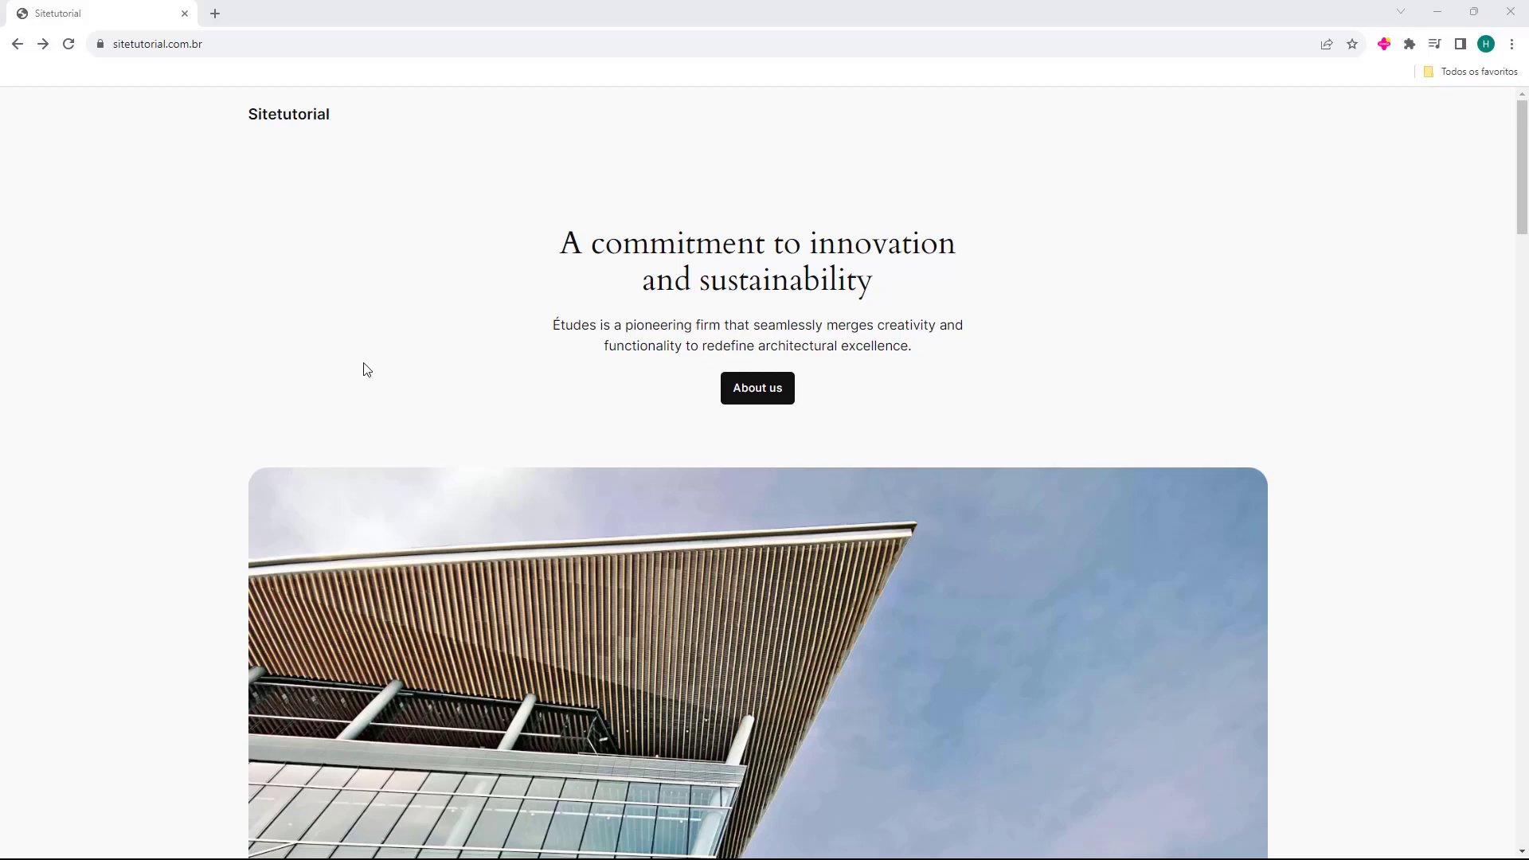
- Load the site's /wp-admin address and log in with the saved username and password
scroll(814, 226, down, 15)
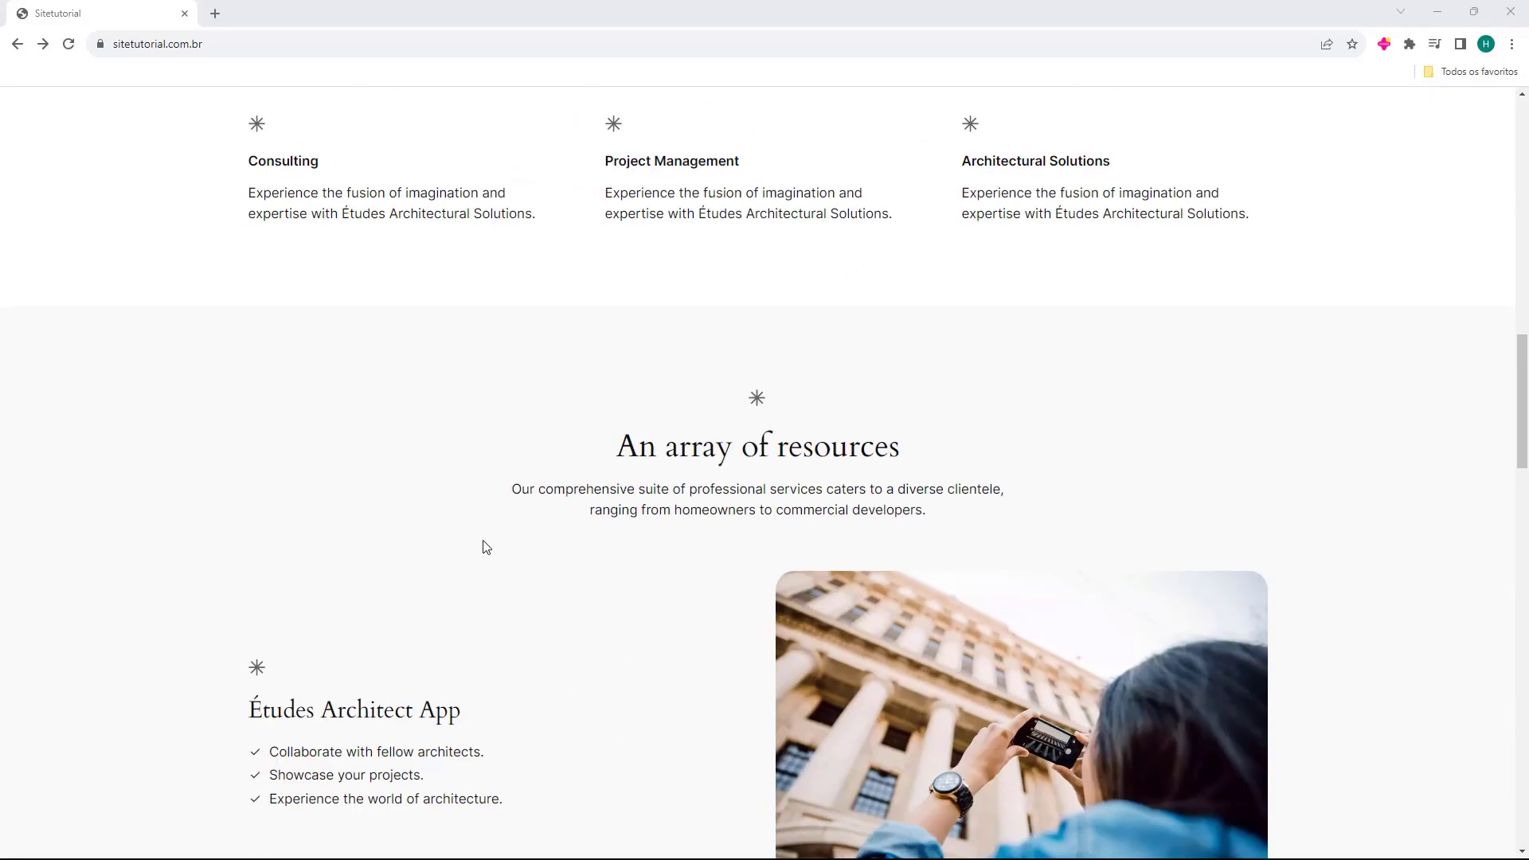
scroll(482, 546, up, 7)
scroll(367, 512, up, 10)
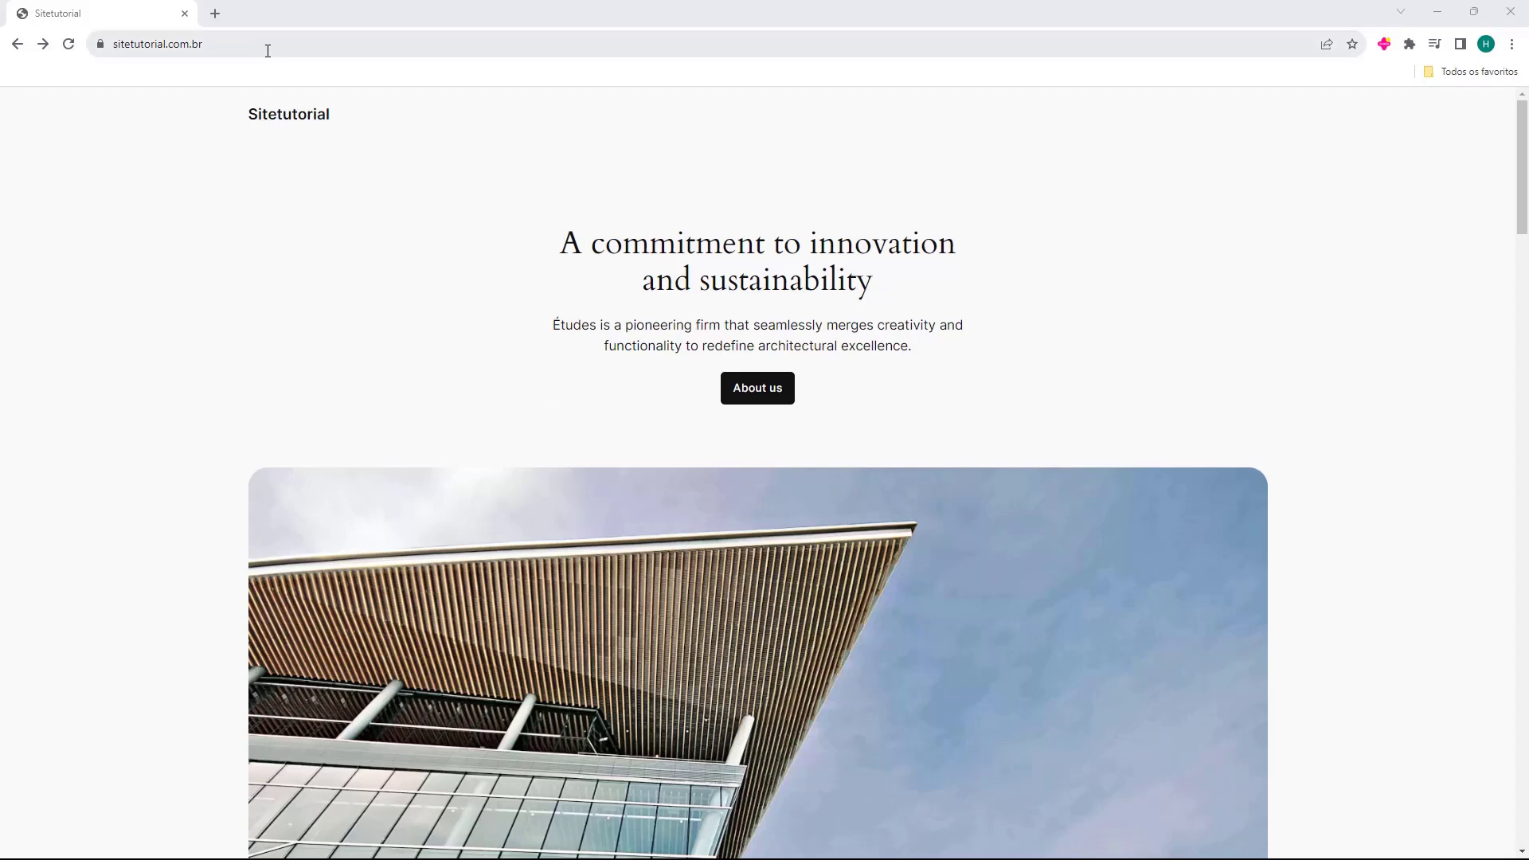
click(324, 50)
text(//)
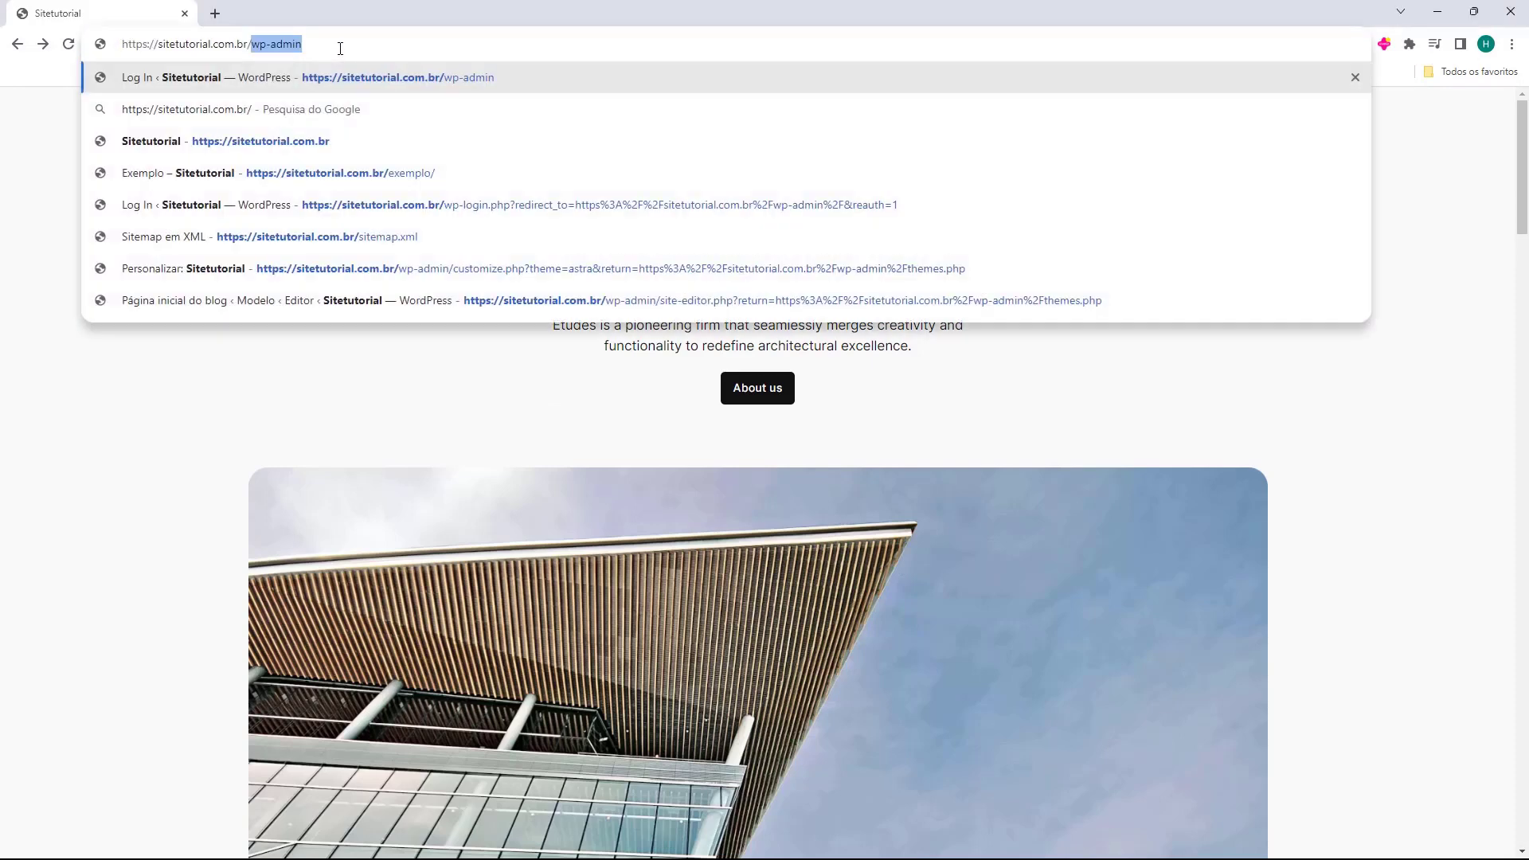
key(Right)
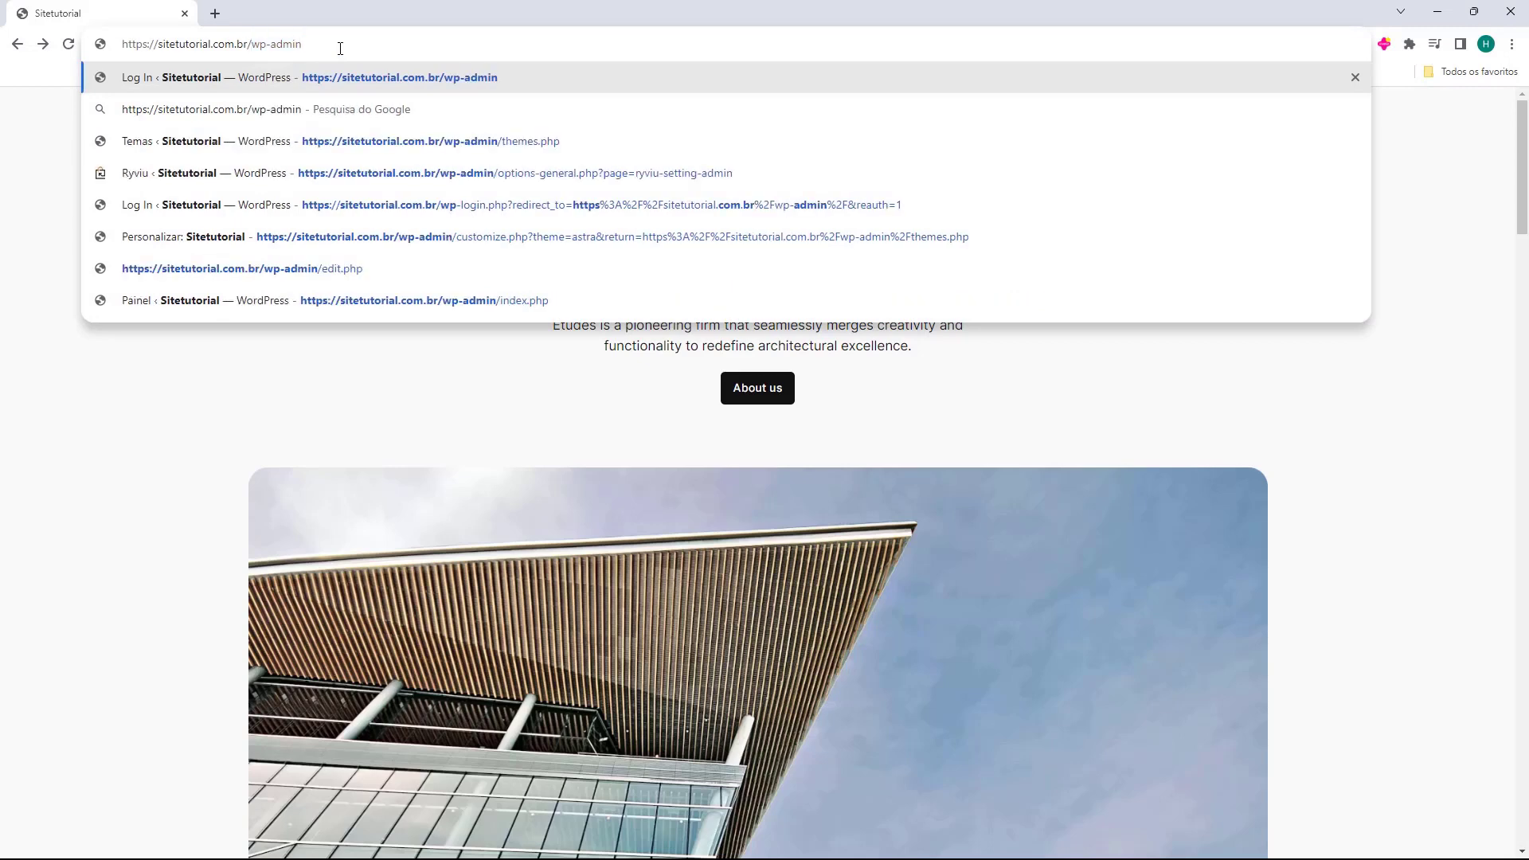
key(Return)
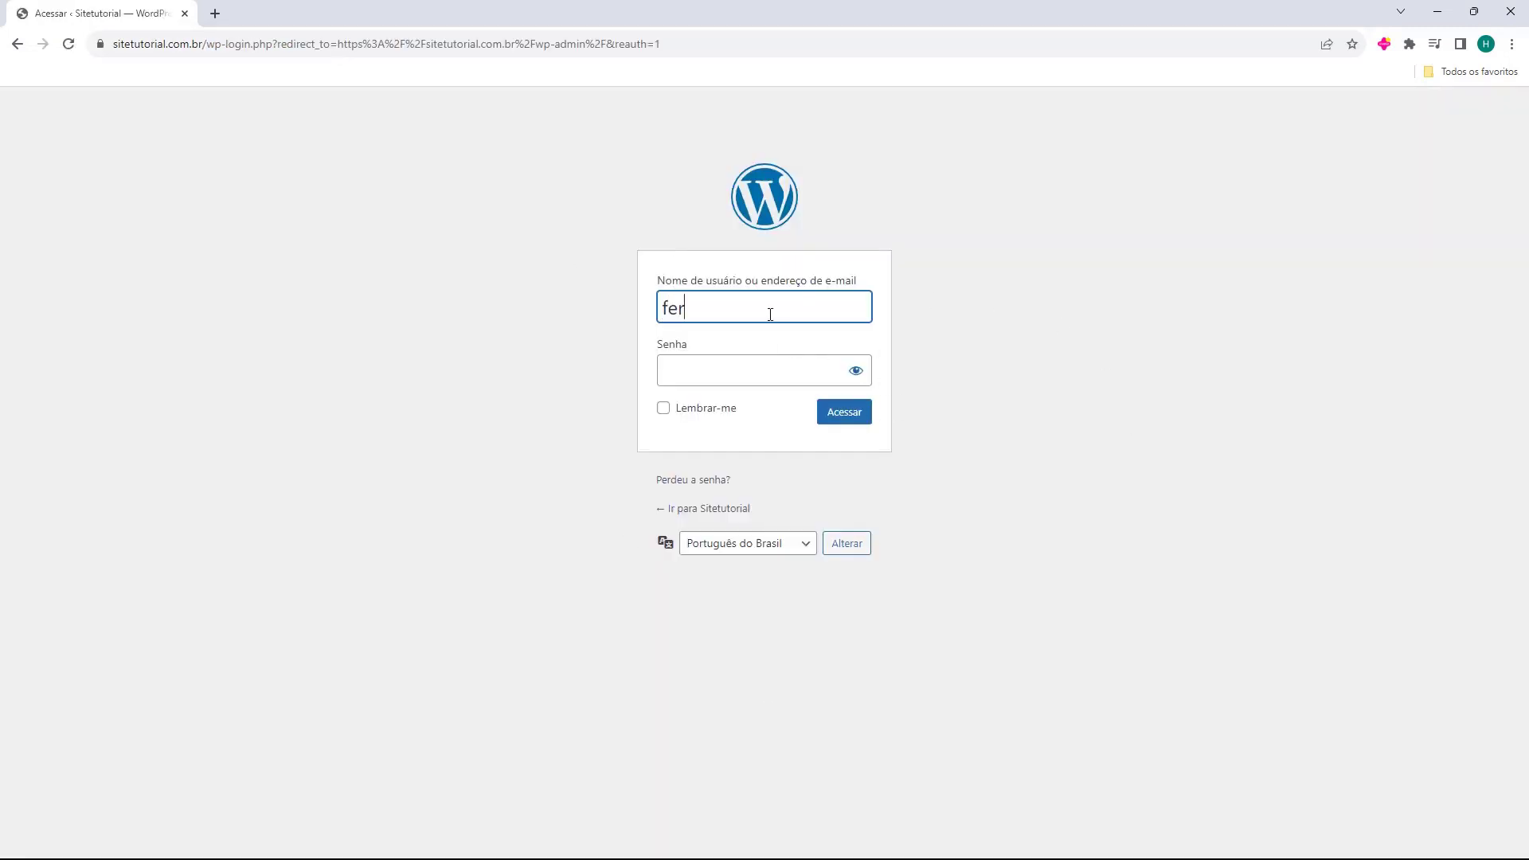
text(fer)
click(765, 342)
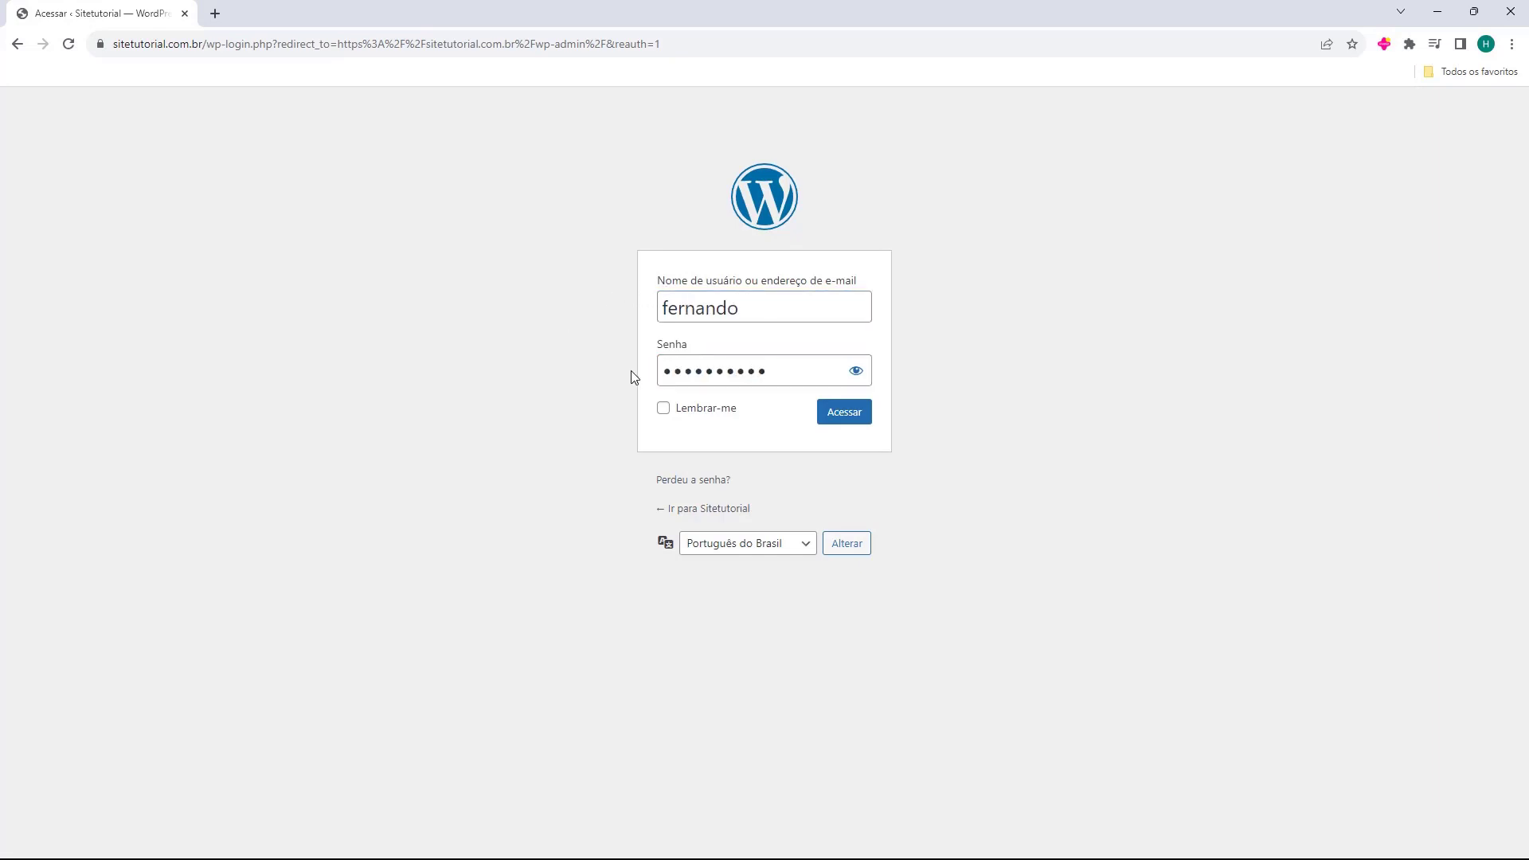
click(842, 425)
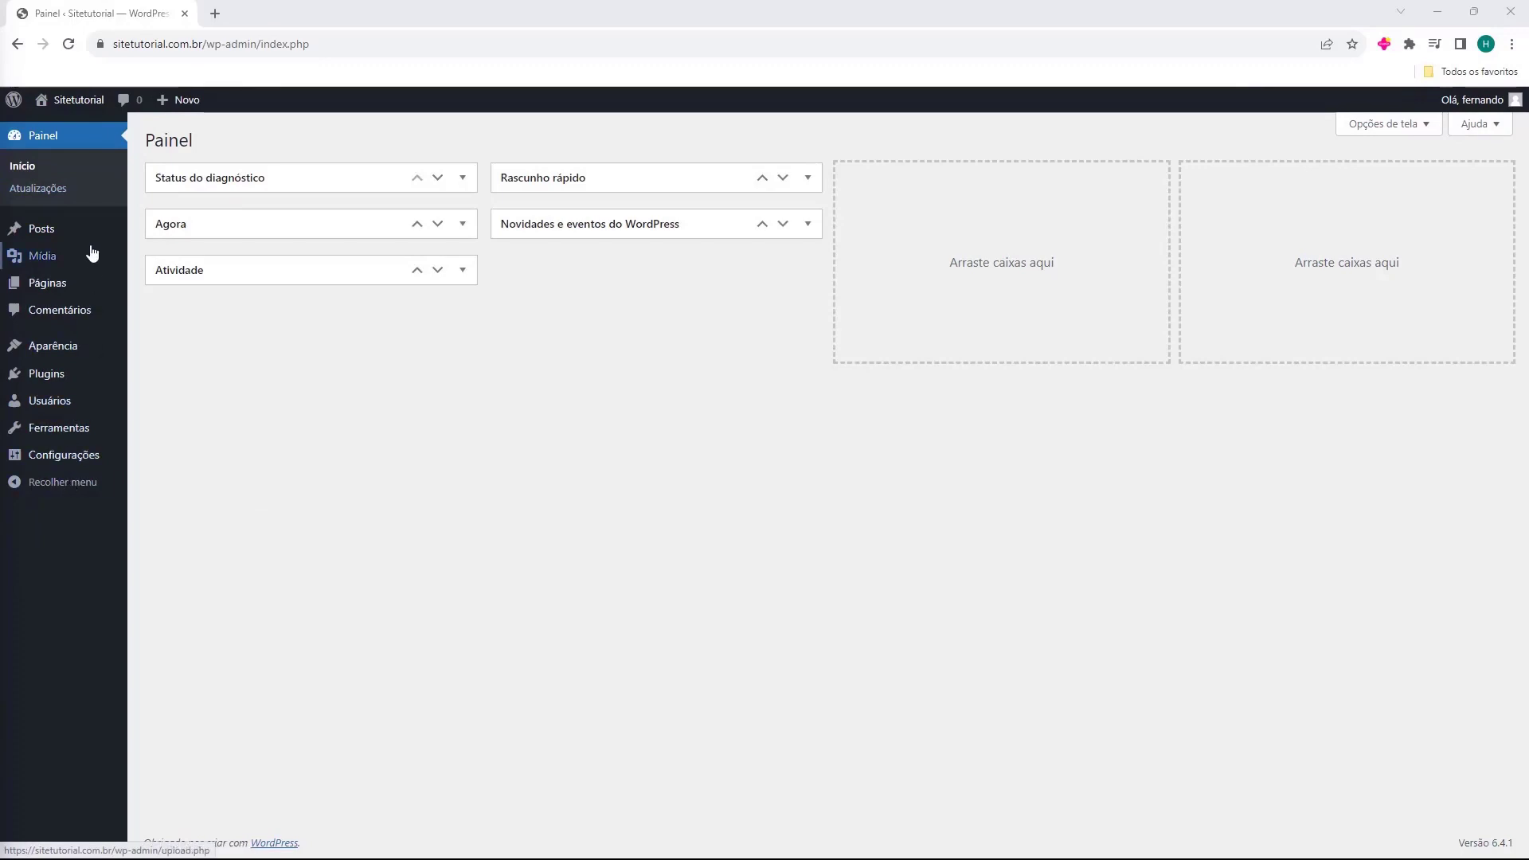
- Search the plugin directory for 'elementor' from Plugins > Adicionar plugin
mouse_move(120, 380)
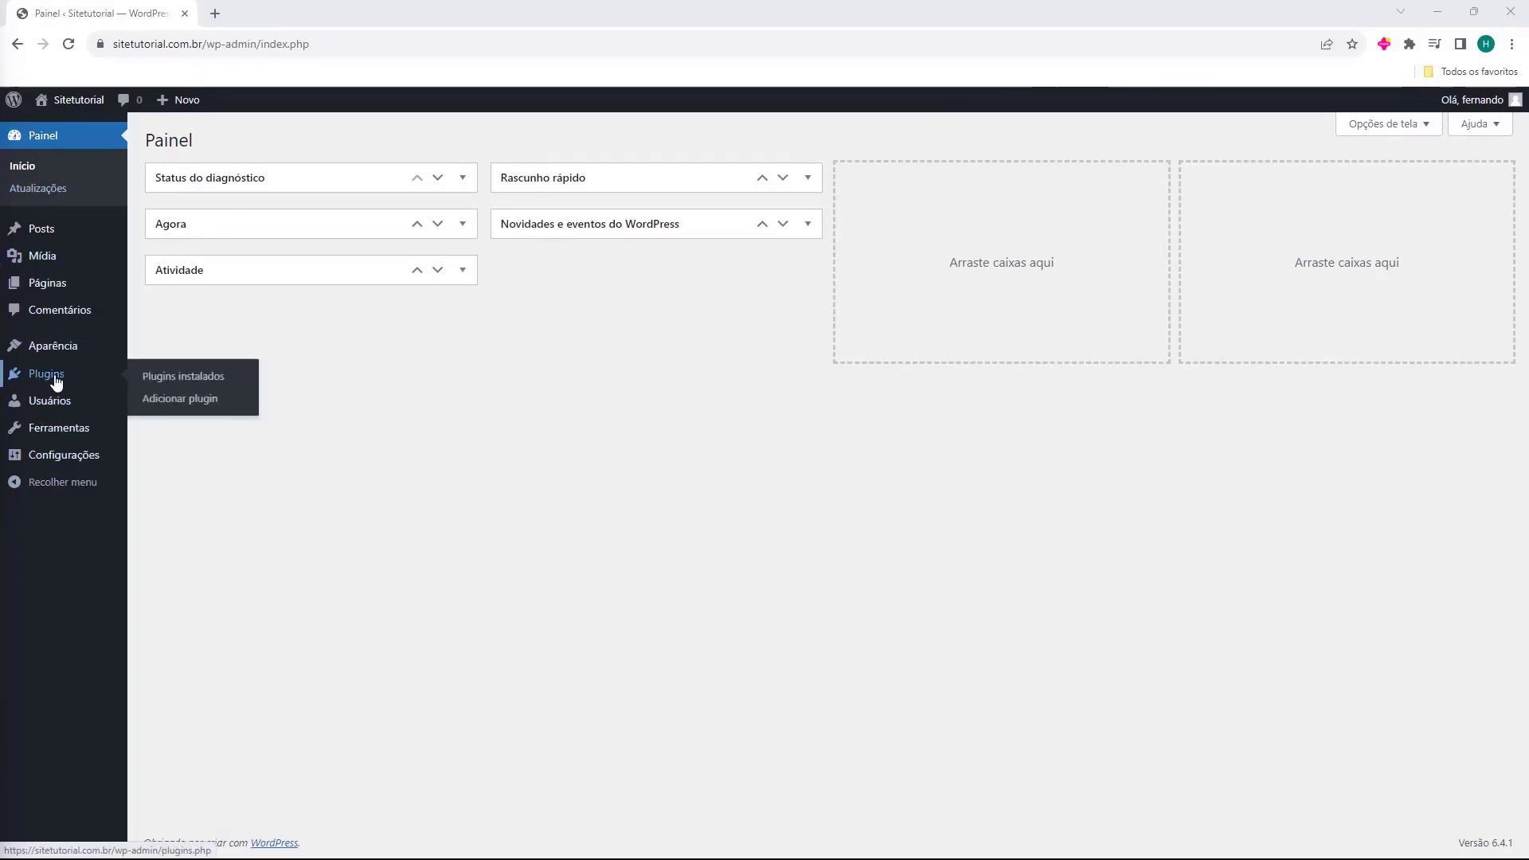
click(57, 382)
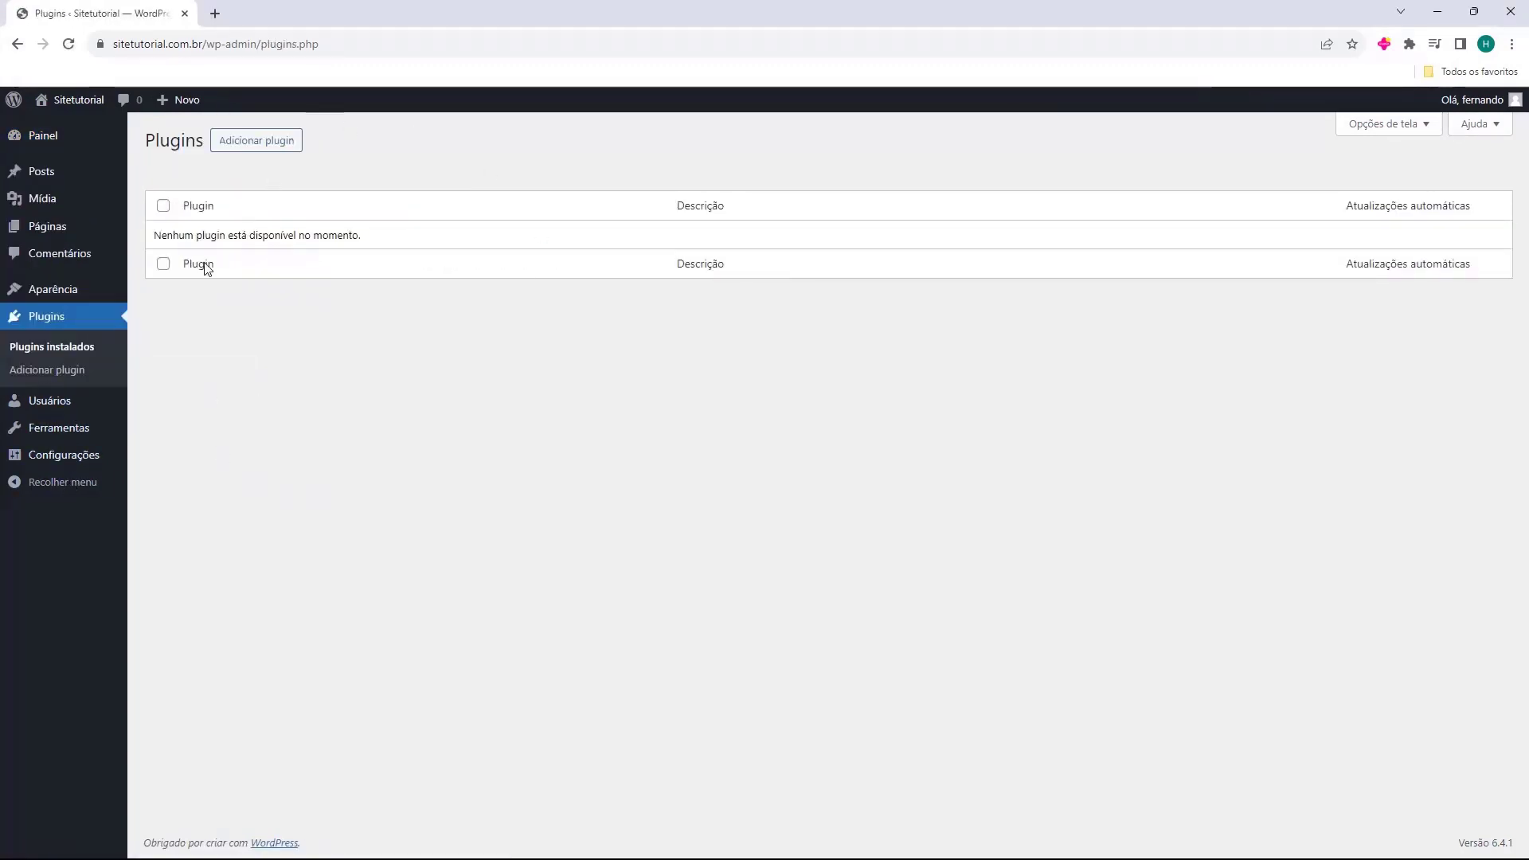
click(250, 146)
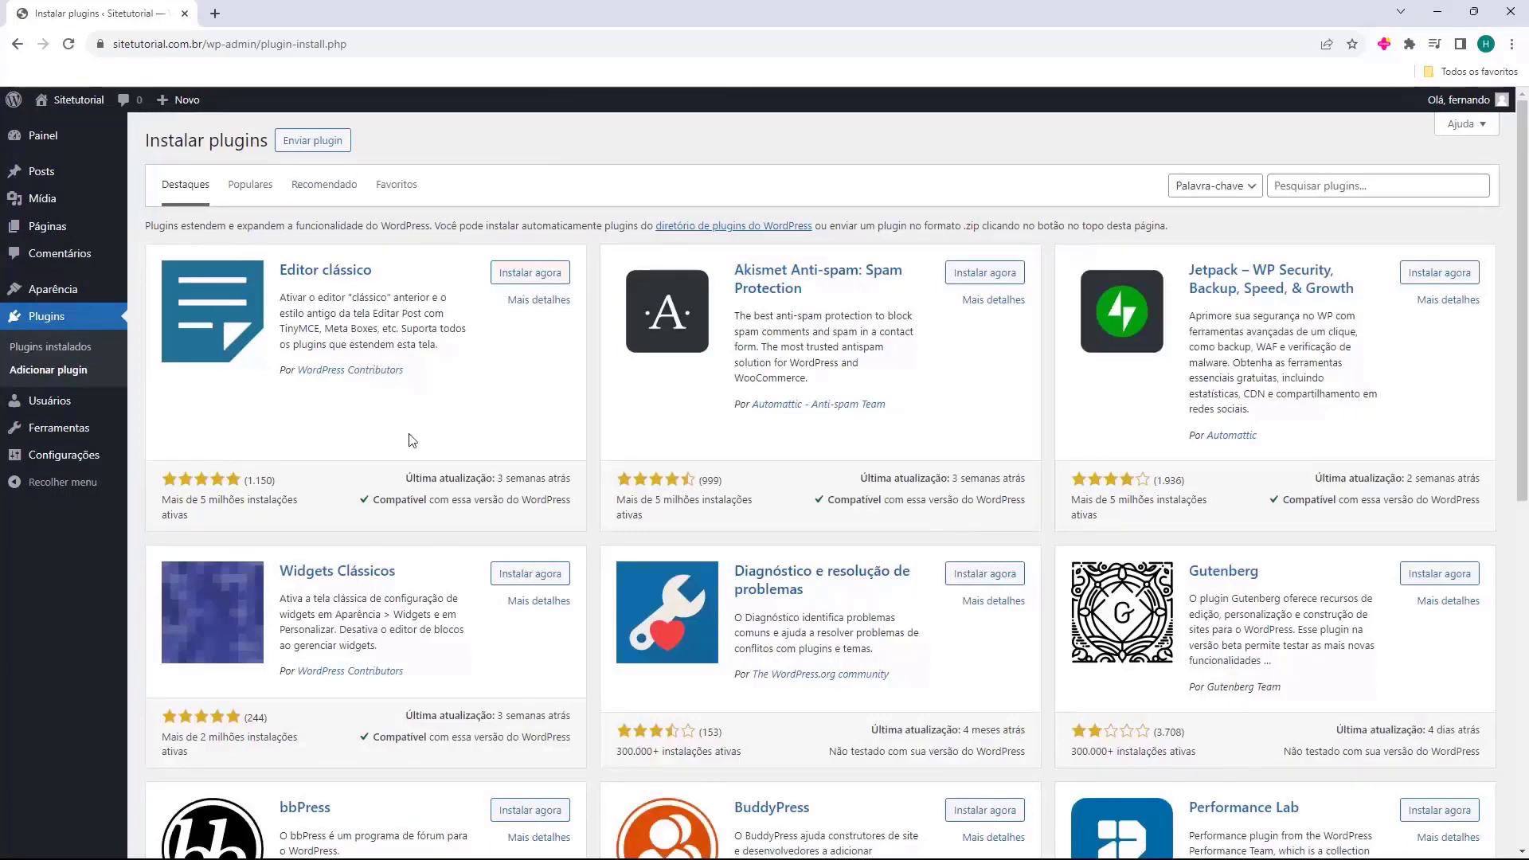
scroll(707, 273, down, 6)
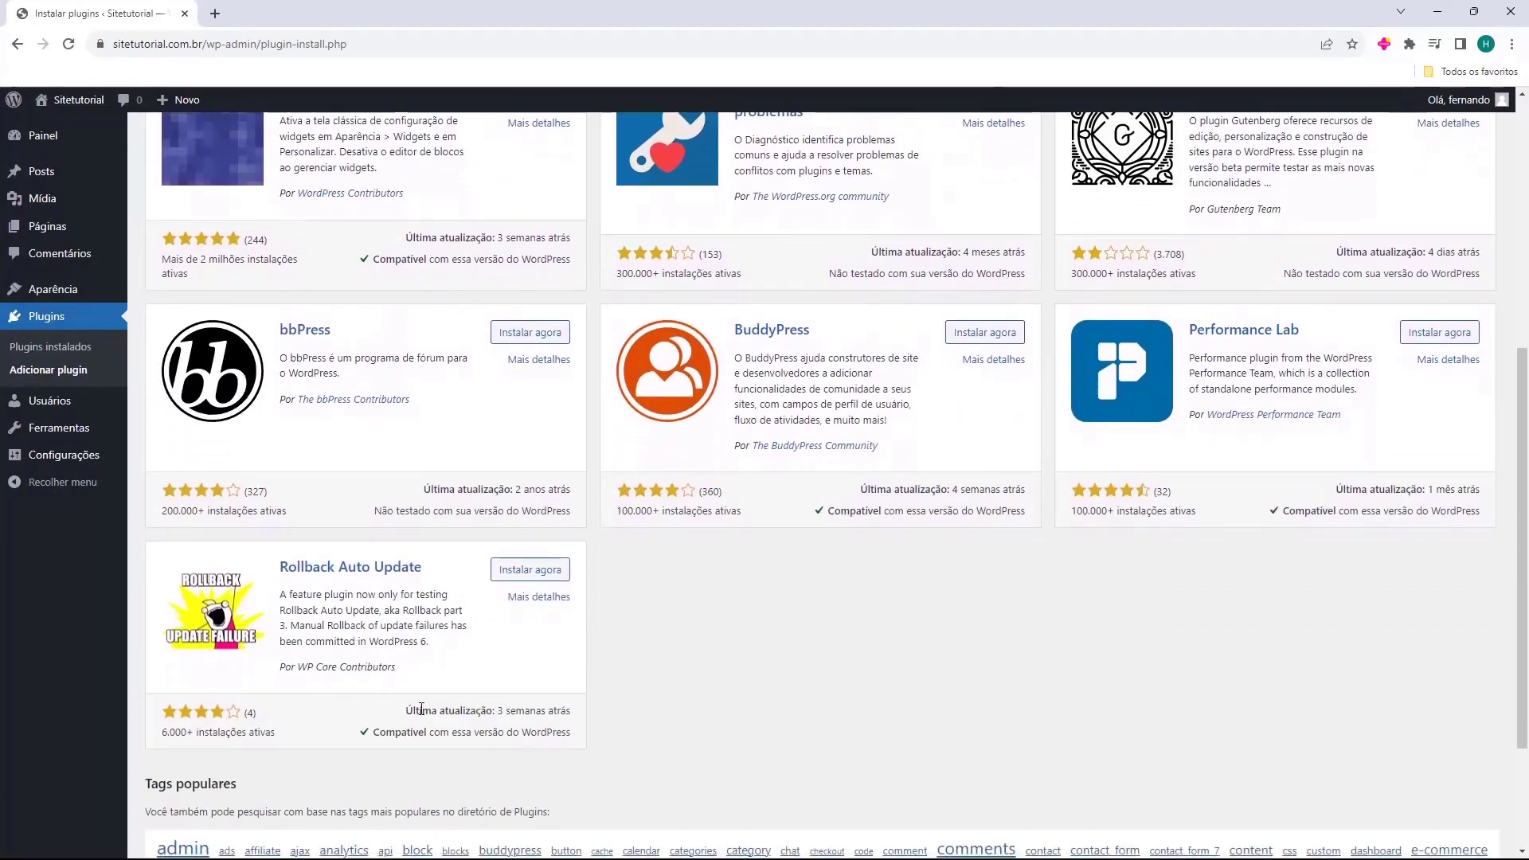
scroll(881, 454, up, 6)
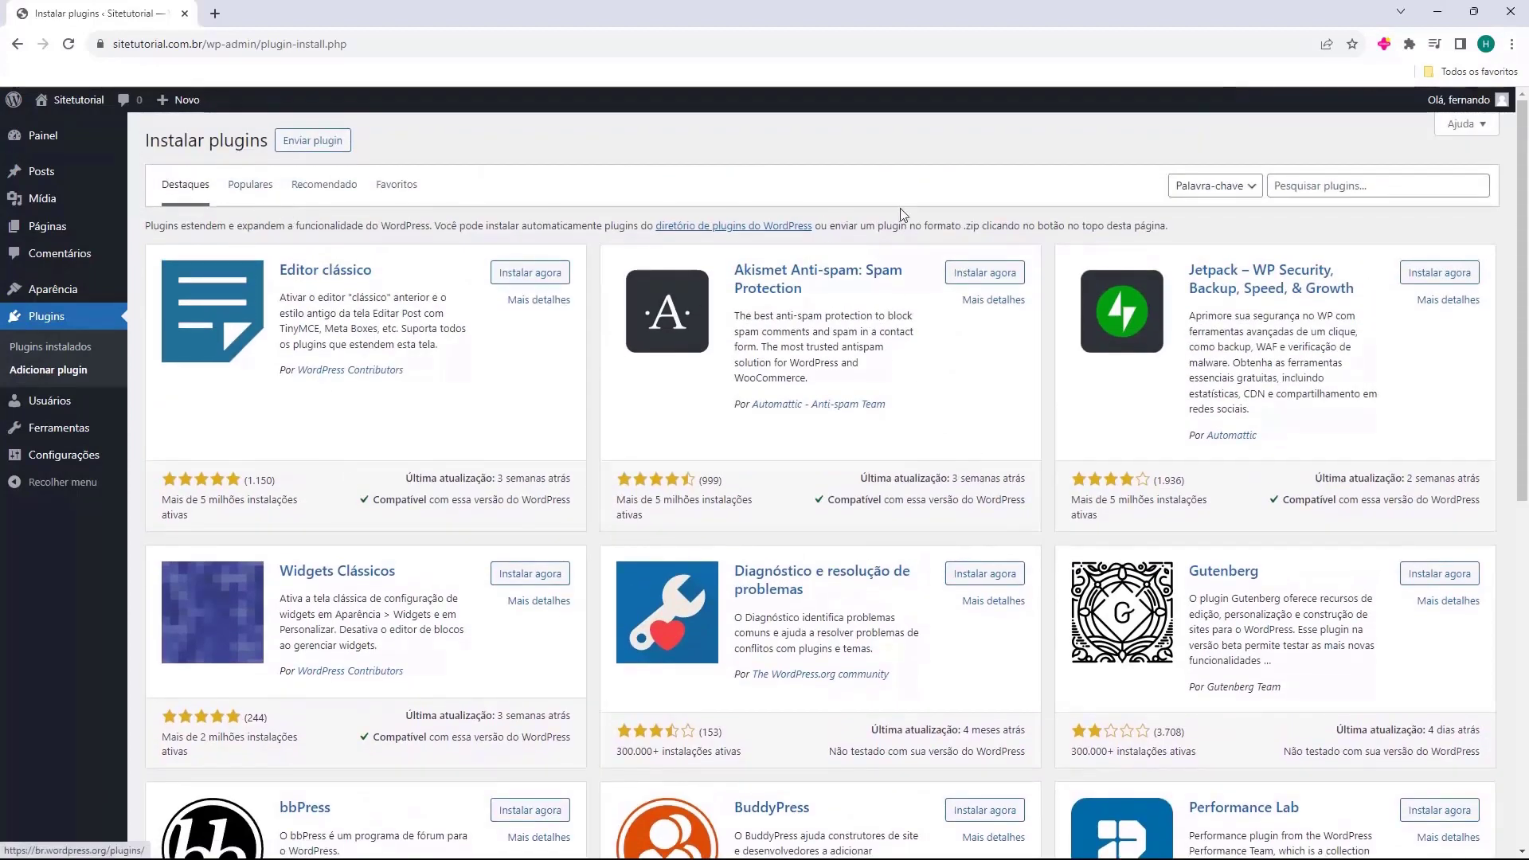
click(1273, 185)
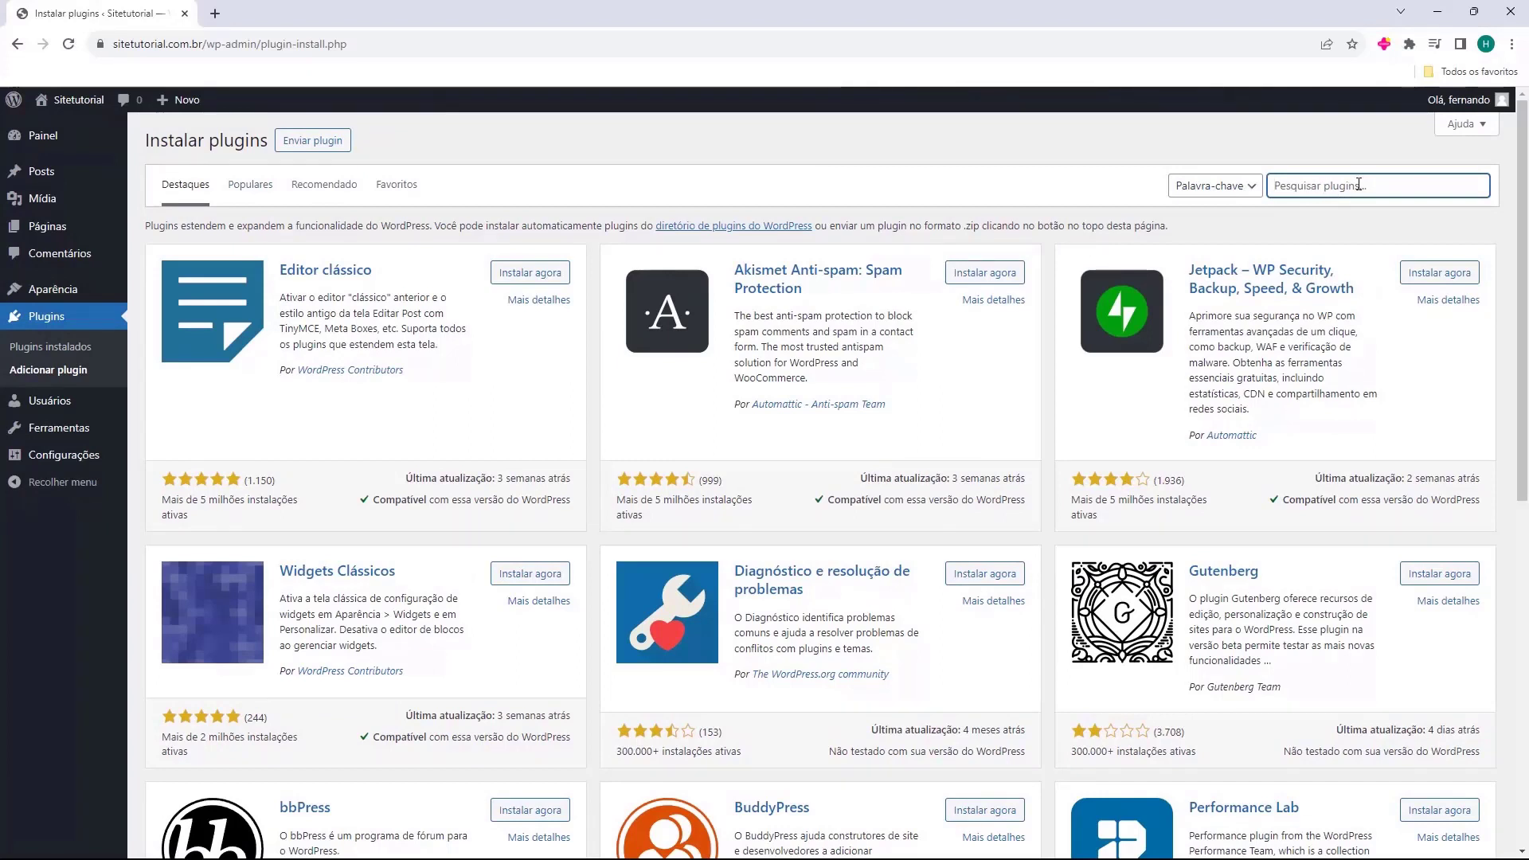
text(elementor)
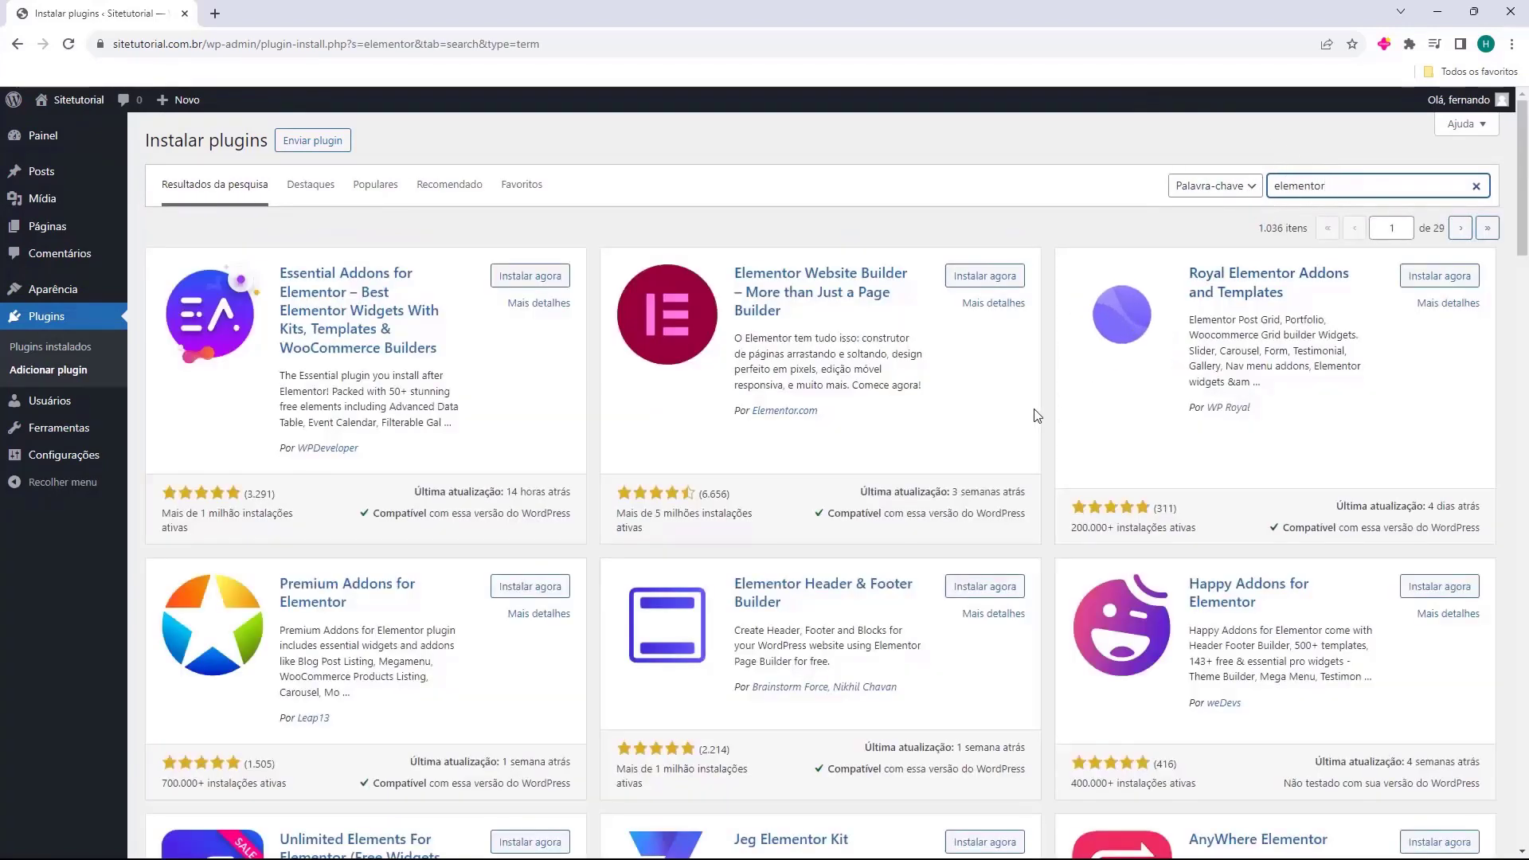
- Install and activate the Elementor Website Builder plugin
scroll(1059, 291, down, 4)
scroll(1060, 291, up, 4)
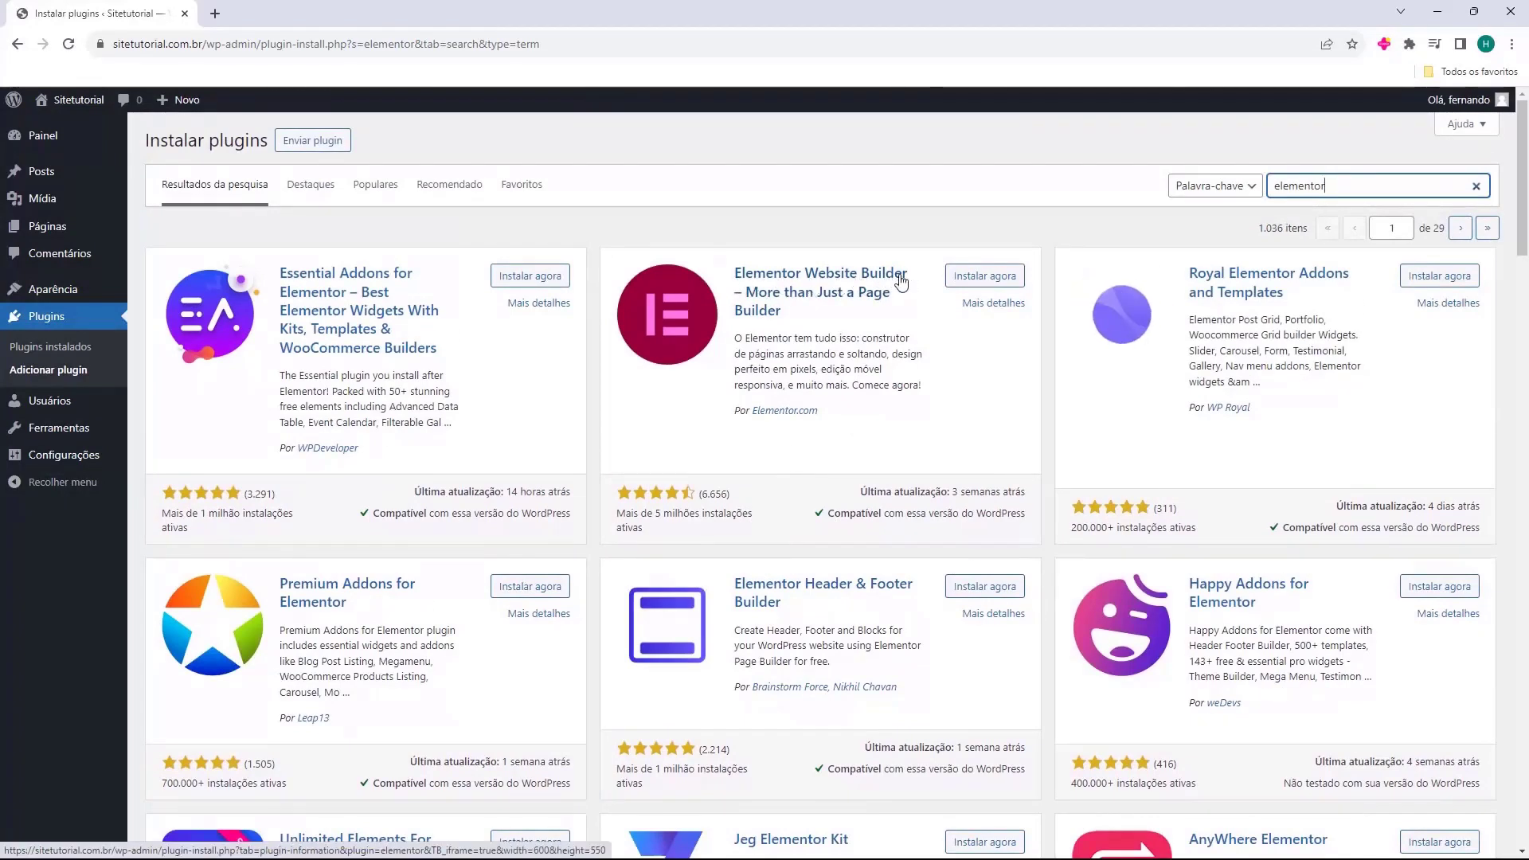
click(986, 280)
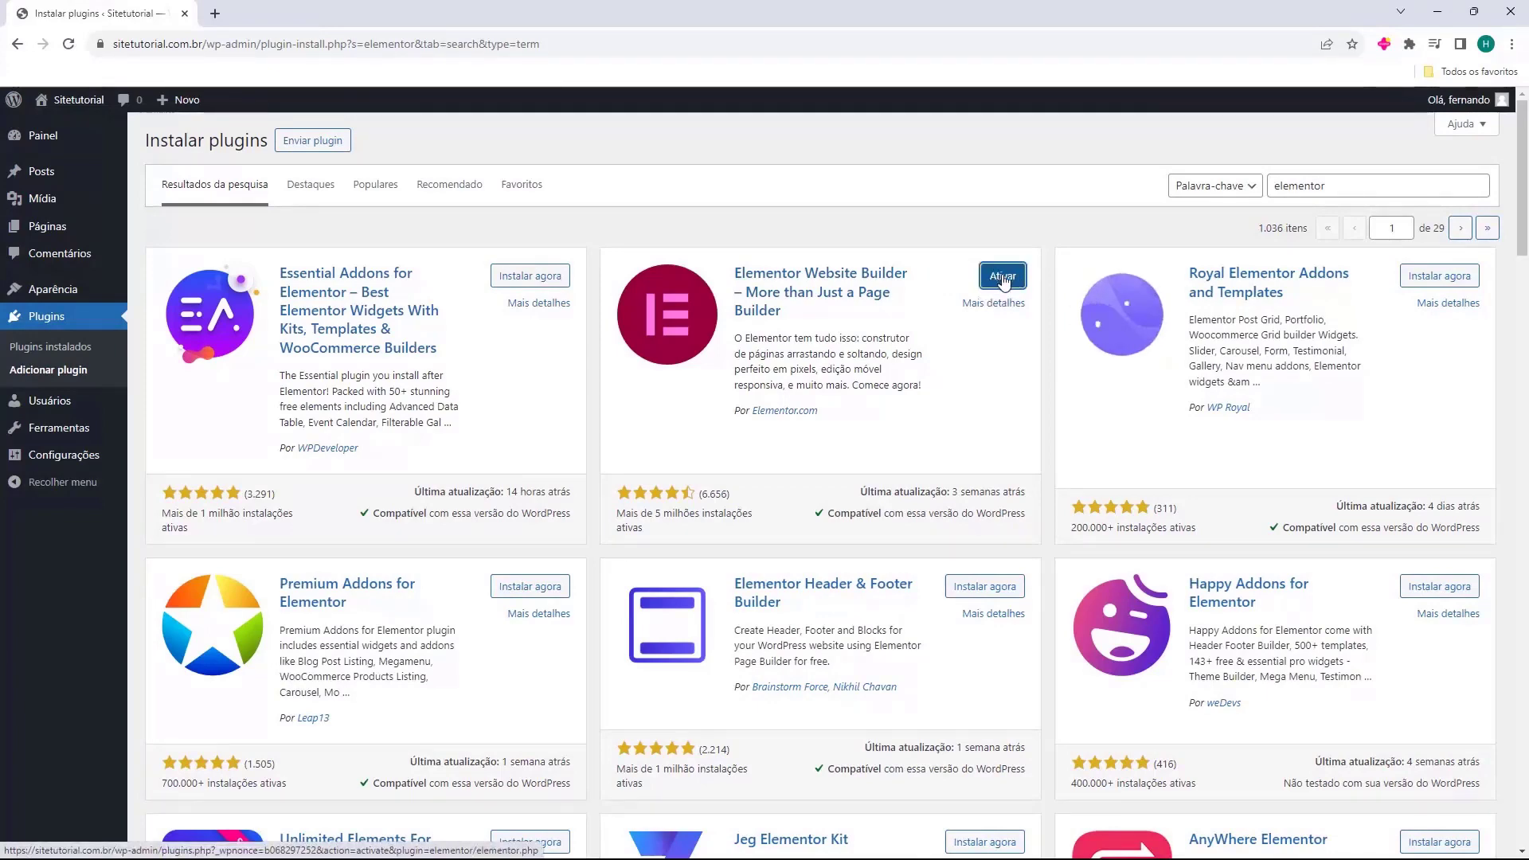
click(1000, 279)
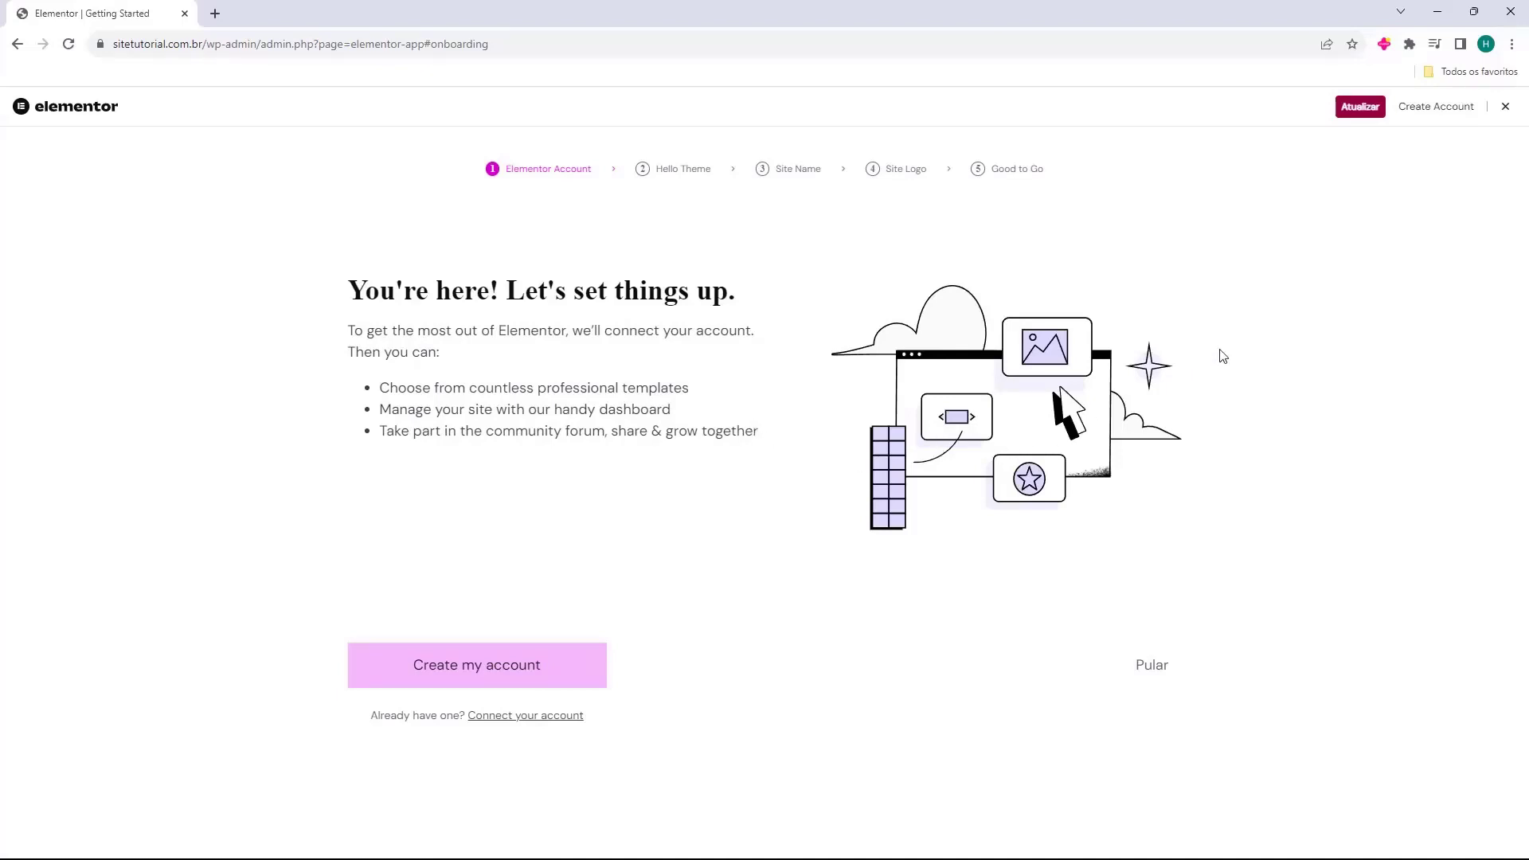
- Close the Elementor setup wizard, collapse its dashboard overview, and go to Adicionar plugin
click(1505, 109)
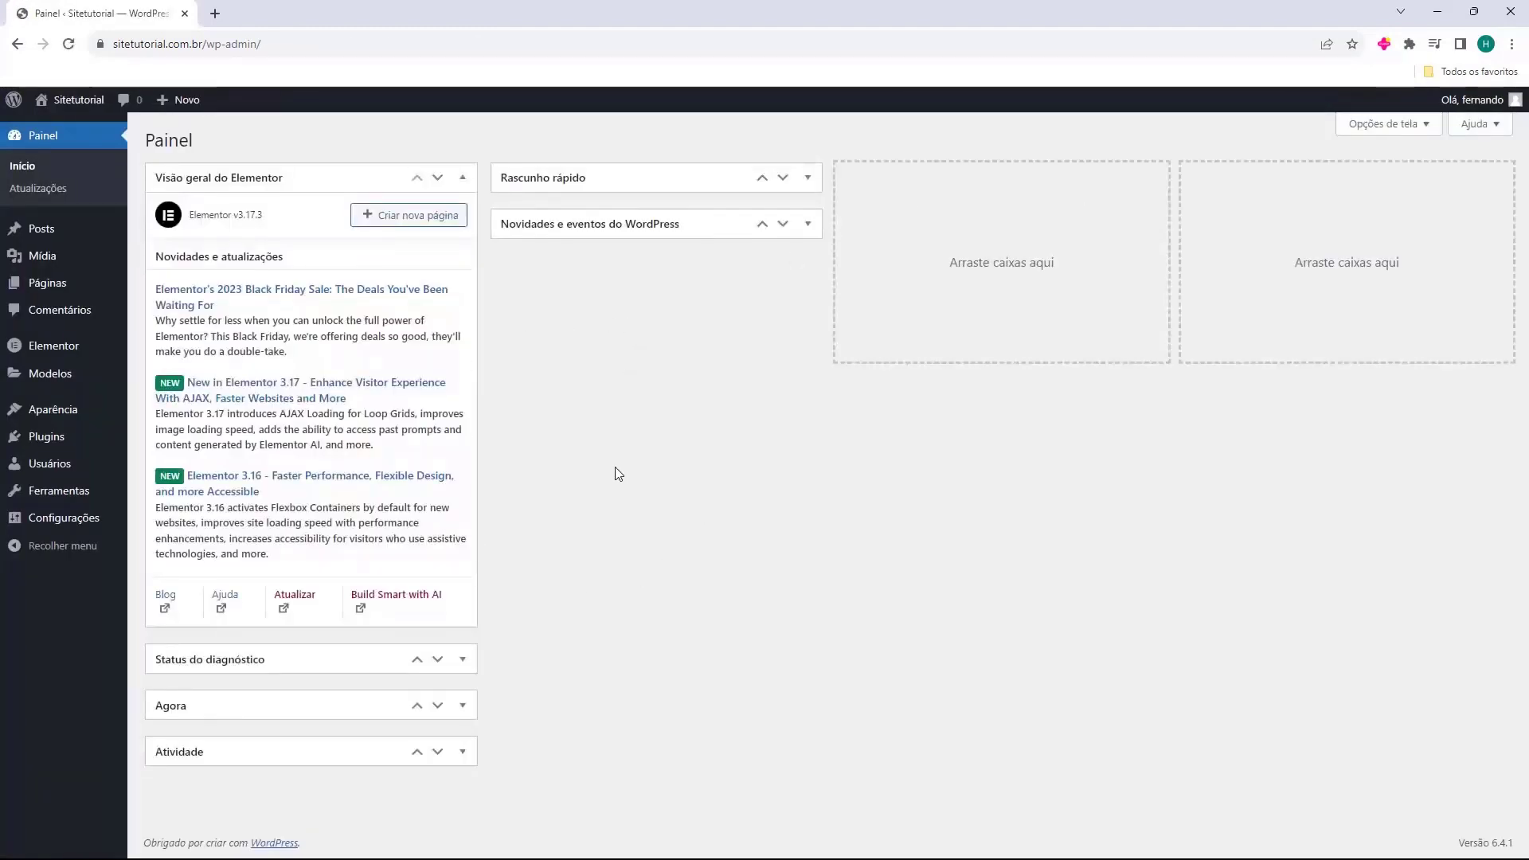
click(462, 178)
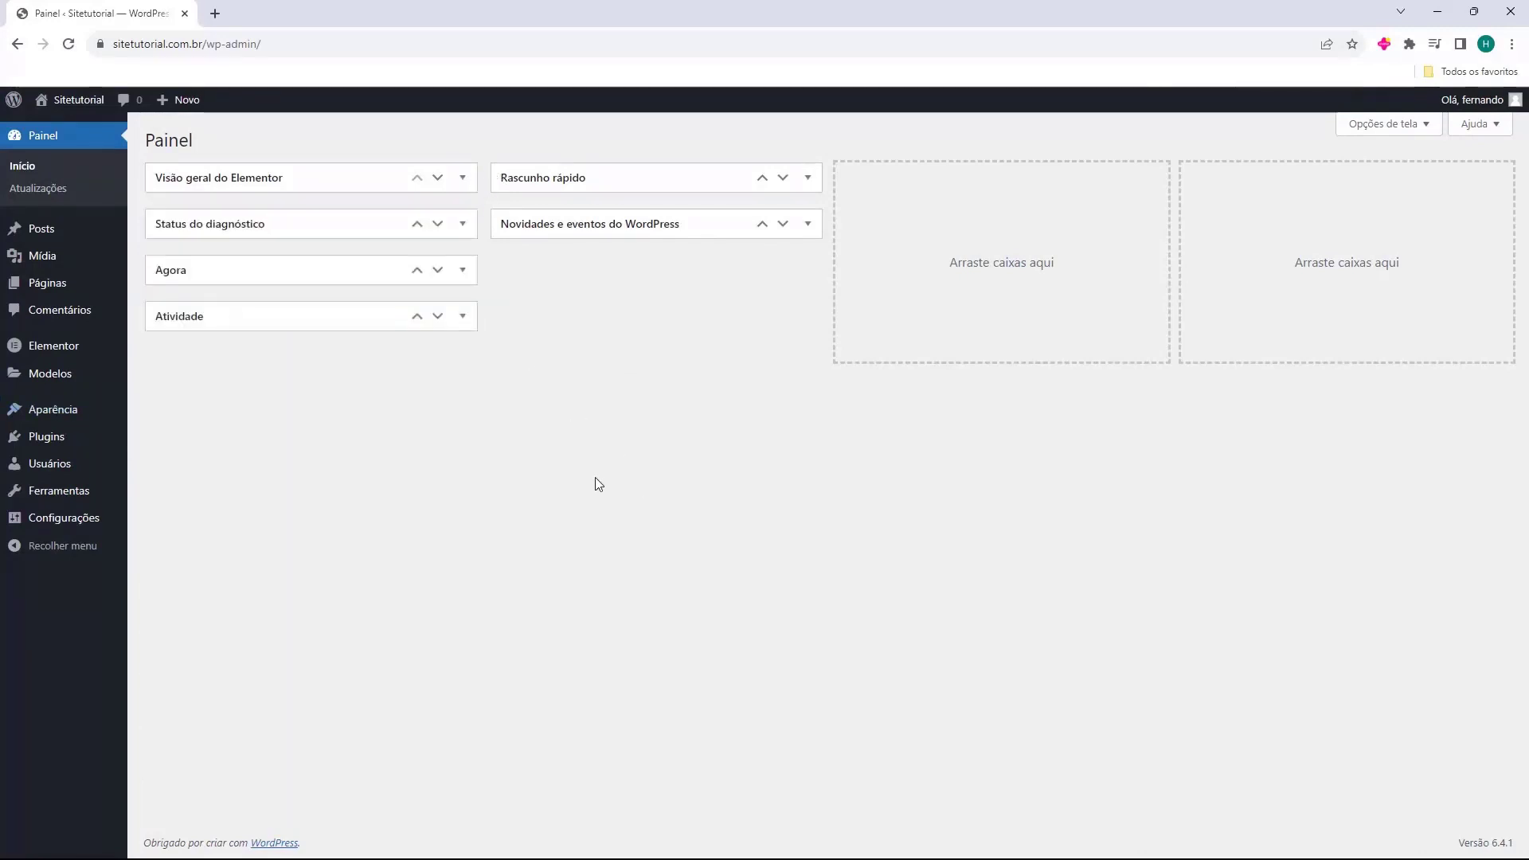
mouse_move(48, 443)
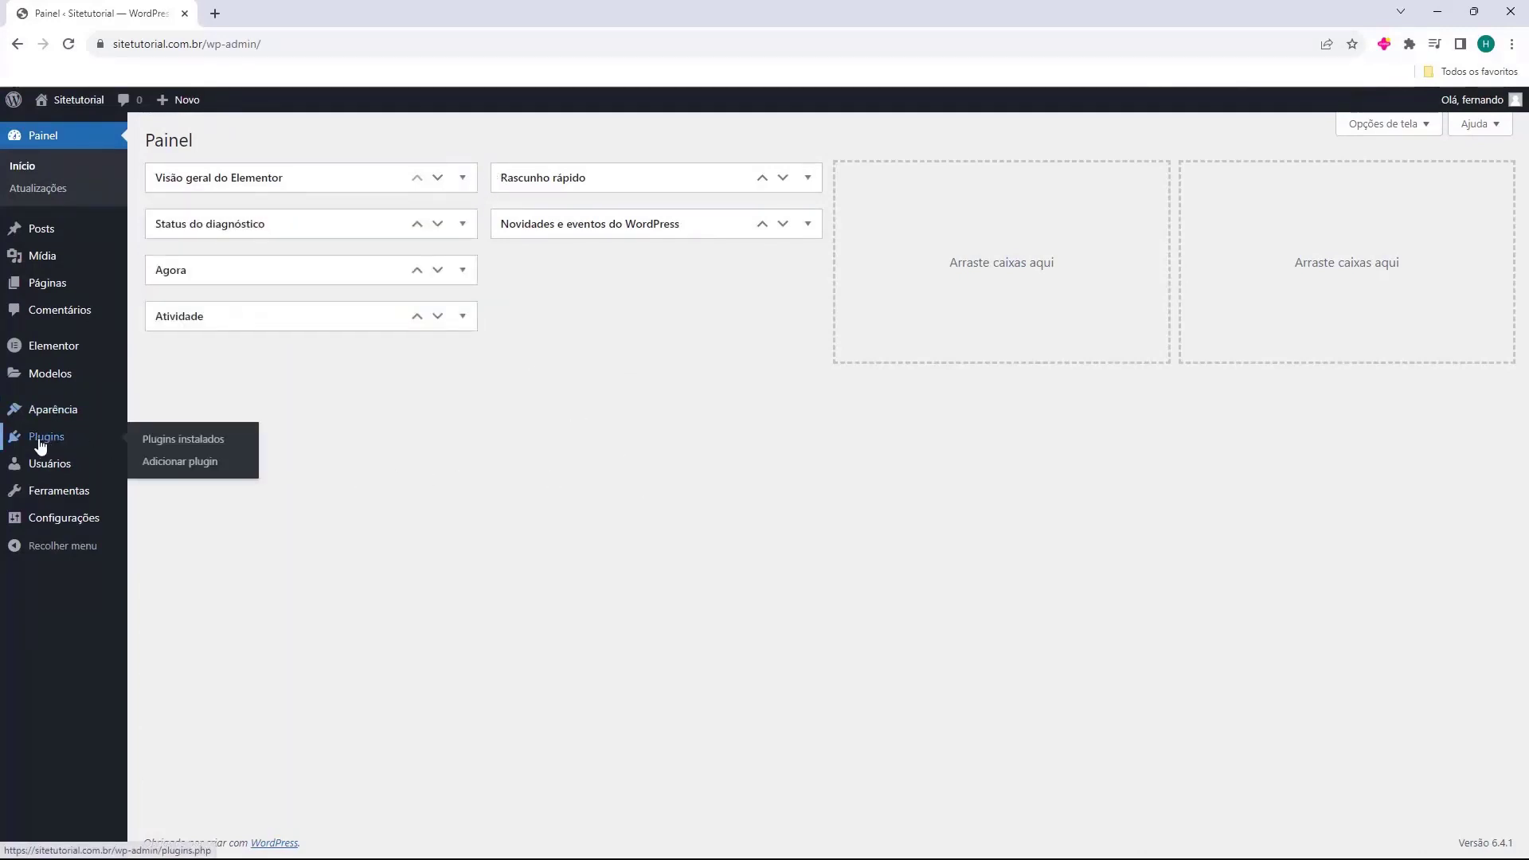
click(48, 444)
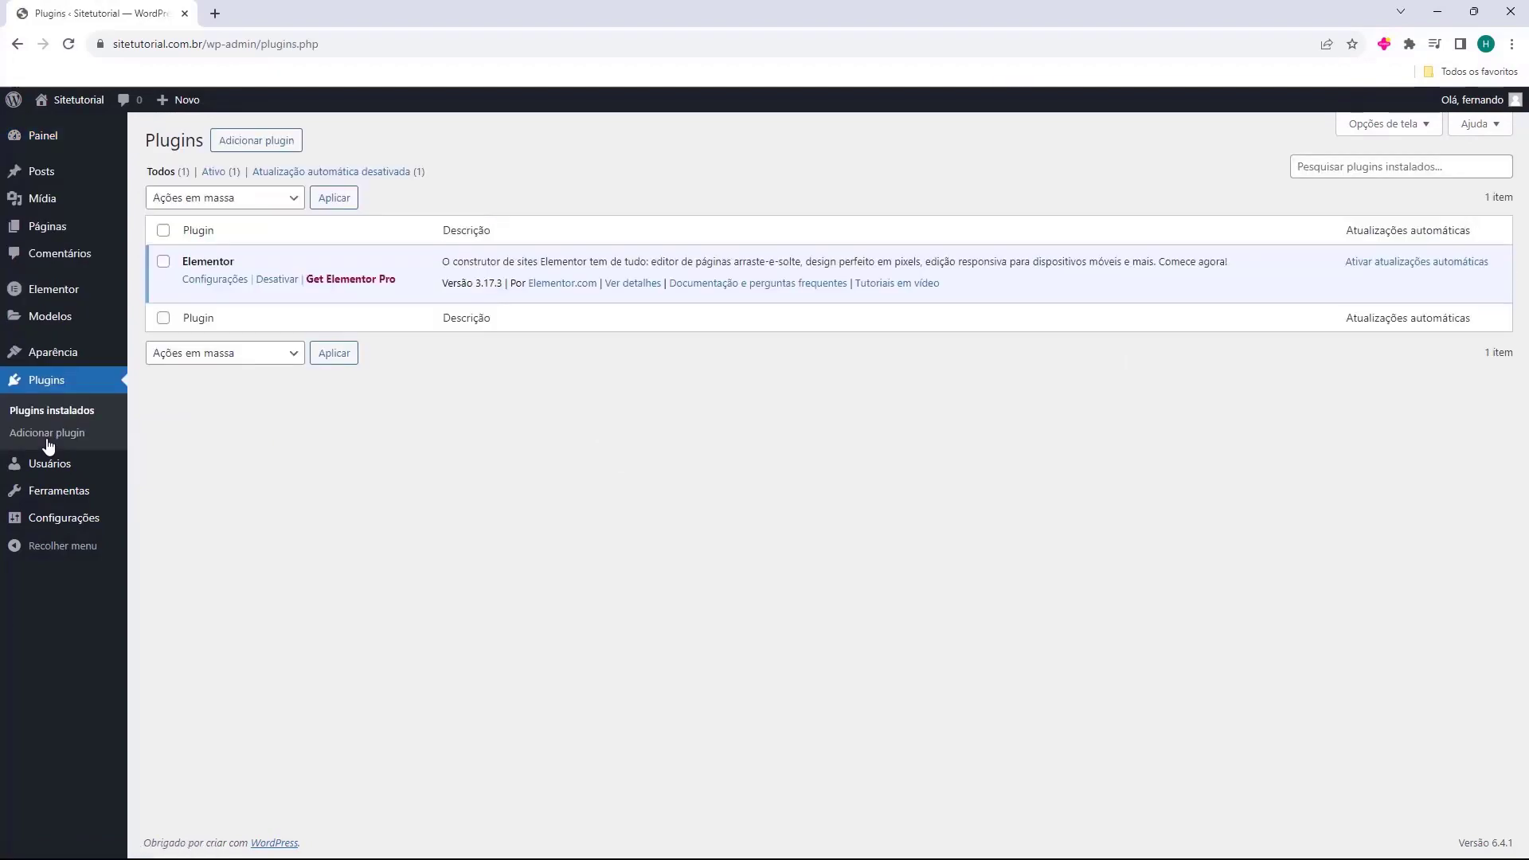
click(257, 148)
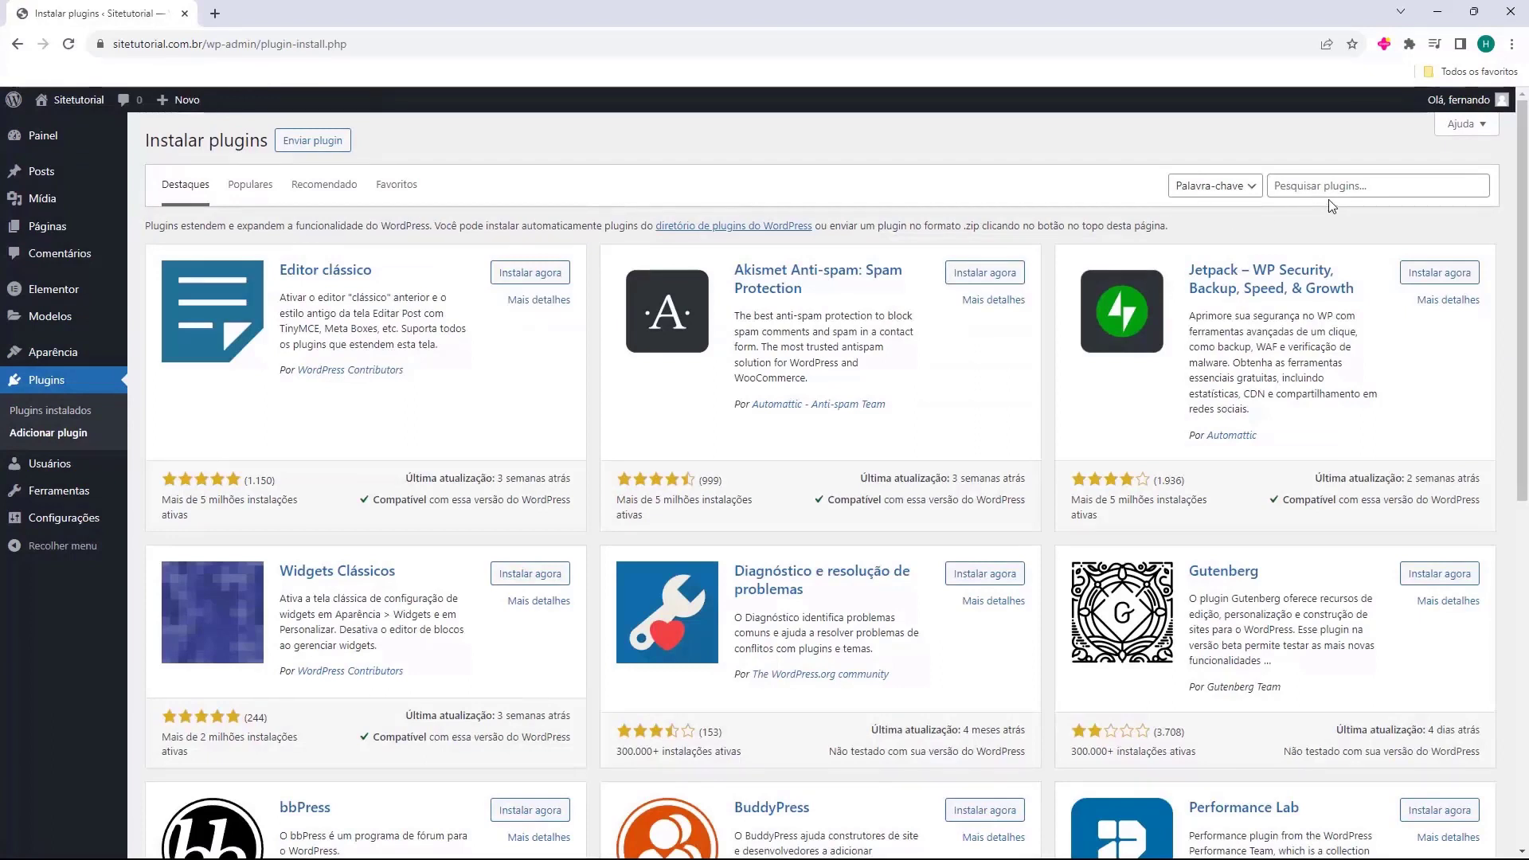
- Search 'woocommerce', then install and activate the WooCommerce plugin
click(1330, 191)
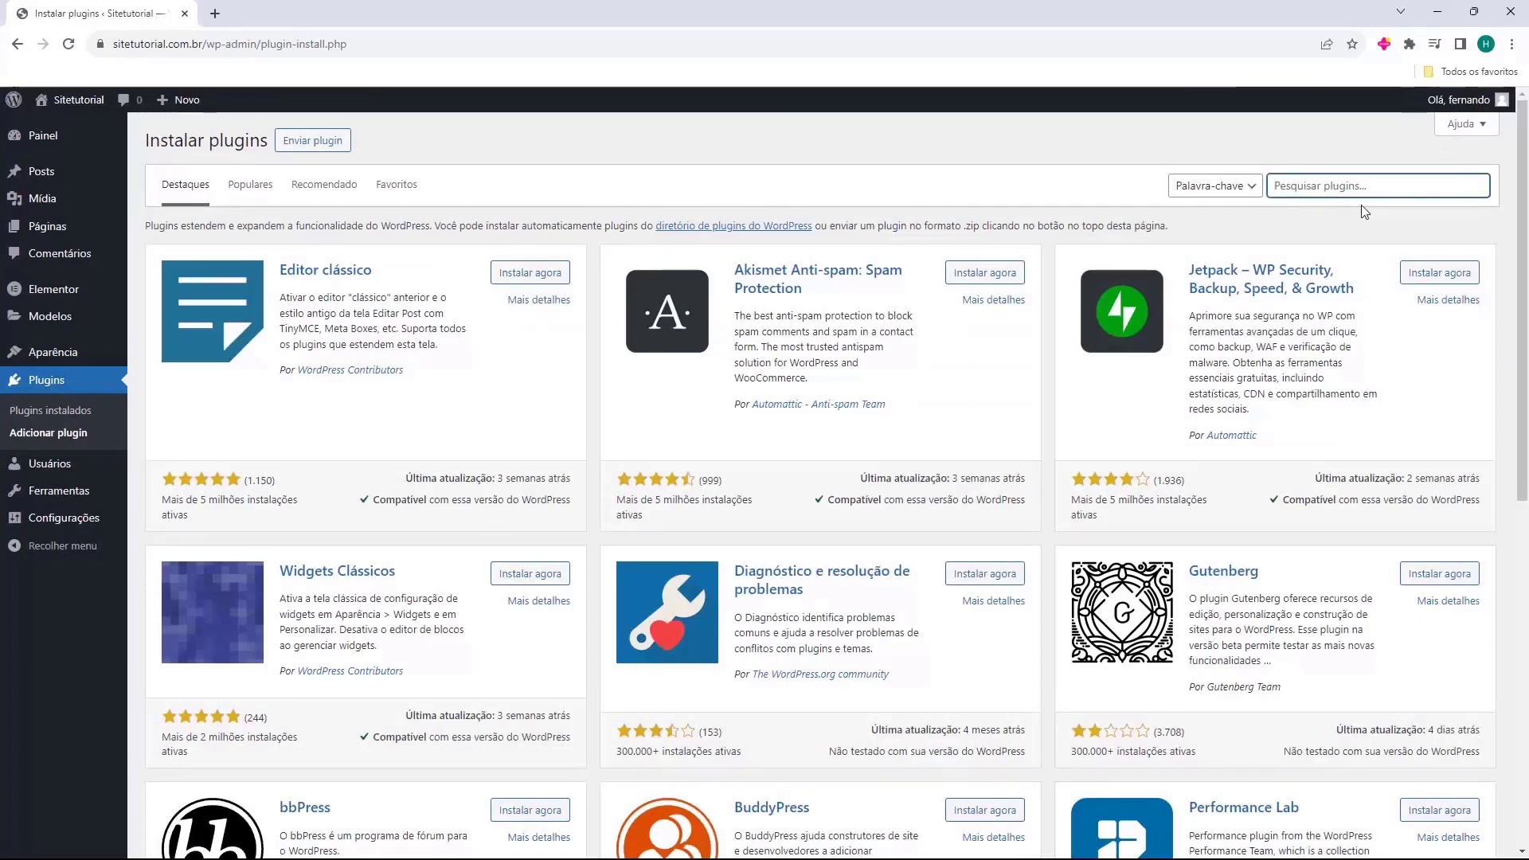
text(woocommerce)
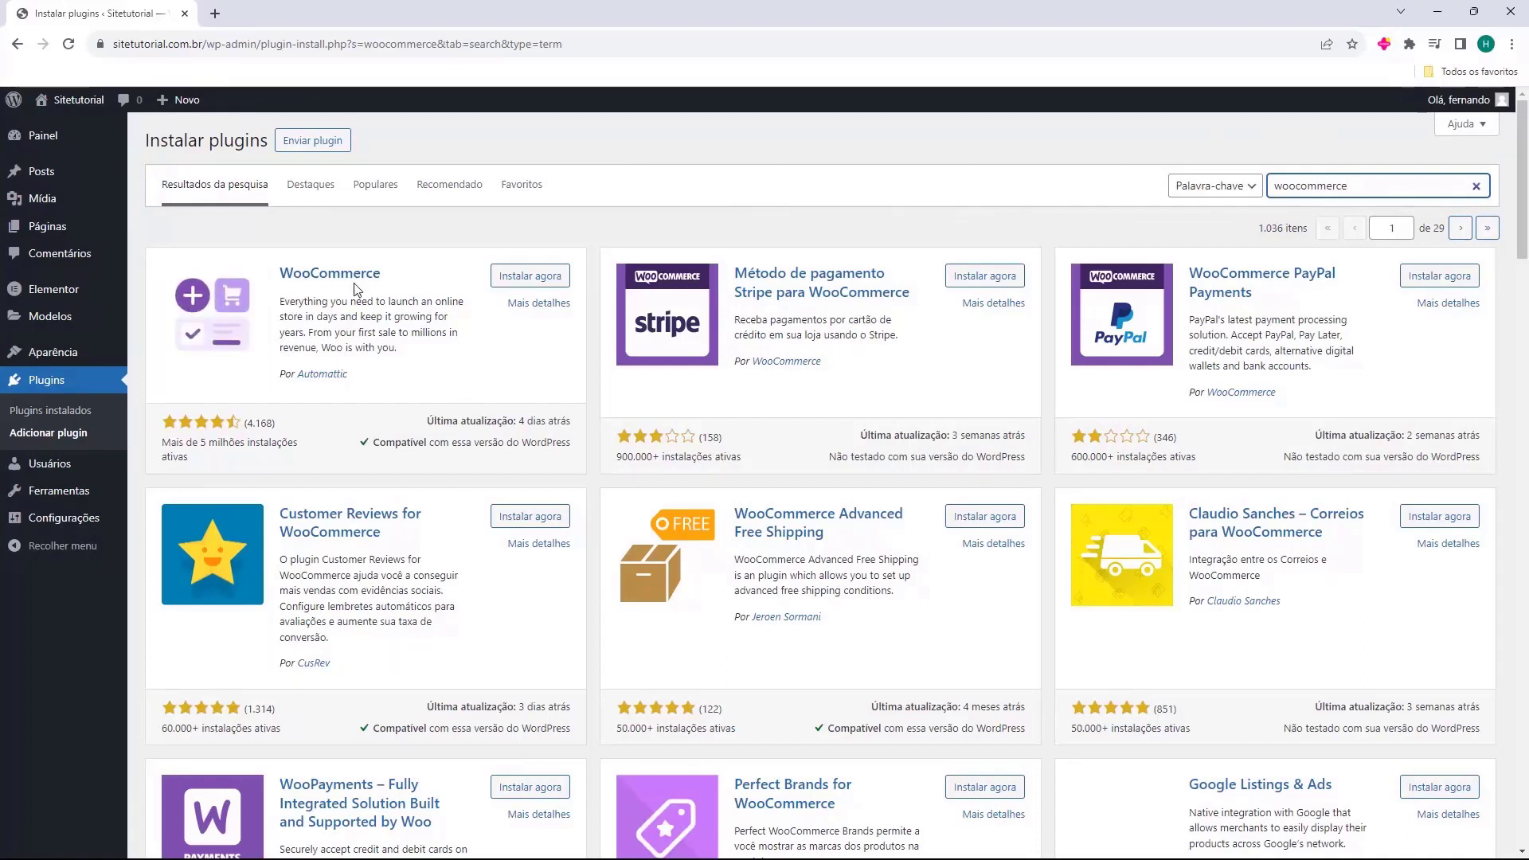
click(533, 279)
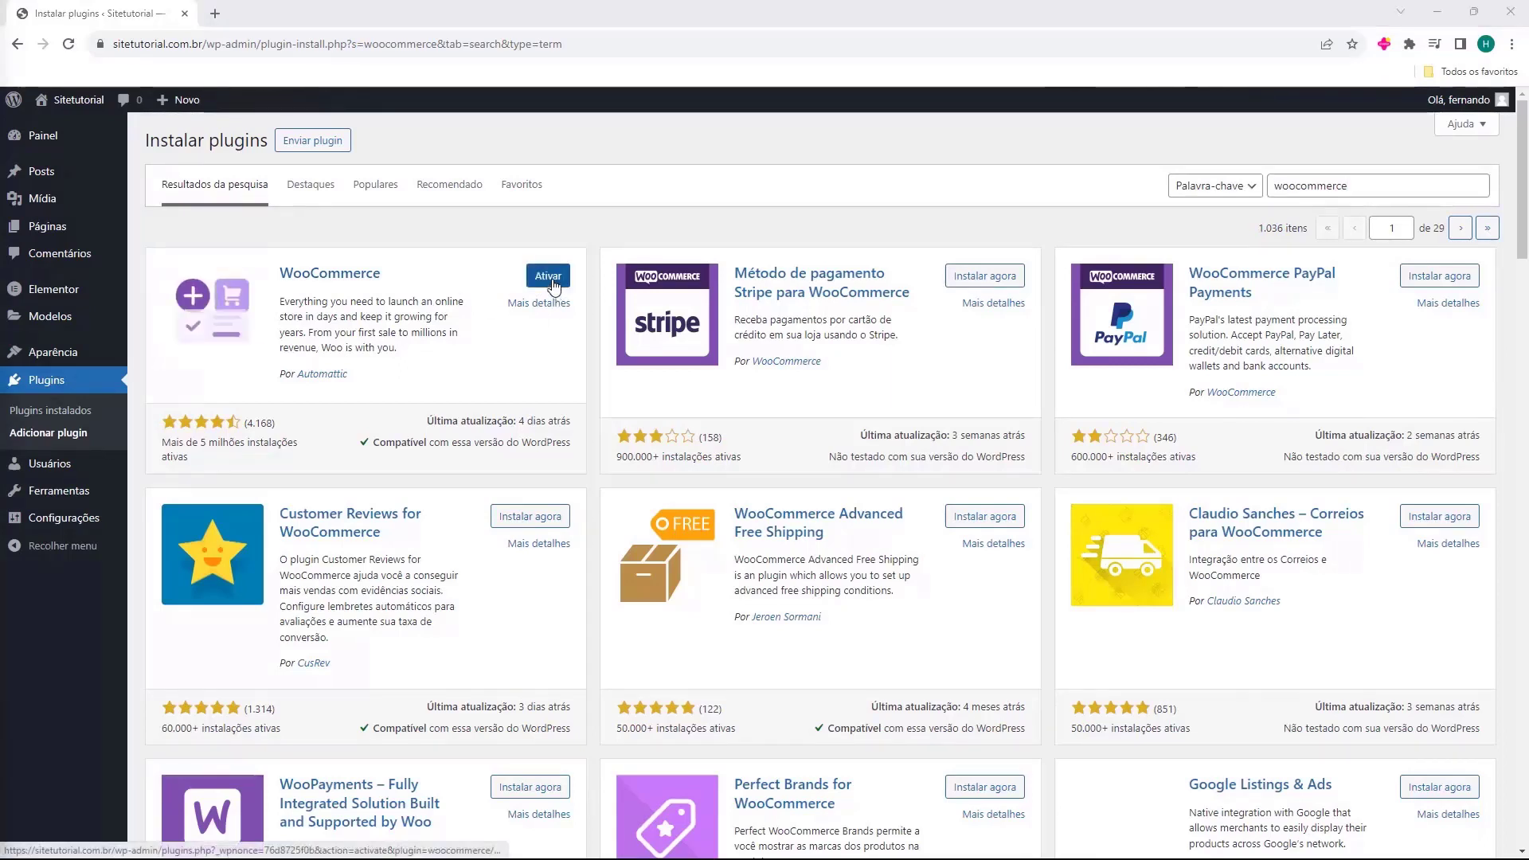
click(552, 283)
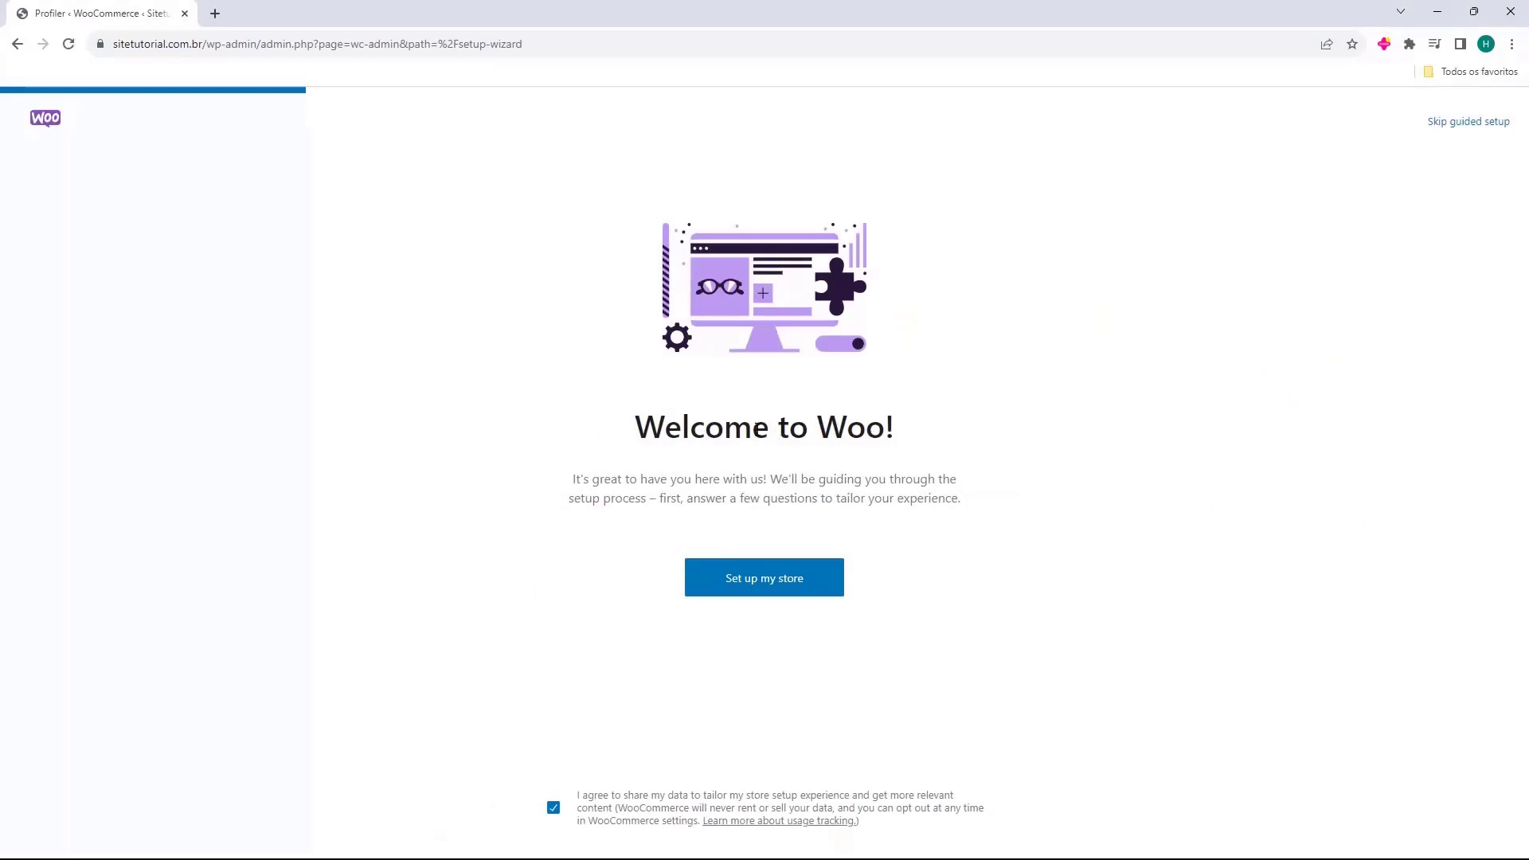
- Start the store setup and continue with the 'Estou apenas começando meus negócios' profile
click(757, 581)
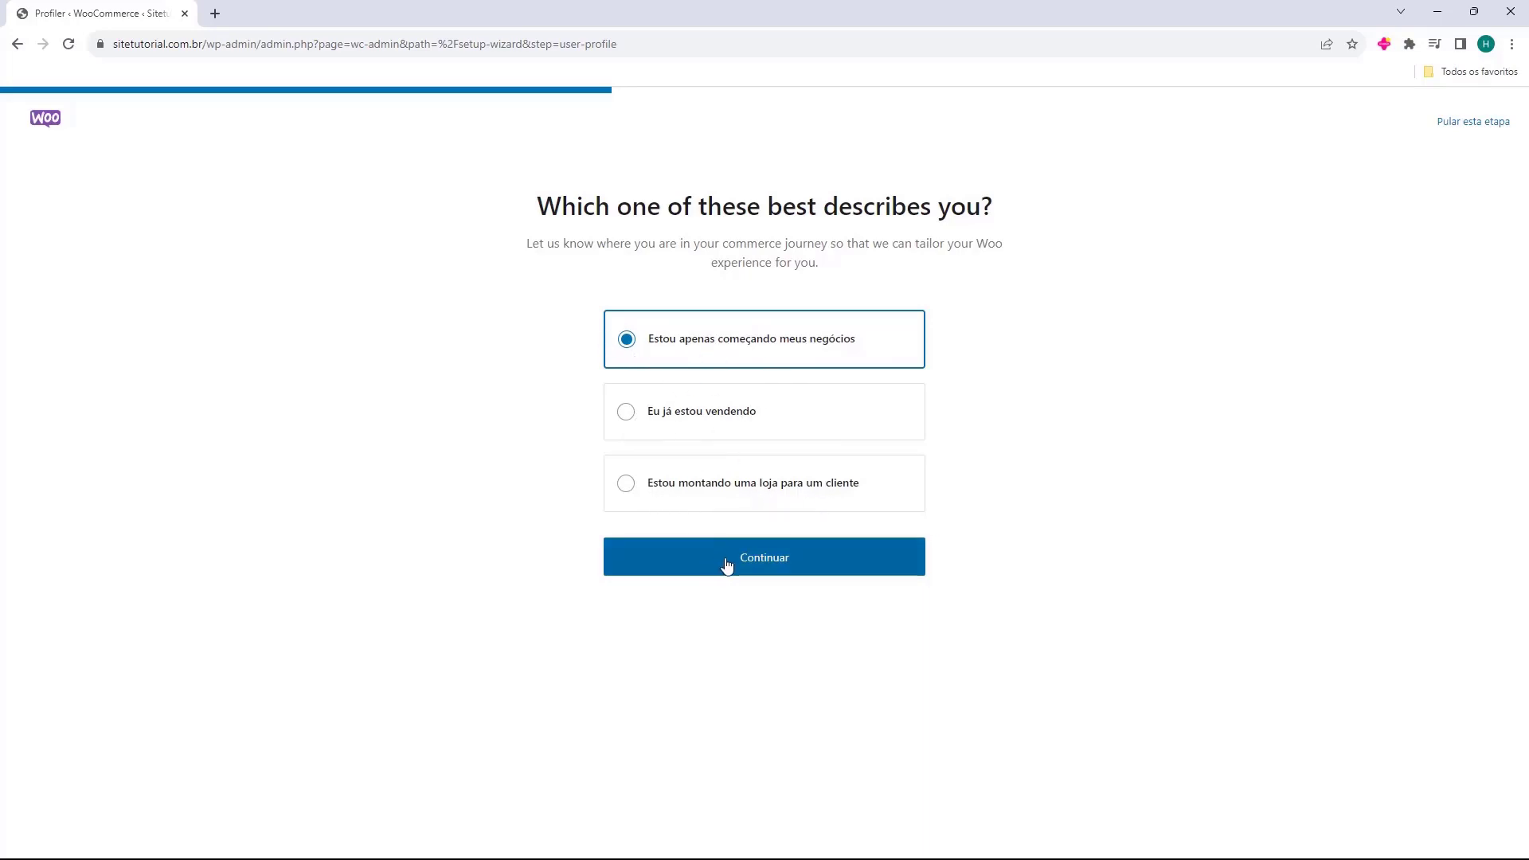
click(765, 566)
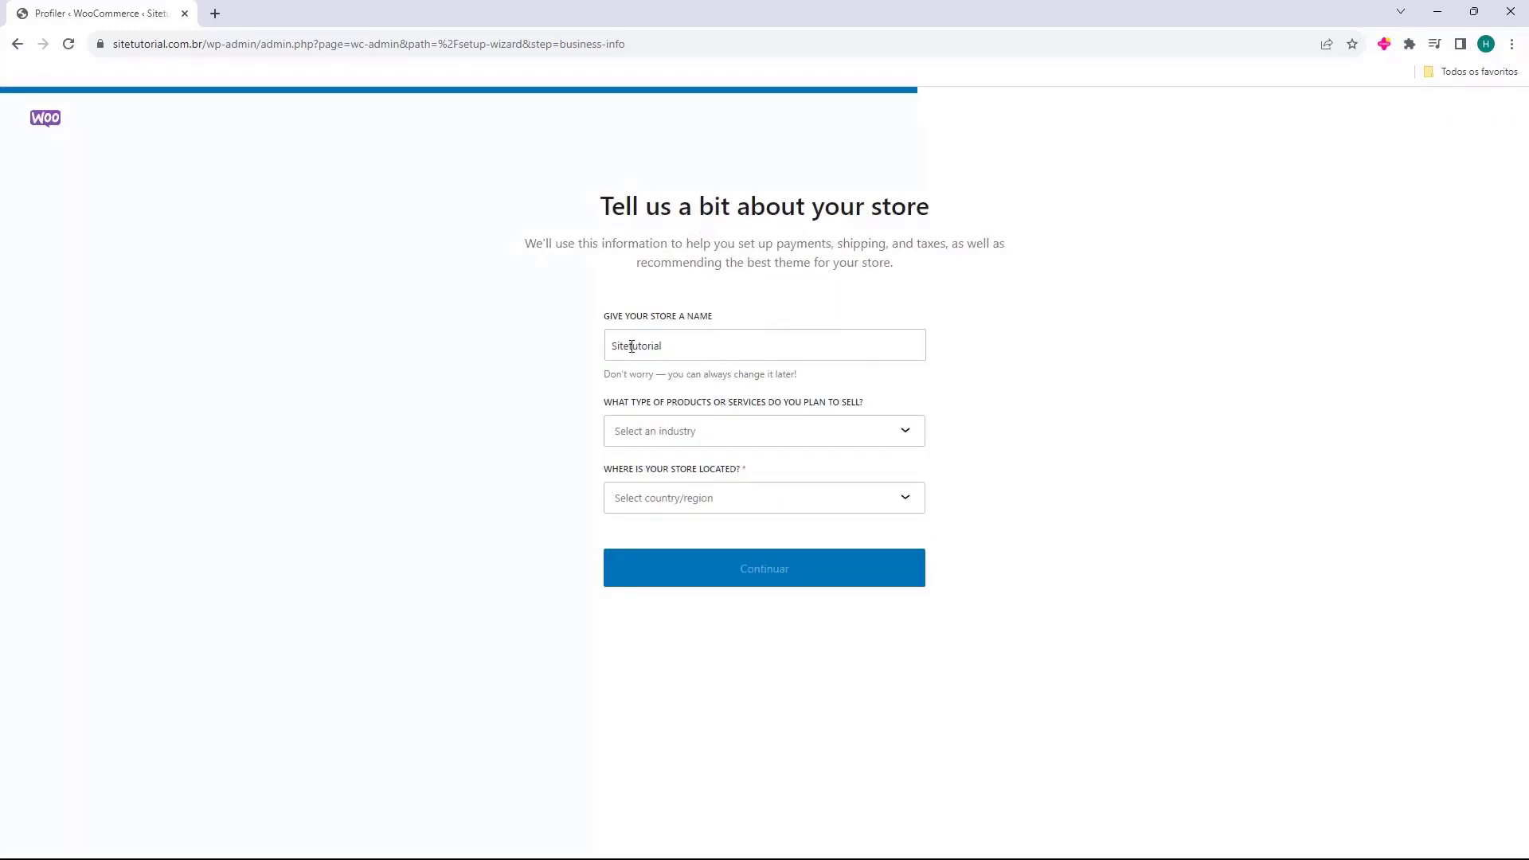
- Keep the store name 'Sitetutorial' and choose Eletrônicos e computadores as the industry
drag(618, 351, 672, 353)
click(700, 355)
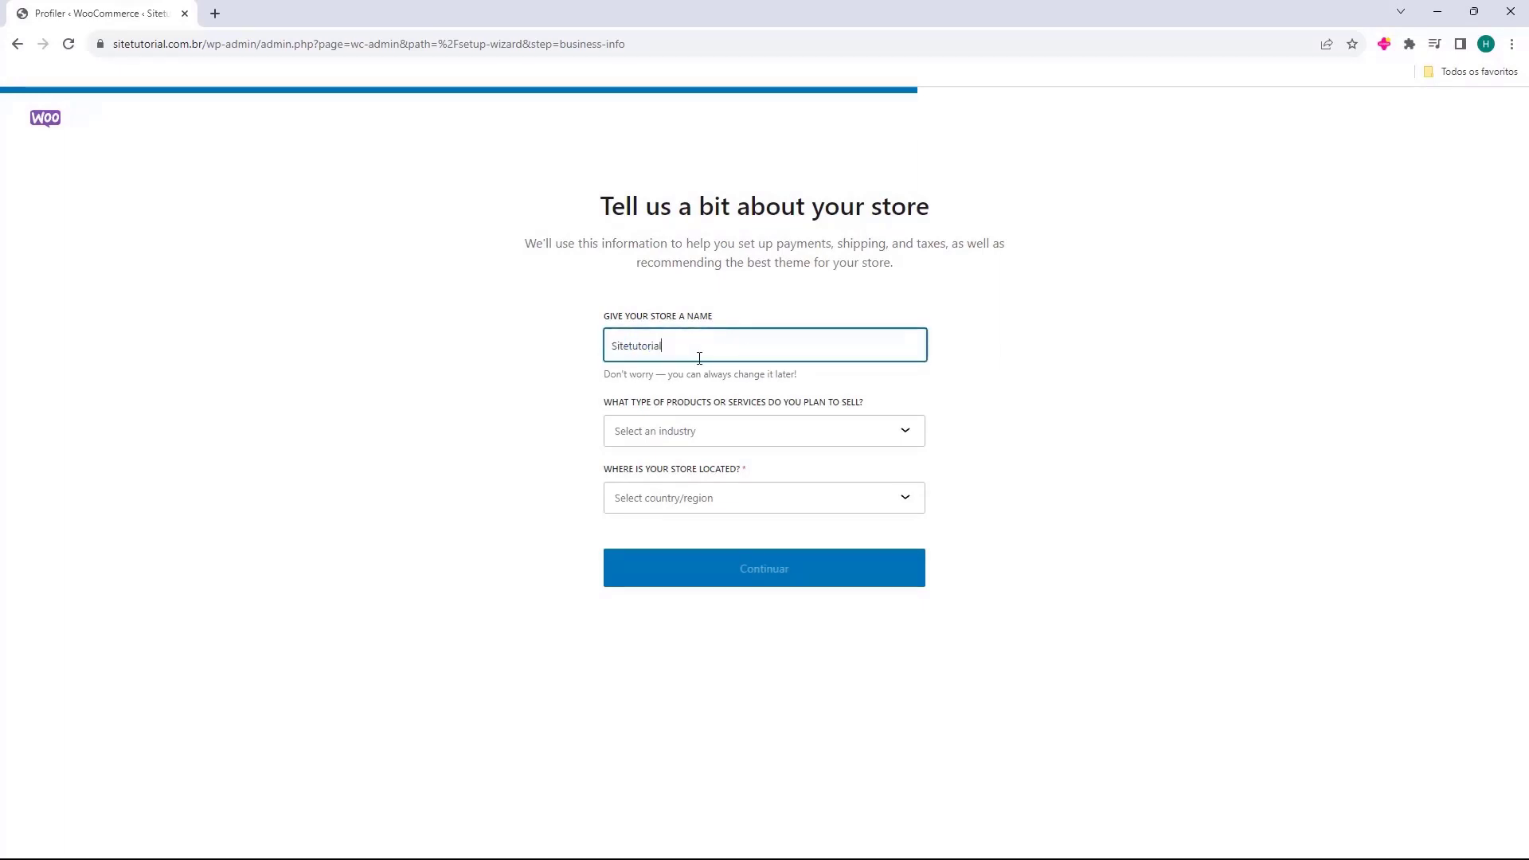
drag(818, 351, 556, 359)
click(567, 357)
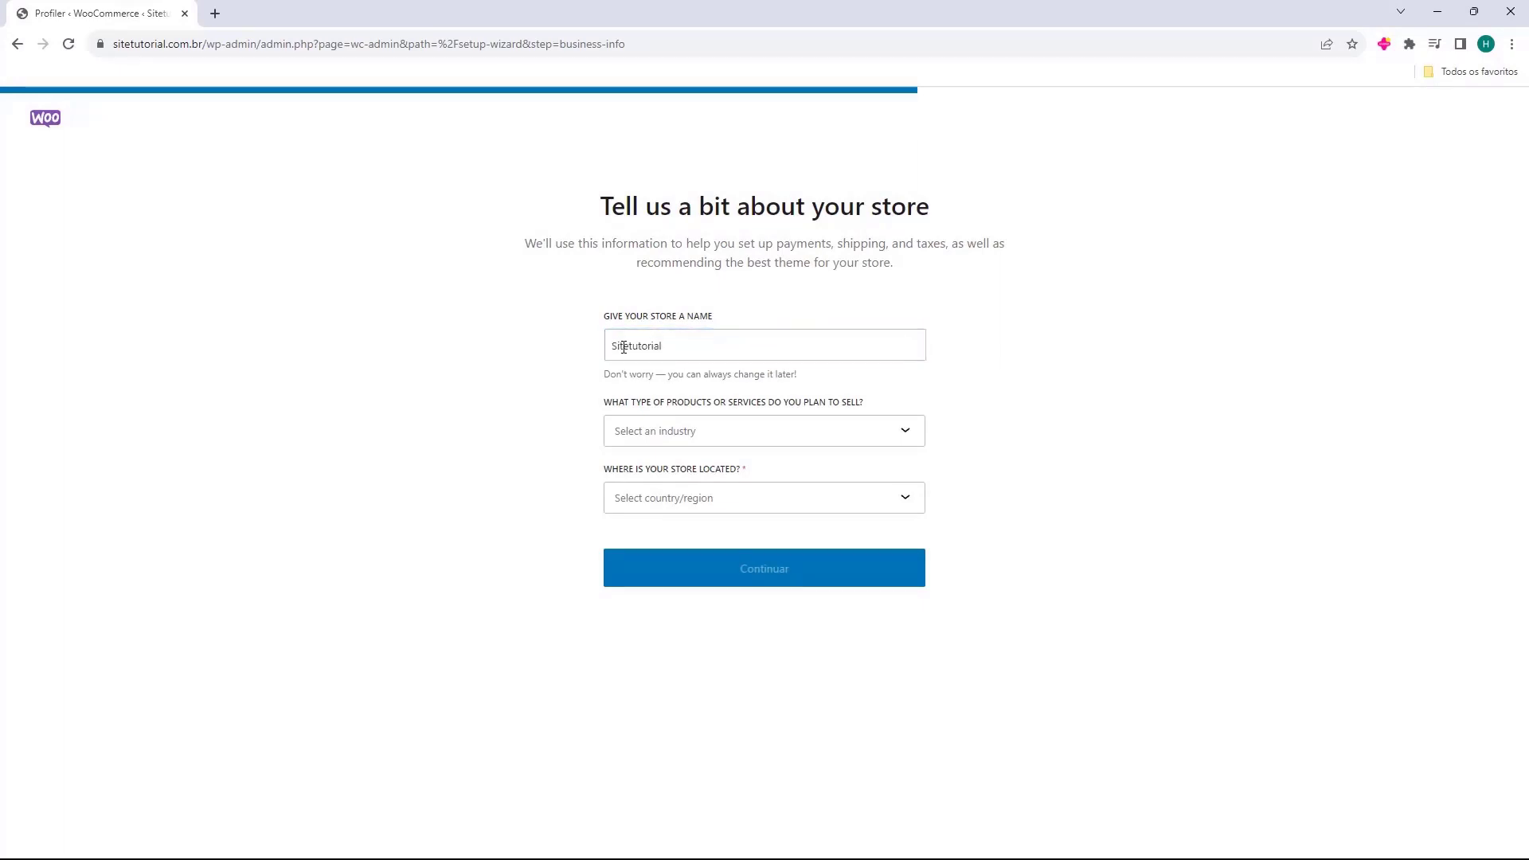
click(695, 356)
double_click(653, 347)
click(653, 347)
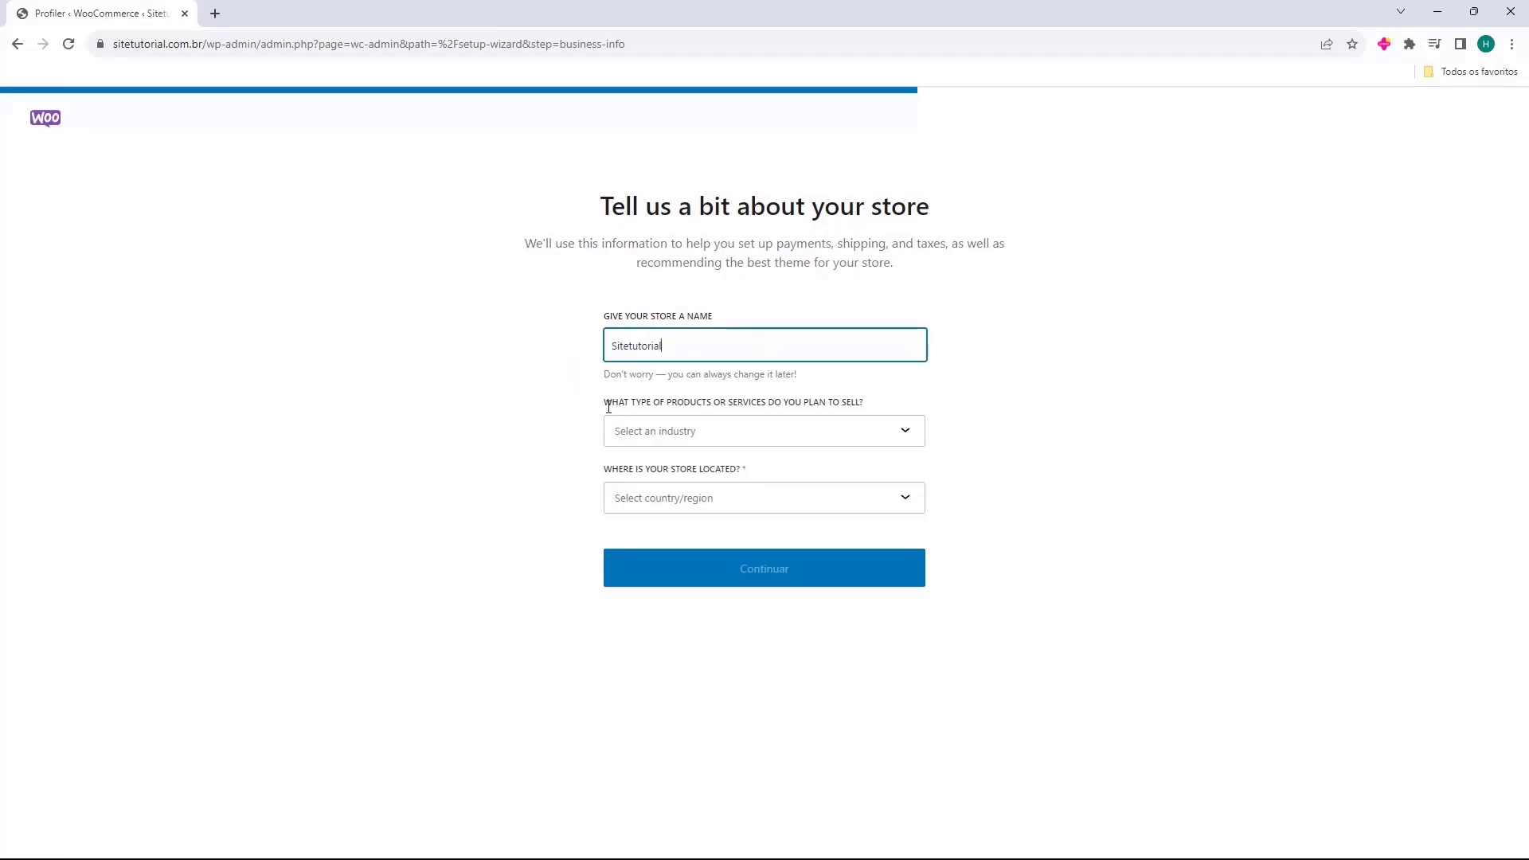
click(619, 435)
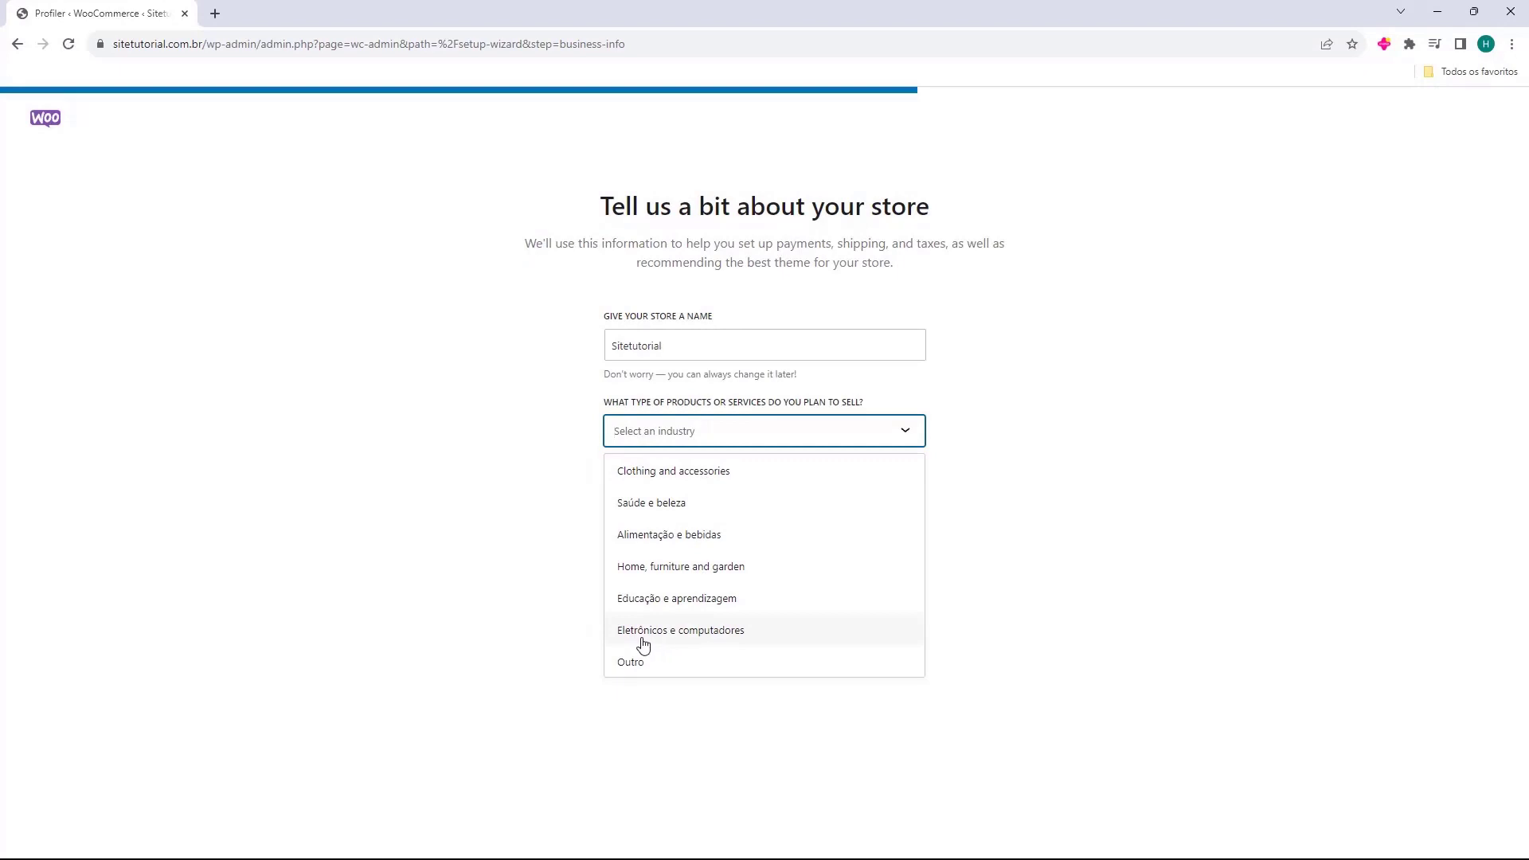
click(668, 641)
click(678, 440)
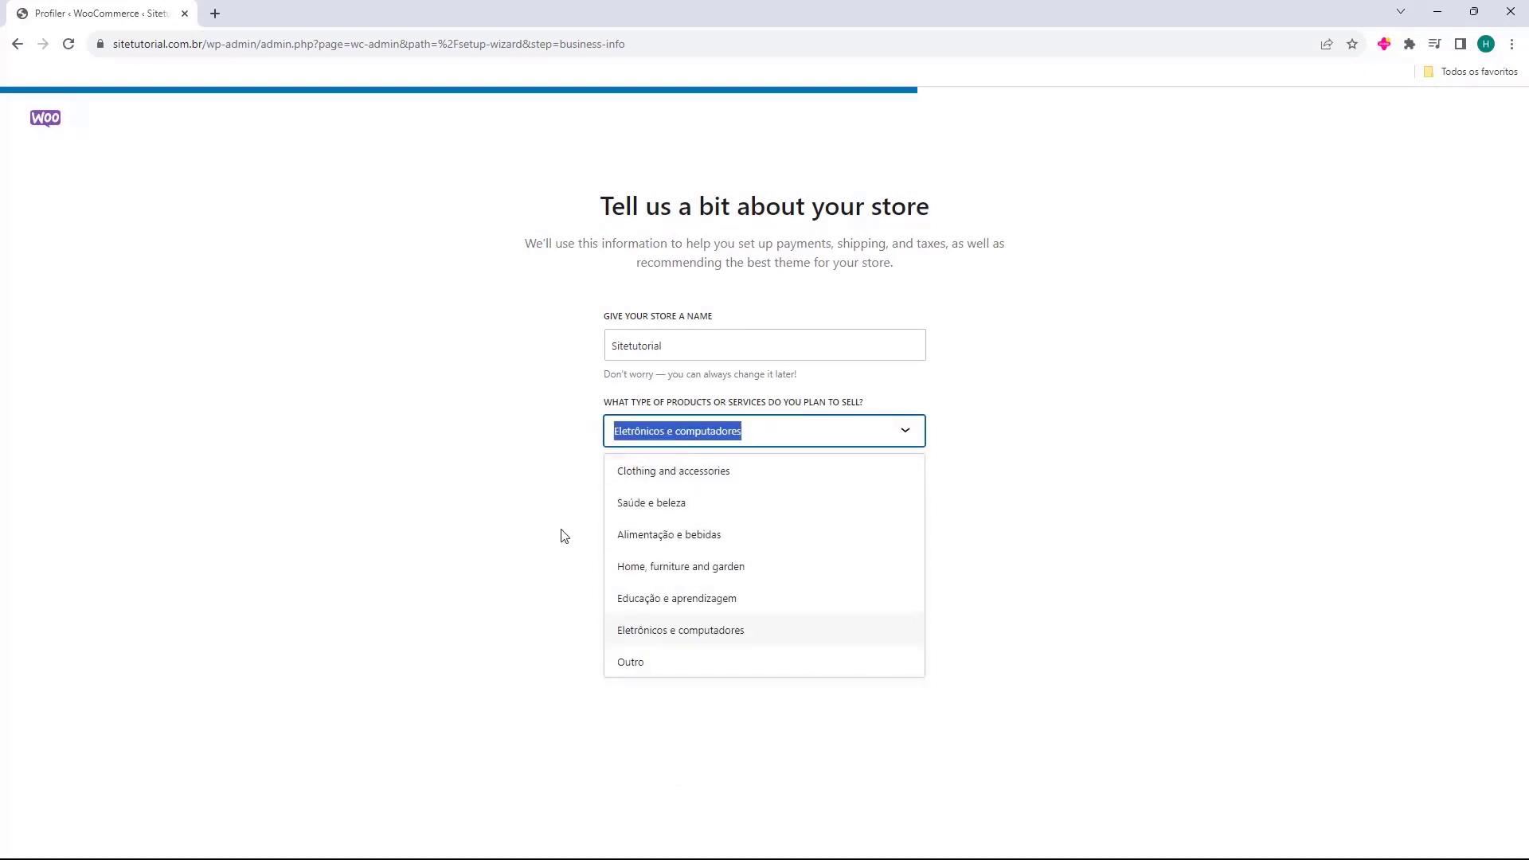
click(628, 633)
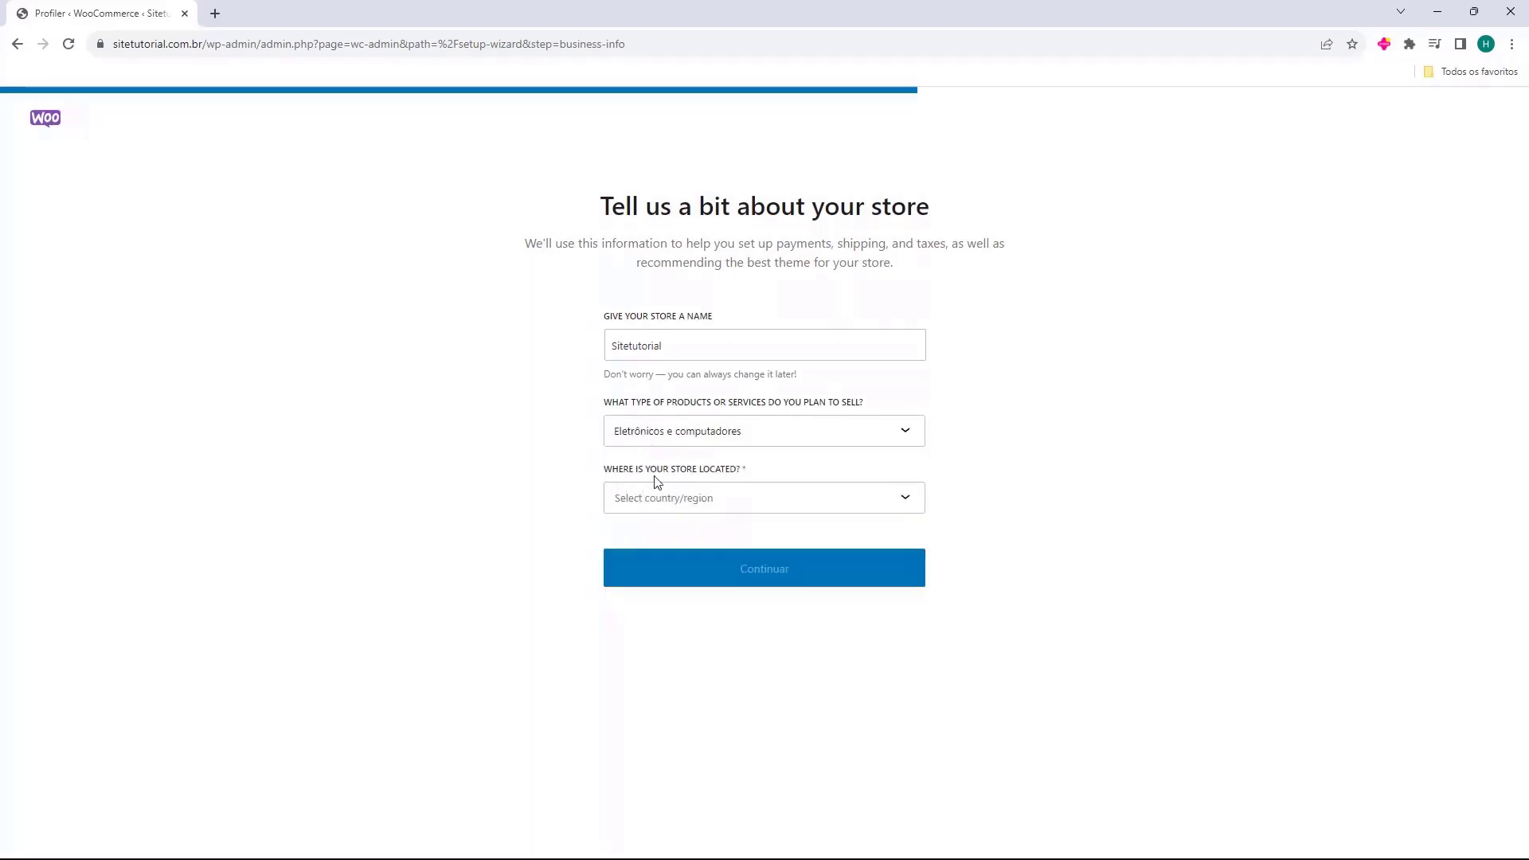
- Set the store location to Brasil — Santa Catarina by searching 'bras'
click(666, 507)
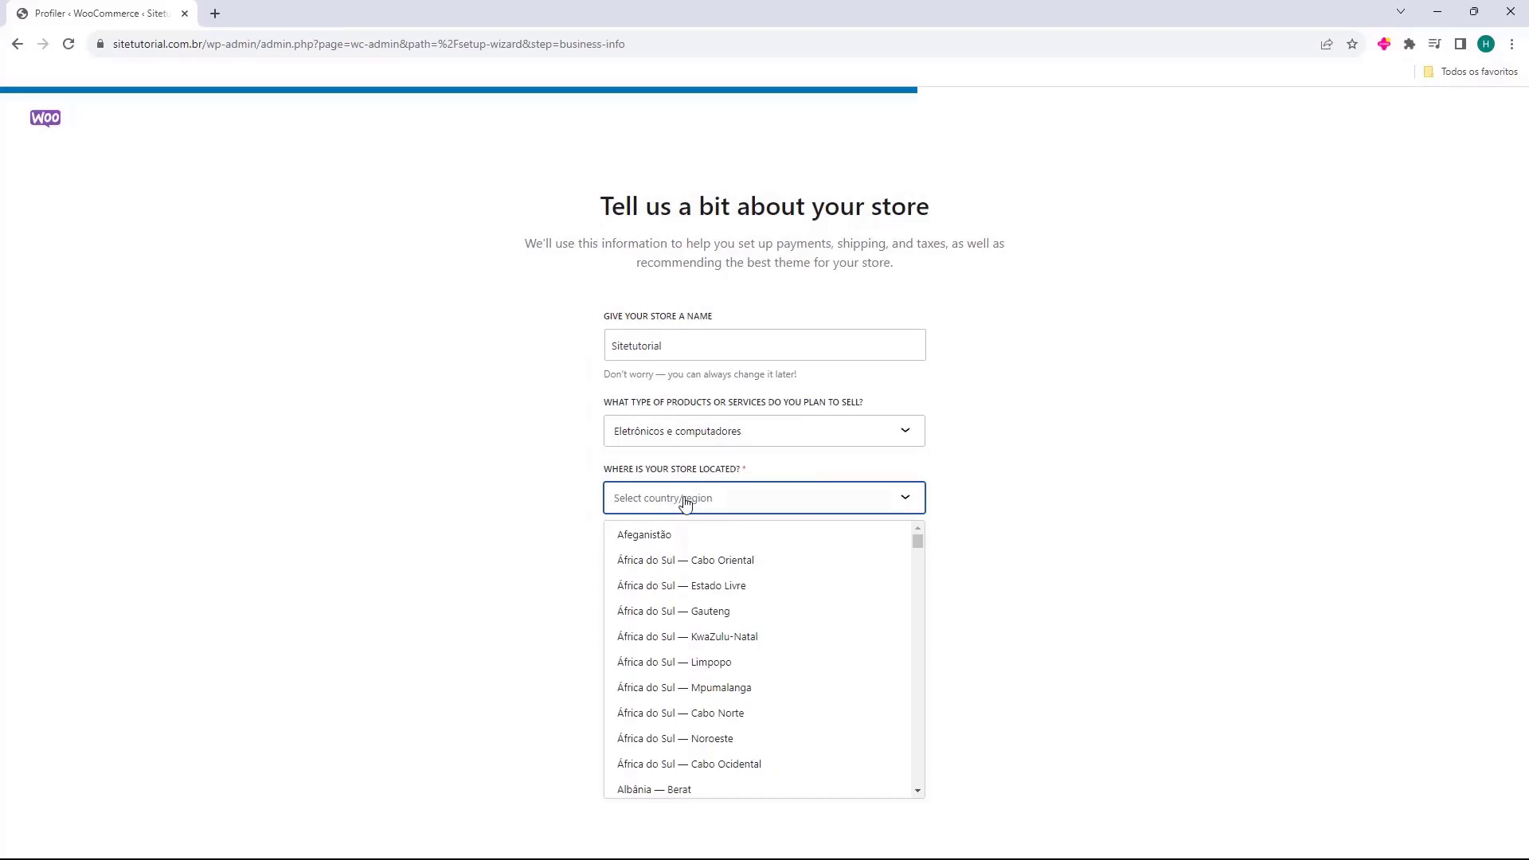
text(brasil)
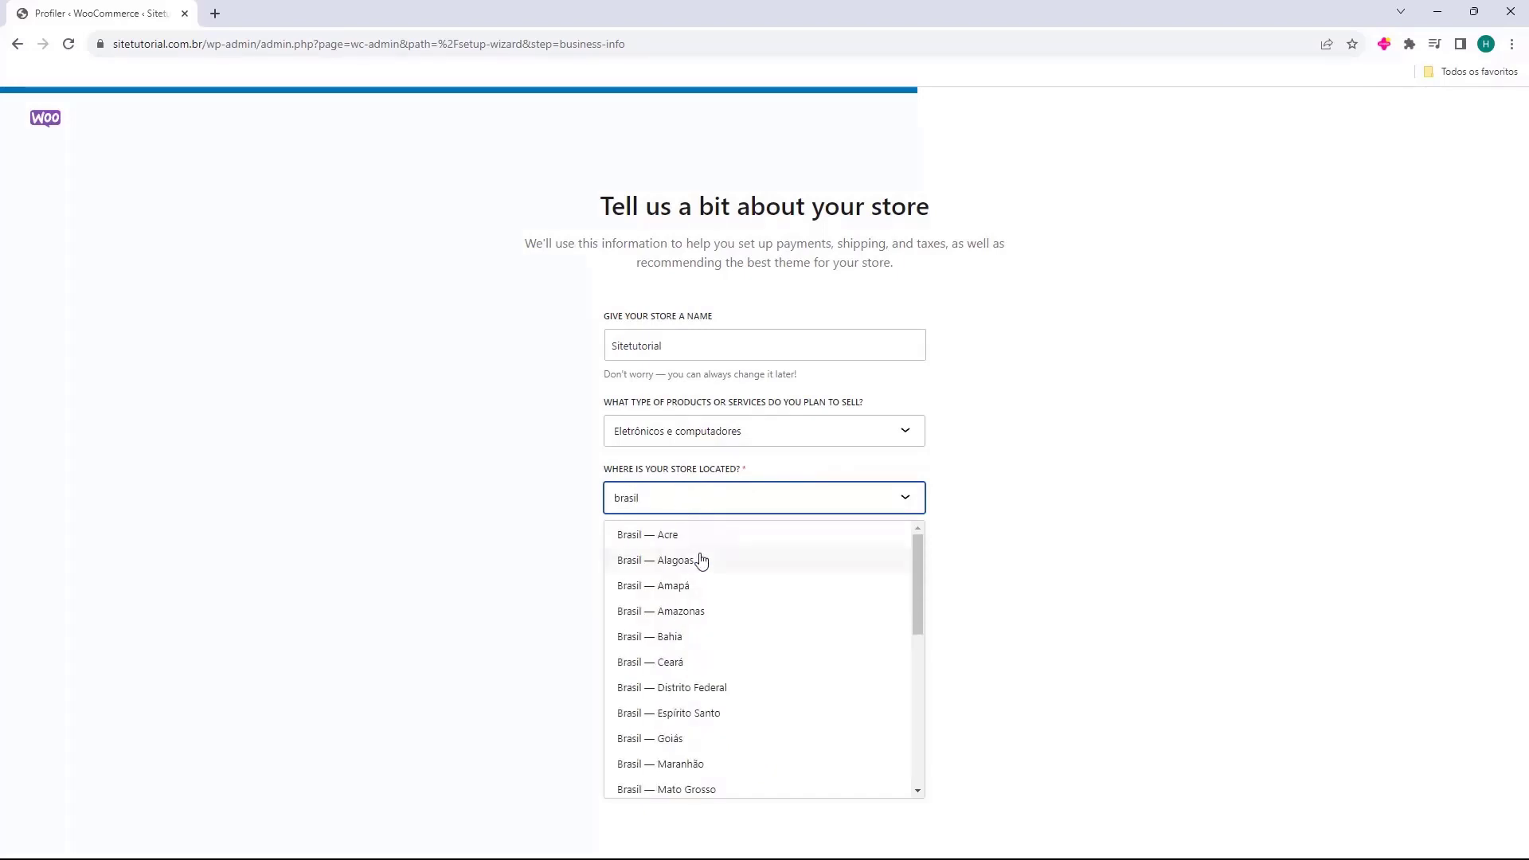
scroll(701, 558, down, 4)
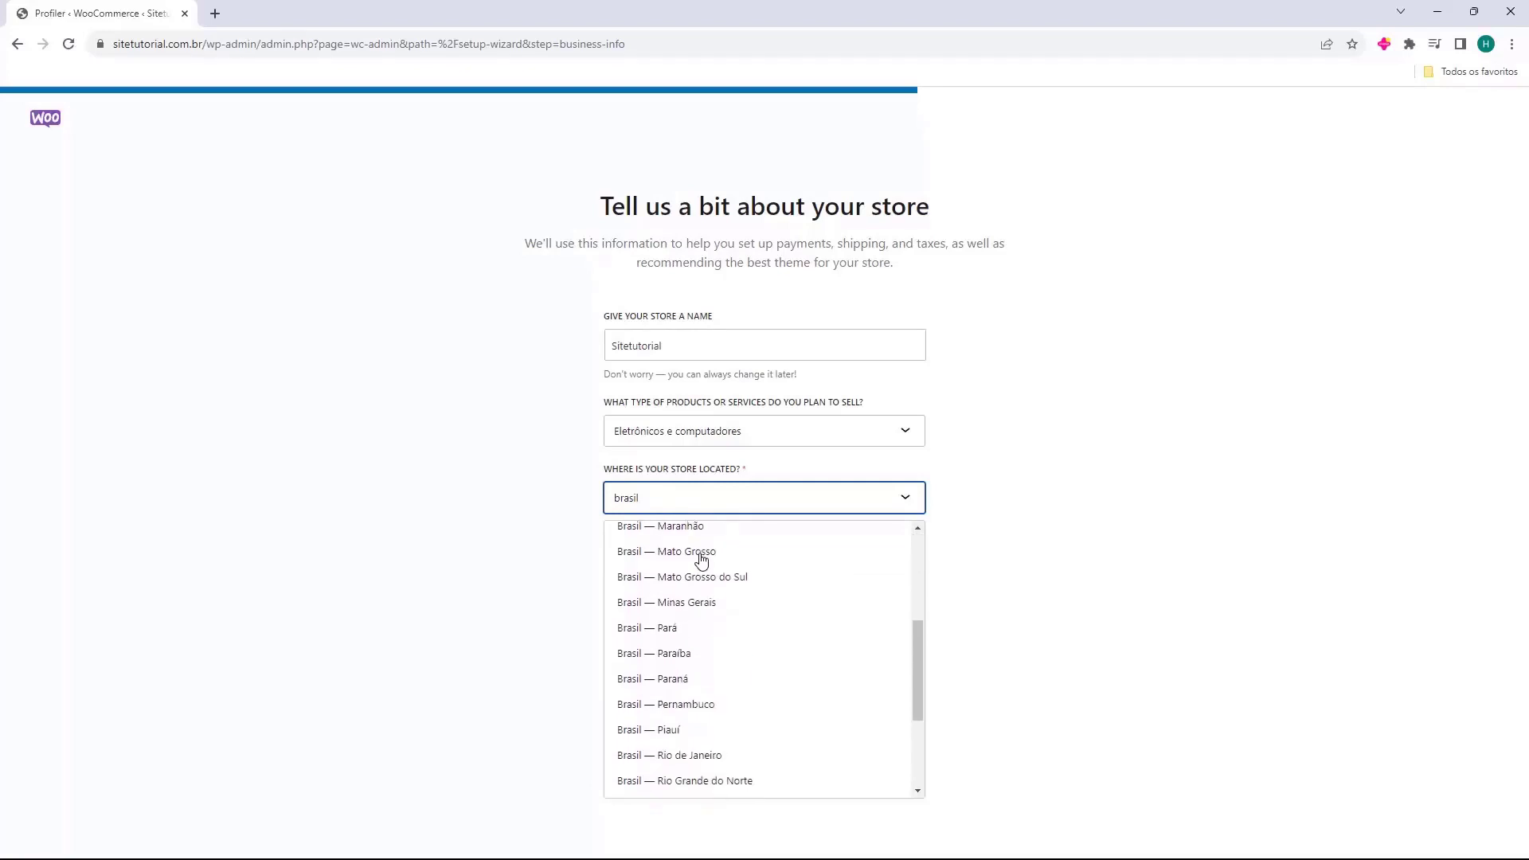
scroll(701, 560, down, 2)
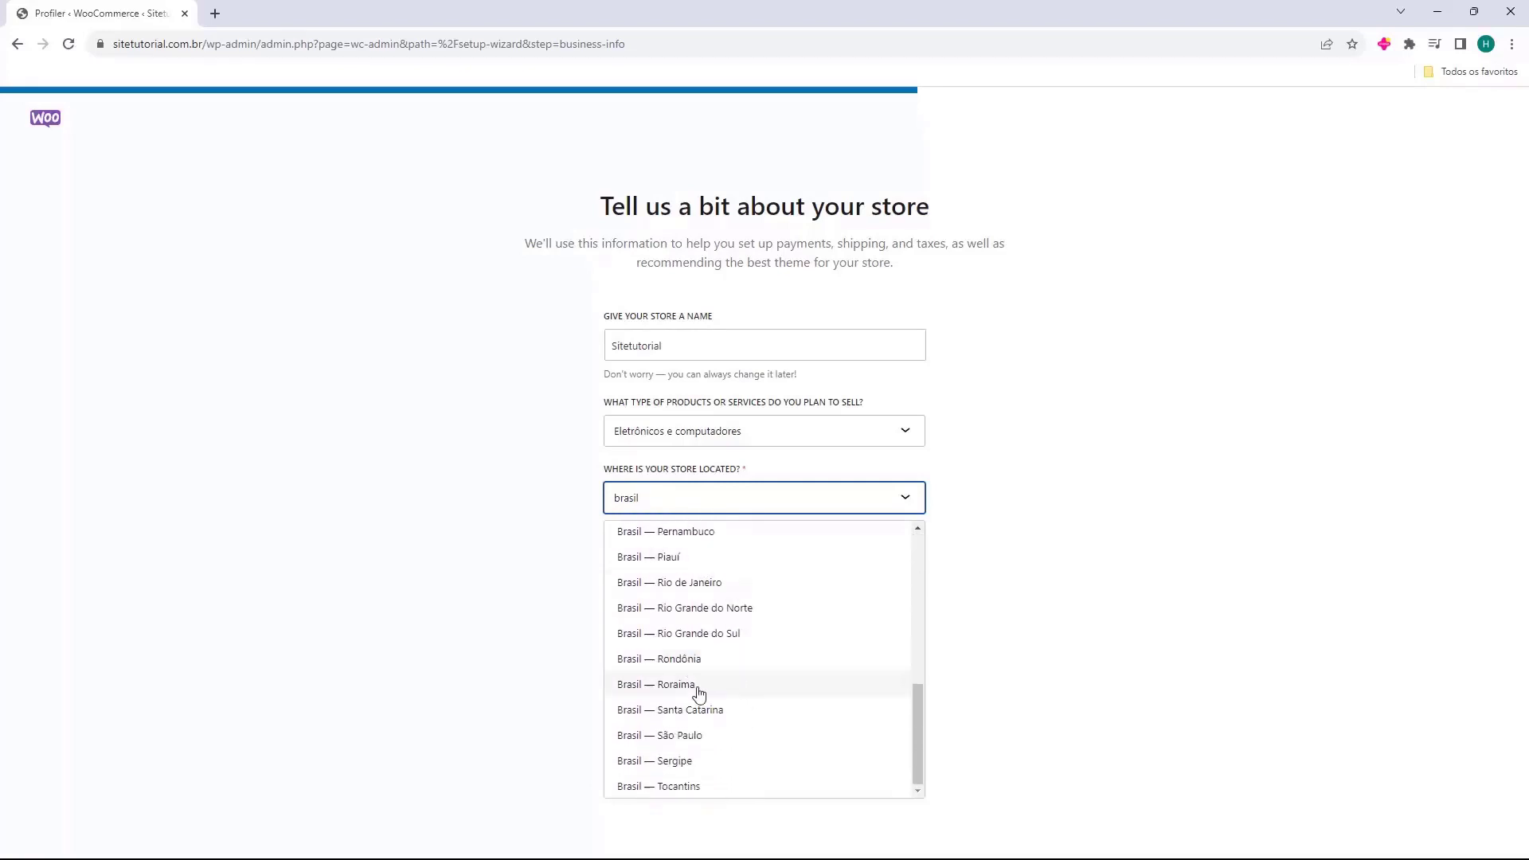
click(649, 711)
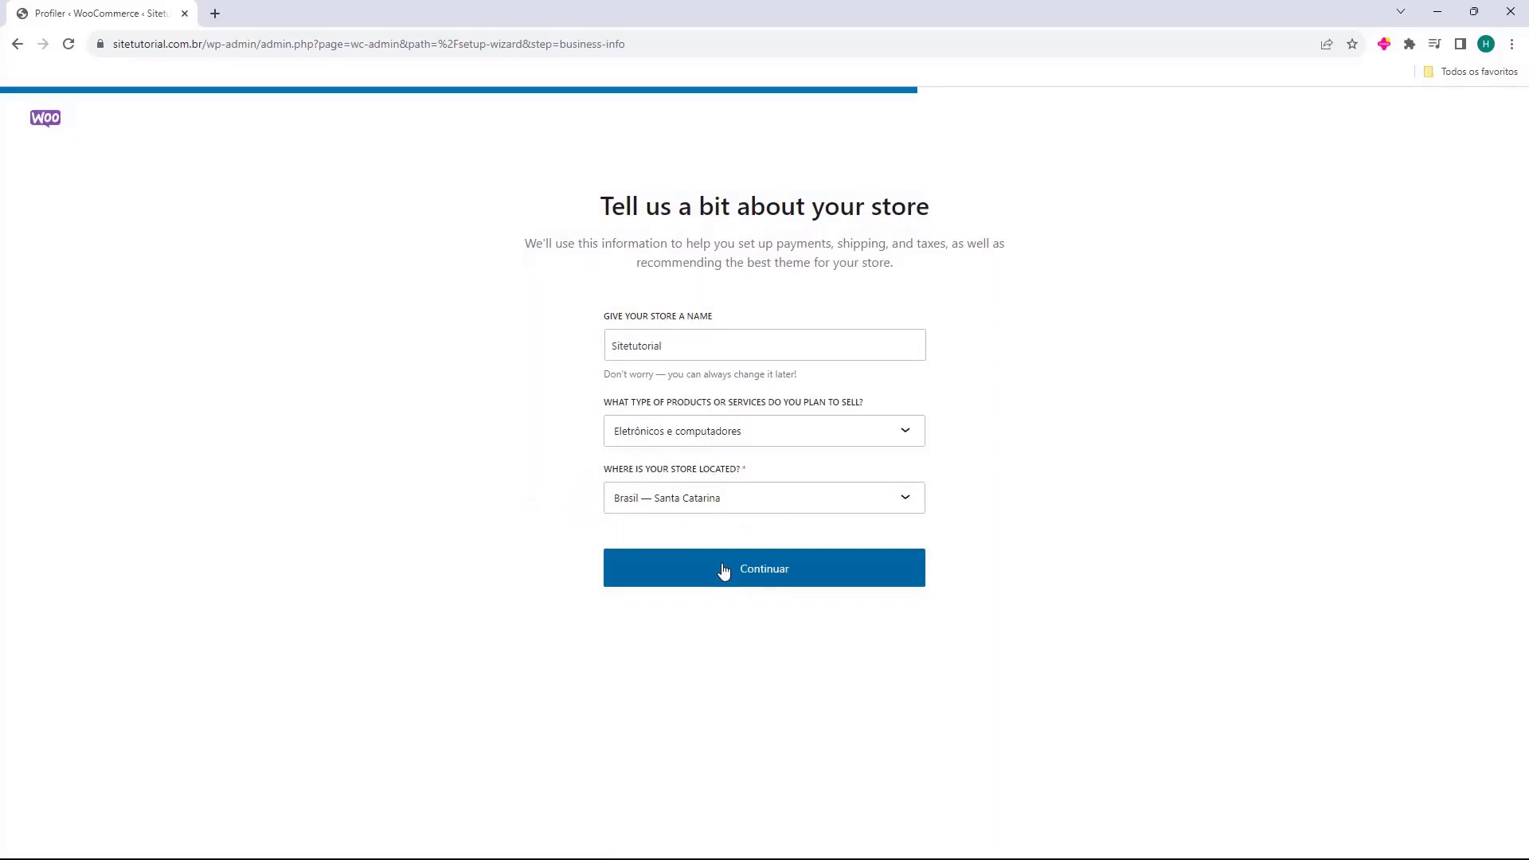
- Uncheck Jetpack, MailPoet, TikTok, Pinterest and Google Listings & Ads, then continue without installing
click(761, 580)
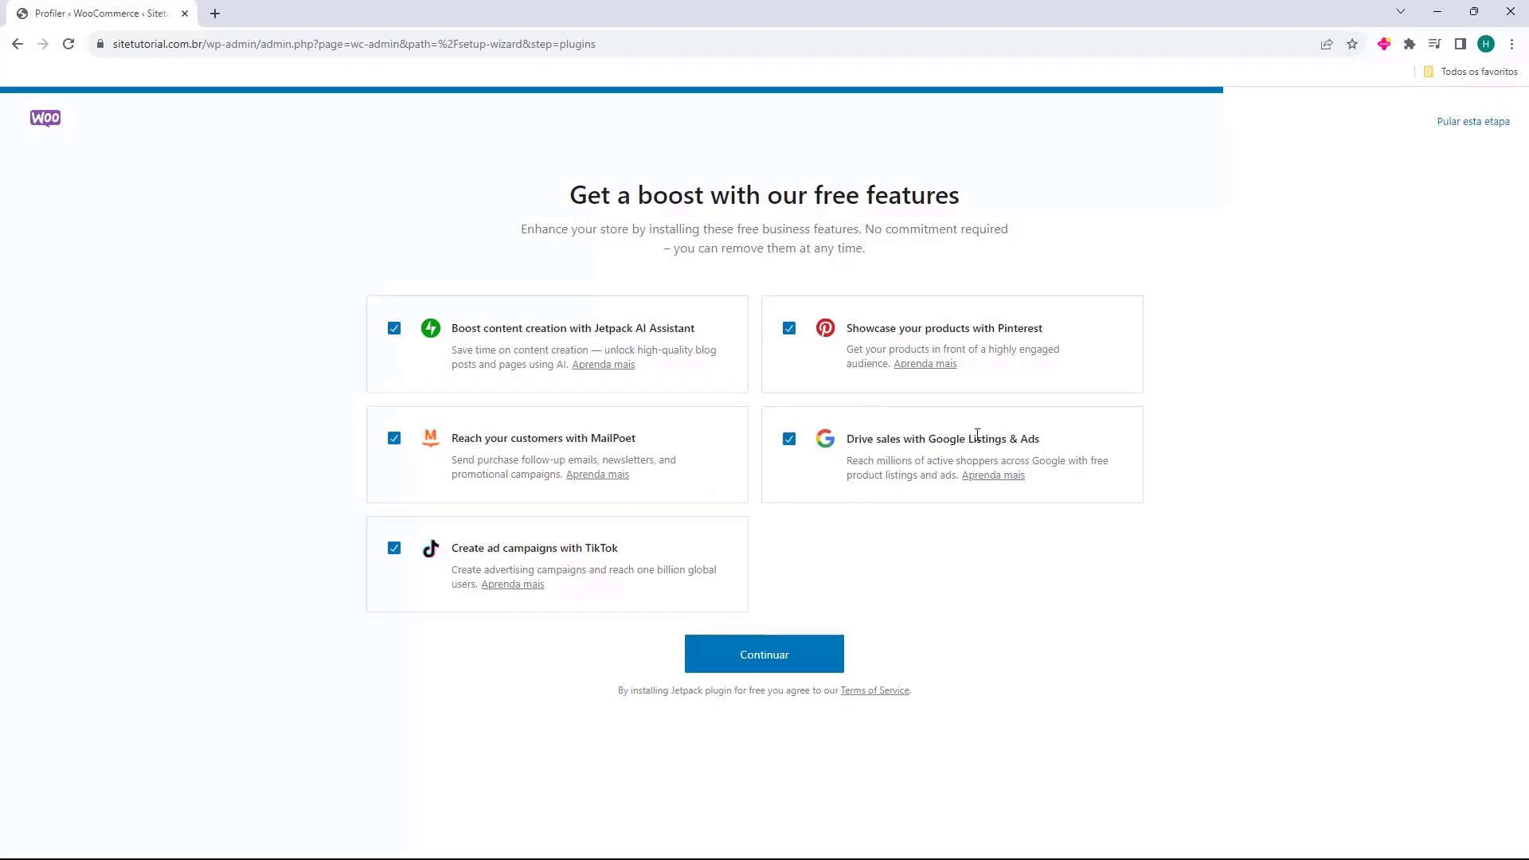
click(396, 550)
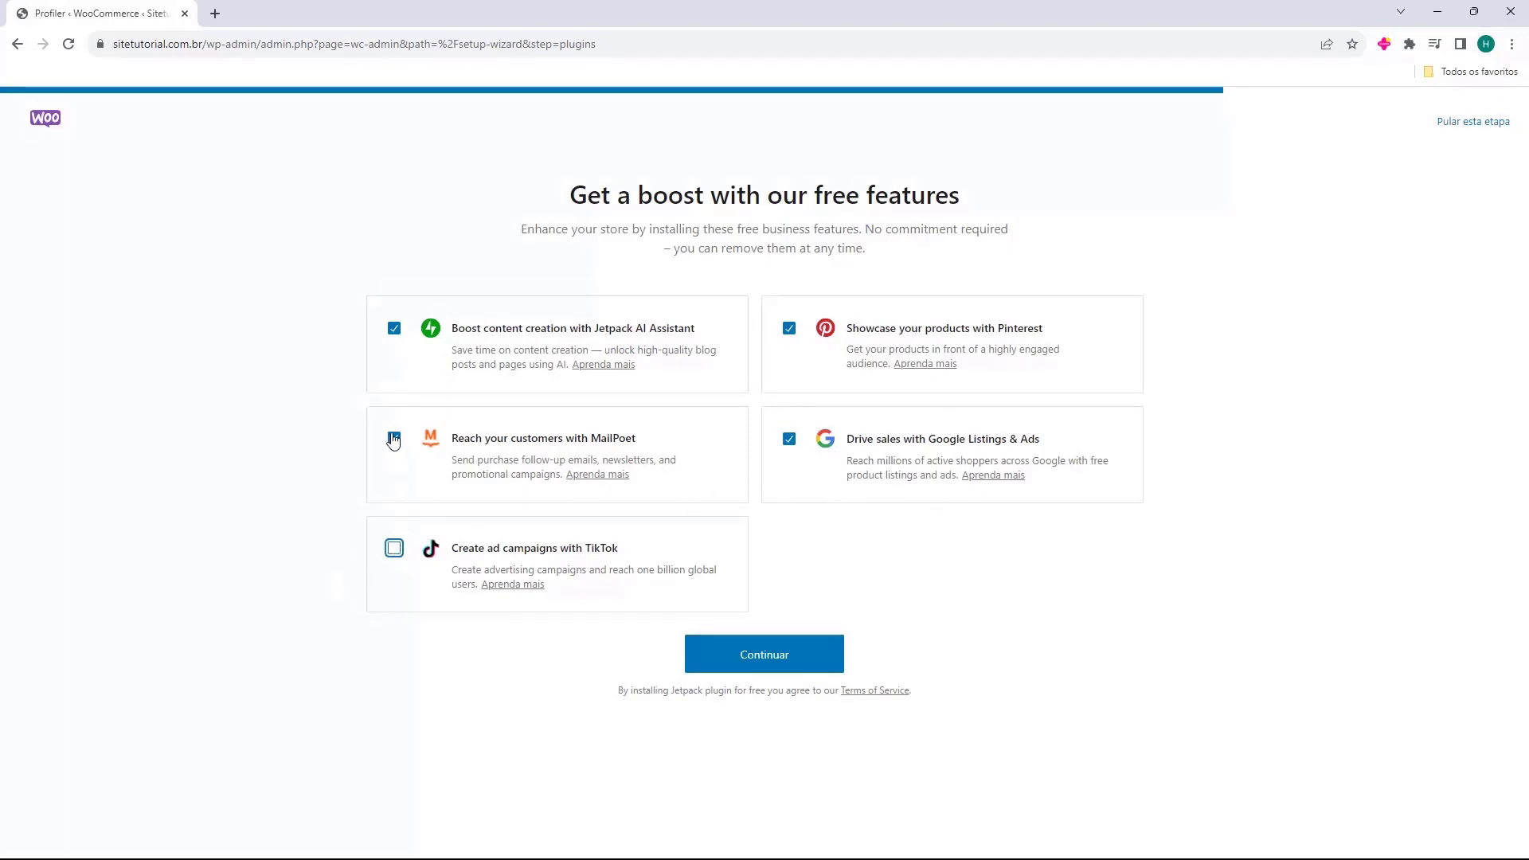
click(394, 438)
click(395, 328)
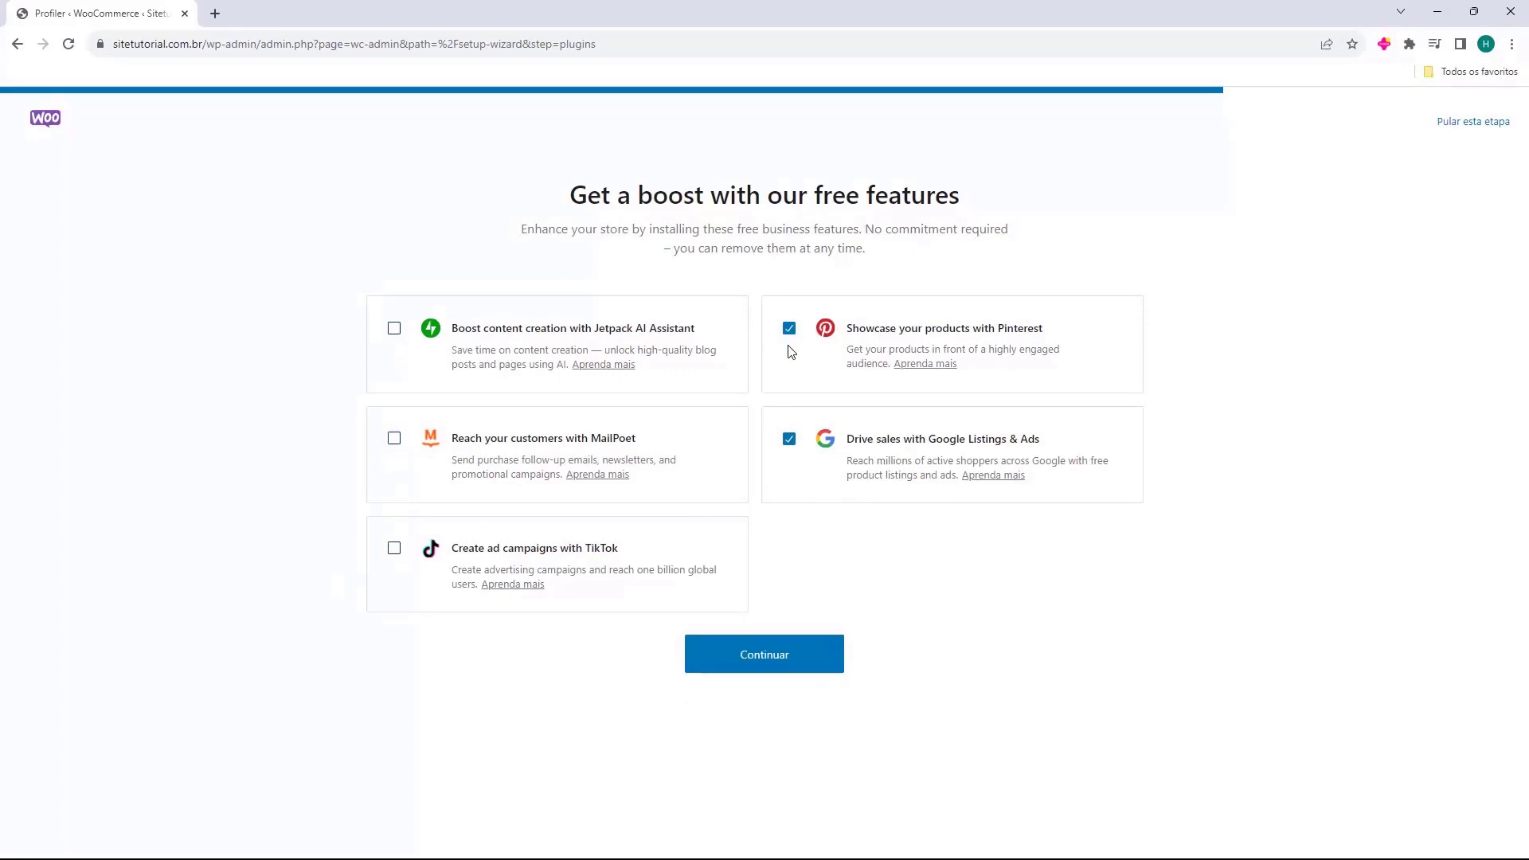
click(790, 329)
click(789, 439)
click(796, 574)
click(765, 670)
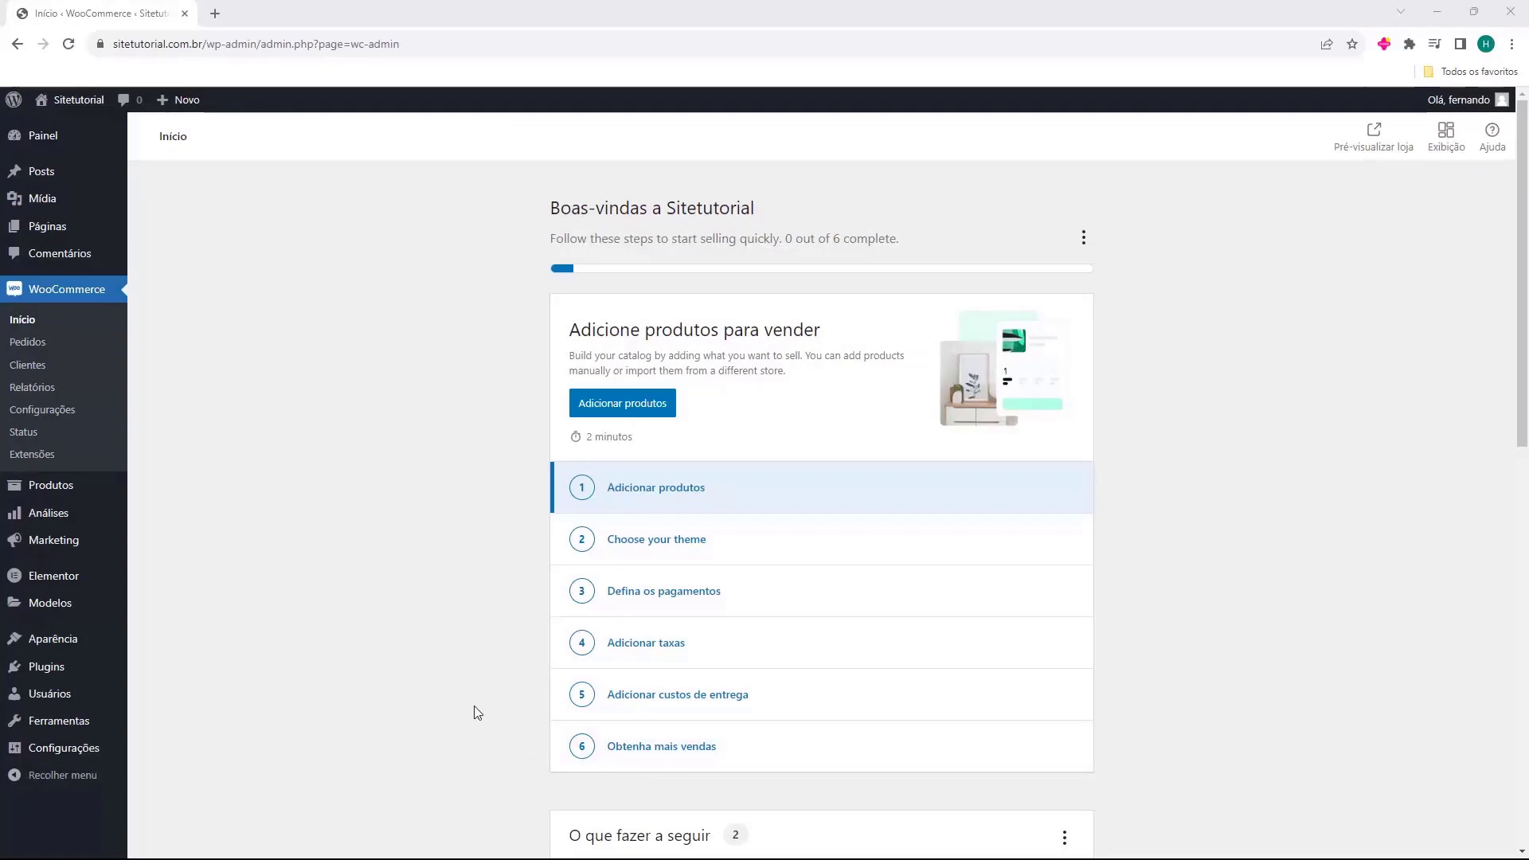
- Scroll through the WooCommerce Início page's six-step store setup checklist
scroll(488, 443, down, 5)
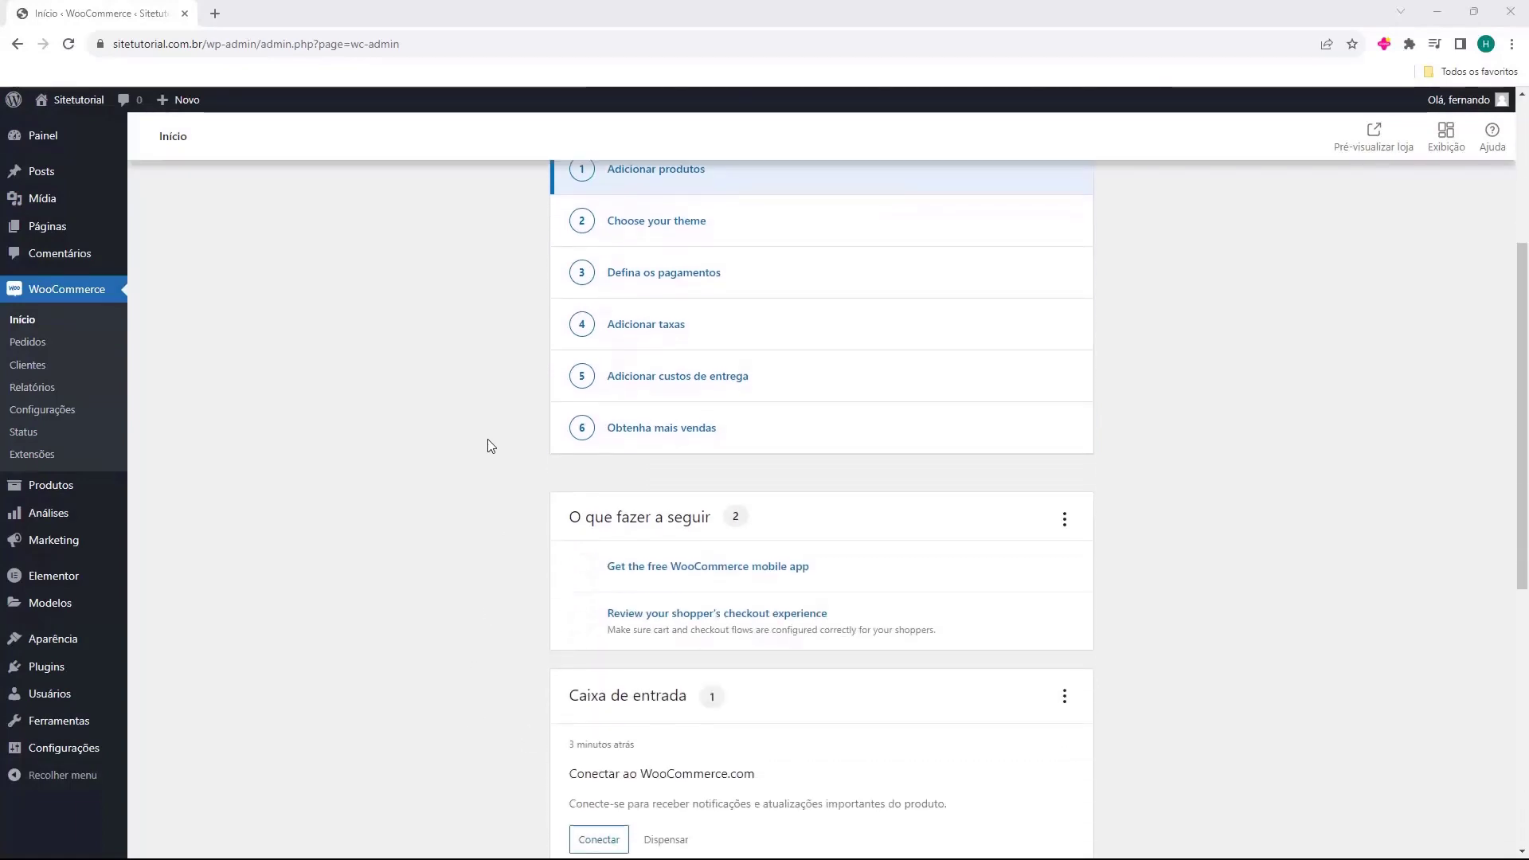
scroll(487, 444, down, 4)
scroll(489, 529, up, 10)
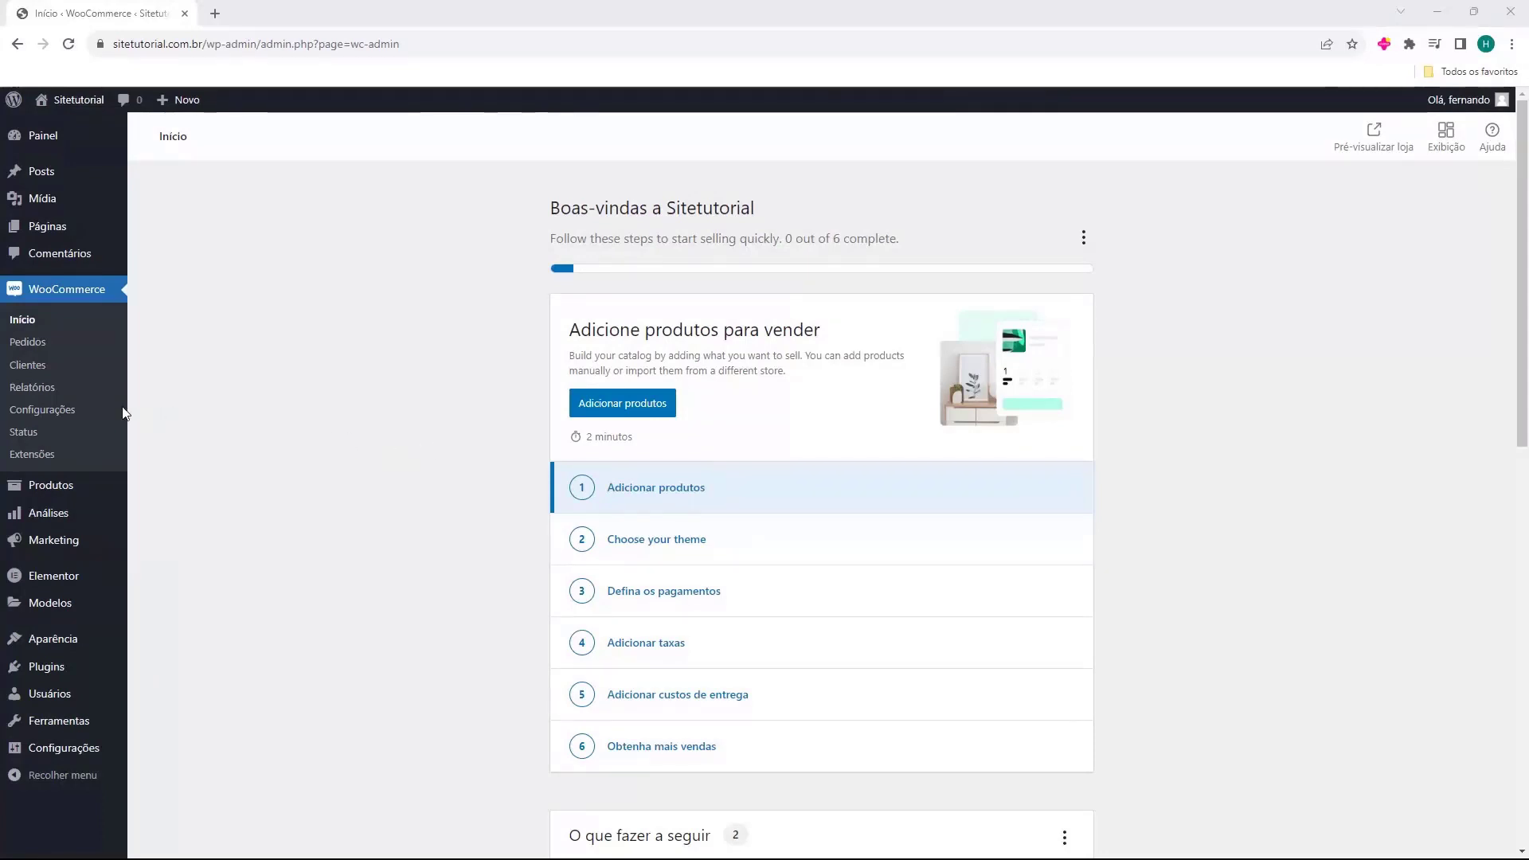
- Search the plugin directory for 'mercado' from Plugins > Adicionar plugin
click(54, 673)
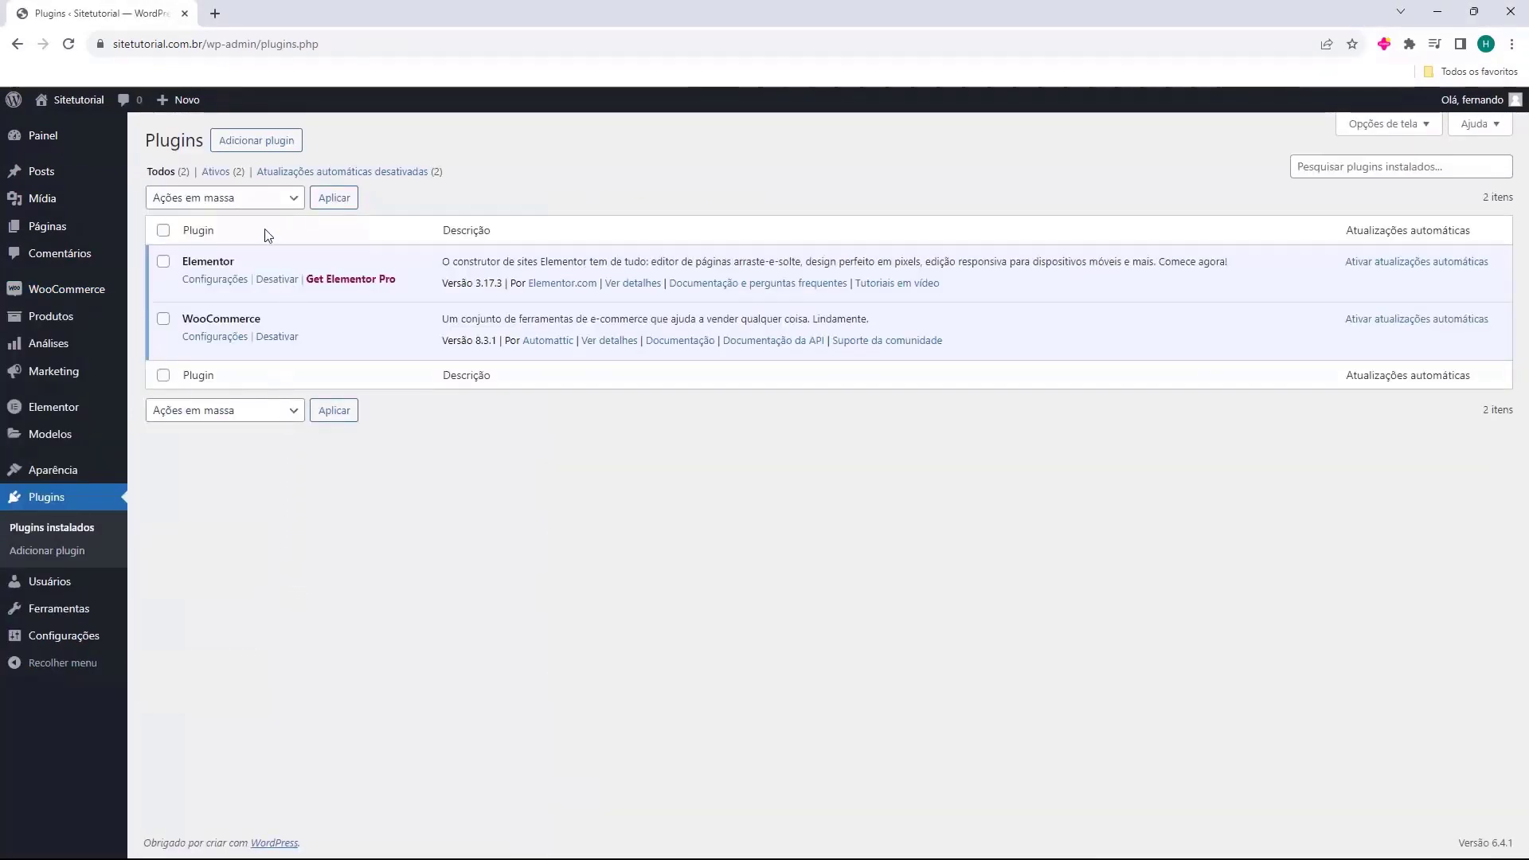
click(258, 141)
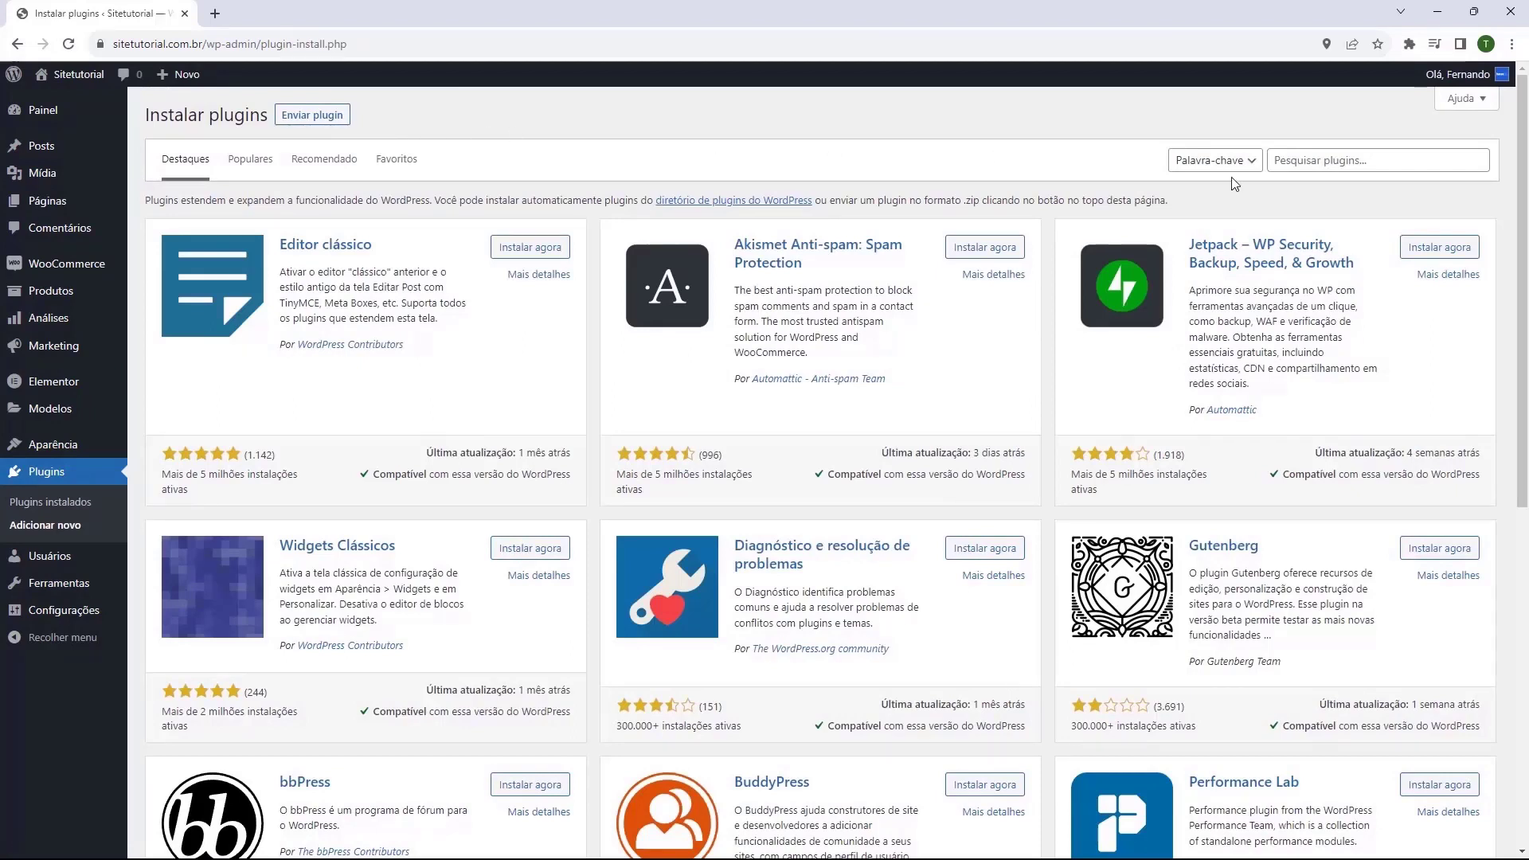
click(1316, 168)
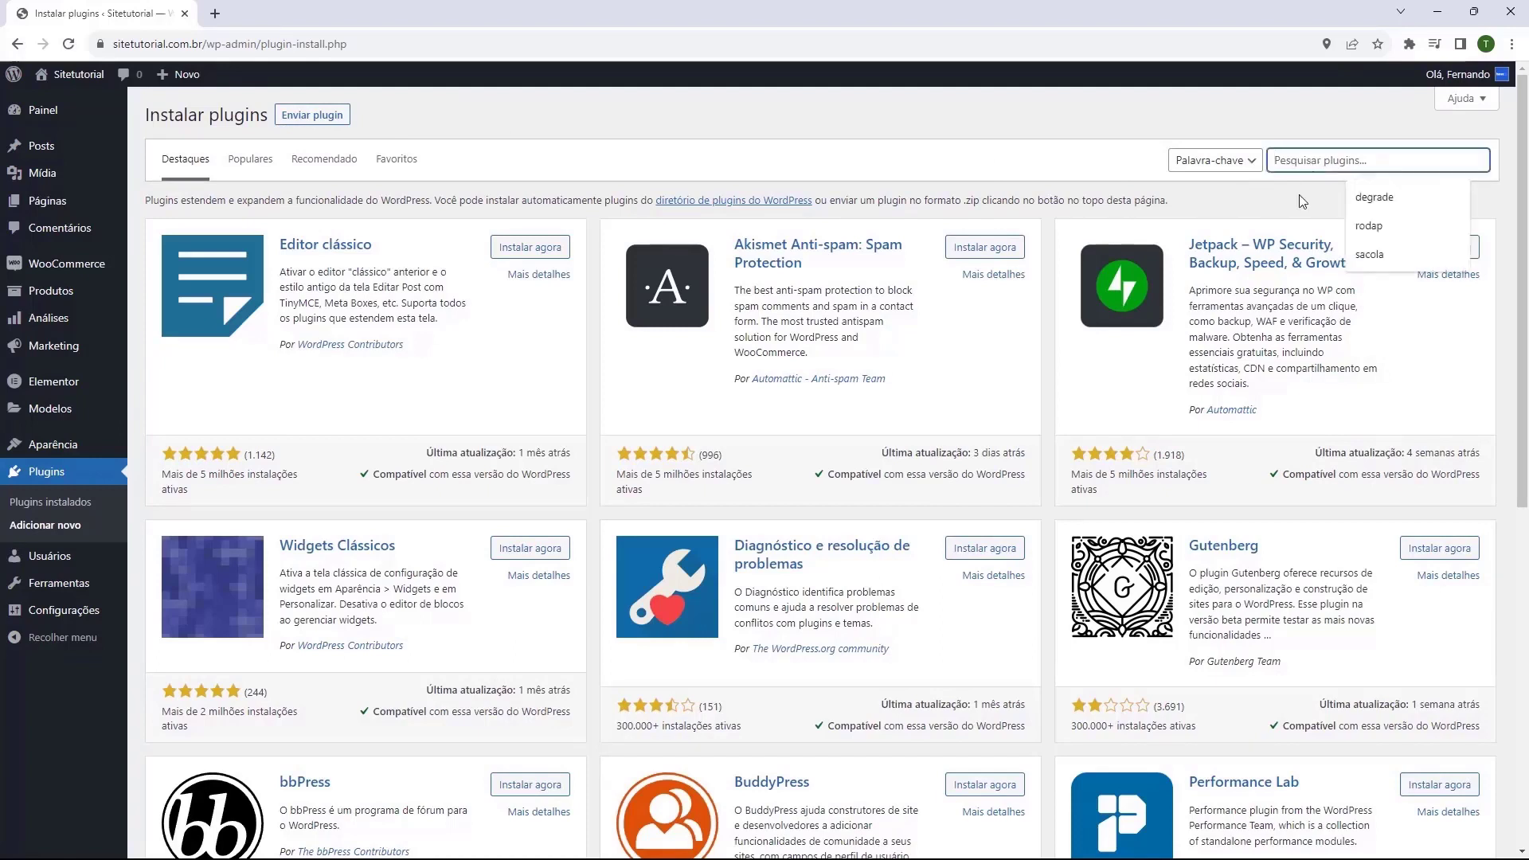
text(mercado pago)
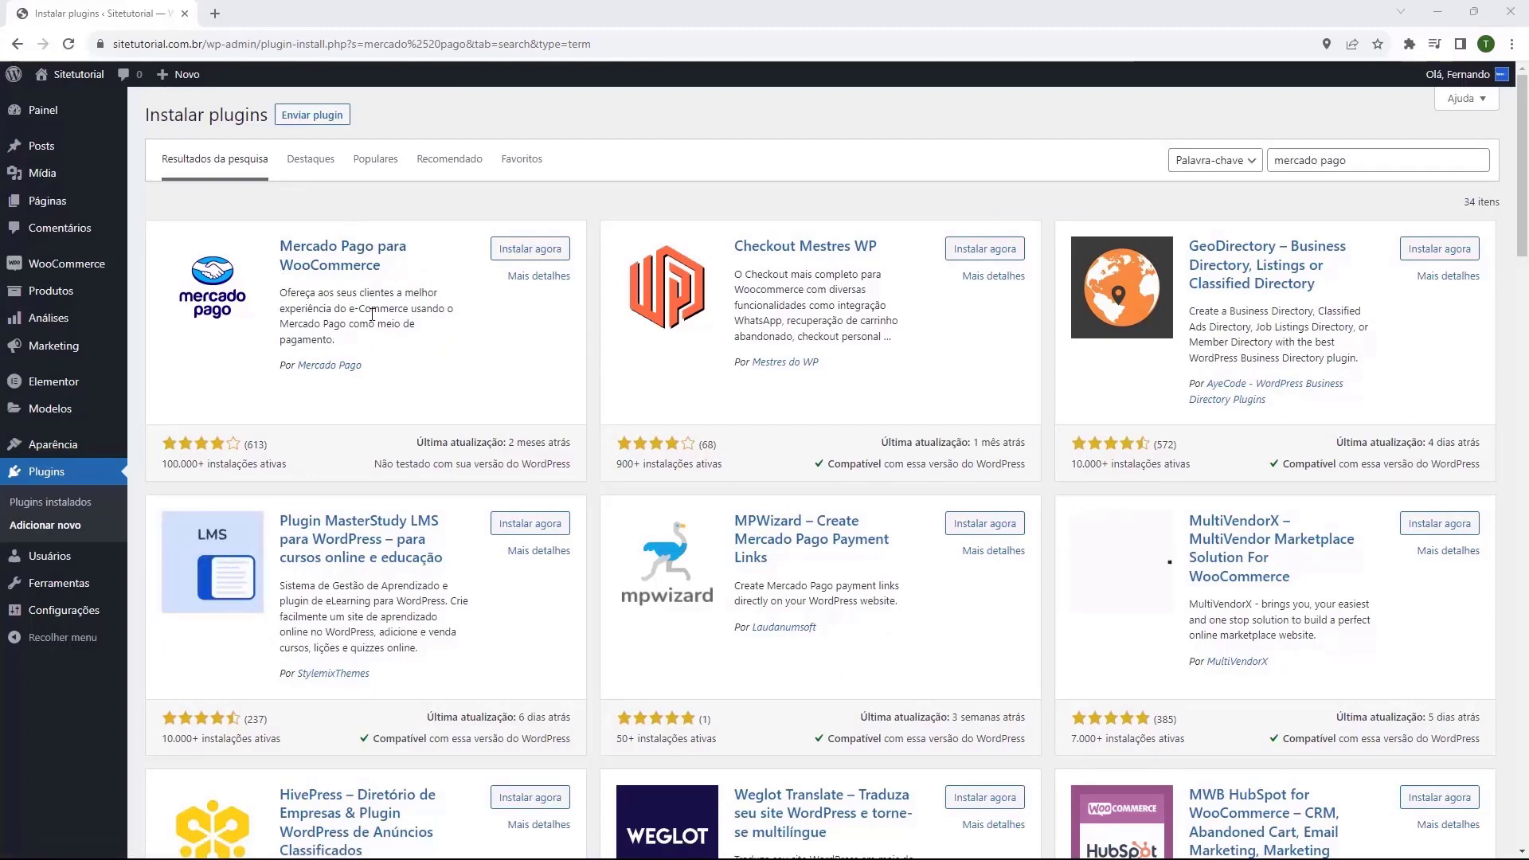
- Install and activate the Mercado Pago para WooCommerce plugin
click(531, 254)
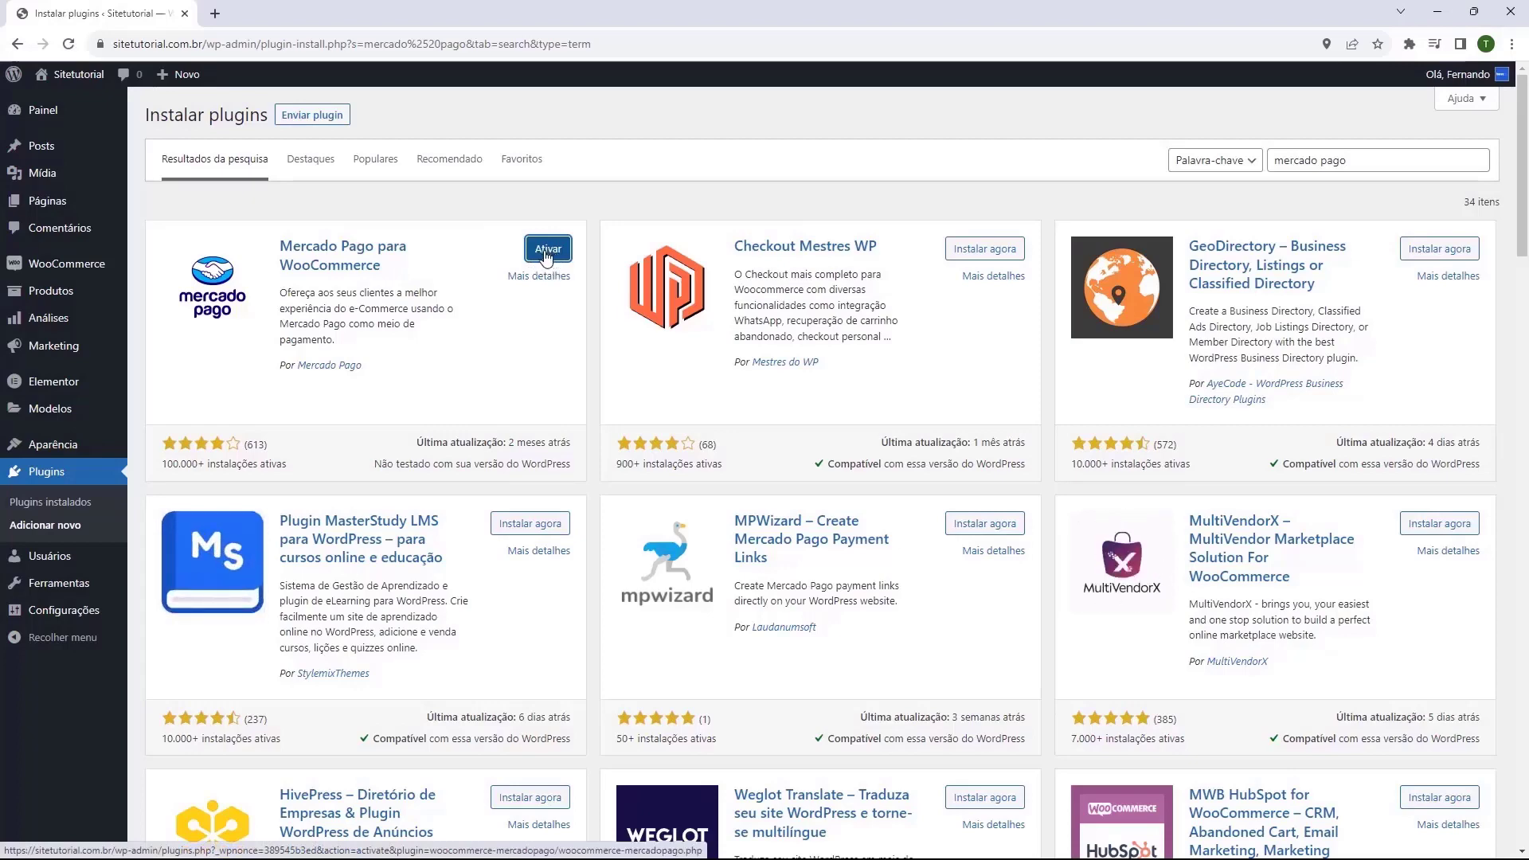
click(547, 250)
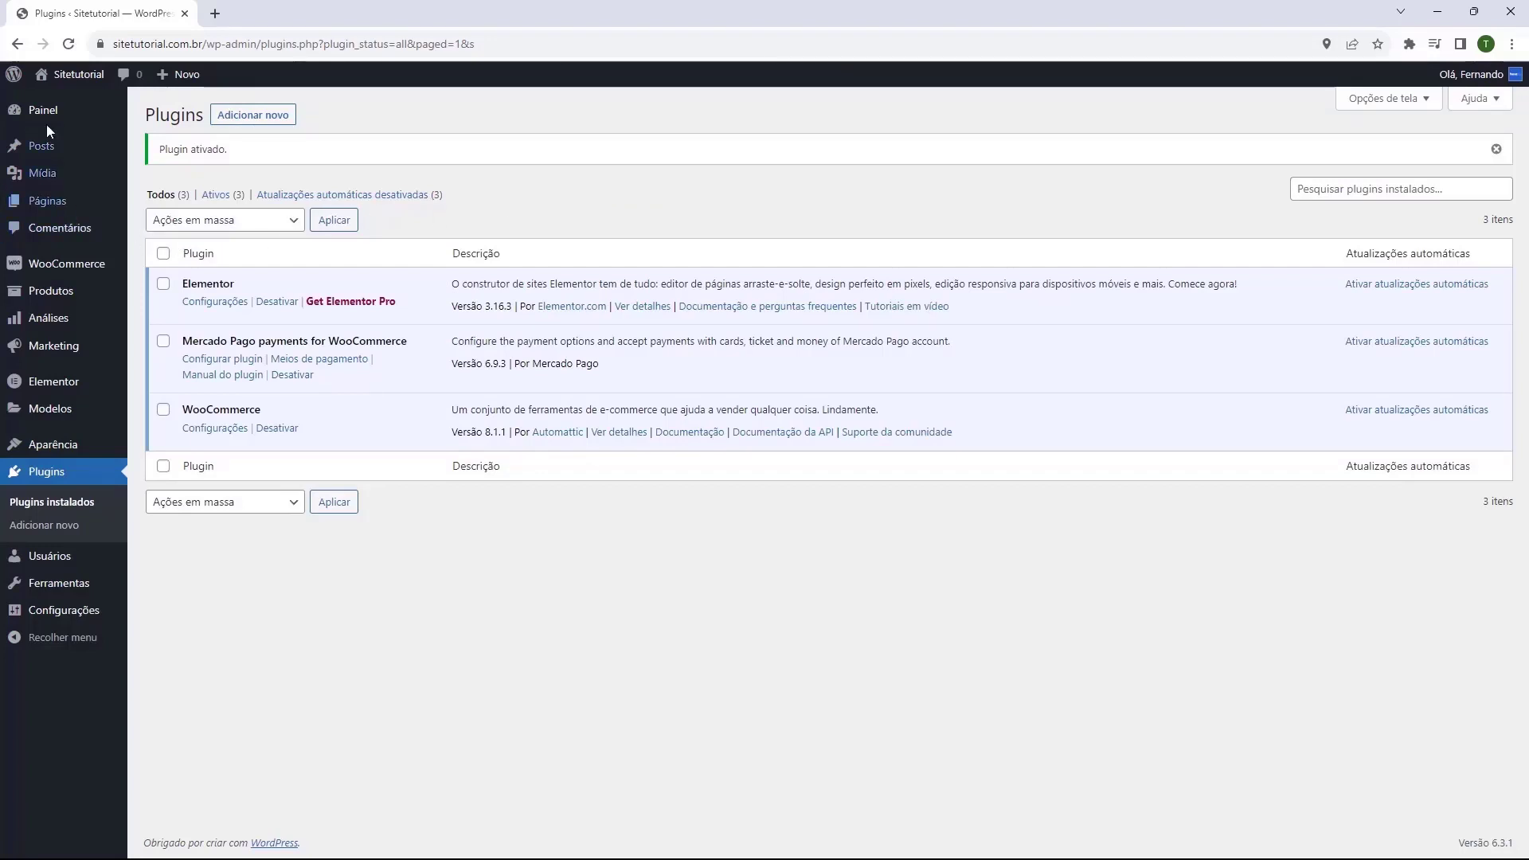
mouse_move(42, 274)
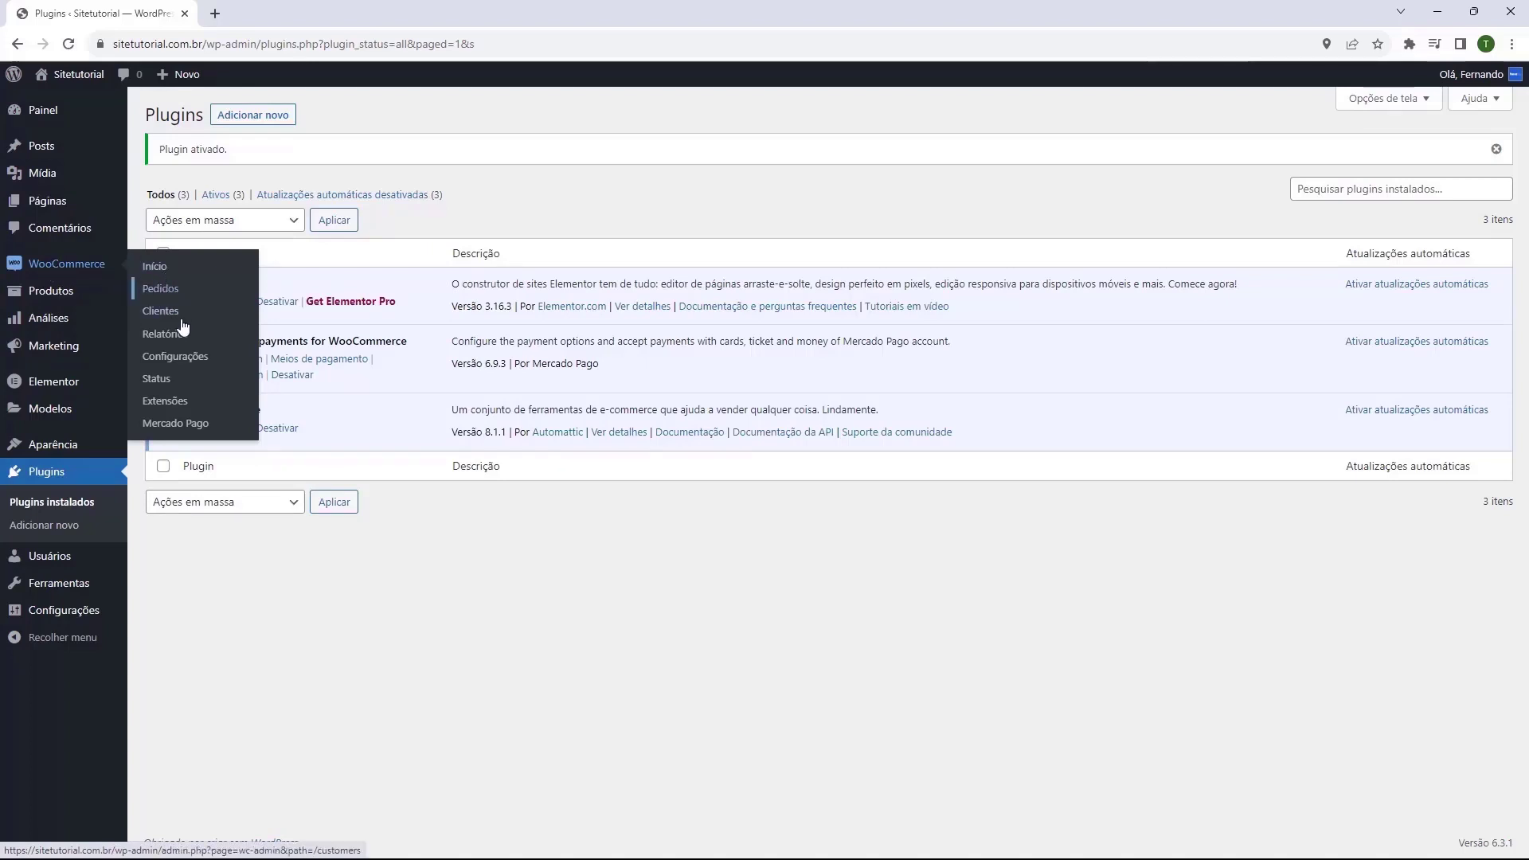
- Open the WooCommerce Mercado Pago settings and expand '1. Integre a loja com o Mercado Pago'
click(169, 428)
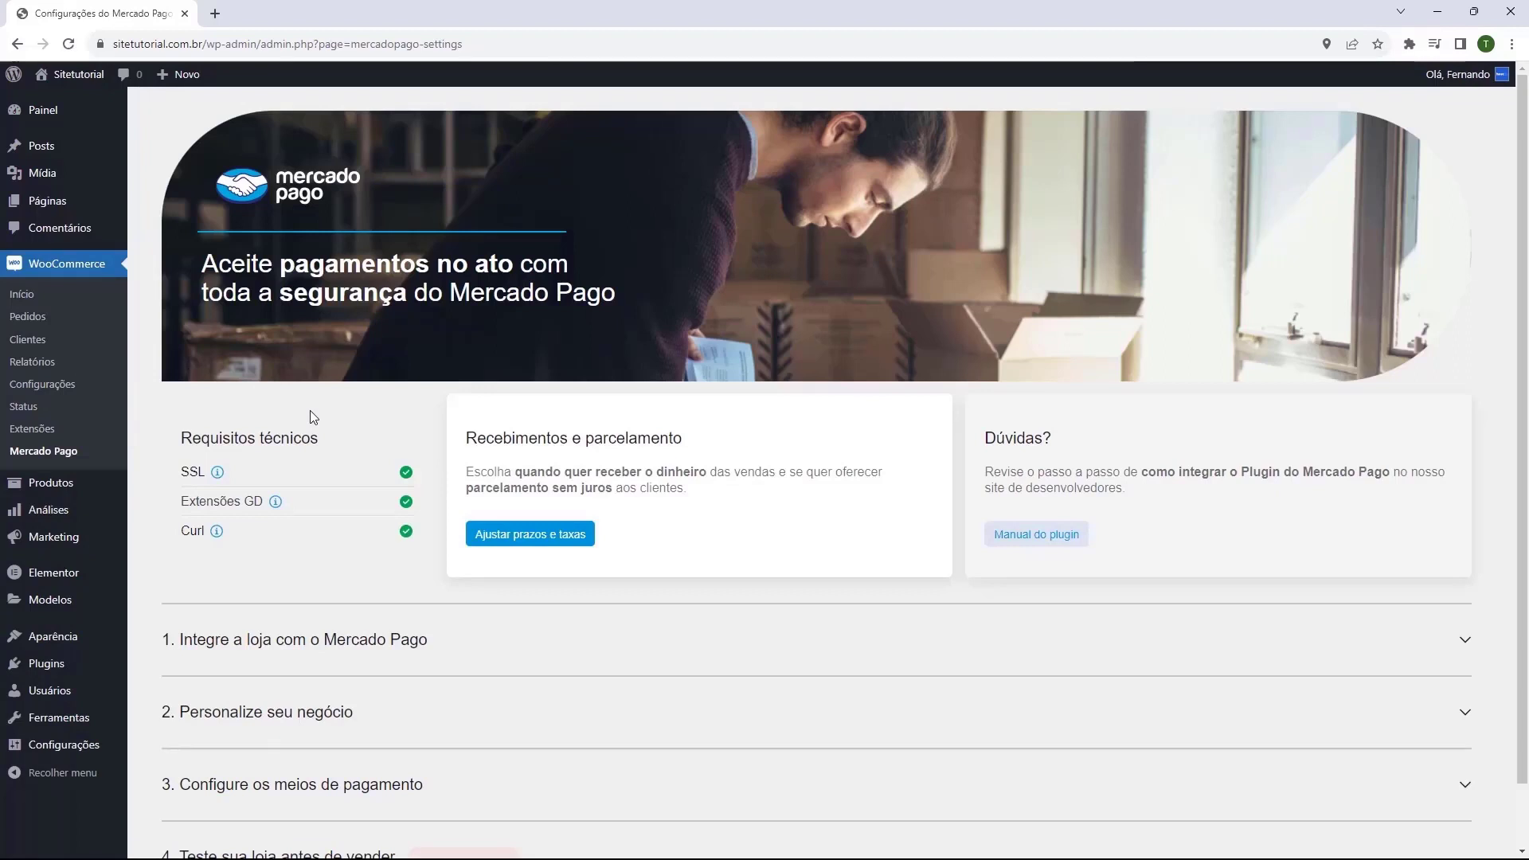
scroll(313, 417, down, 1)
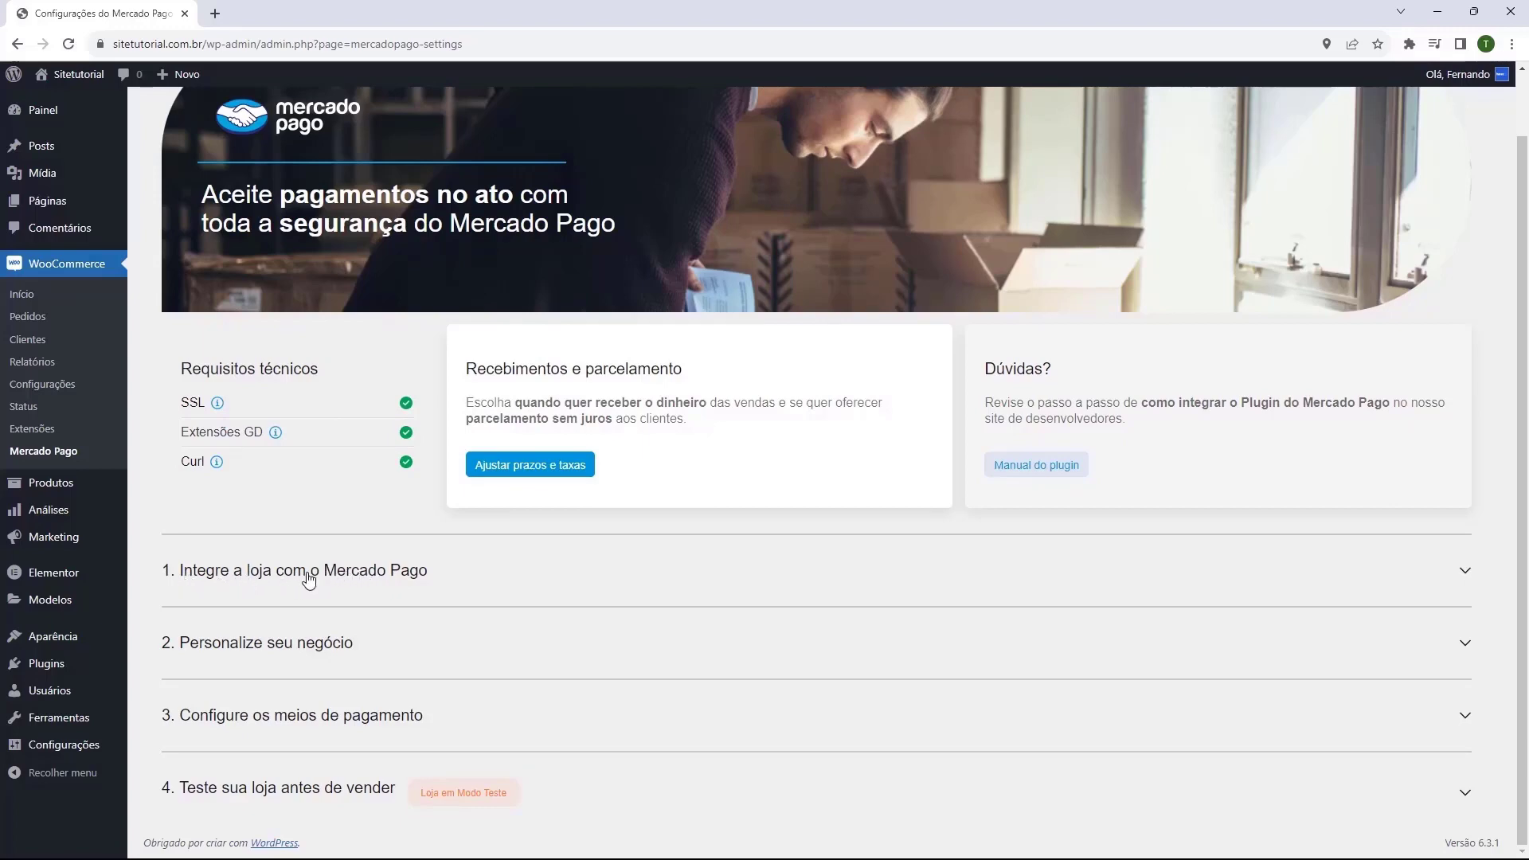
click(309, 572)
scroll(310, 574, down, 4)
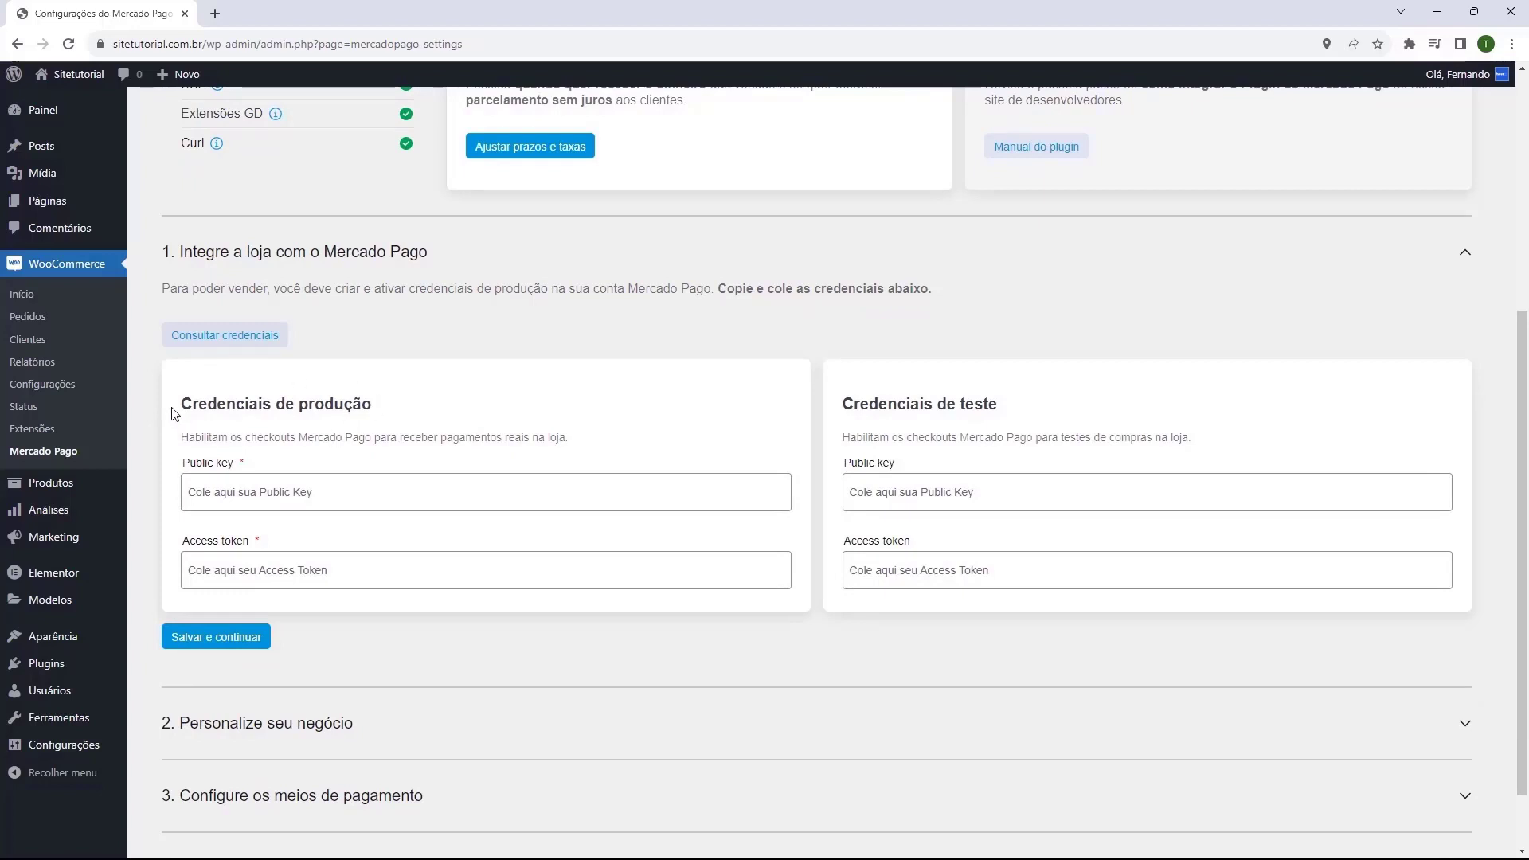
- Open the Lojatutorial application's Mercado Pago Credenciais page in a new tab via Consultar credenciais
click(226, 341)
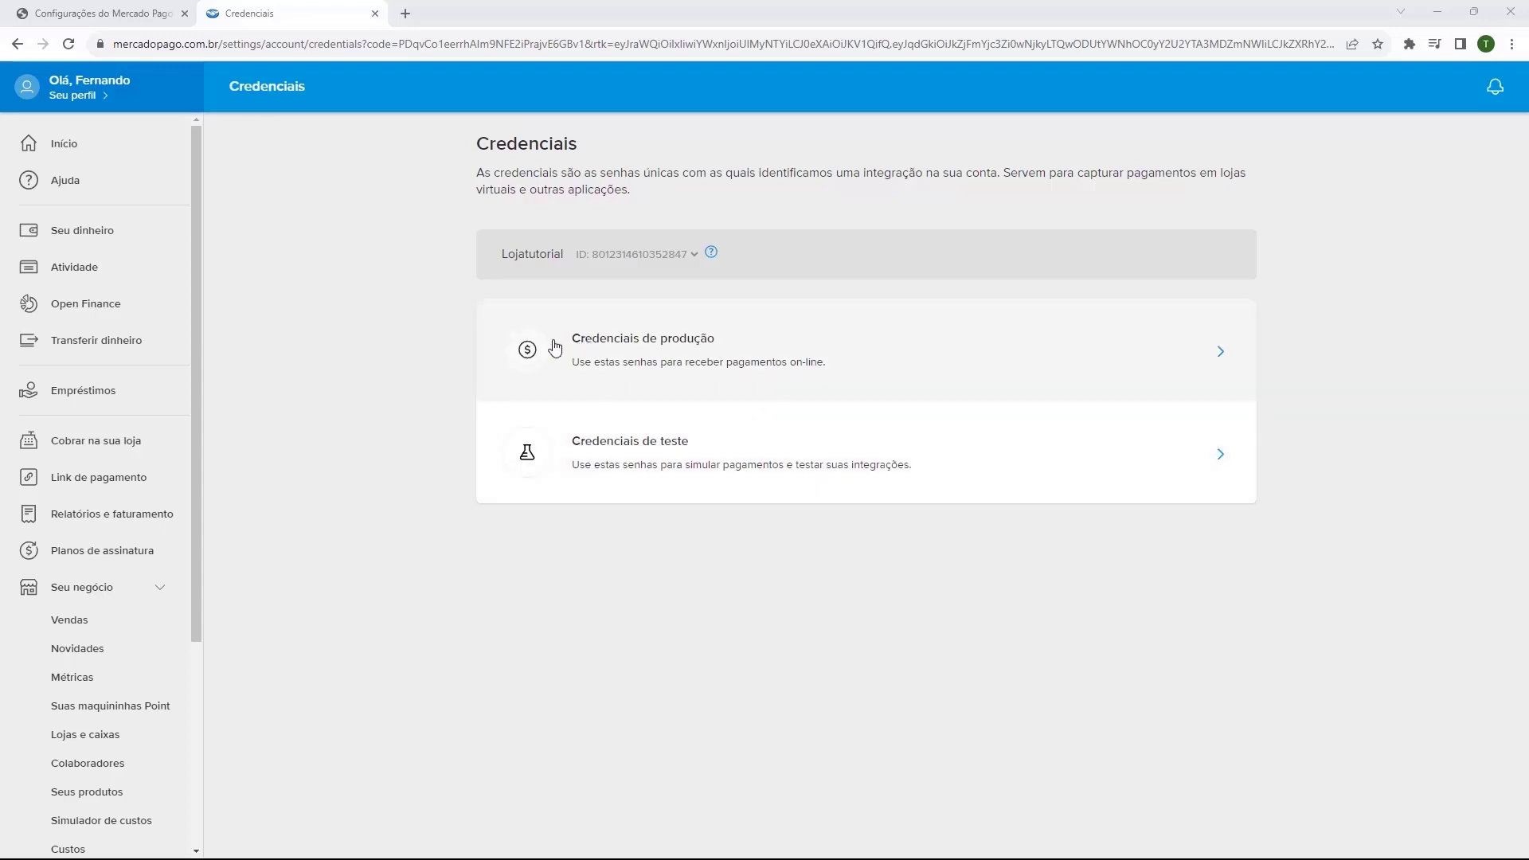
- Copy the Public Key from Credenciais de produção and go back to the WordPress tab
click(616, 352)
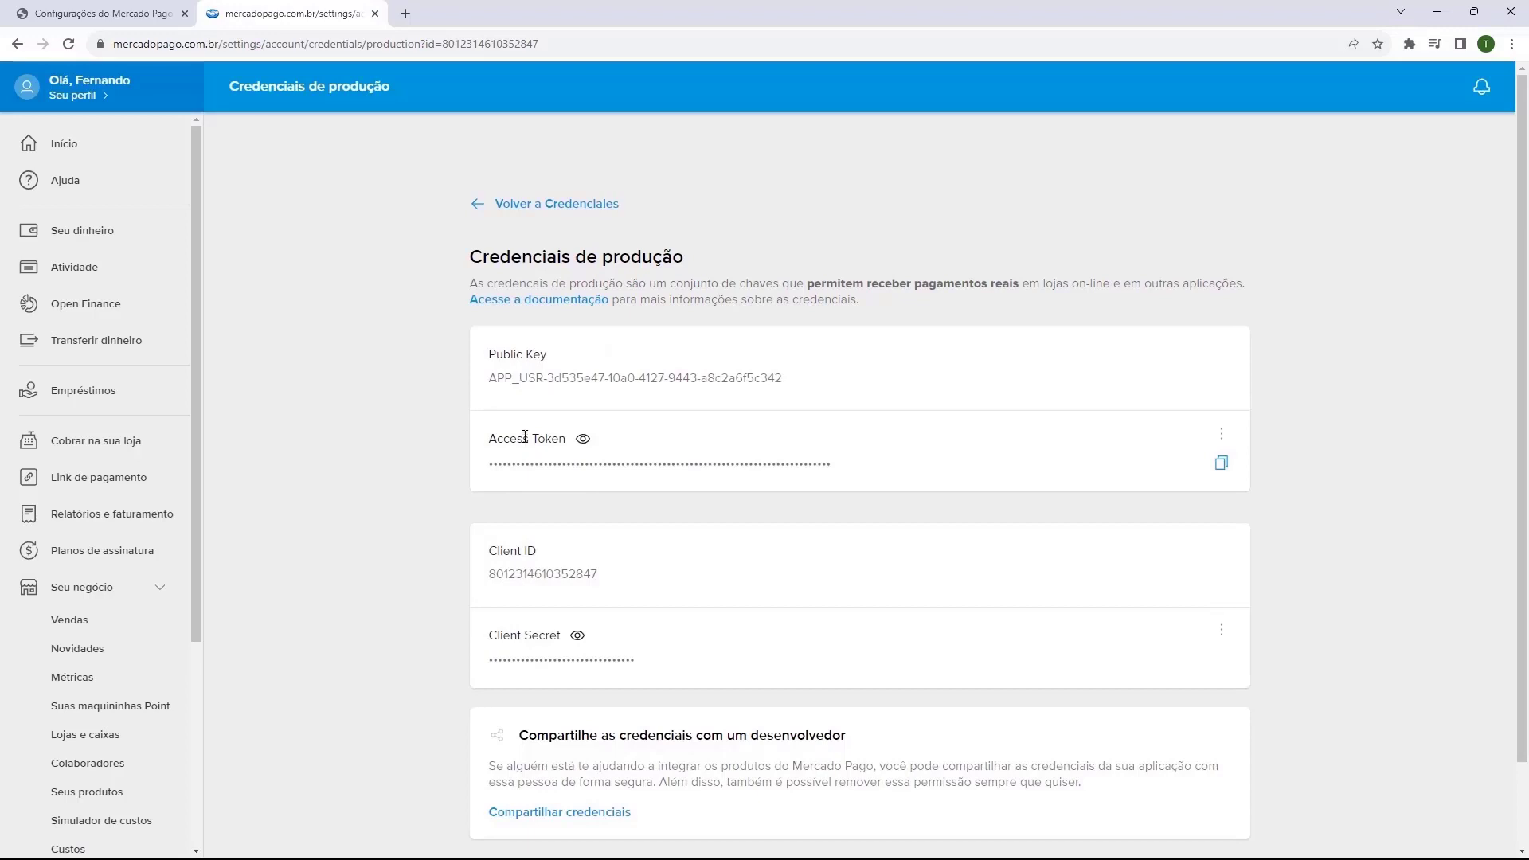
drag(489, 354, 548, 353)
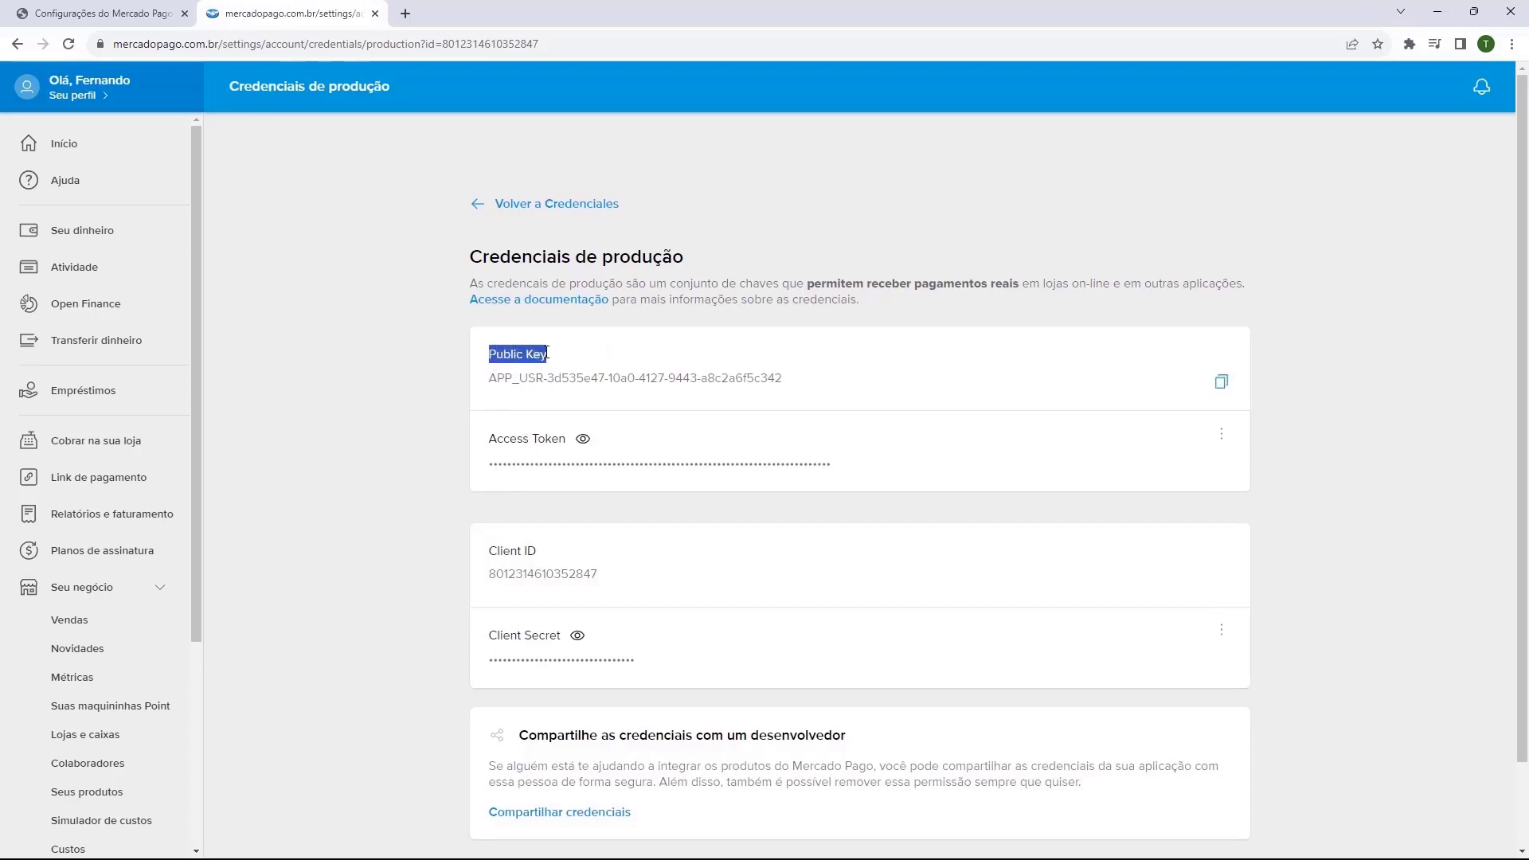
click(522, 360)
click(1220, 392)
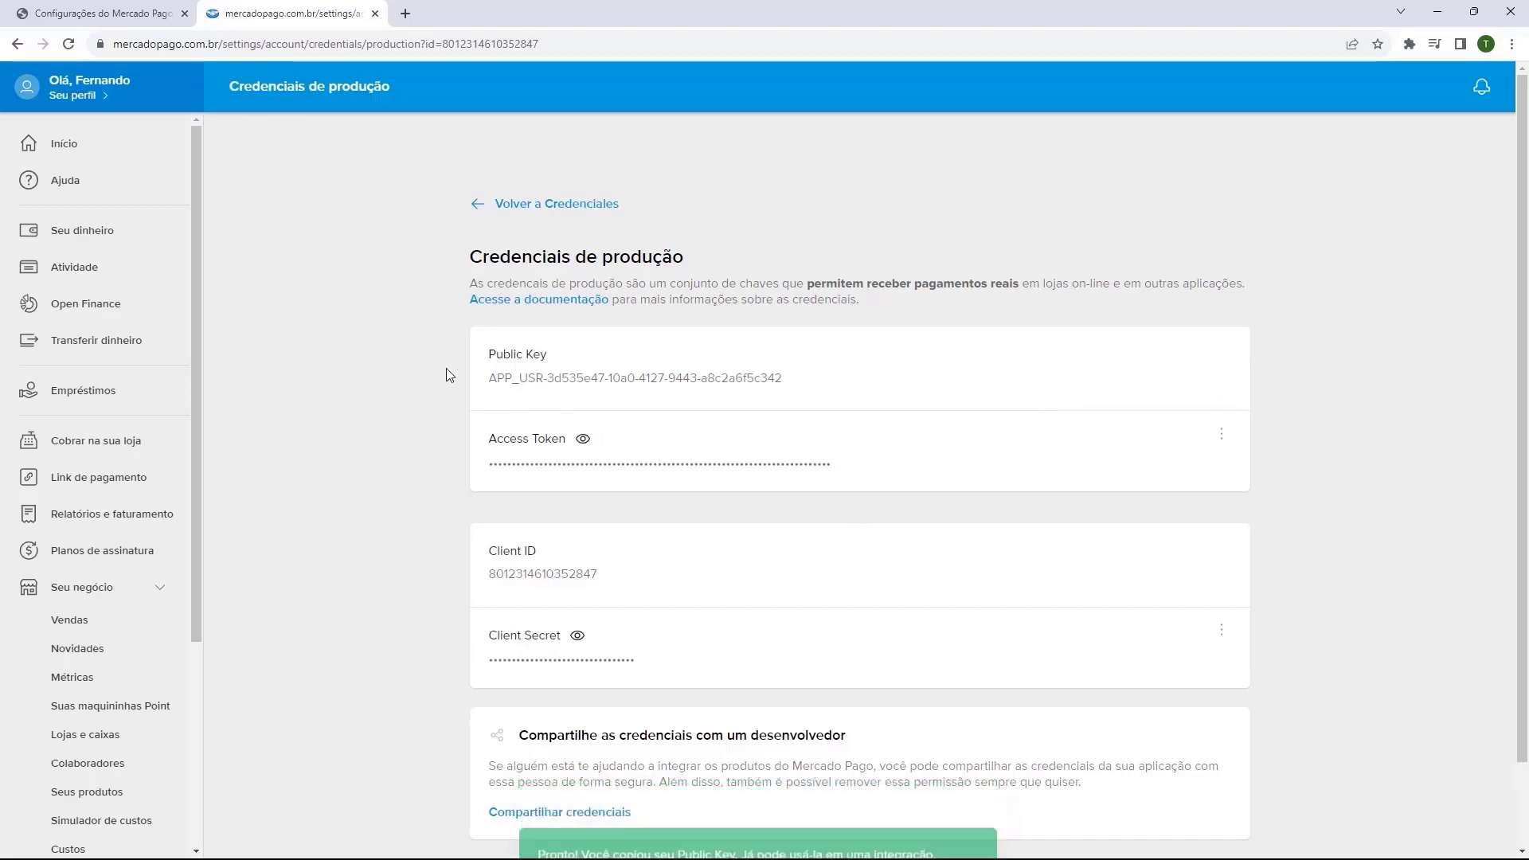
click(87, 14)
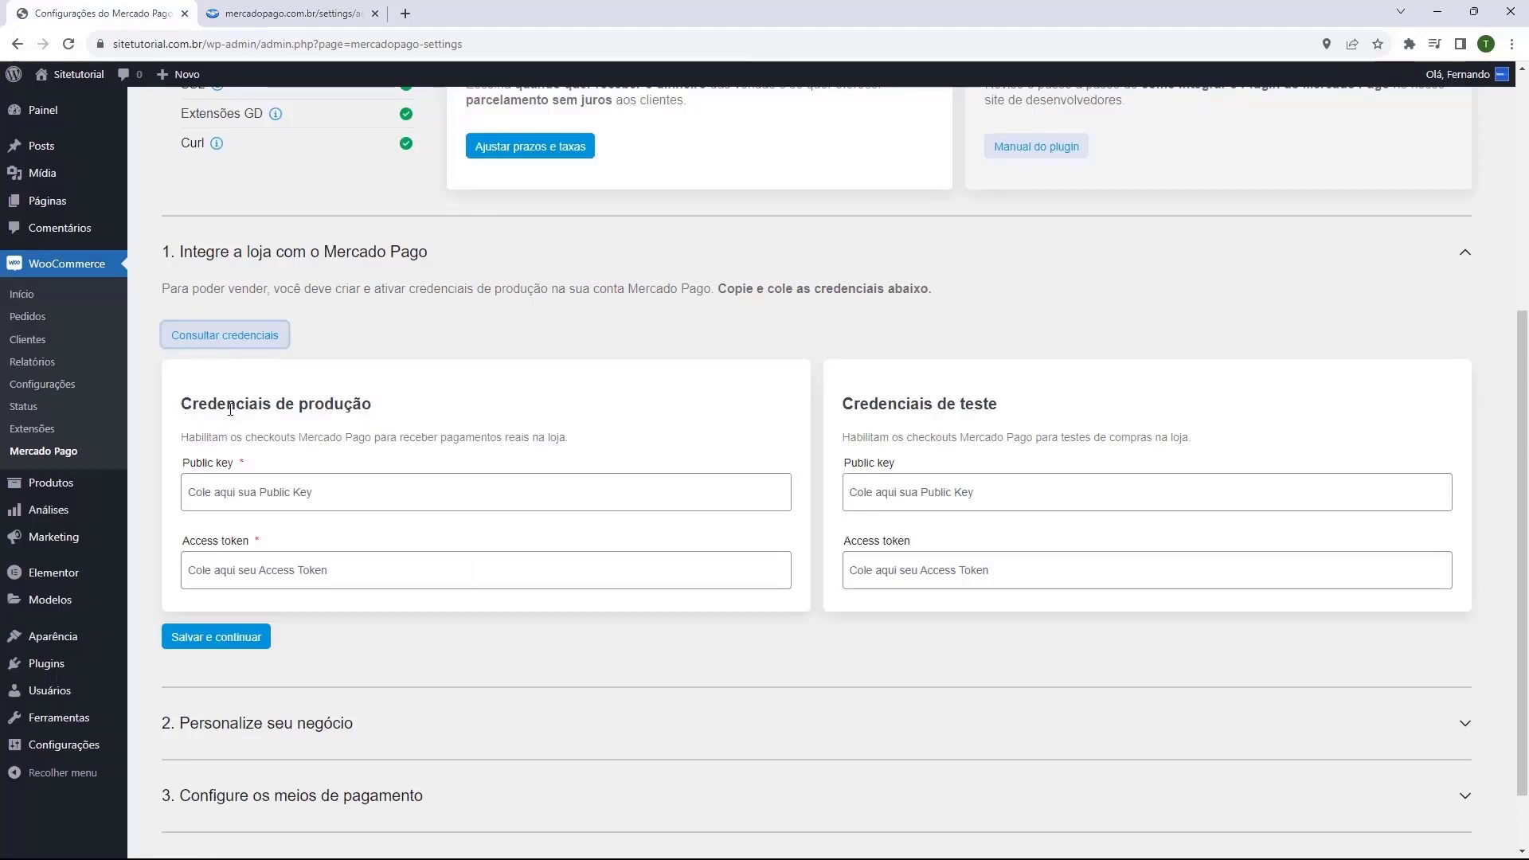
- Paste the production Public Key into the Public key field, then return to the Mercado Pago tab
click(200, 463)
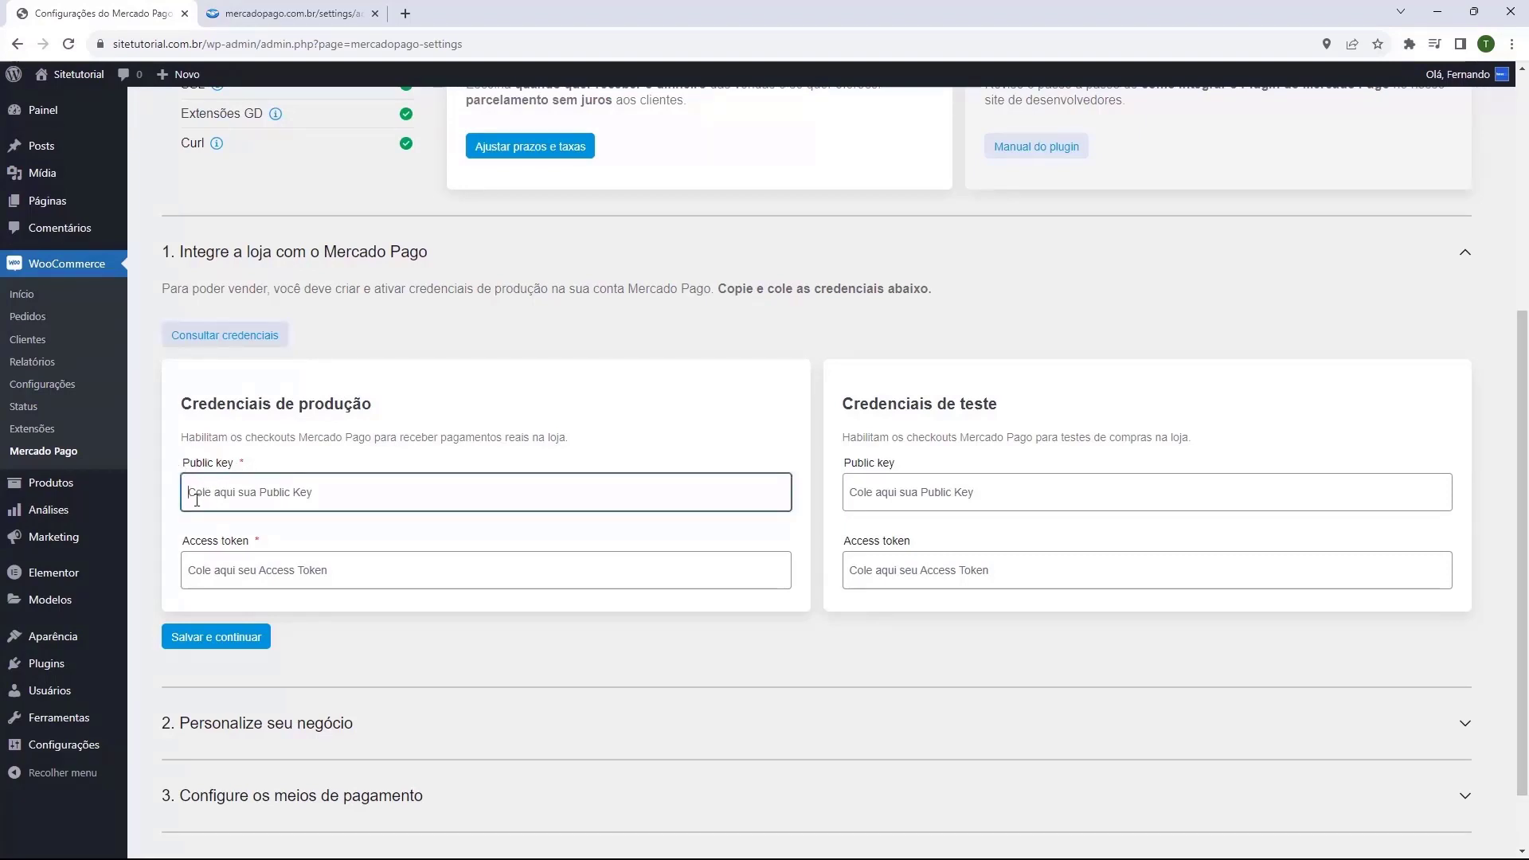
text(APP_USR-3d535e47-10a0-4127-9443-a8c2a6f5c342)
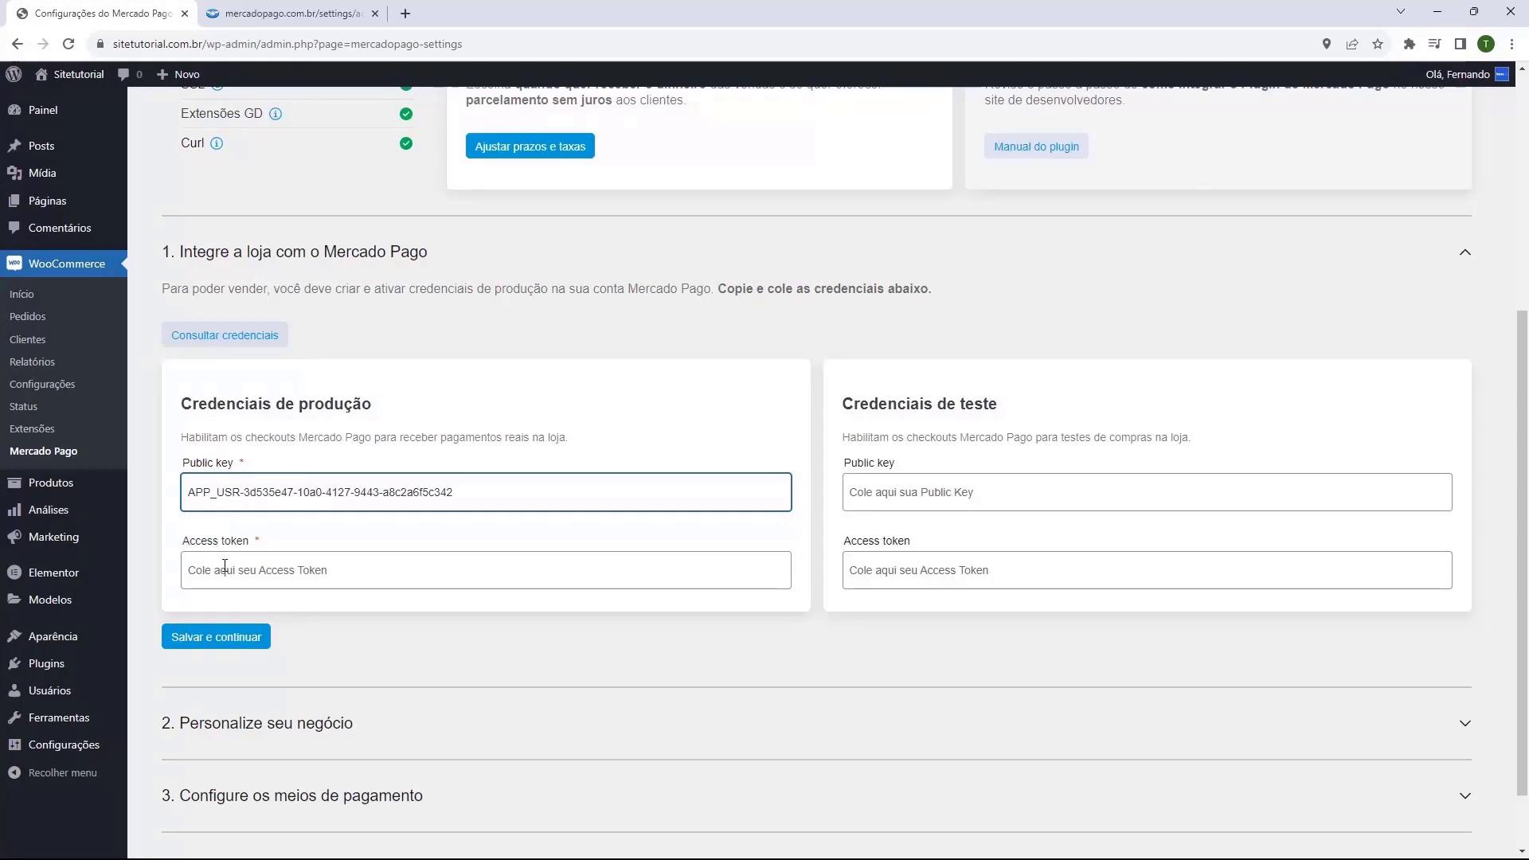
click(277, 24)
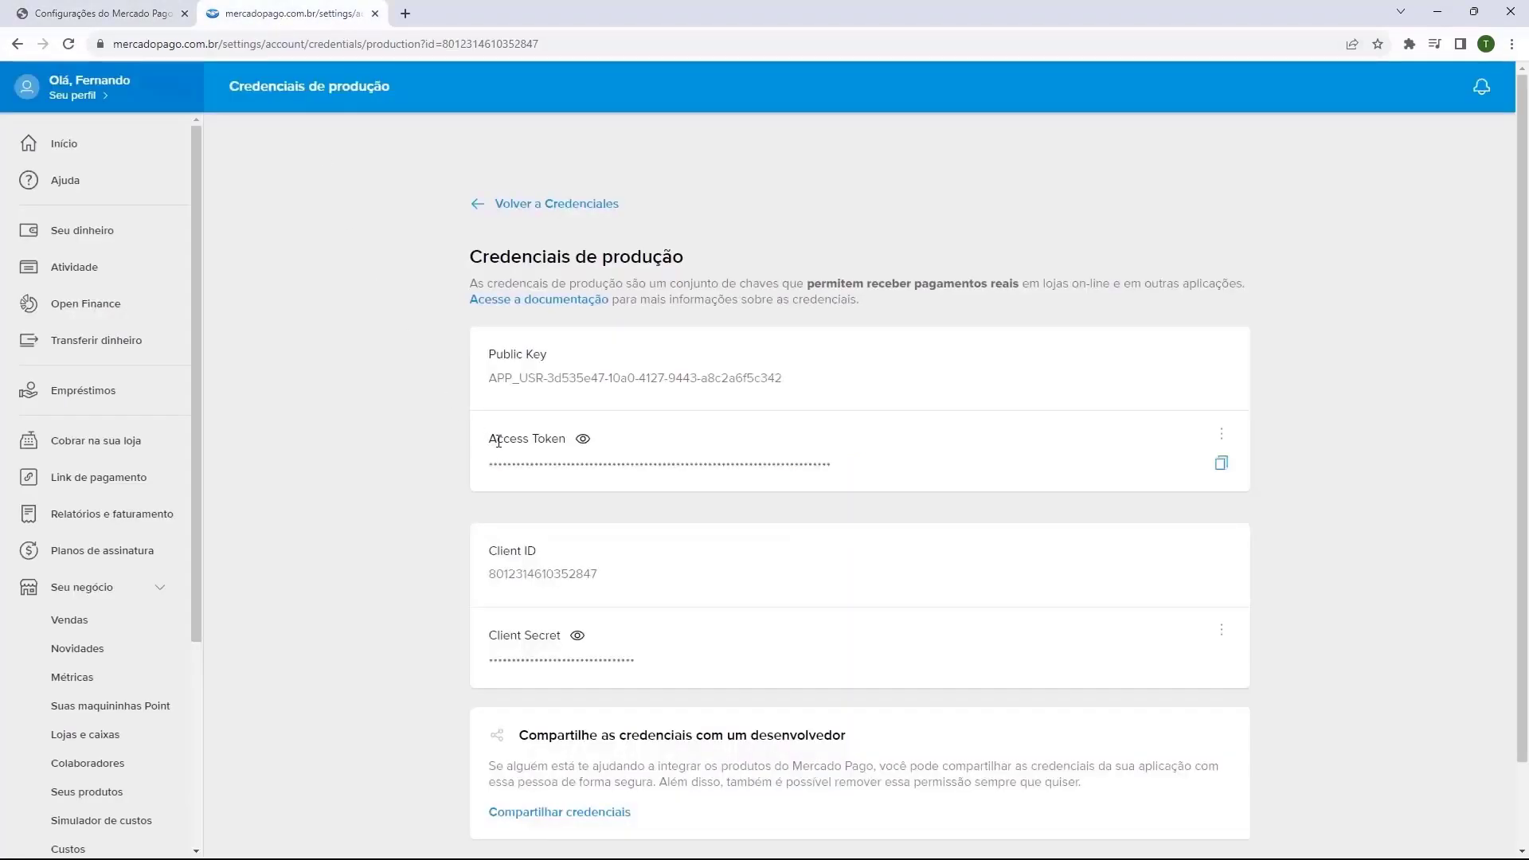
- Copy the production Access Token from Mercado Pago and switch back to WordPress
click(583, 439)
click(584, 440)
click(1219, 474)
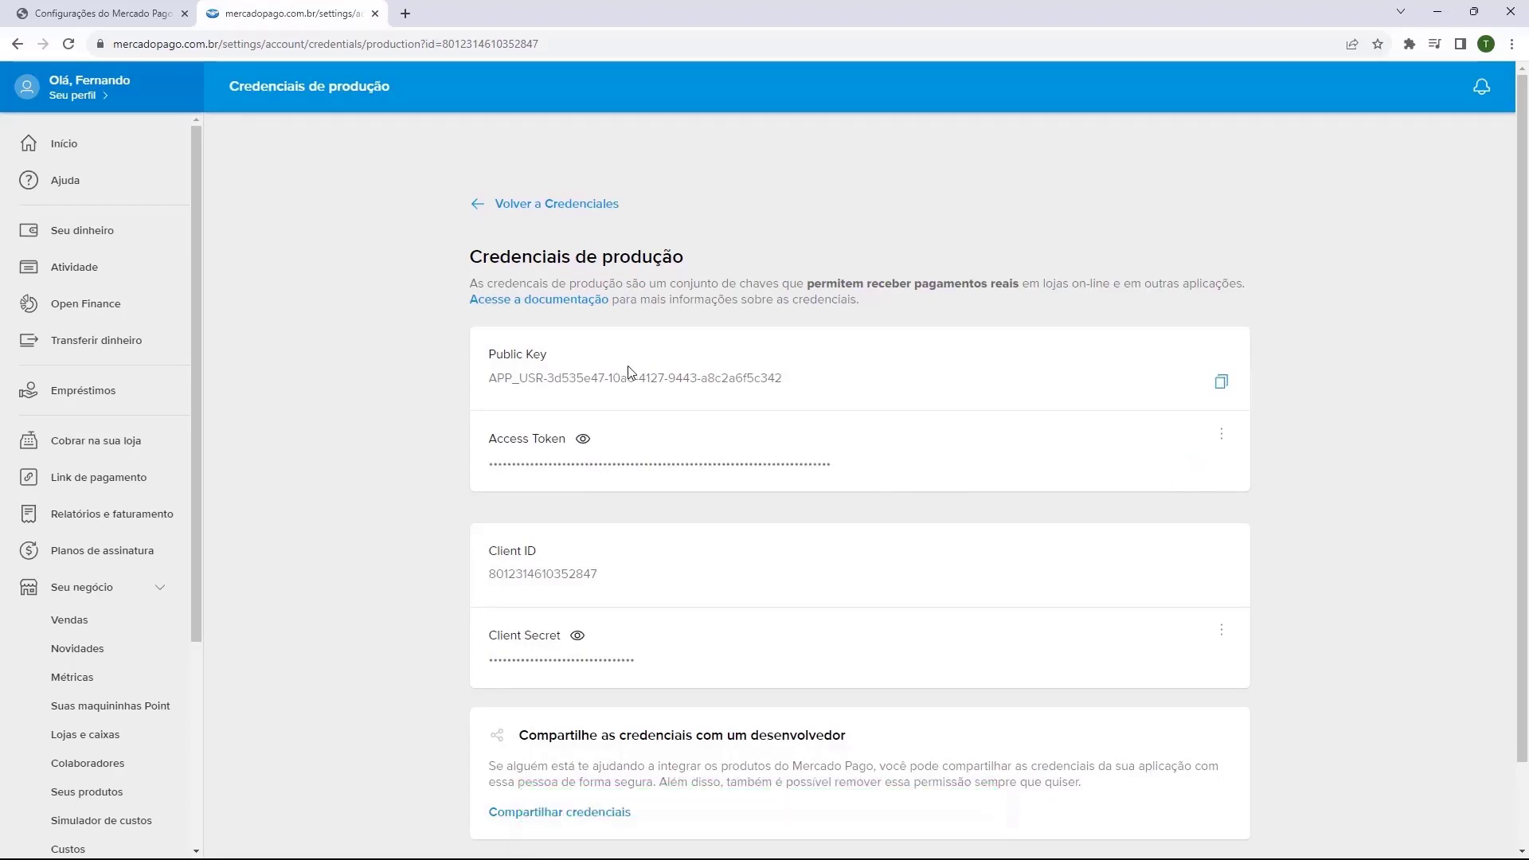
click(118, 16)
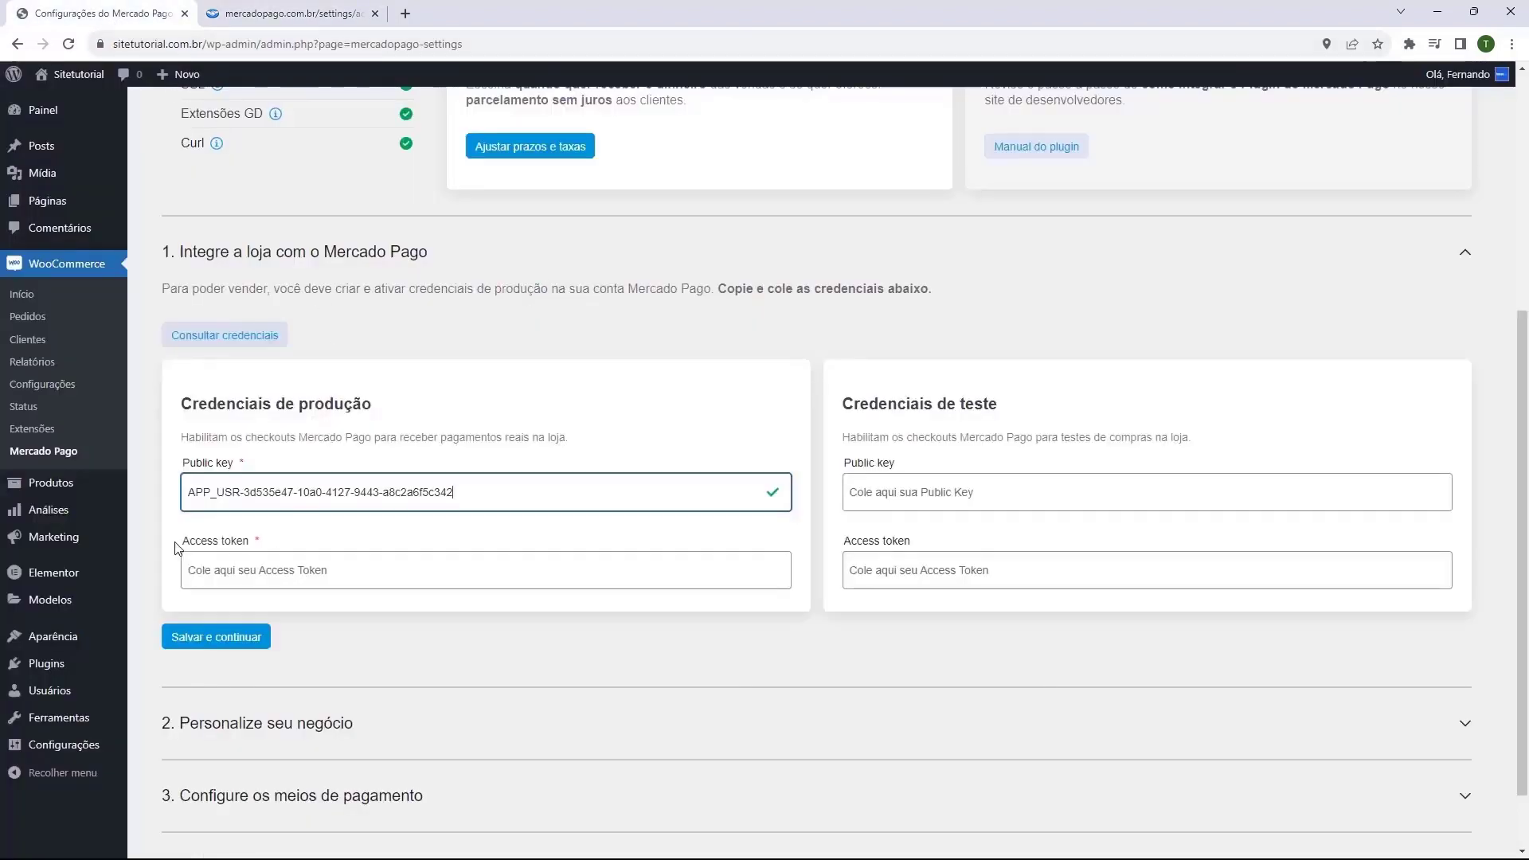
- Paste the production Access Token into its field and save with Salvar e continuar
click(239, 573)
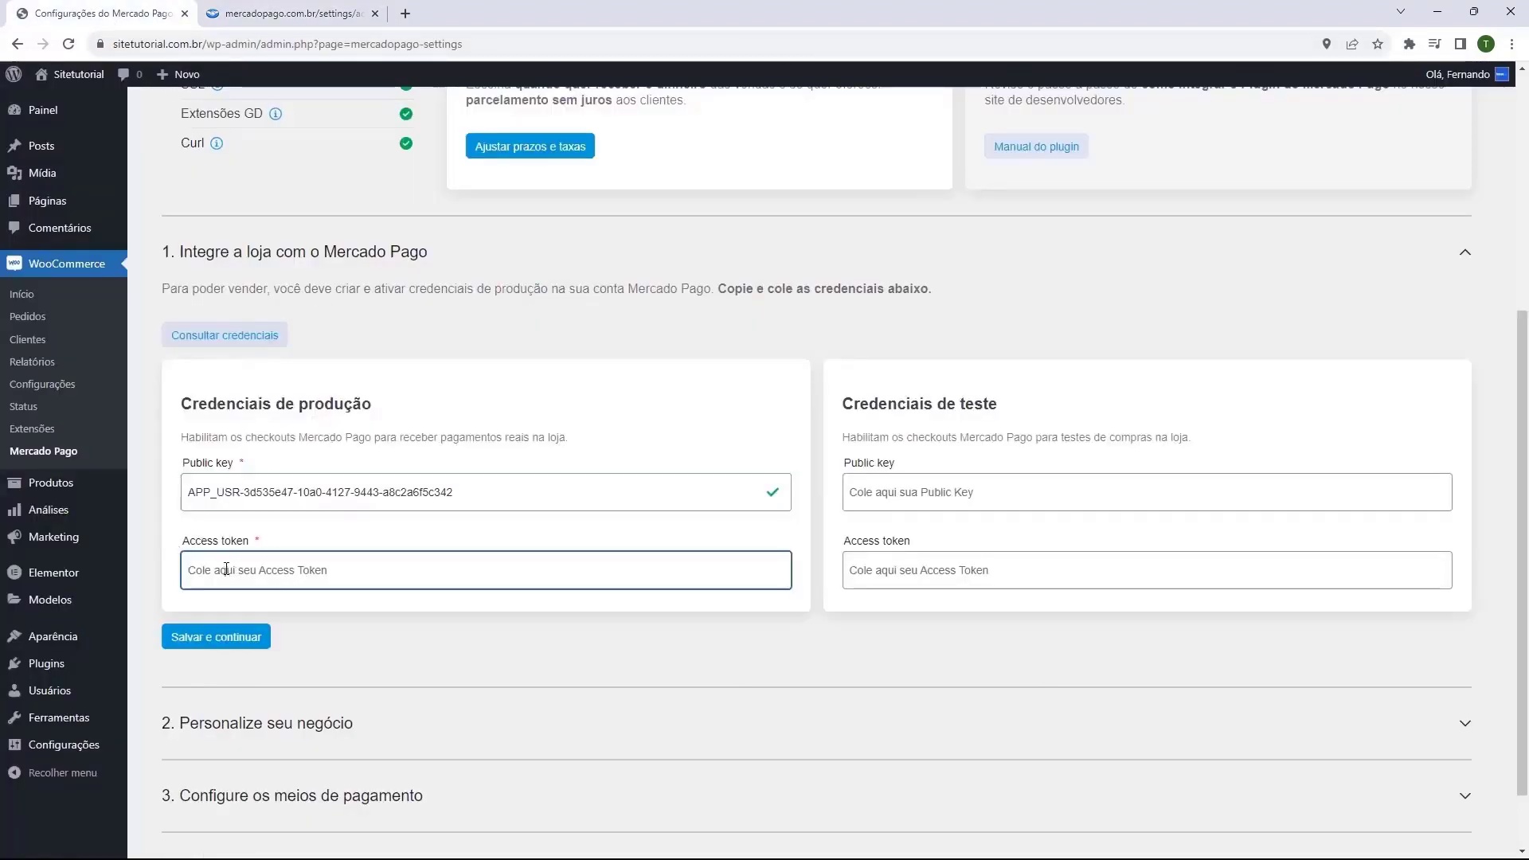
key(ctrl+v)
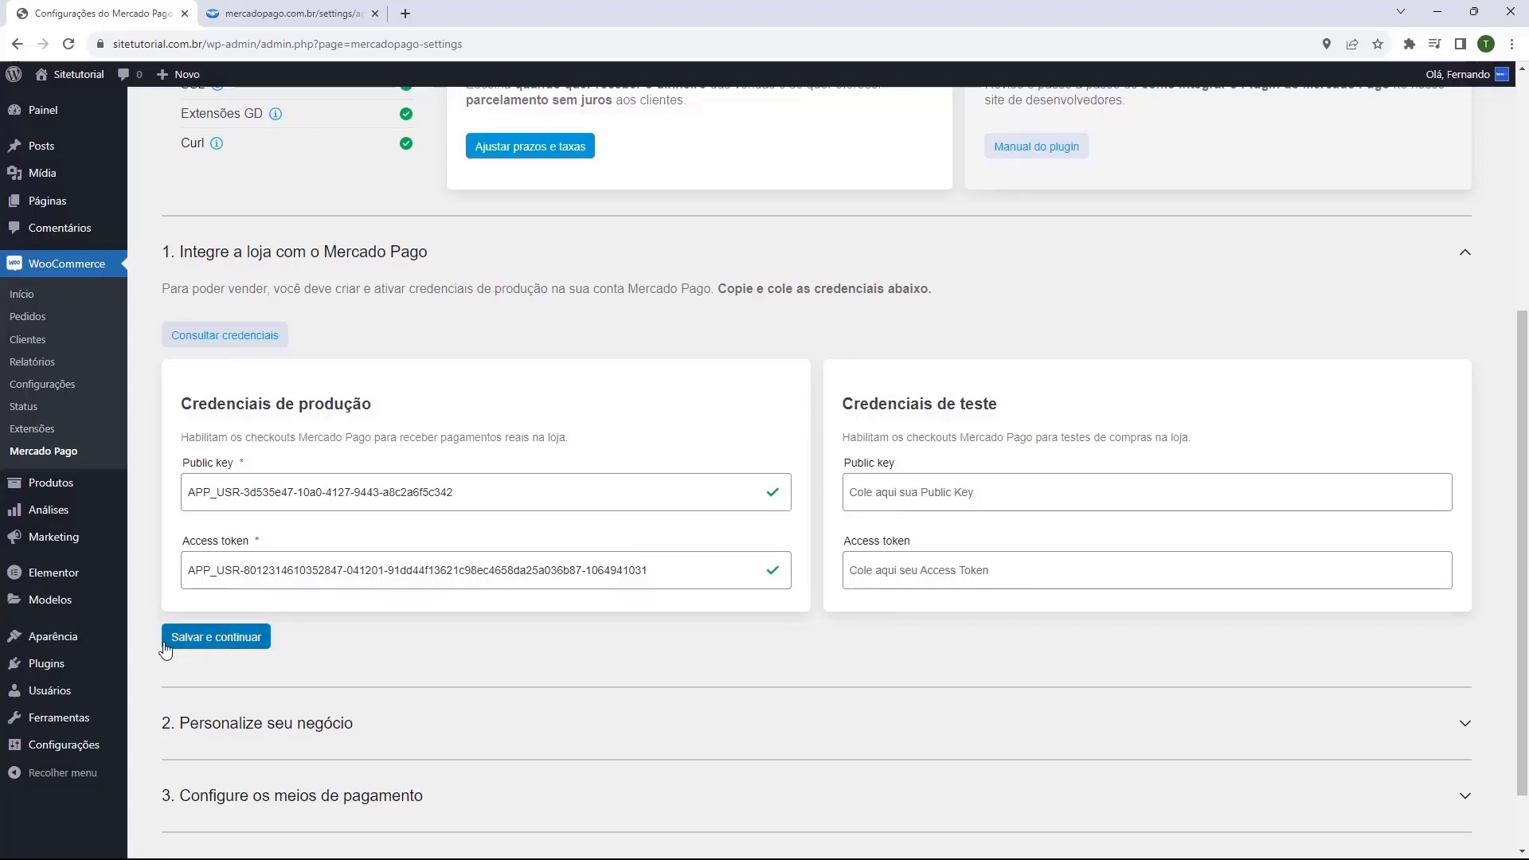
click(205, 637)
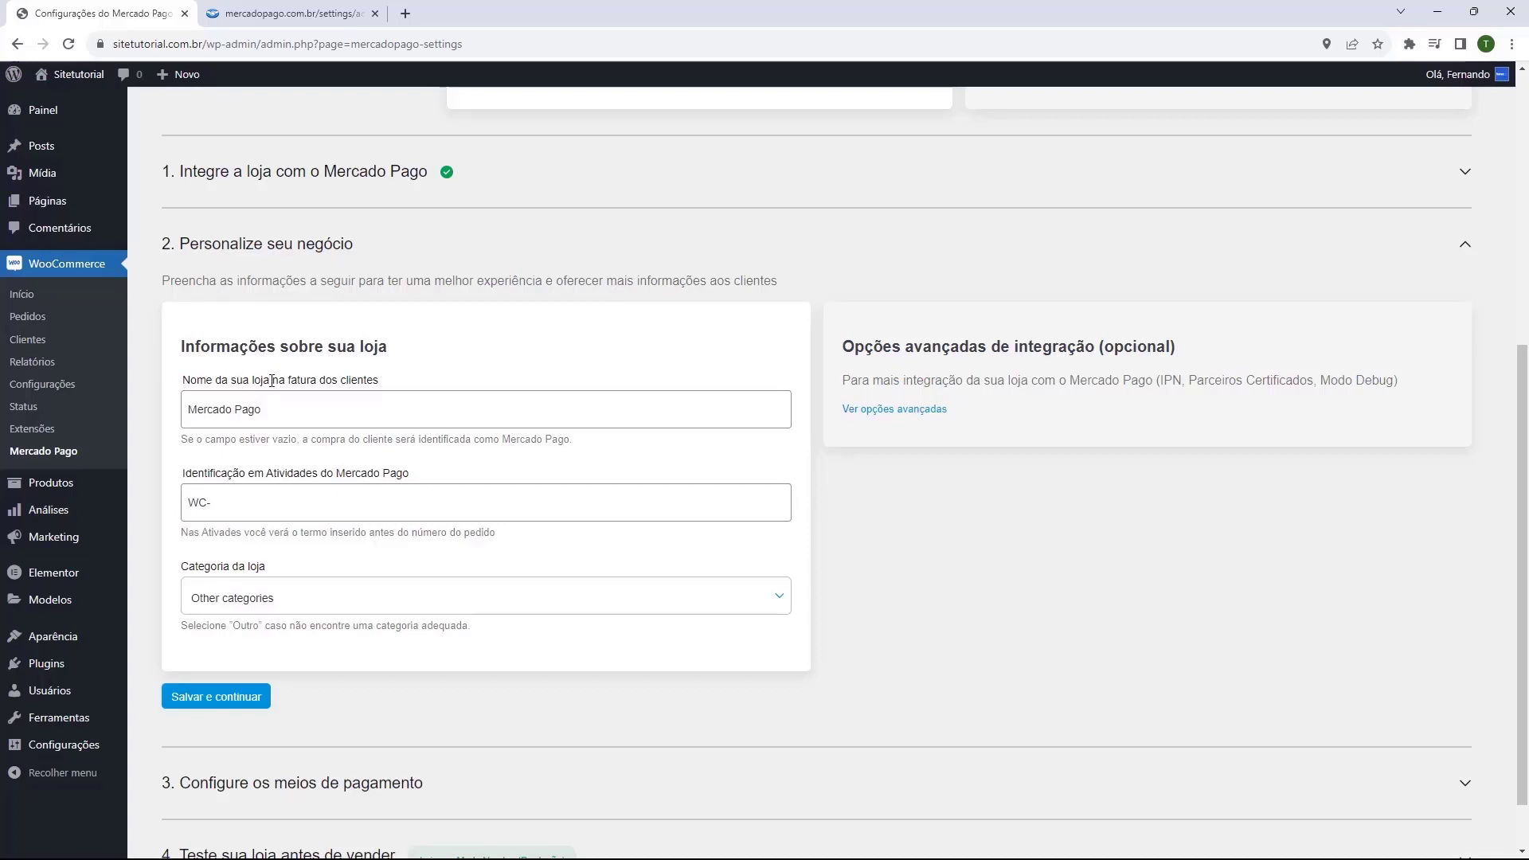
- Rename the store to 'Lojatutorial', keep the Other categories category, and save
double_click(255, 409)
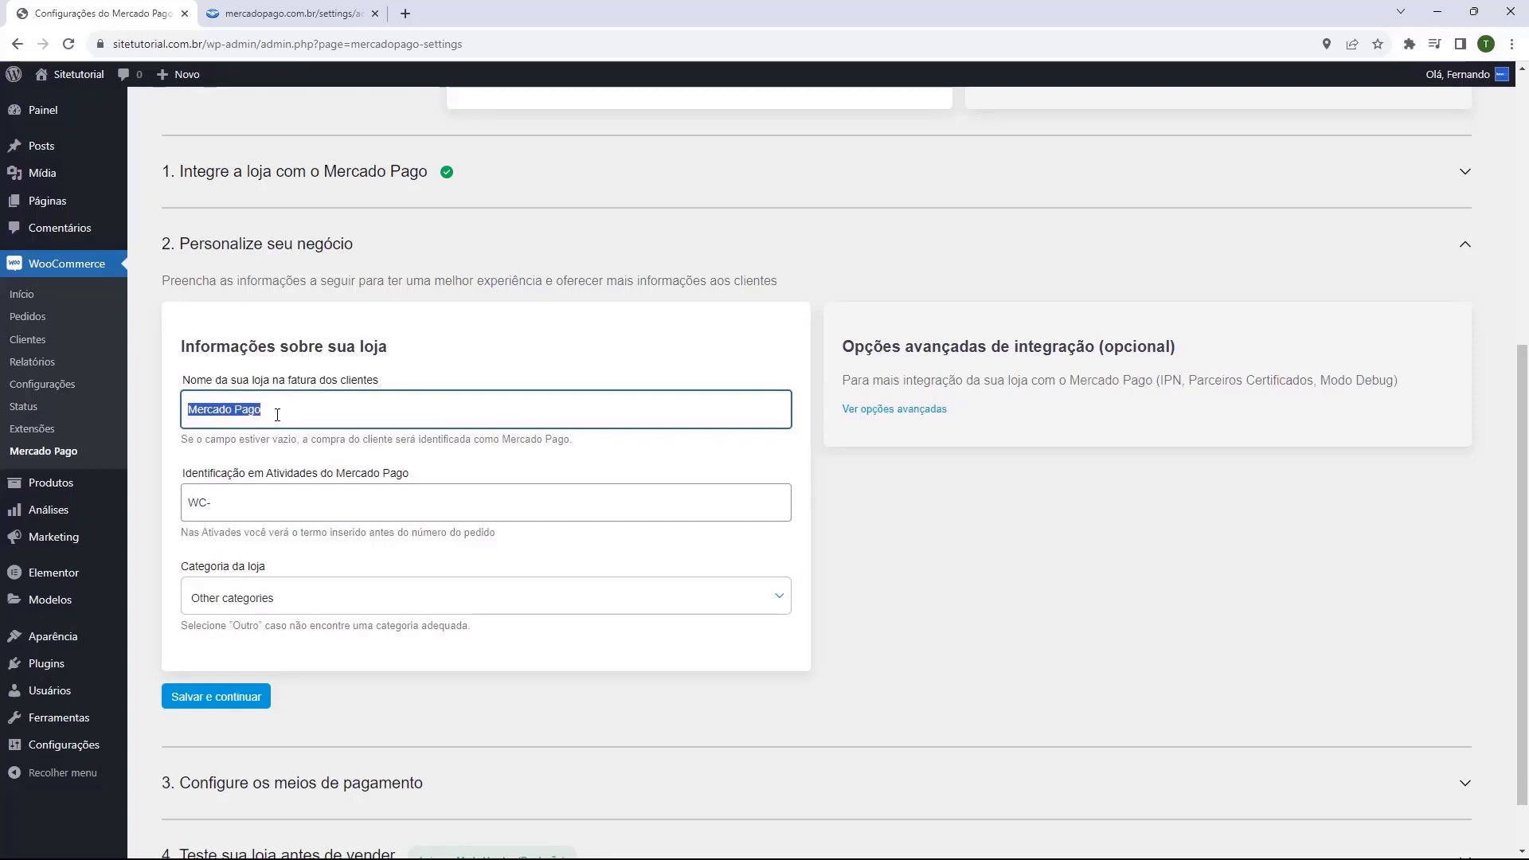
text(Lo)
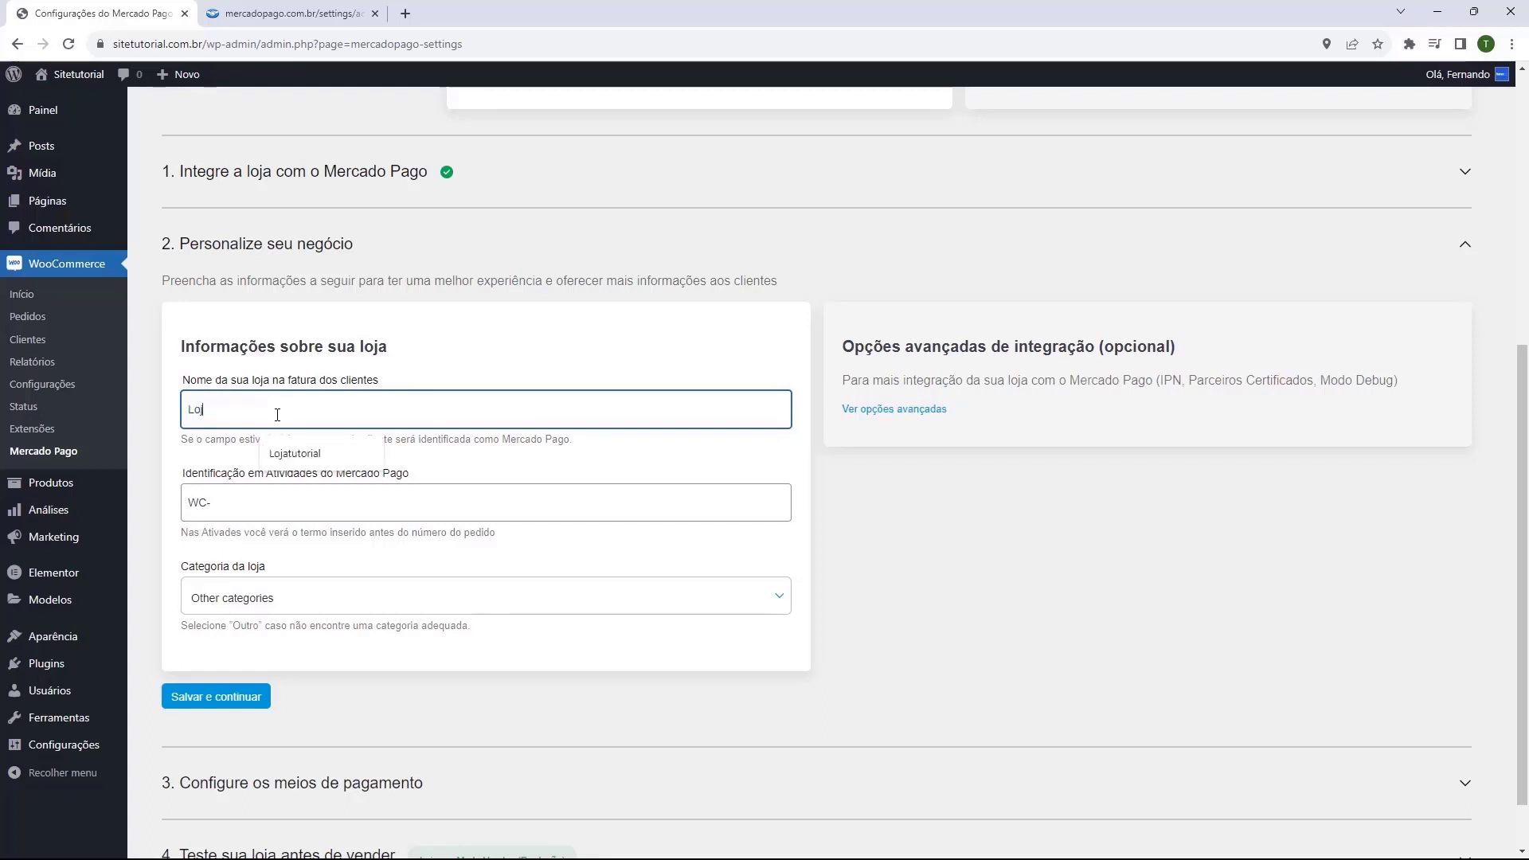
text(jatutorial)
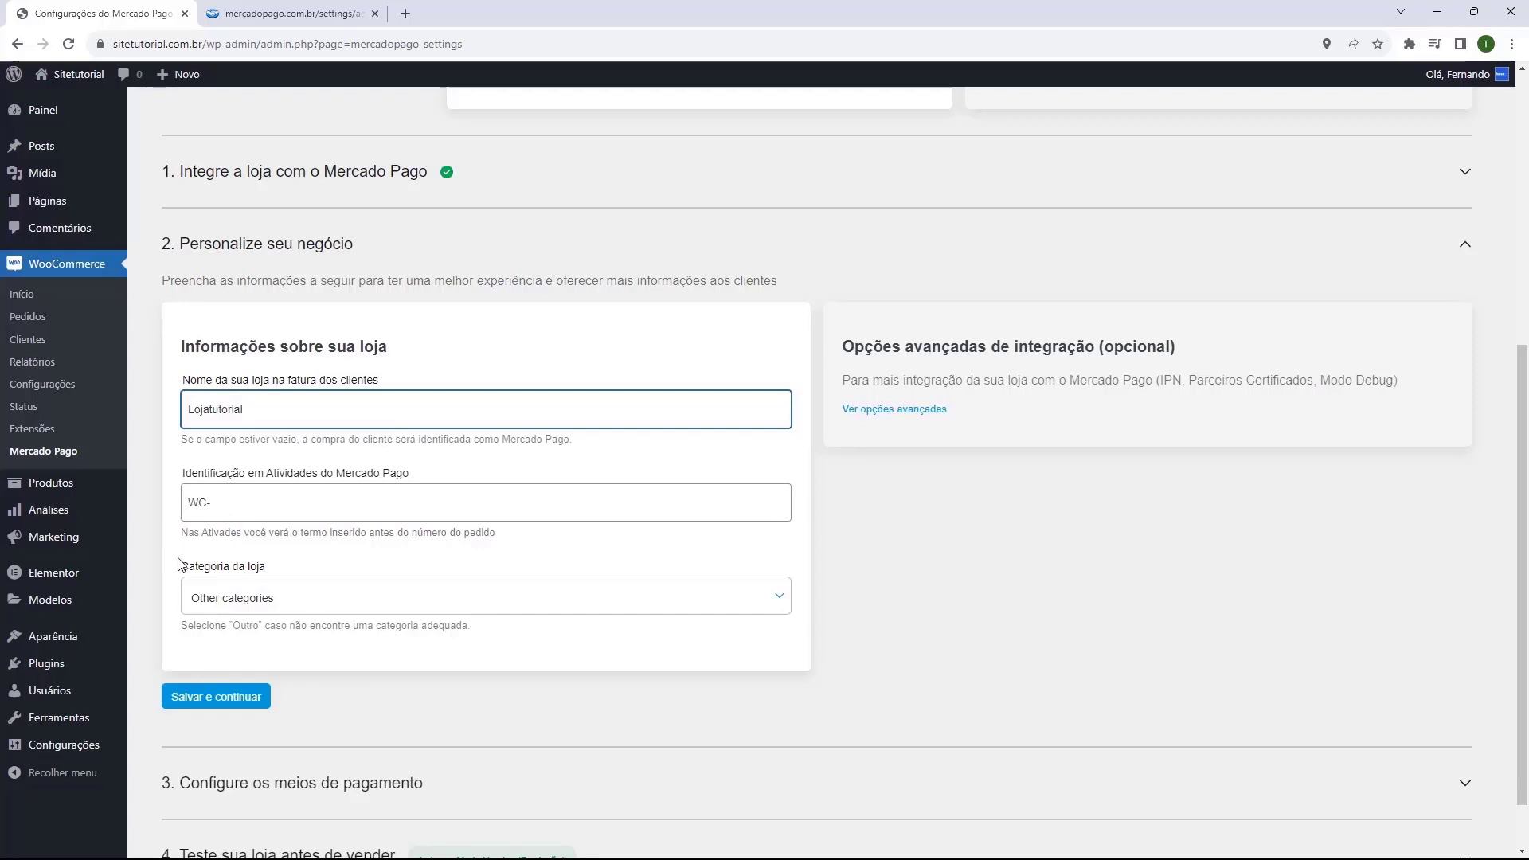
click(285, 596)
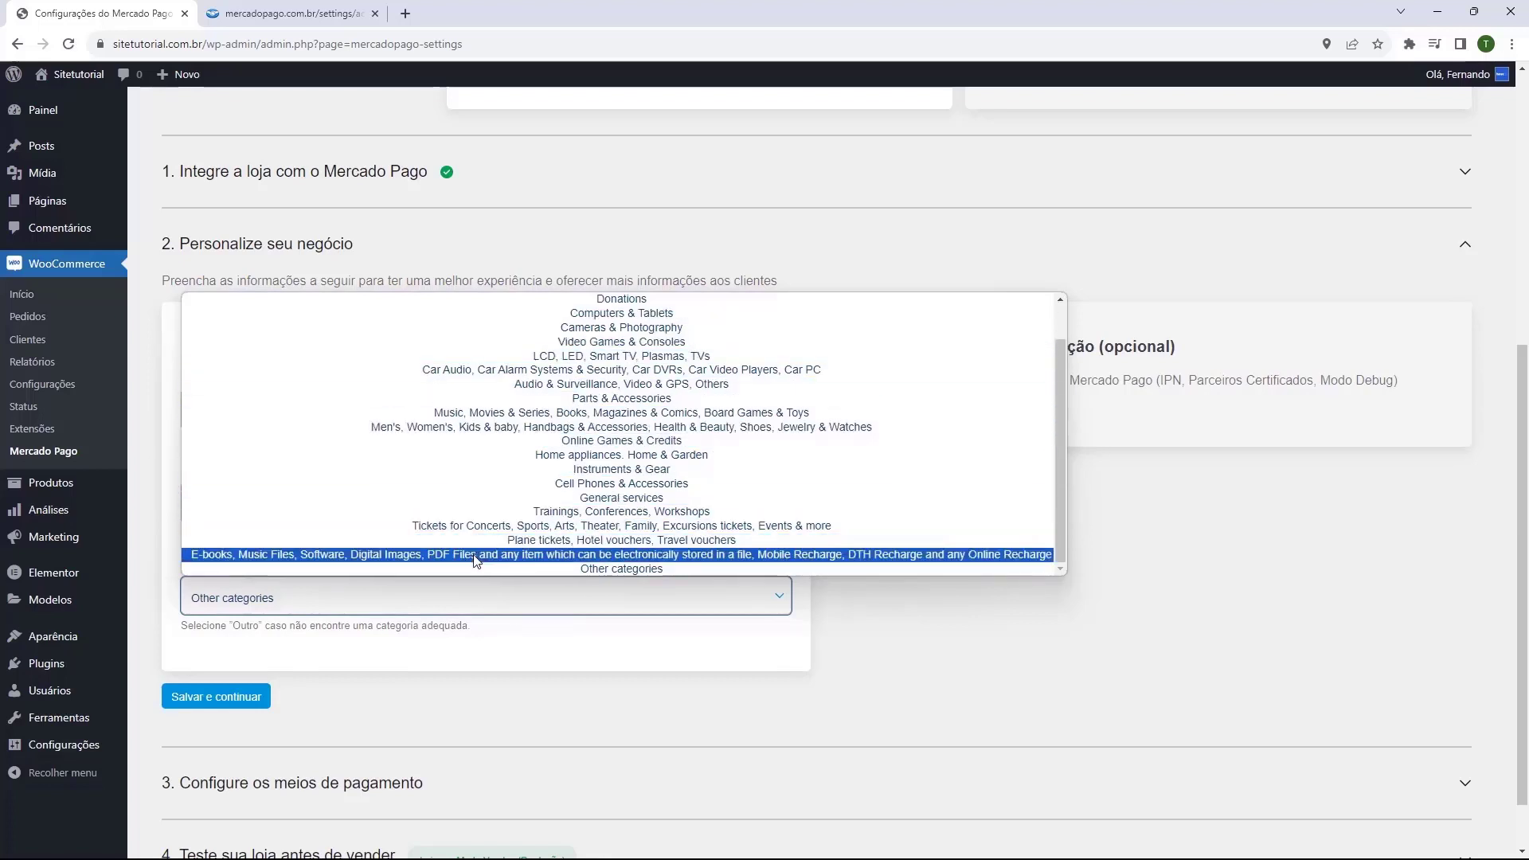
click(581, 570)
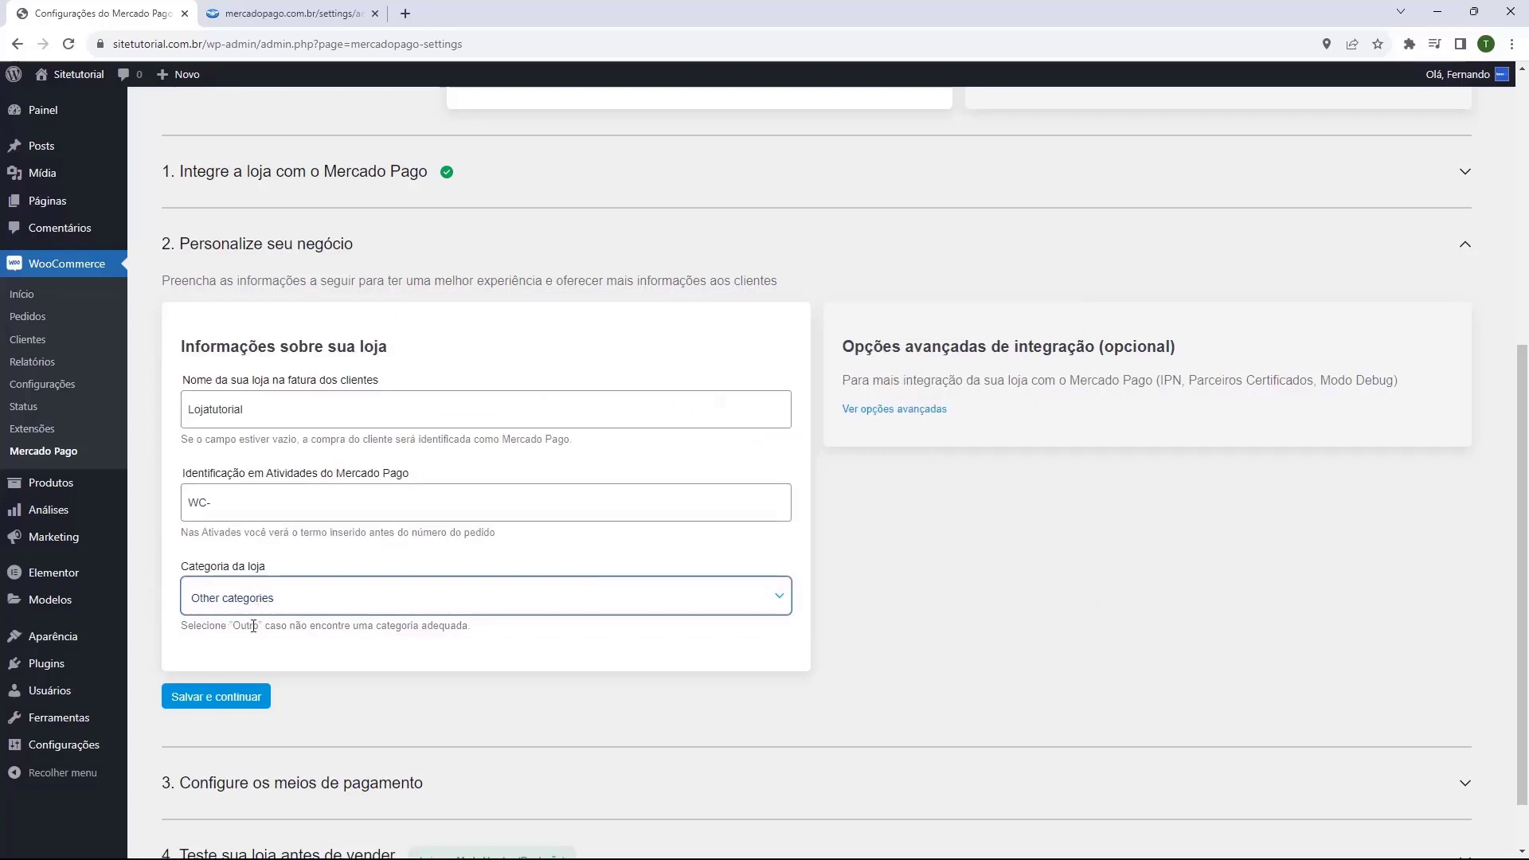
click(197, 709)
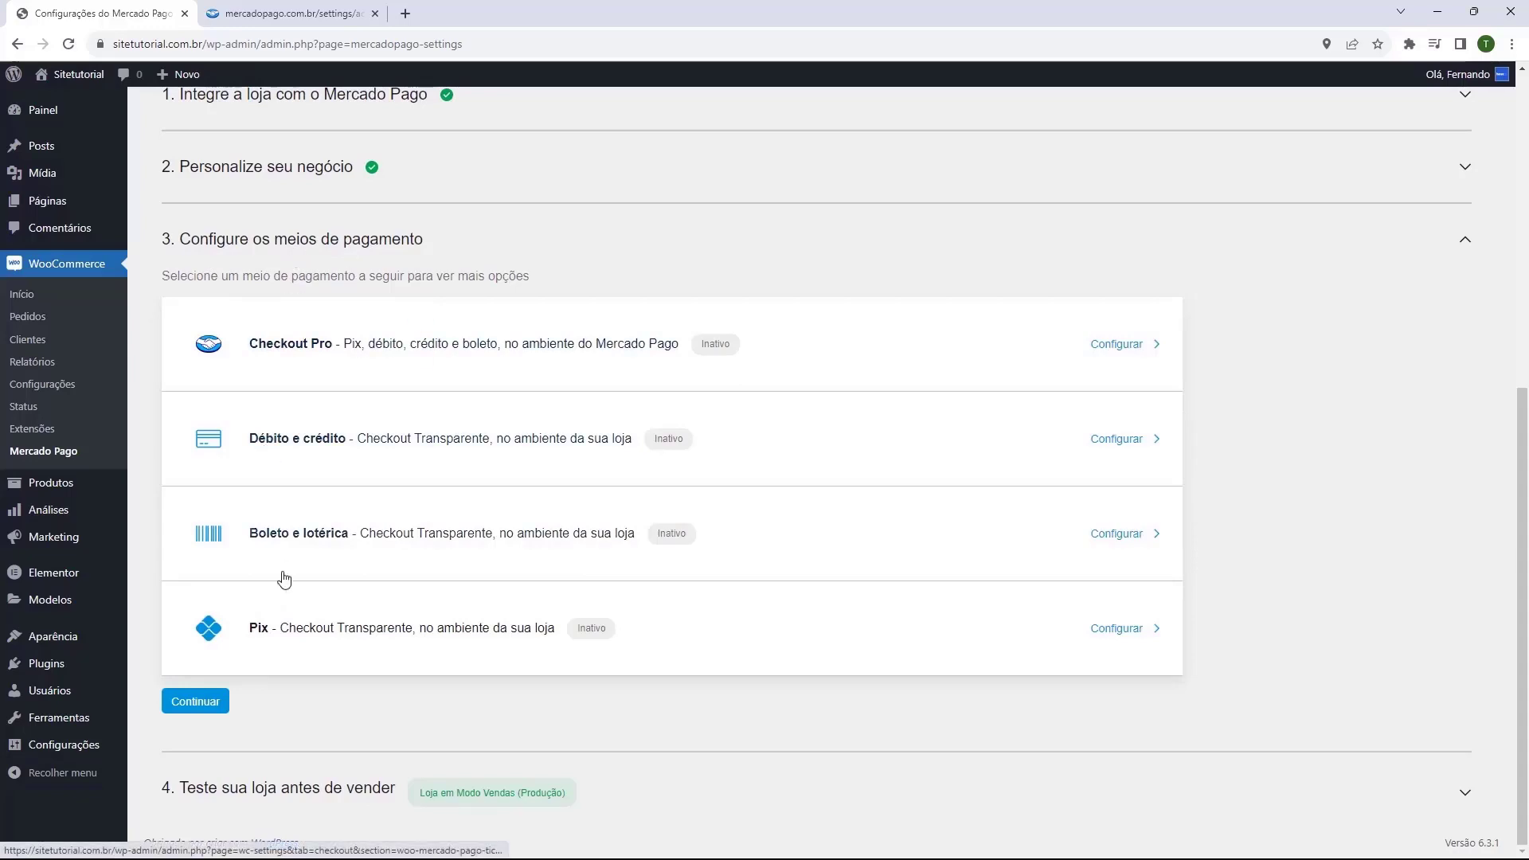
- Keep the store in Modo Vendas (Produção), save it, and go to WooCommerce Configurações
click(176, 796)
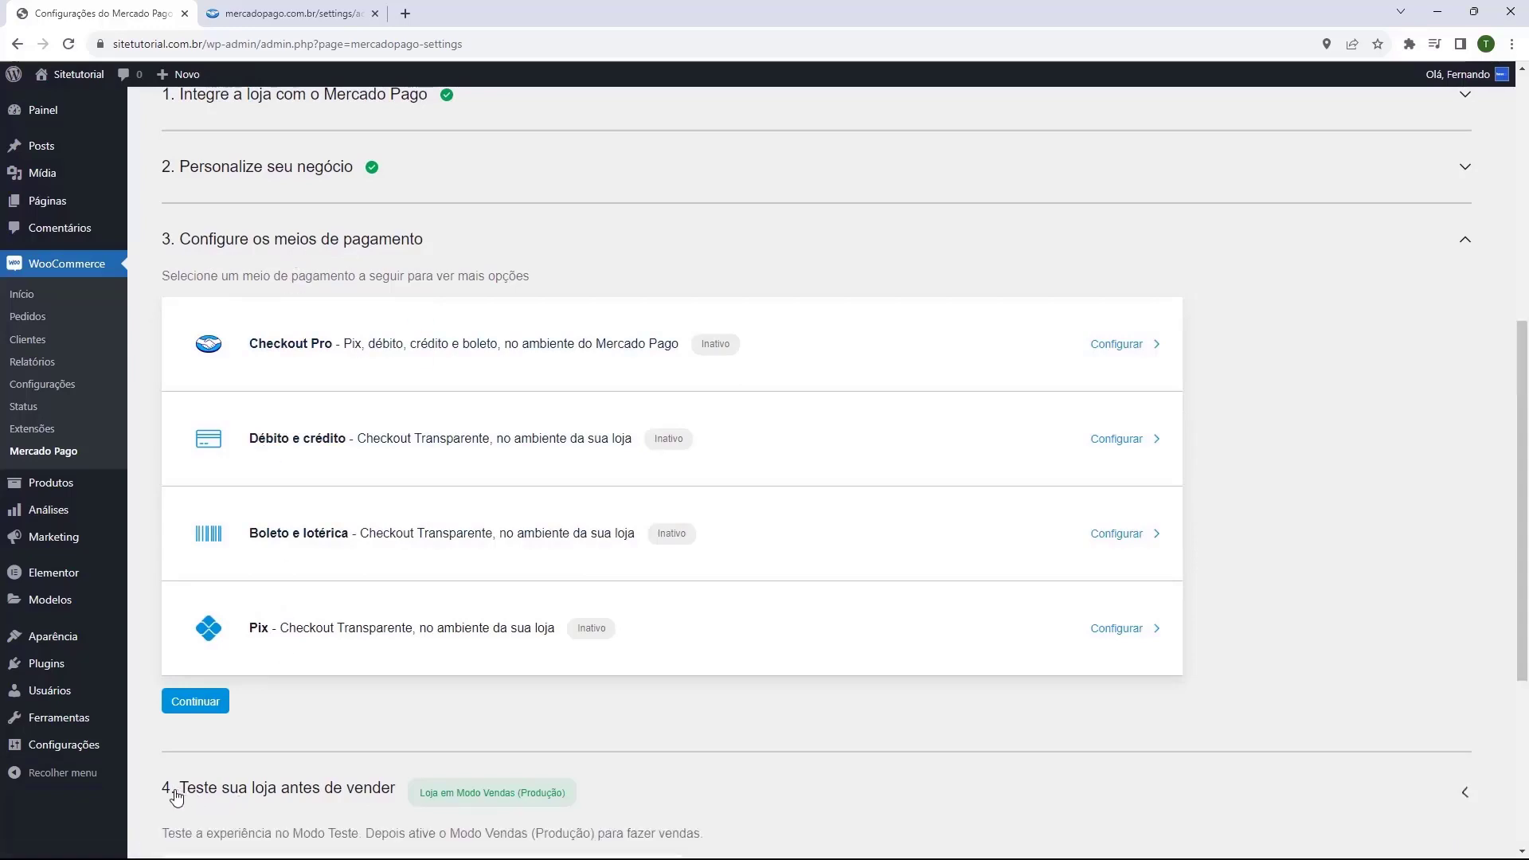
scroll(232, 733, down, 5)
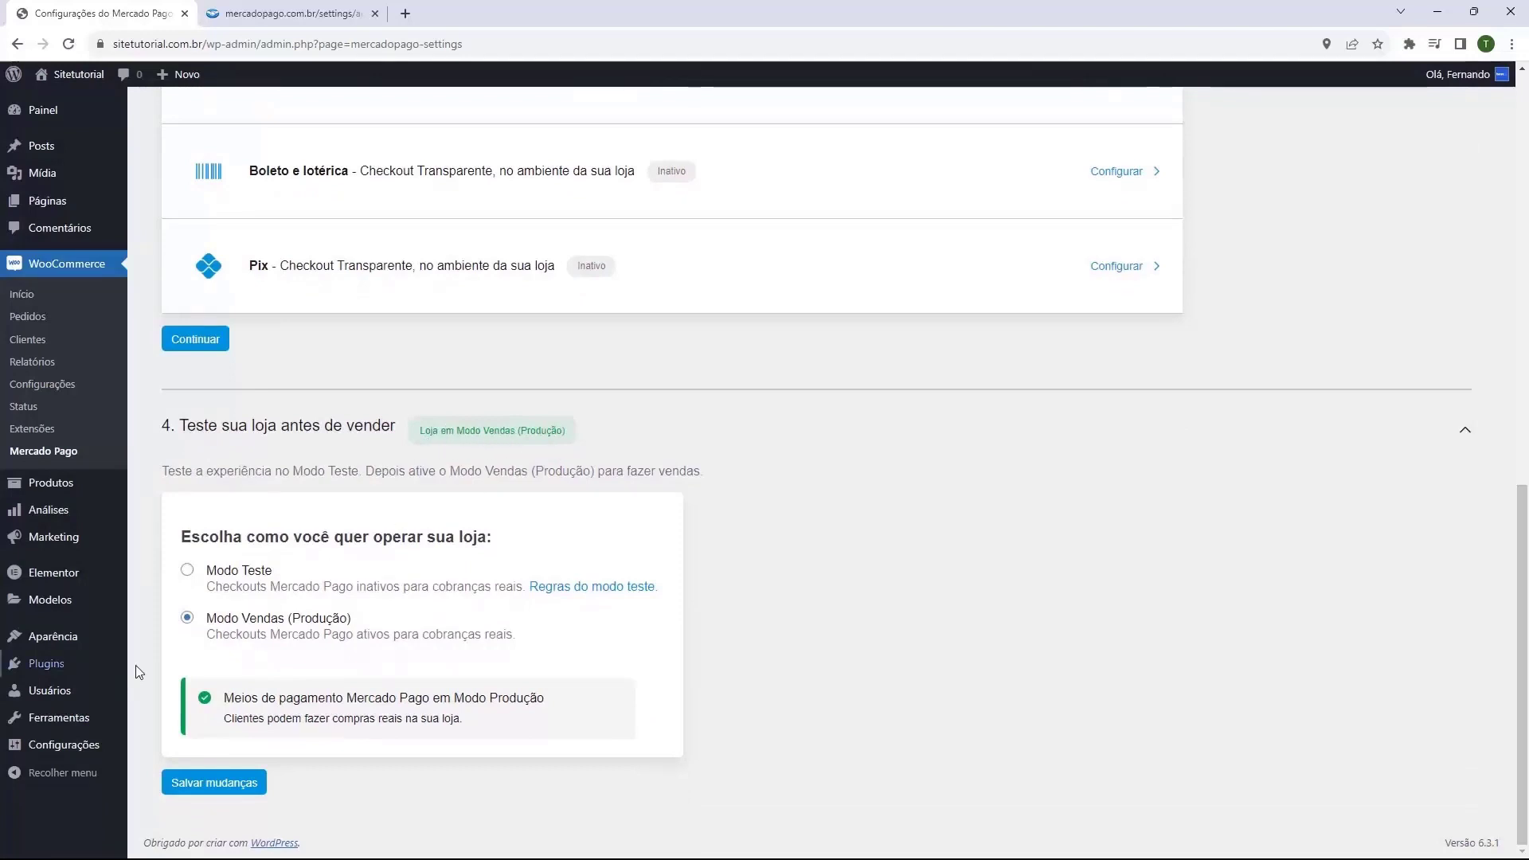
click(188, 571)
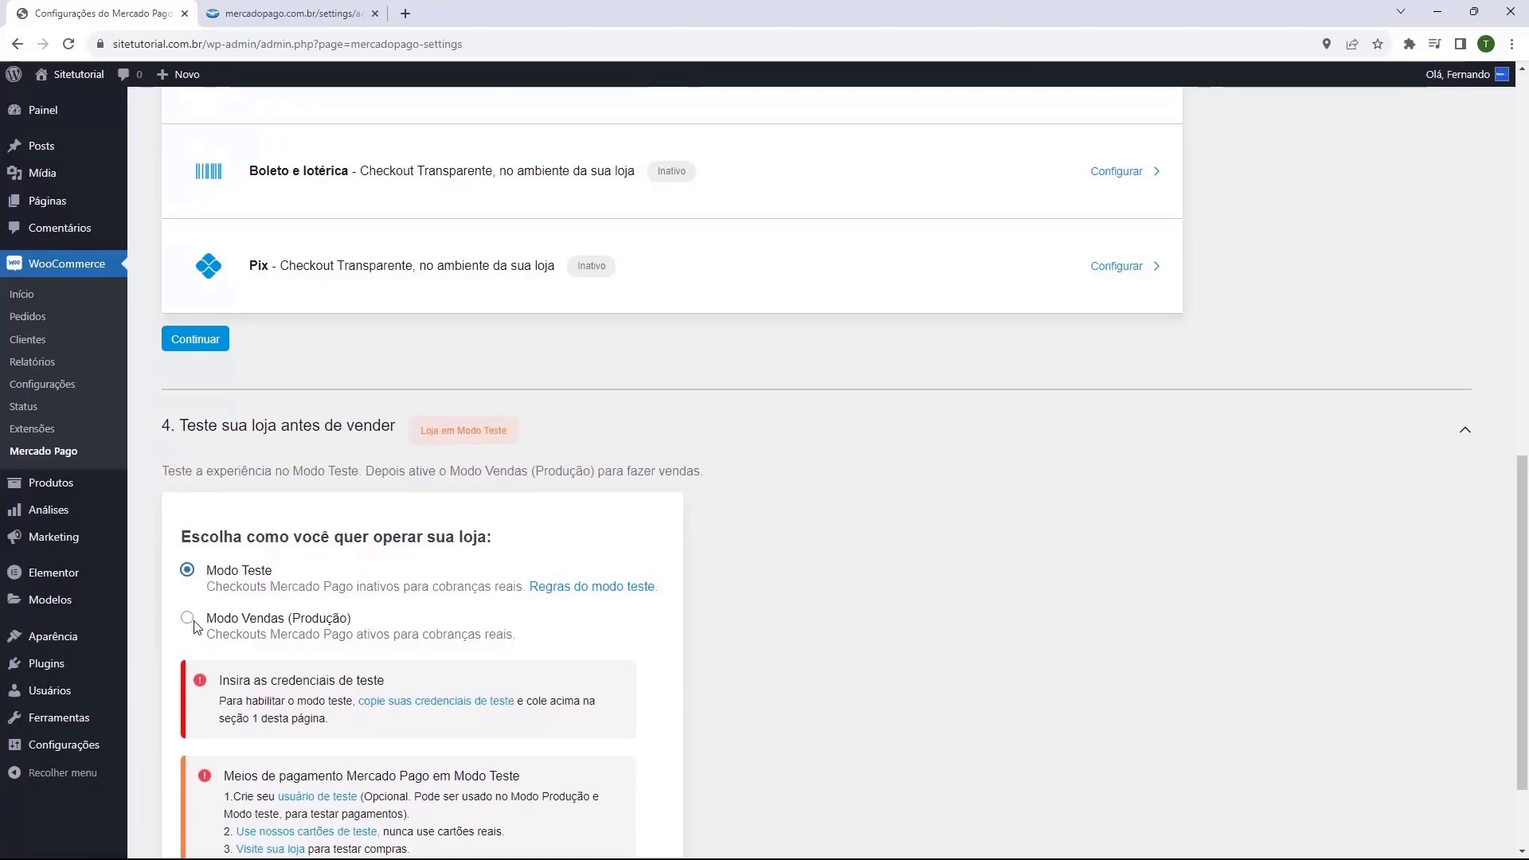
click(189, 620)
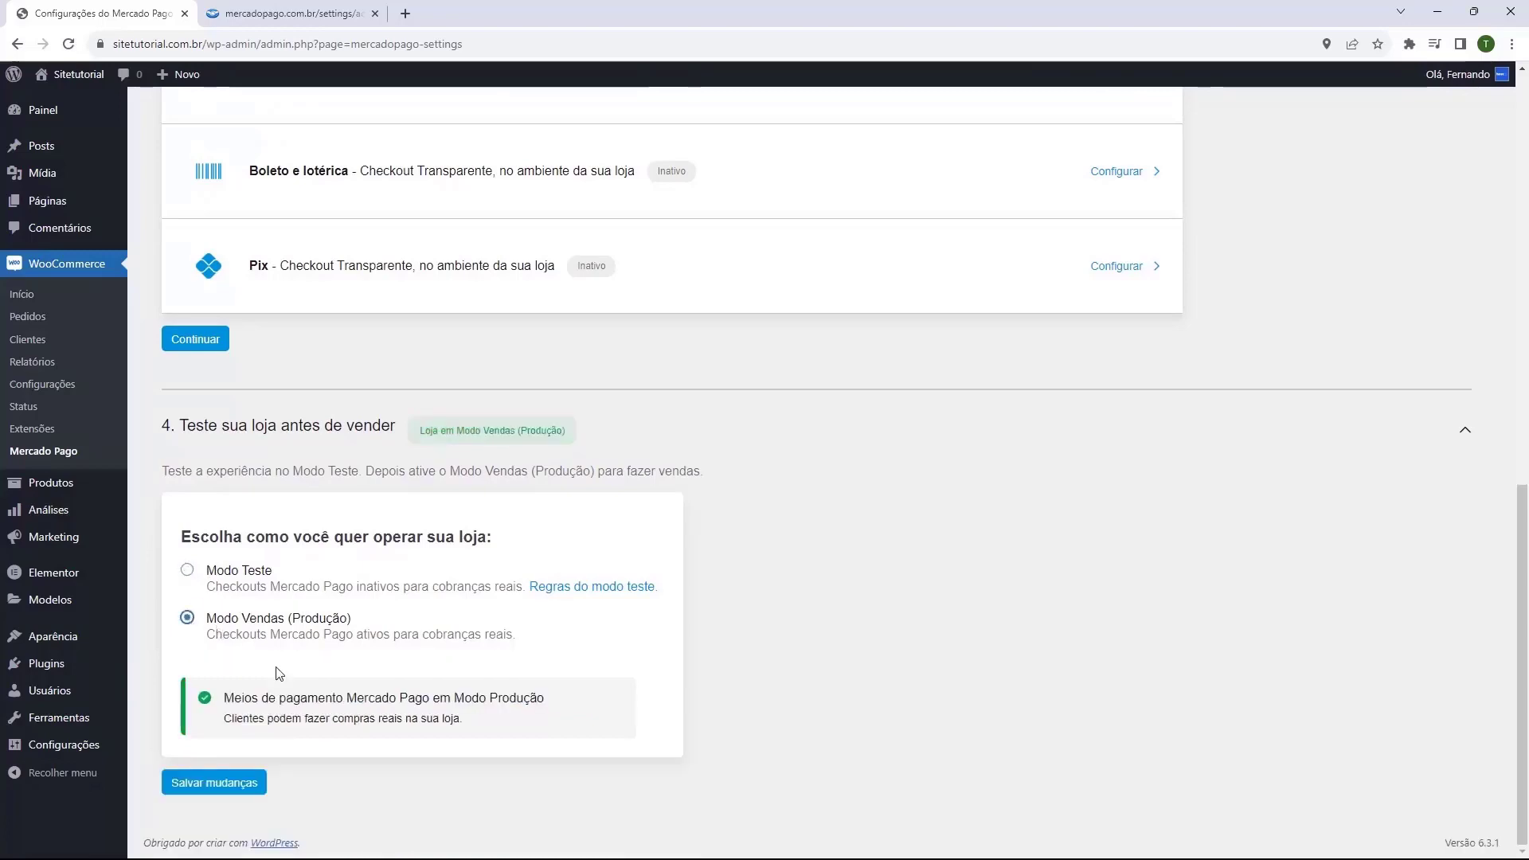
click(199, 785)
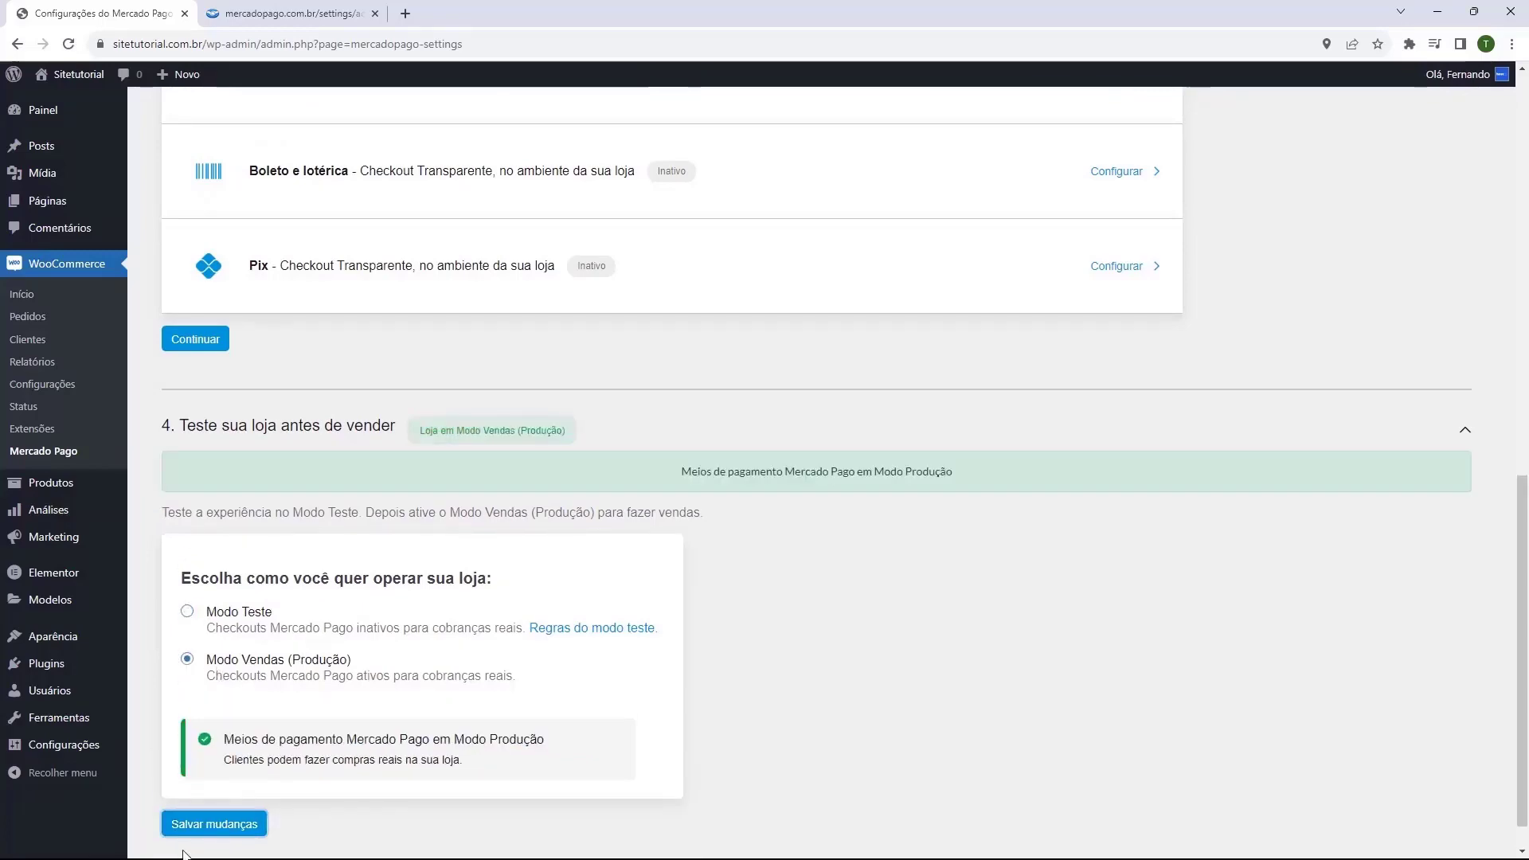
scroll(269, 788, up, 5)
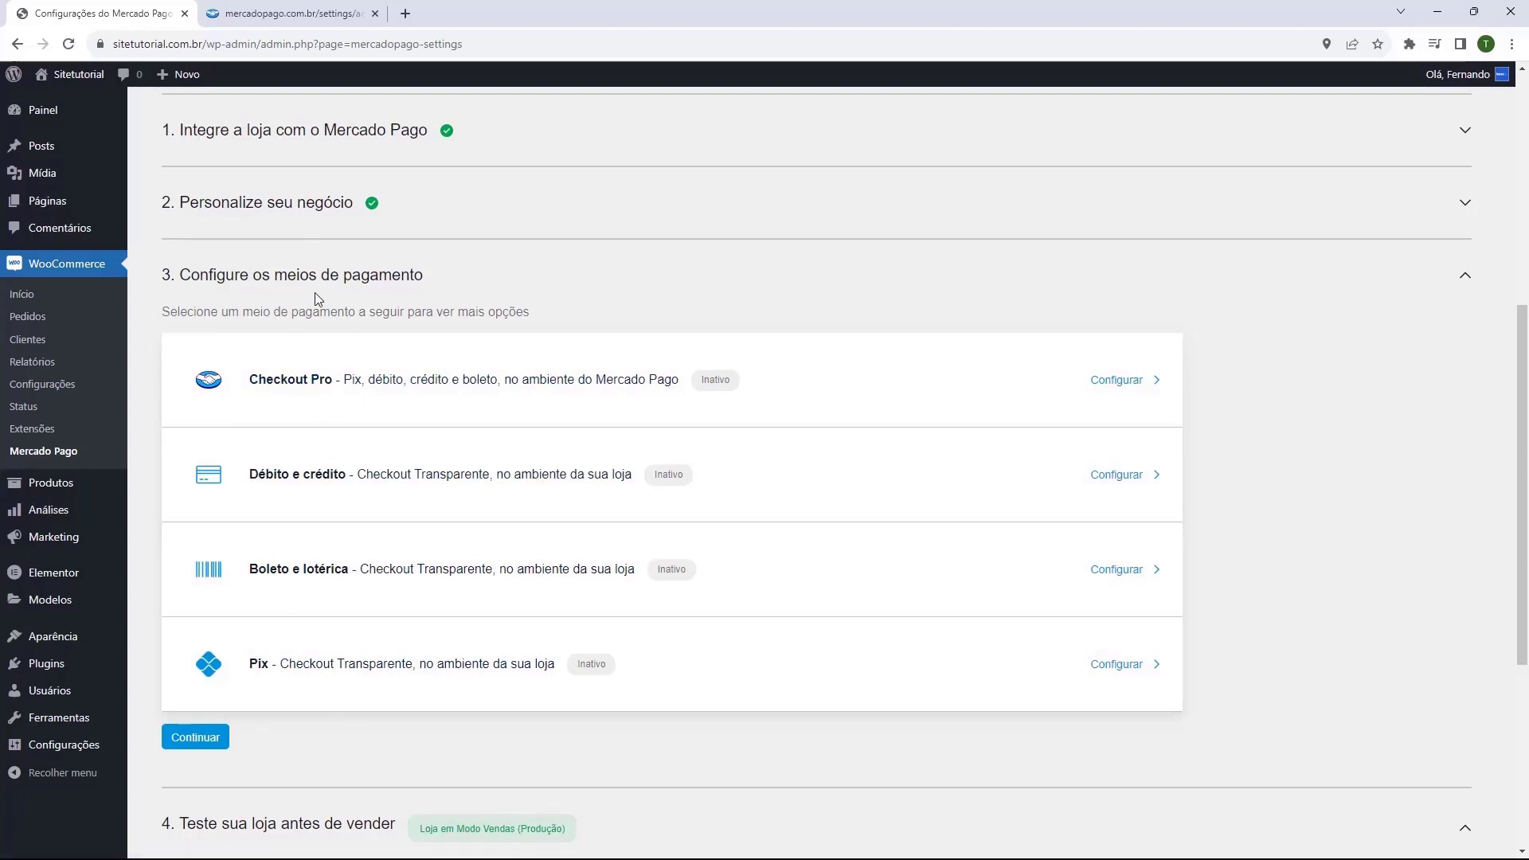
click(33, 386)
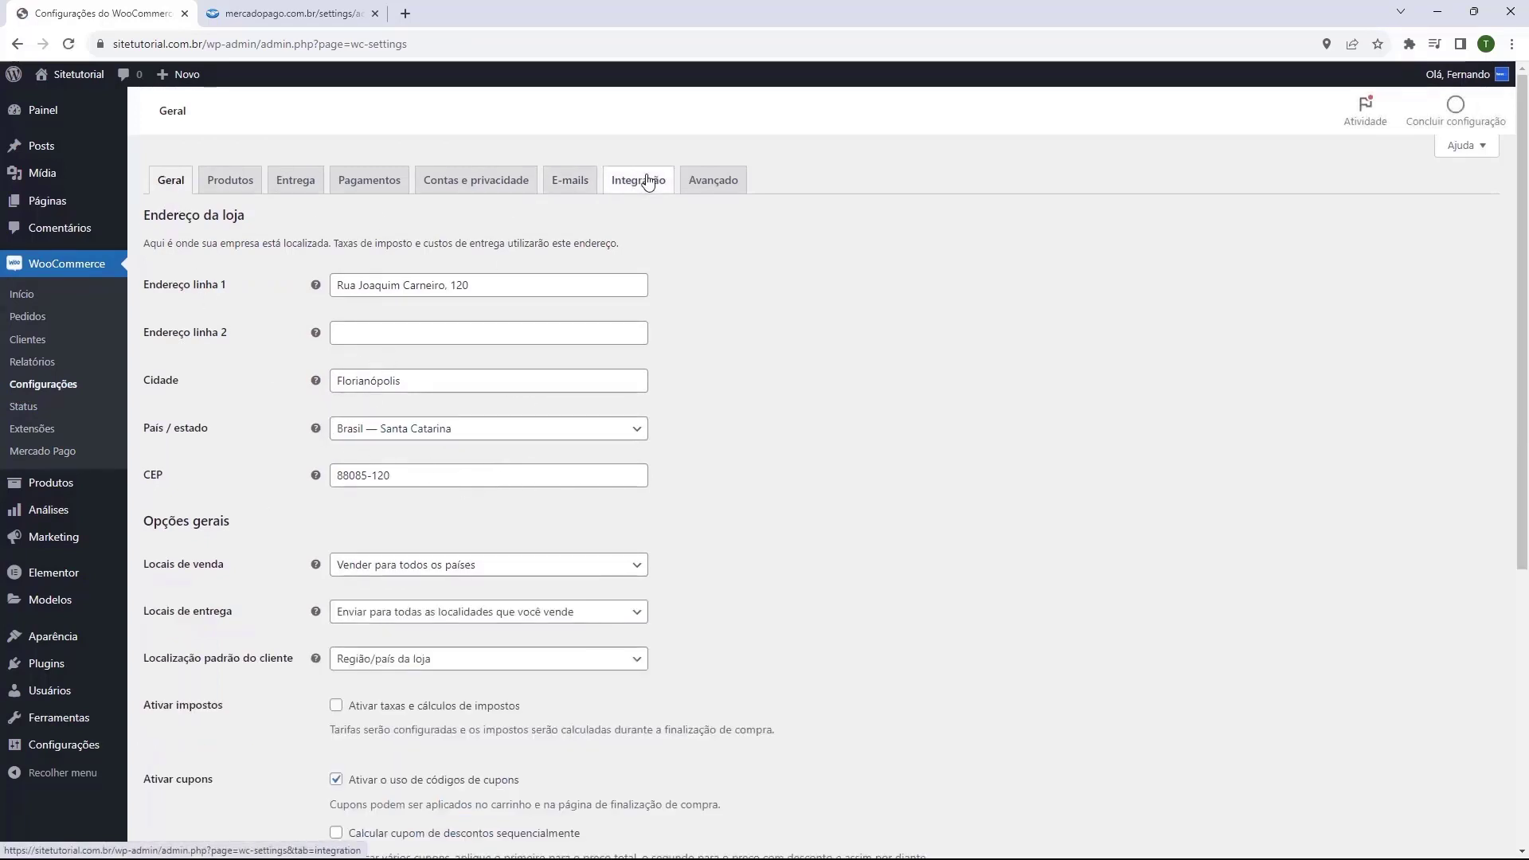
- Activate the Débito e crédito, Boleto e lotérica and Pix Checkout personalizado methods and save
click(372, 192)
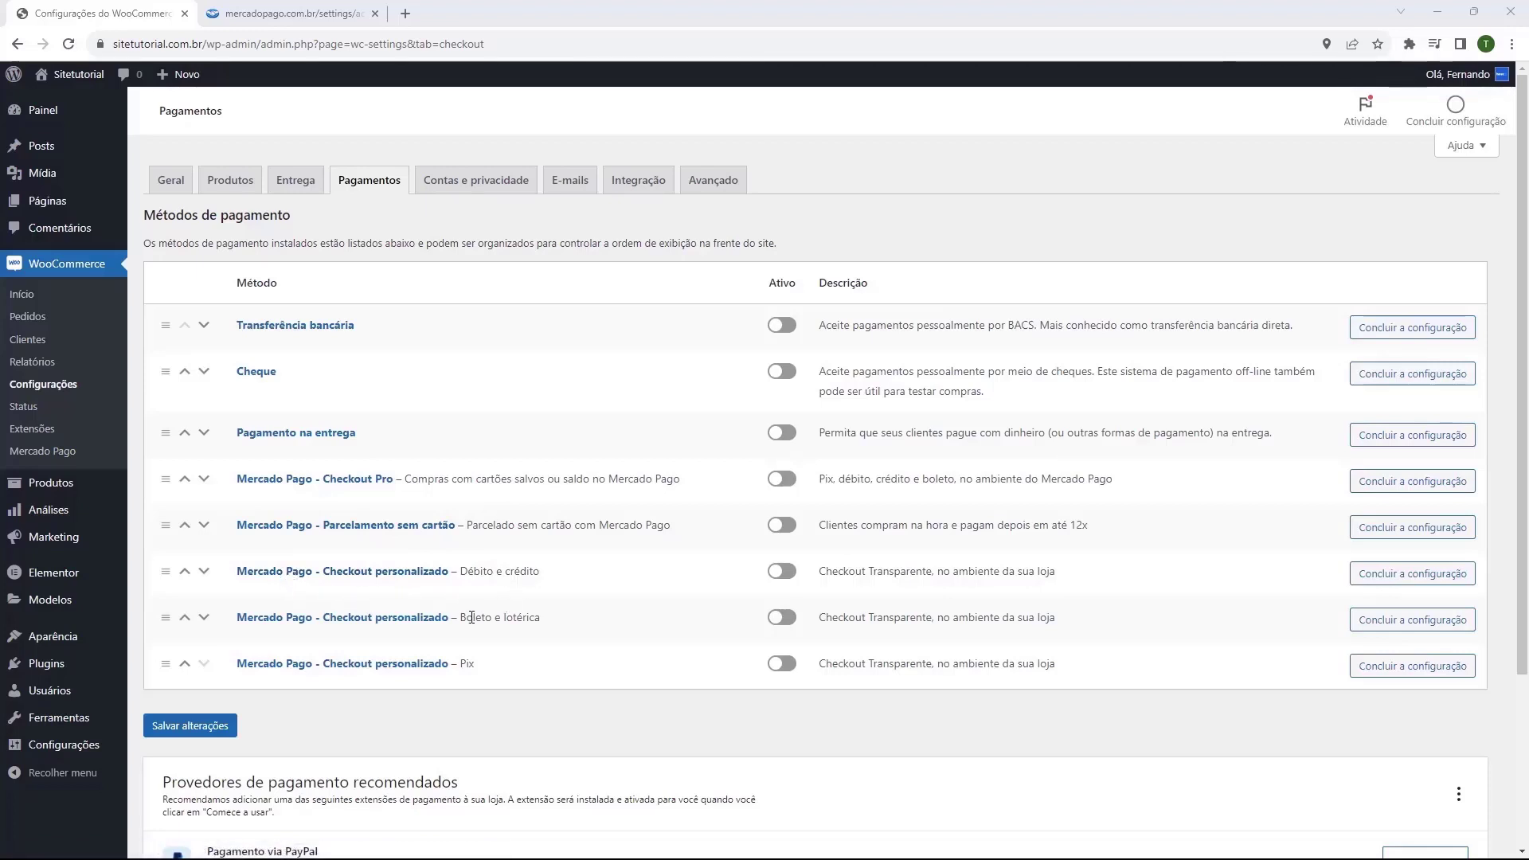
click(782, 573)
click(783, 620)
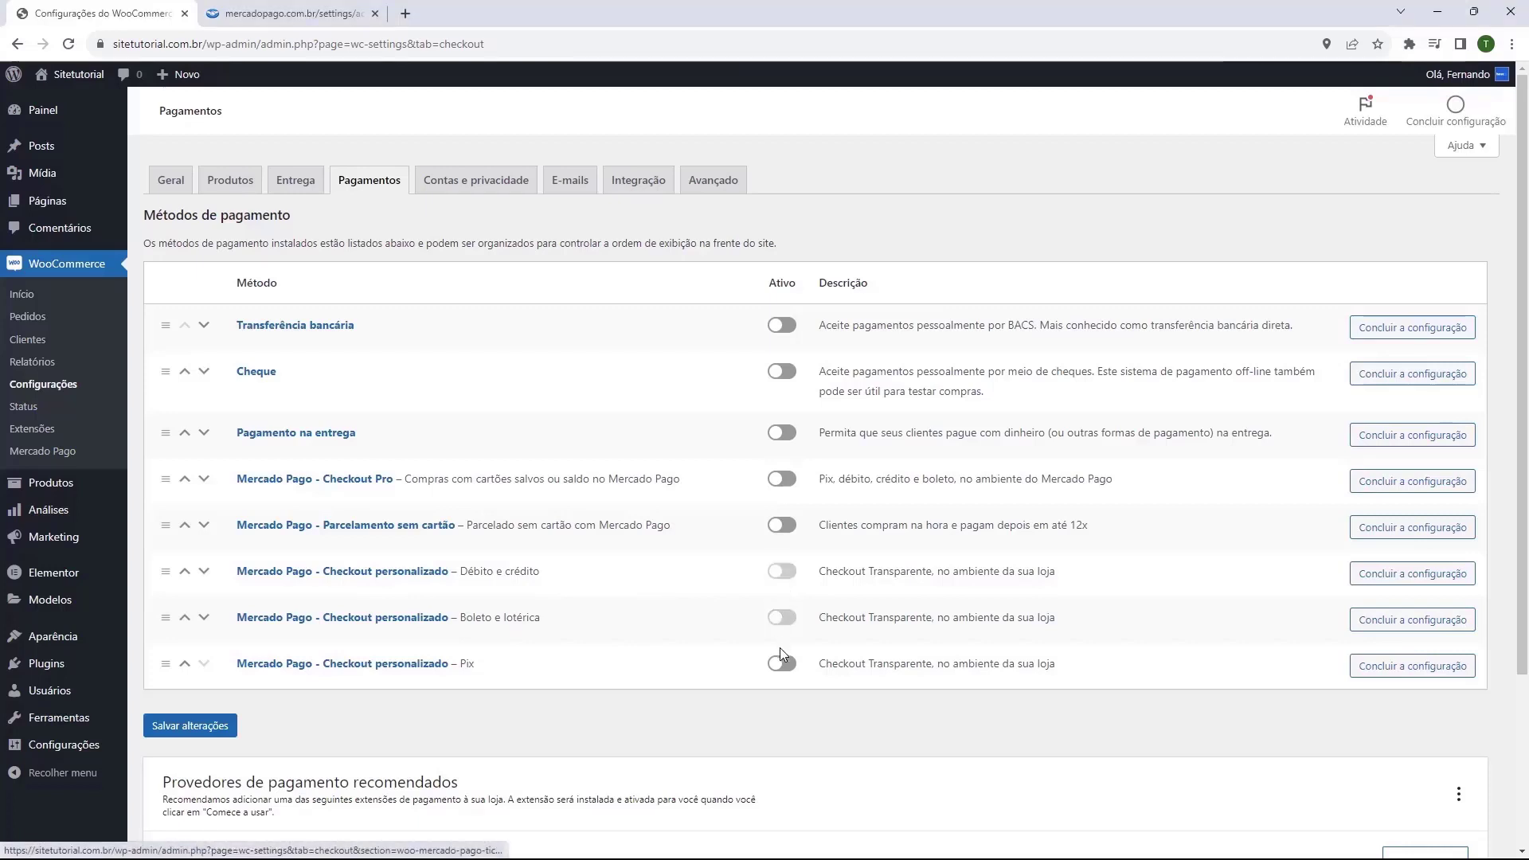
click(782, 667)
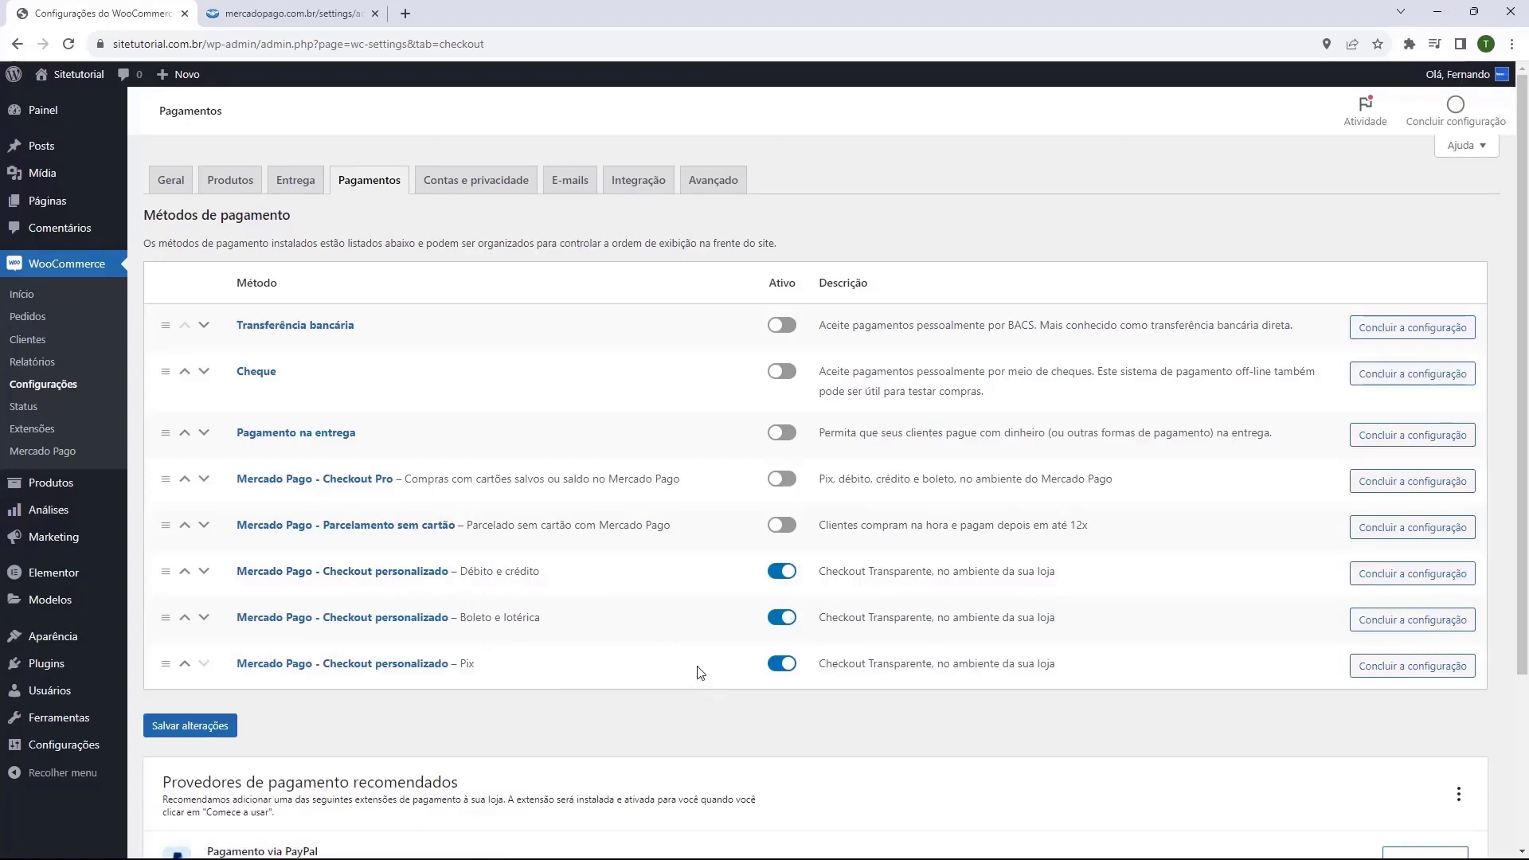
click(168, 735)
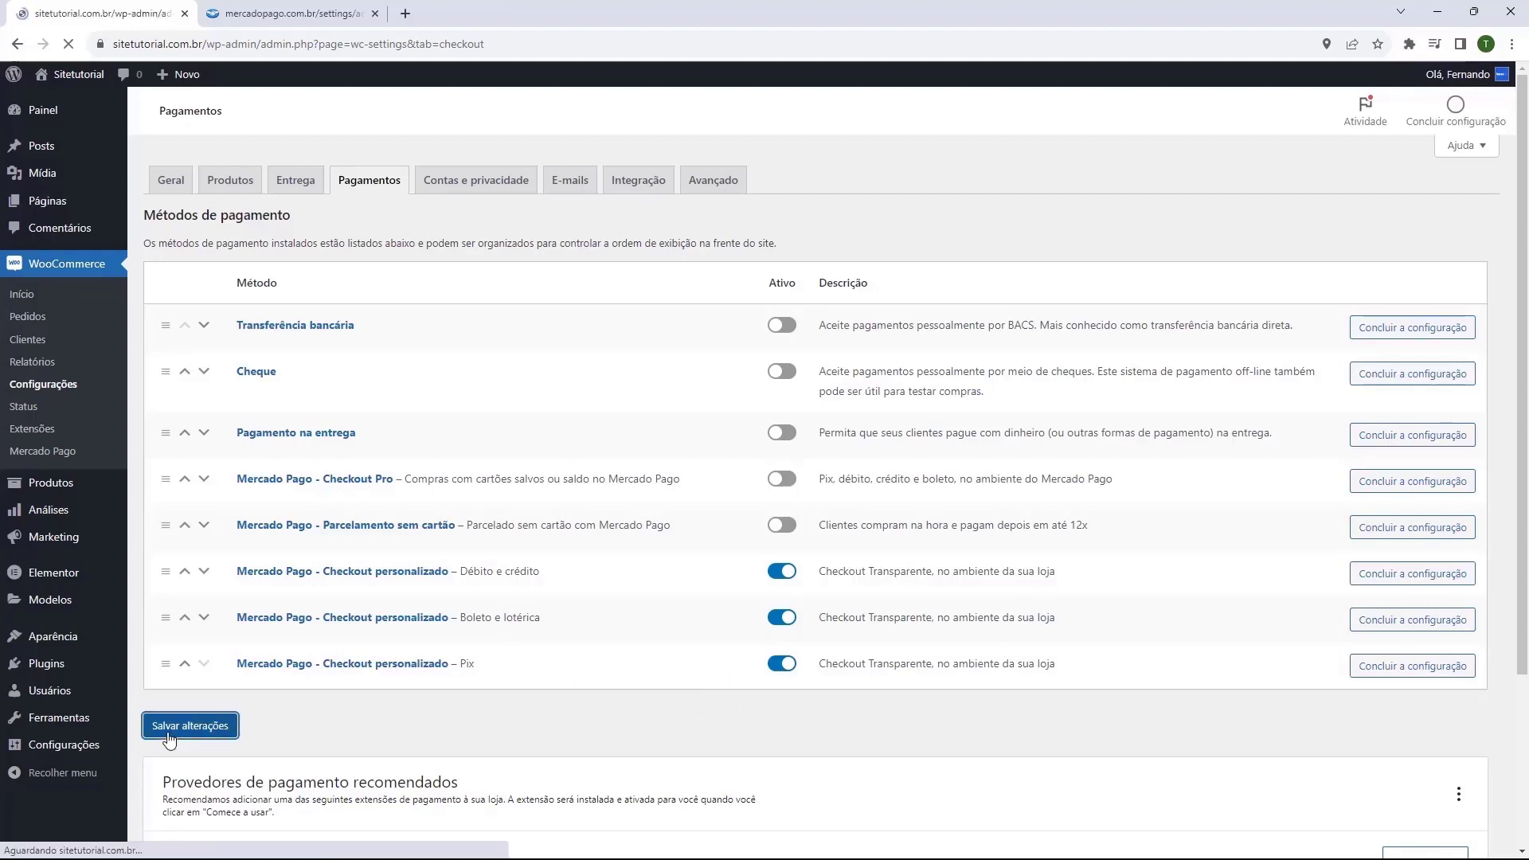
scroll(359, 689, down, 1)
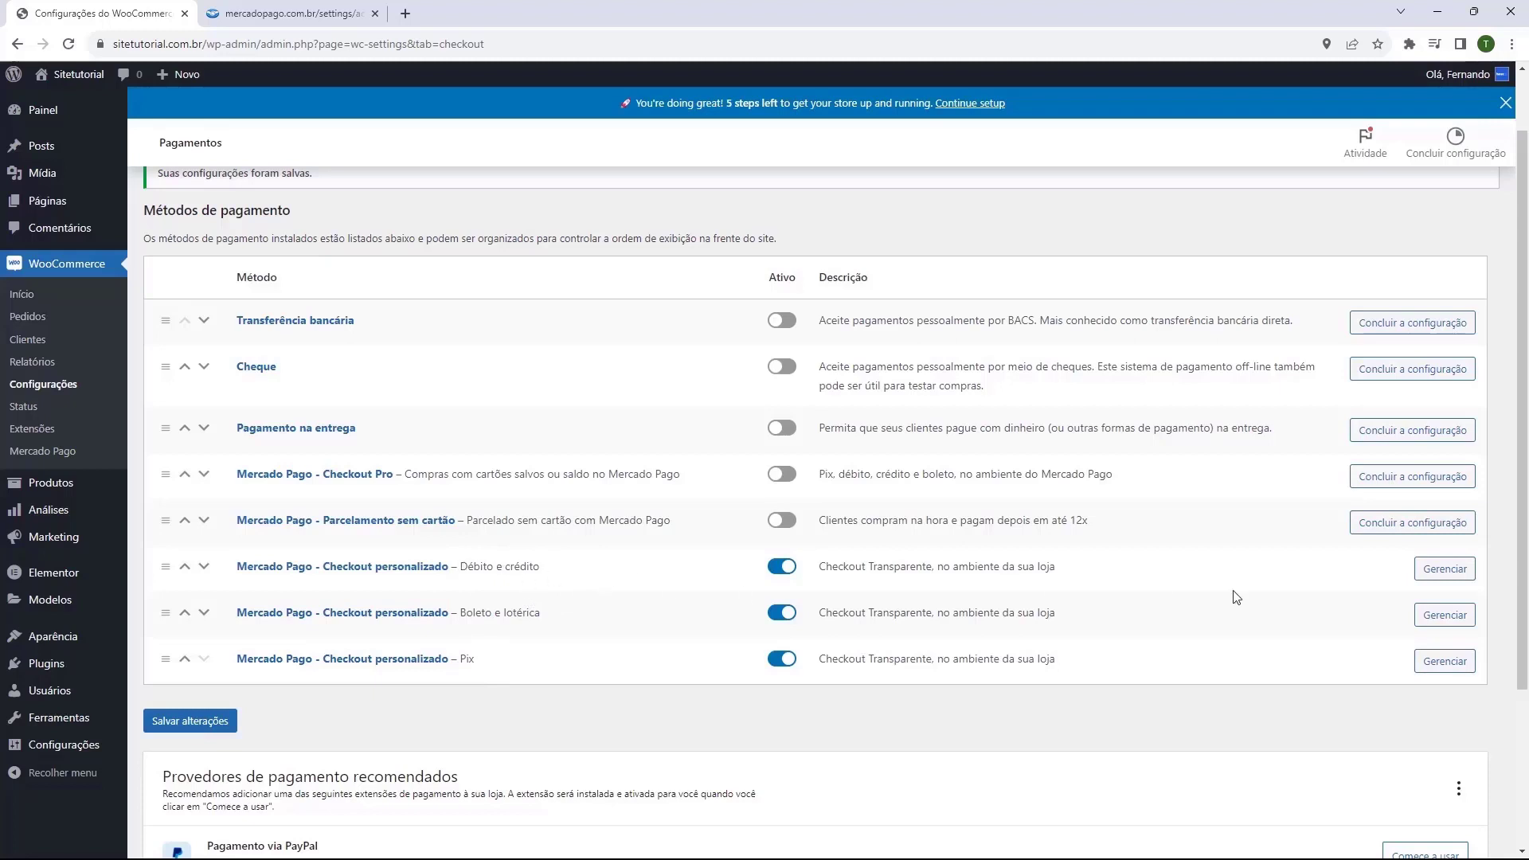
- Review and save the Débito e crédito card checkout settings, then go back to Pagamentos
click(1425, 572)
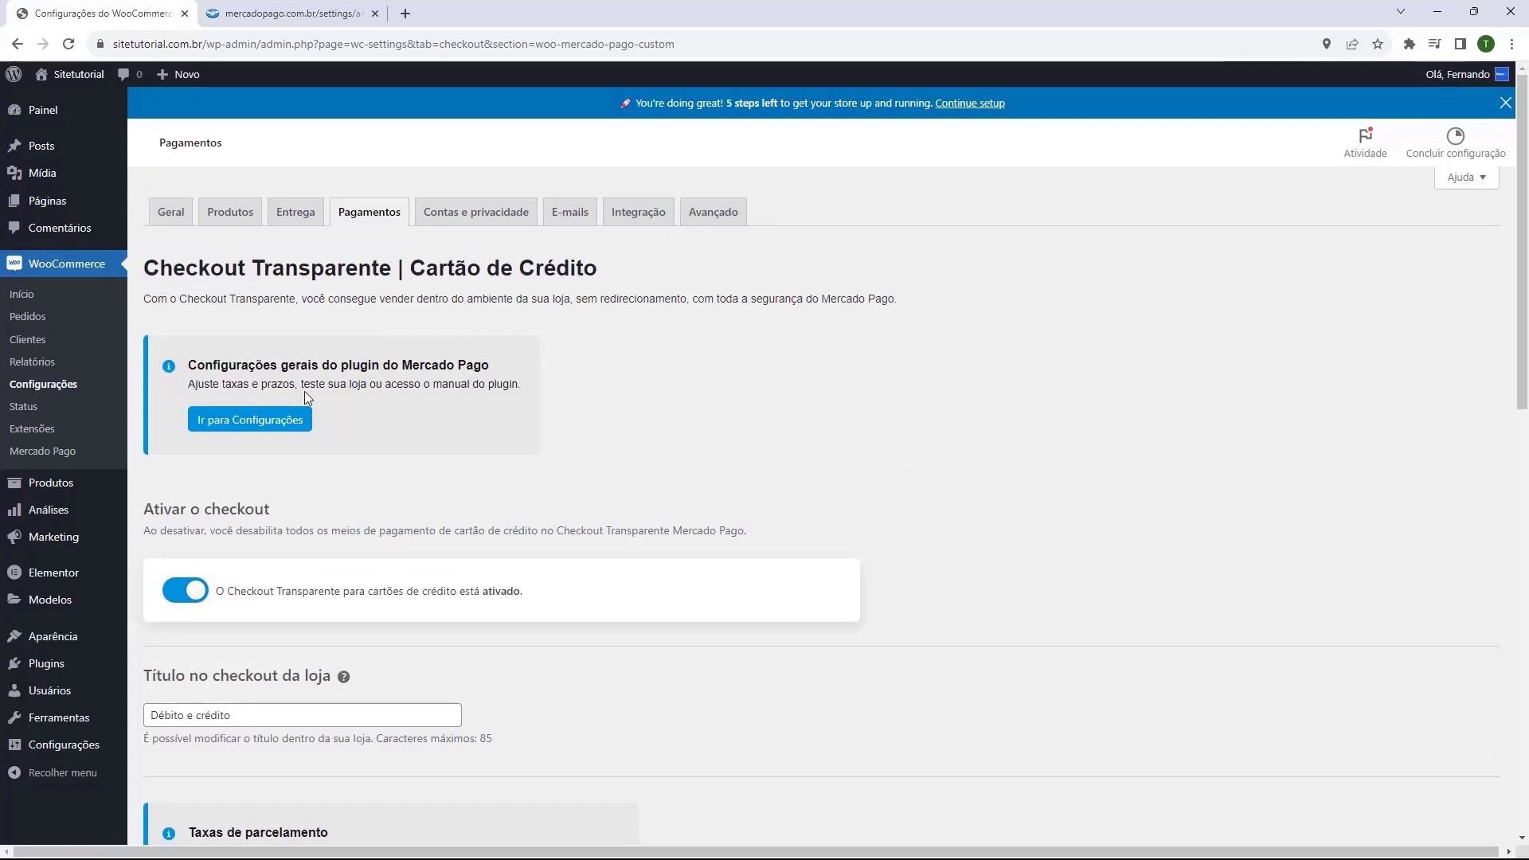
scroll(304, 390, down, 2)
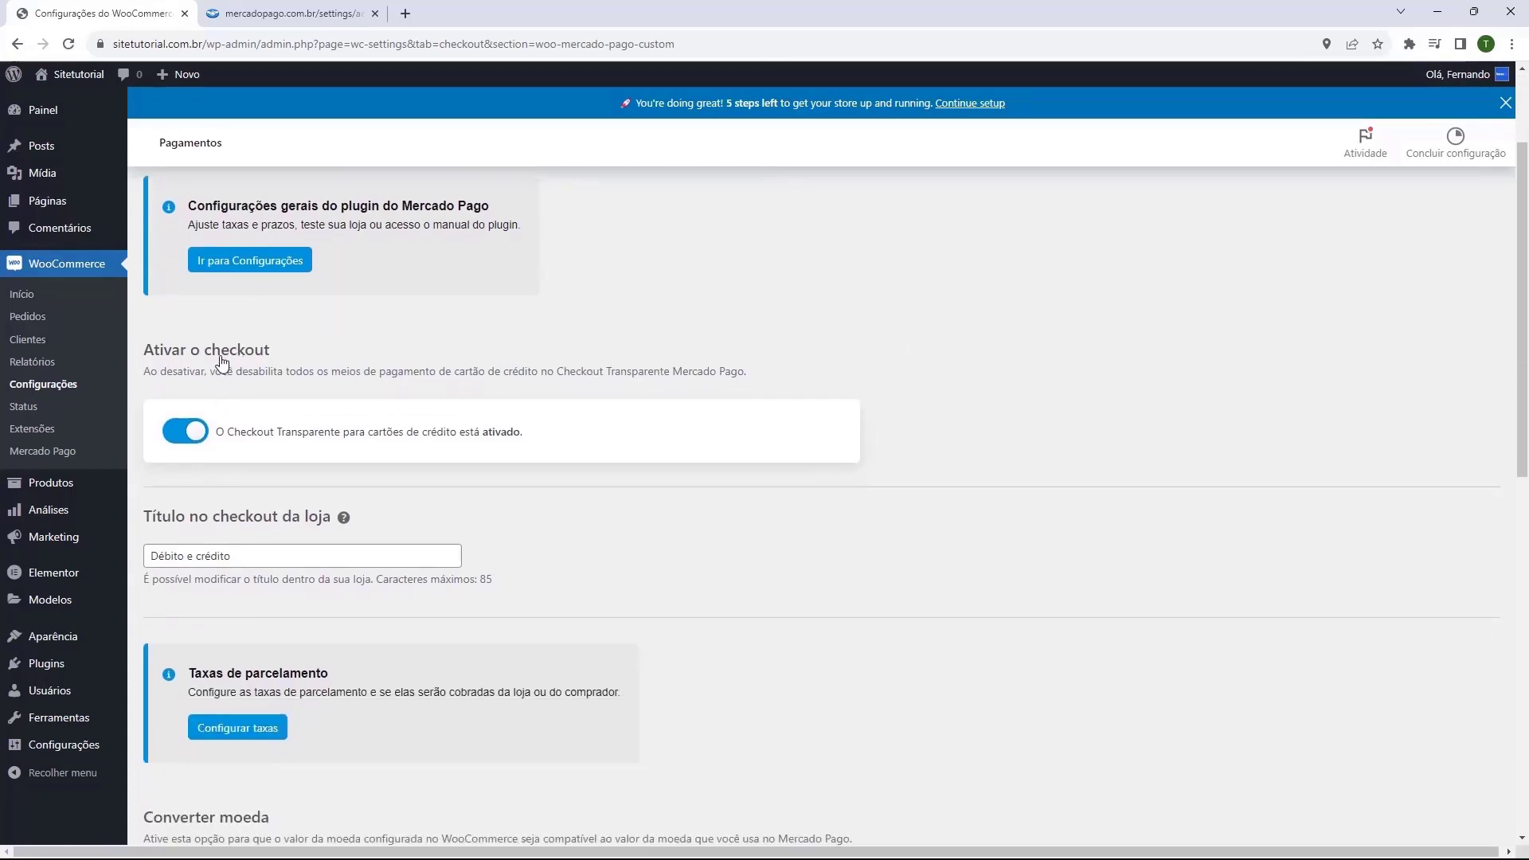
scroll(223, 363, down, 2)
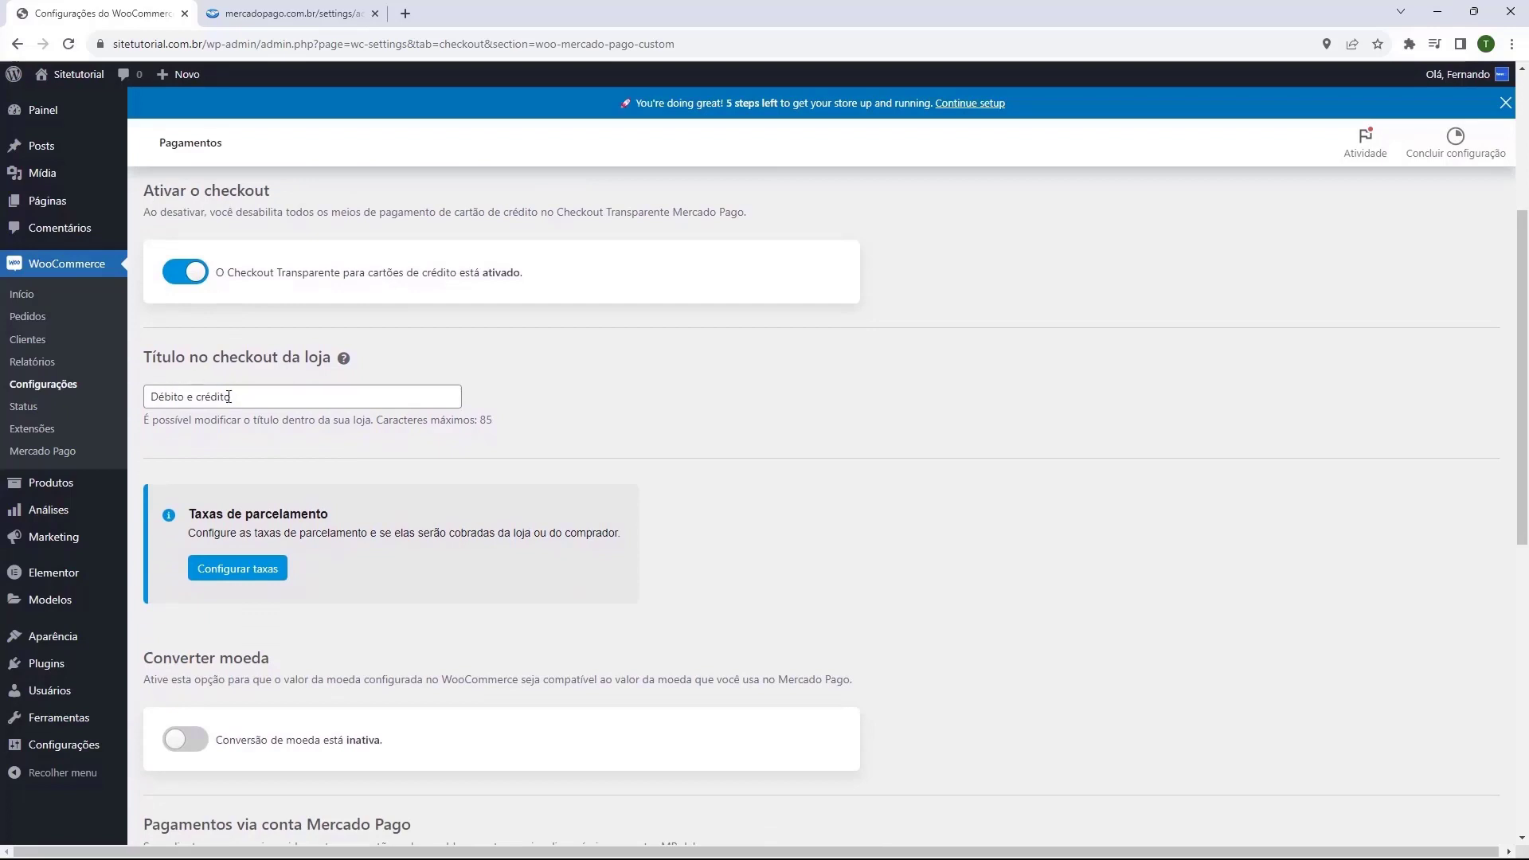
scroll(229, 397, down, 3)
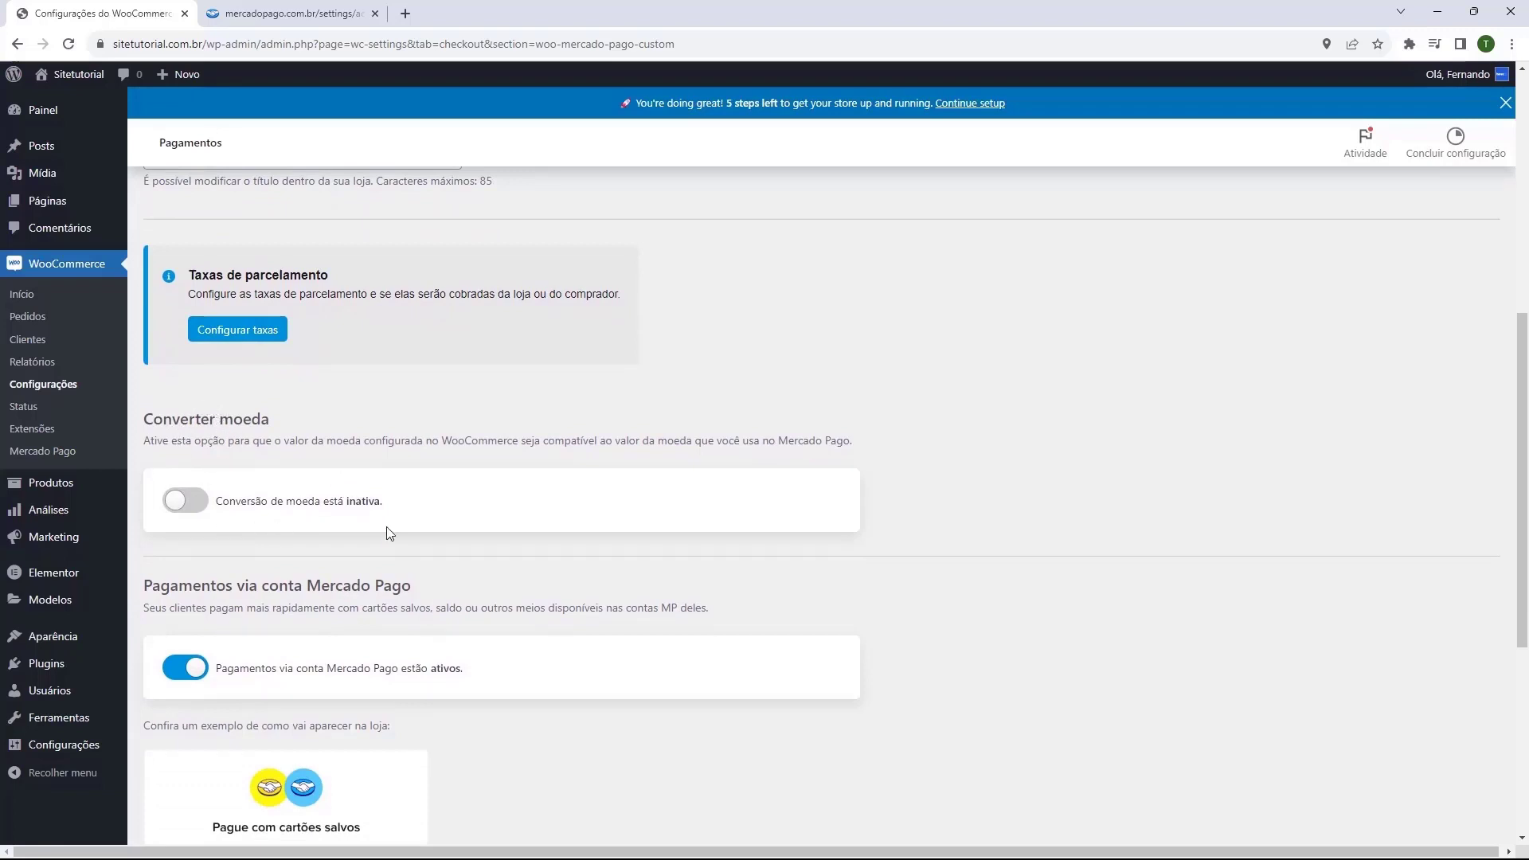
scroll(351, 512, down, 4)
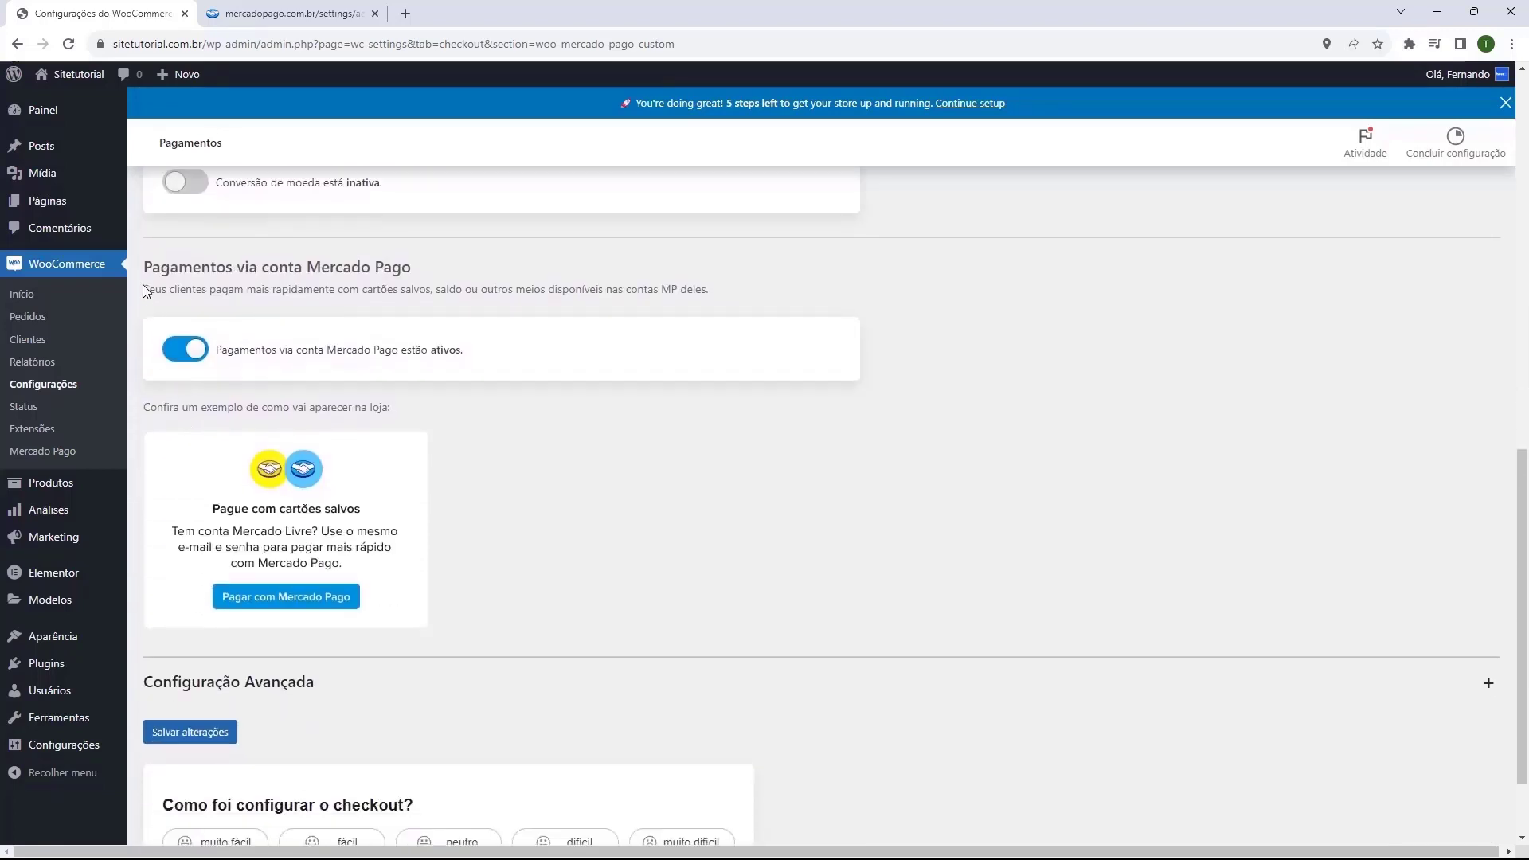
scroll(205, 333, down, 1)
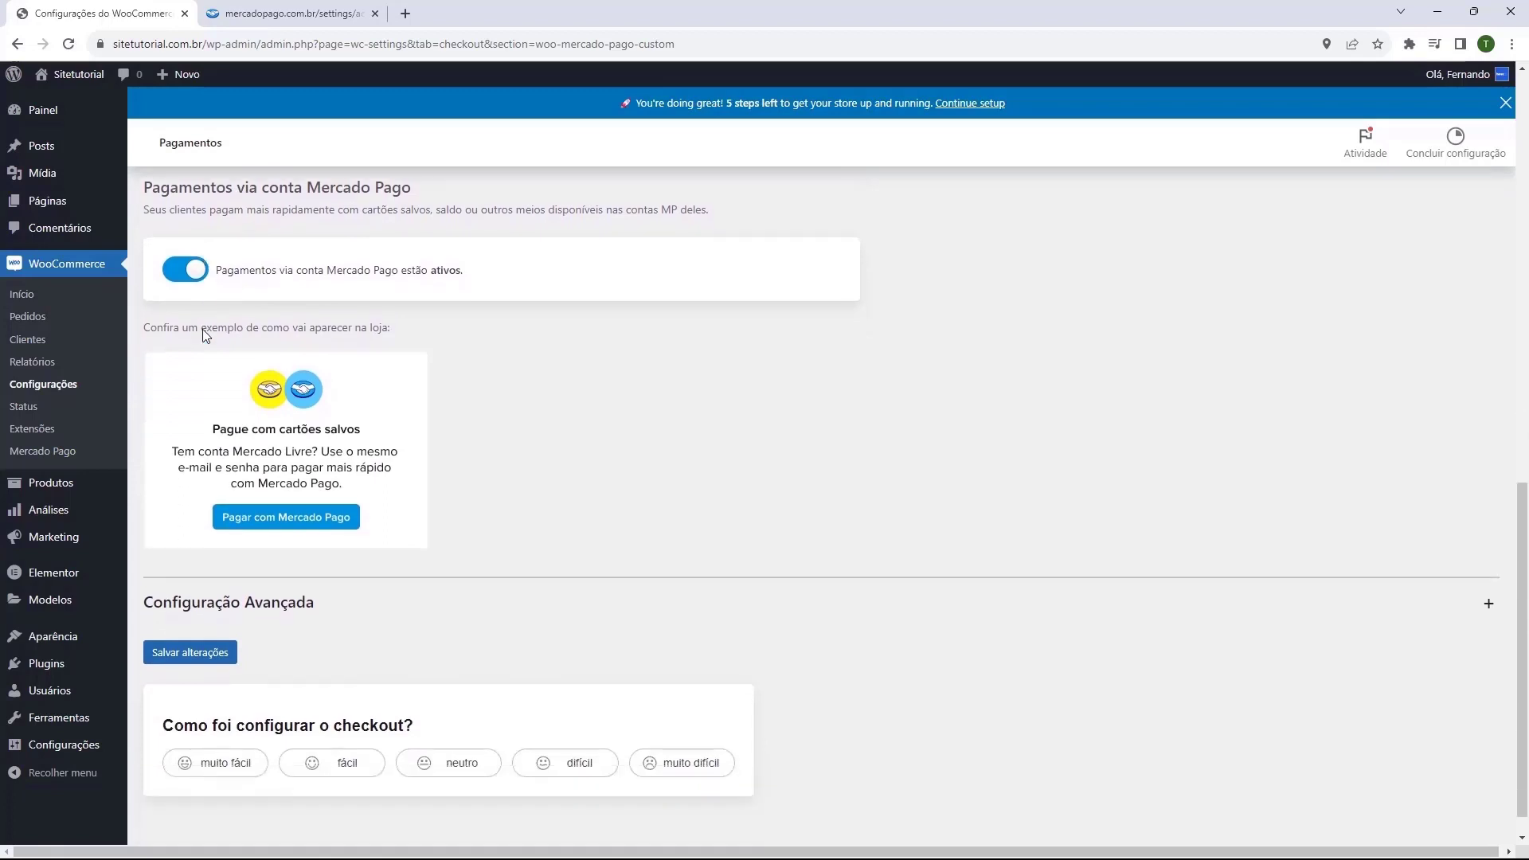
scroll(301, 523, up, 1)
scroll(263, 492, up, 1)
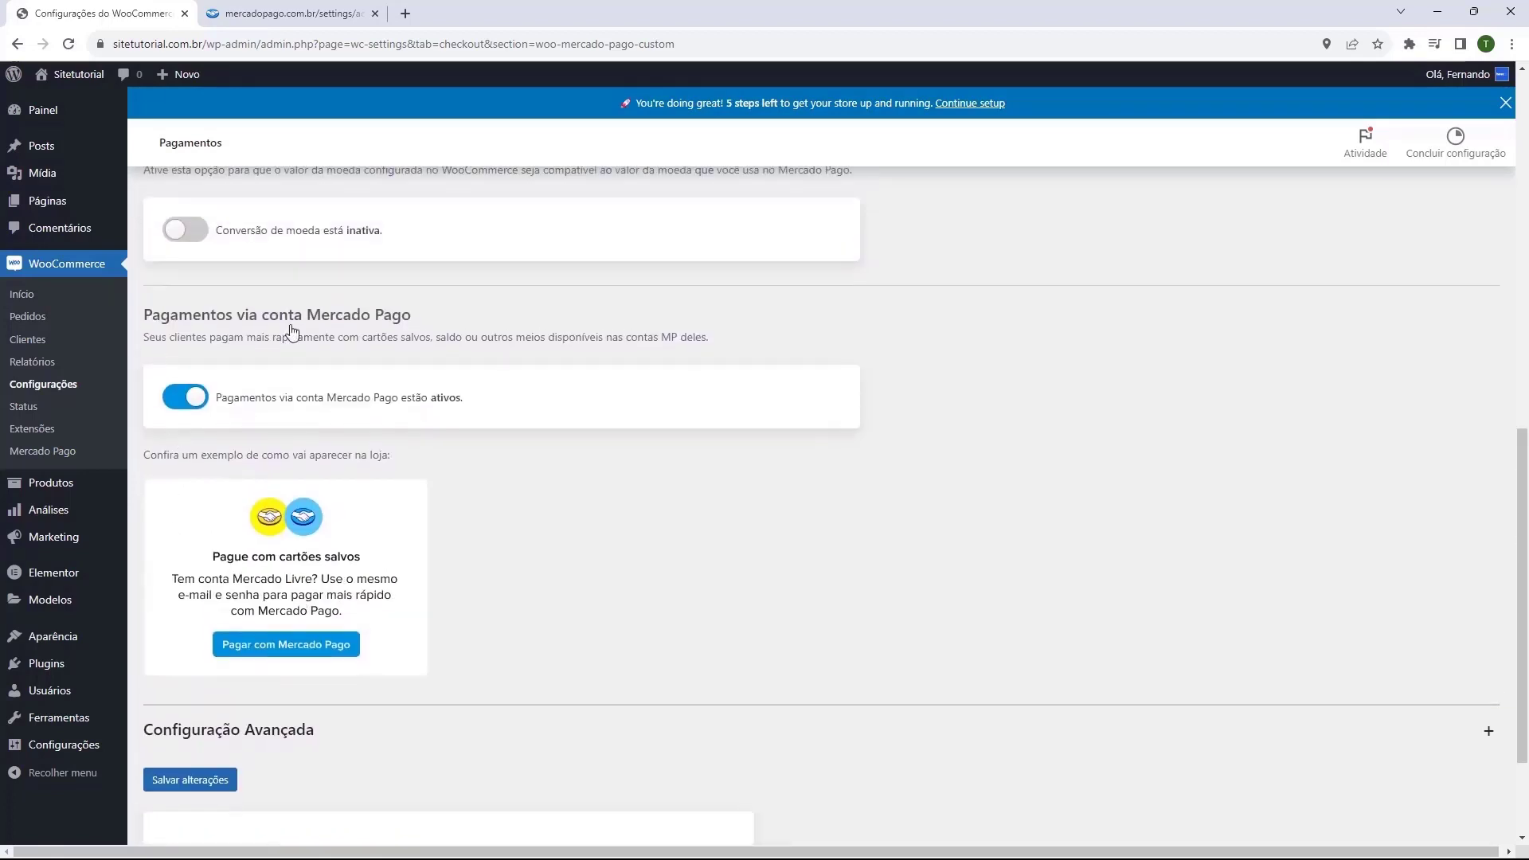
scroll(196, 422, up, 1)
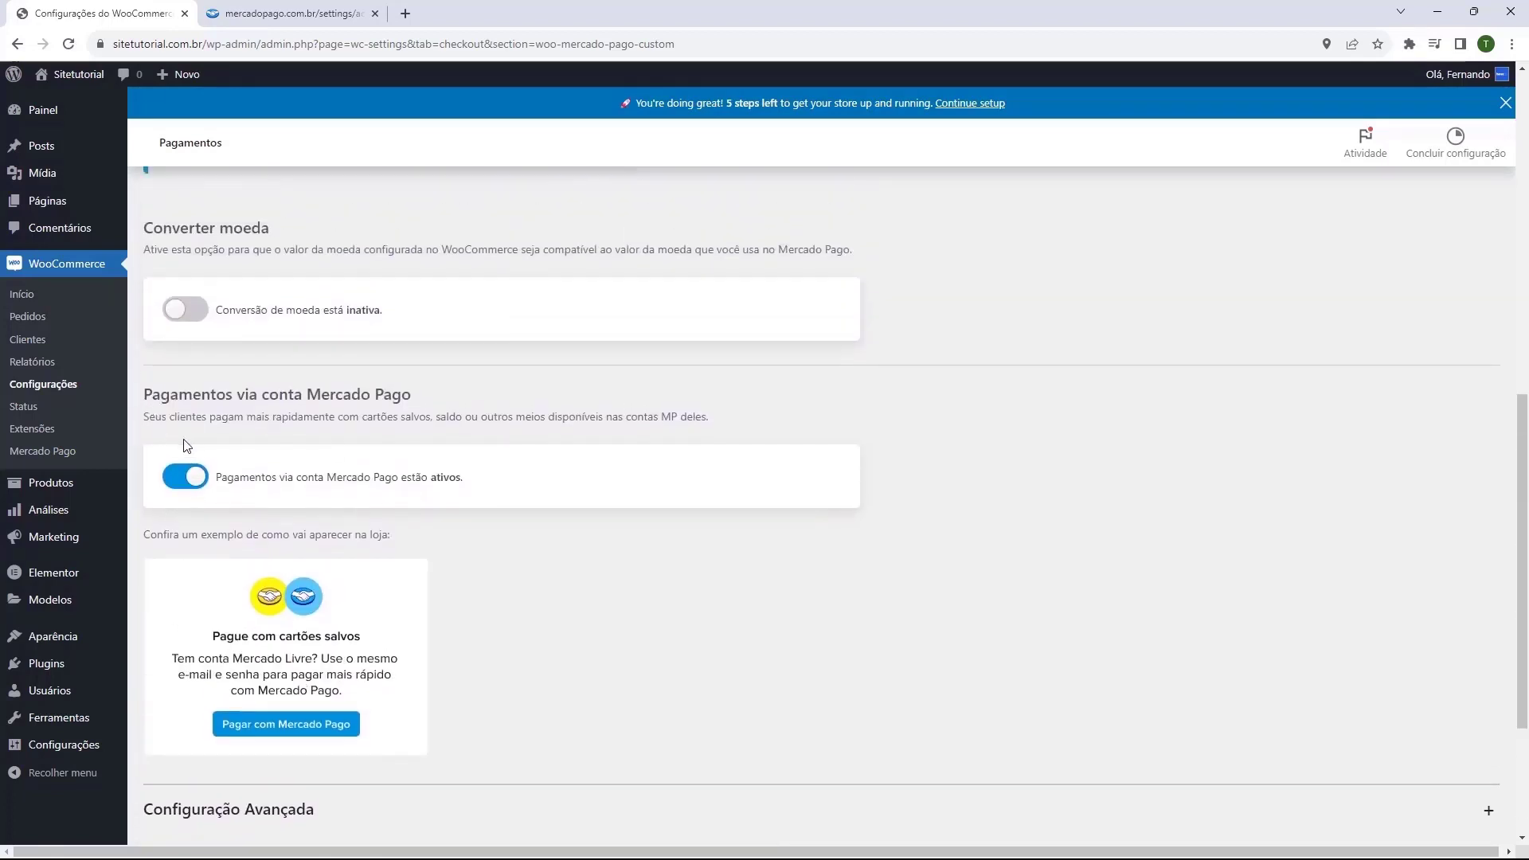
scroll(187, 444, up, 1)
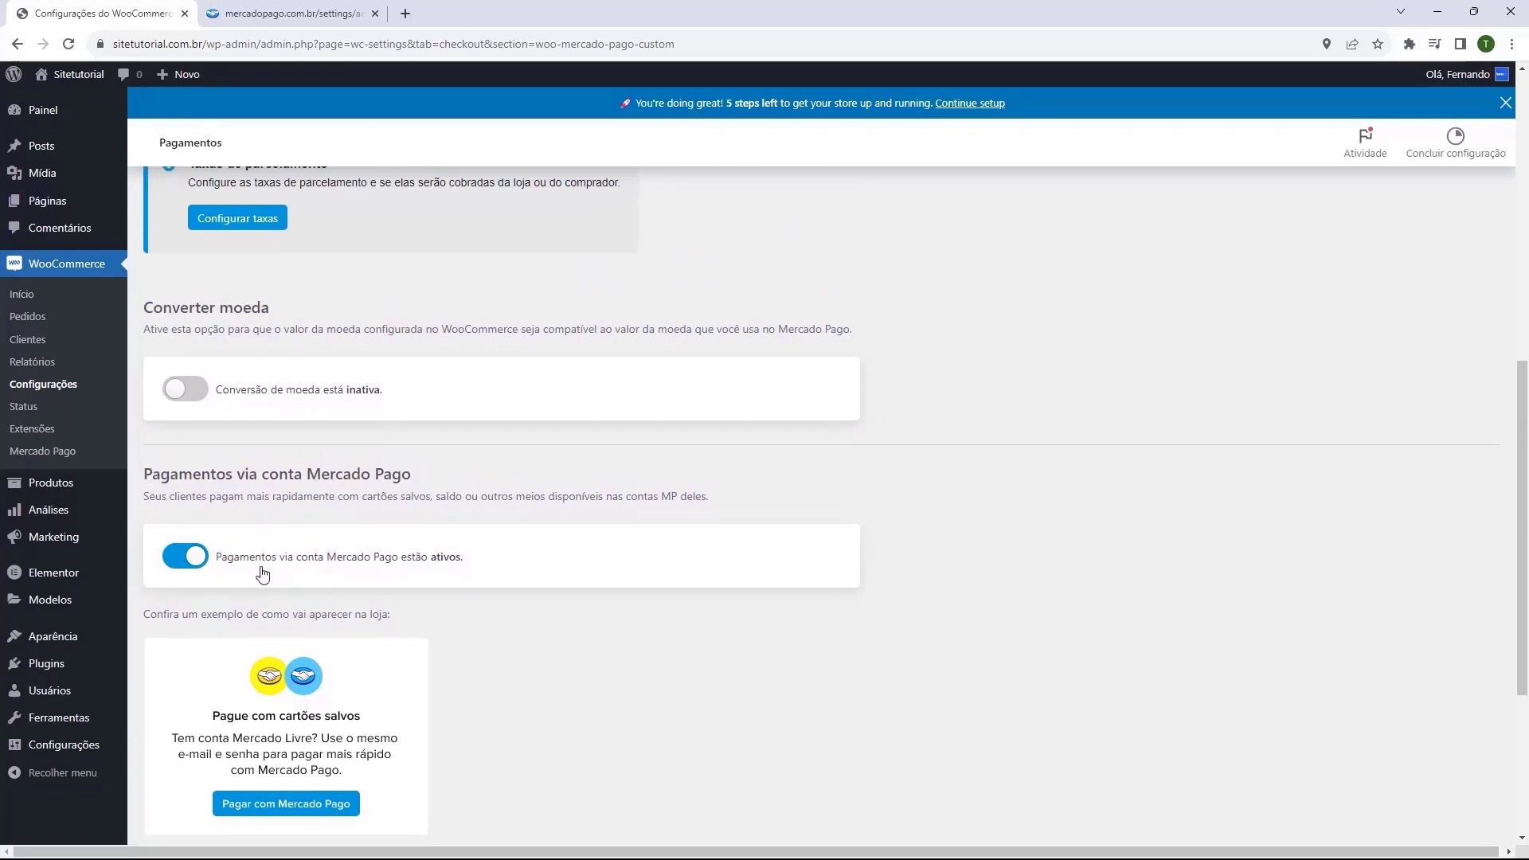
scroll(208, 530, down, 4)
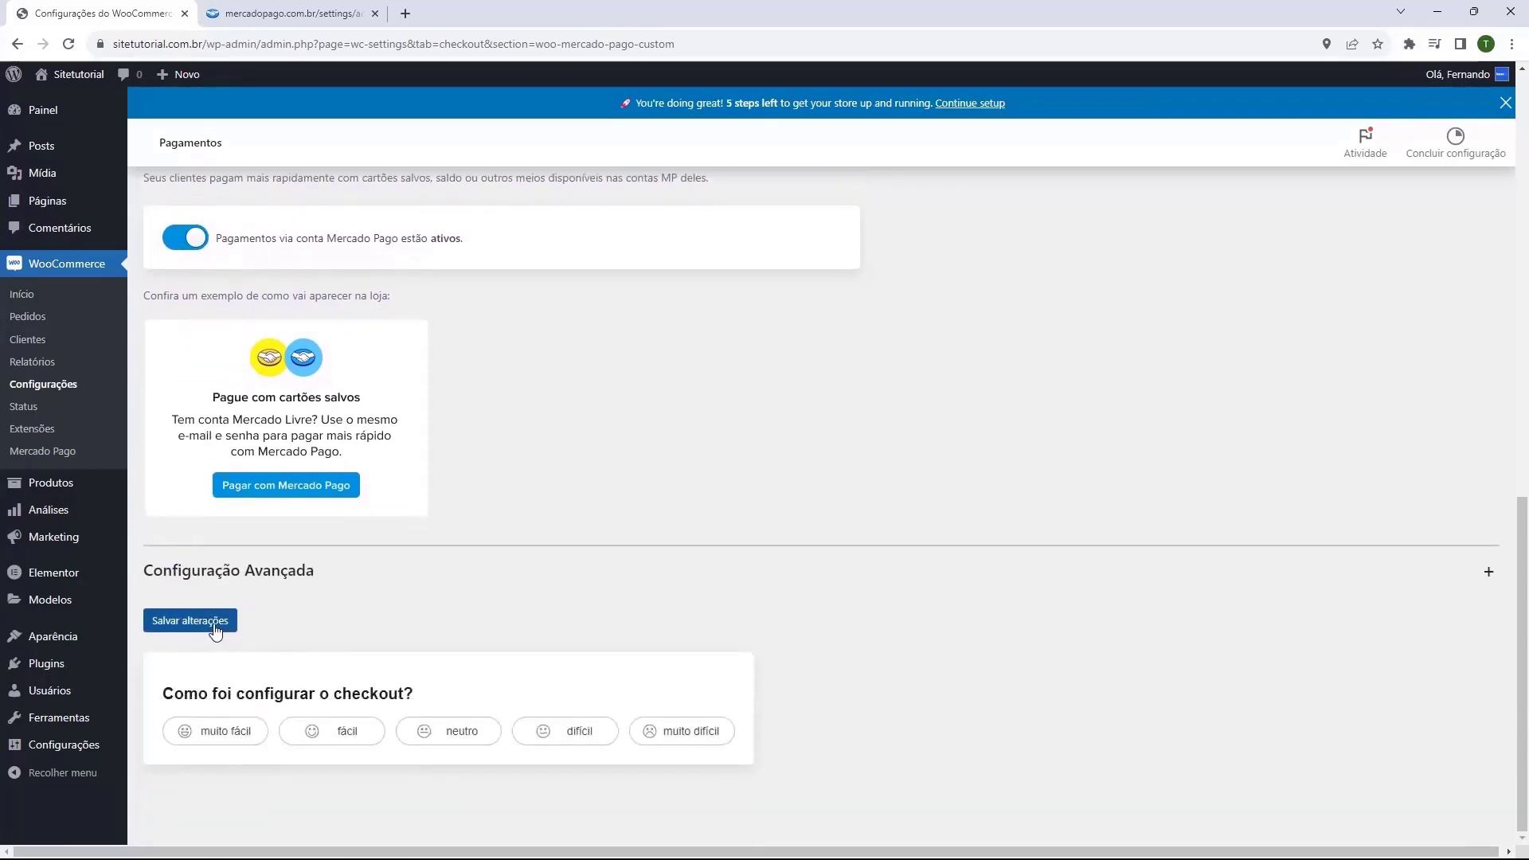
click(205, 626)
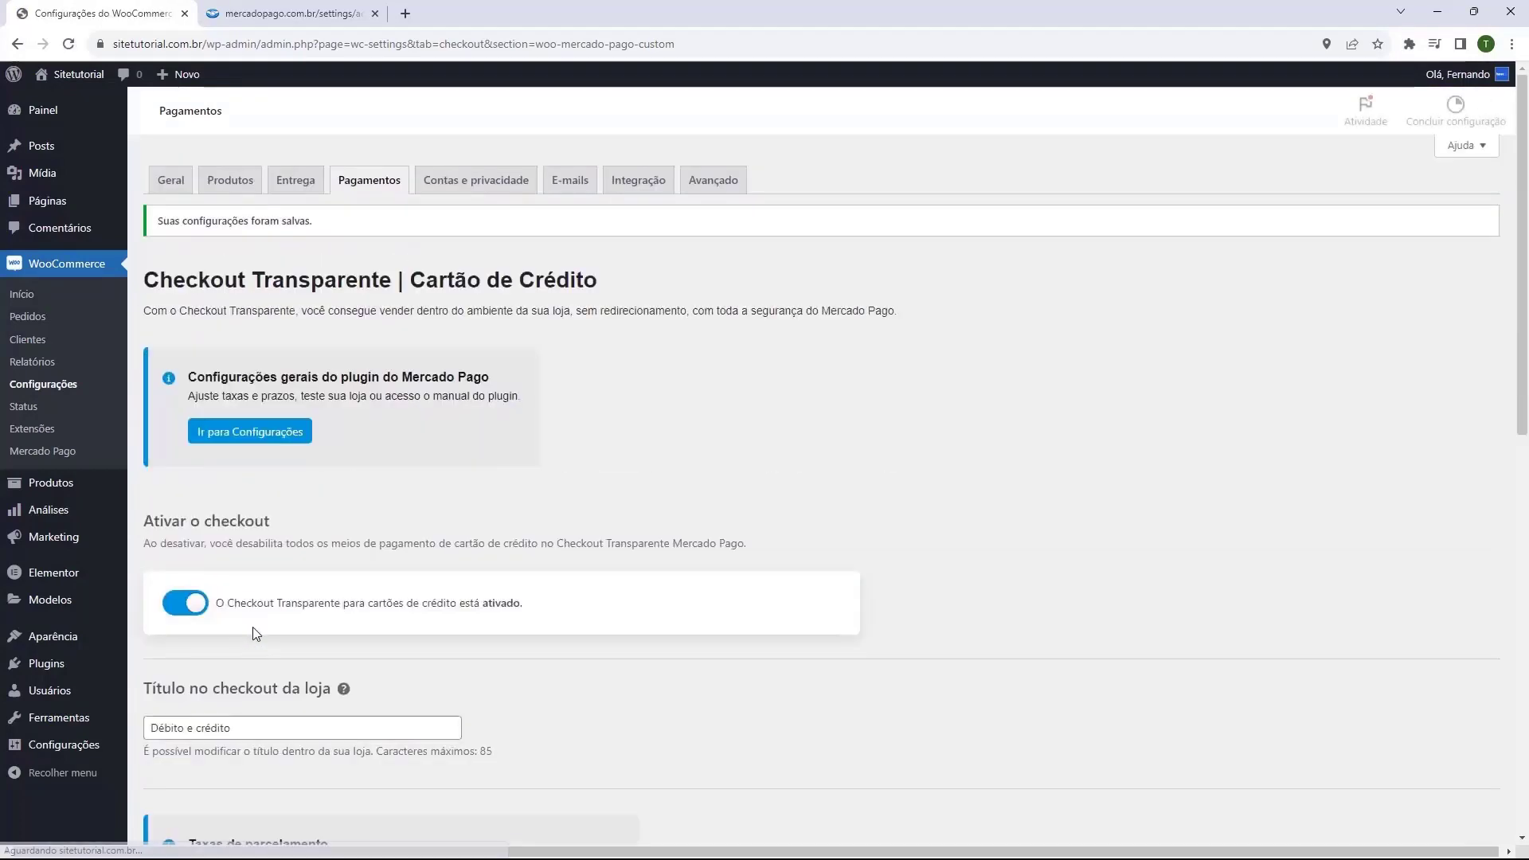
click(363, 216)
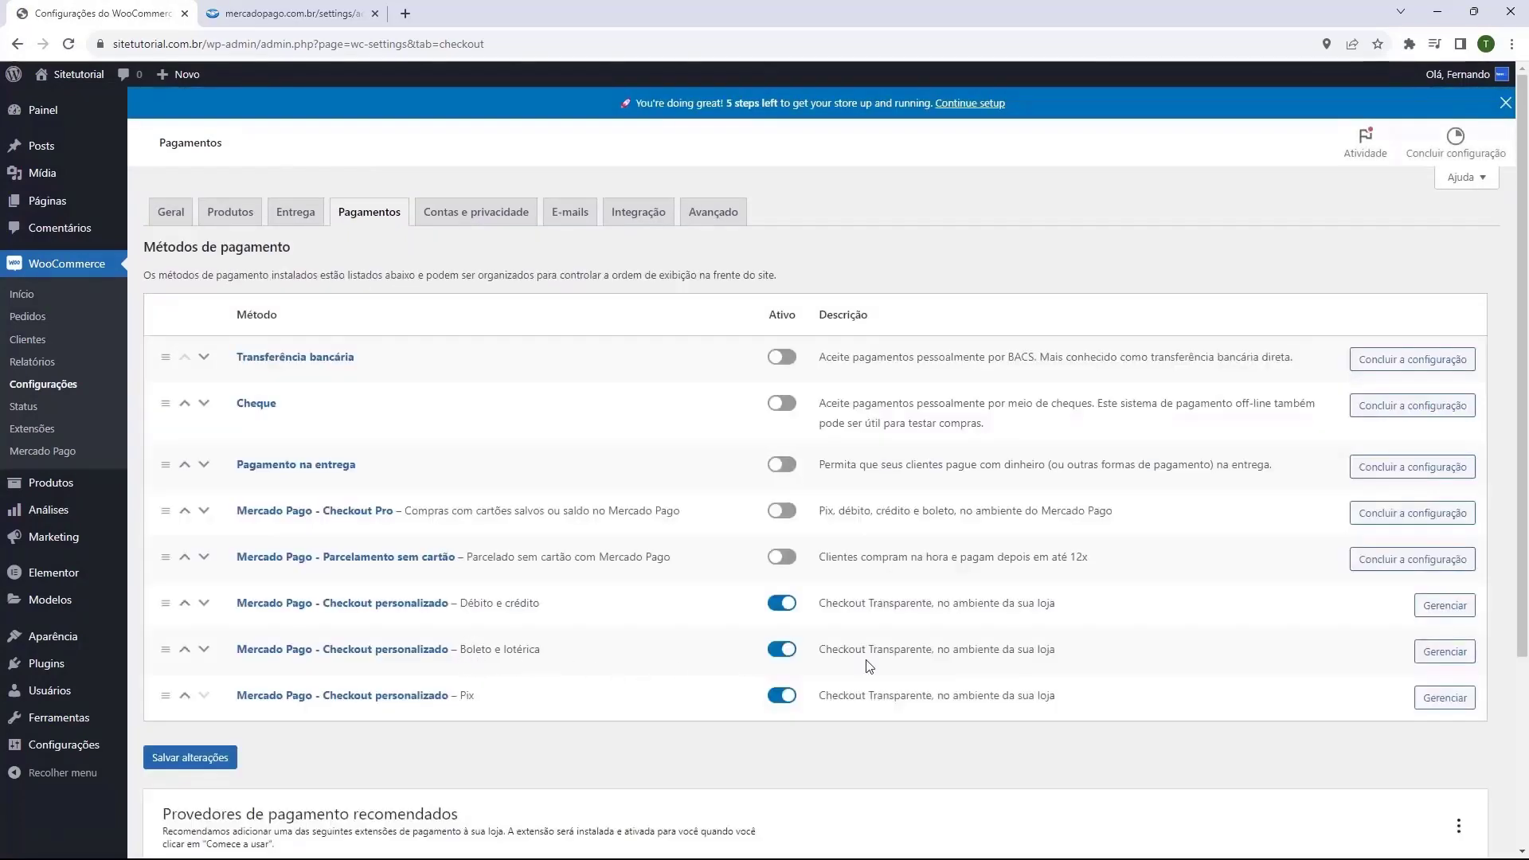
- Disable 'Pagamento na lotérica sem boleto' in the Boleto e lotérica checkout and save the settings
click(1444, 653)
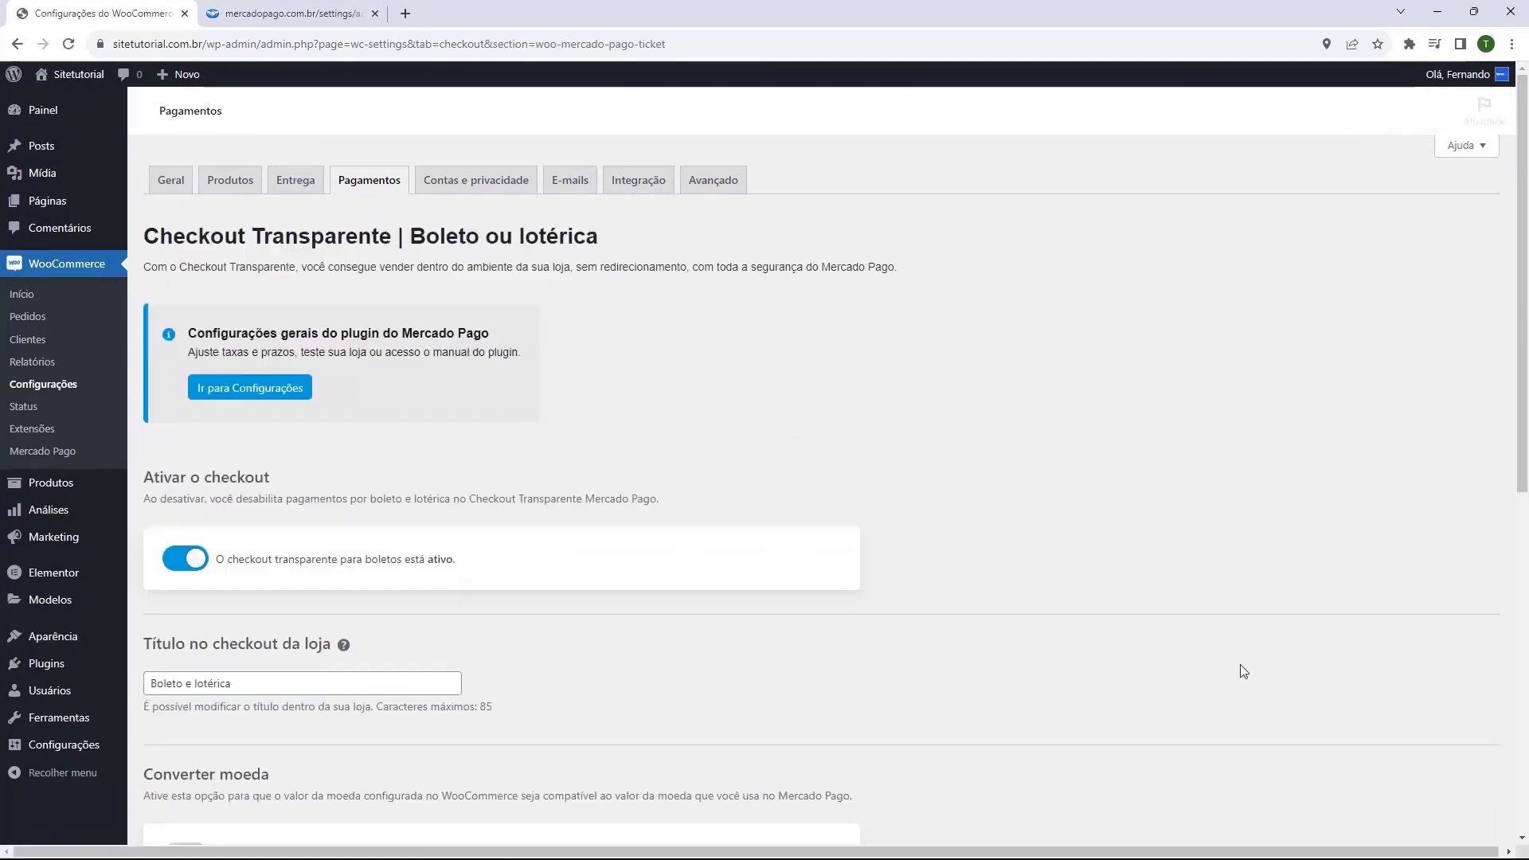
scroll(180, 433, down, 2)
scroll(180, 433, down, 3)
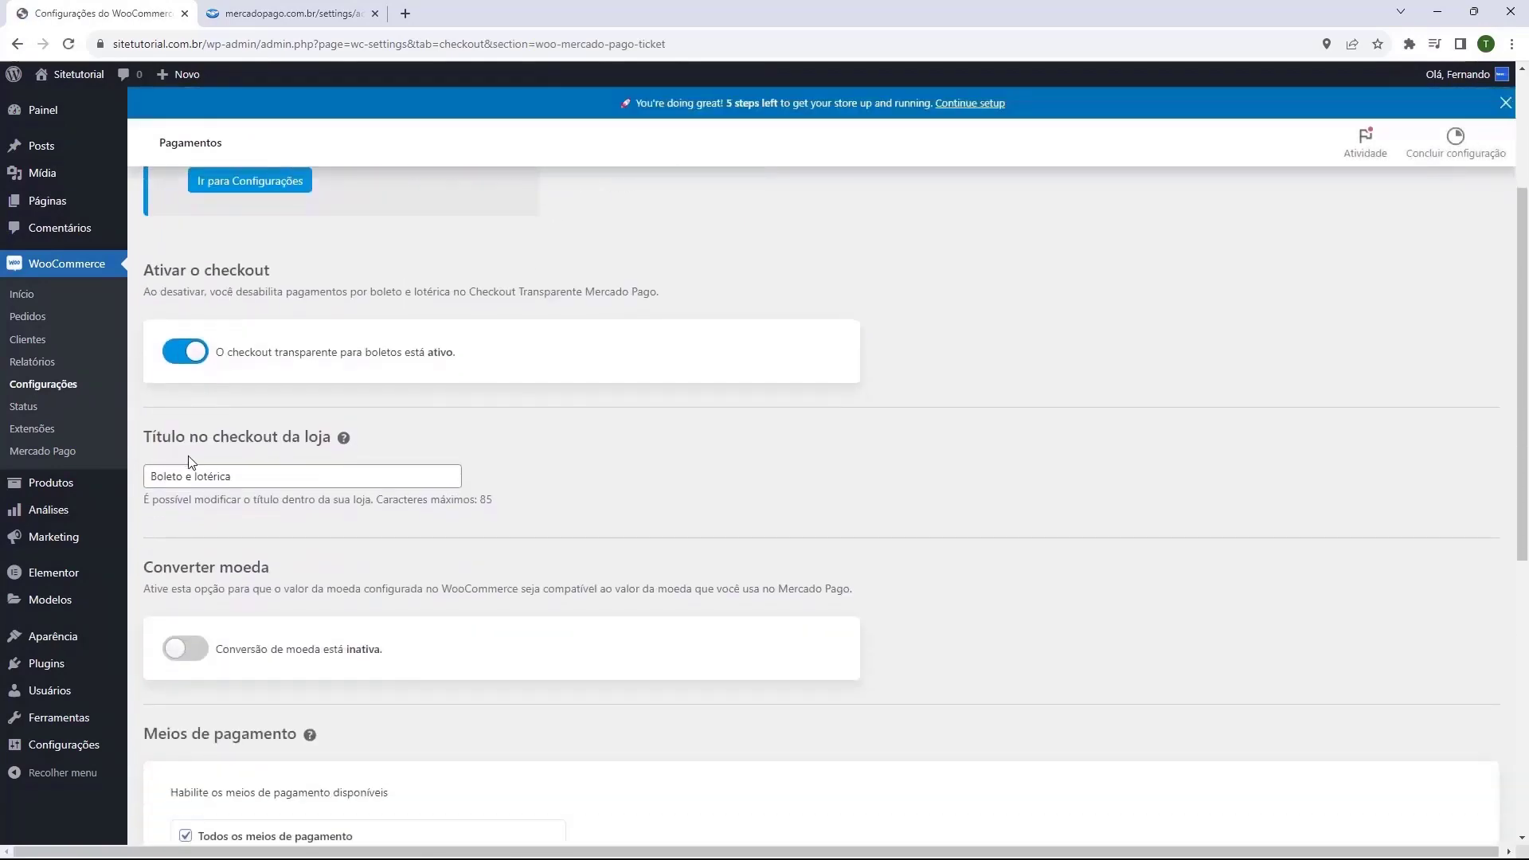
scroll(229, 426, down, 2)
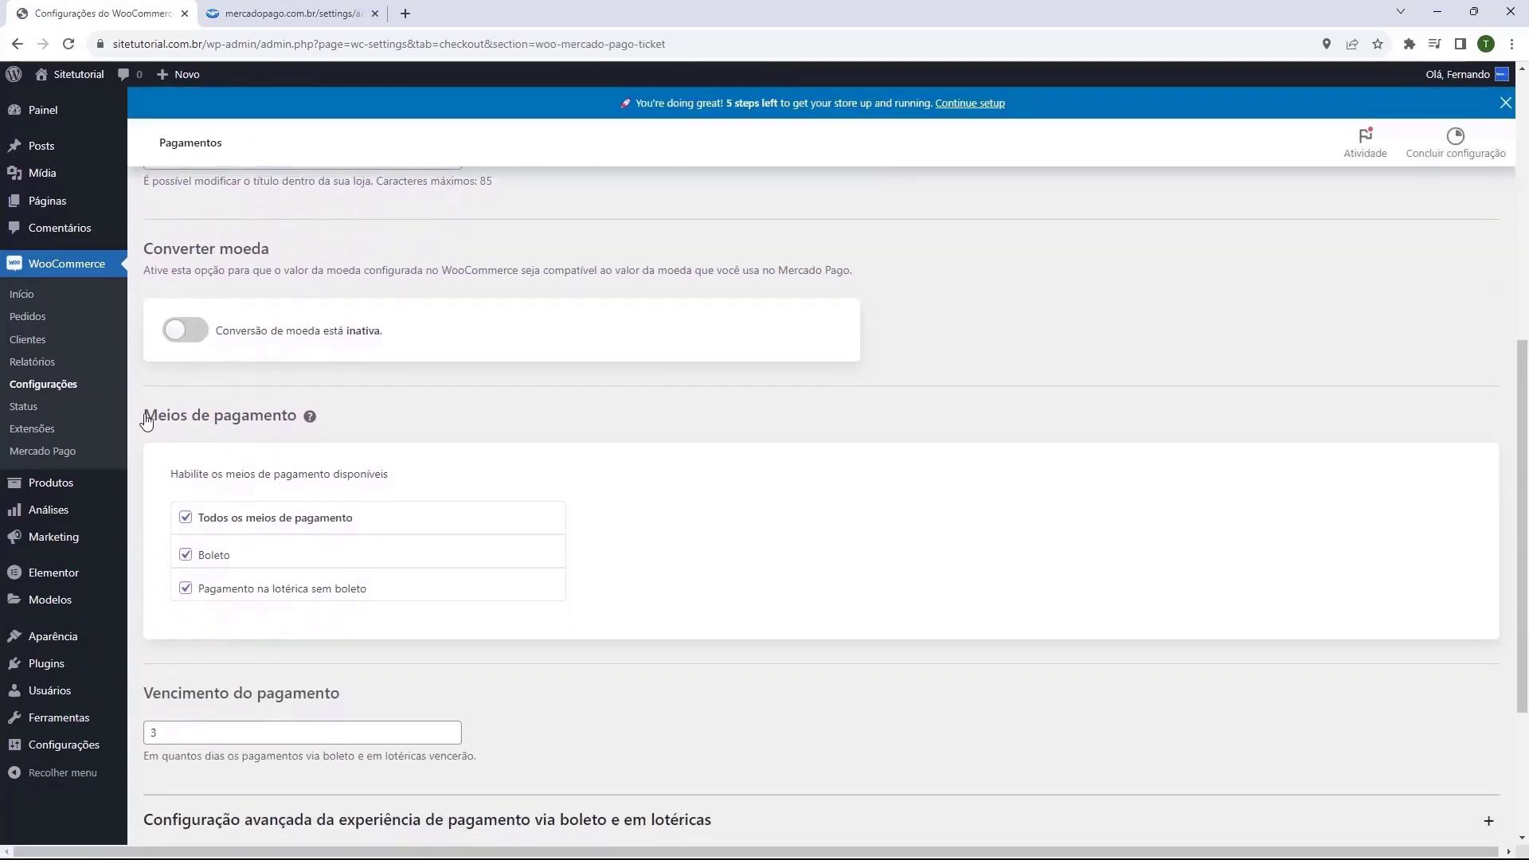
click(185, 589)
scroll(208, 566, down, 1)
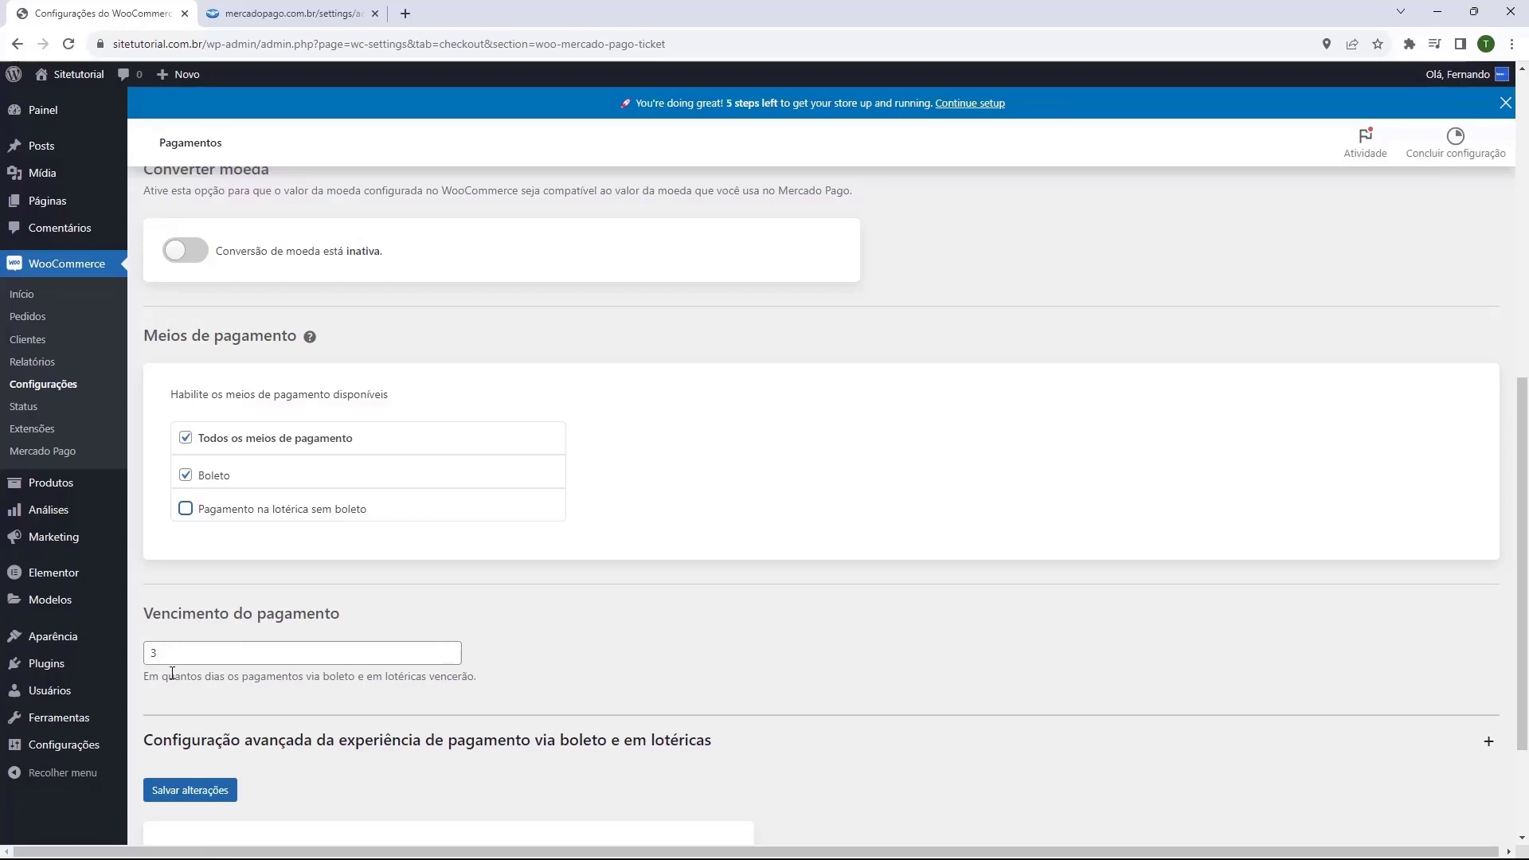
scroll(183, 558, down, 1)
scroll(212, 366, up, 2)
scroll(250, 484, down, 3)
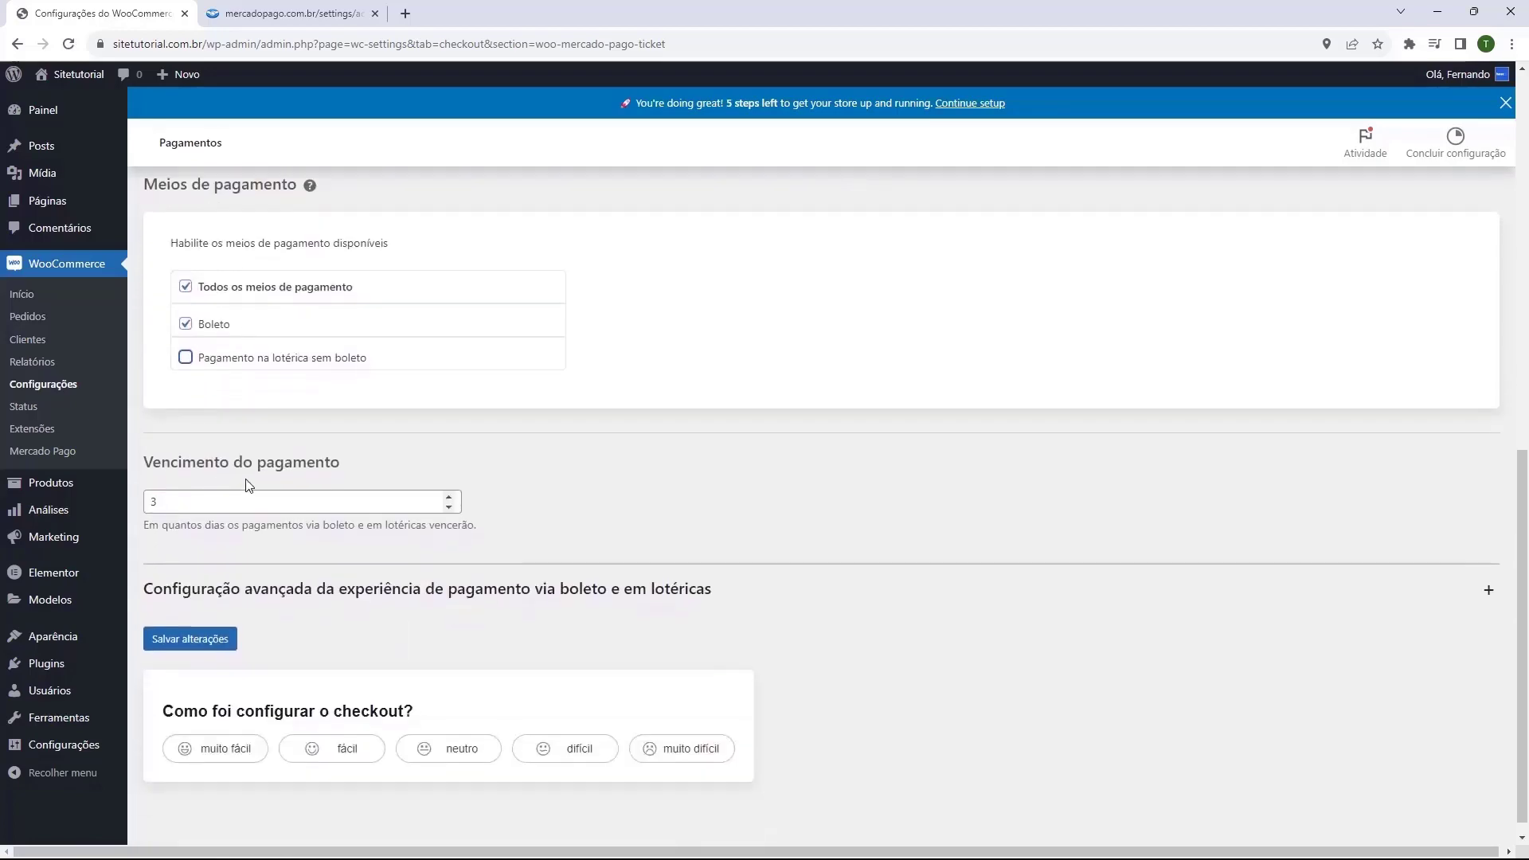
click(188, 622)
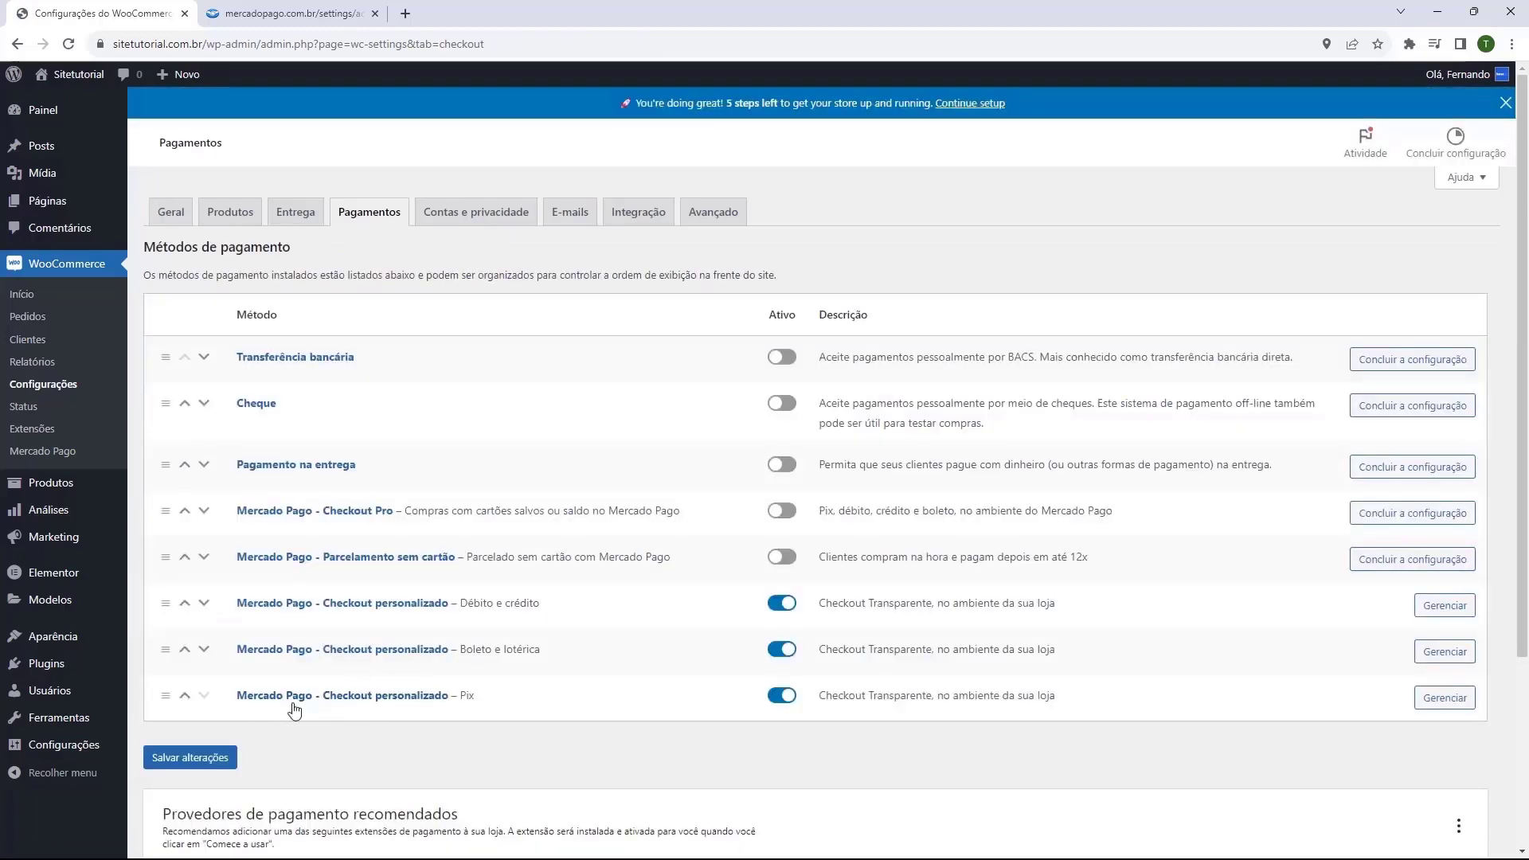
- Keep the Pix payment expiry at 30 minutos (recomendado) and save the Pix checkout settings
click(1445, 698)
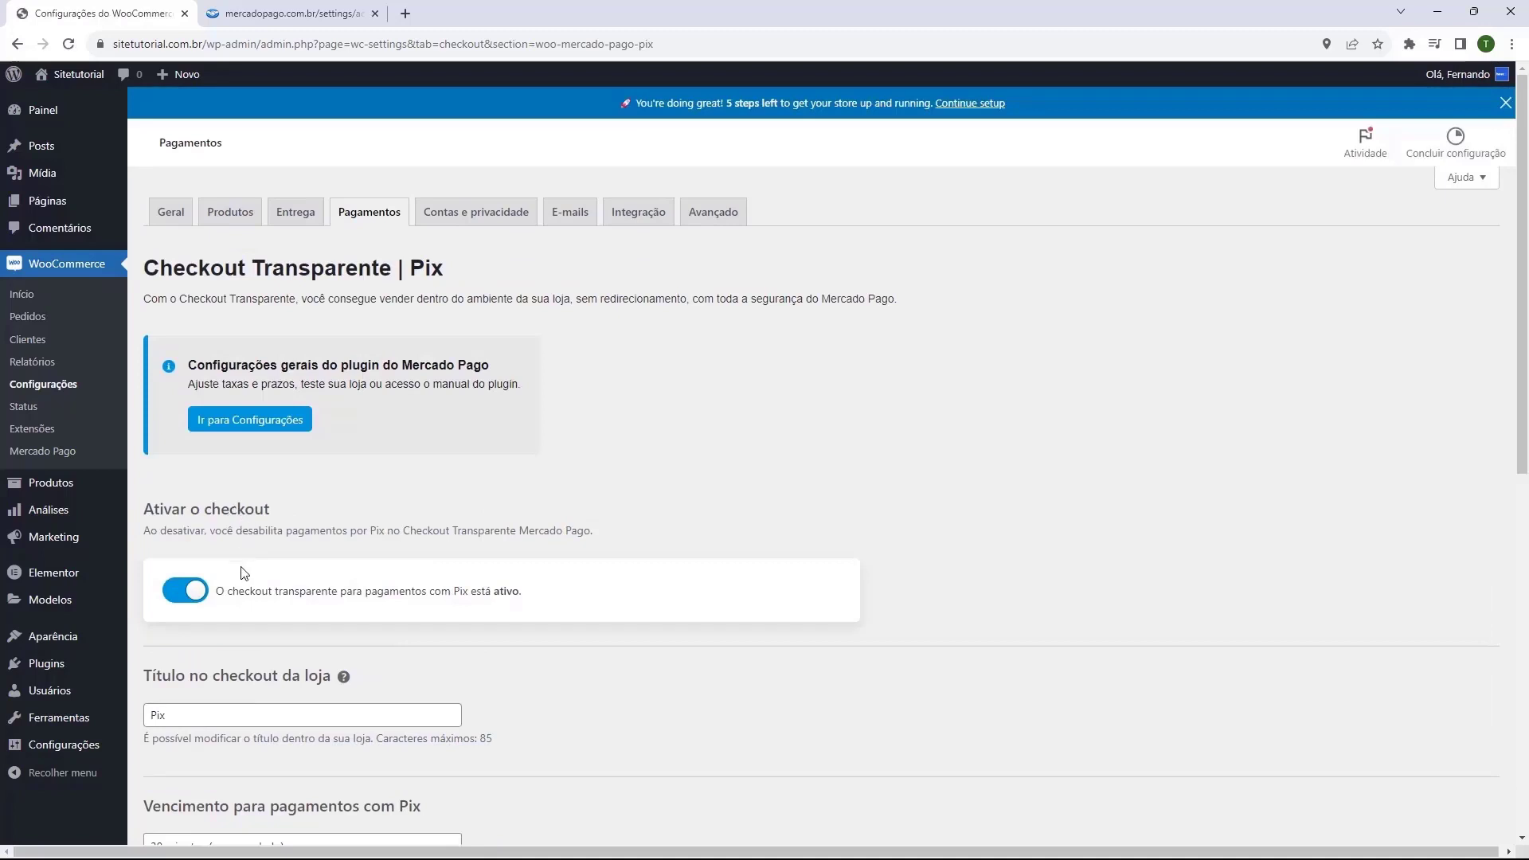
scroll(243, 573, down, 3)
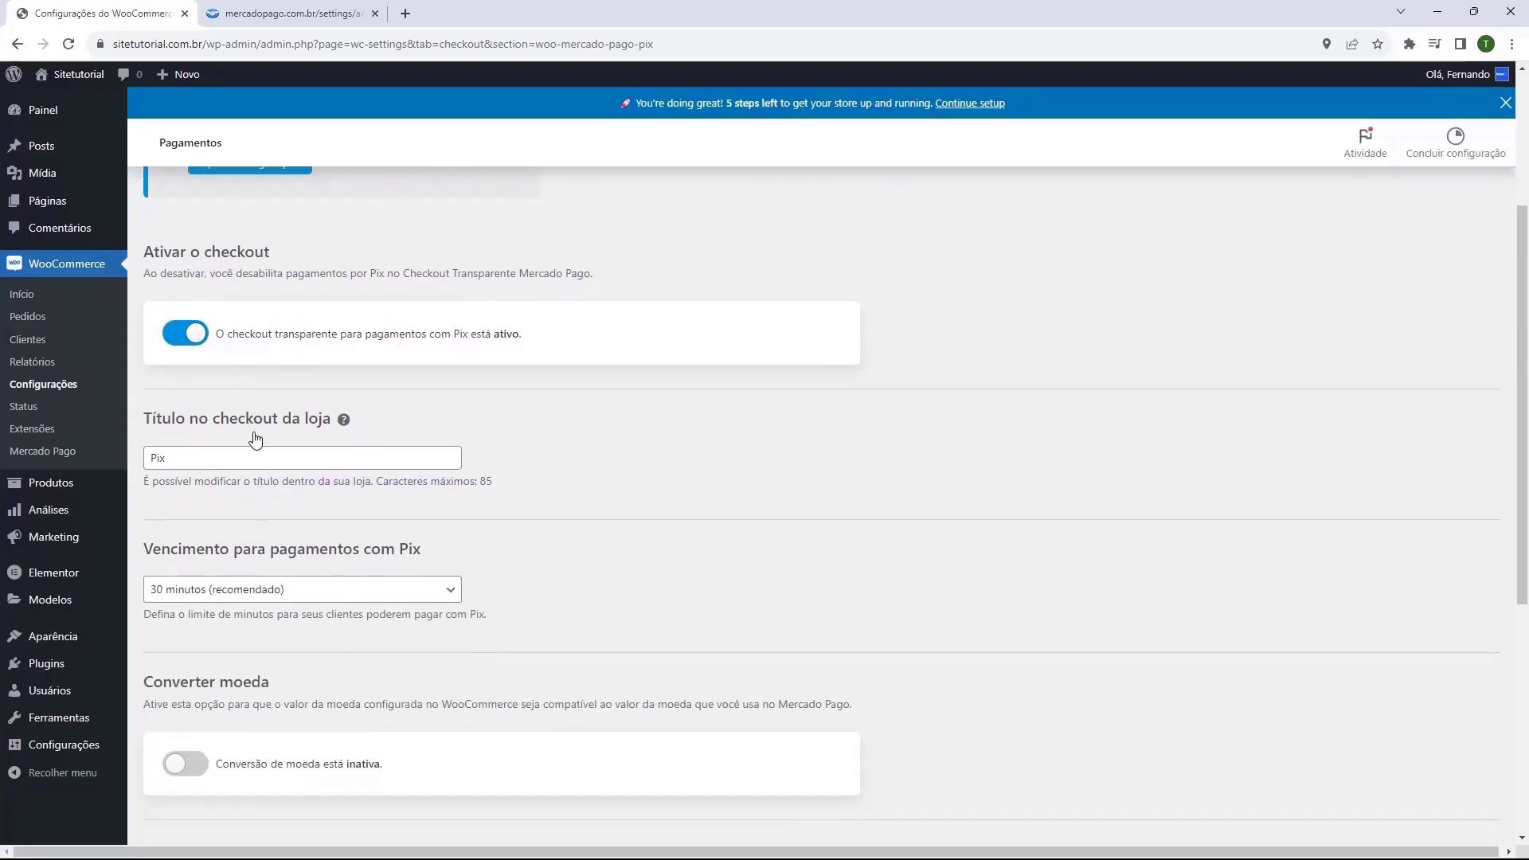
scroll(255, 439, down, 1)
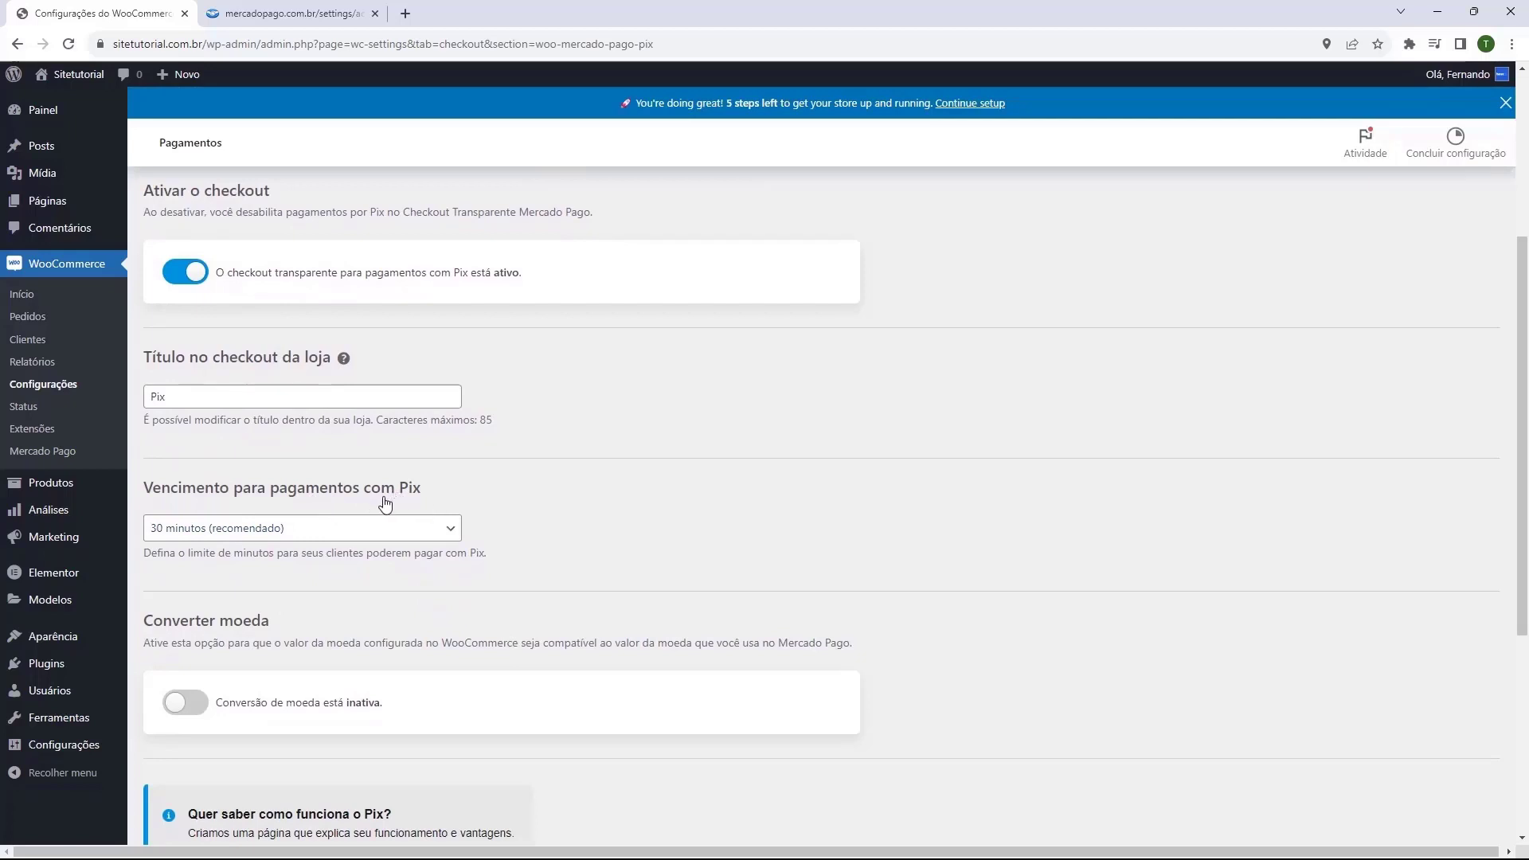
click(337, 526)
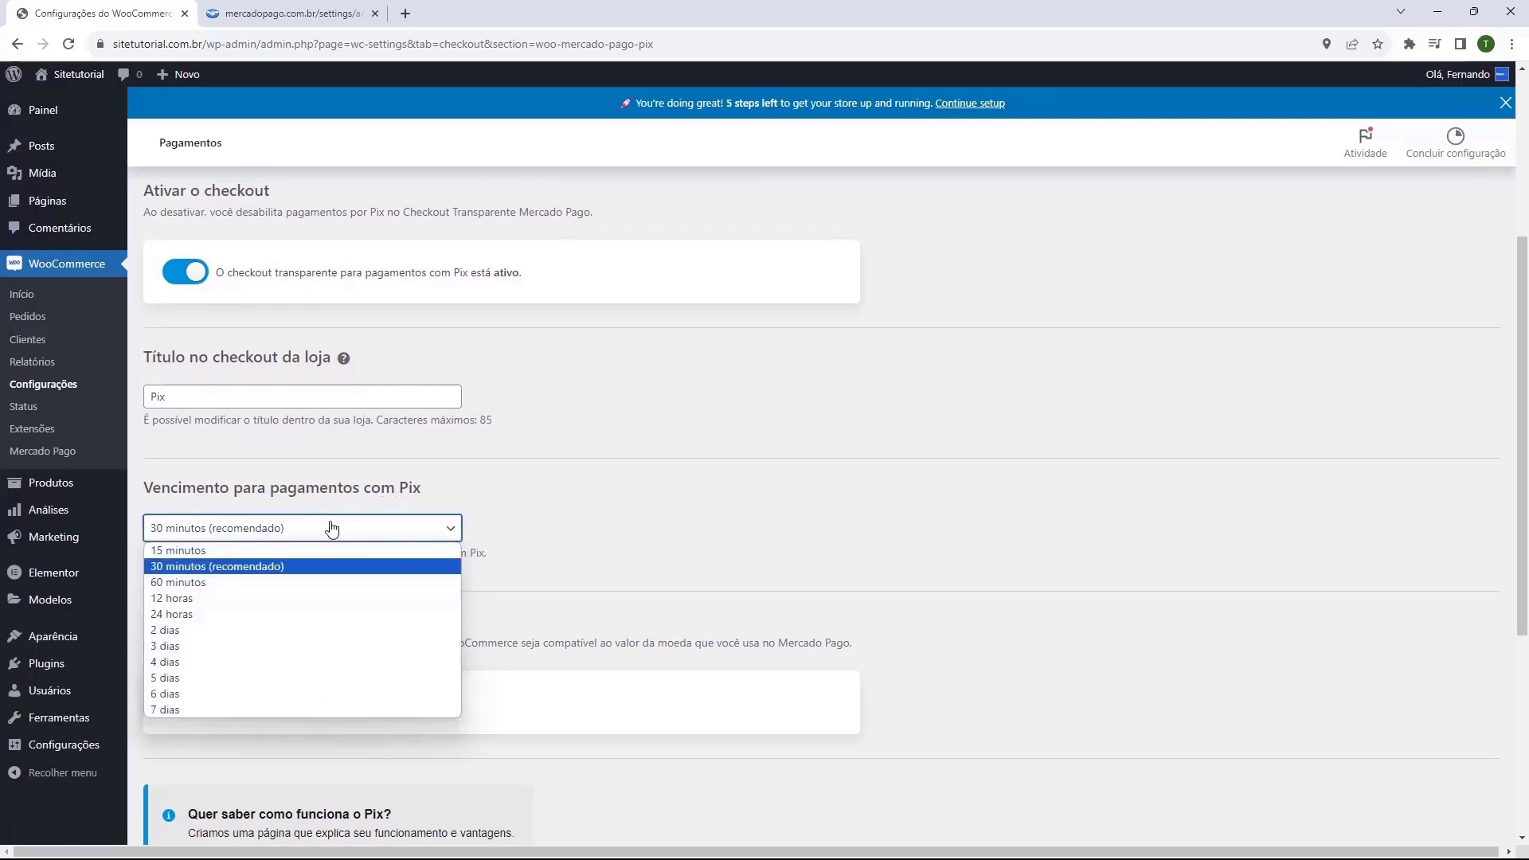
click(277, 531)
scroll(276, 531, down, 5)
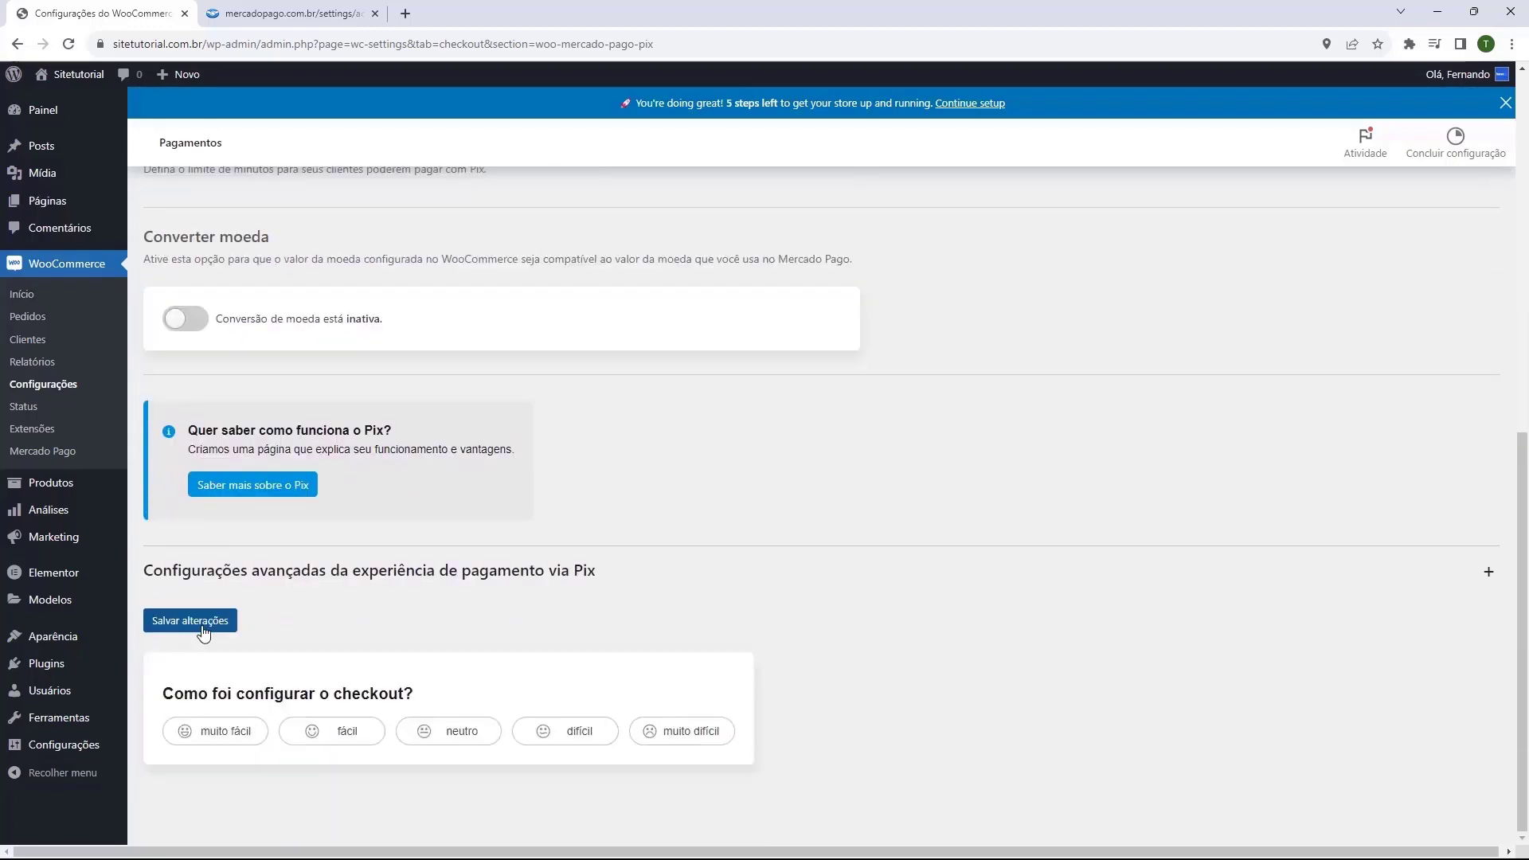
click(209, 630)
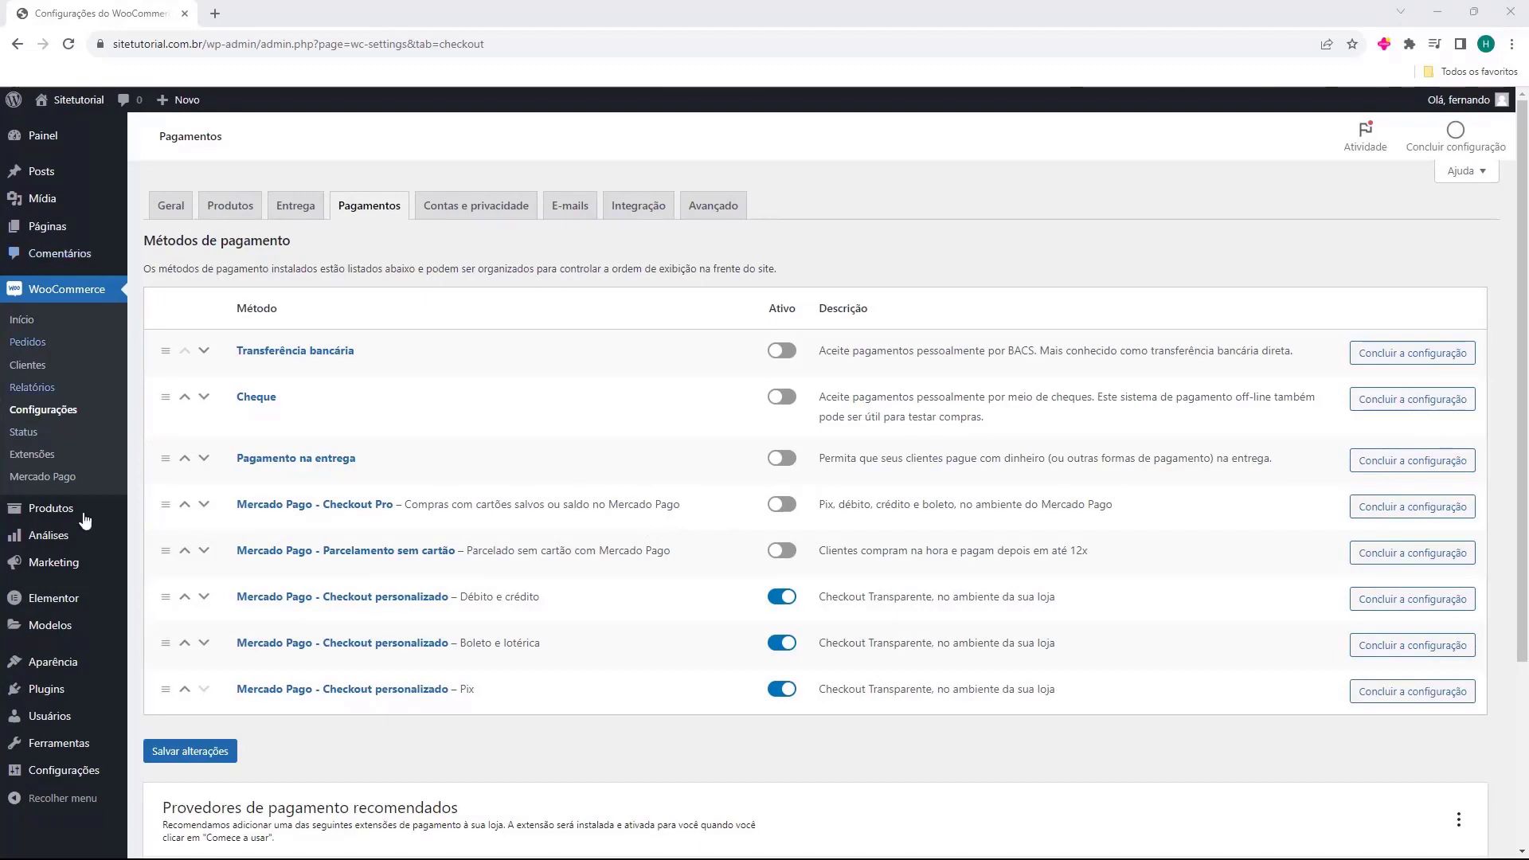
- Open the Aparência themes page from the admin sidebar
mouse_move(26, 672)
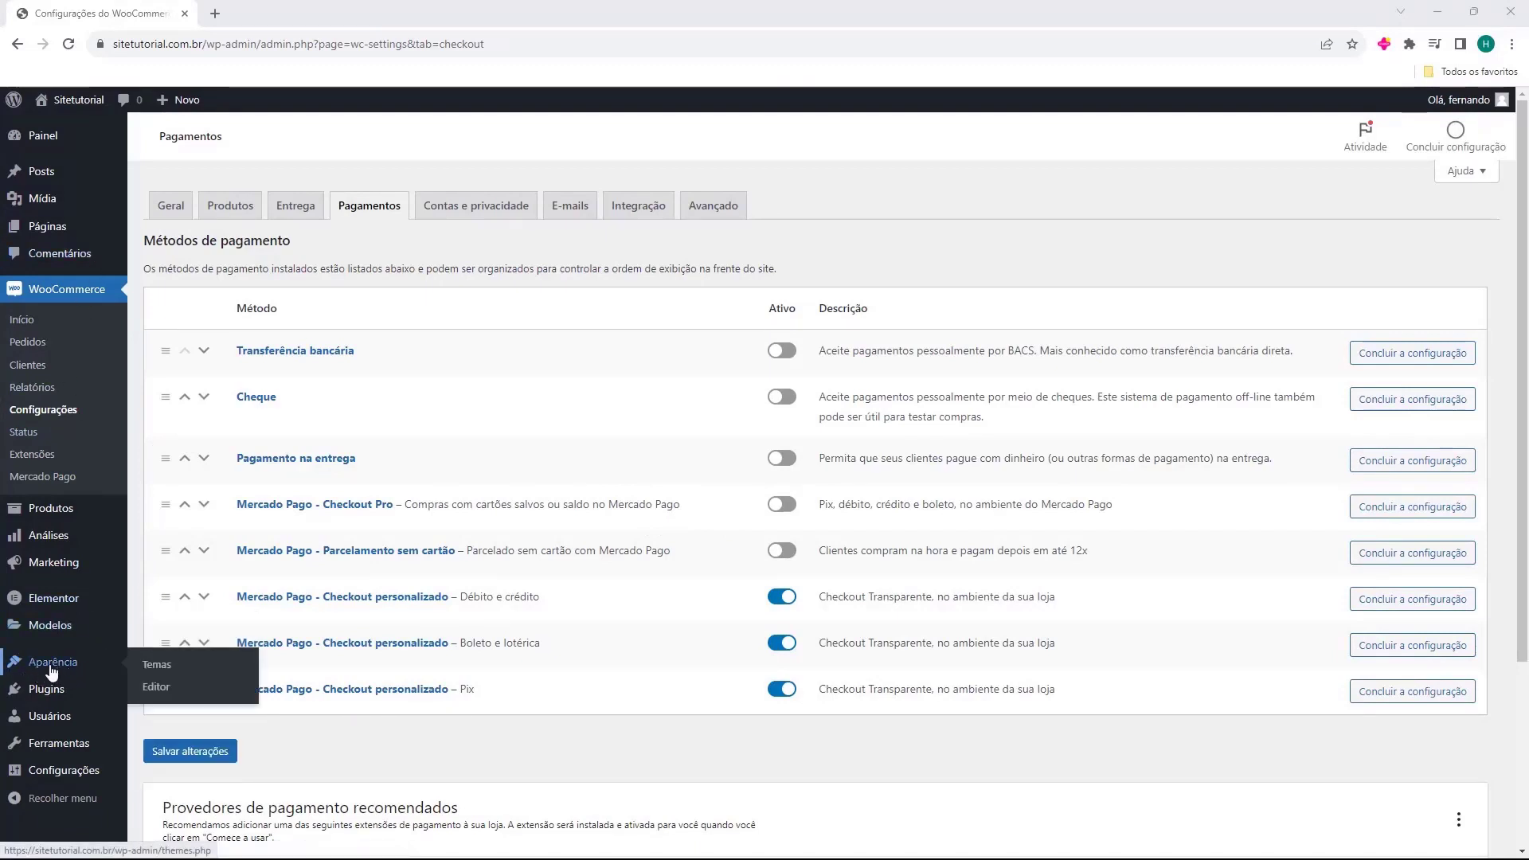
click(50, 671)
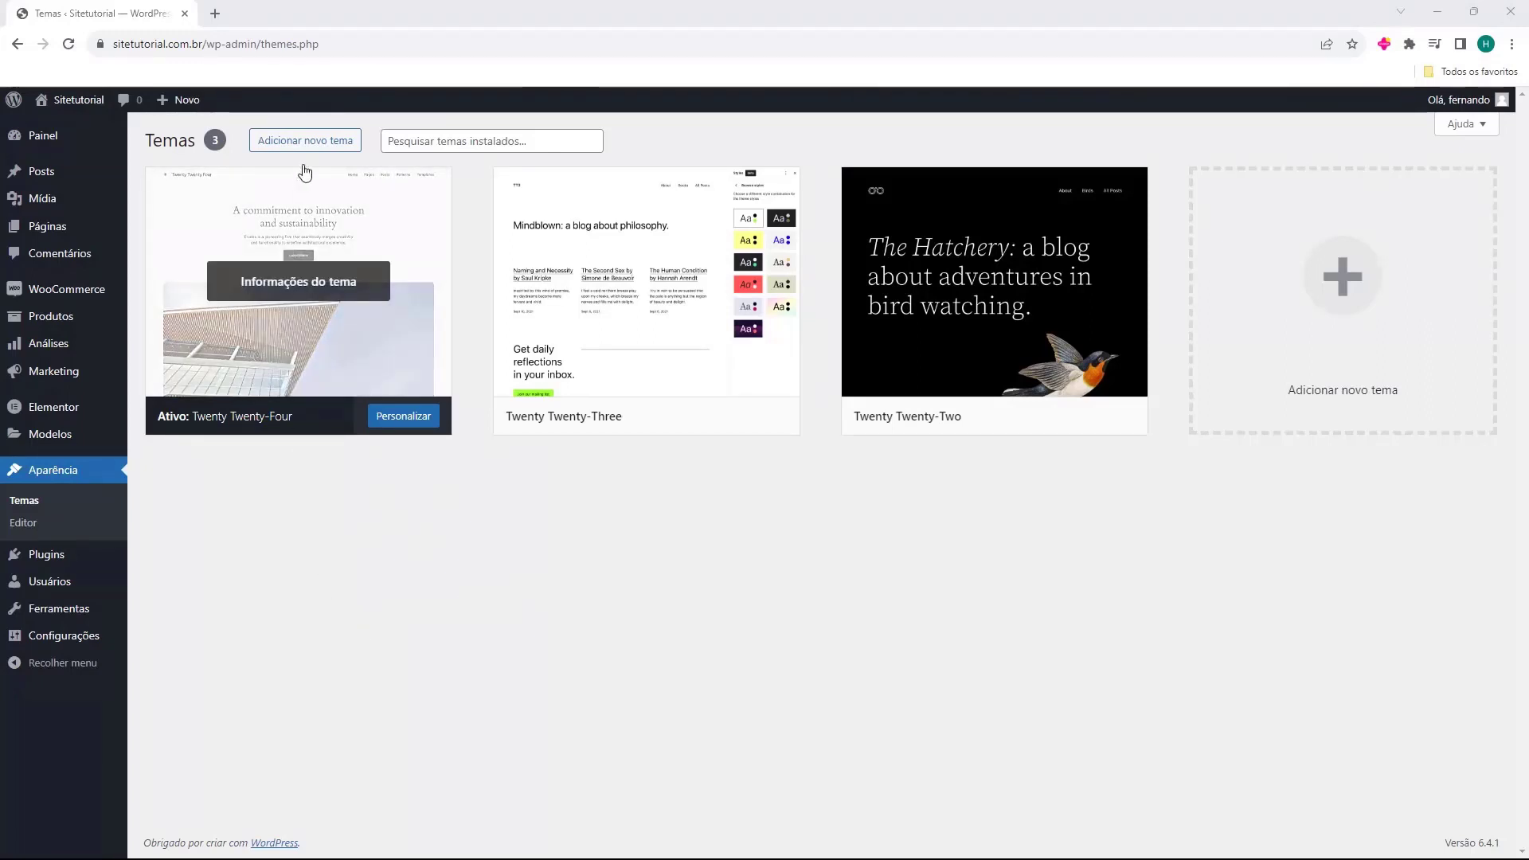
click(302, 155)
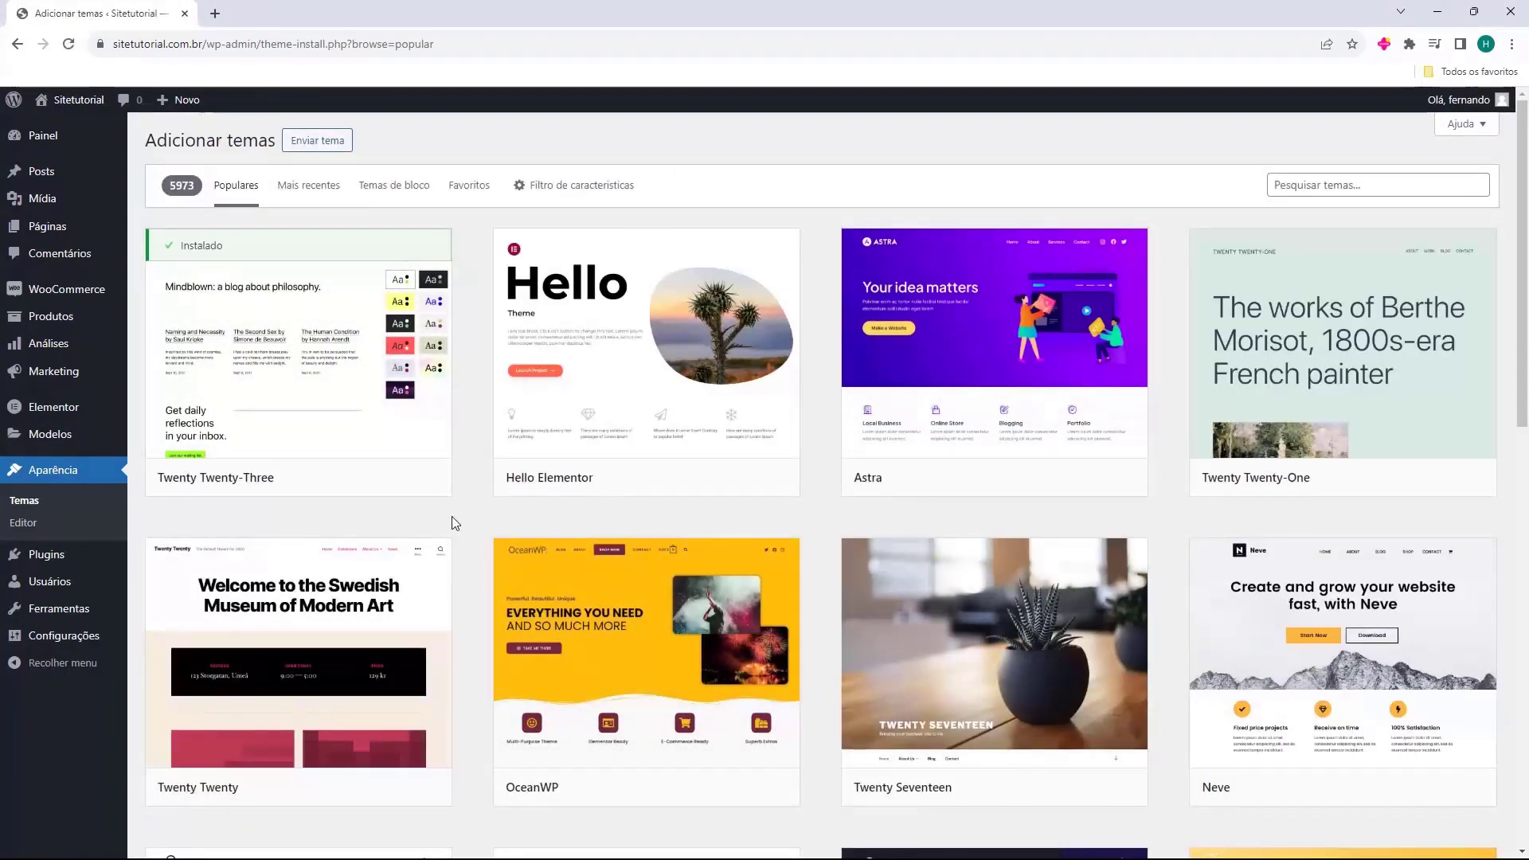
mouse_move(890, 505)
scroll(816, 470, down, 14)
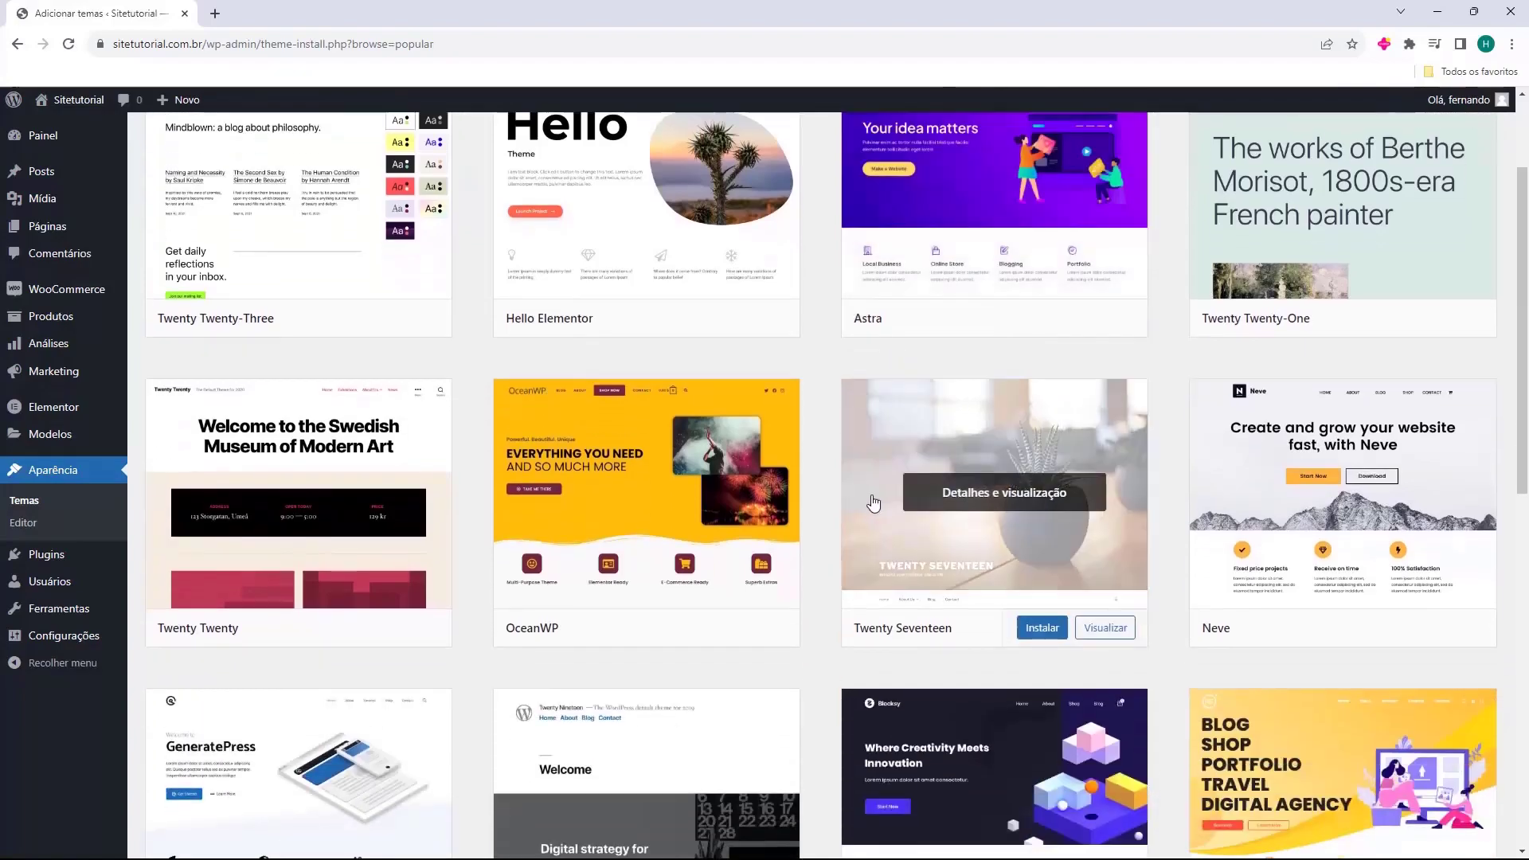
scroll(800, 473, up, 14)
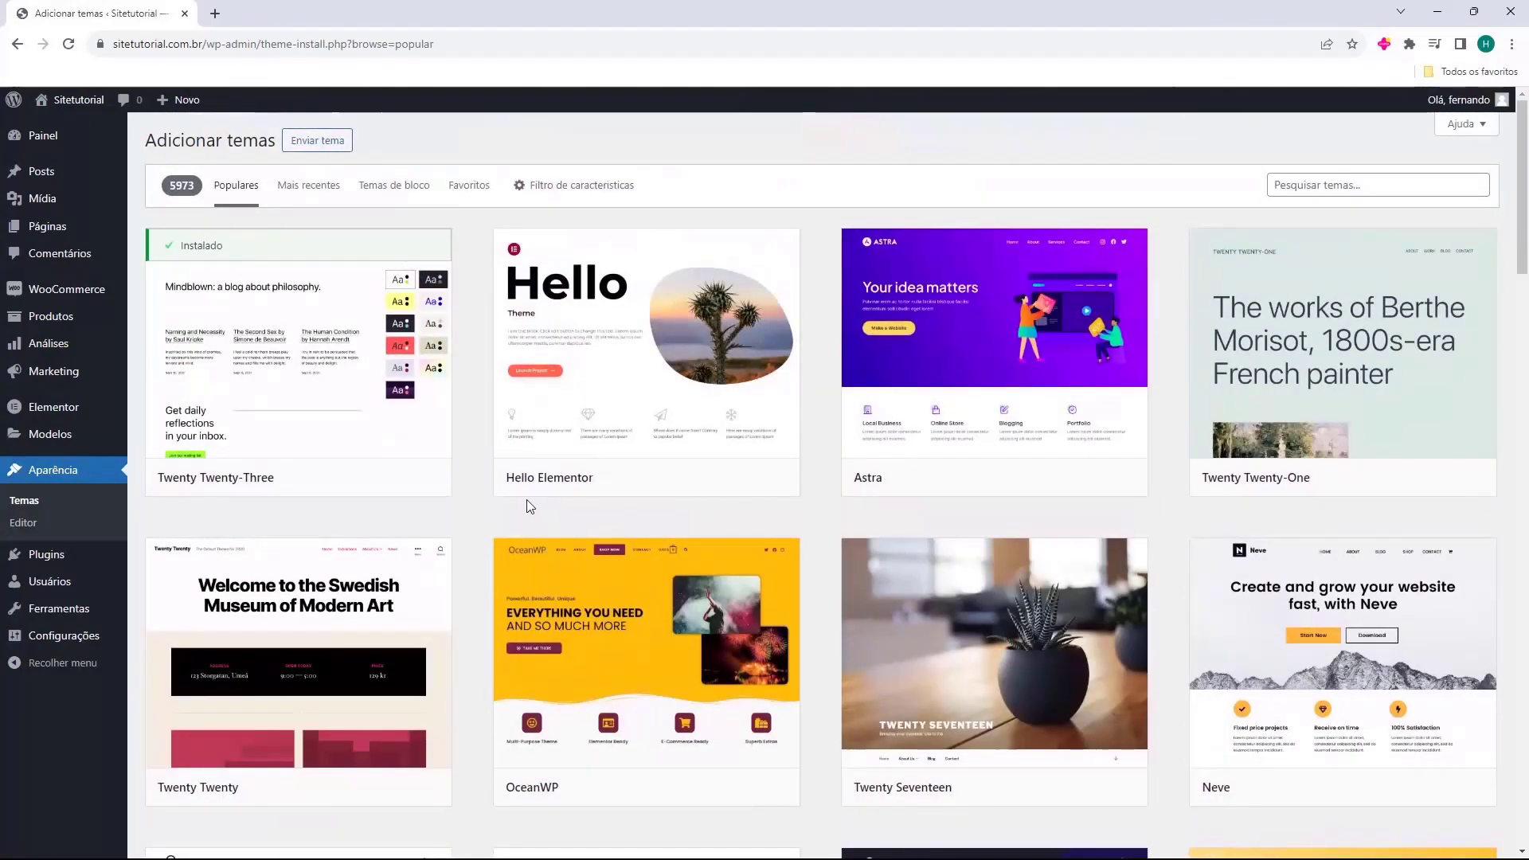
mouse_move(584, 704)
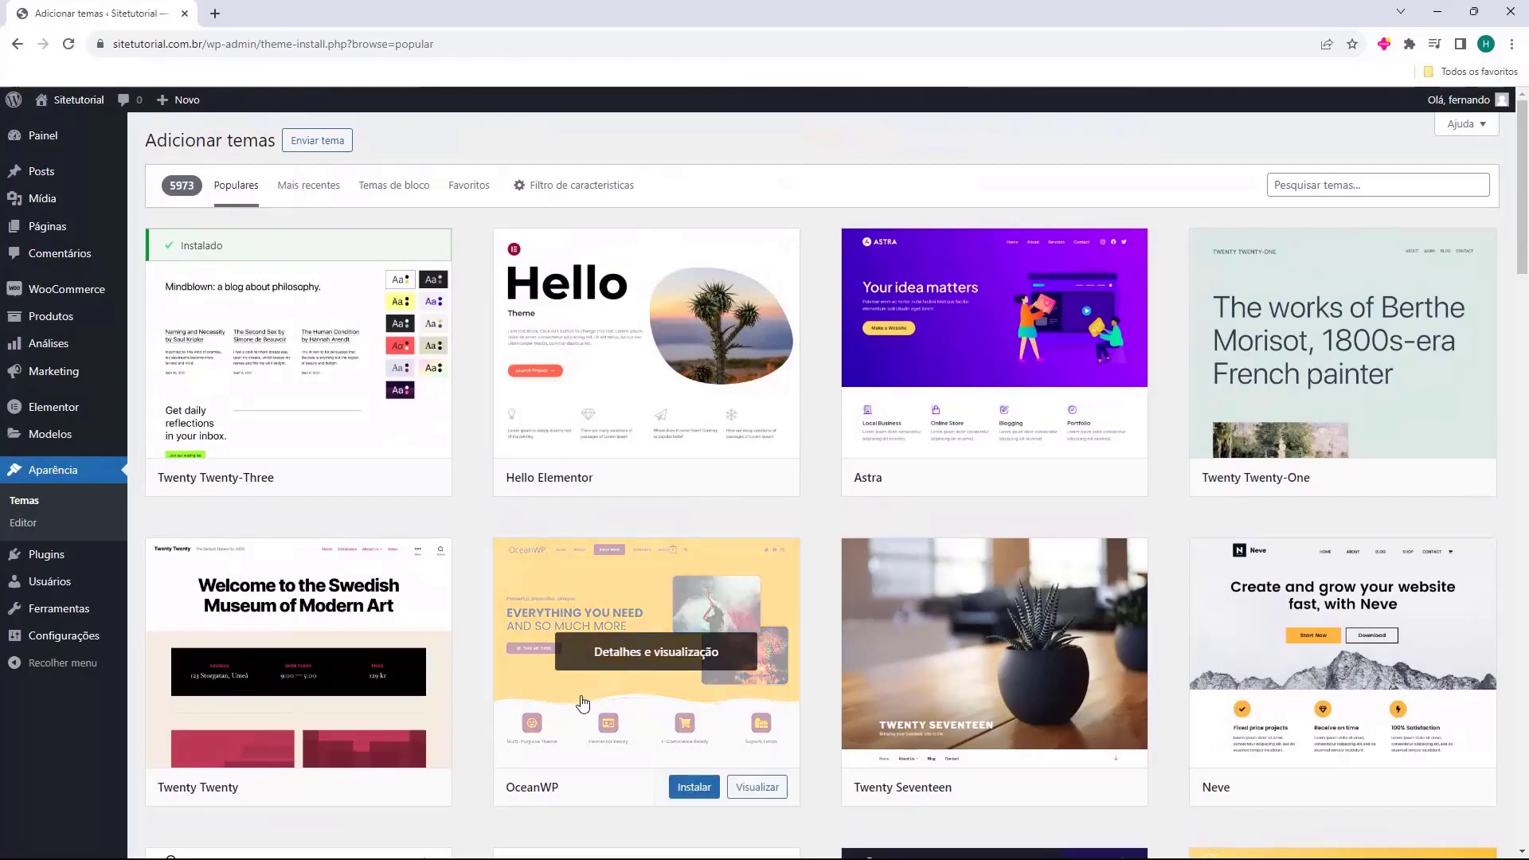
scroll(687, 389, down, 1)
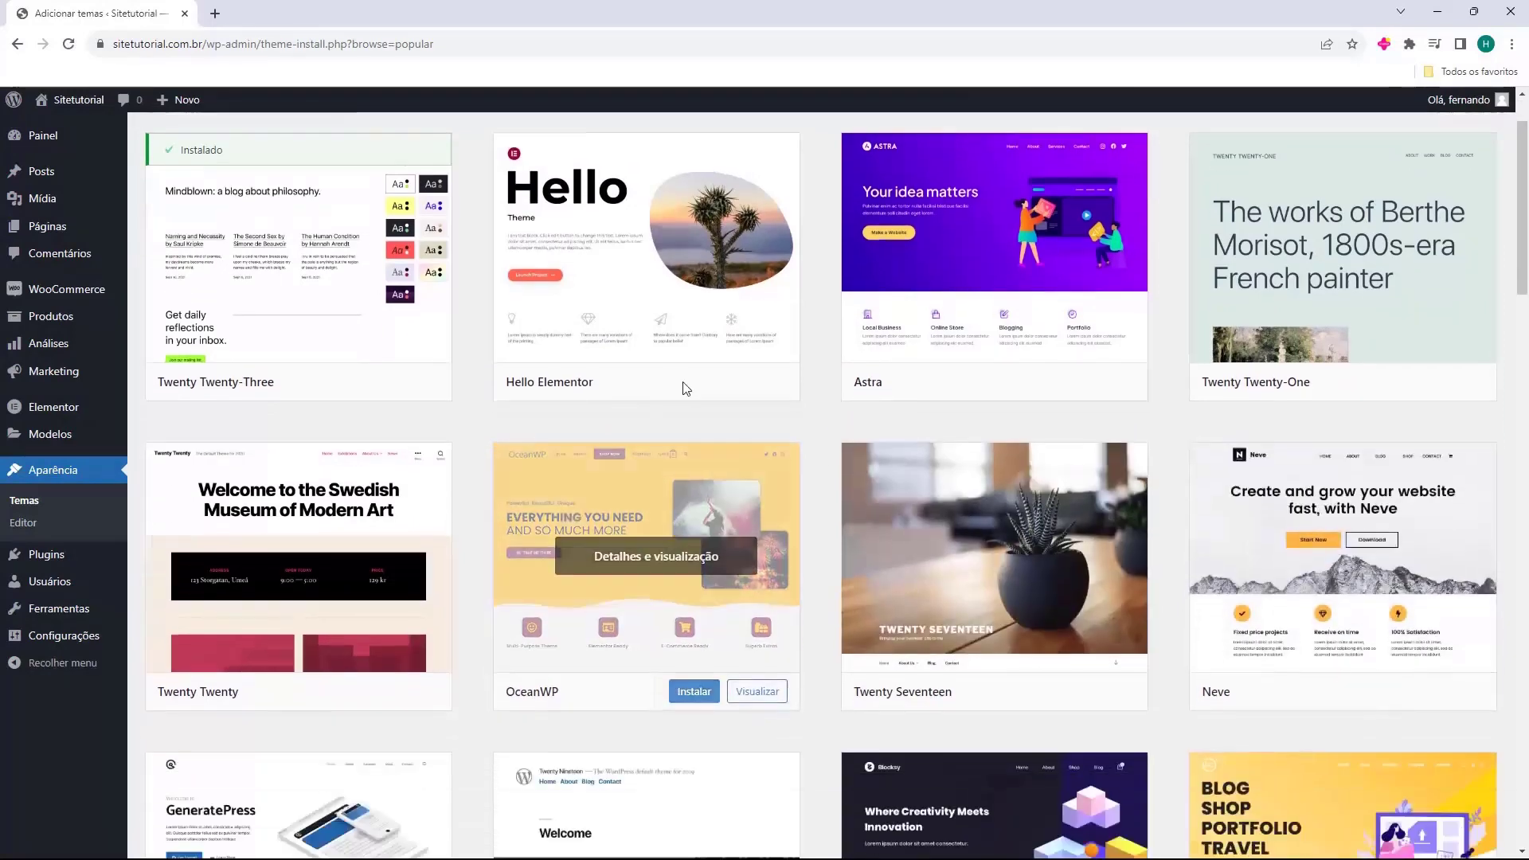
scroll(809, 396, down, 3)
scroll(809, 403, down, 2)
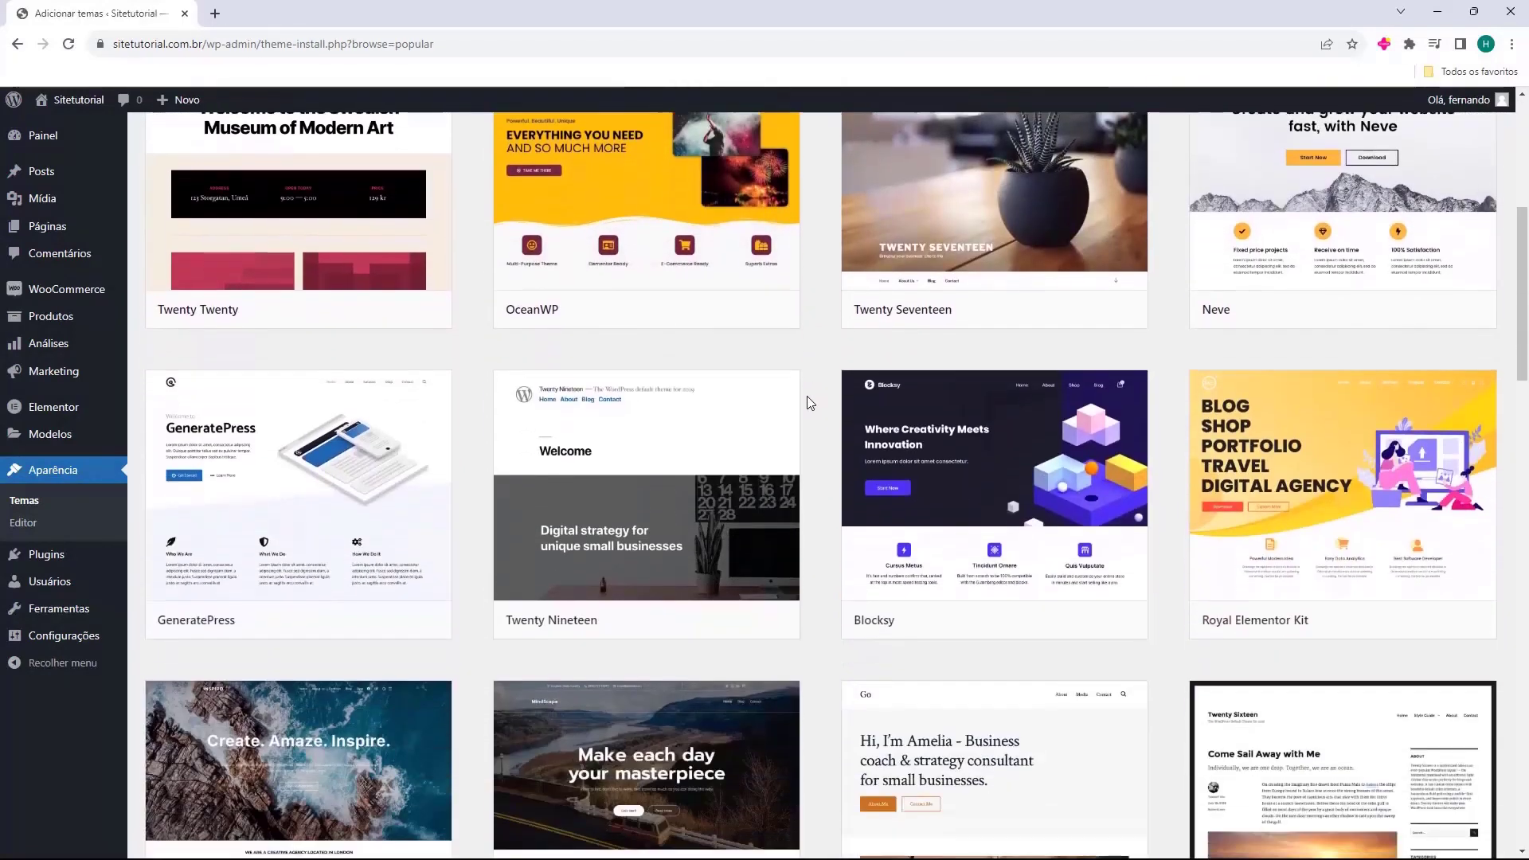
scroll(809, 403, down, 3)
scroll(558, 550, down, 3)
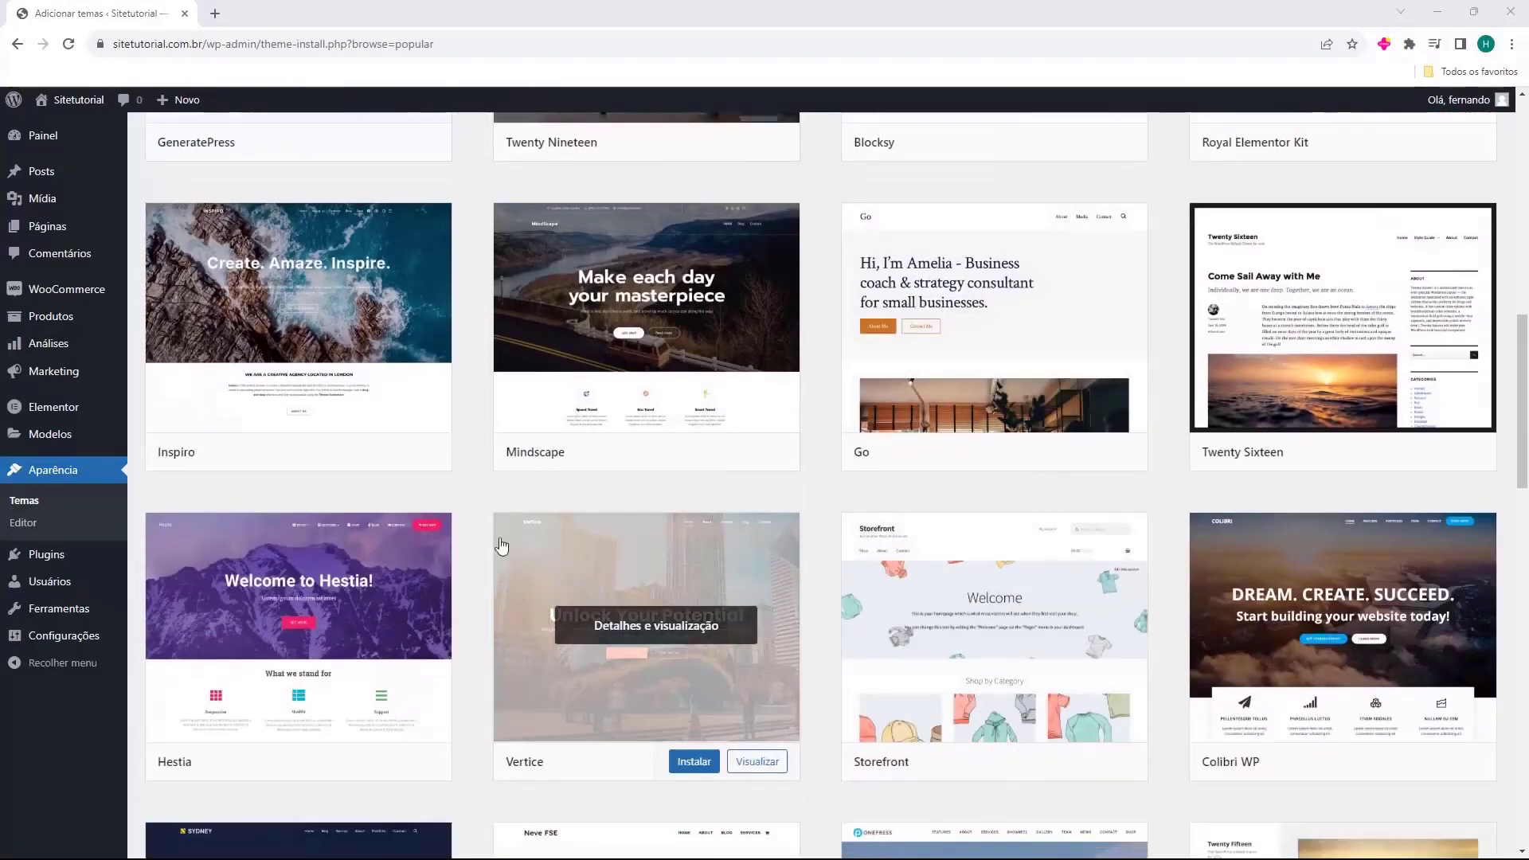
scroll(797, 422, down, 7)
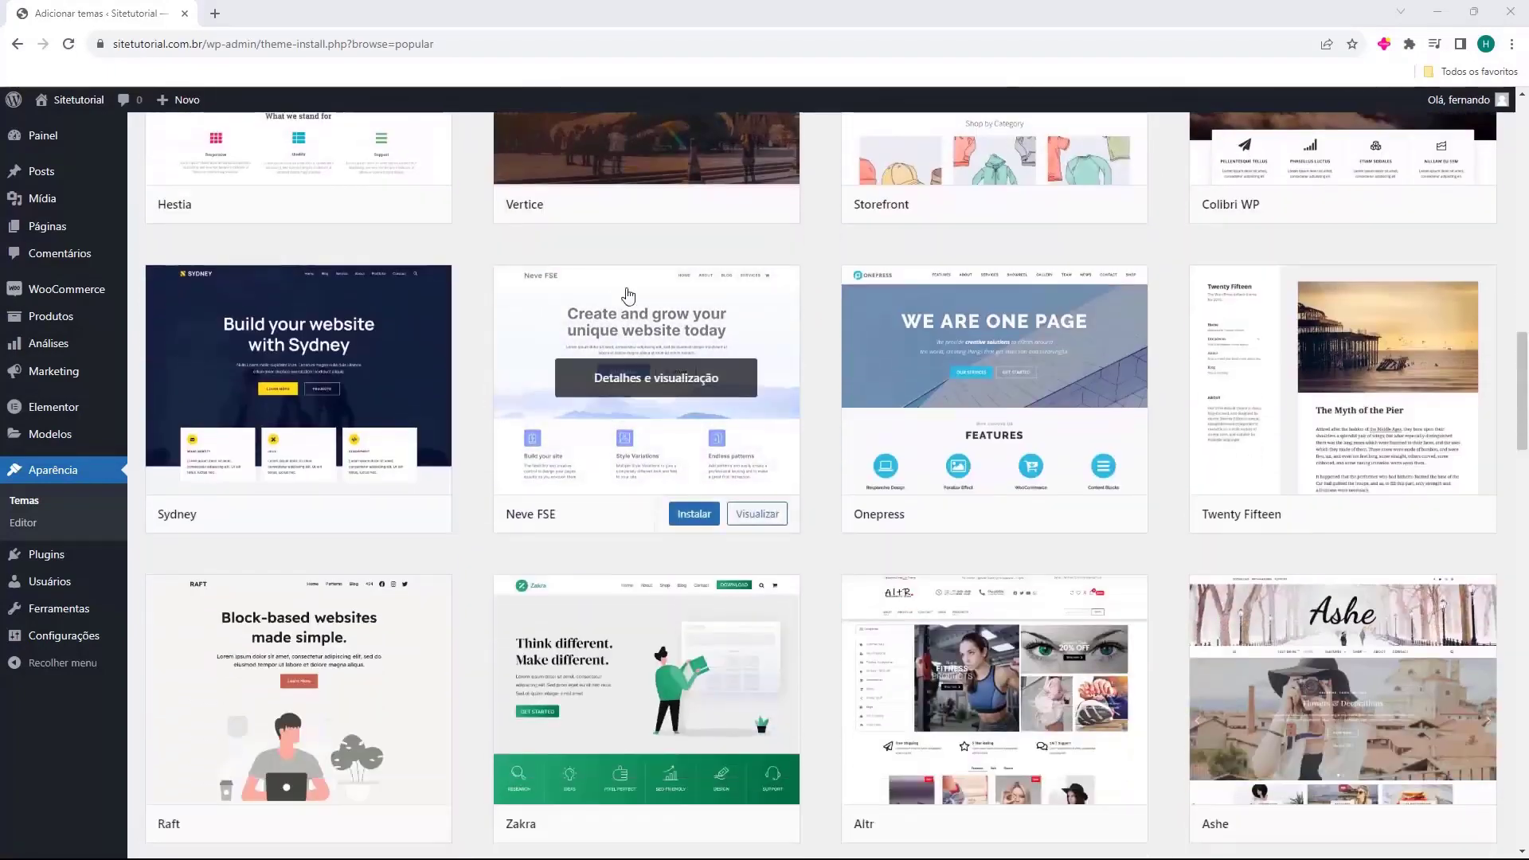
scroll(628, 296, down, 3)
scroll(234, 464, down, 3)
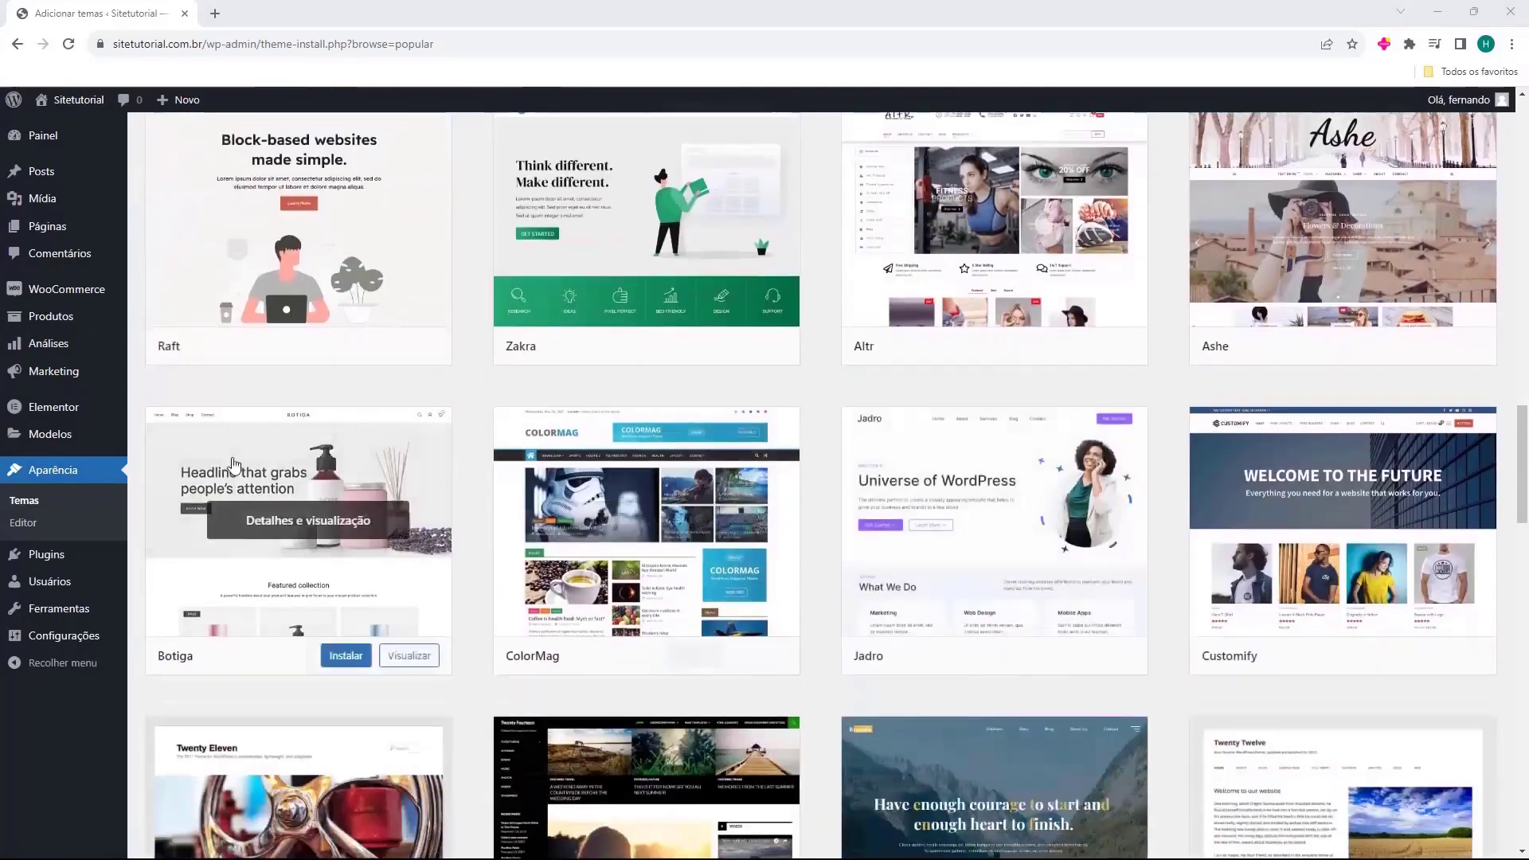
scroll(1299, 344, down, 6)
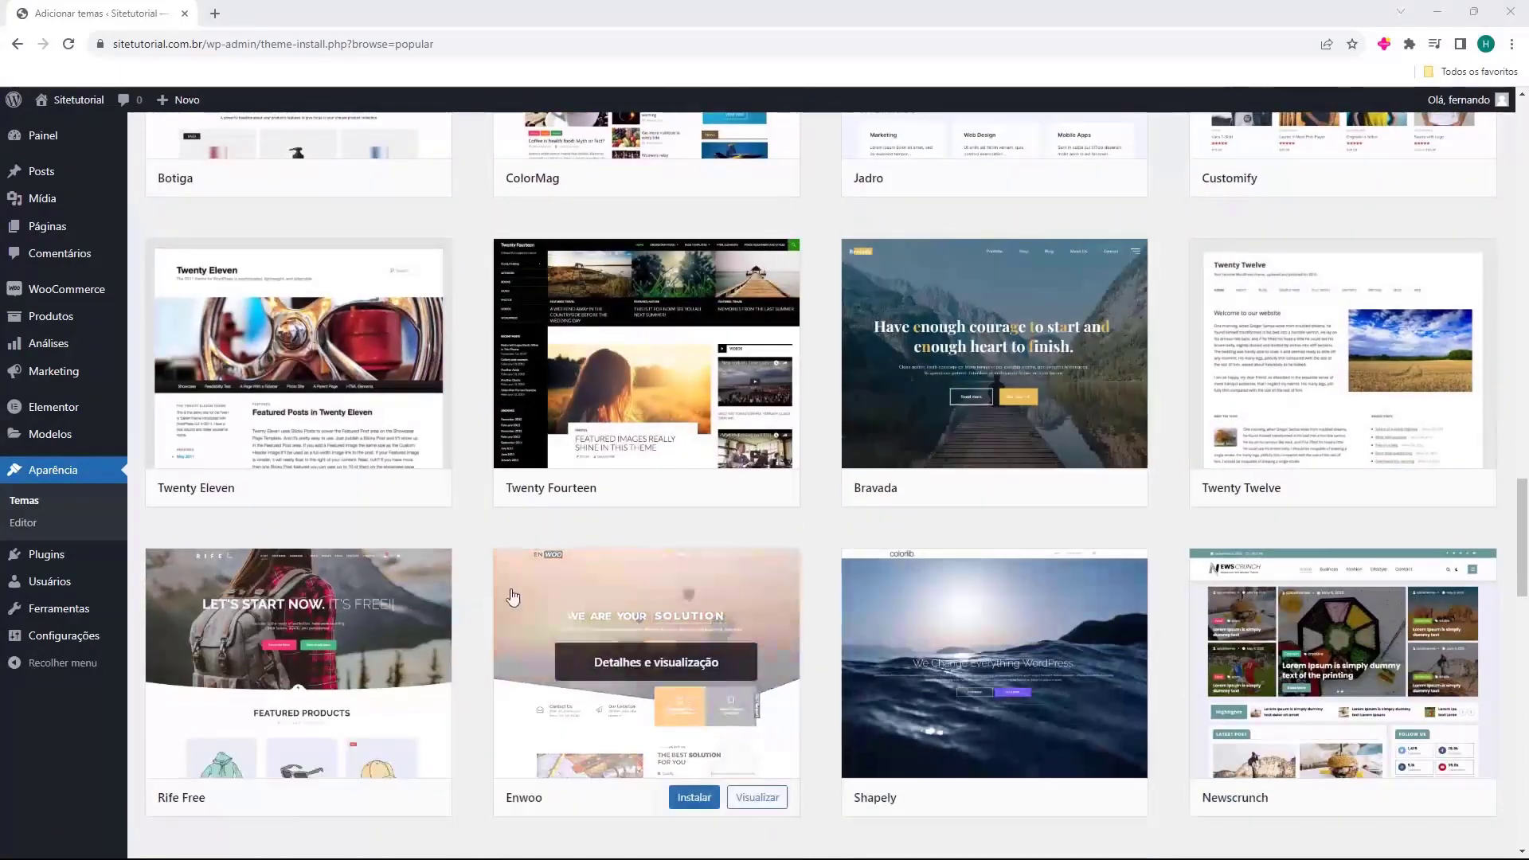
scroll(513, 598, down, 3)
scroll(606, 430, down, 4)
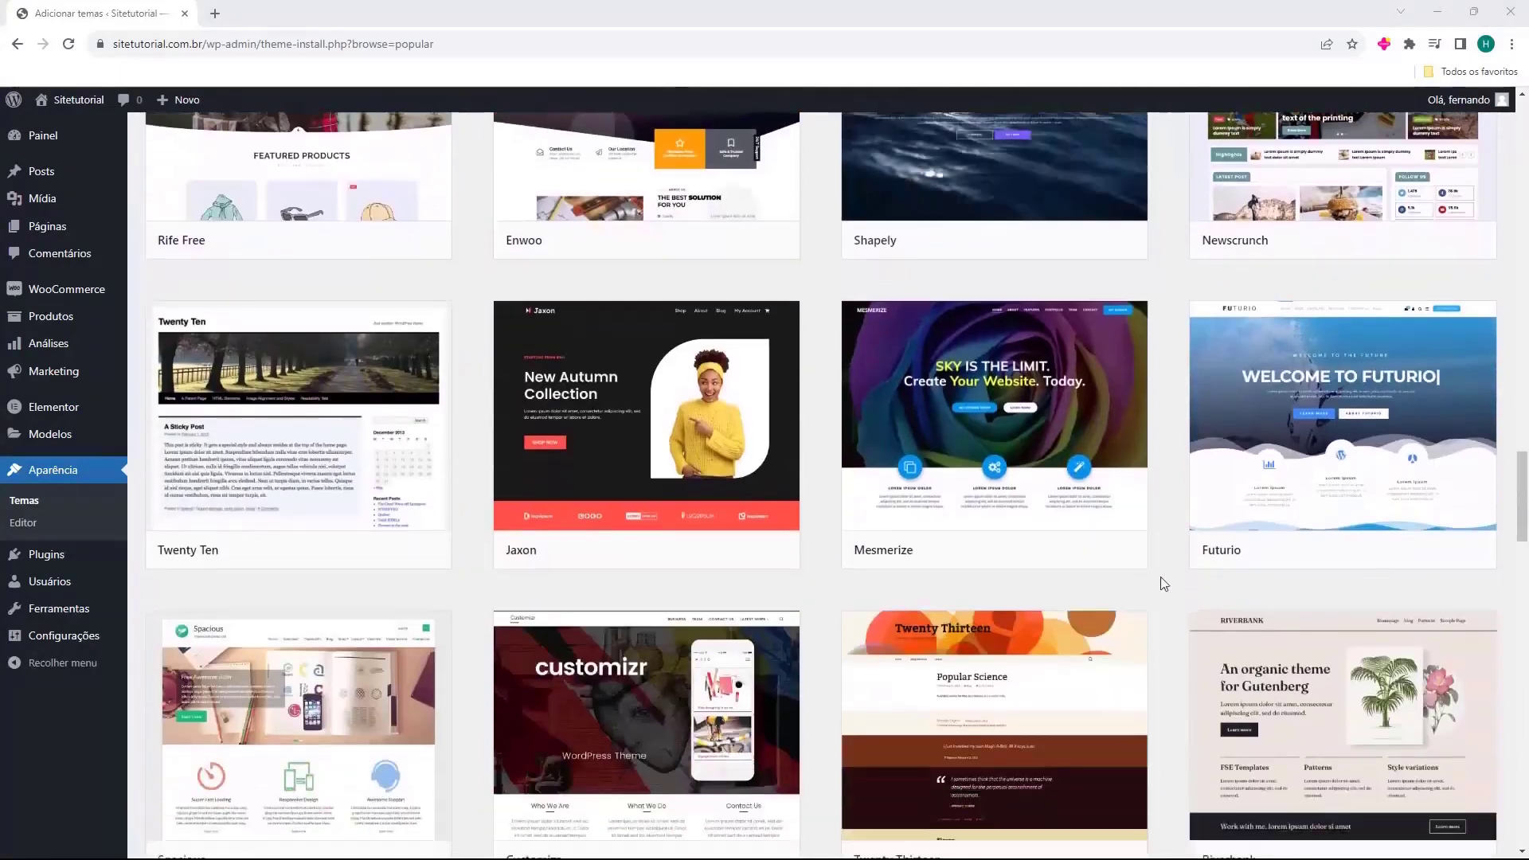
scroll(1036, 621, down, 2)
scroll(821, 639, up, 20)
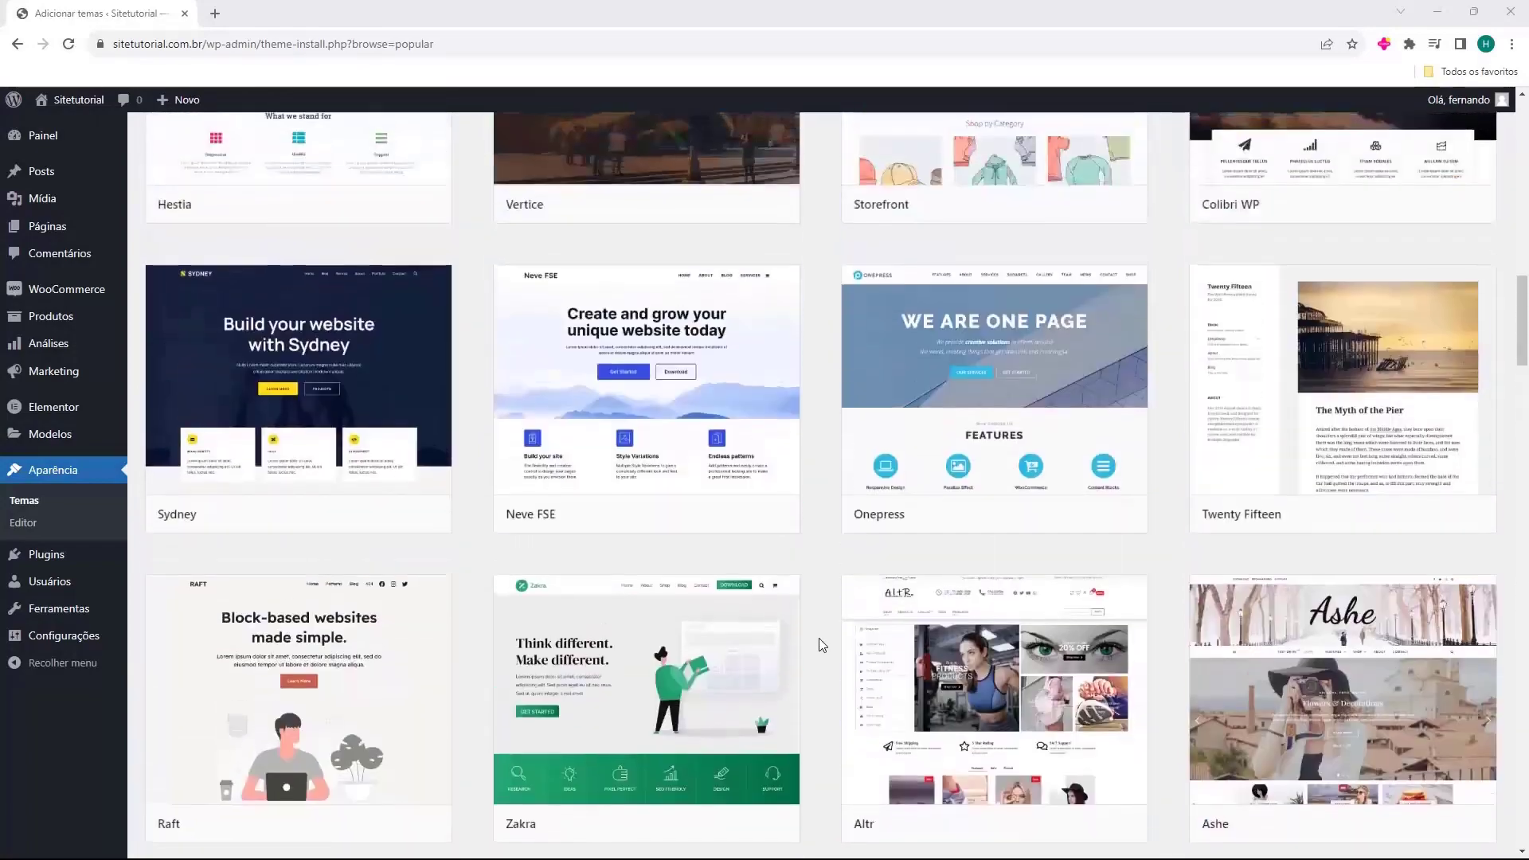
scroll(819, 638, up, 10)
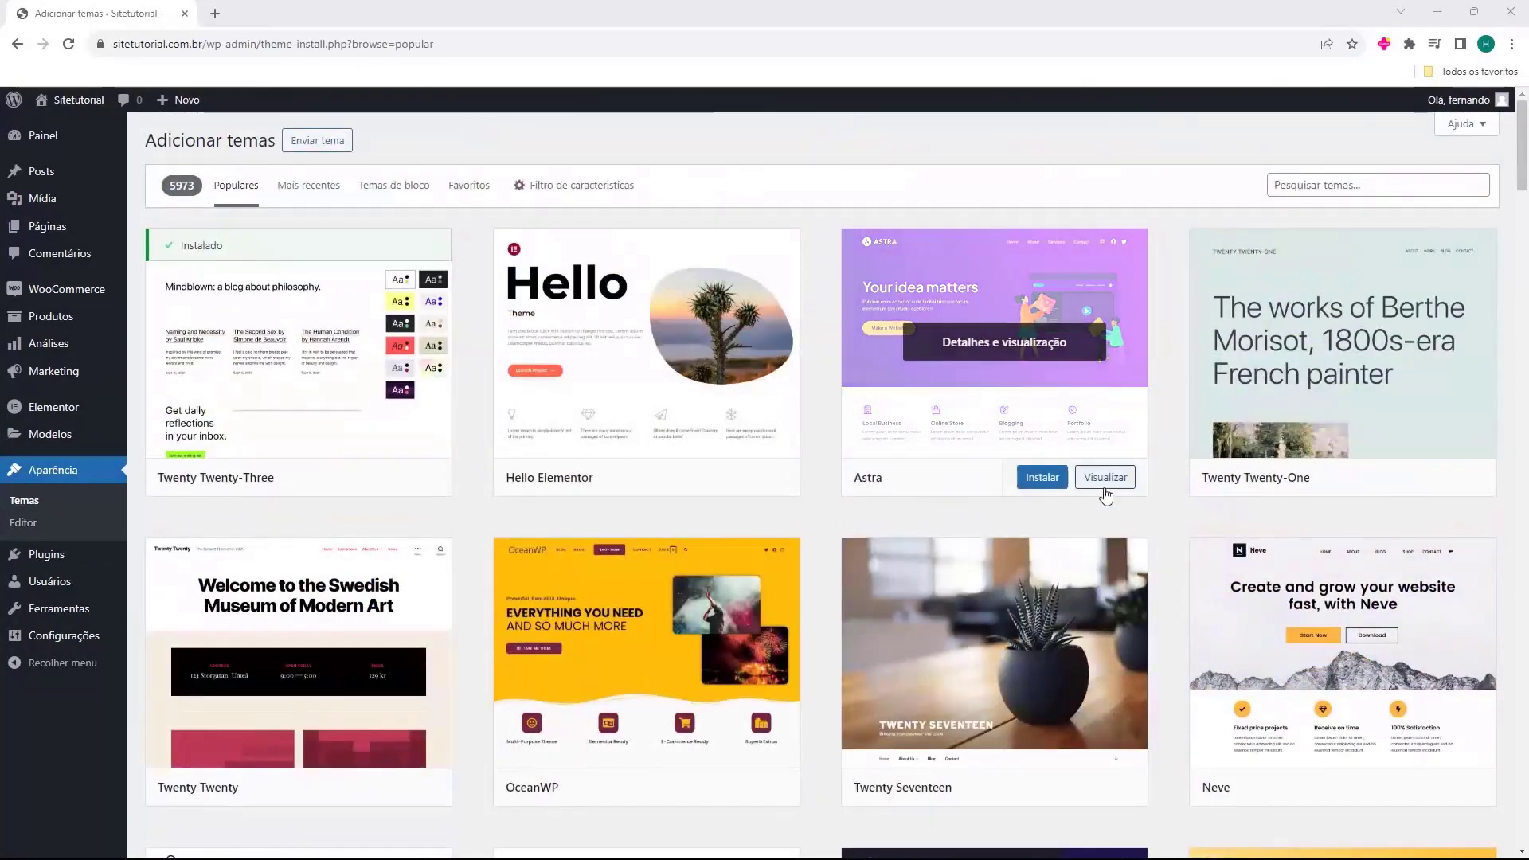
mouse_move(932, 264)
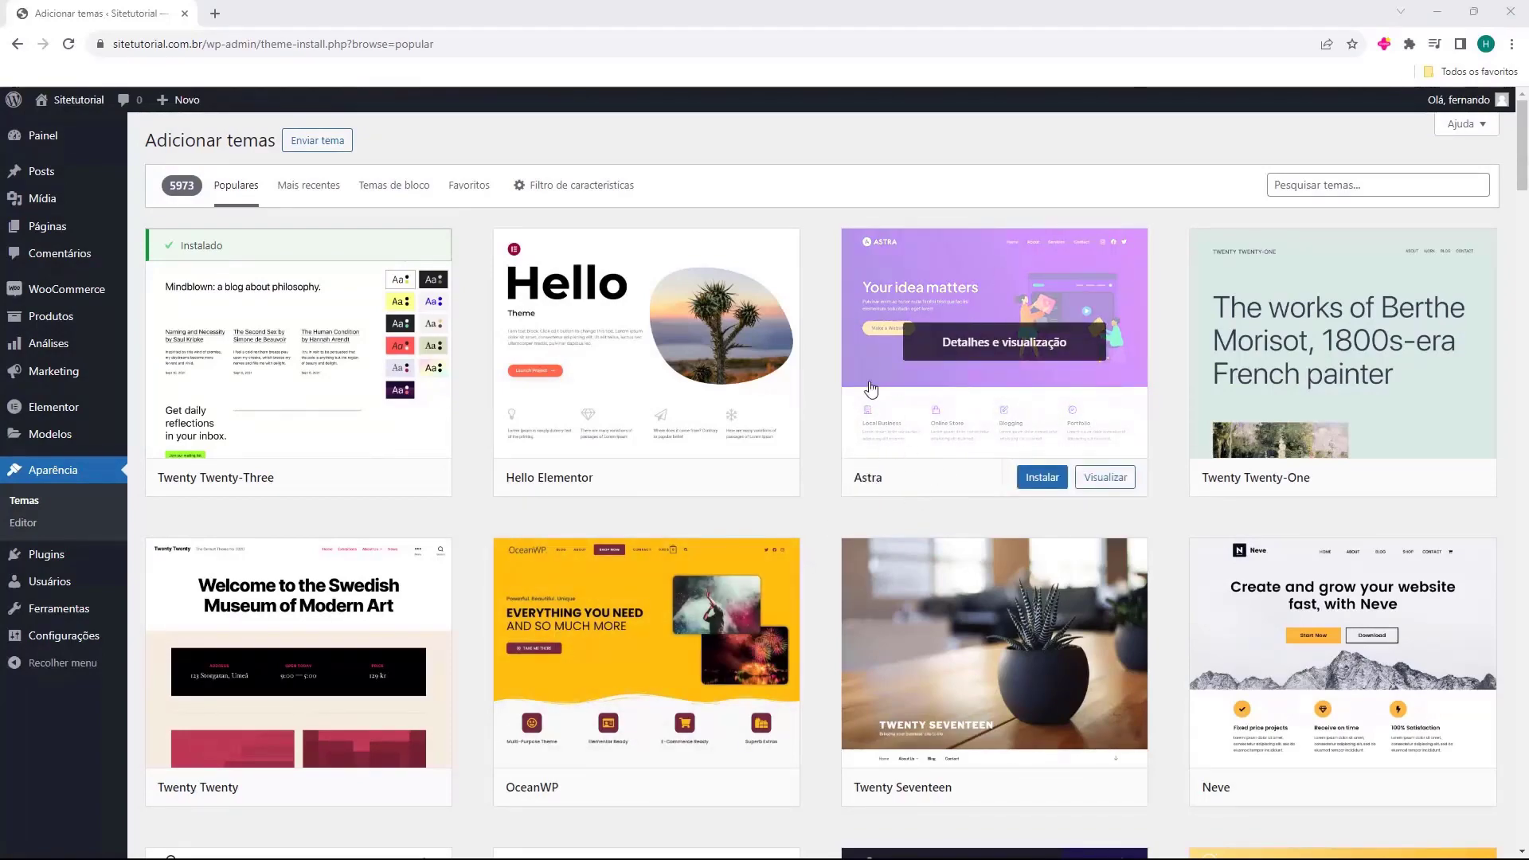
scroll(806, 487, down, 7)
scroll(813, 538, up, 7)
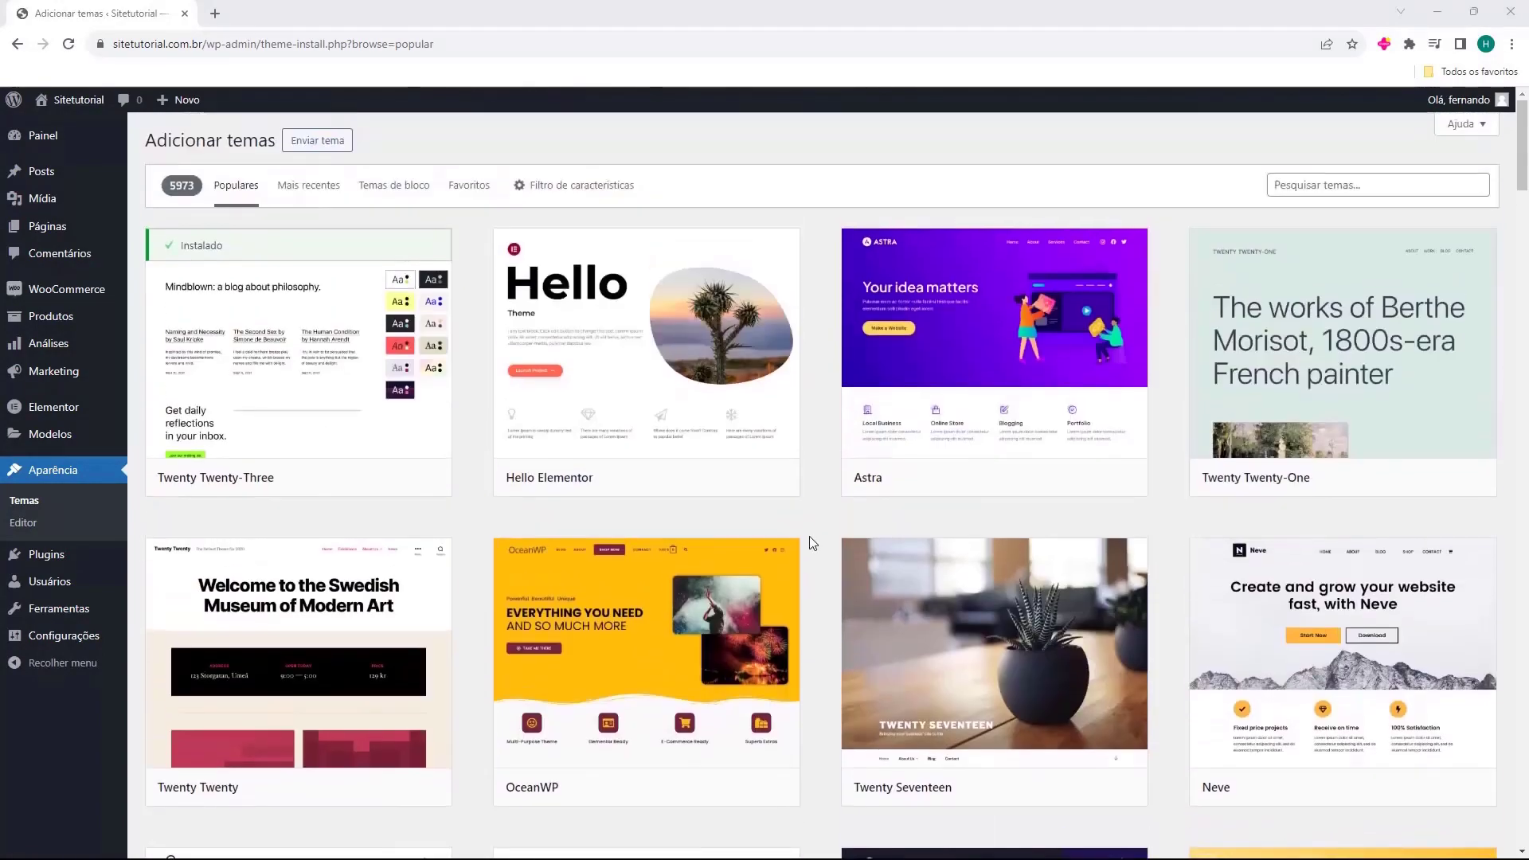
- Search the theme catalogue for 'astra', then install and activate the Astra theme
click(1320, 192)
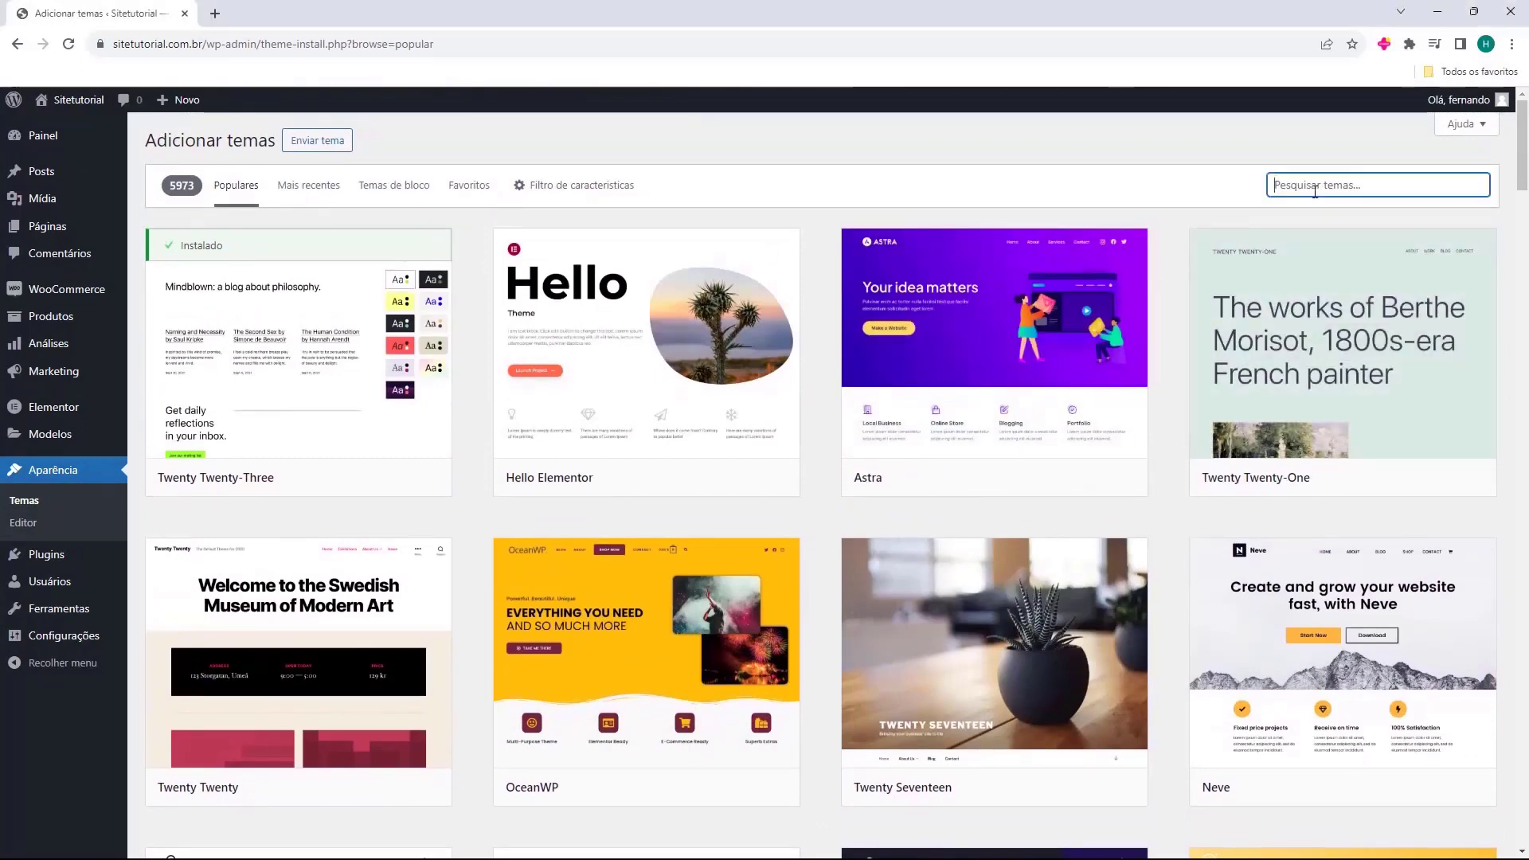
text(astra)
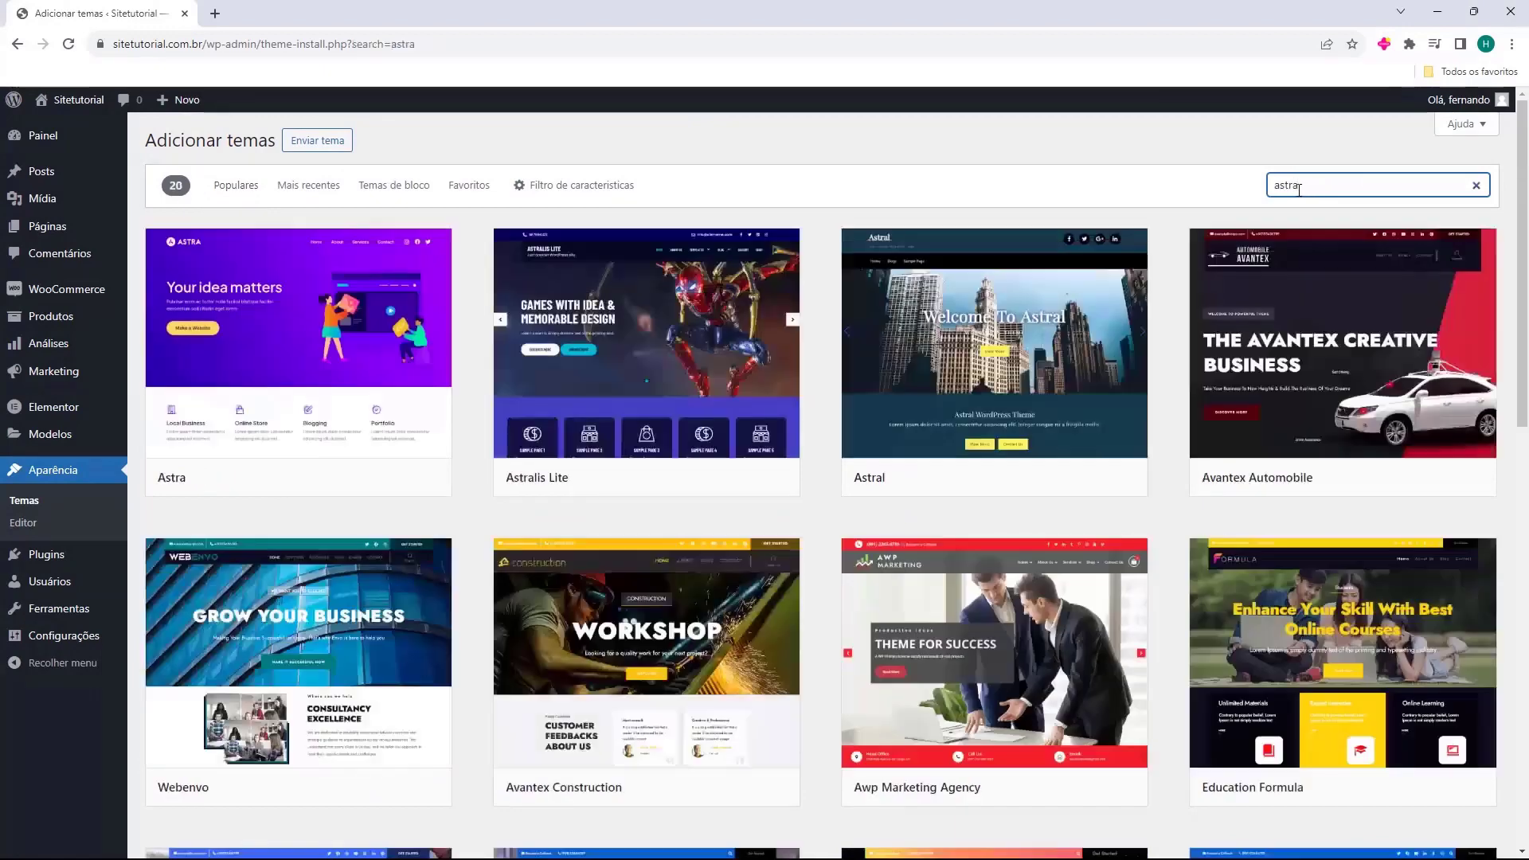
mouse_move(389, 397)
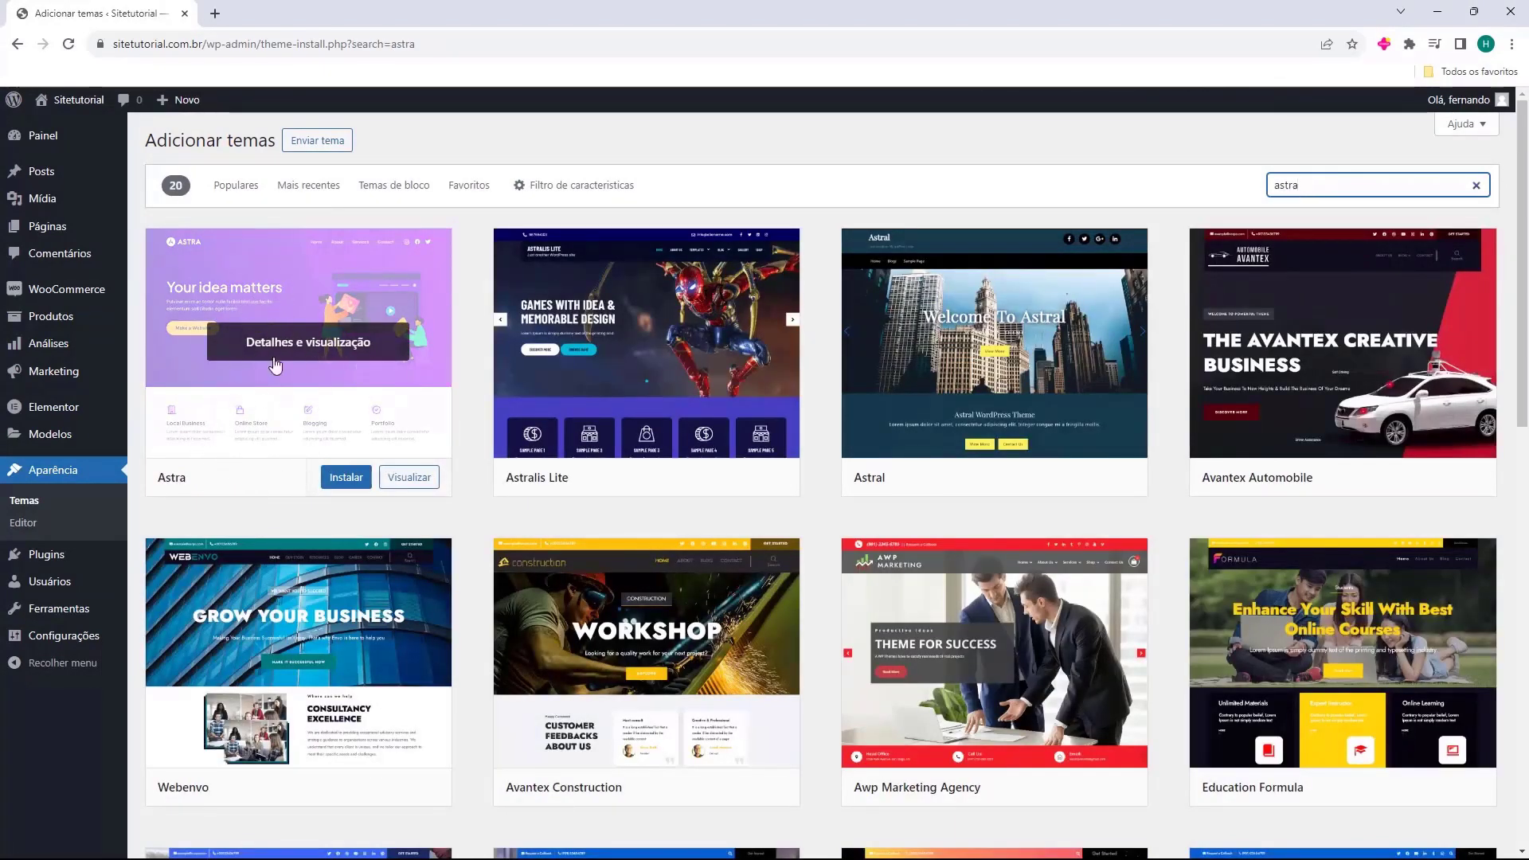
click(345, 483)
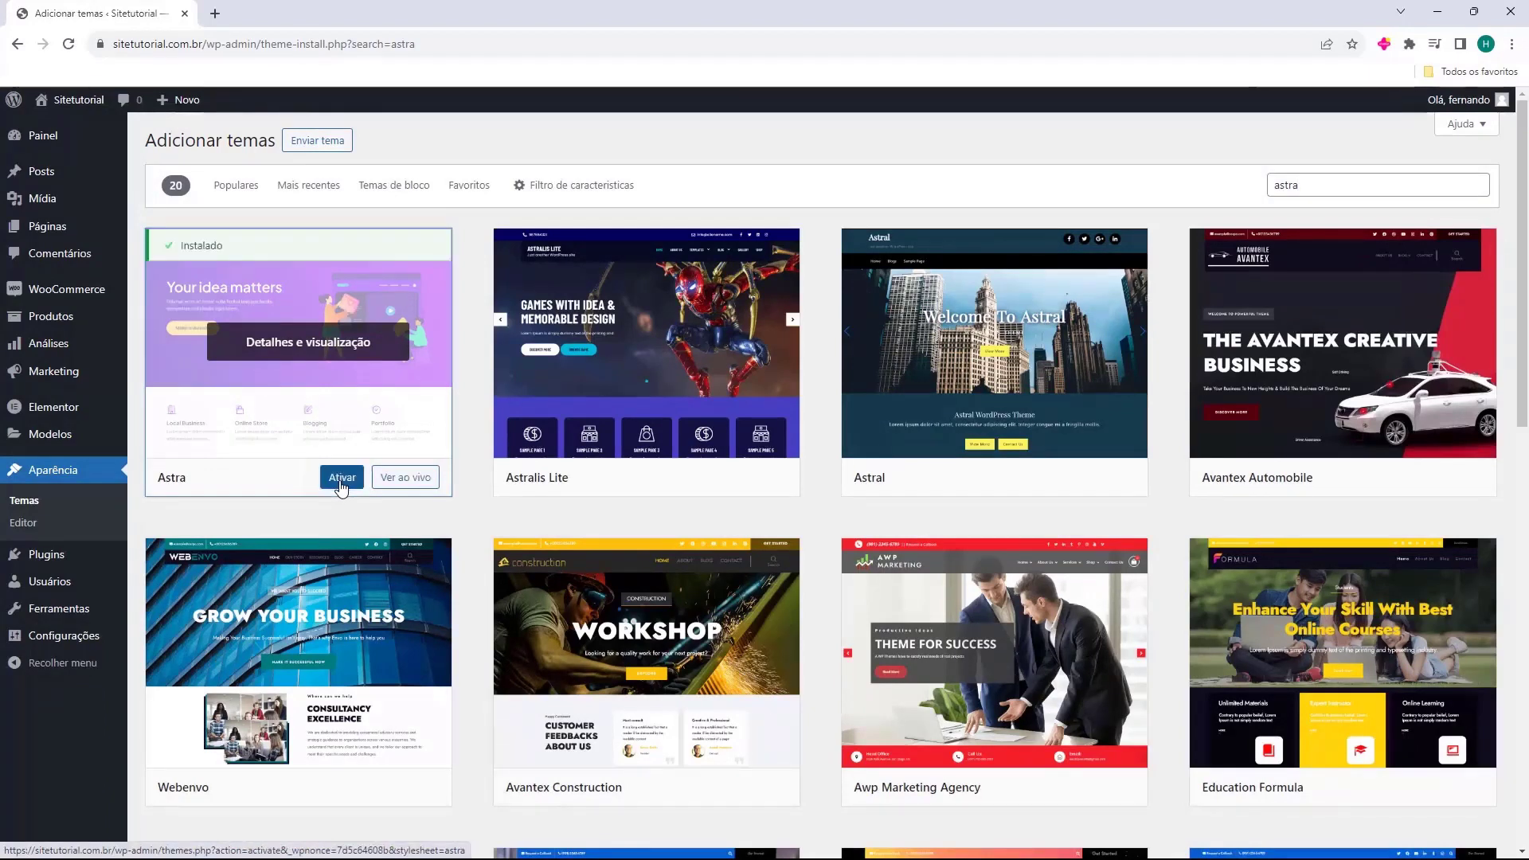
click(342, 478)
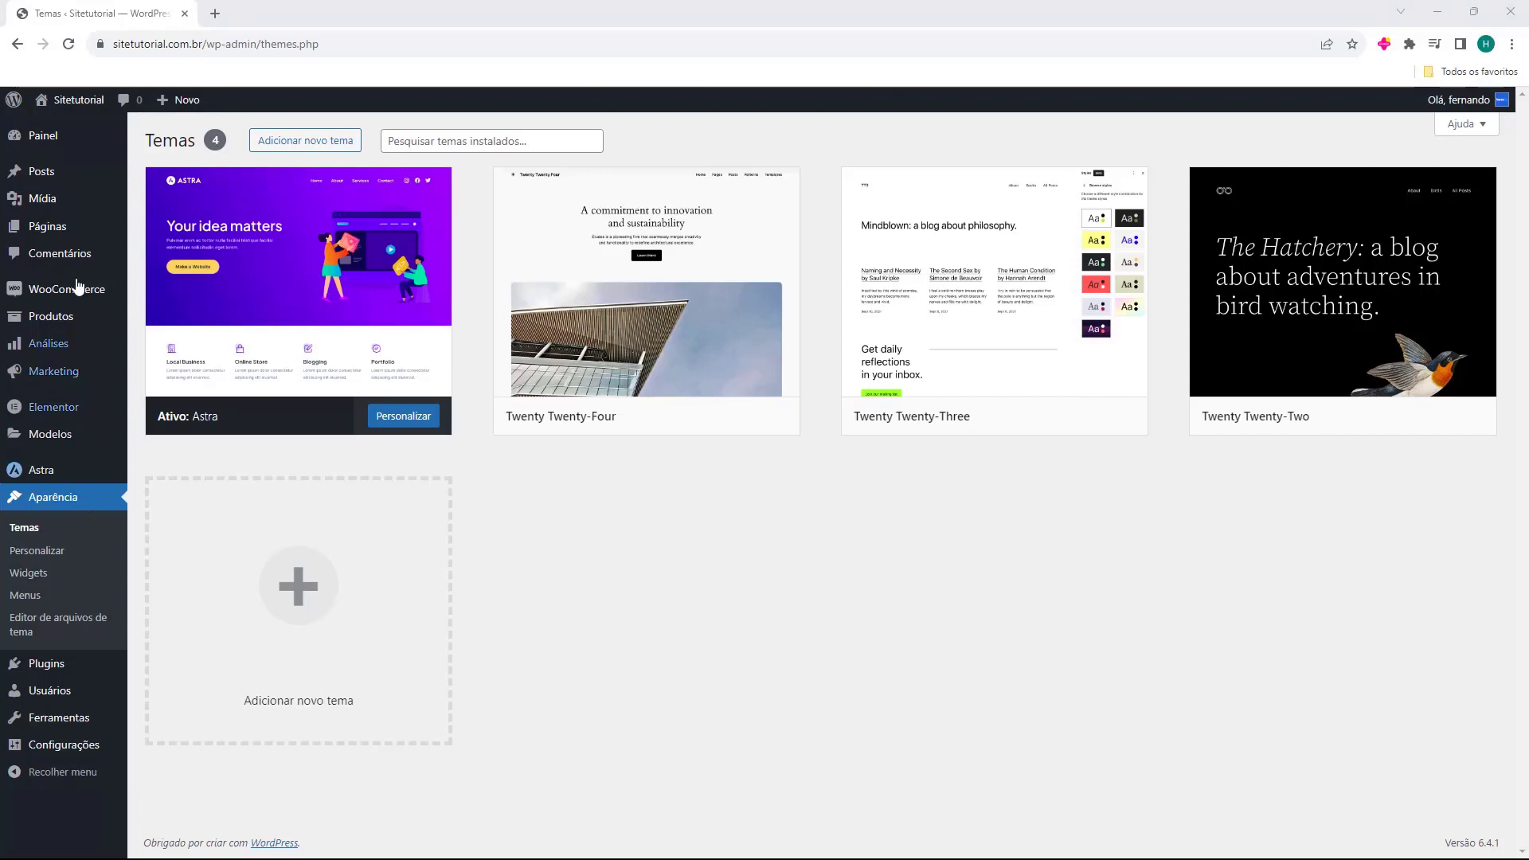
- Open the 'Adicionar novo produto' editor from the empty Products page
mouse_move(32, 325)
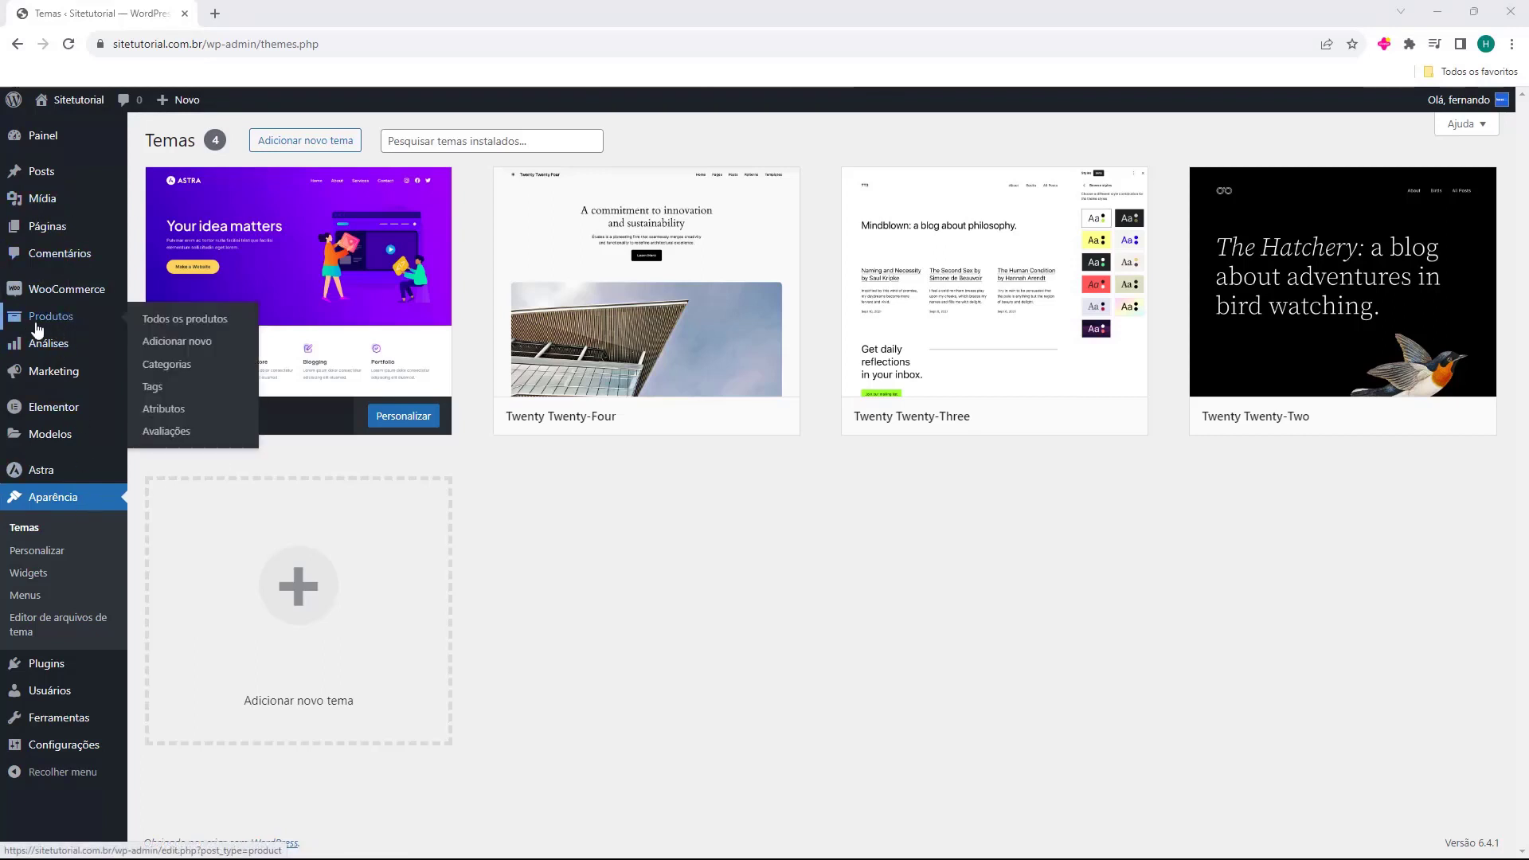
click(54, 327)
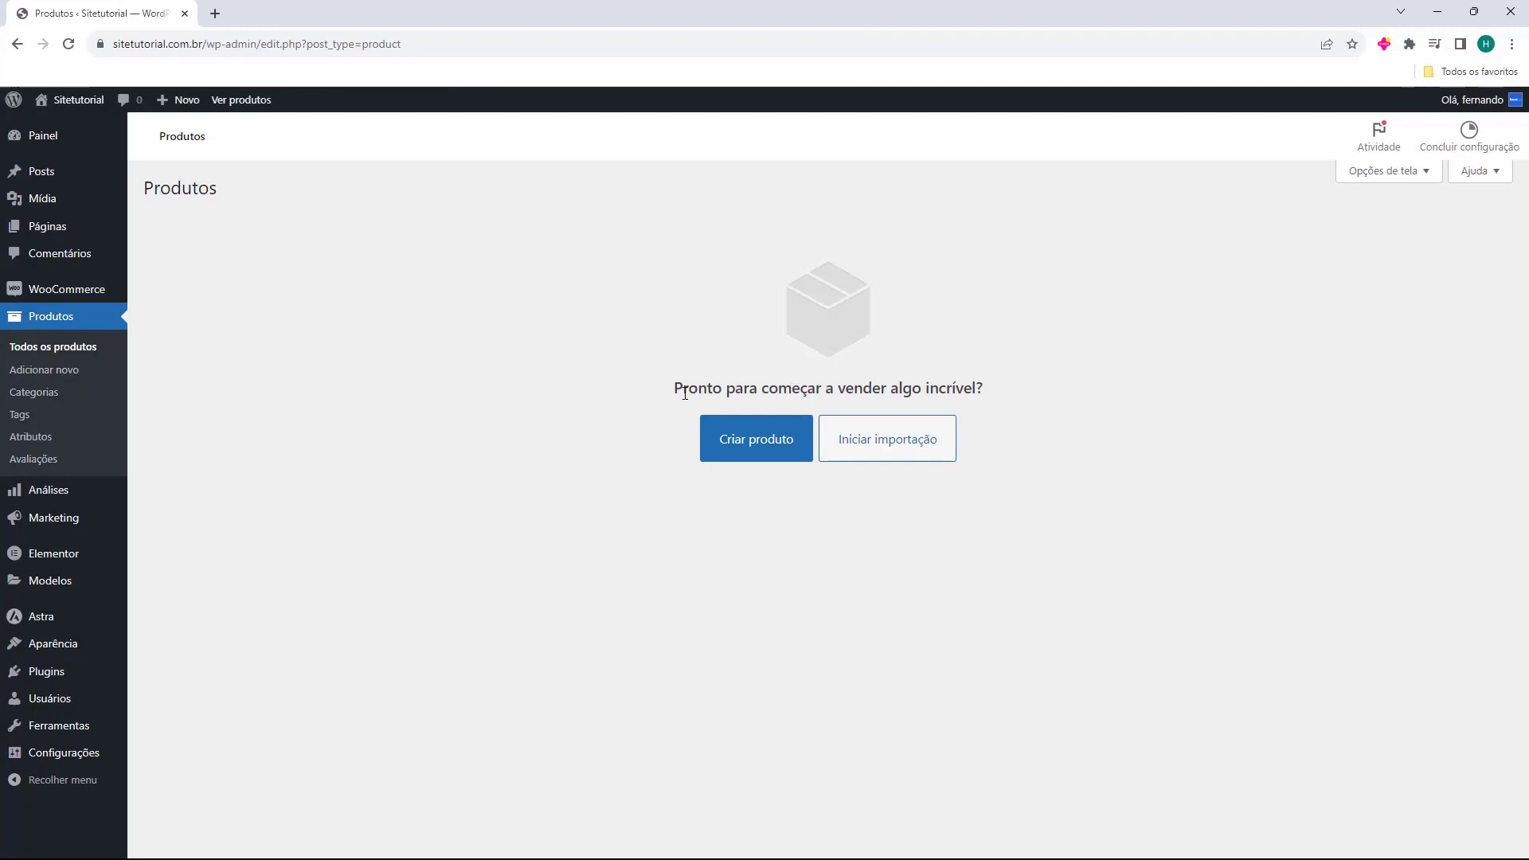
drag(724, 381, 832, 388)
click(832, 388)
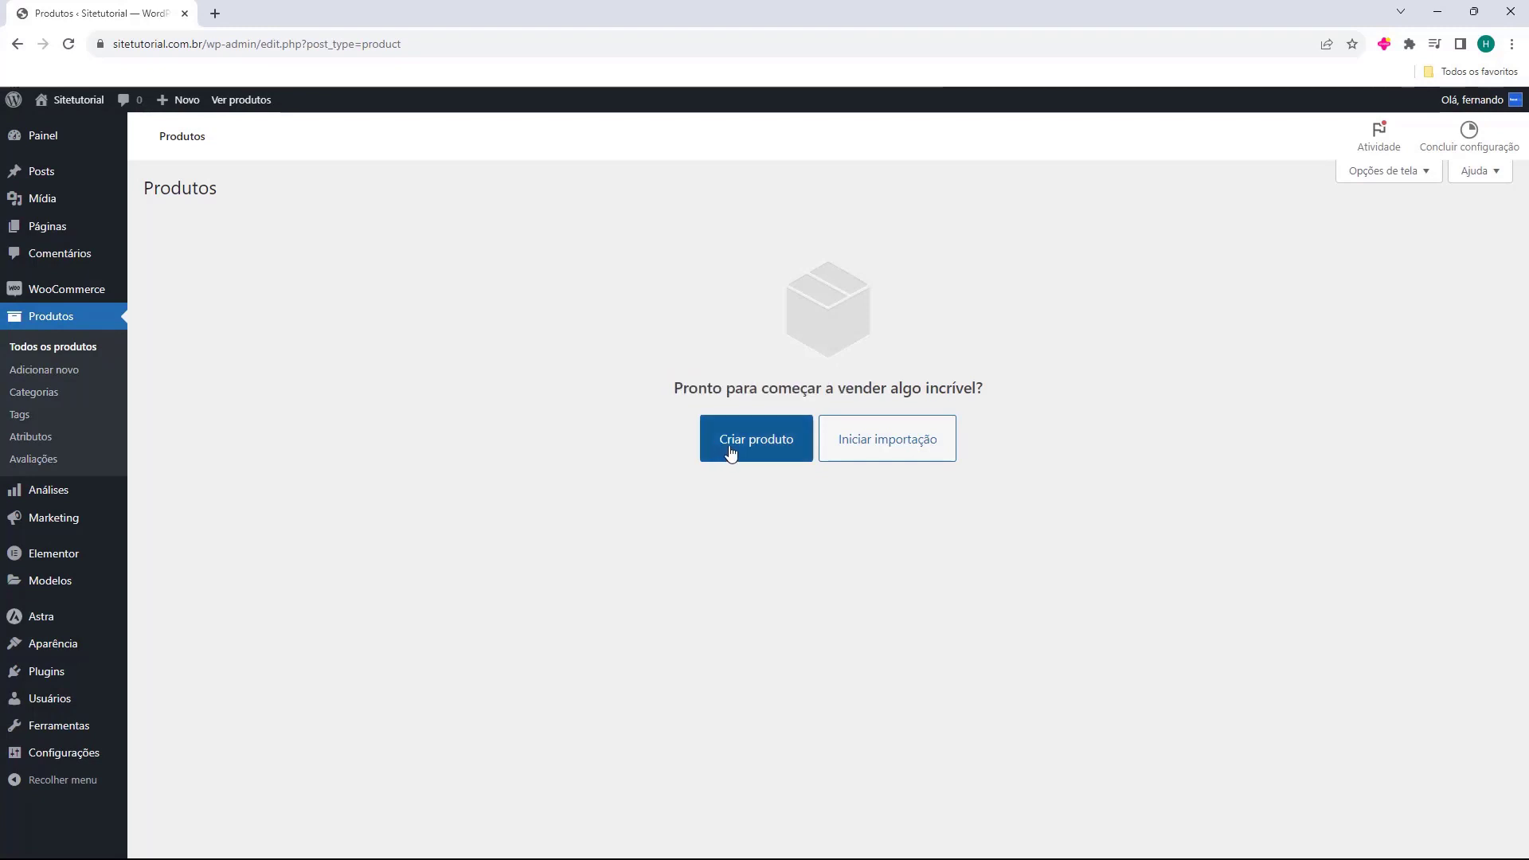
click(740, 445)
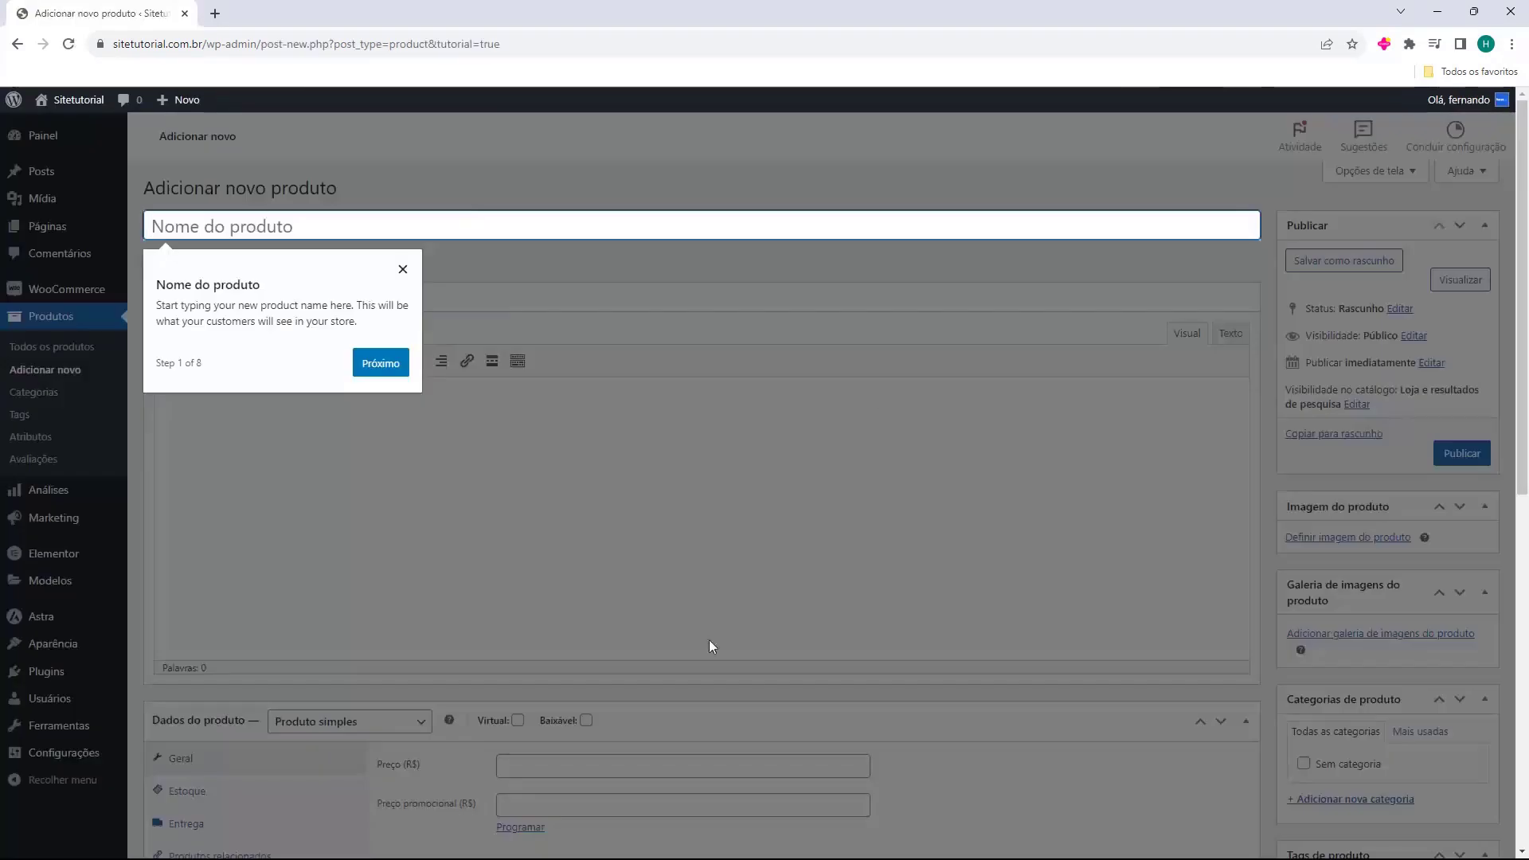
- Dismiss the tour tip and paste 'Ebook - Como otimizar o seu Site' as the product name
click(401, 272)
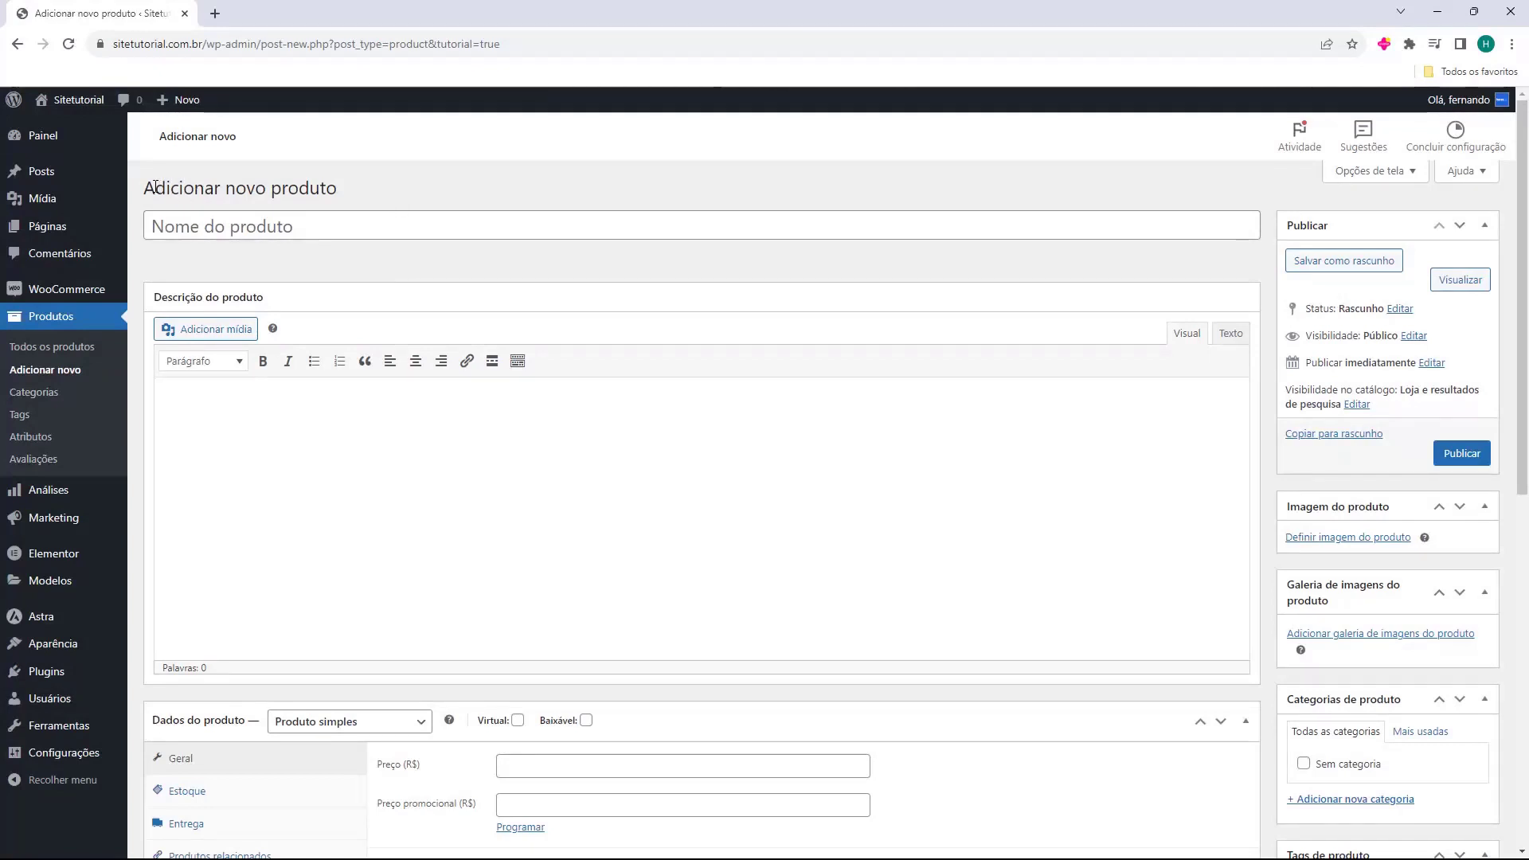
click(176, 231)
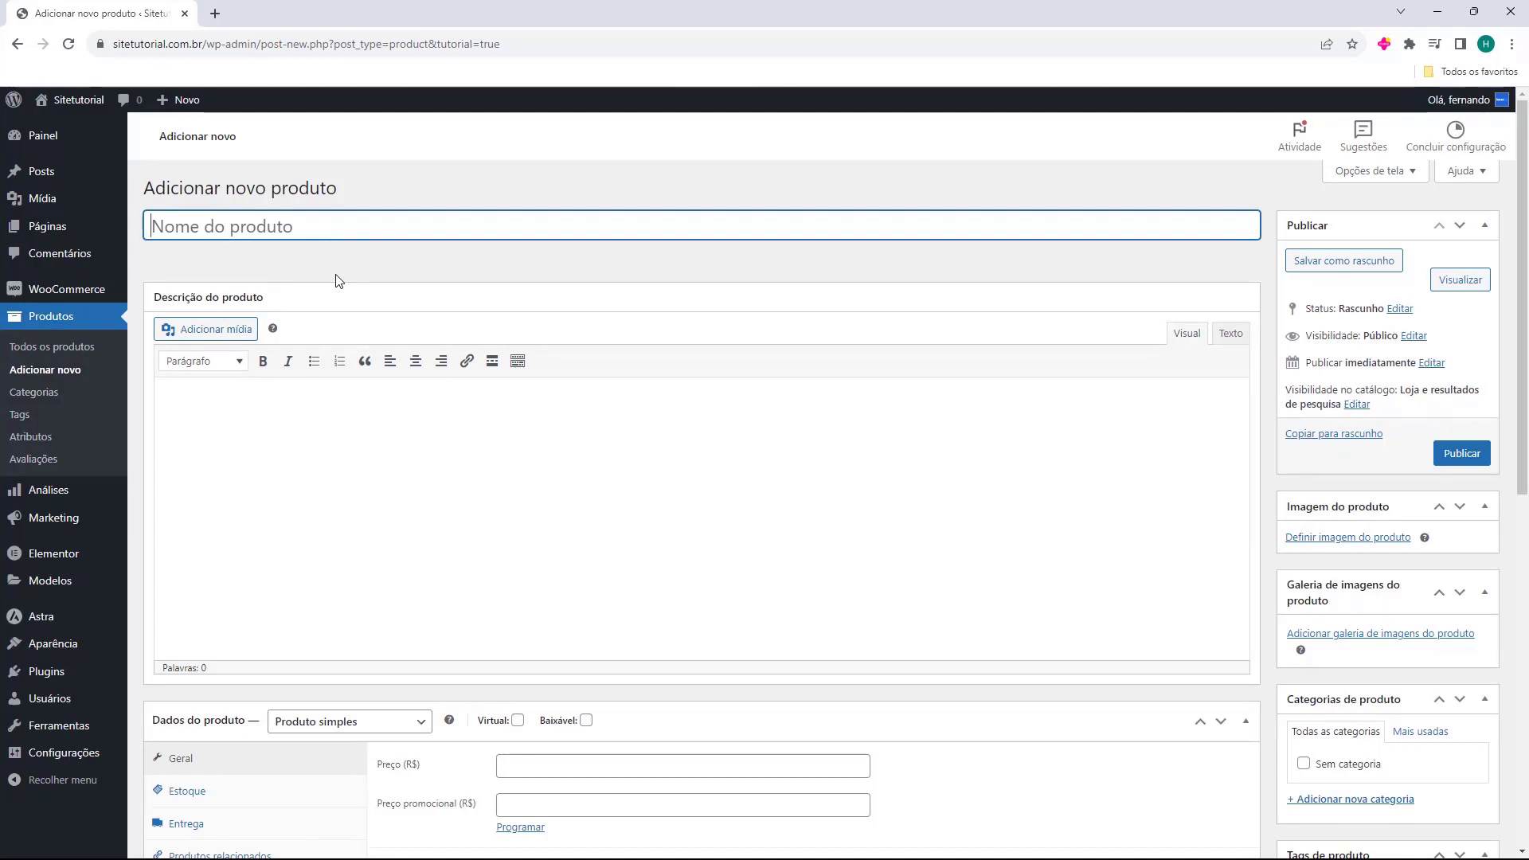
text(Ebook - Como otimizar o seu Site)
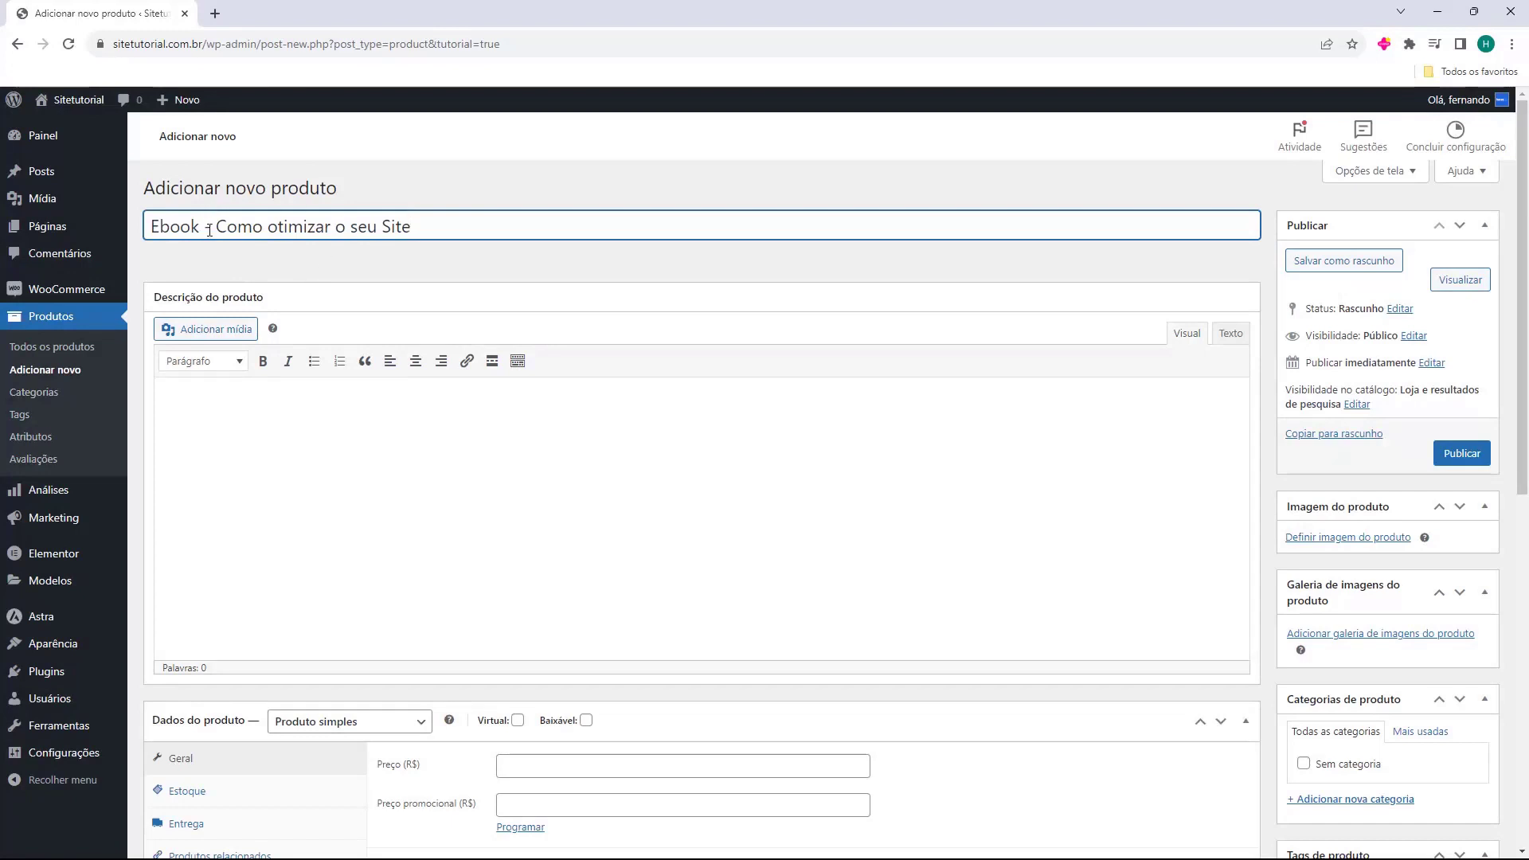
click(228, 253)
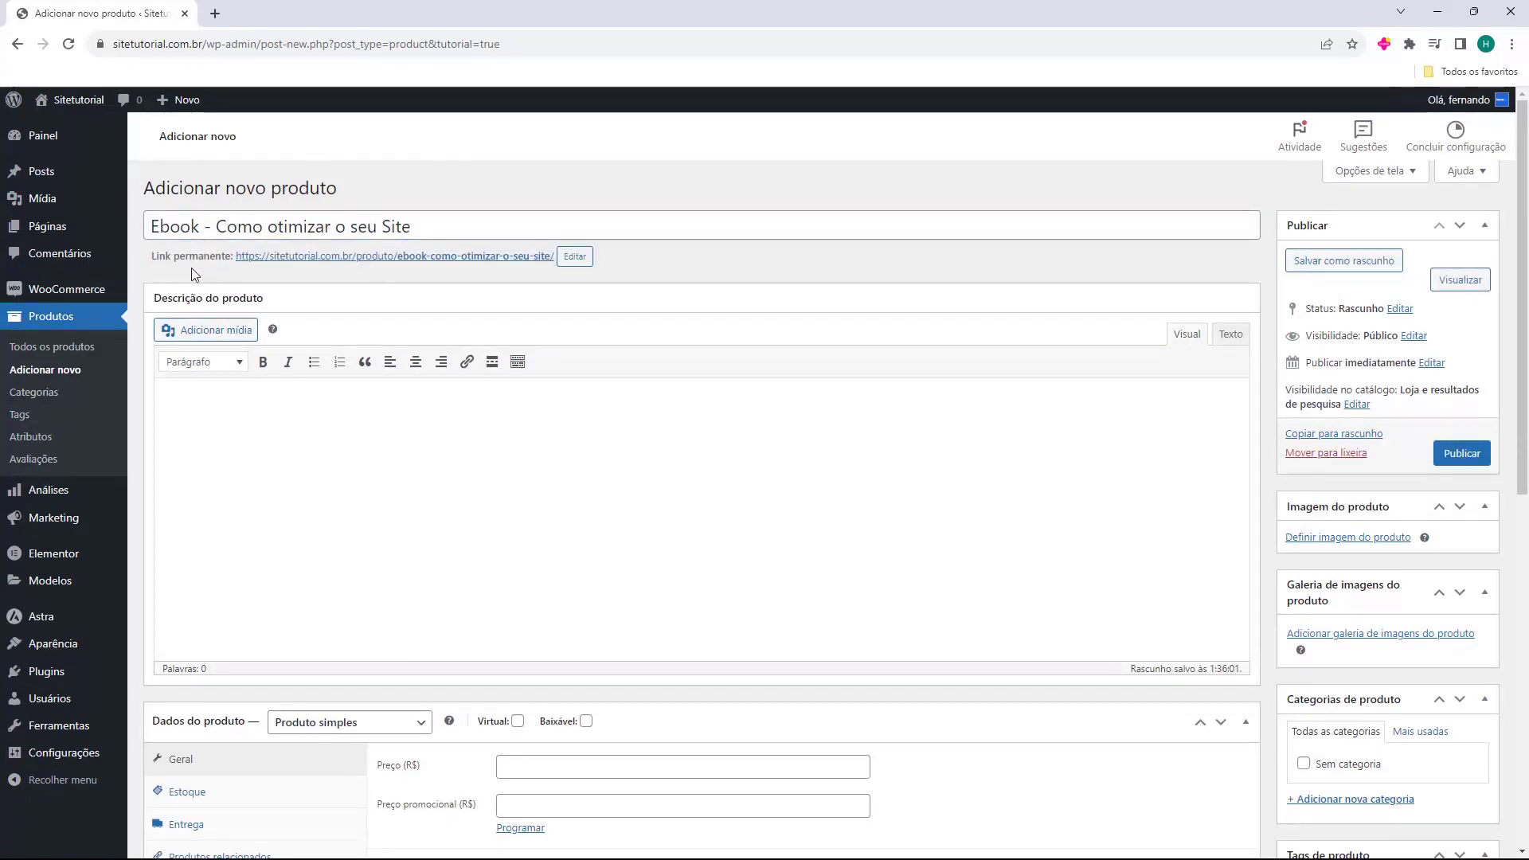
click(166, 453)
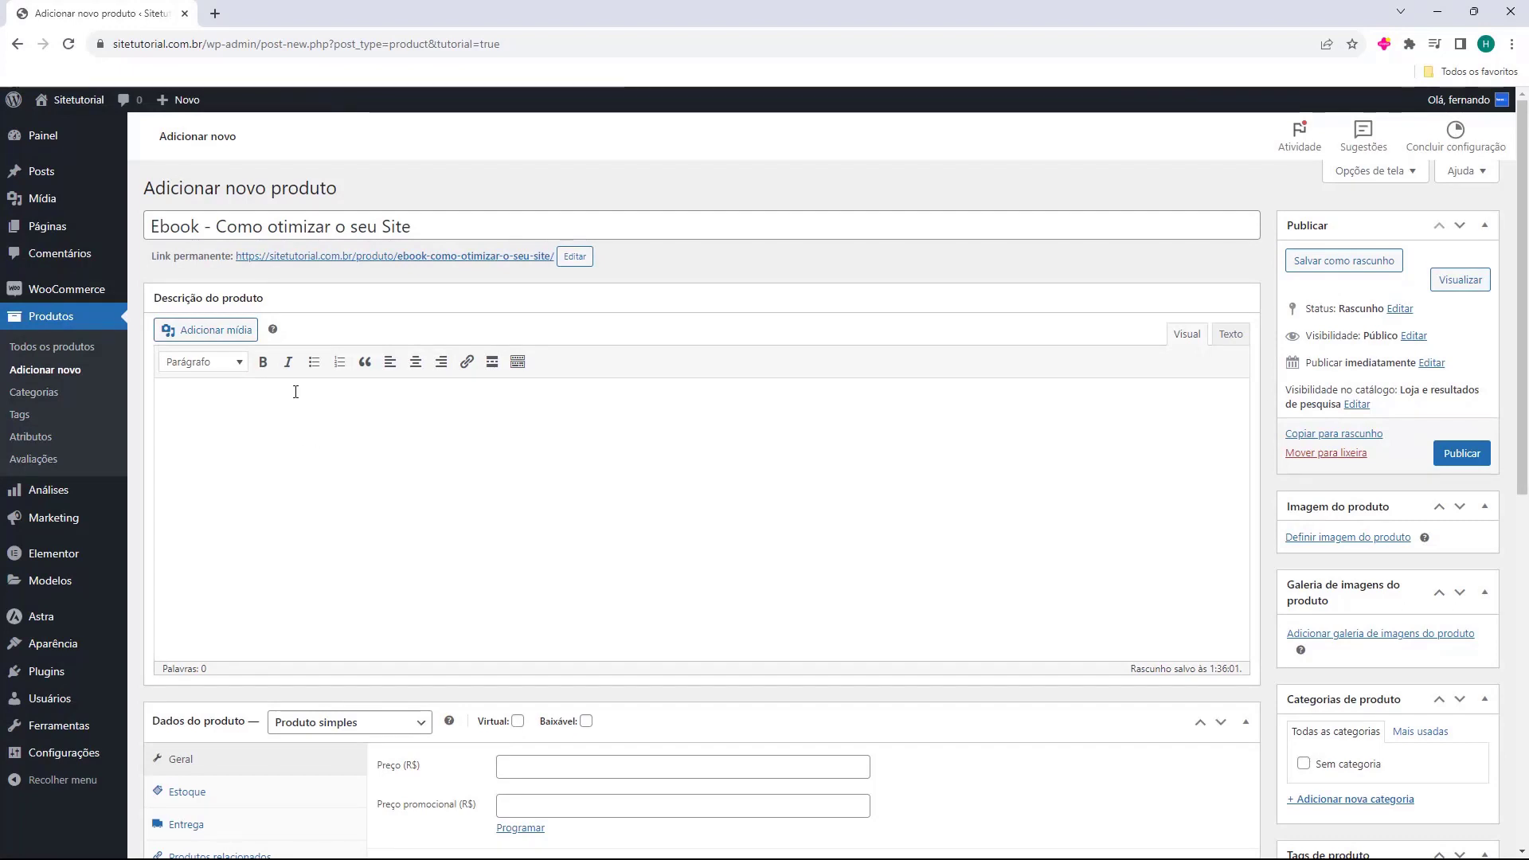
- Mark the product Virtual and Downloadable with a price of 29.99
scroll(287, 366, down, 3)
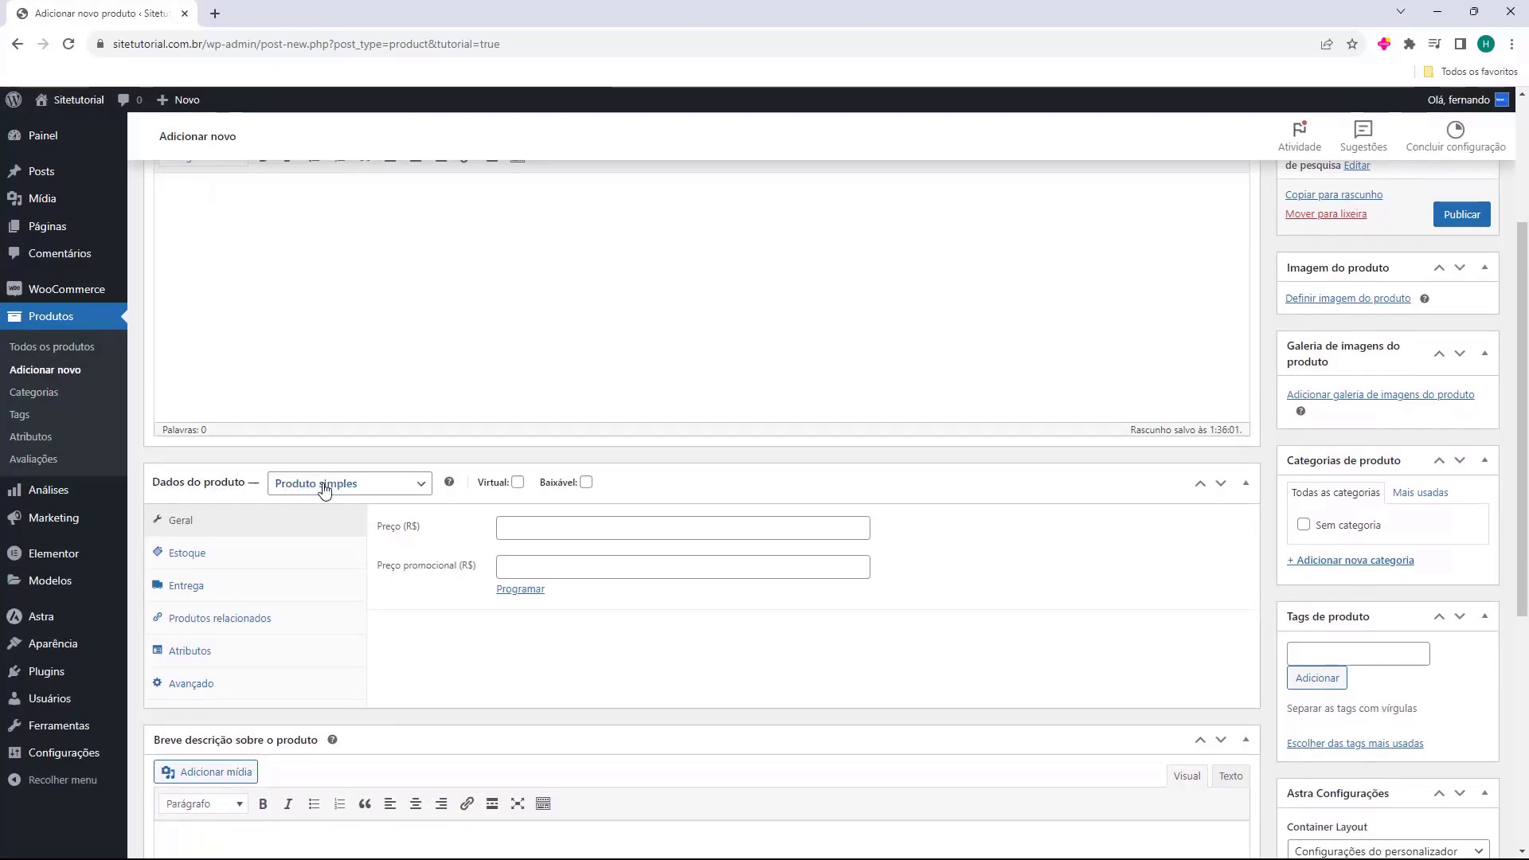
click(516, 484)
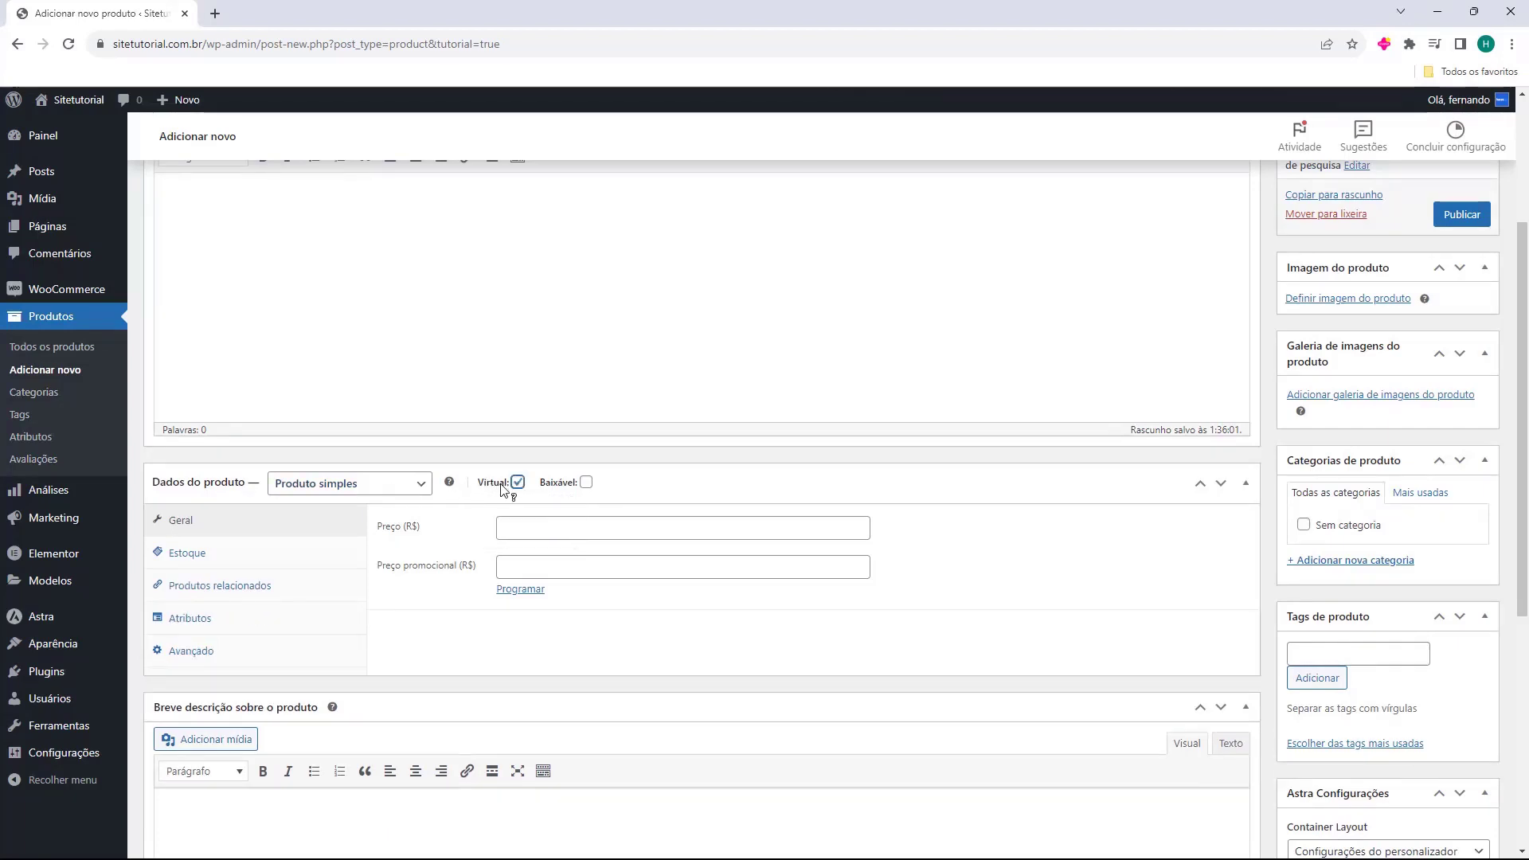
click(586, 482)
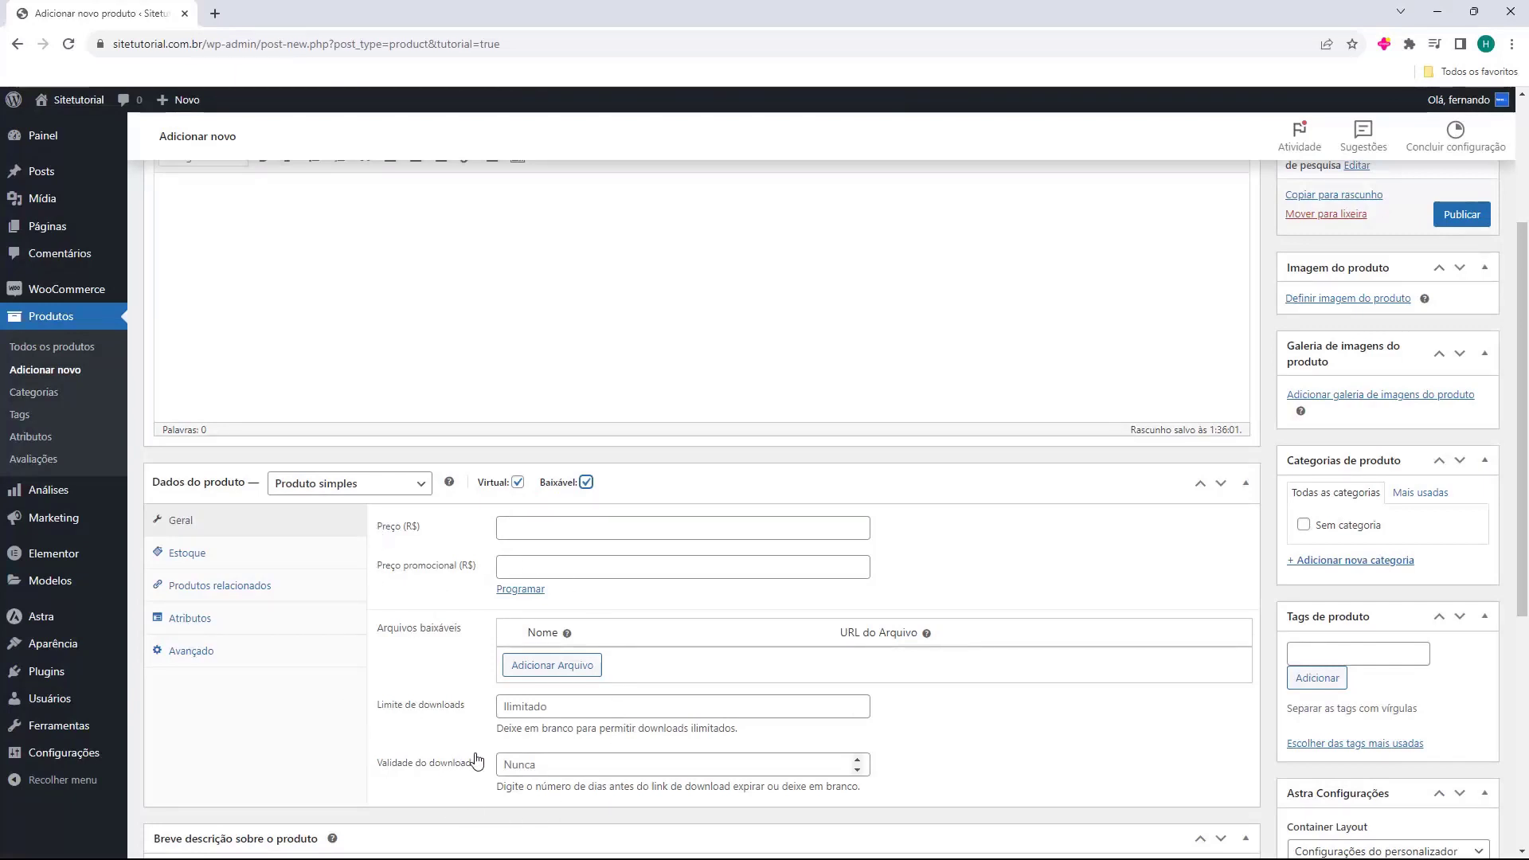
click(534, 531)
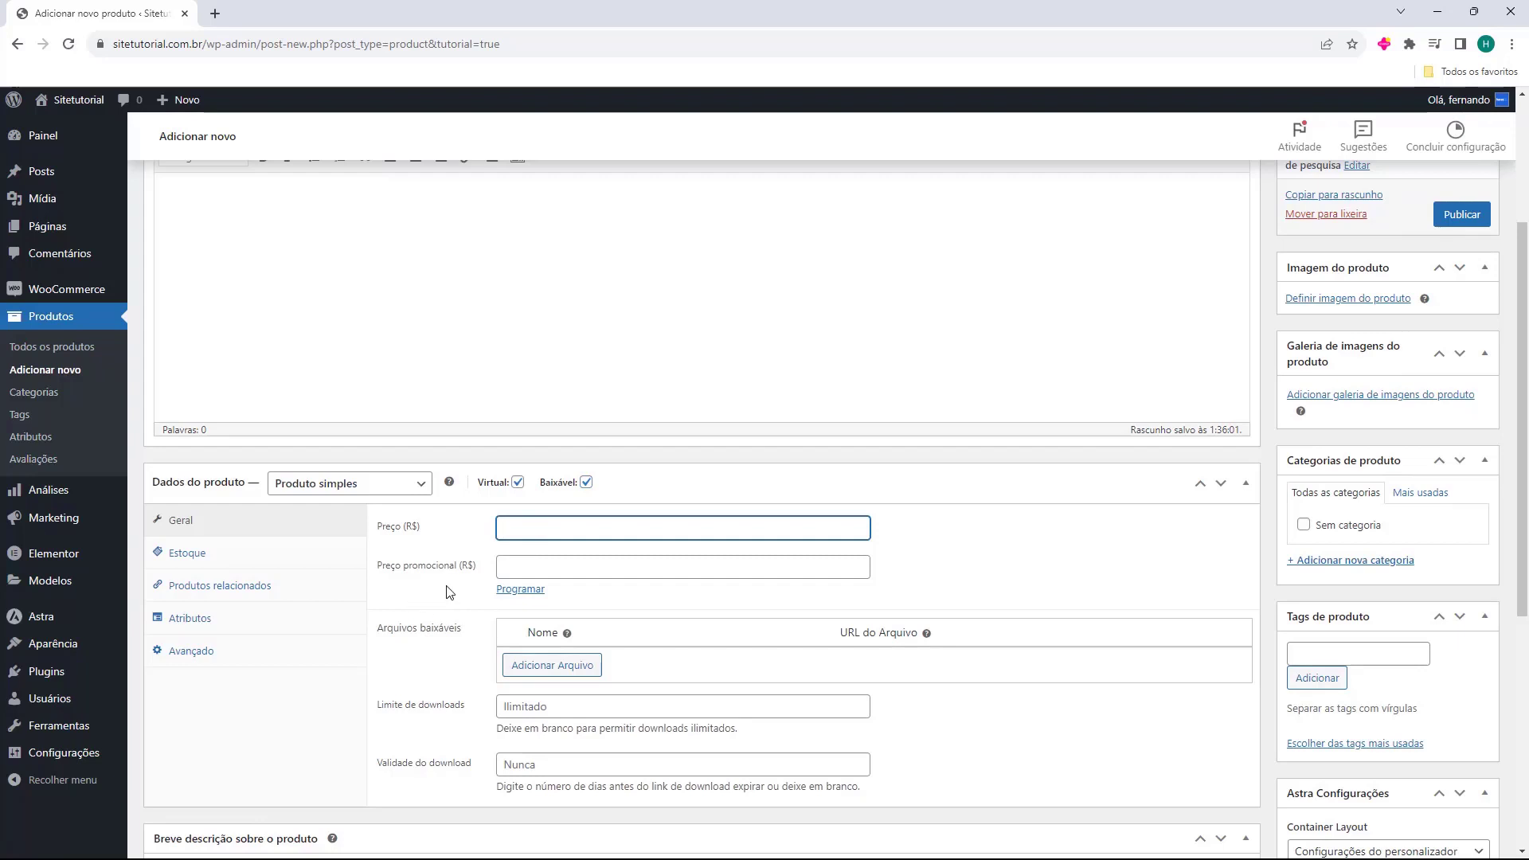
text(29.99)
click(420, 598)
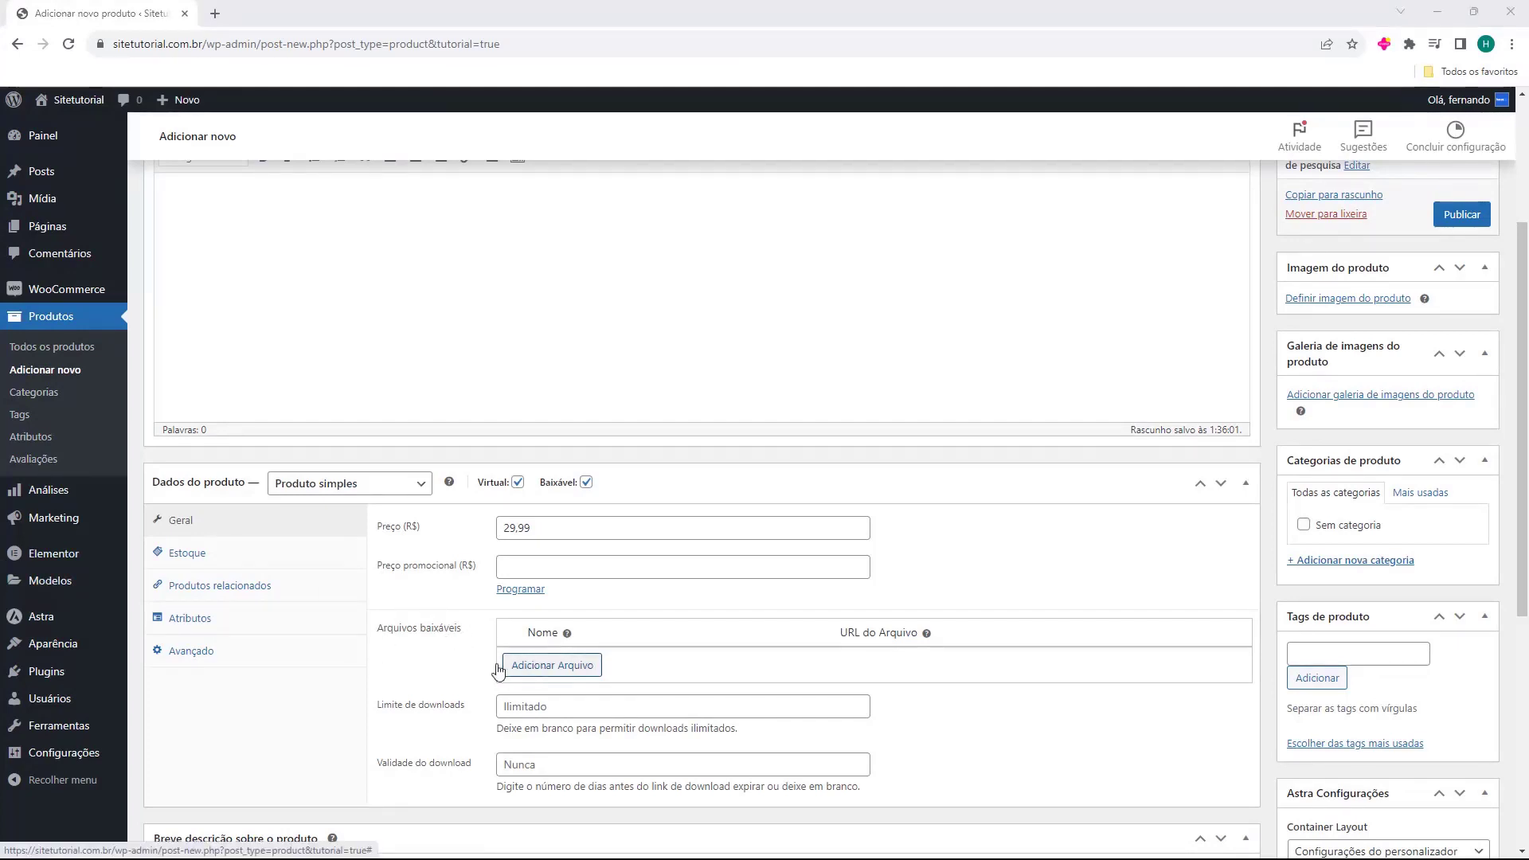
- Add a download file entry named 'Ebook - Como otimizar o seu Site', copied from the title
click(539, 675)
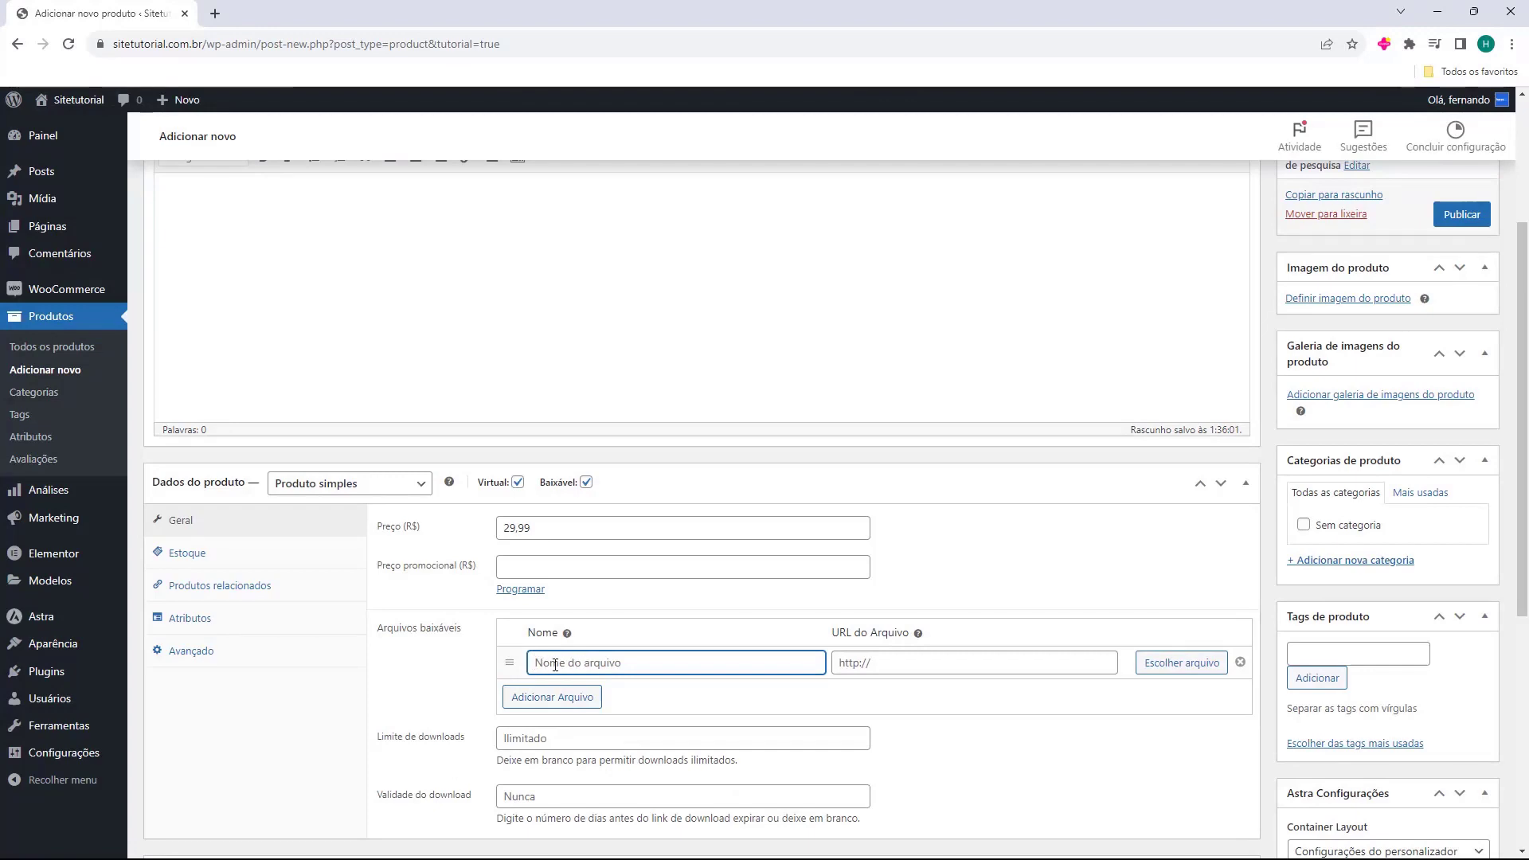
scroll(519, 632, up, 3)
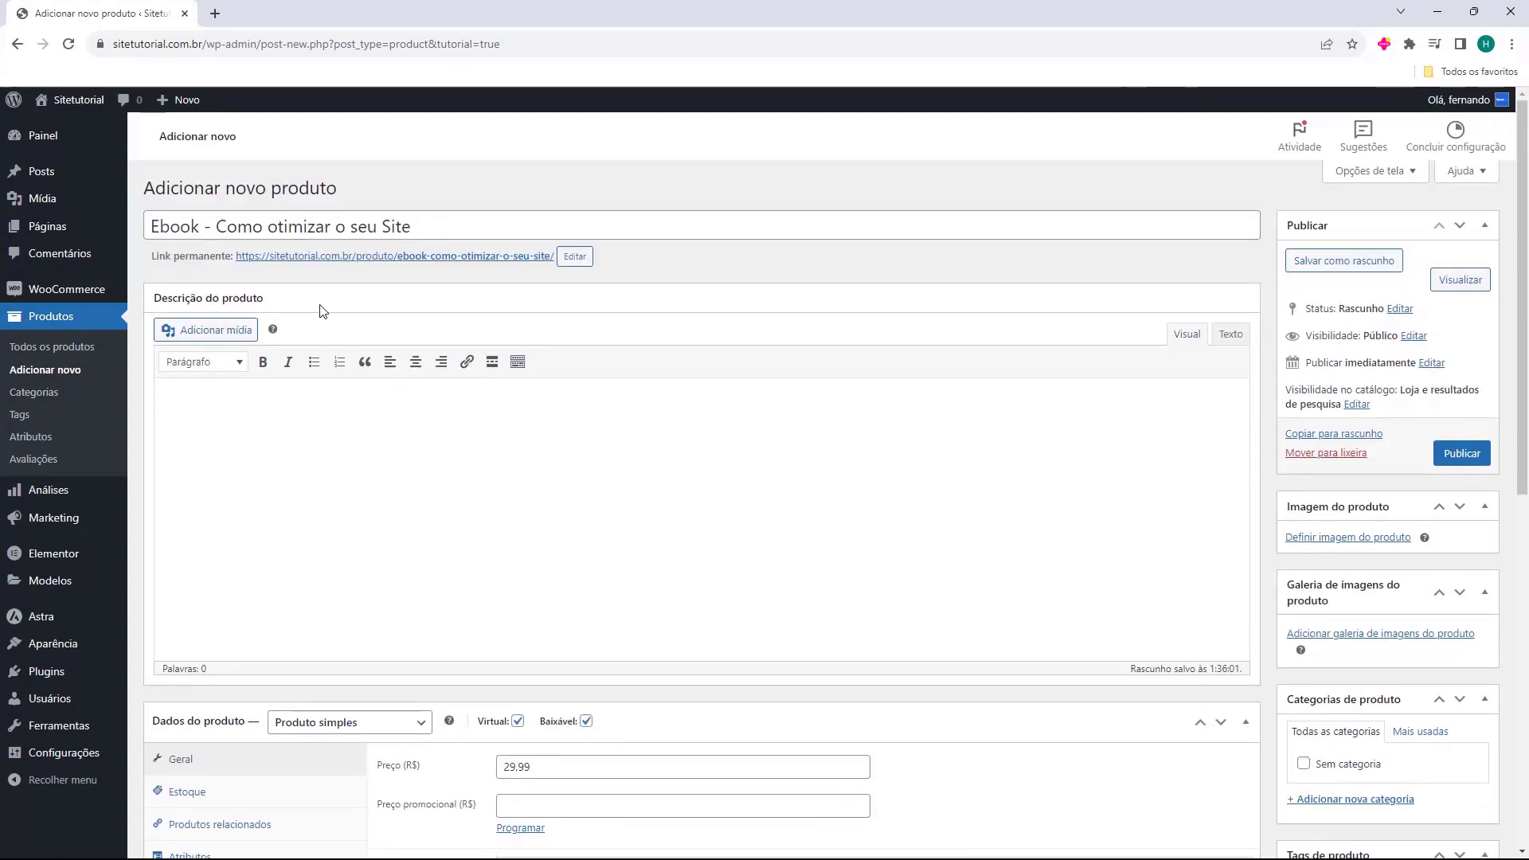
triple_click(303, 227)
key(ctrl+c)
scroll(324, 383, down, 2)
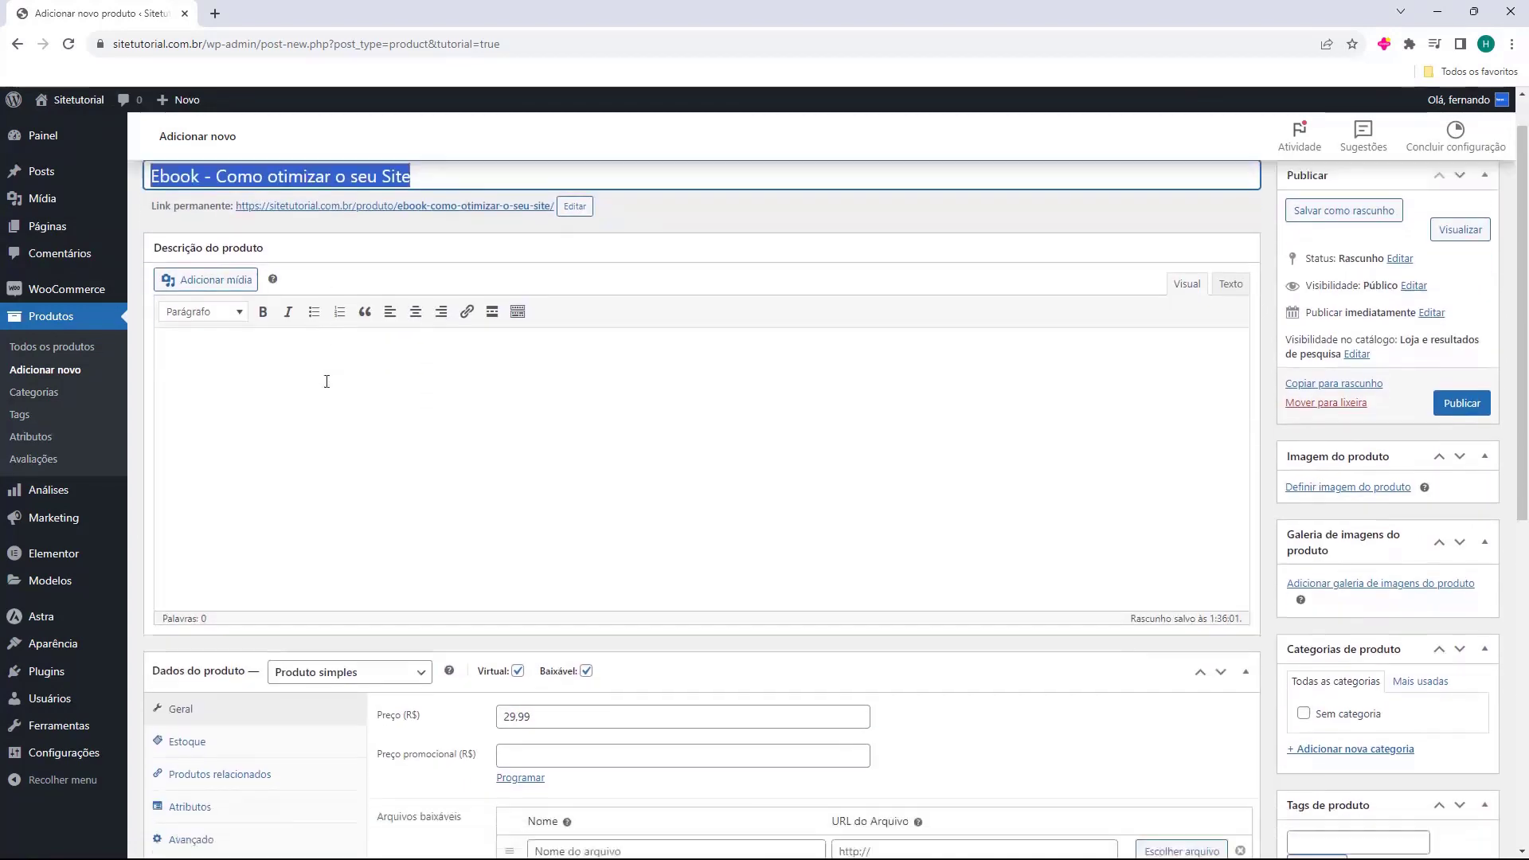
click(534, 743)
key(ctrl+v)
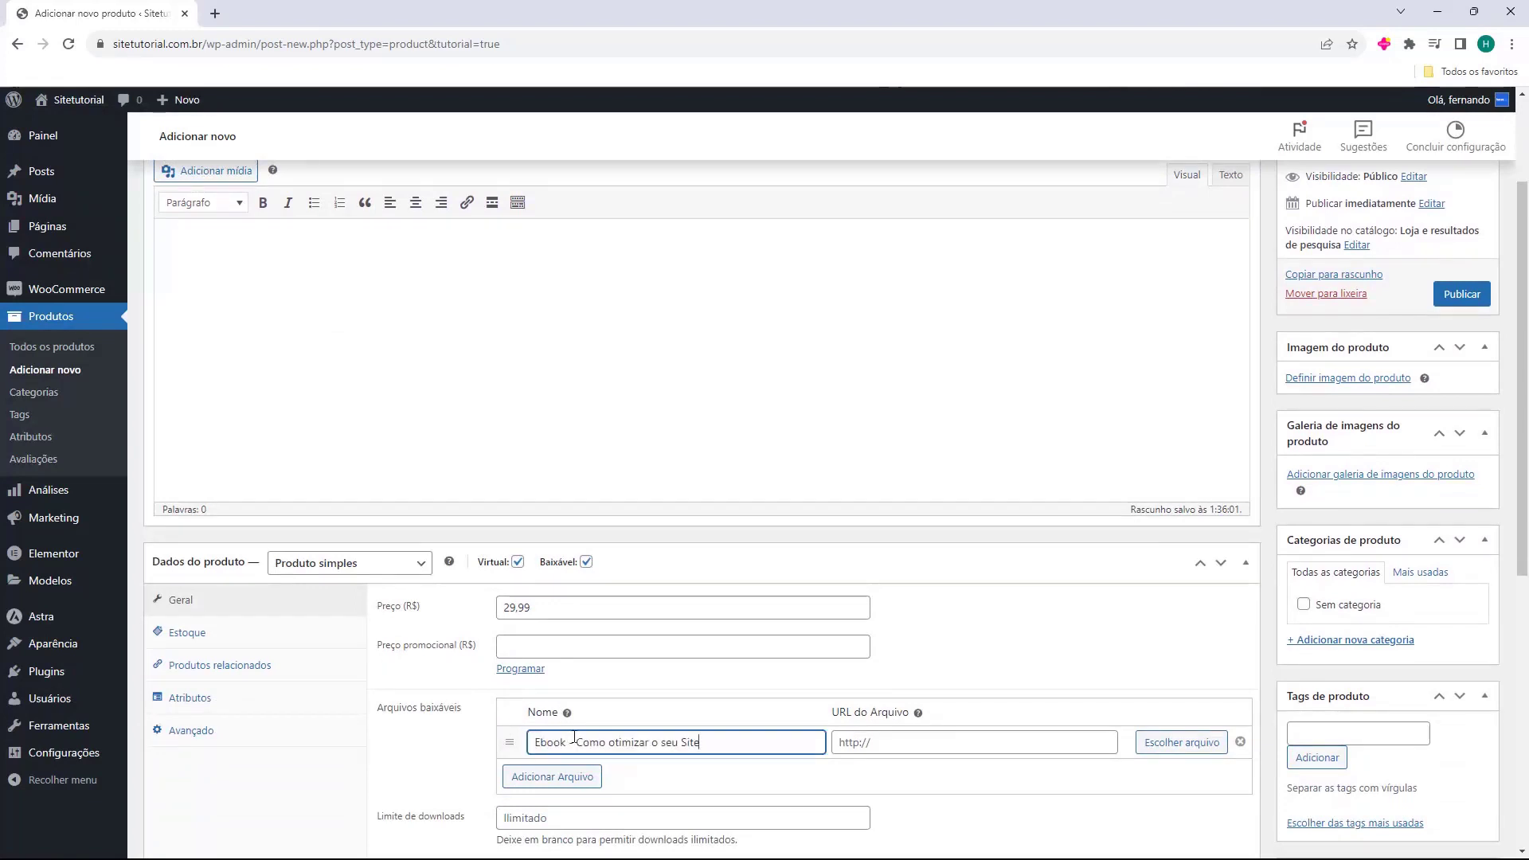
scroll(686, 659, down, 1)
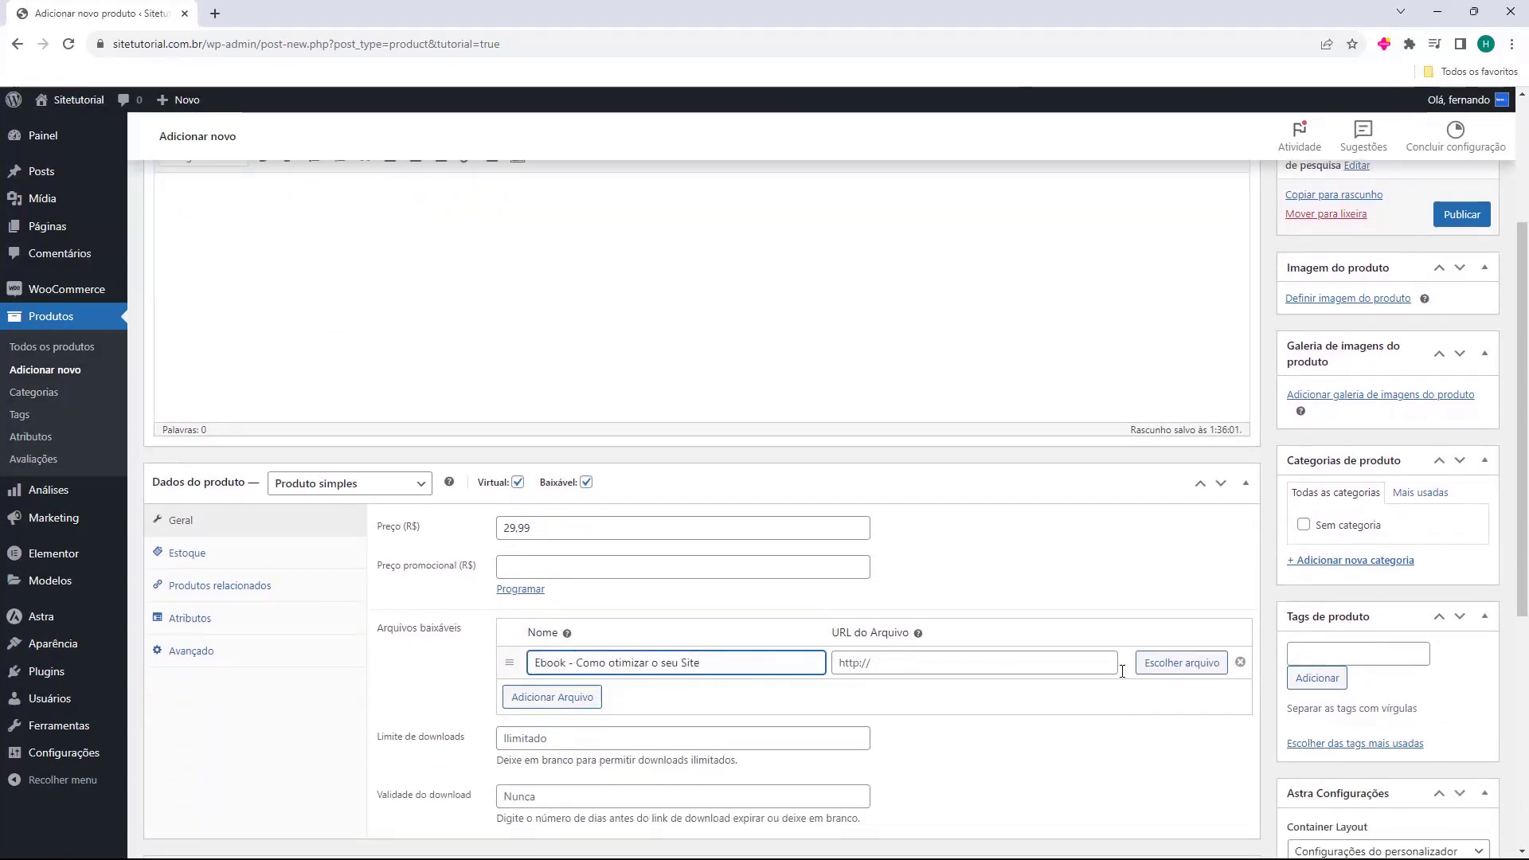
- Upload the ebook PDF to the media library and insert its URL as the download file
click(1178, 664)
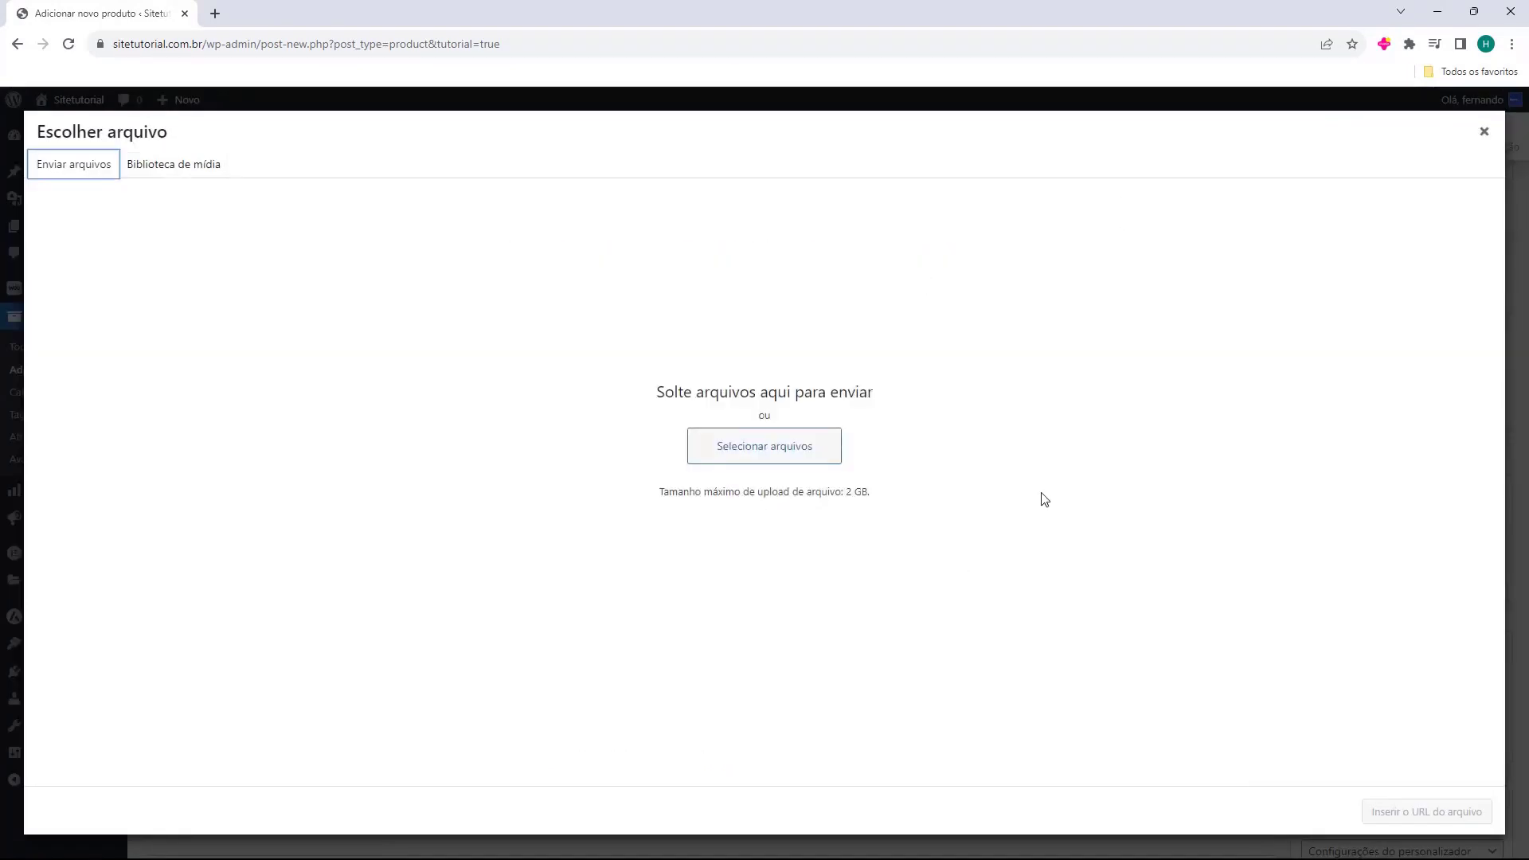
click(711, 437)
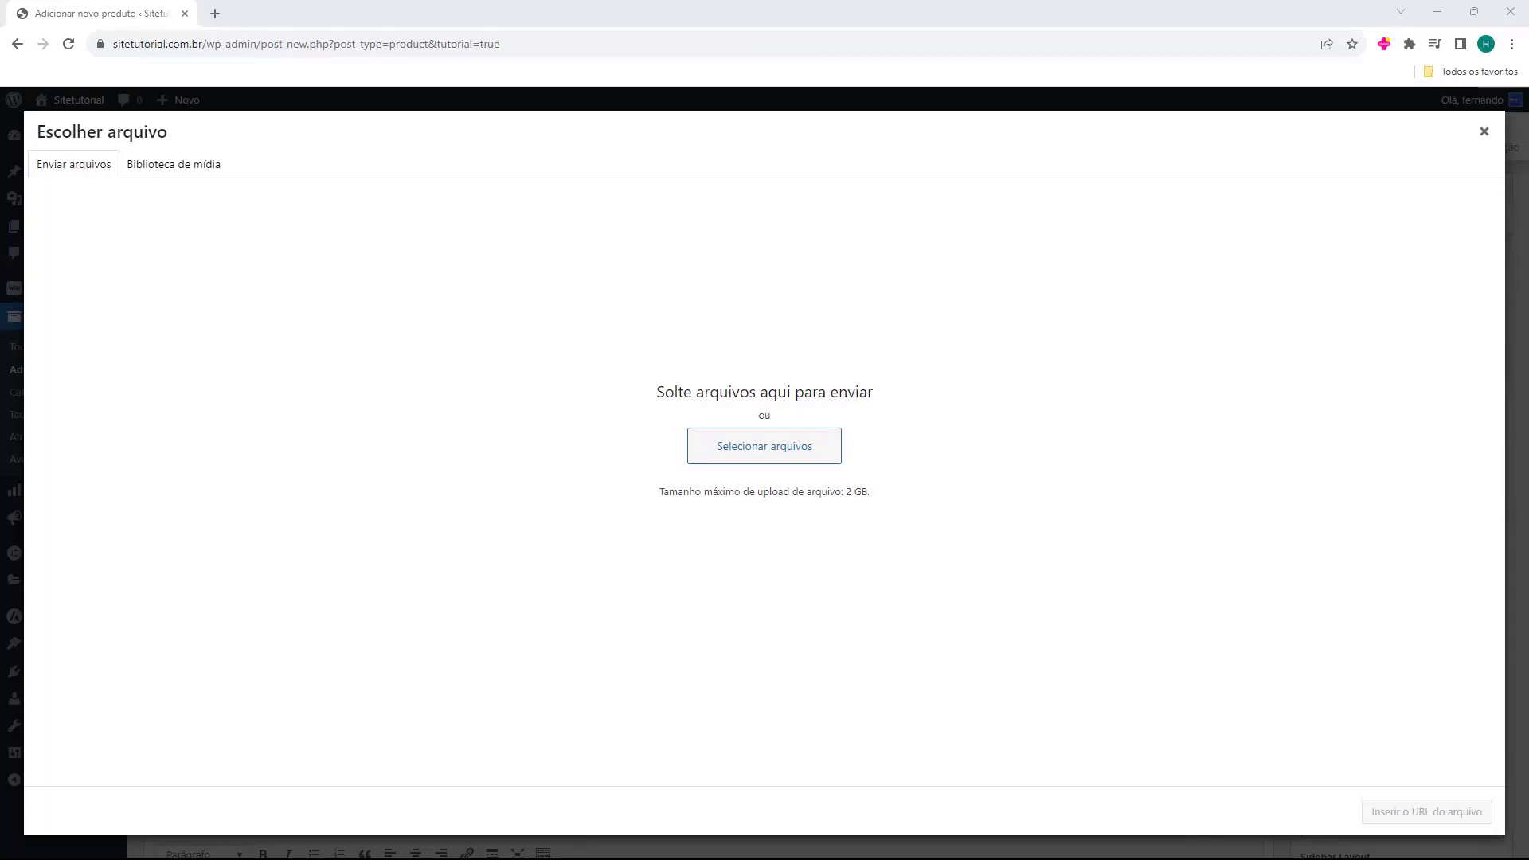
drag(8, 510, 627, 394)
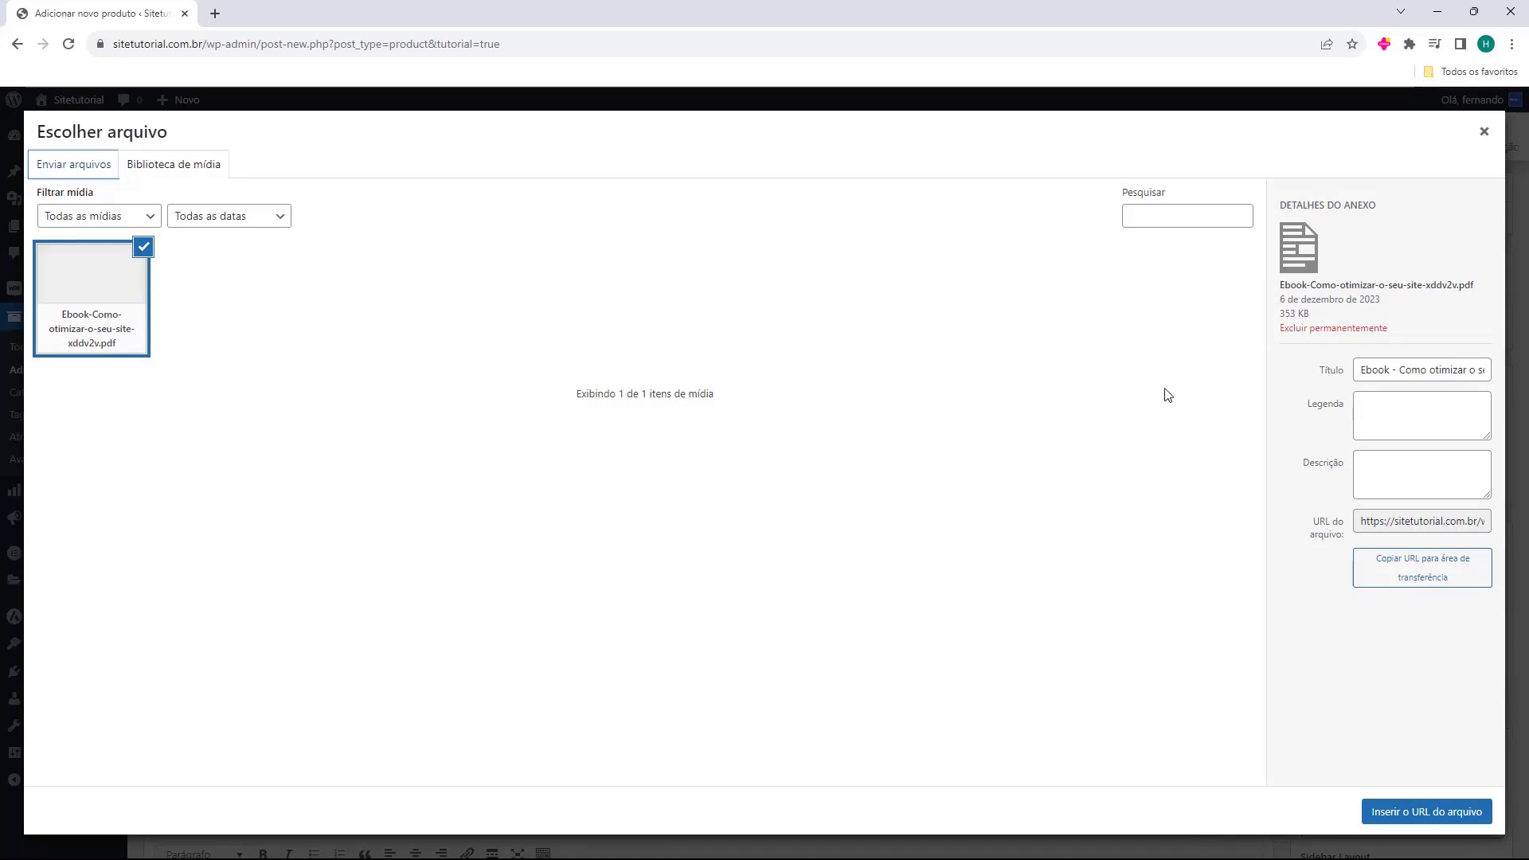
click(1383, 820)
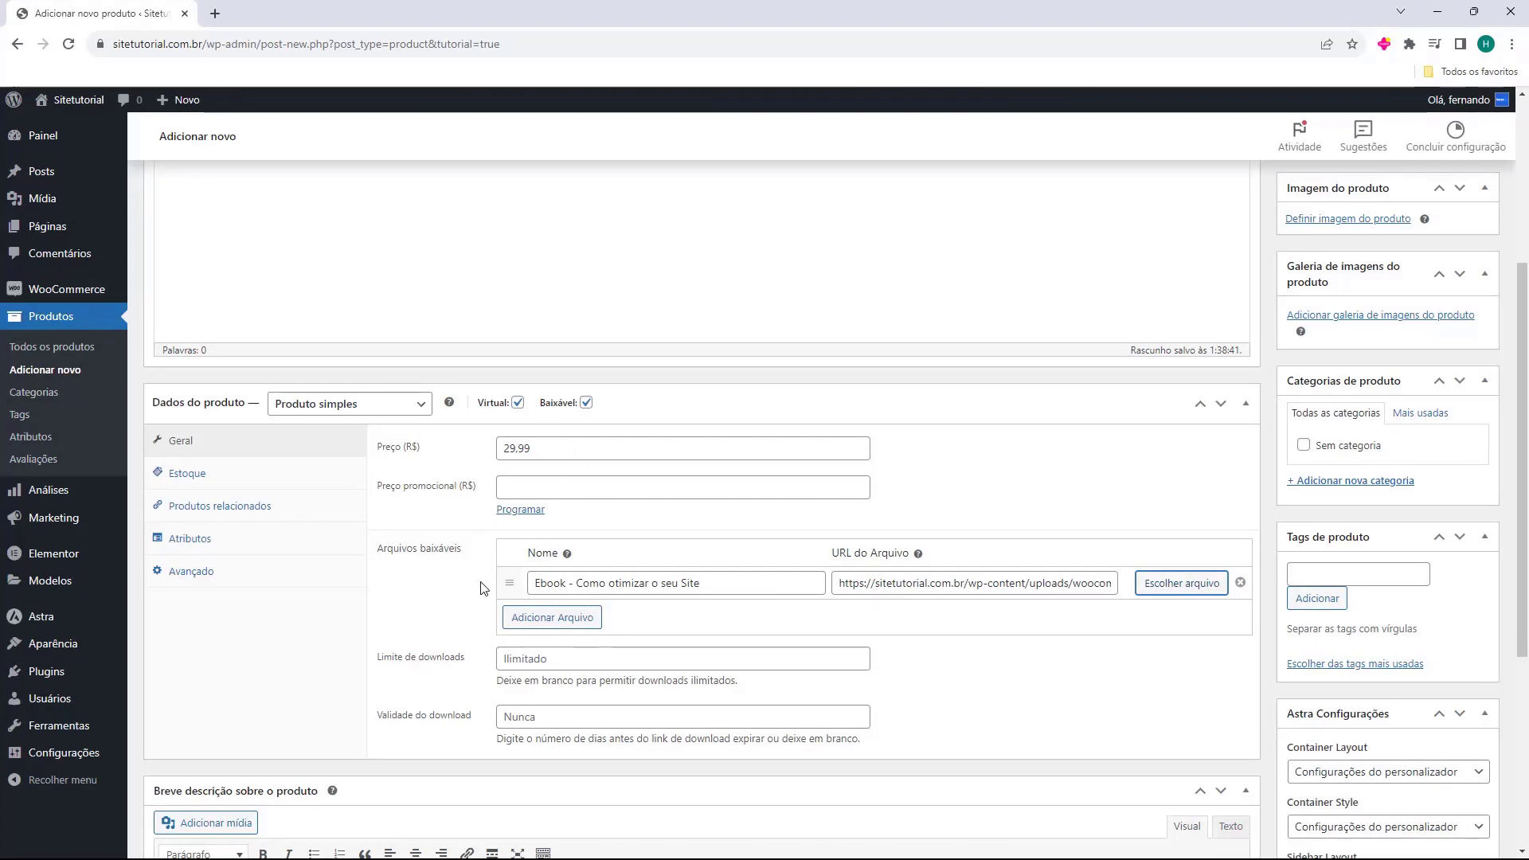
drag(534, 584, 662, 591)
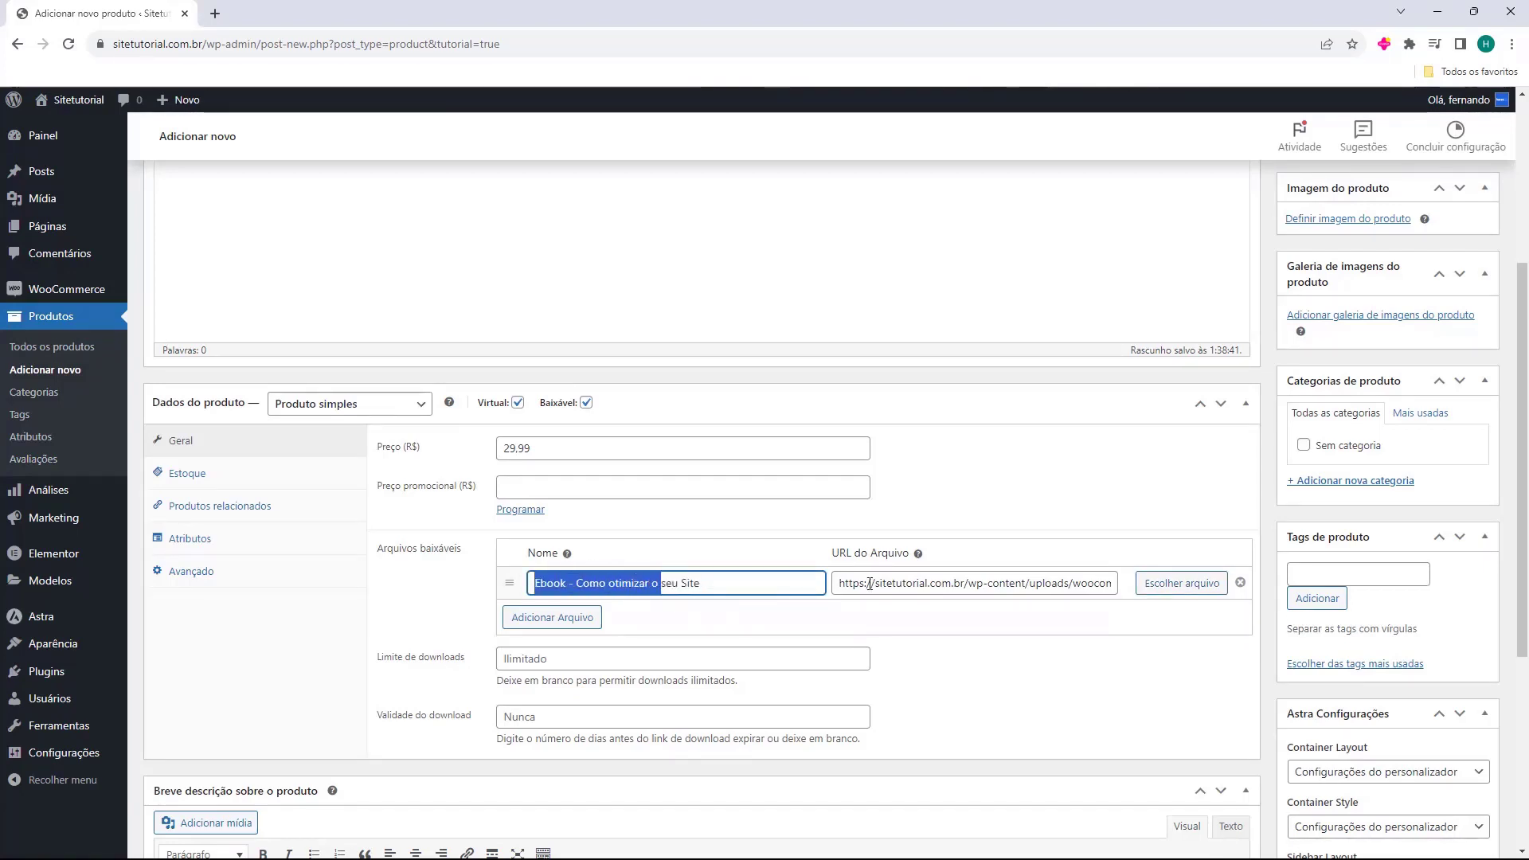
drag(866, 584, 1076, 589)
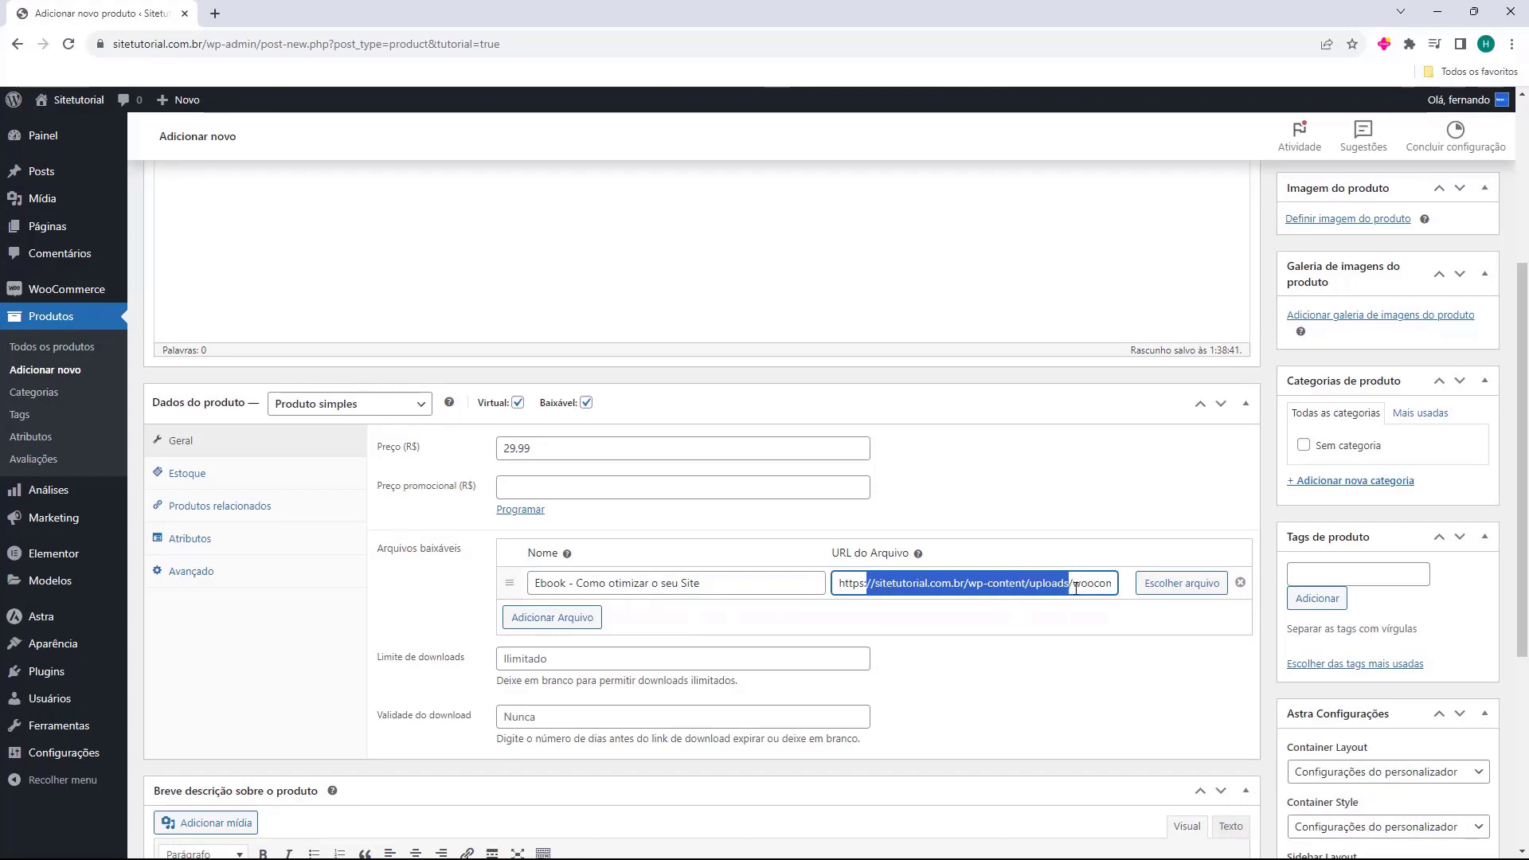
click(451, 608)
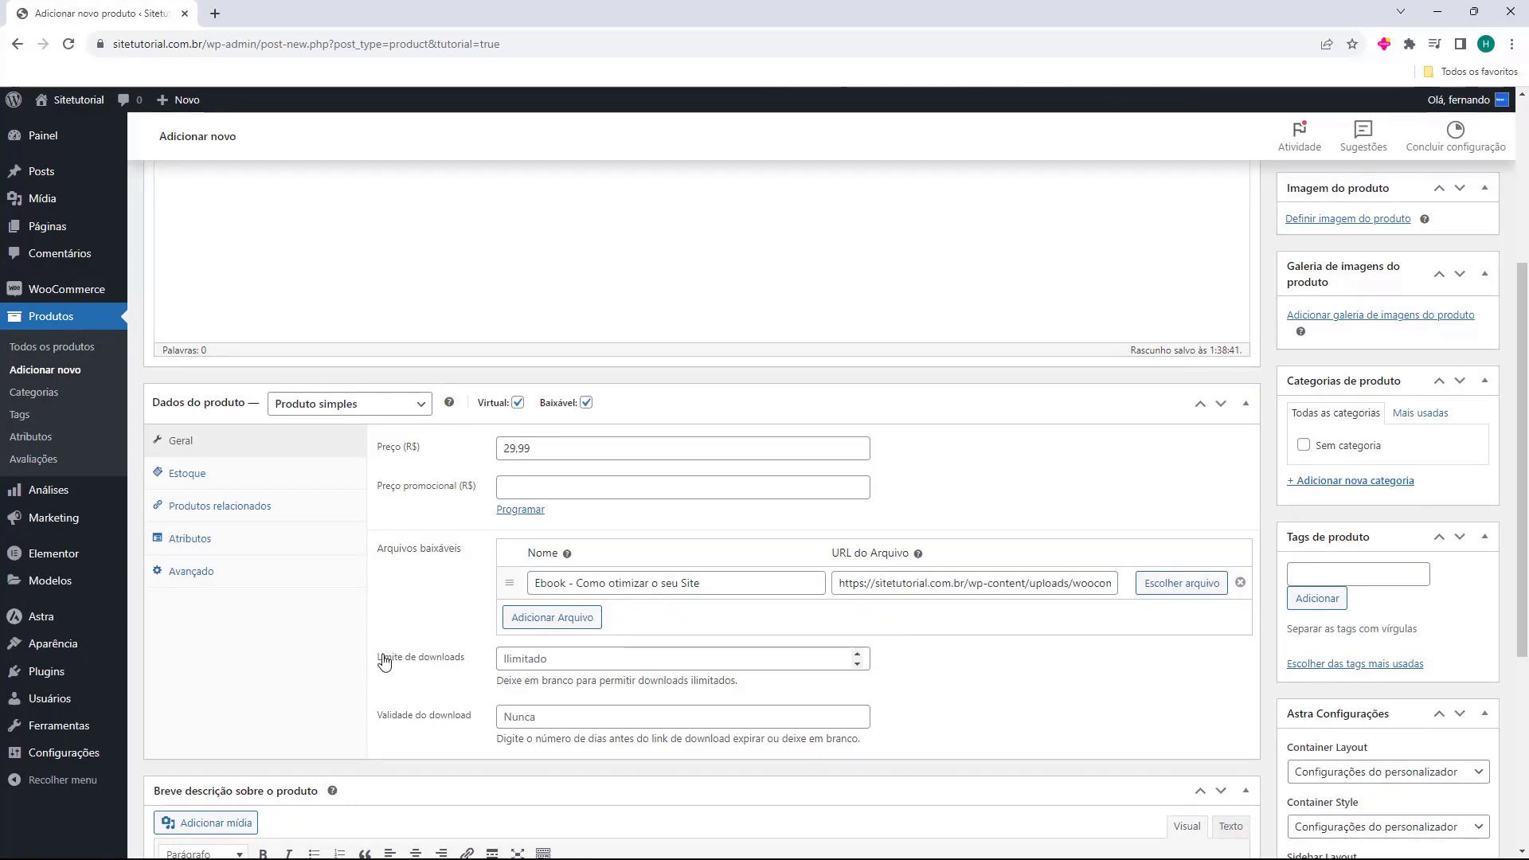
click(500, 669)
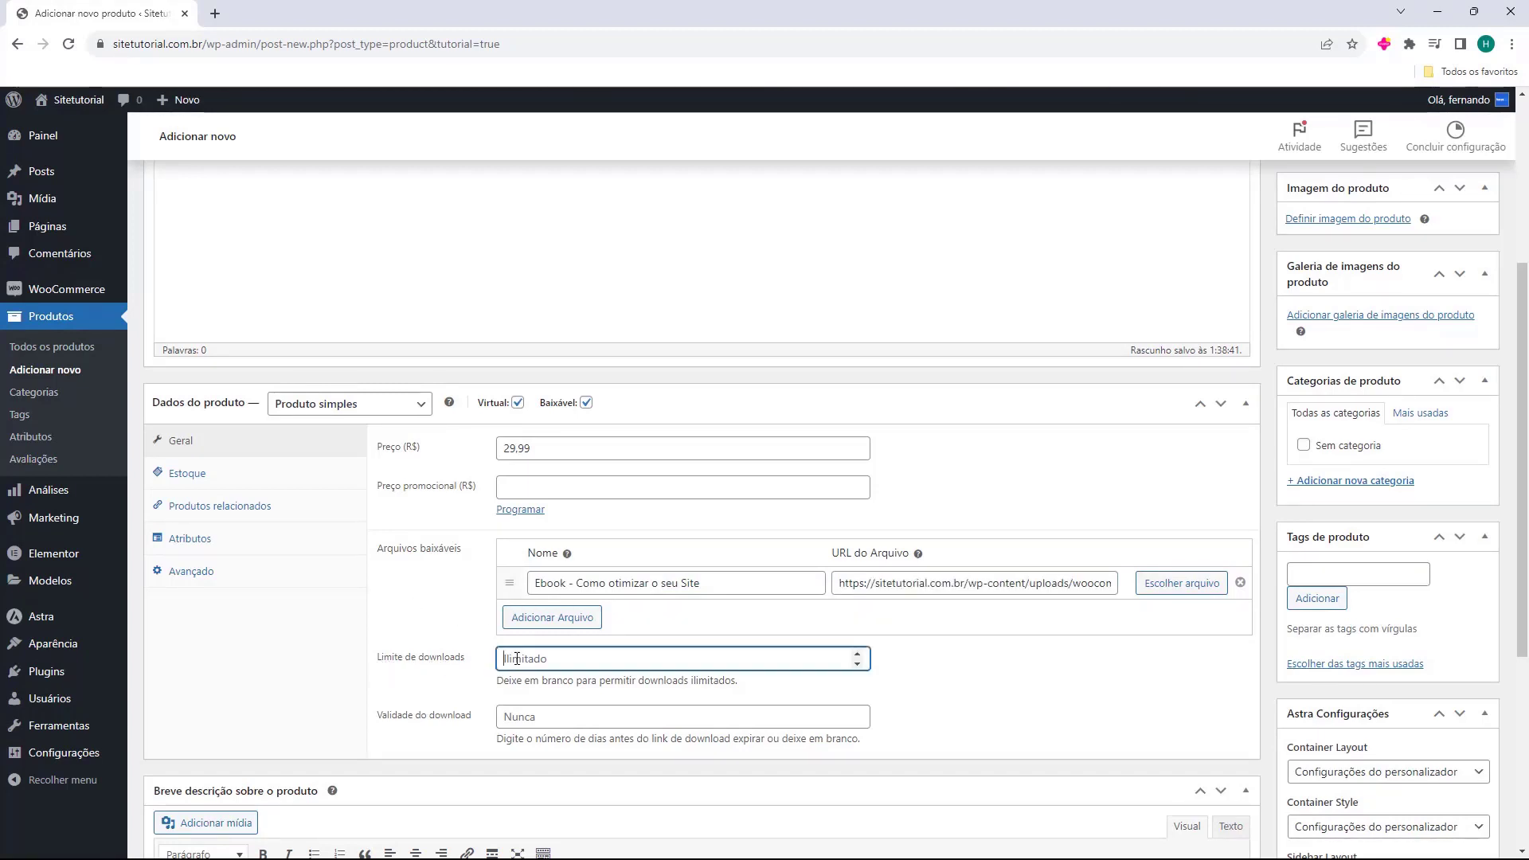
click(451, 677)
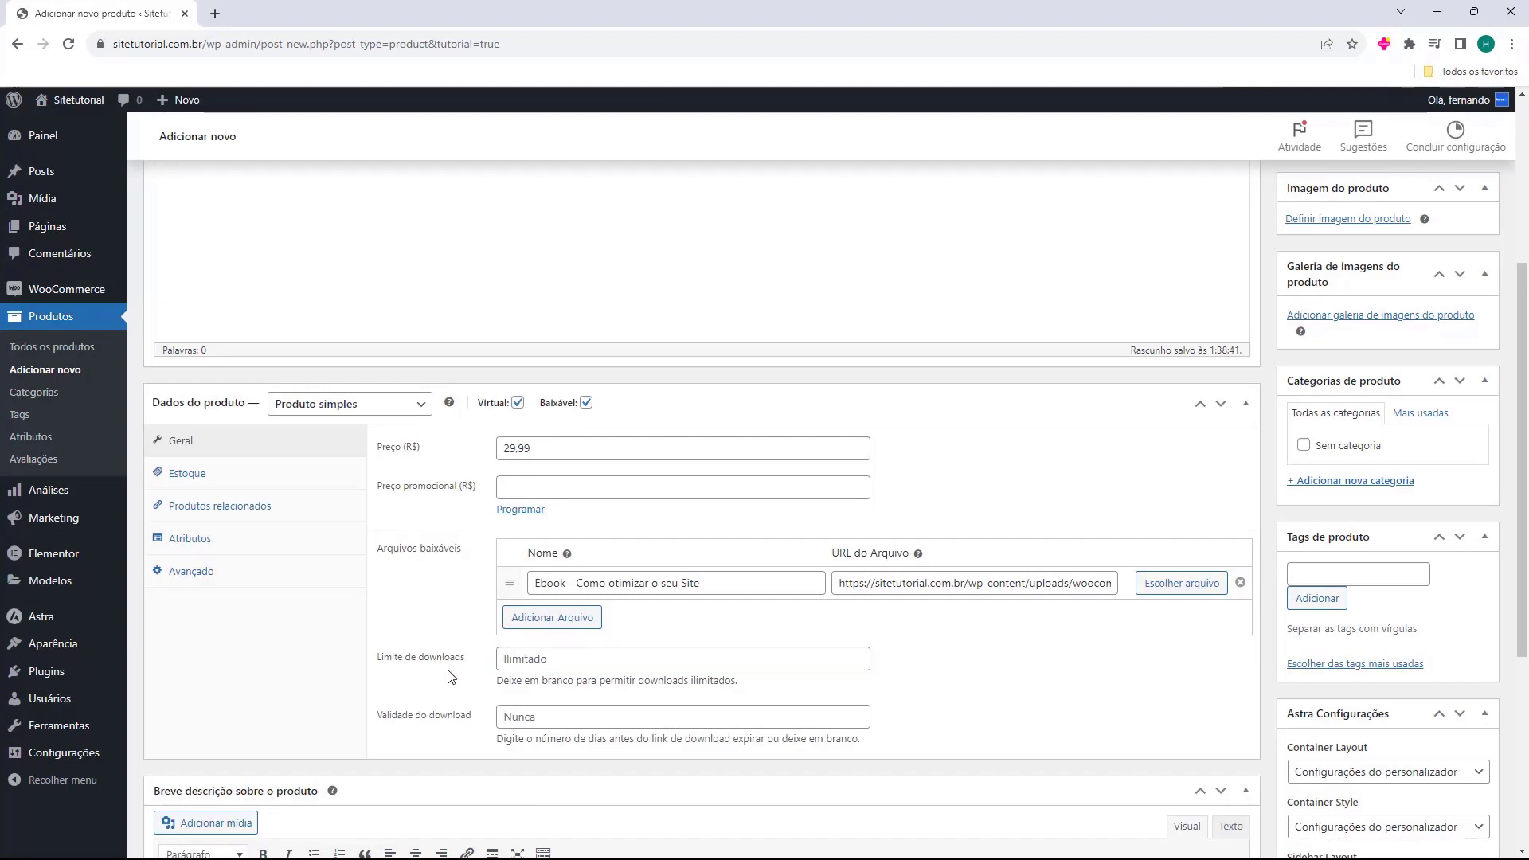
click(525, 660)
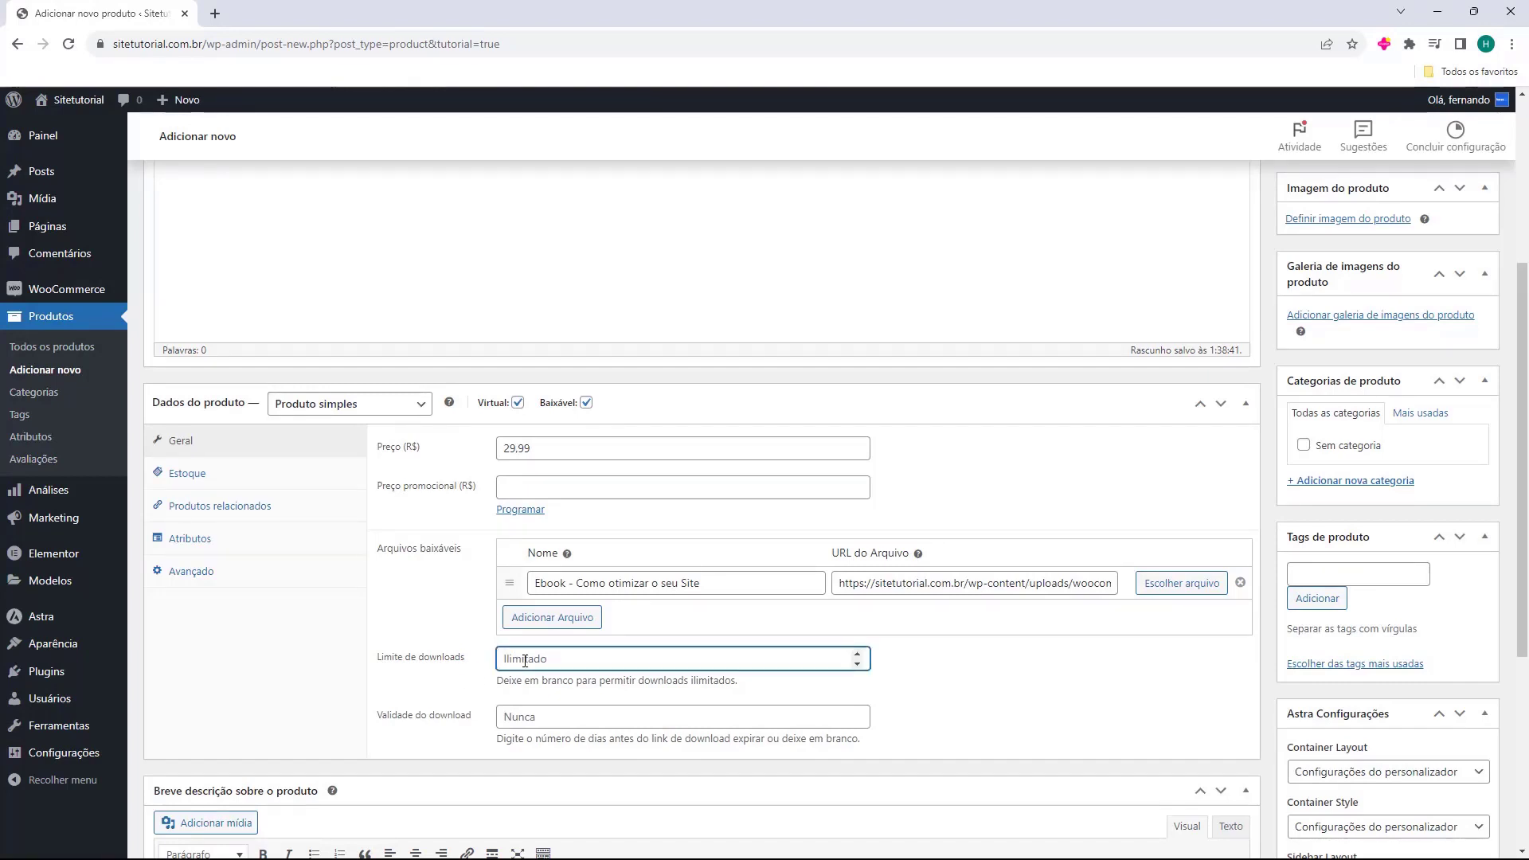
text(1)
click(453, 663)
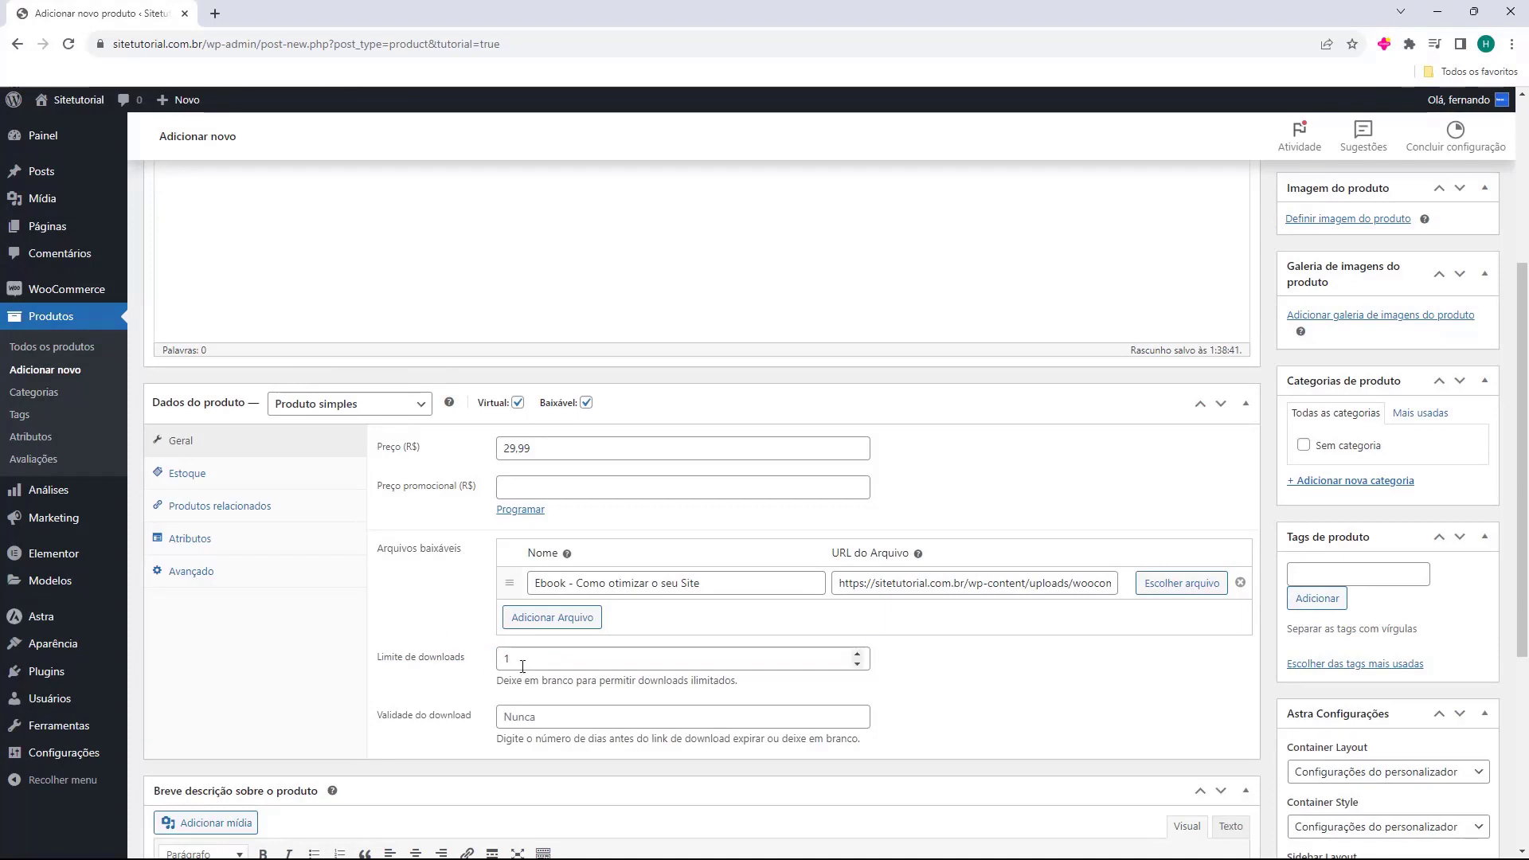
click(499, 661)
key(Delete)
text(5)
click(446, 644)
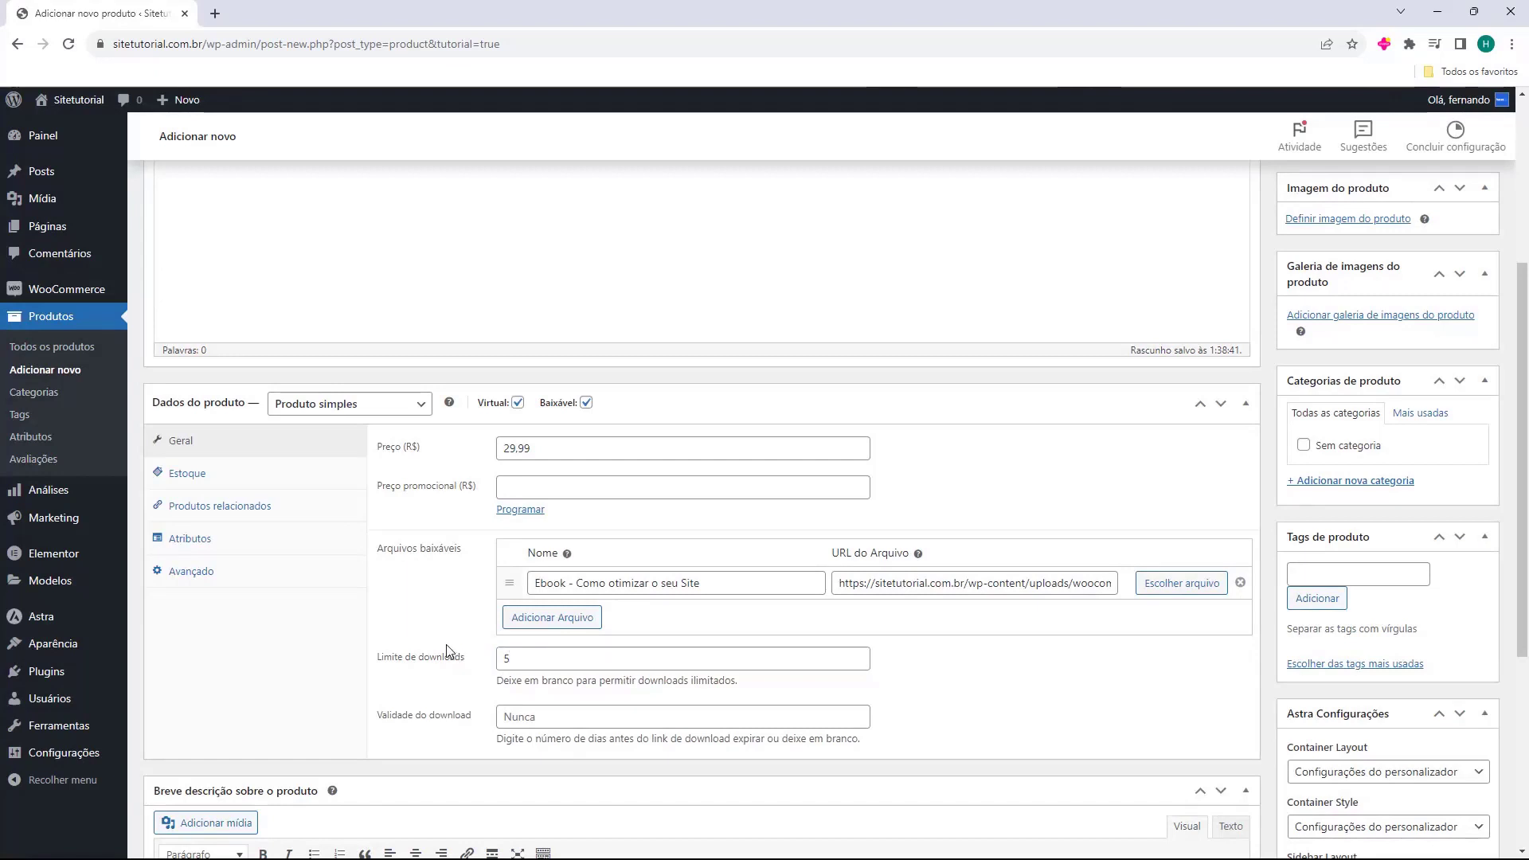
click(502, 652)
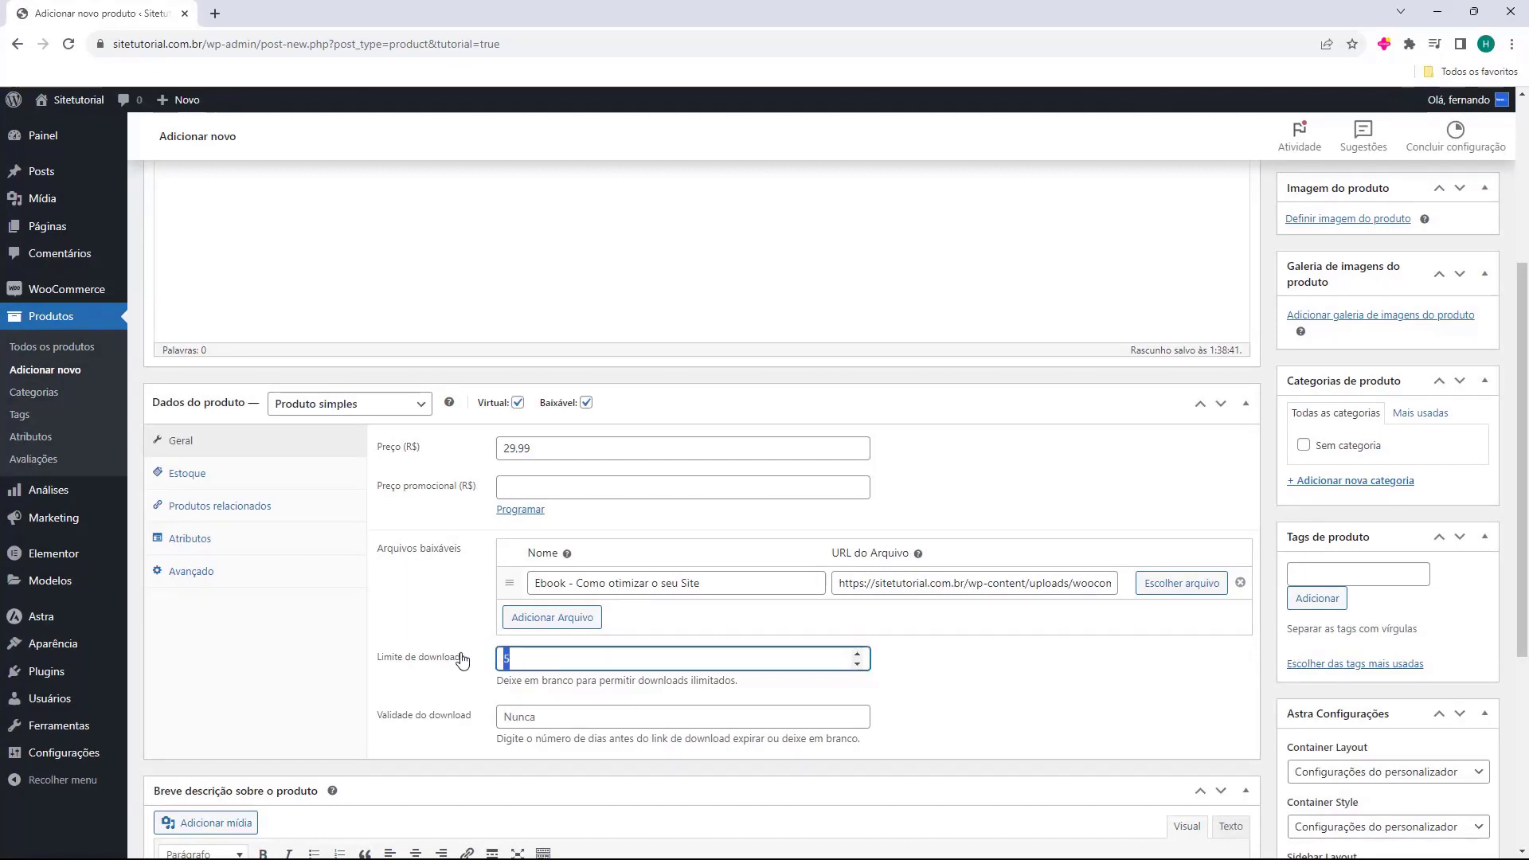
key(Delete)
click(404, 604)
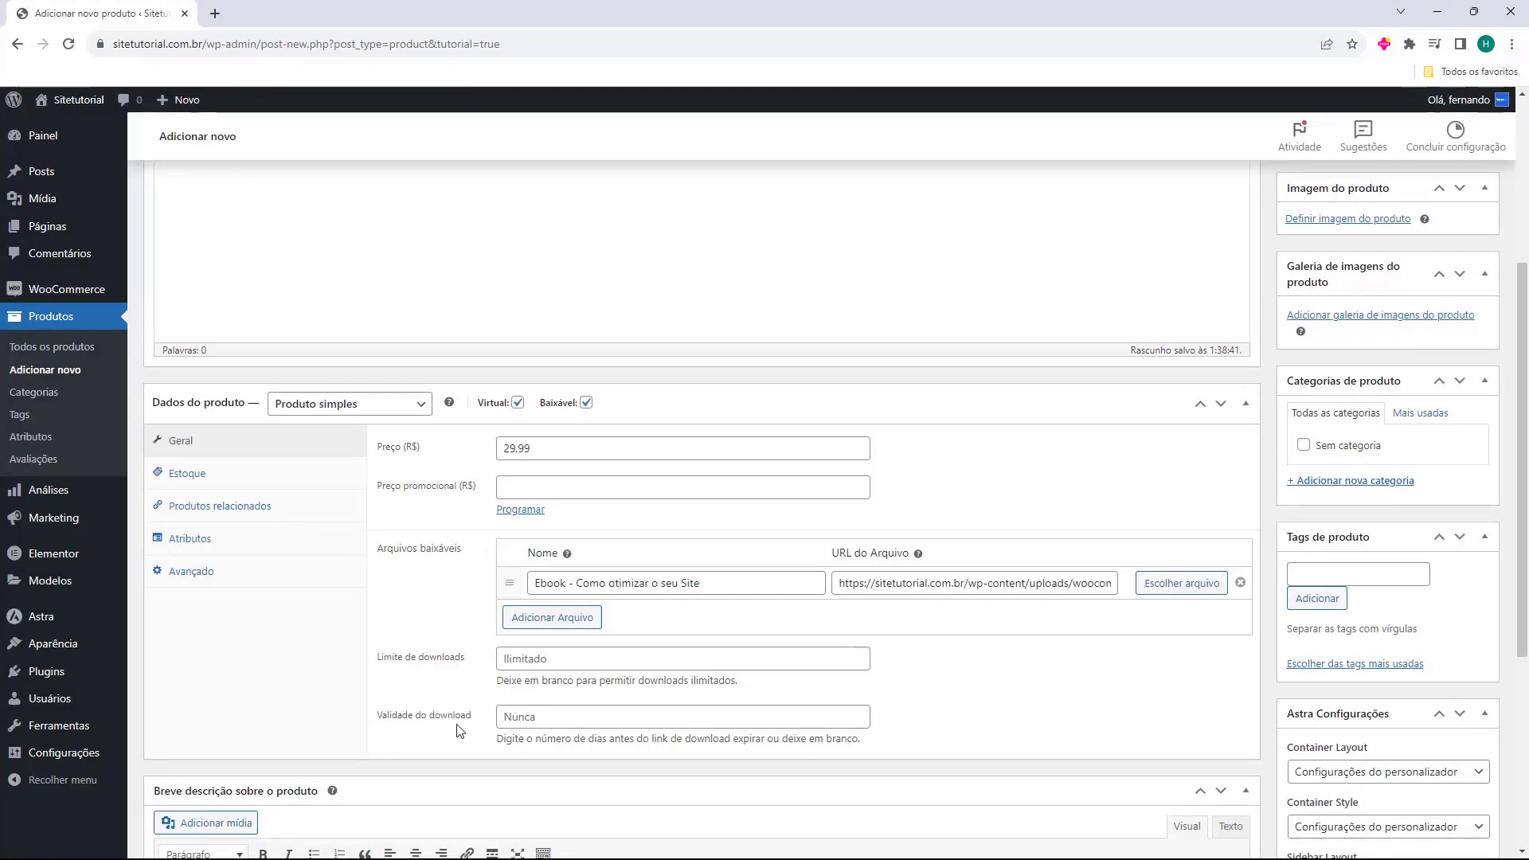
click(509, 717)
text(30)
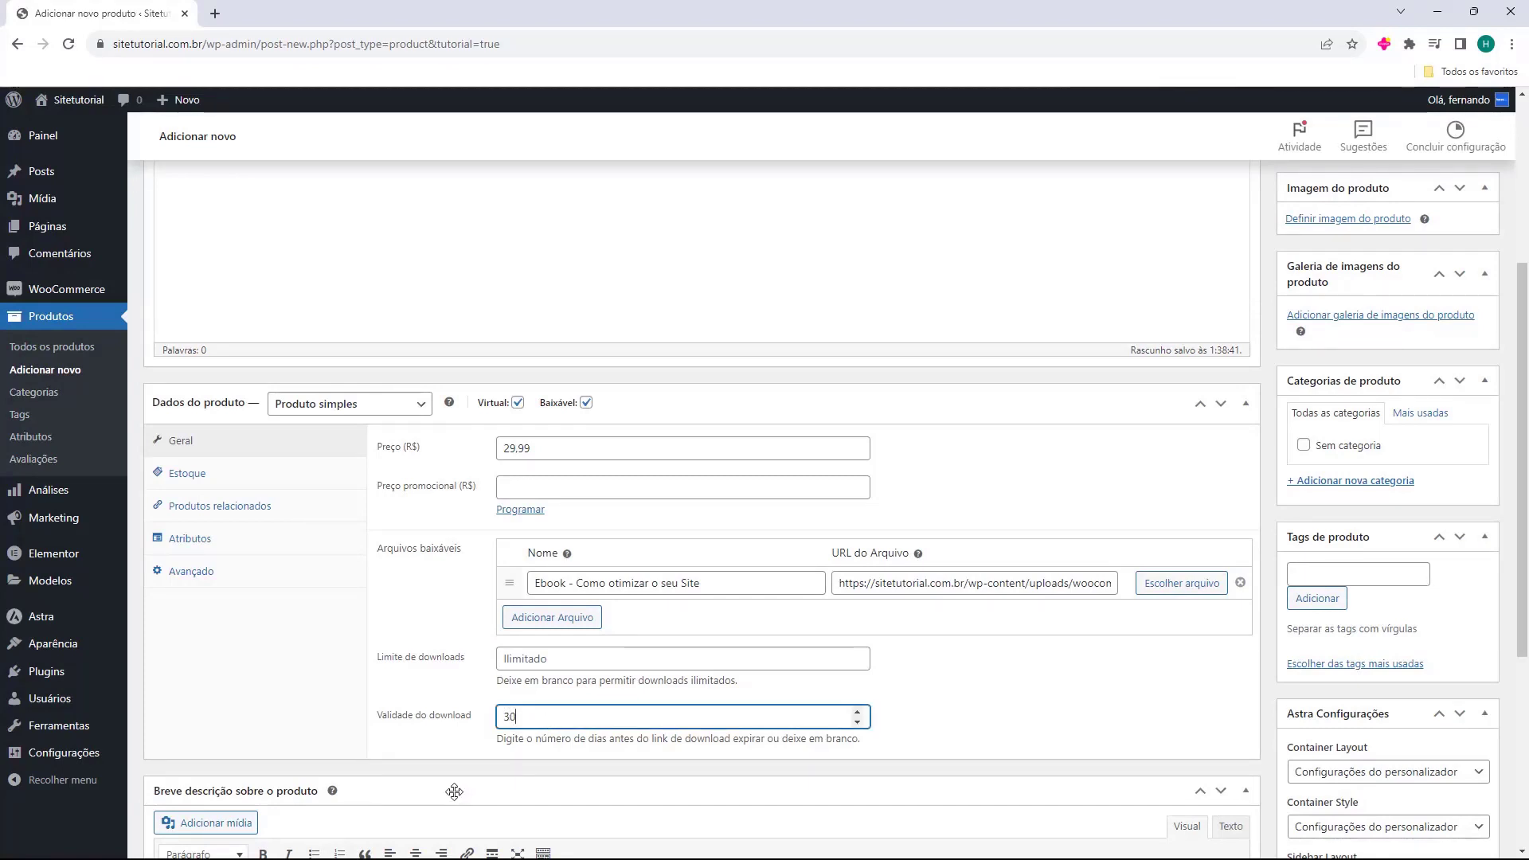
click(414, 692)
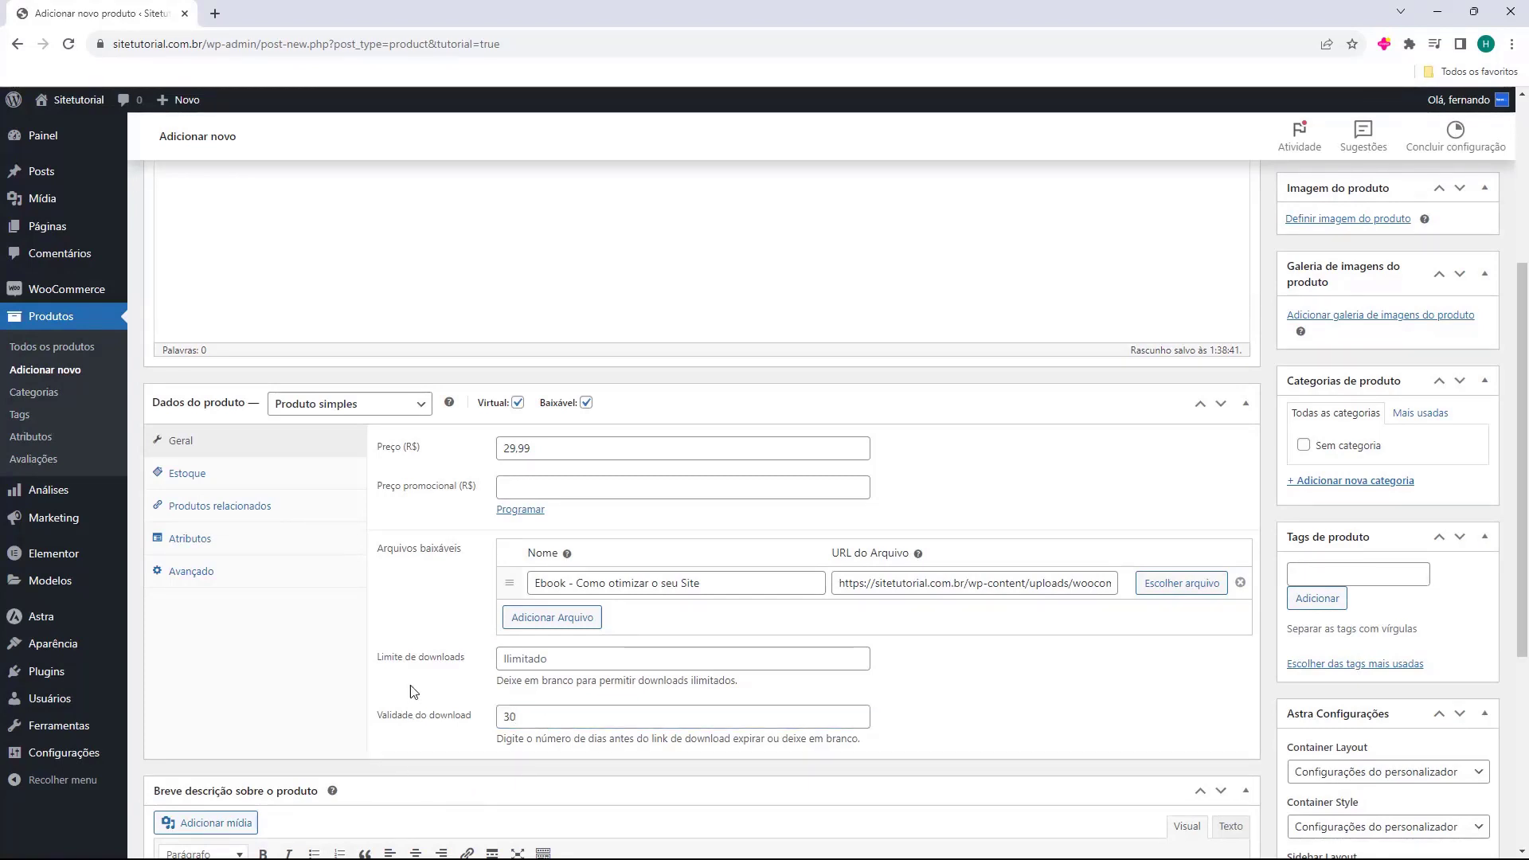
click(514, 719)
click(430, 741)
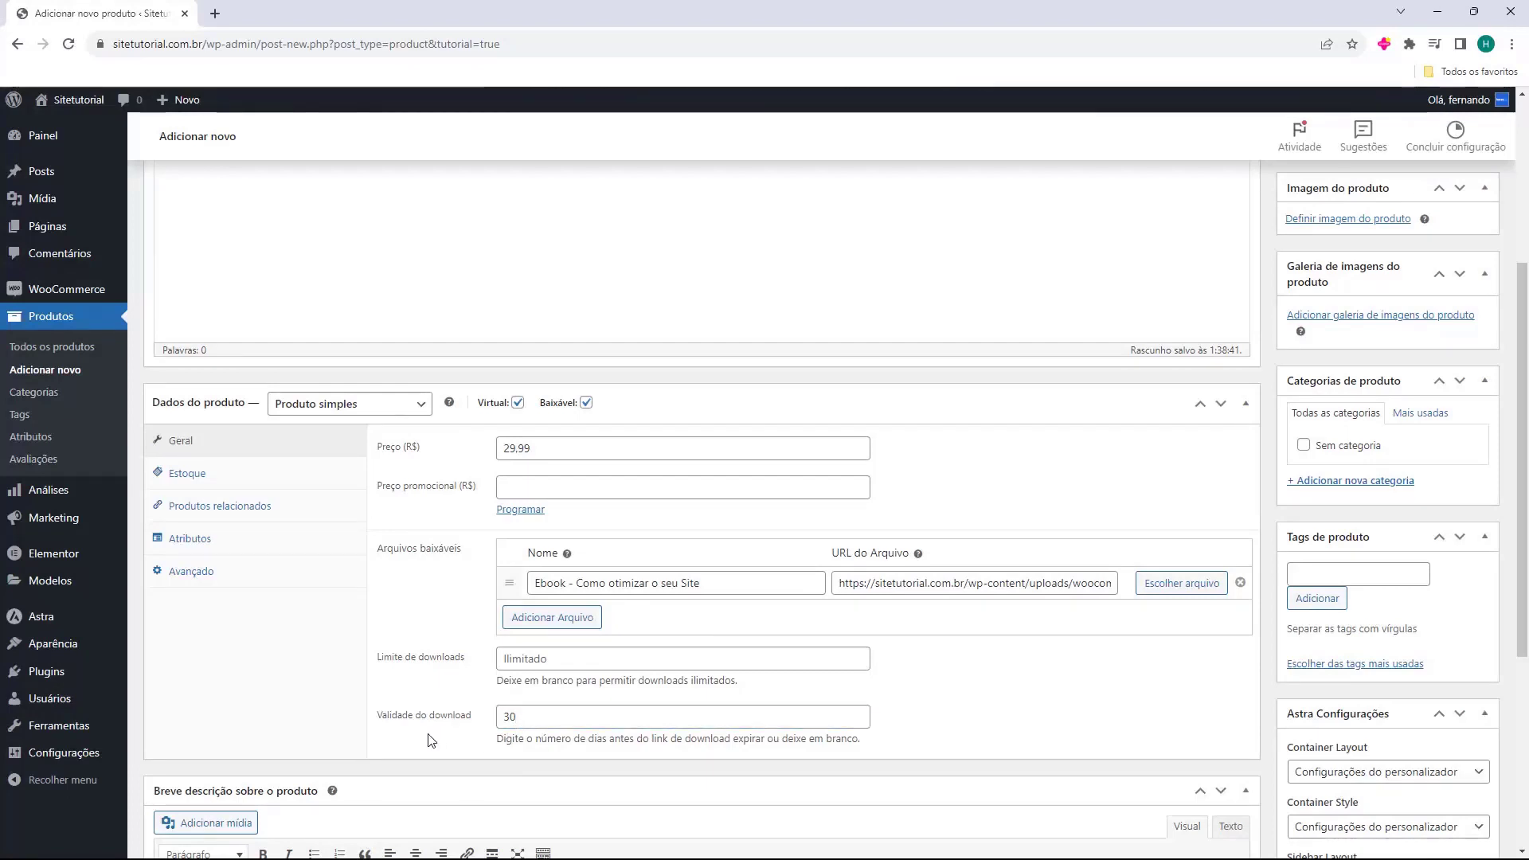
click(428, 725)
key(BackSpace)
key(BackSpace)
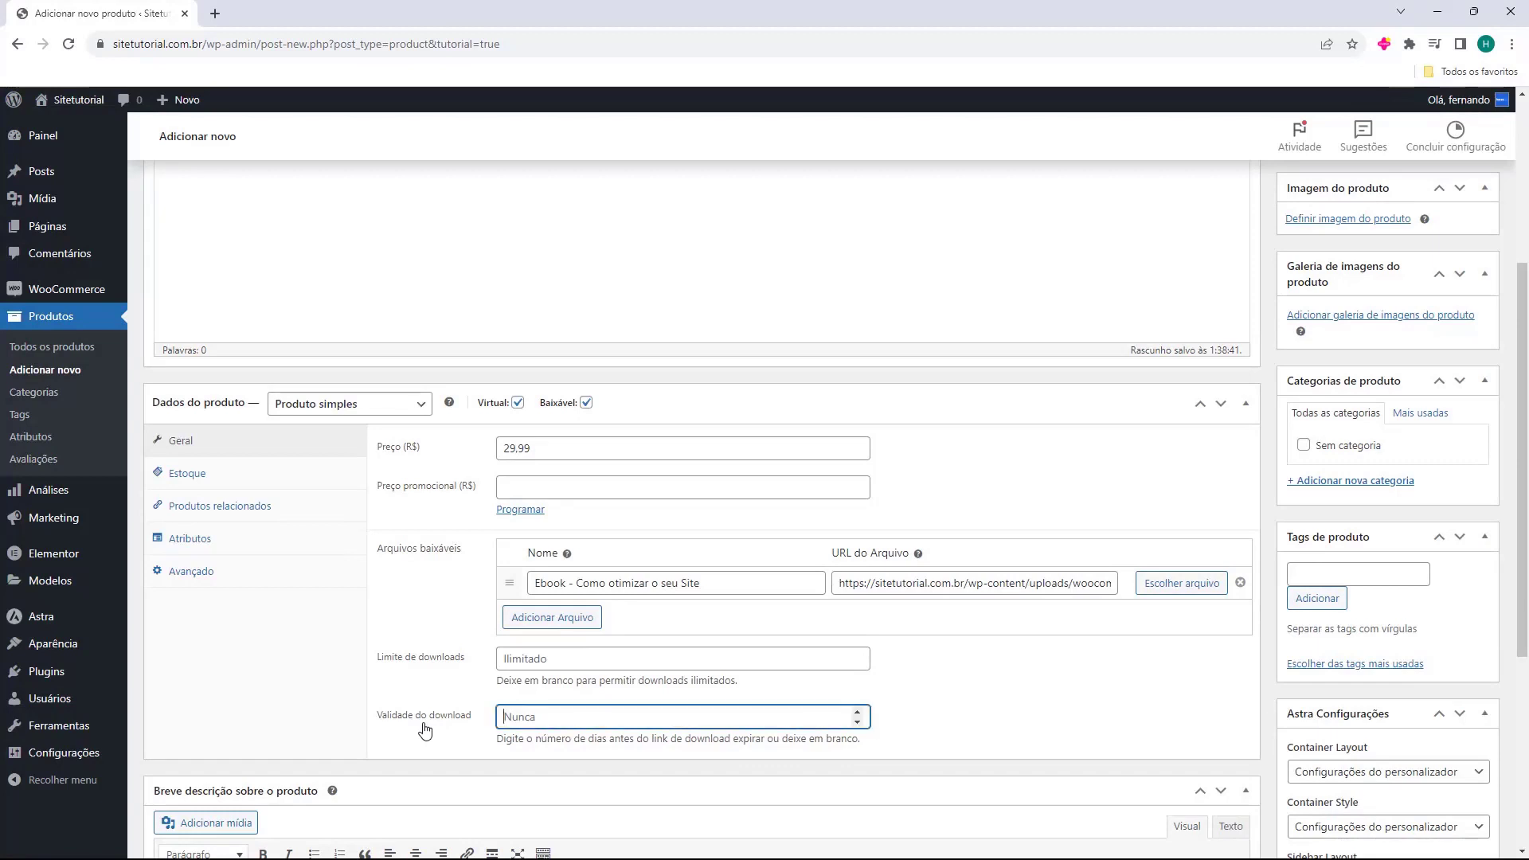
click(460, 743)
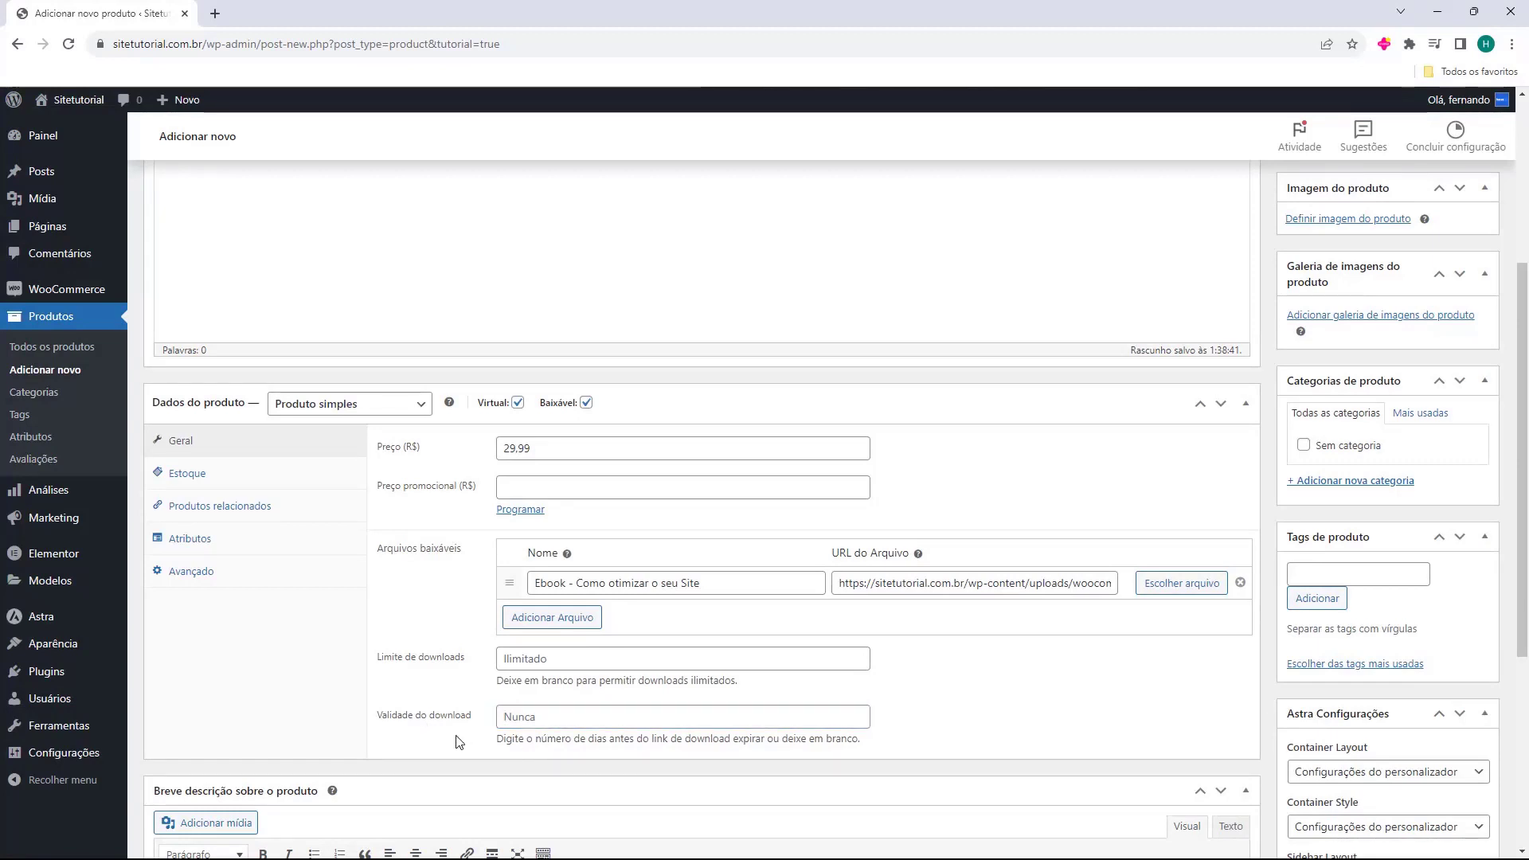
scroll(460, 742, up, 4)
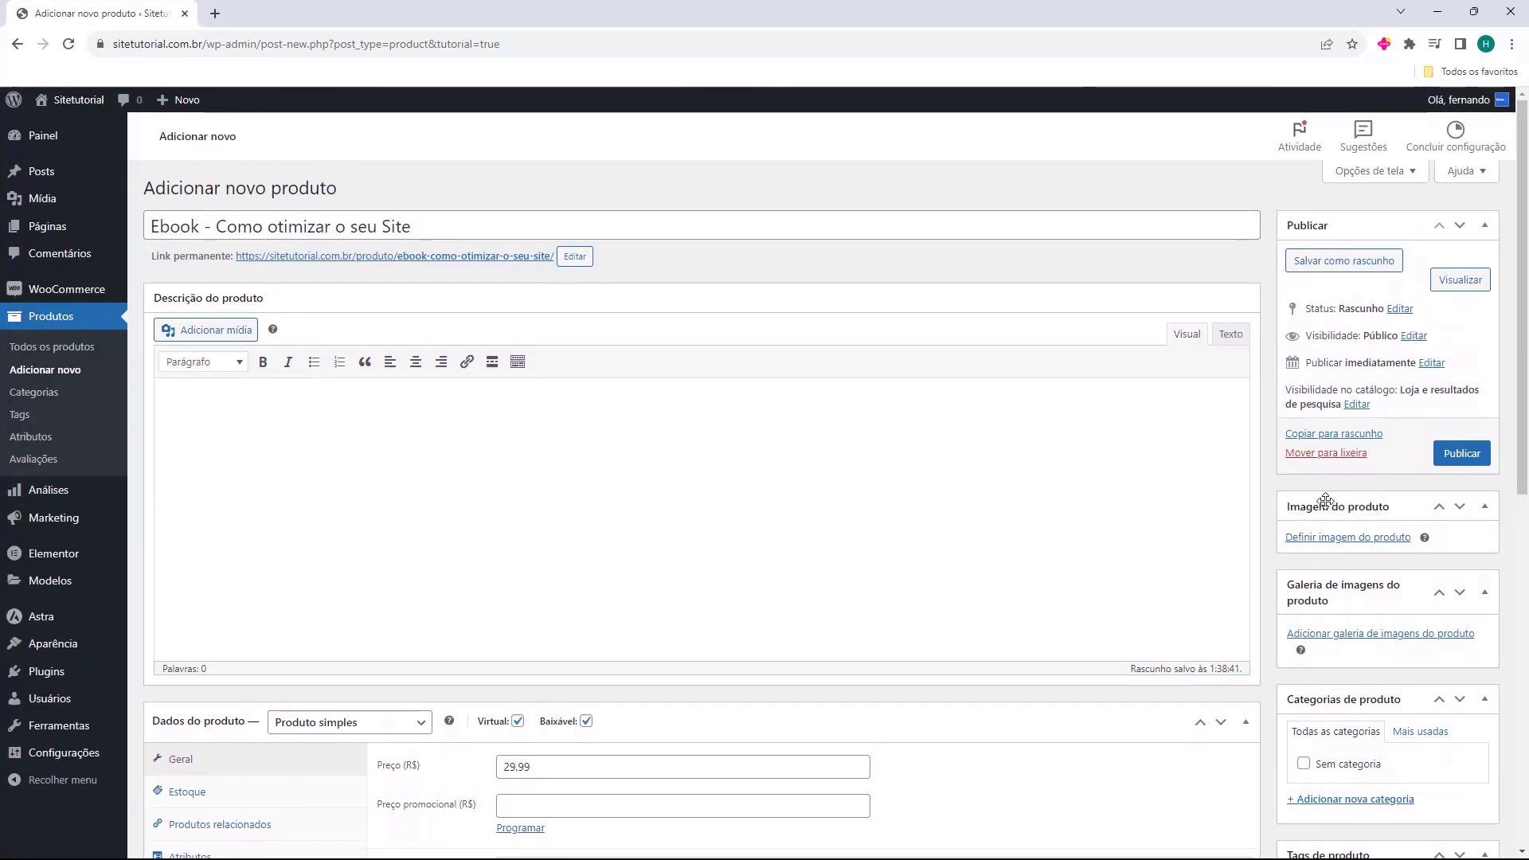
- Upload the cover picture 1.png and set it as the product image
click(1334, 541)
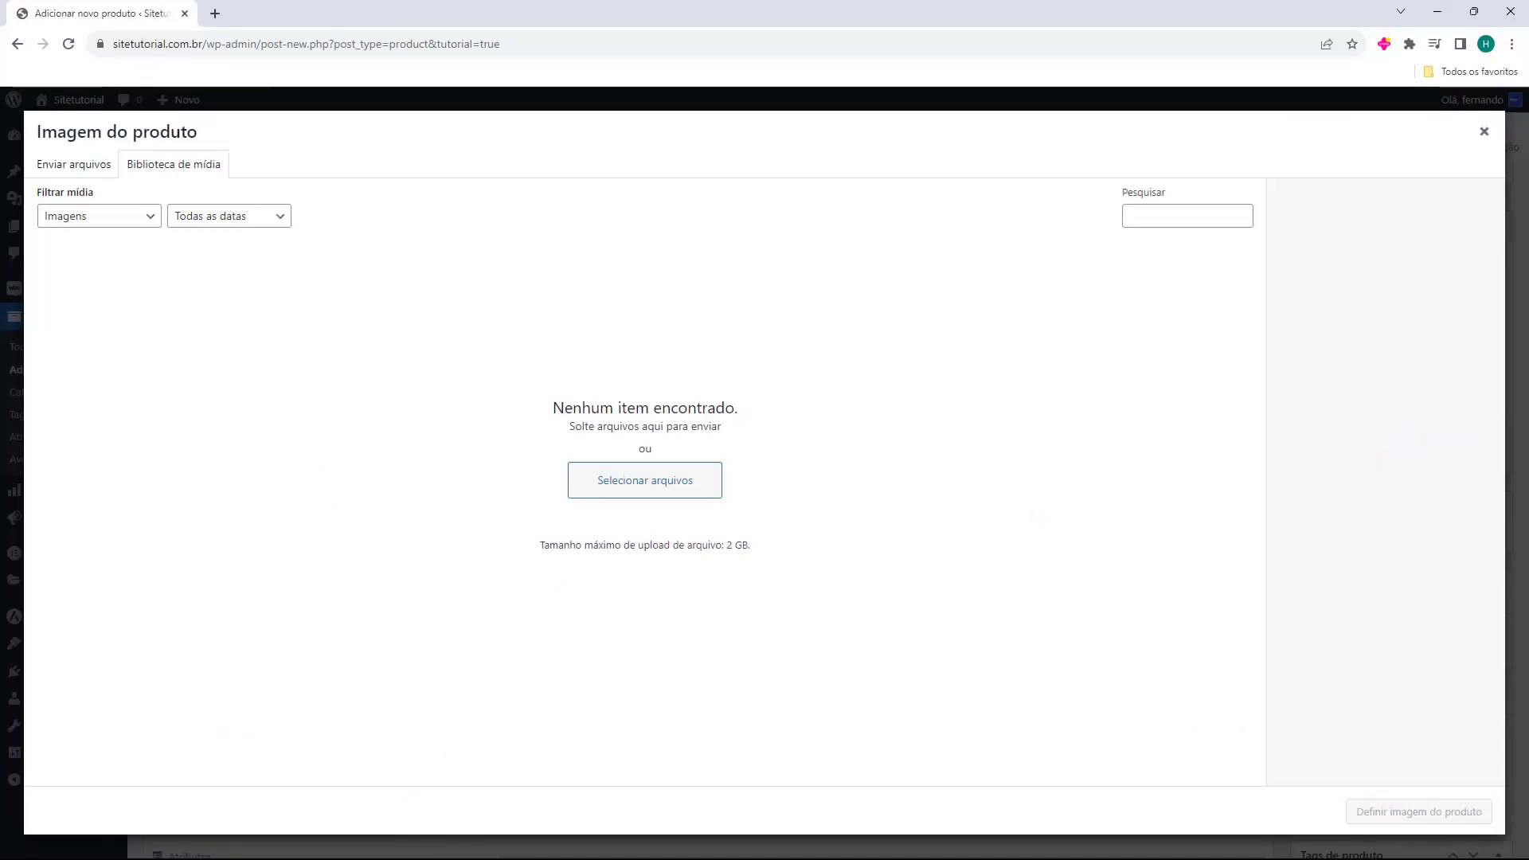
drag(0, 470, 459, 416)
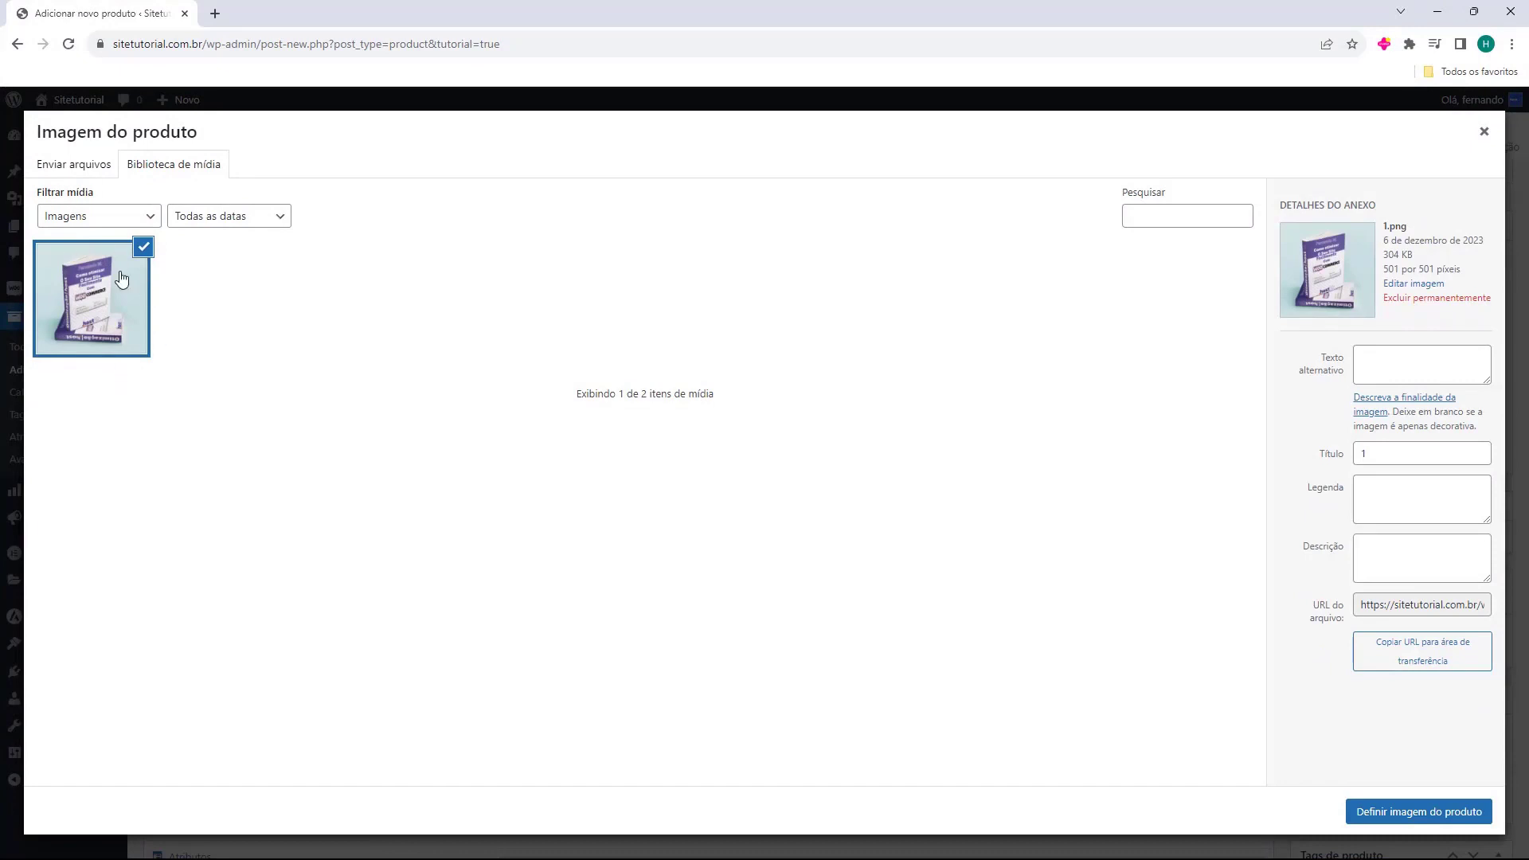
click(1390, 819)
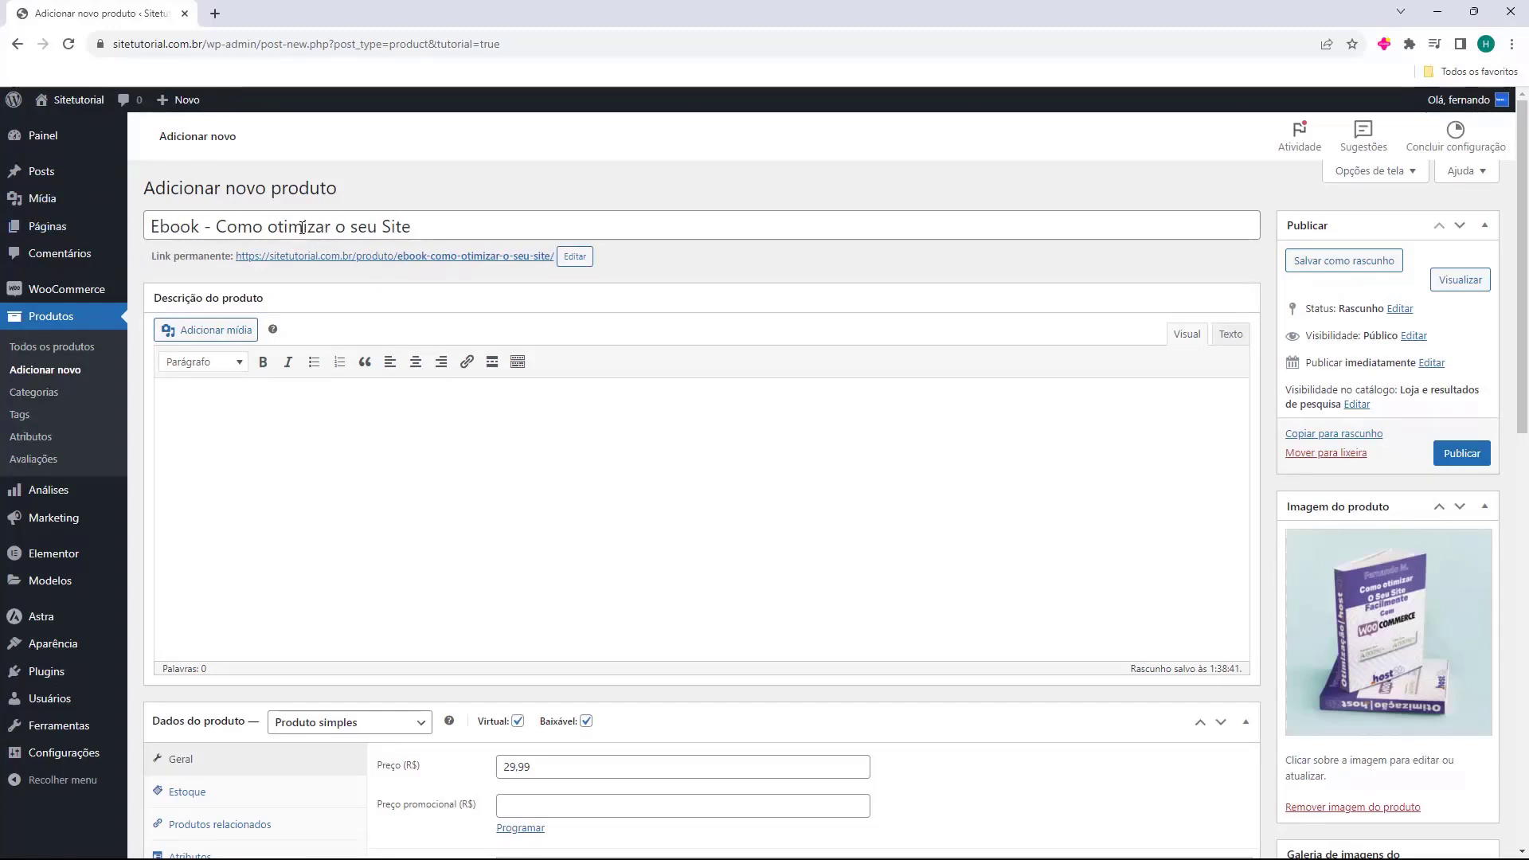
scroll(434, 205, down, 4)
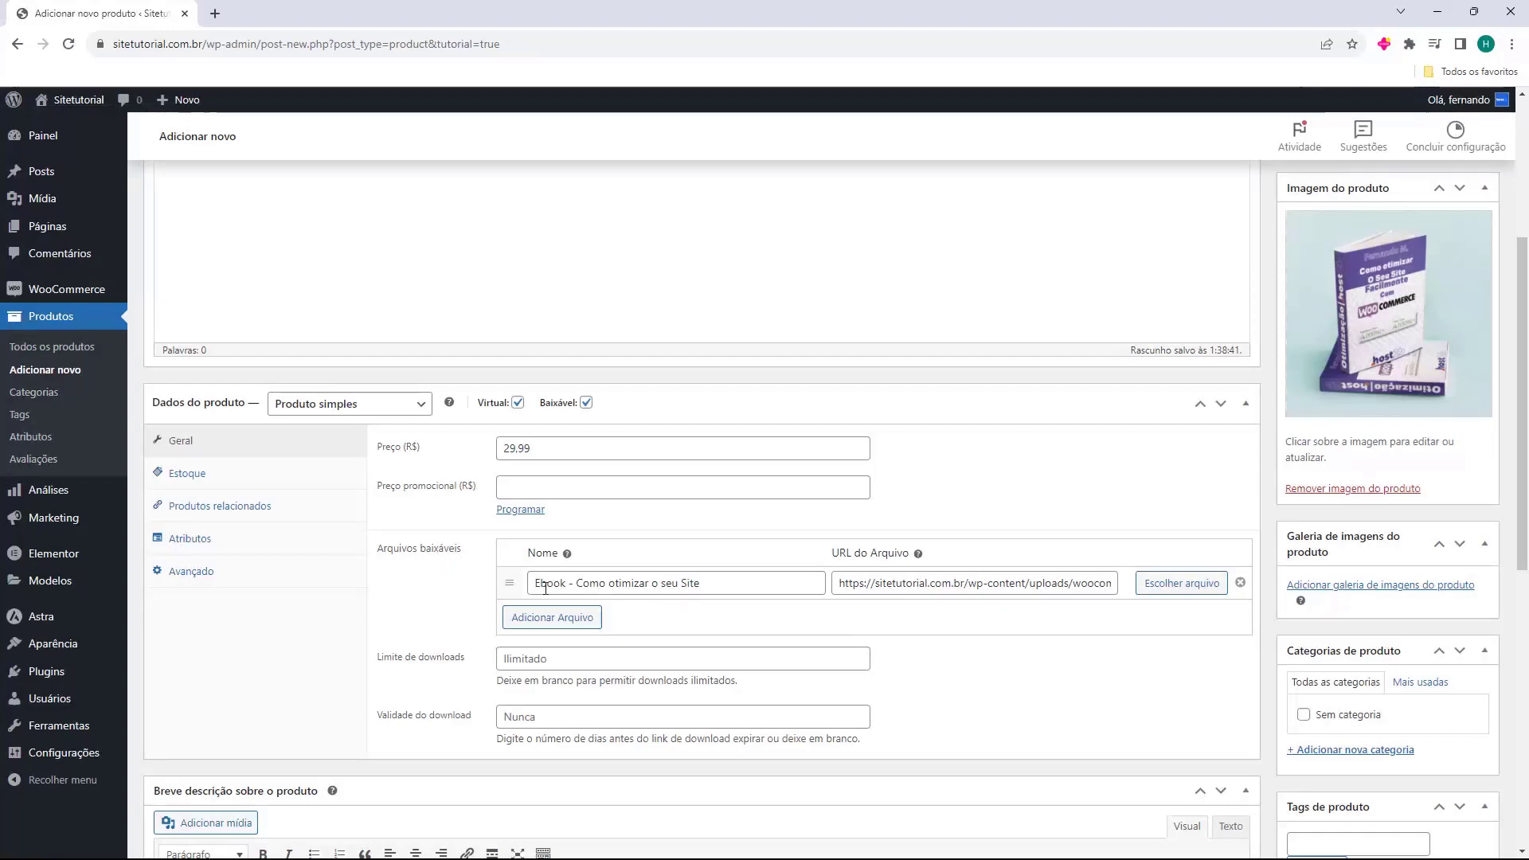
scroll(609, 649, down, 4)
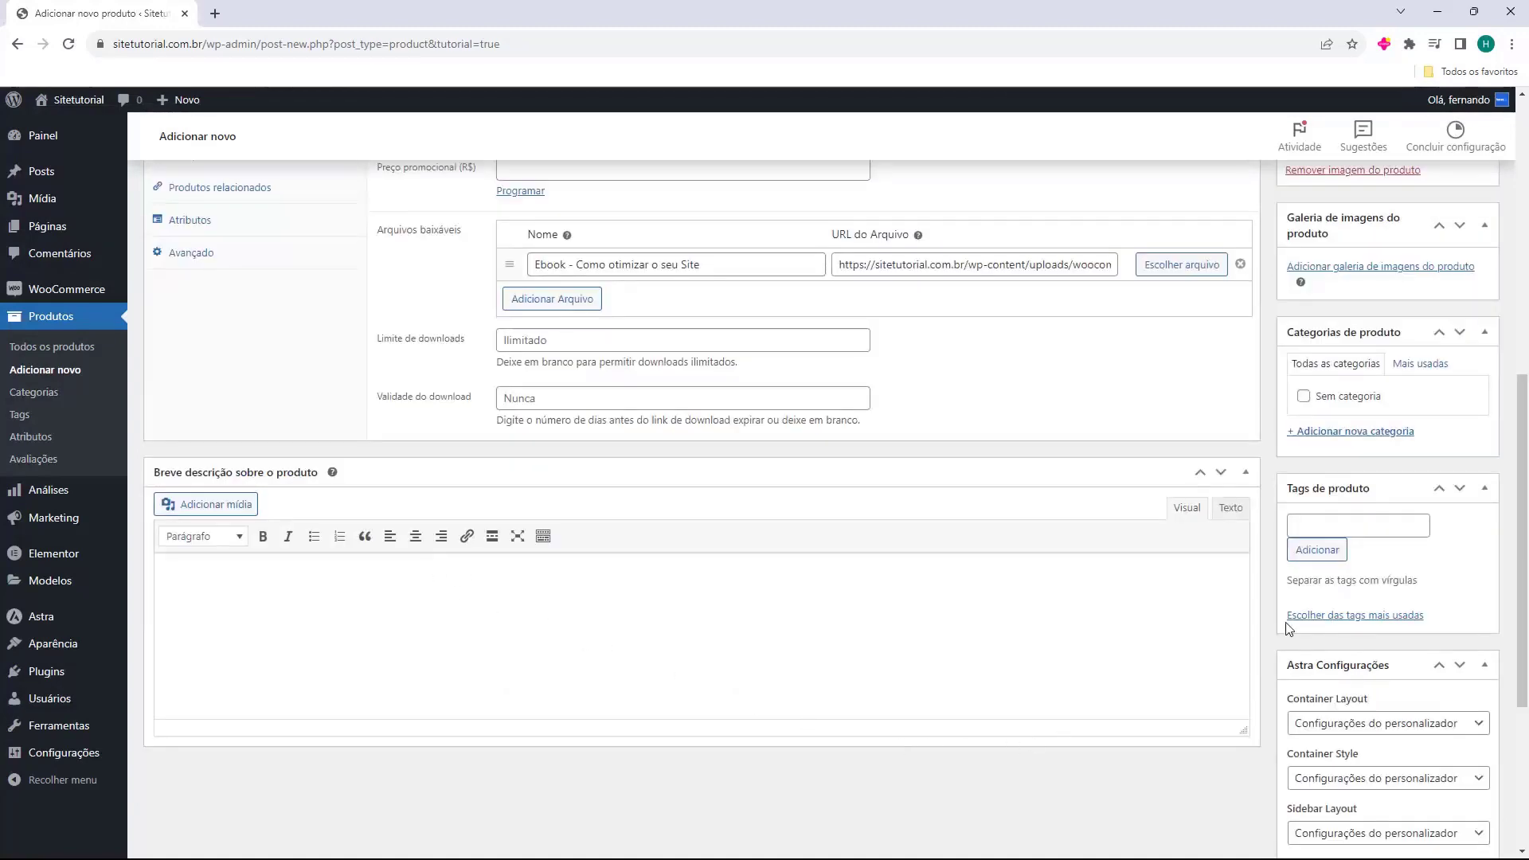
scroll(669, 514, up, 8)
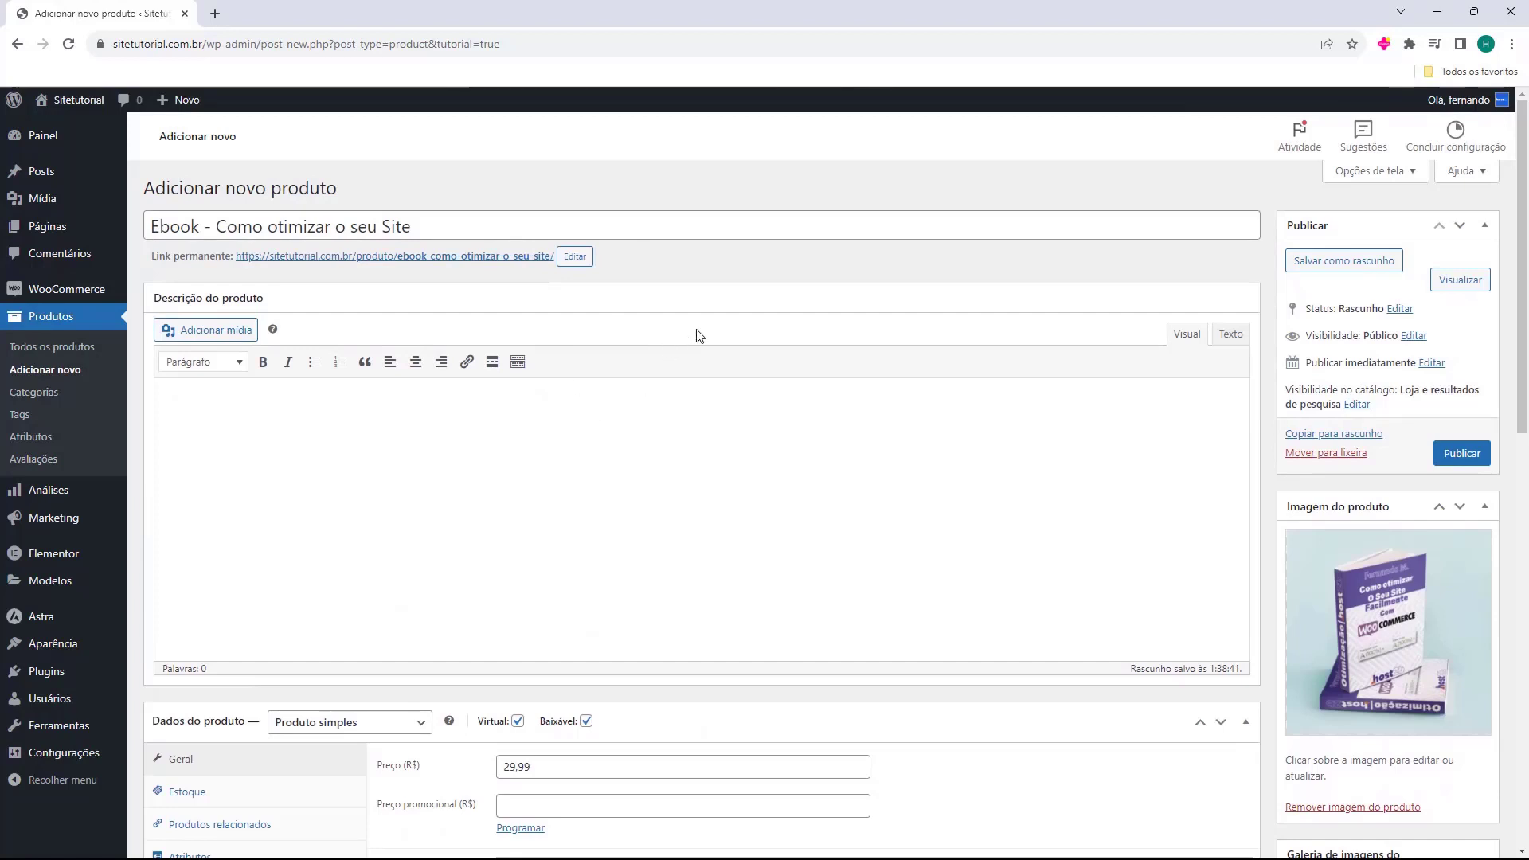
- Publish the ebook product and open its live product page in a new tab
click(1461, 454)
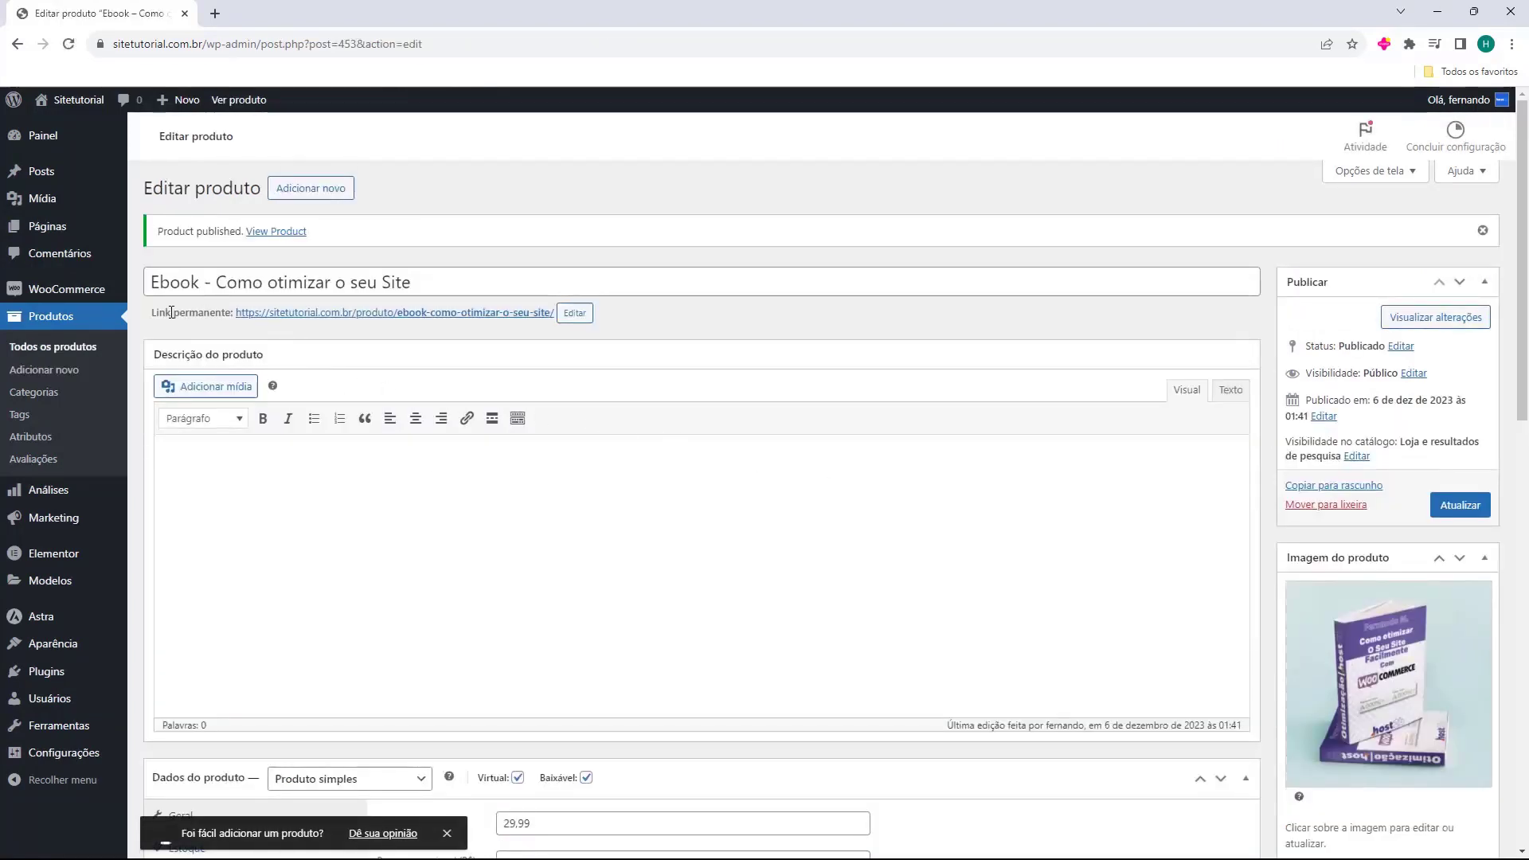
middle_click(295, 315)
click(291, 13)
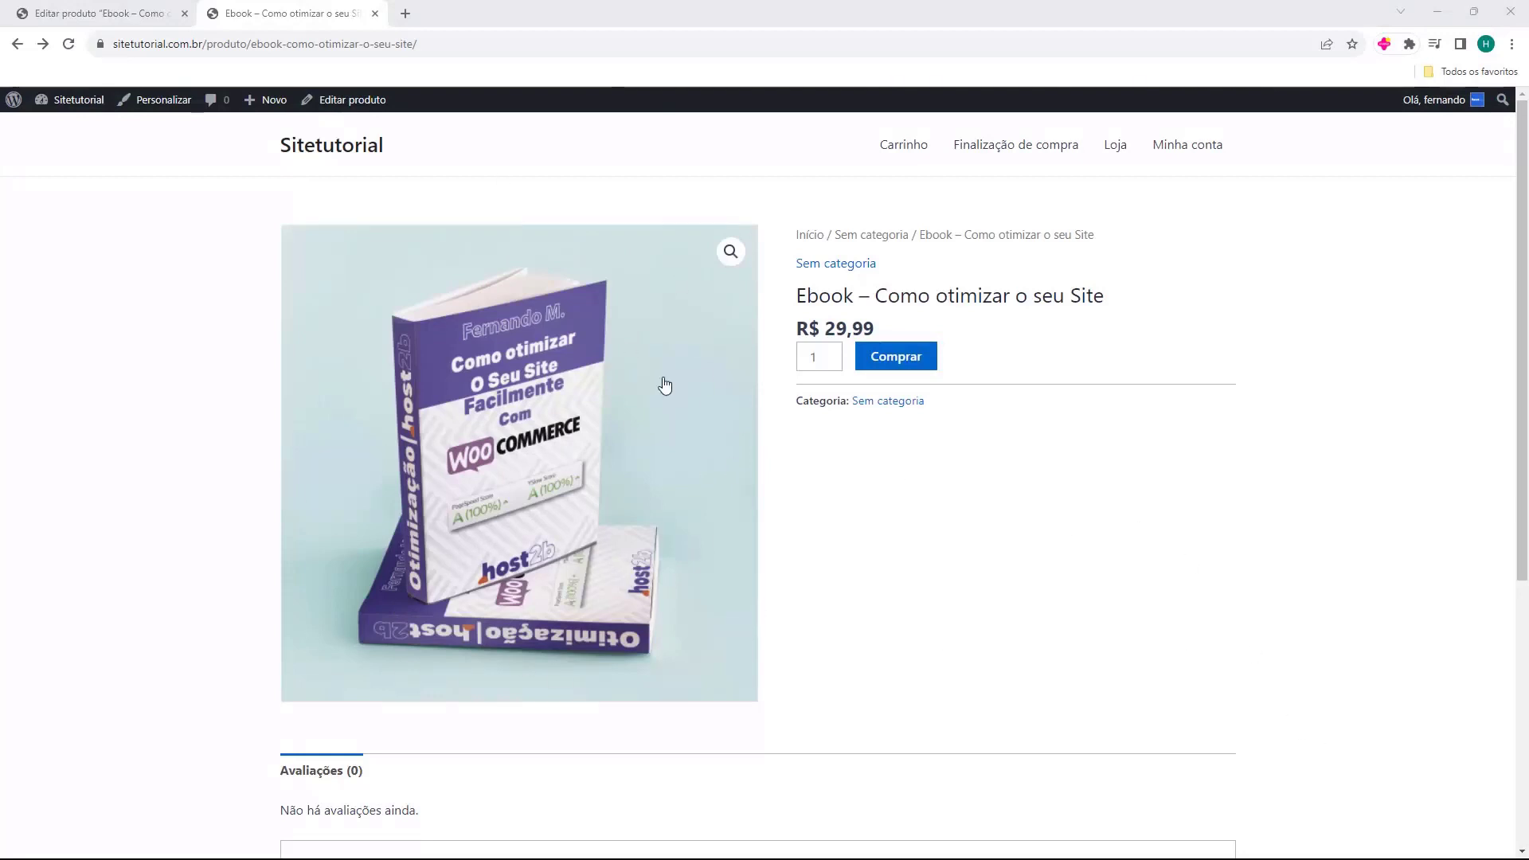
- Highlight the product title and the R$ 29,99 price on the live page
drag(936, 295, 367, 771)
click(1006, 293)
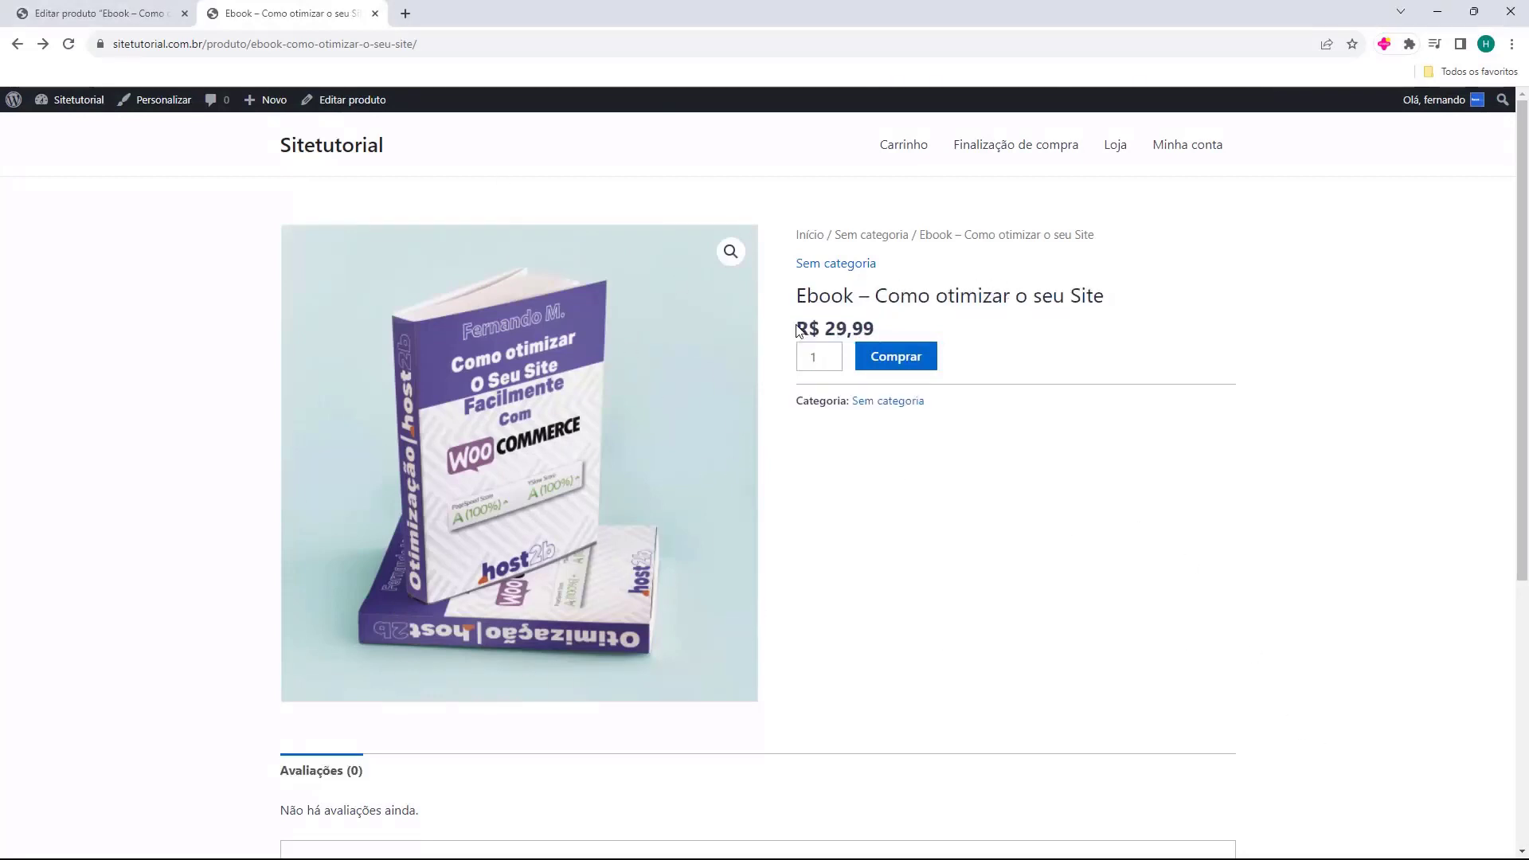
drag(799, 330, 908, 333)
click(908, 333)
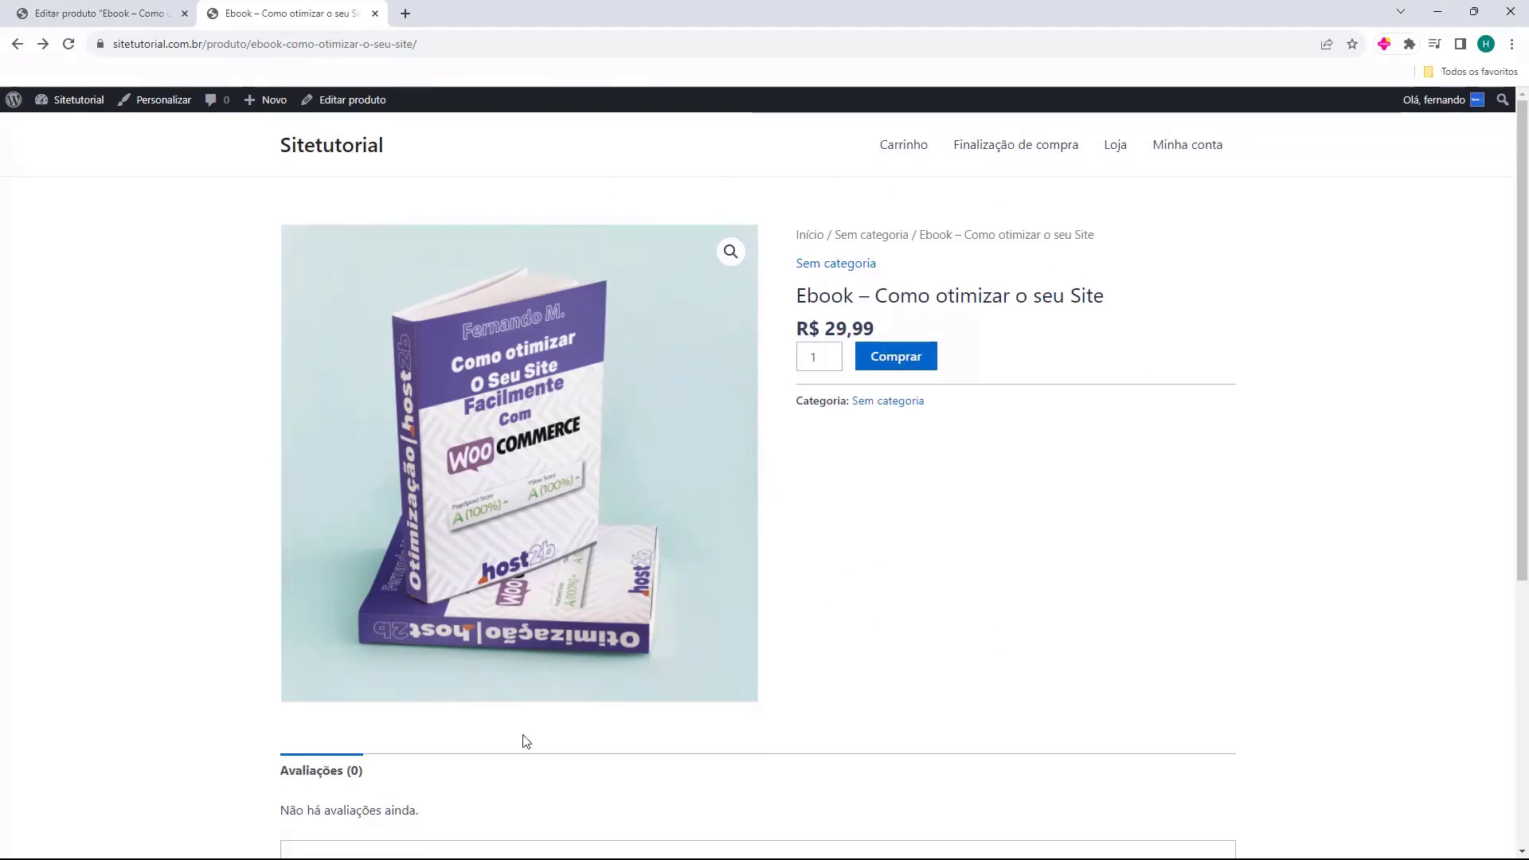
scroll(703, 527, down, 5)
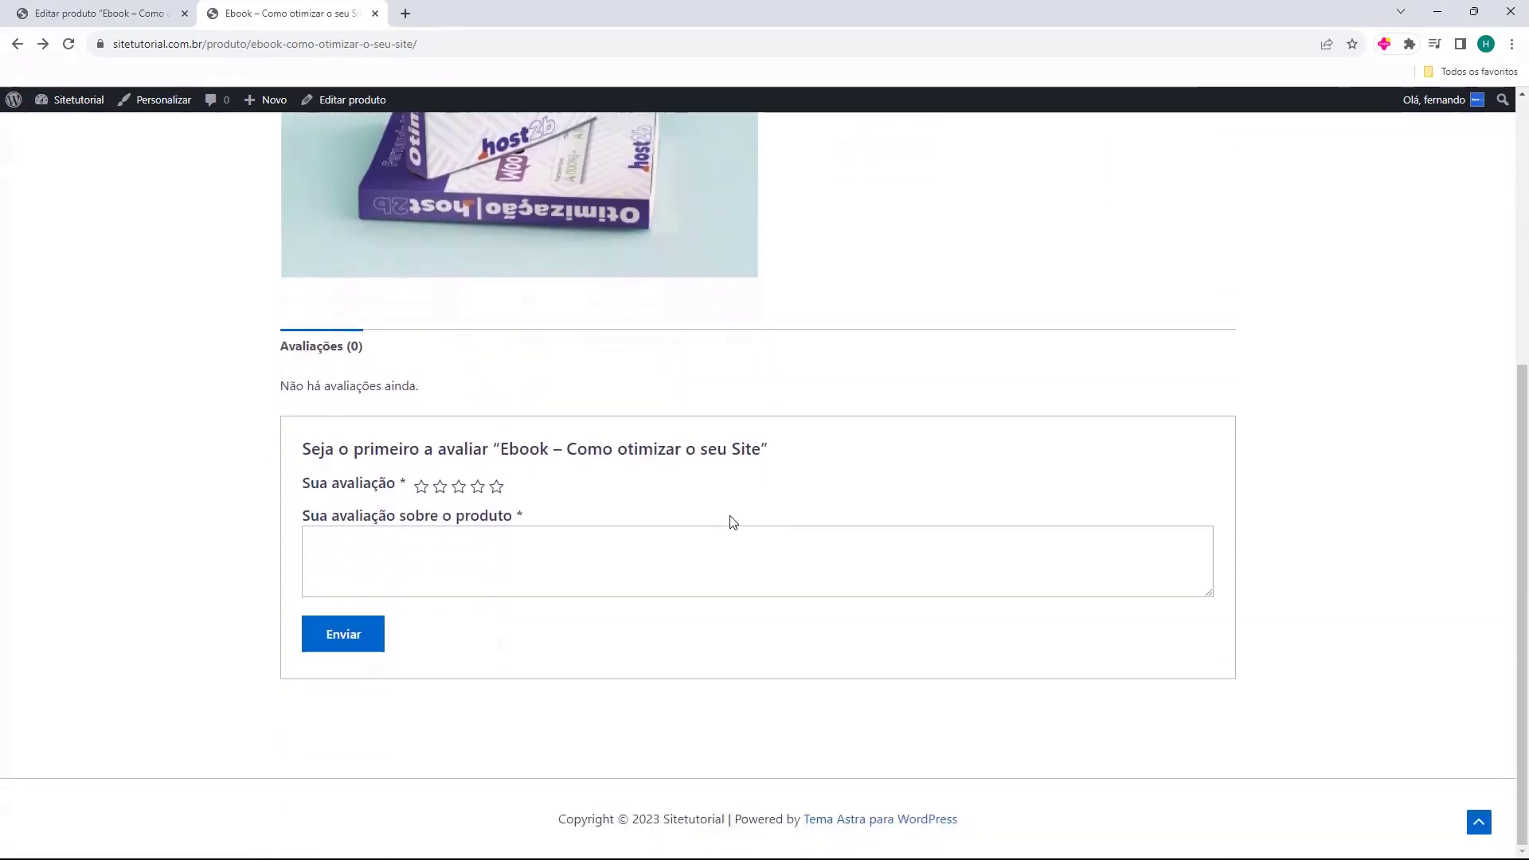
scroll(733, 522, up, 5)
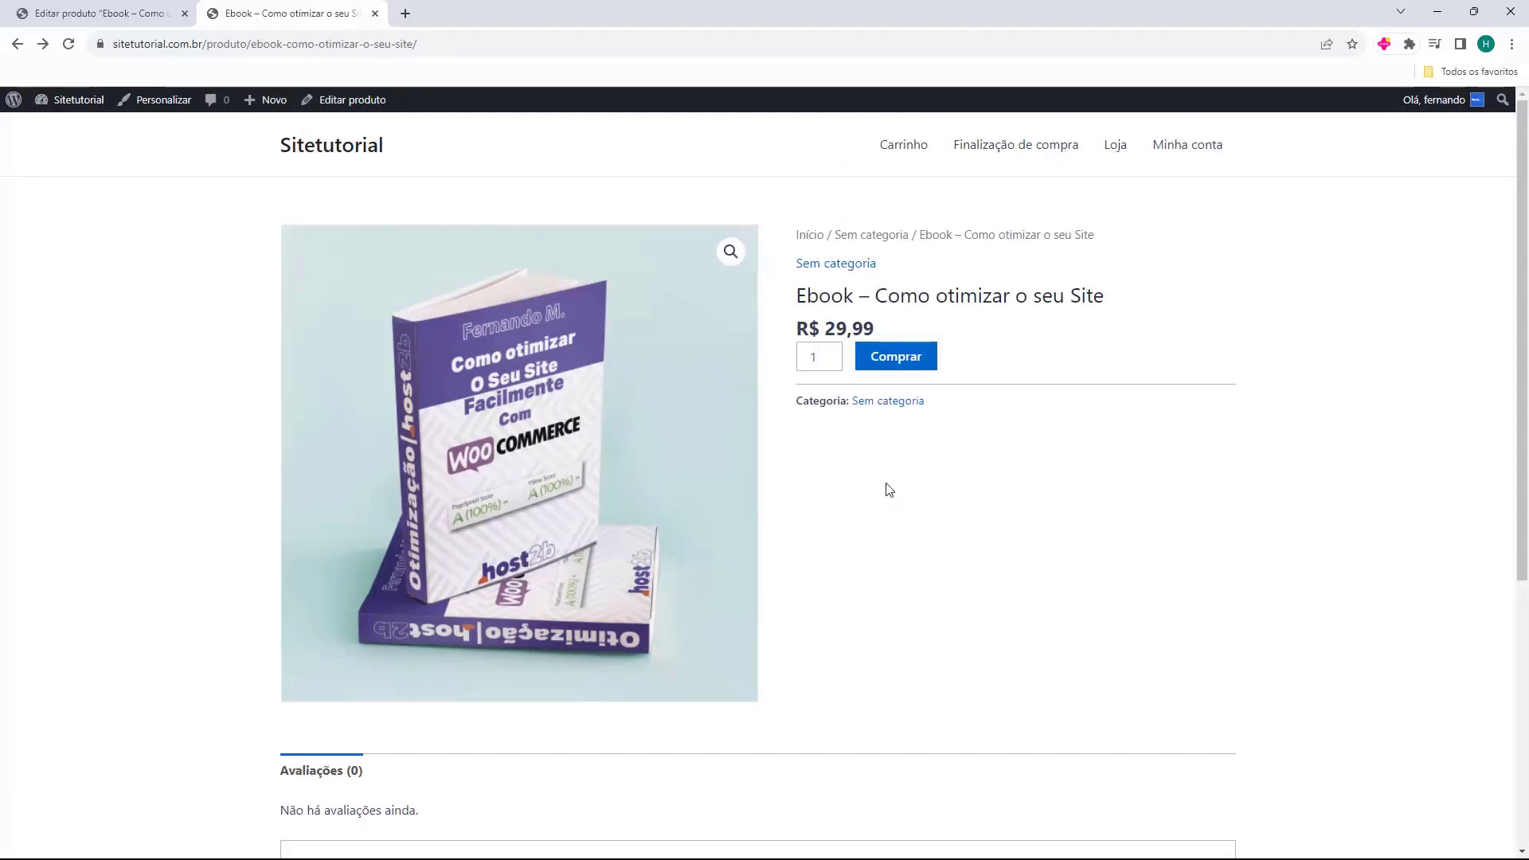
- Buy the Ebook and go from the cart to checkout, reviewing the R$ 29,99 order
click(897, 363)
drag(374, 250, 532, 250)
click(1165, 275)
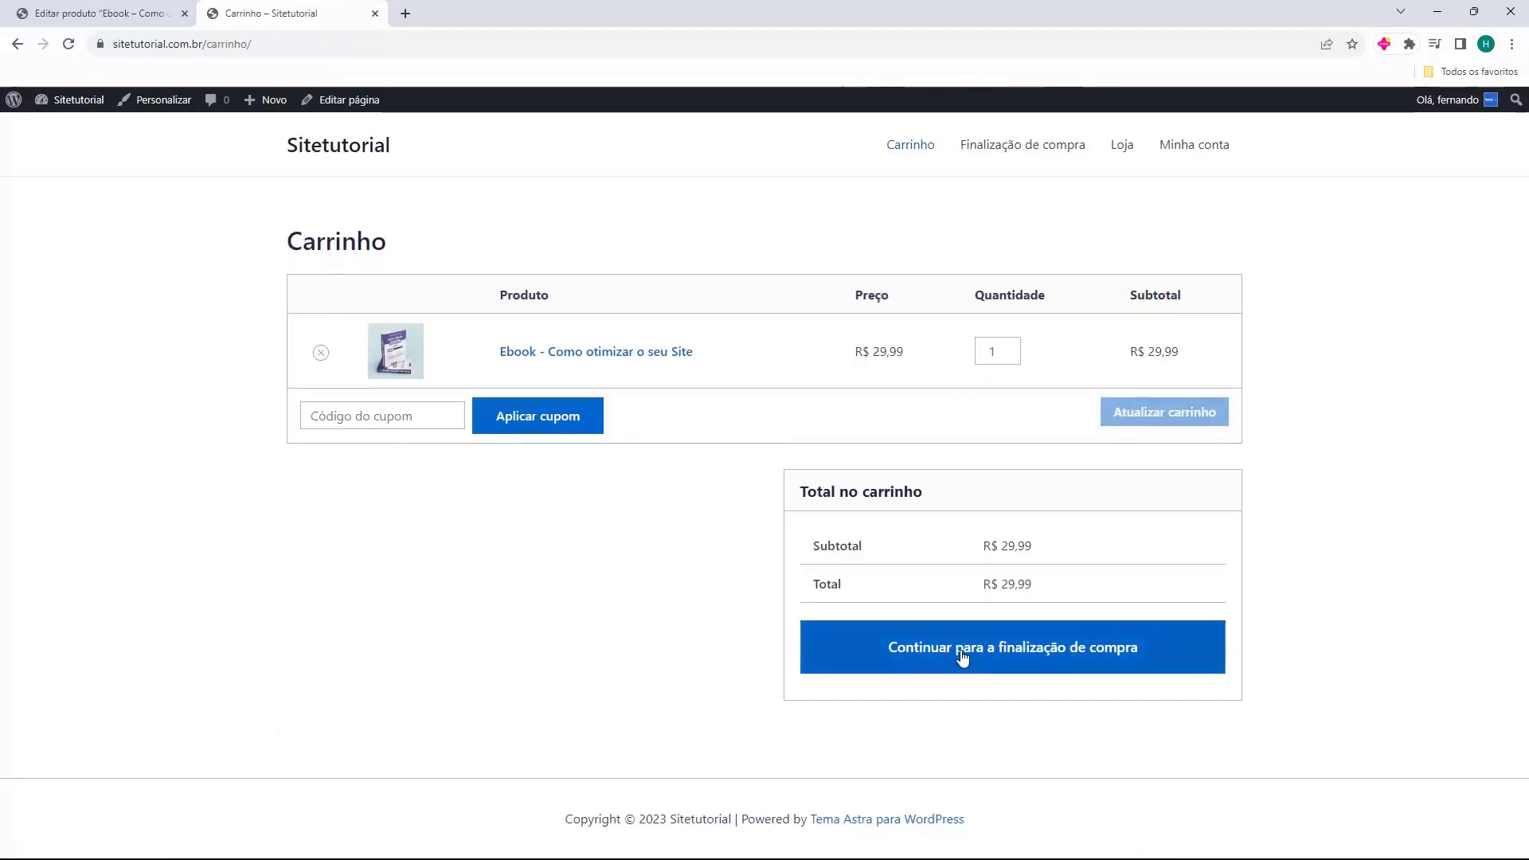
click(1044, 664)
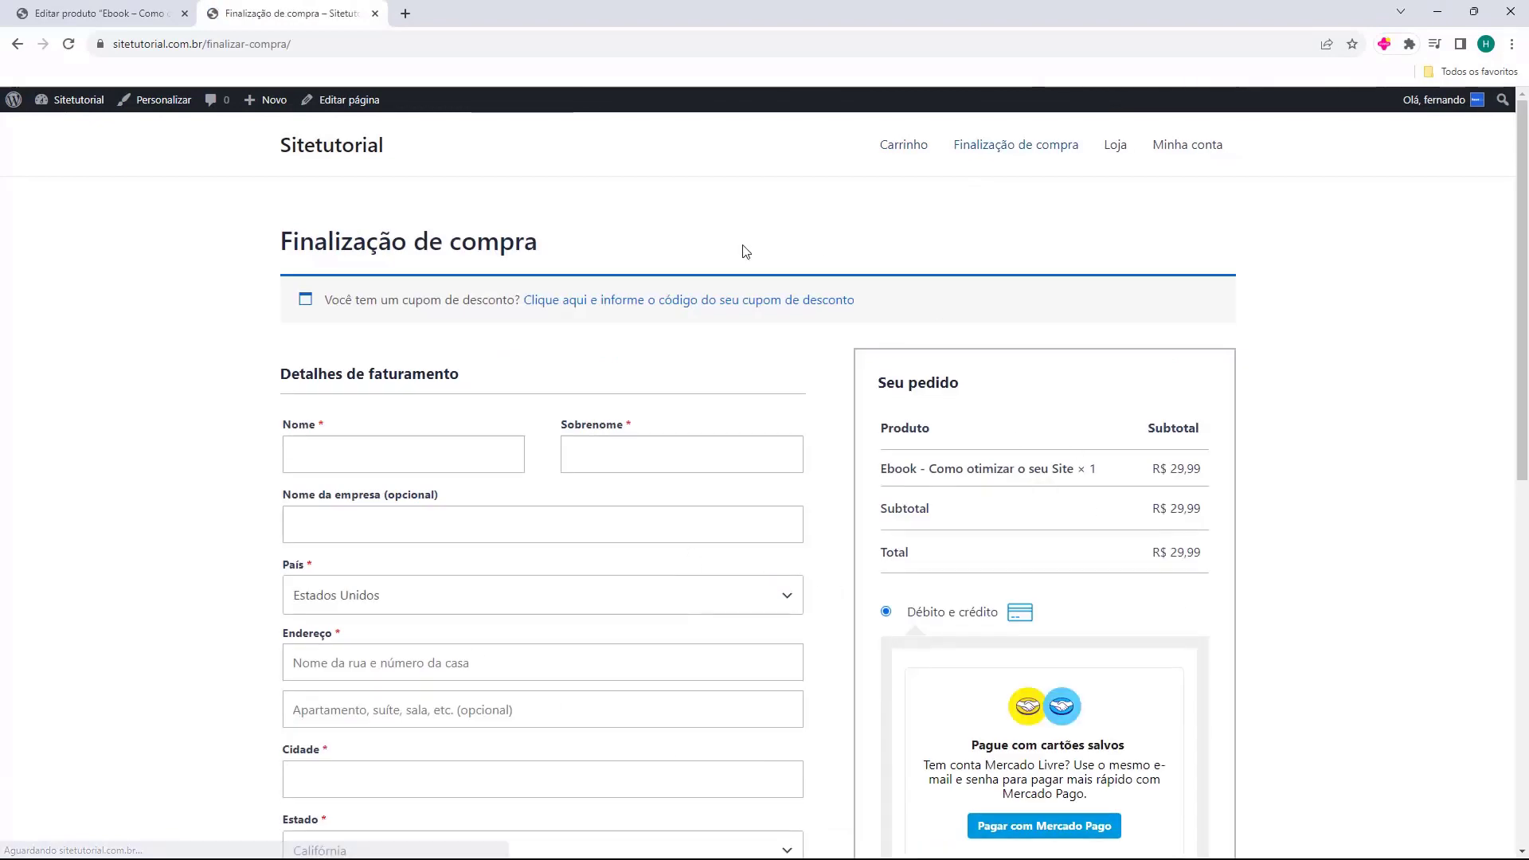
scroll(664, 488, down, 10)
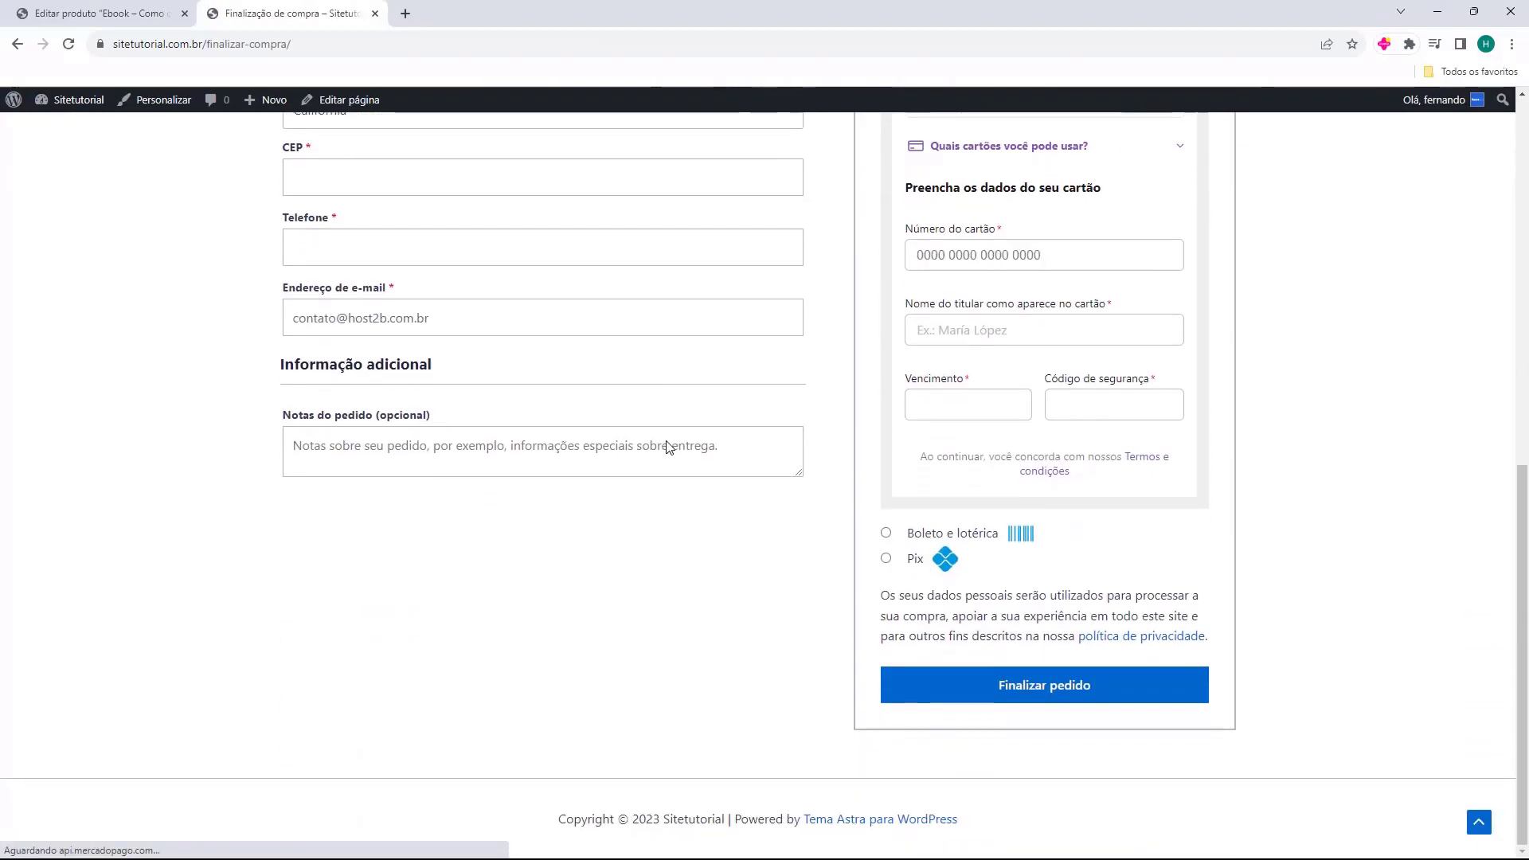
scroll(881, 529, up, 10)
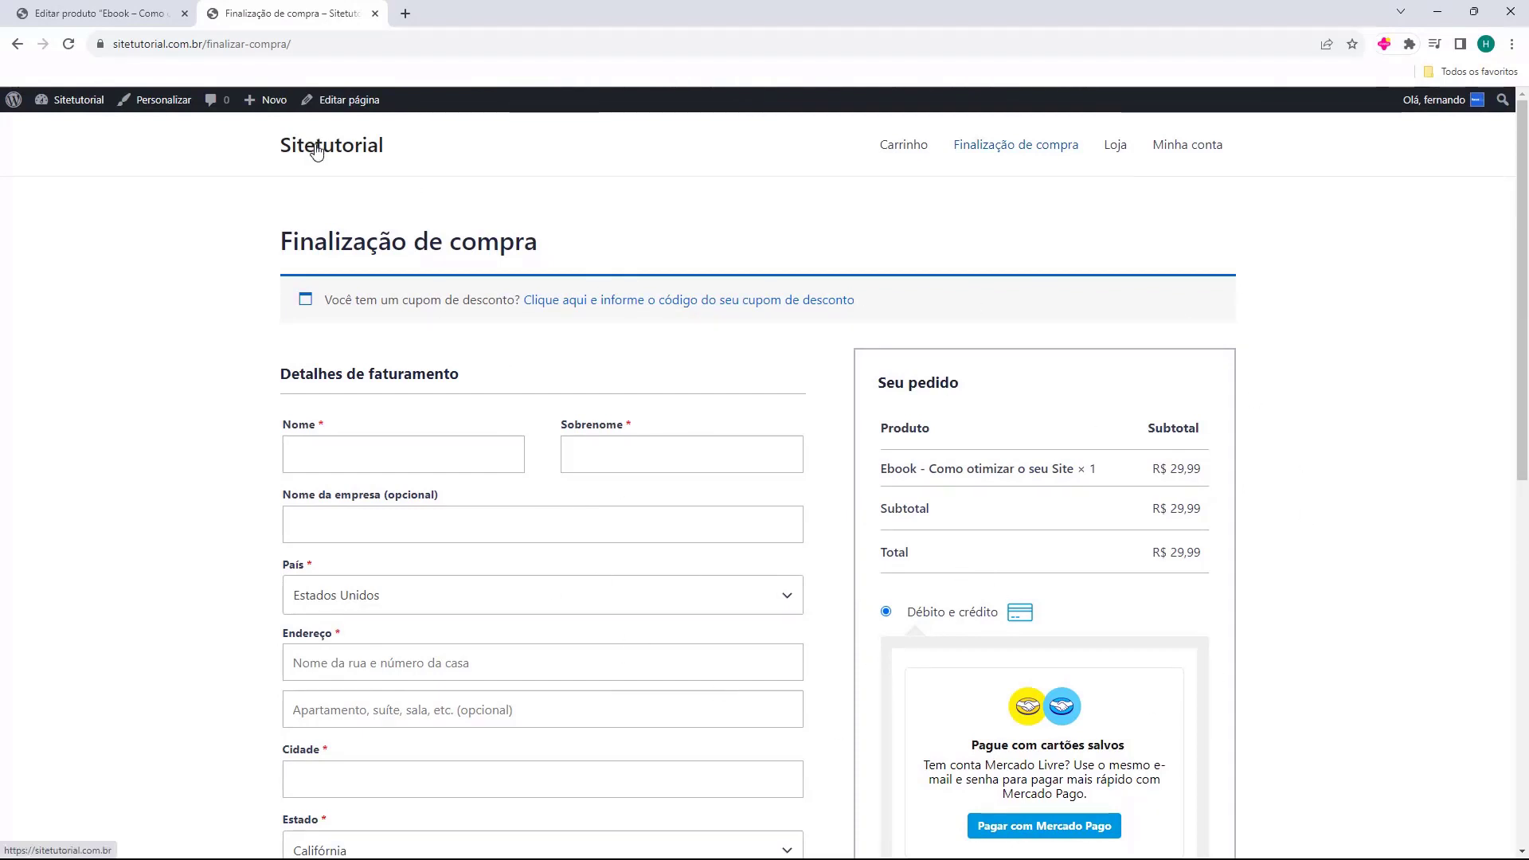
key(ctrl+Tab)
- Search plugins for 'direct', then install and activate Direct Checkout for WooCommerce 3.3.0
click(277, 14)
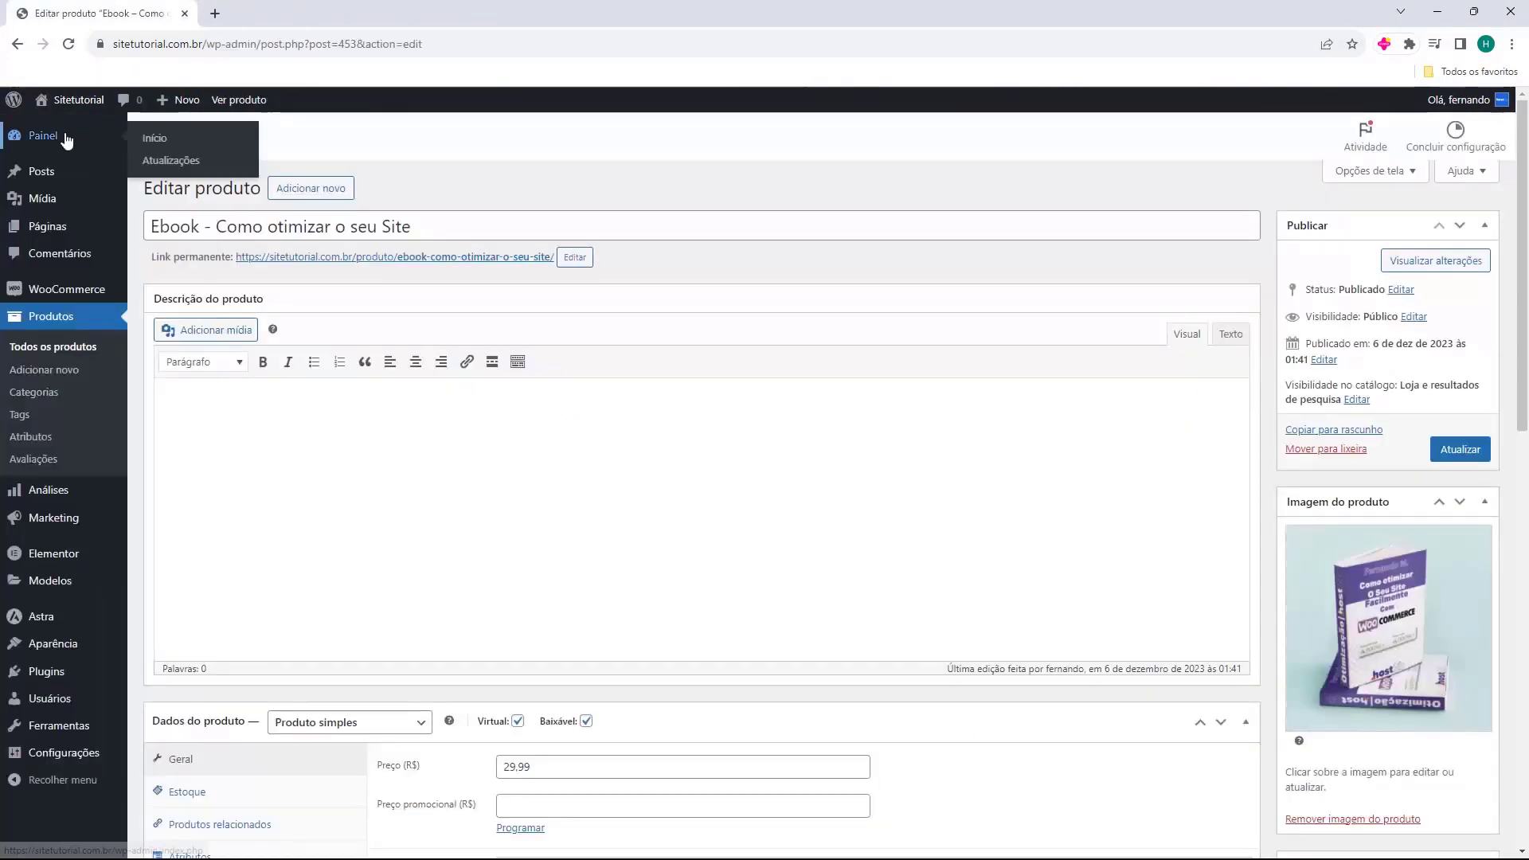
click(64, 137)
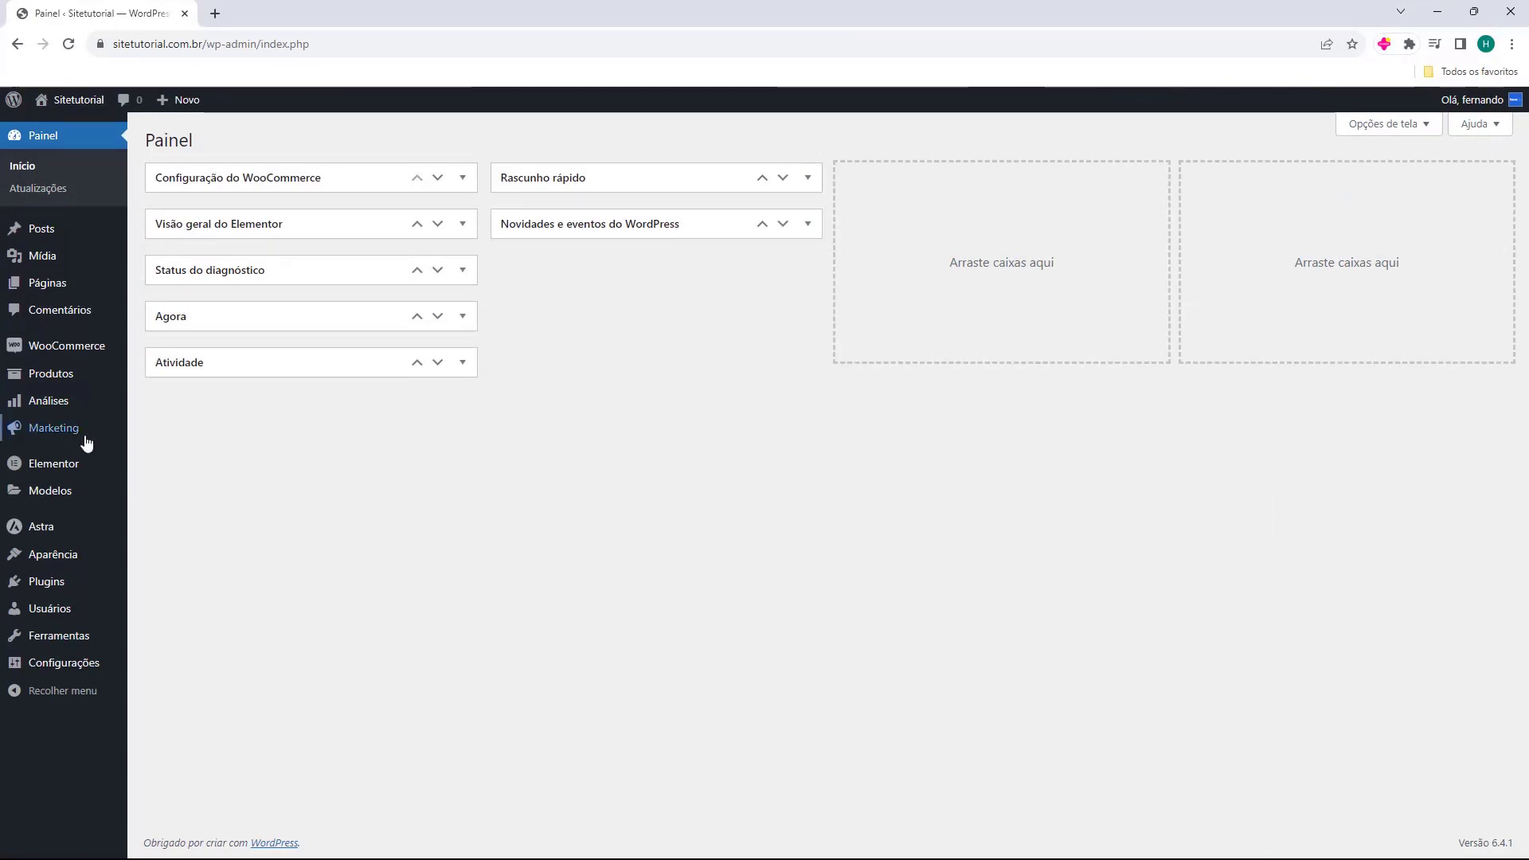
mouse_move(40, 585)
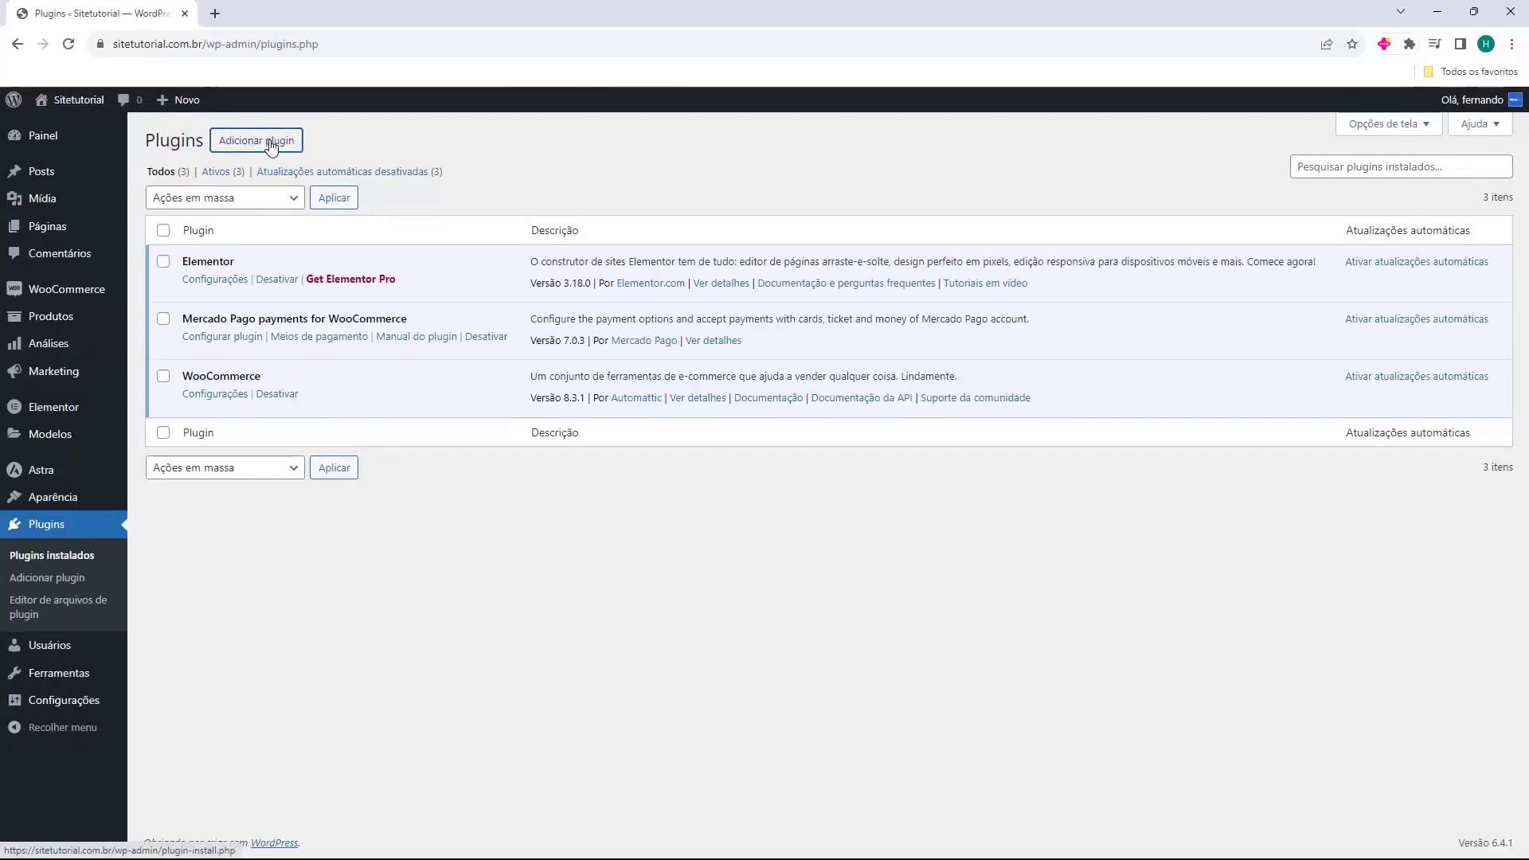
click(271, 143)
click(1314, 183)
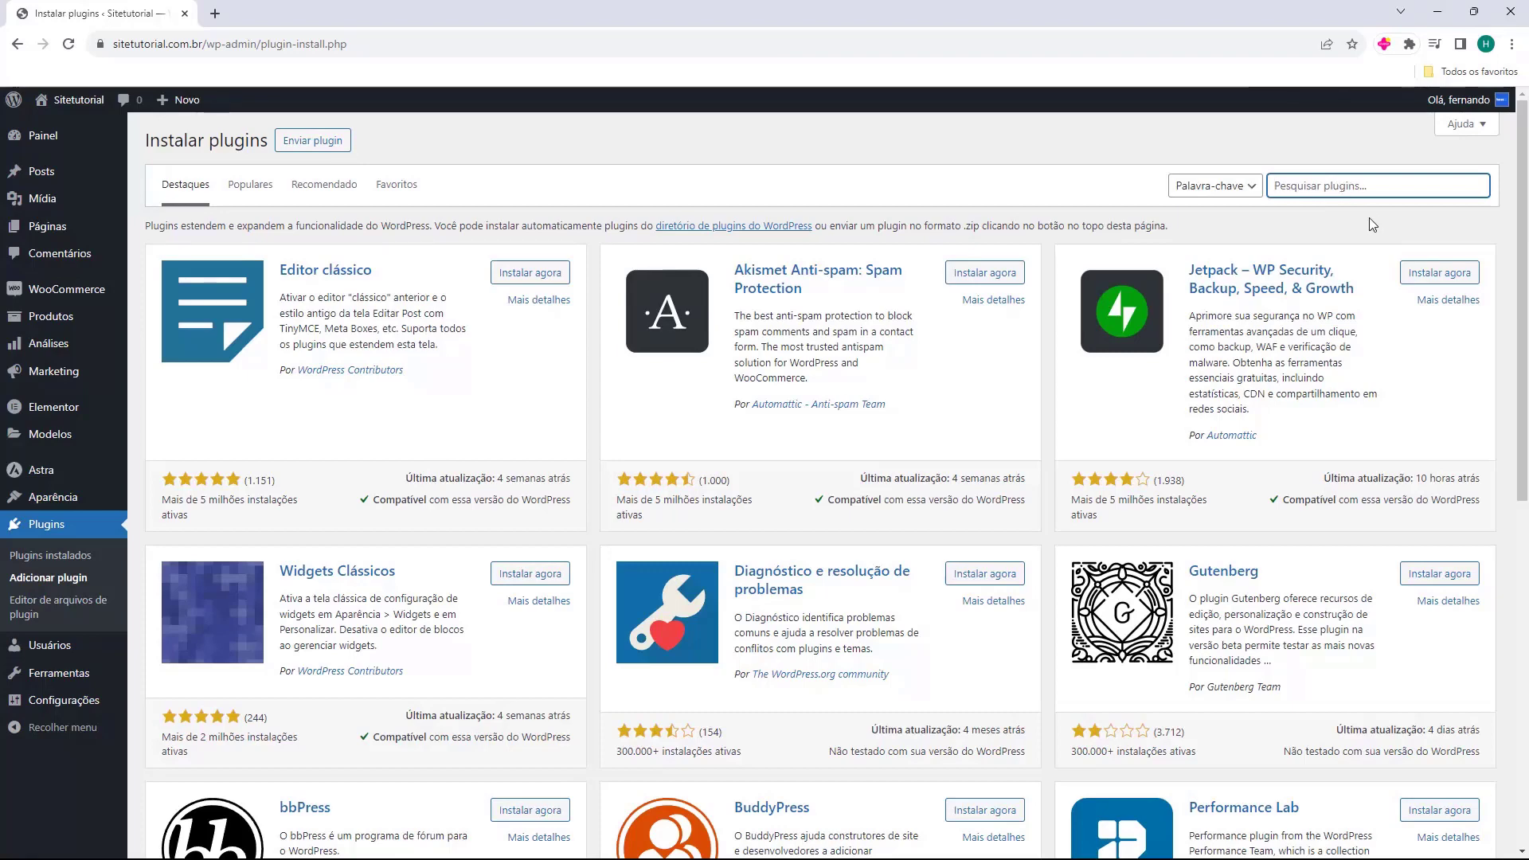
text(direct)
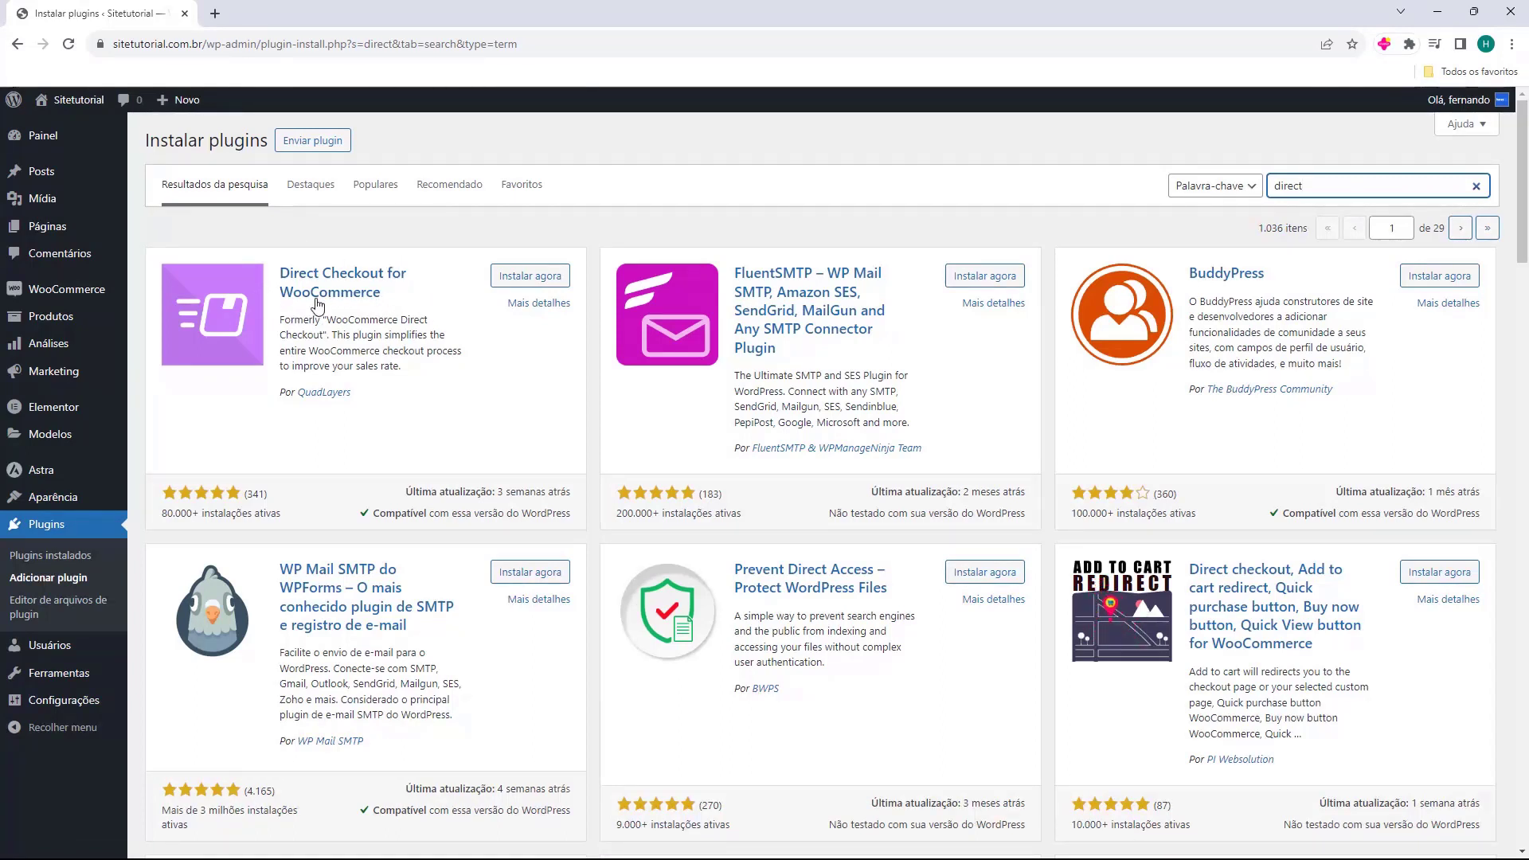
click(514, 278)
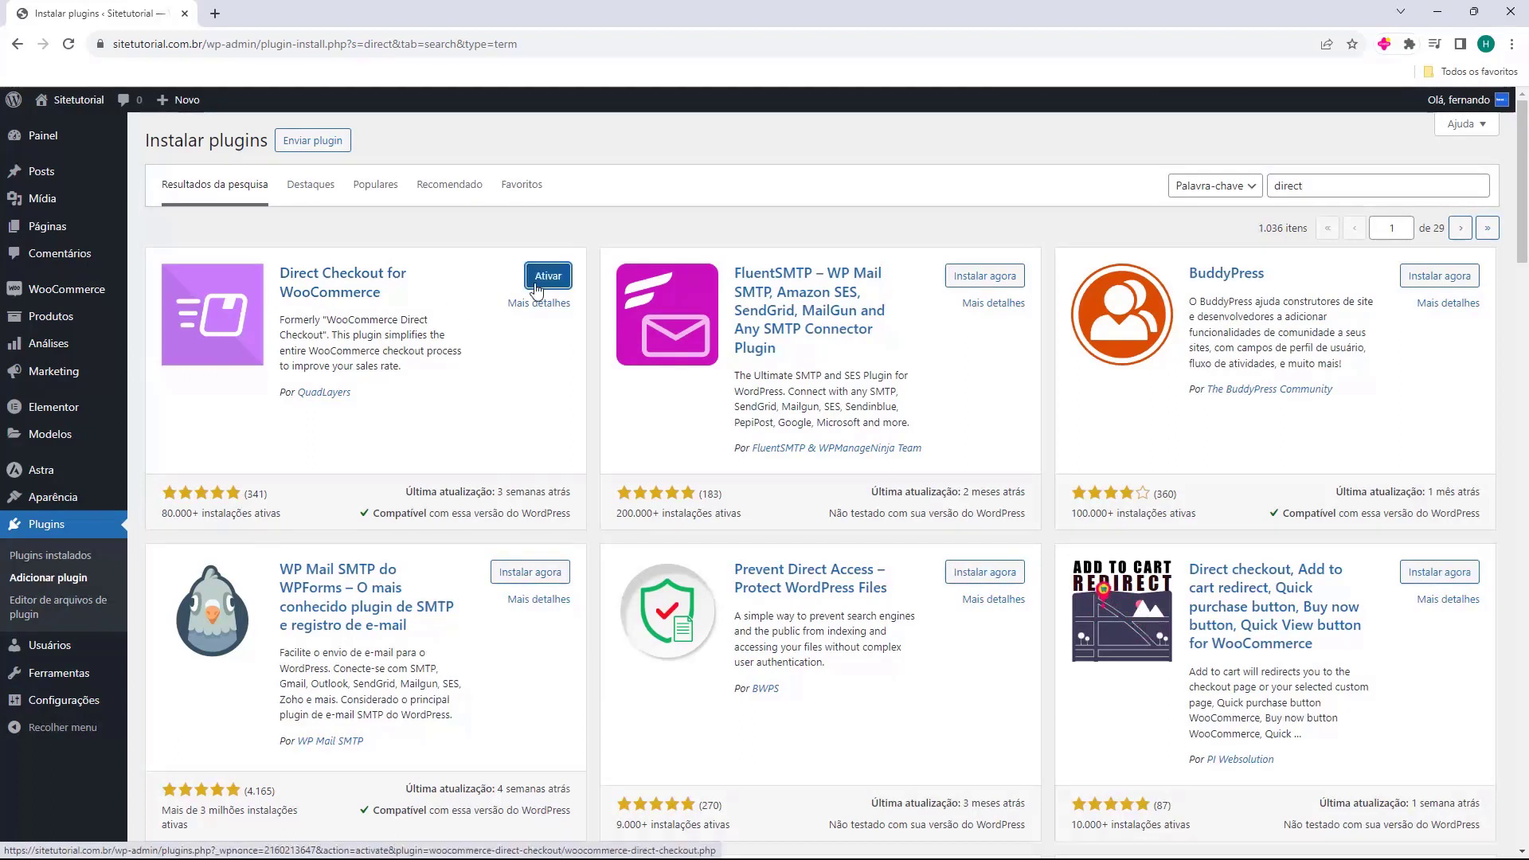
click(550, 286)
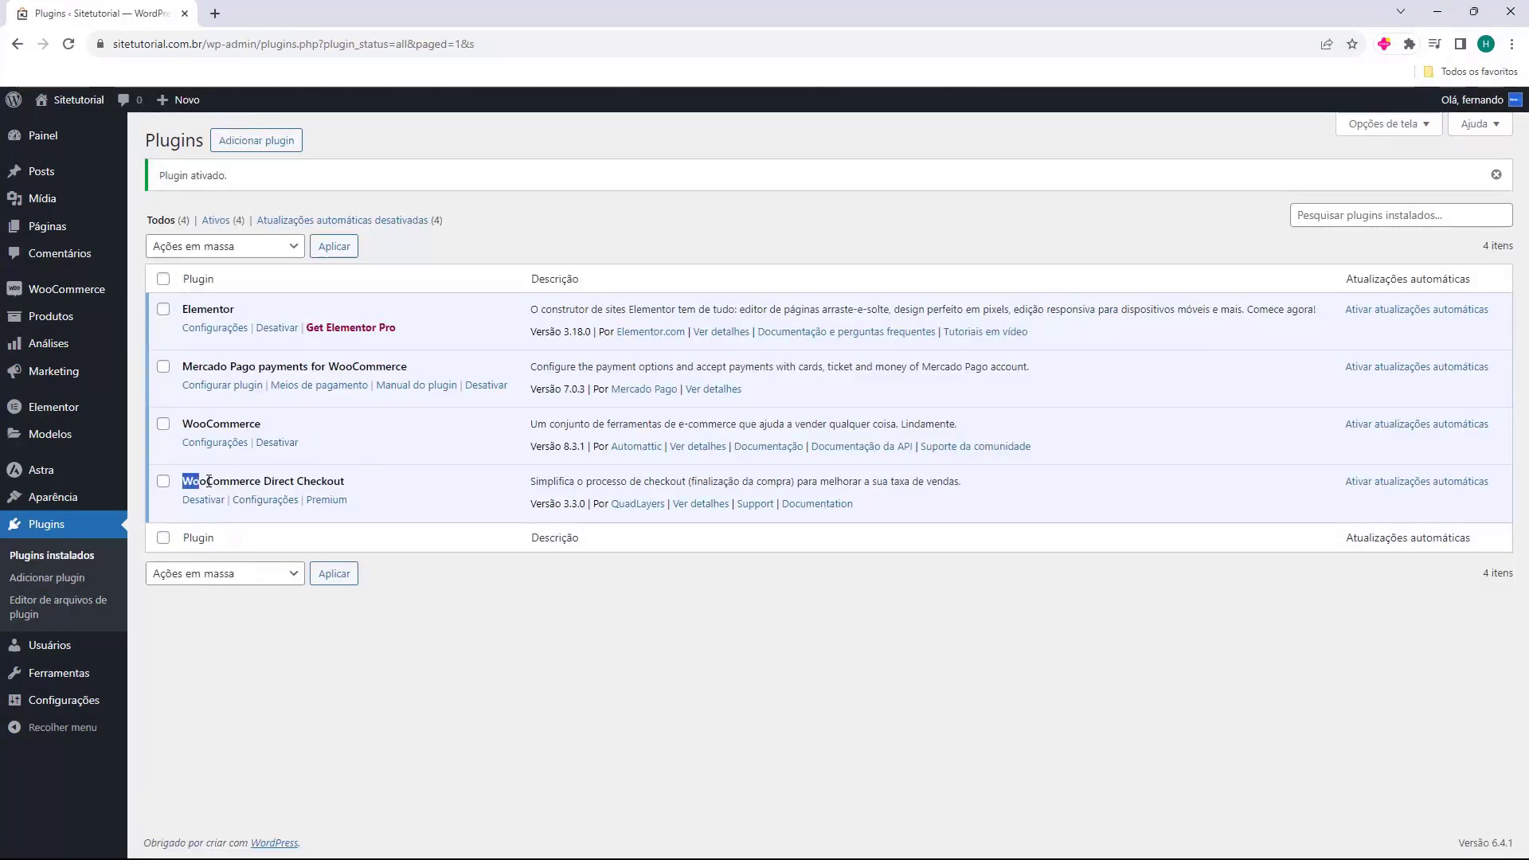
drag(209, 482, 316, 481)
- Set add-to-cart redirect to Sim with destination Checkout, save, then open the Ebook's page
click(316, 480)
mouse_move(60, 302)
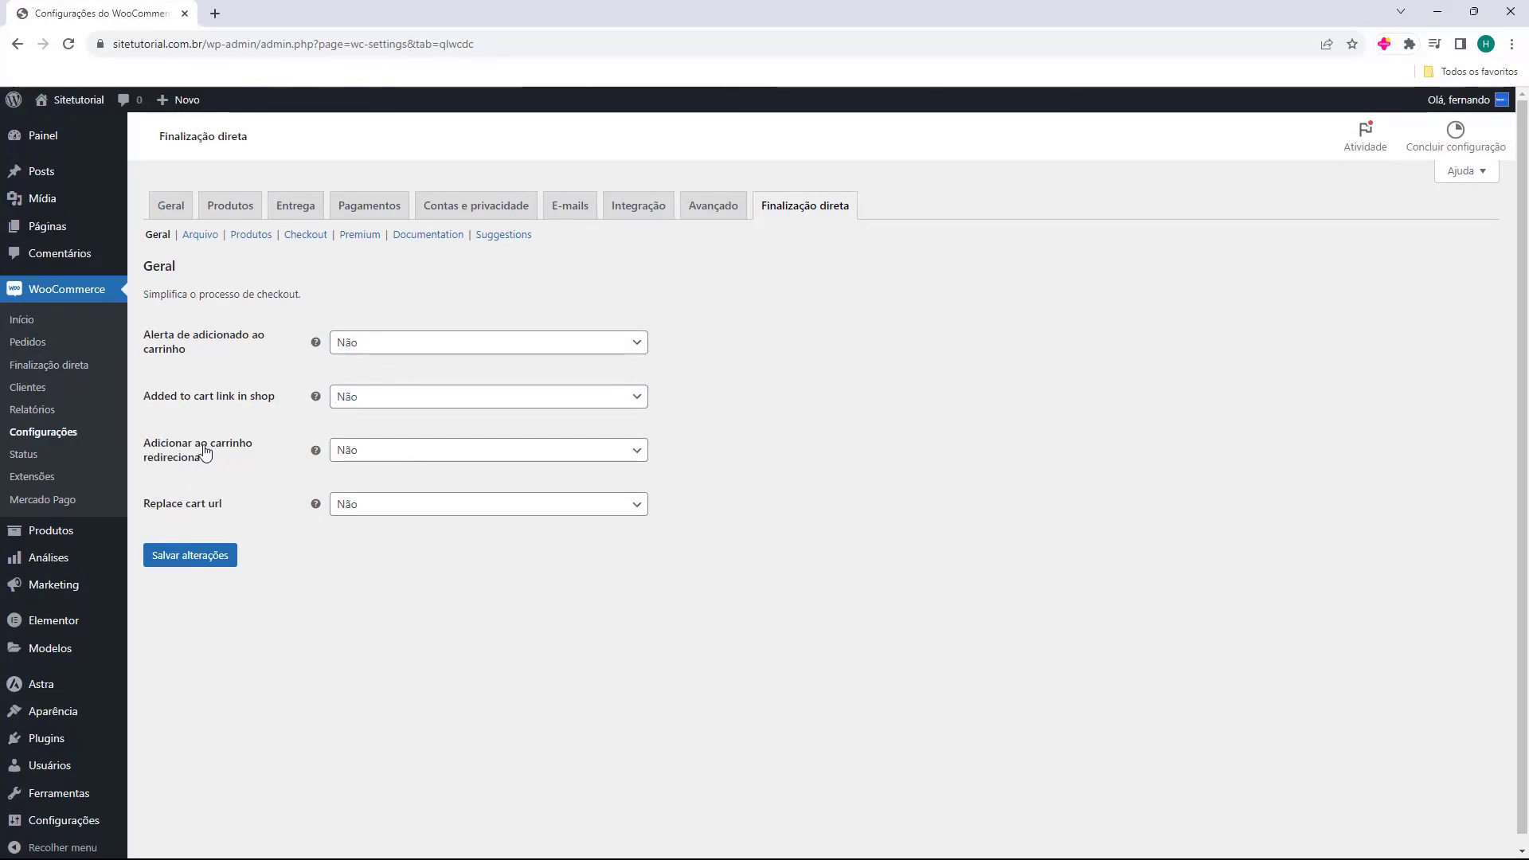
click(345, 452)
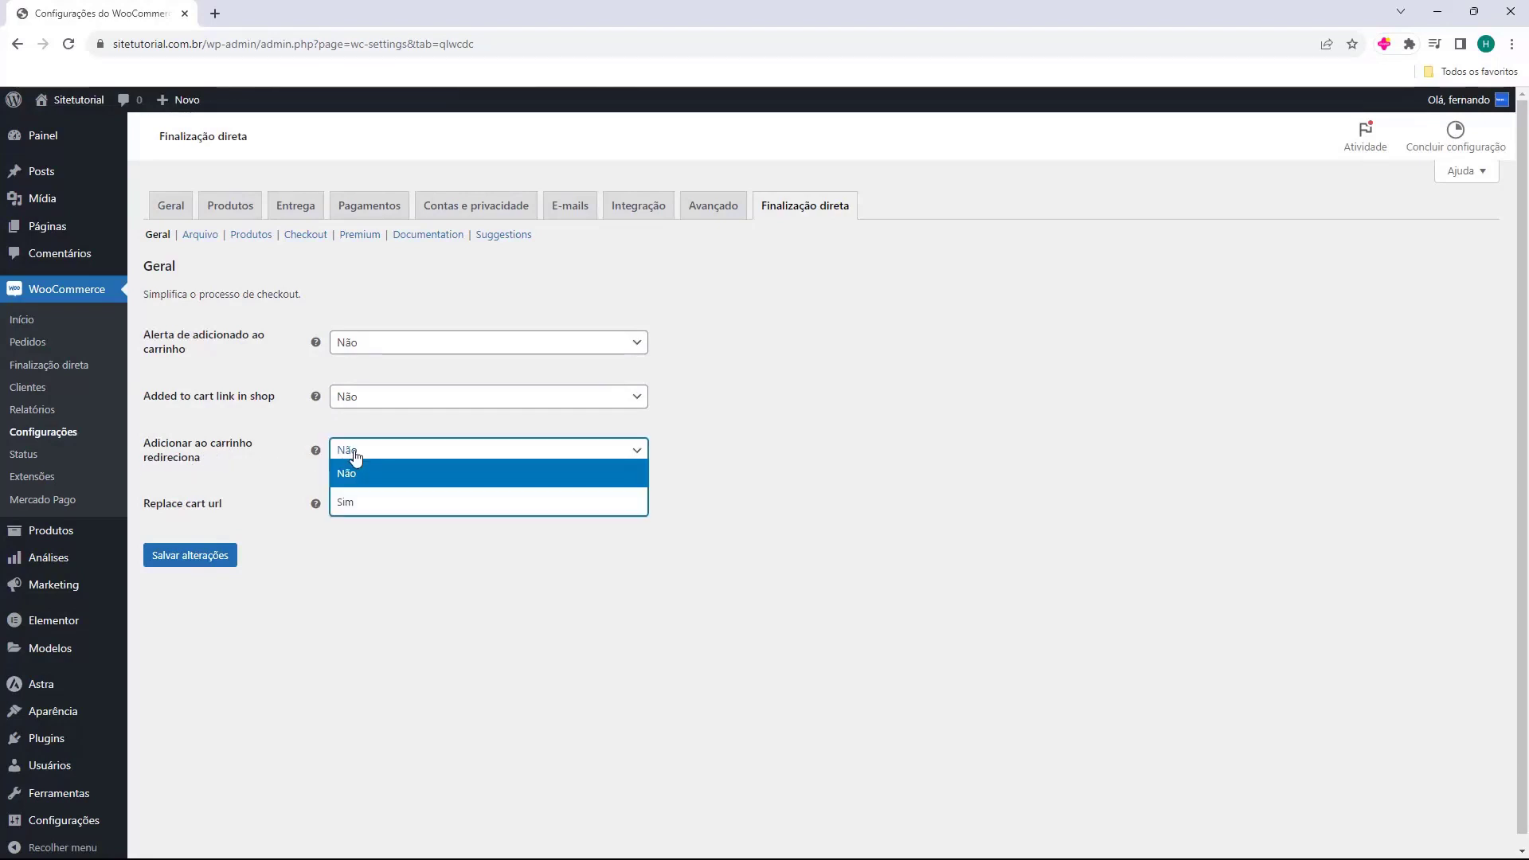
click(354, 504)
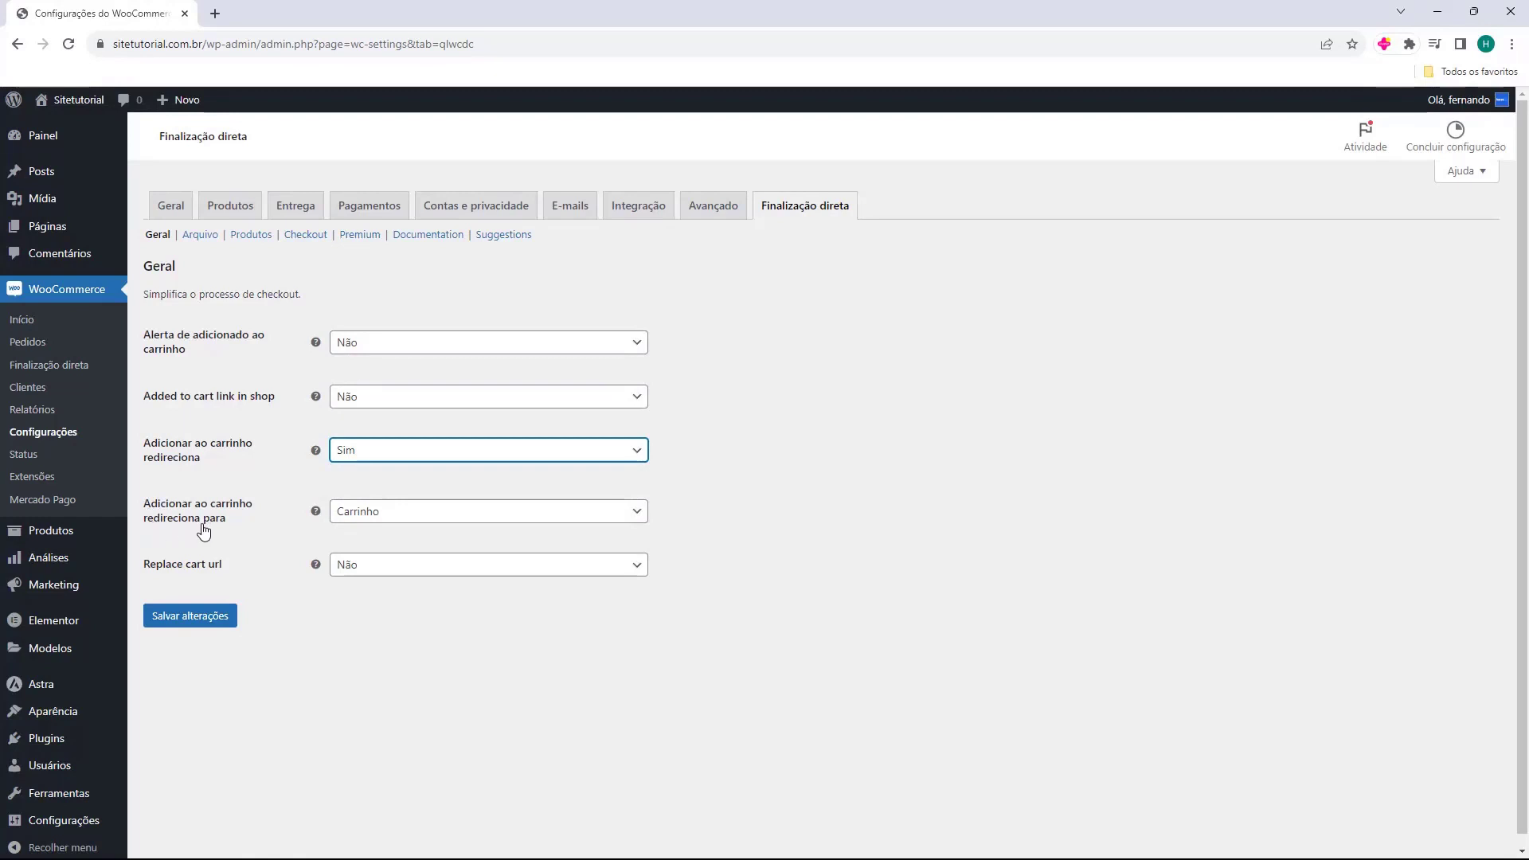
click(346, 522)
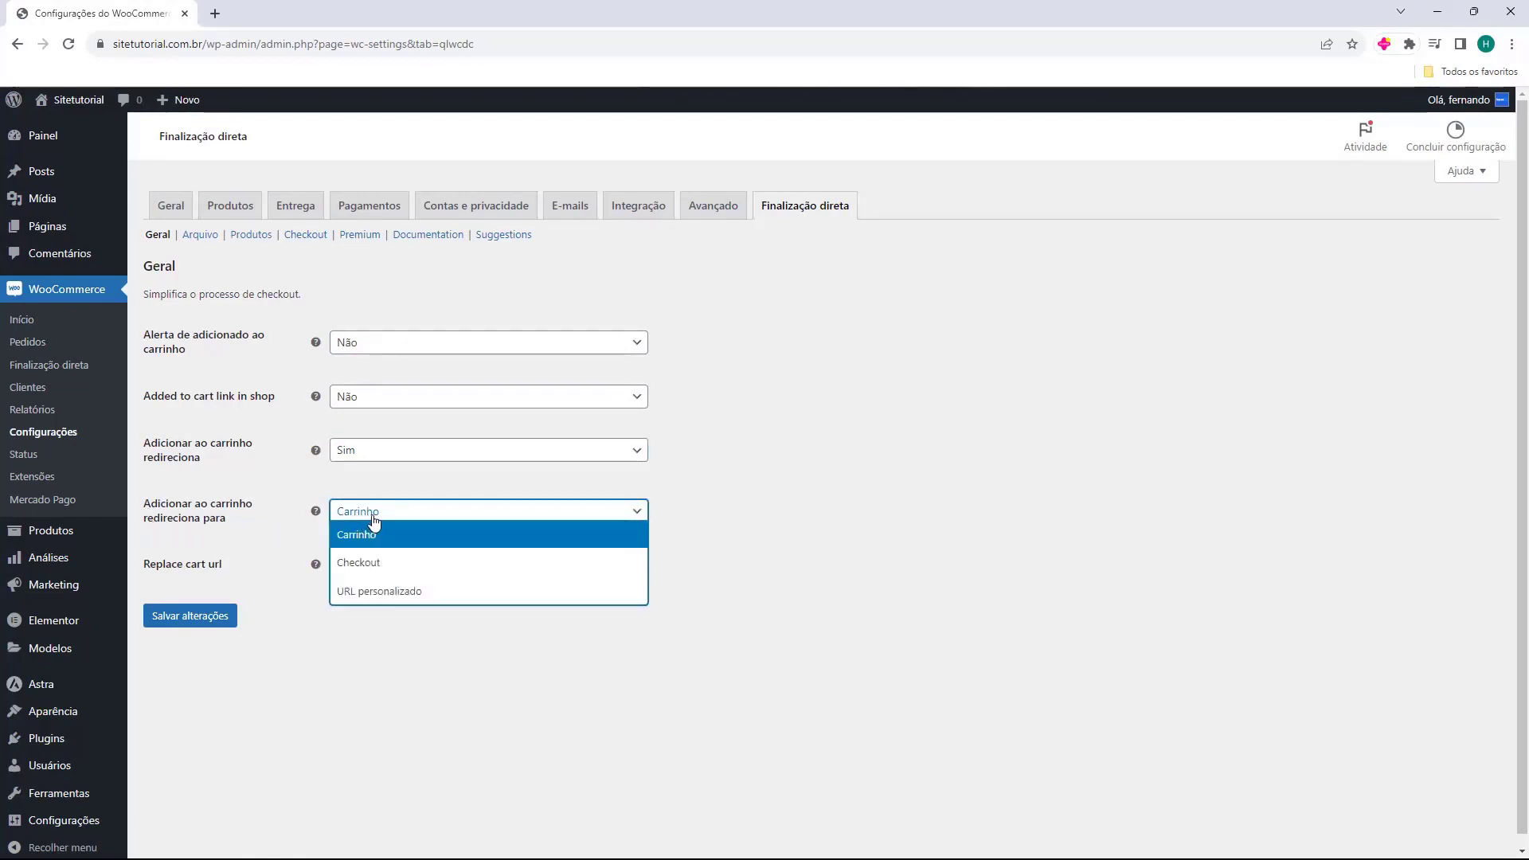
click(369, 567)
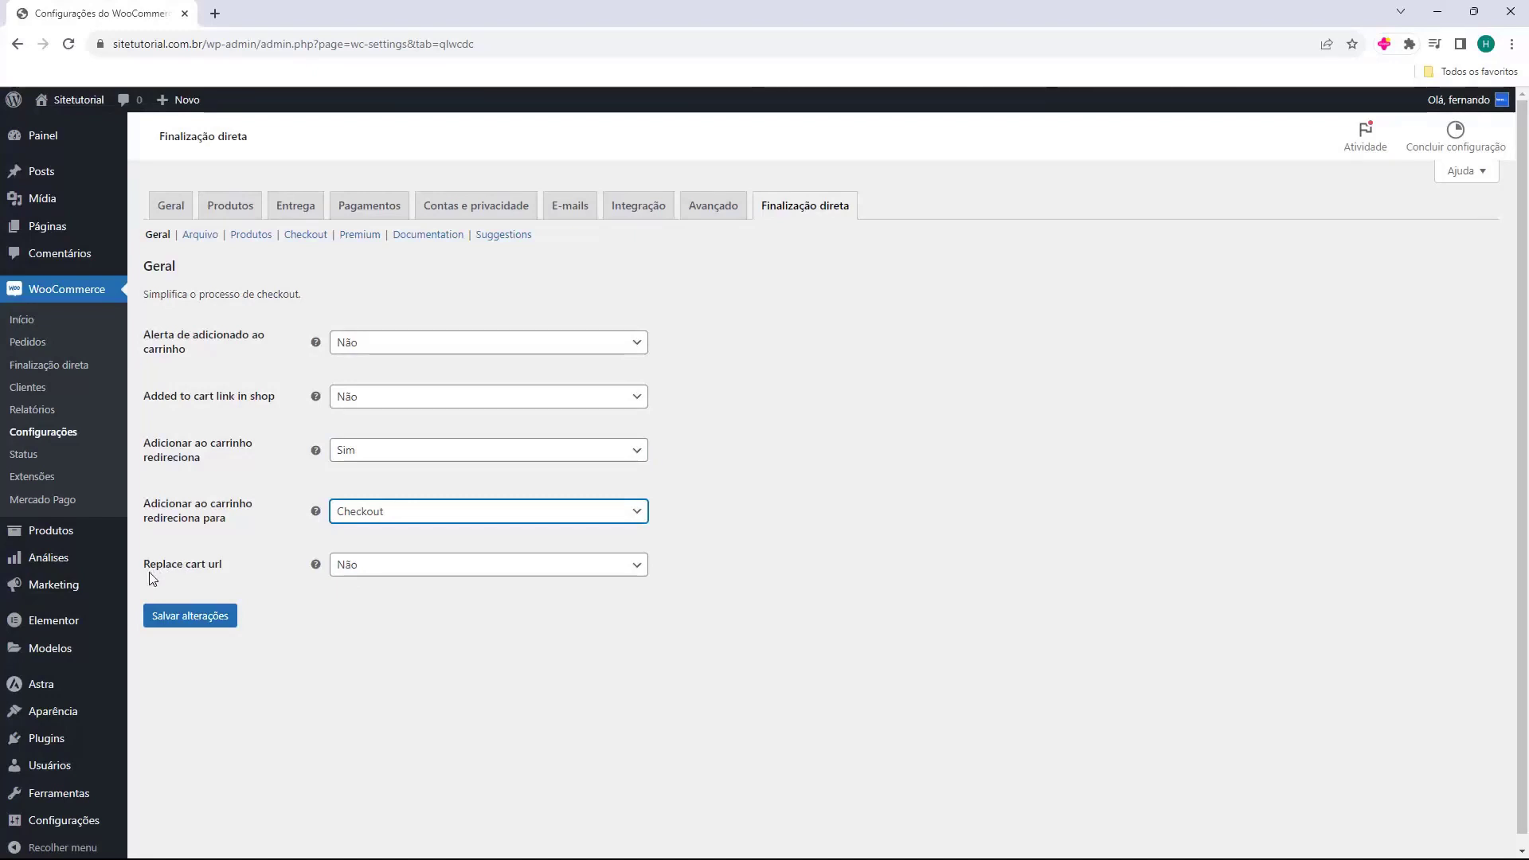
click(350, 591)
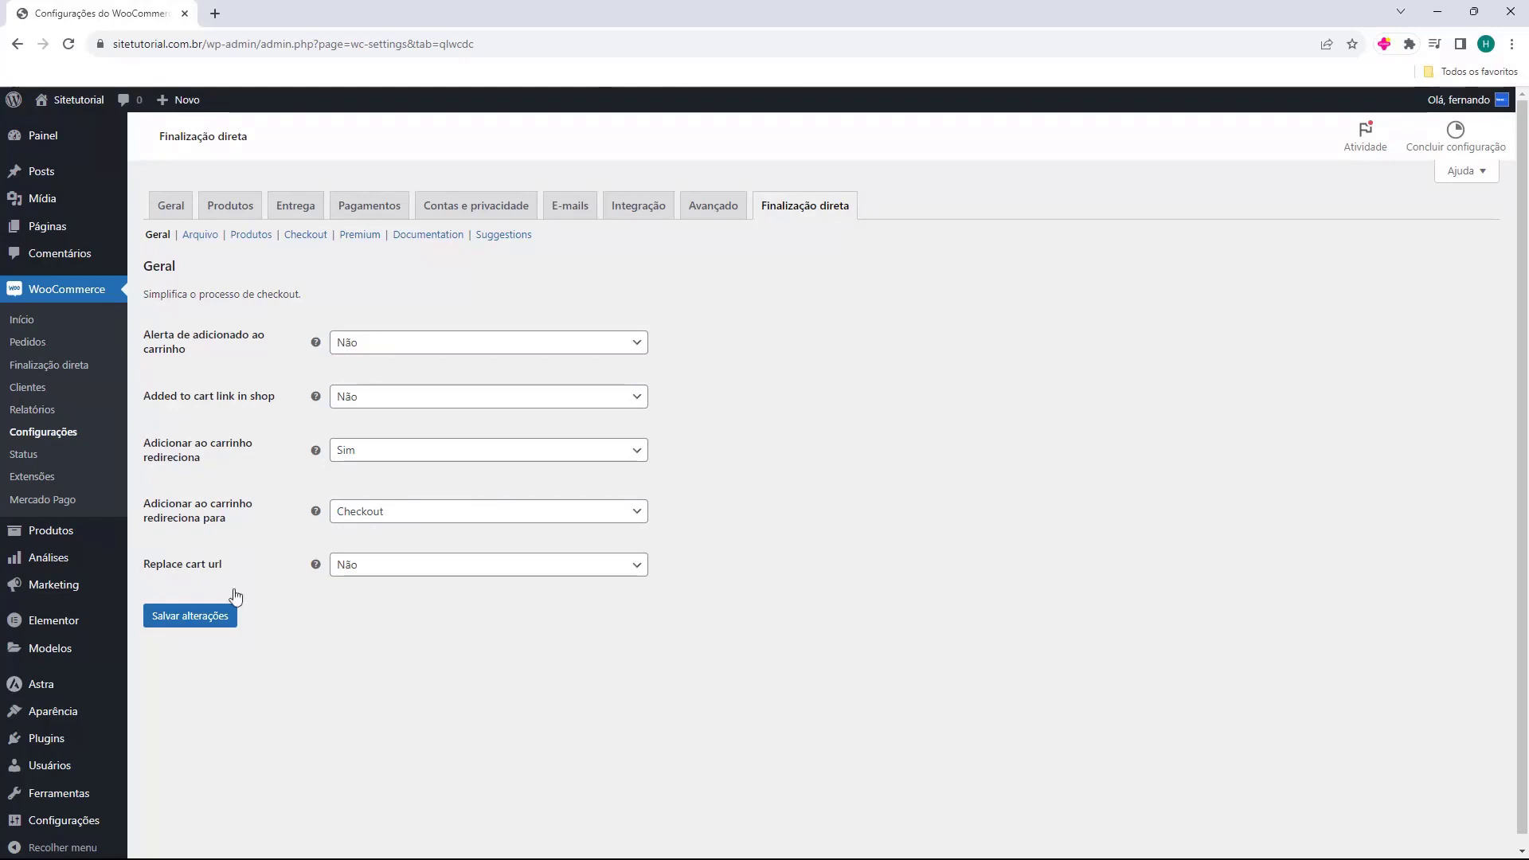
click(185, 625)
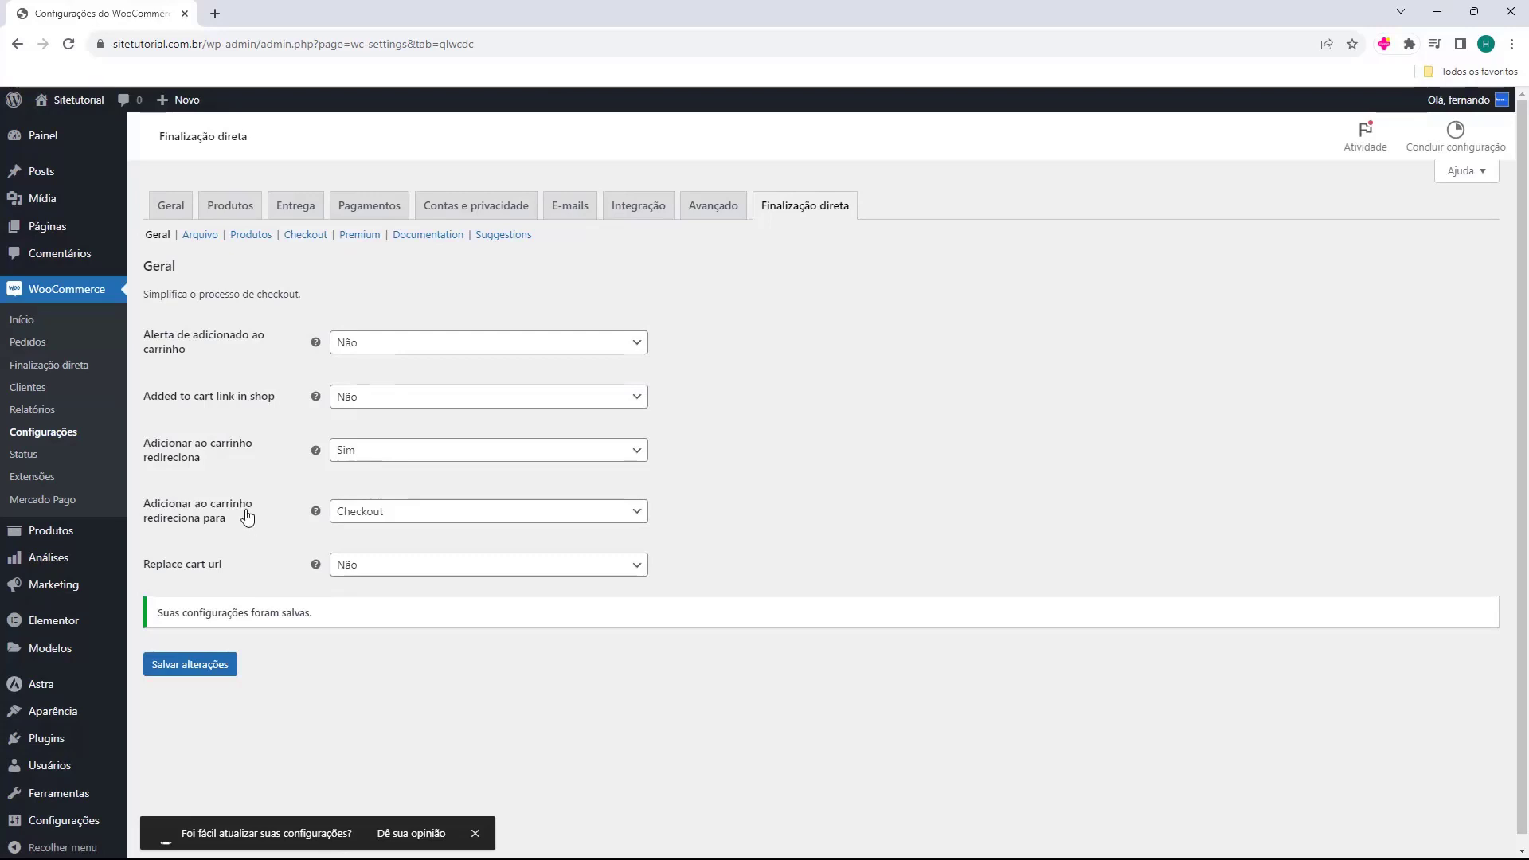
click(51, 531)
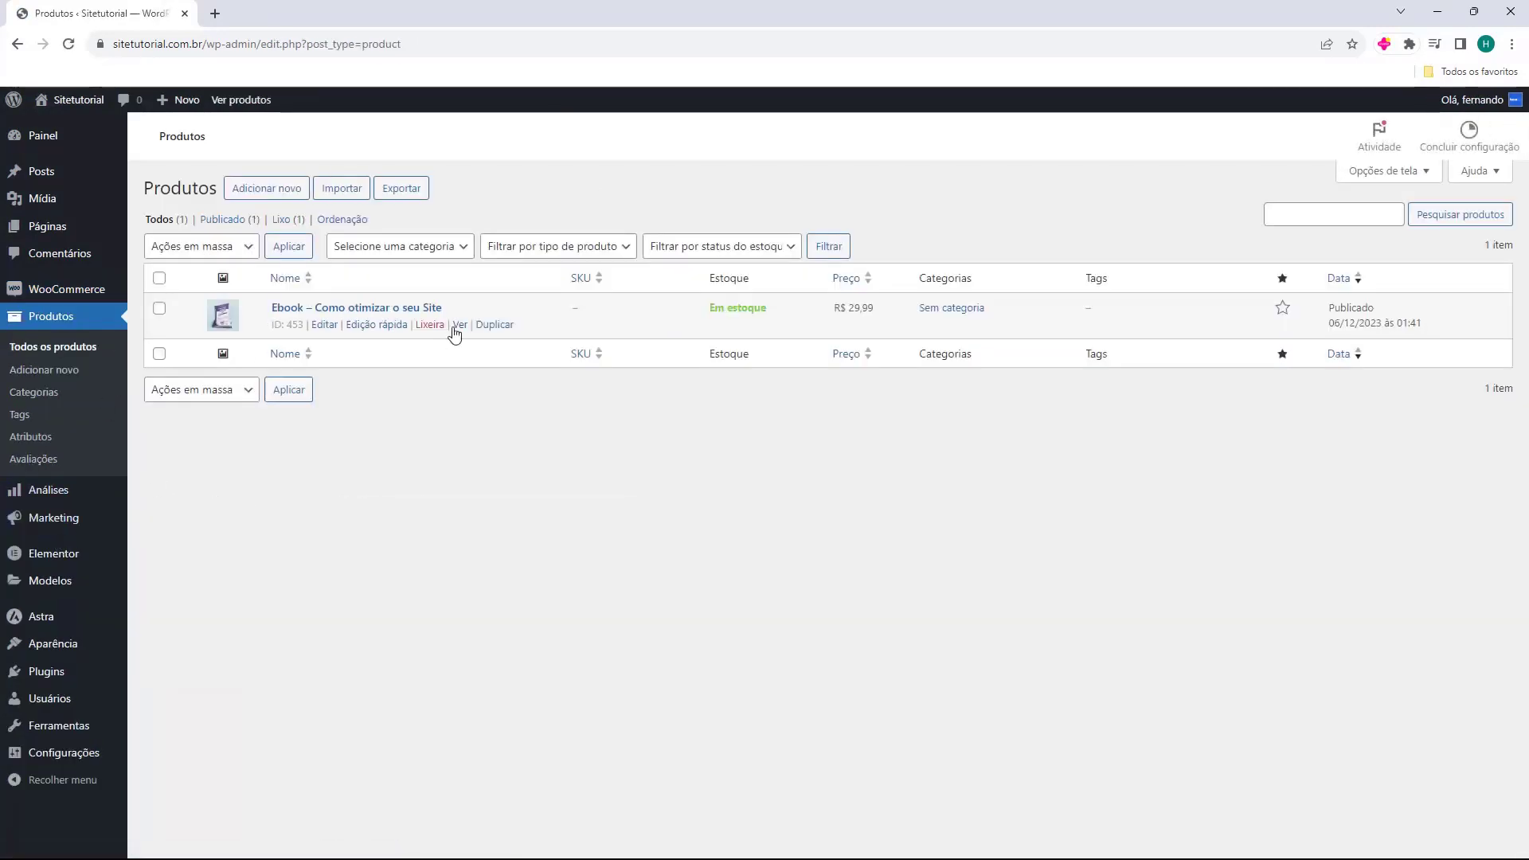
middle_click(460, 327)
- Buy the Ebook from its product page and check the added-to-cart confirmation
click(291, 13)
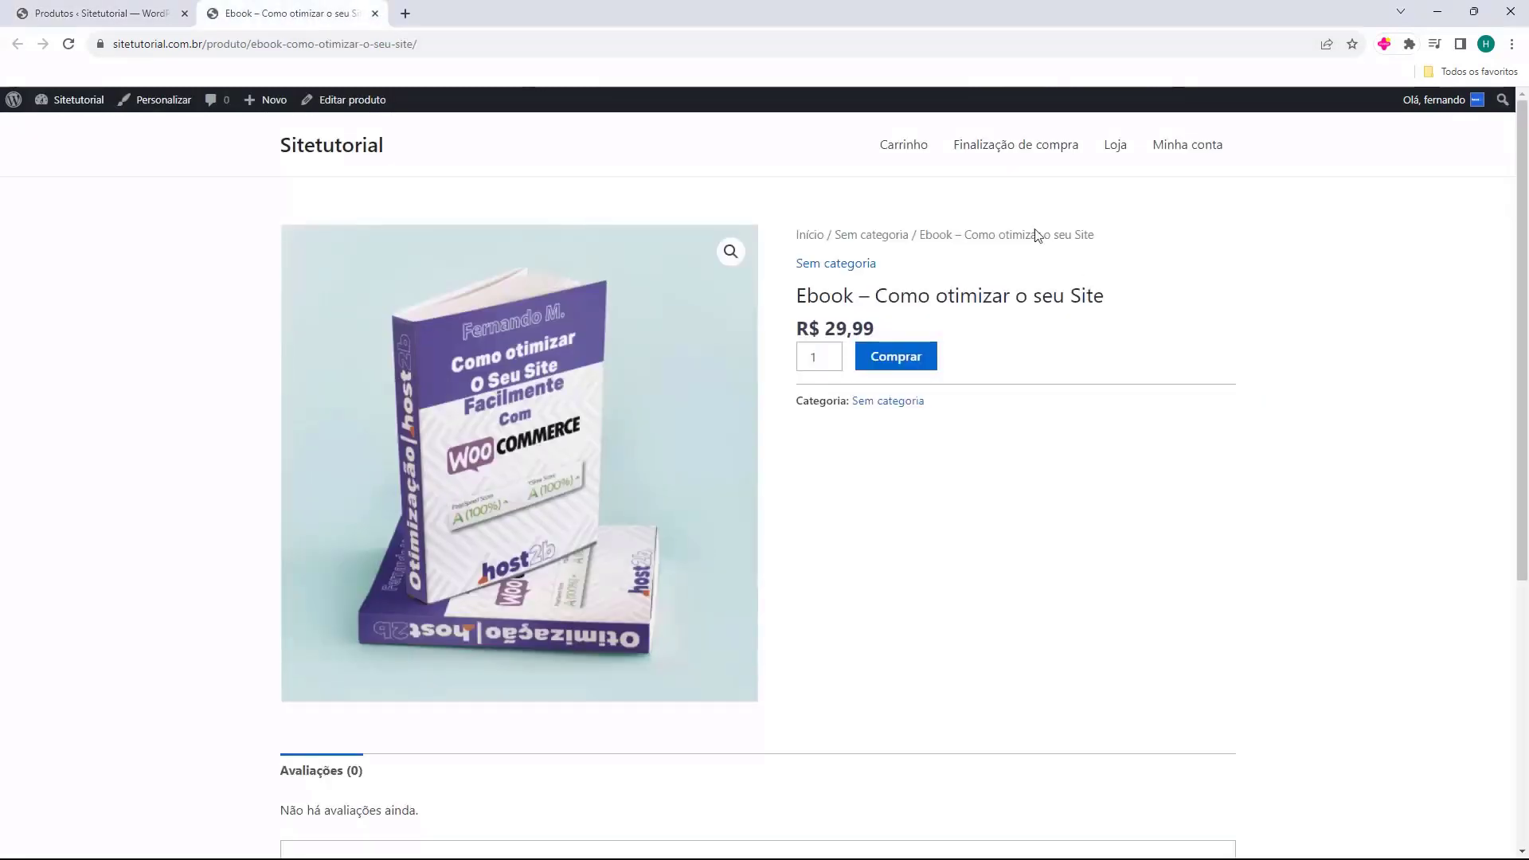
click(901, 365)
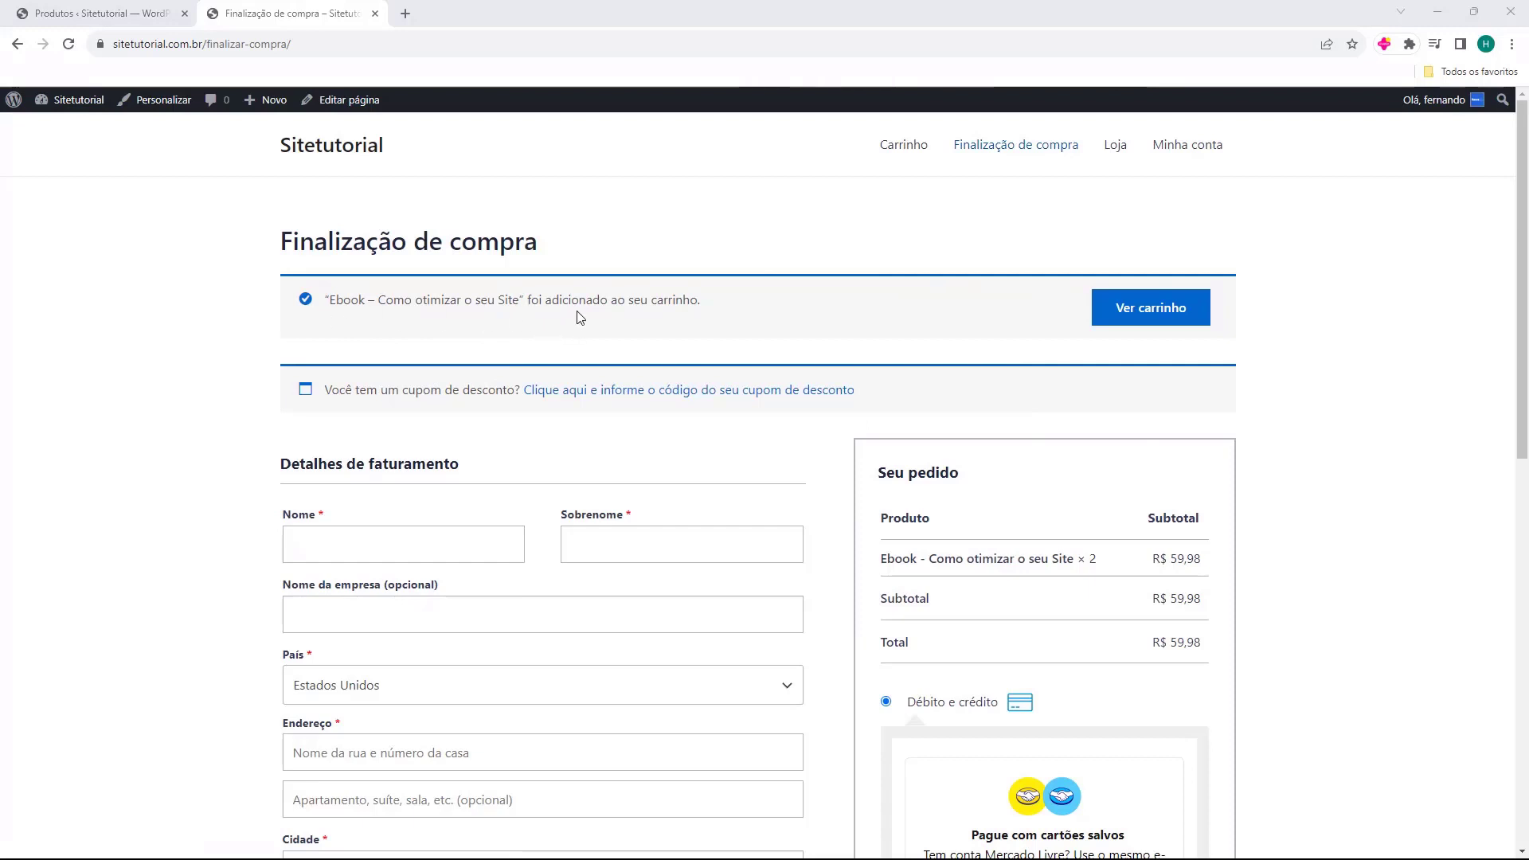
drag(540, 303, 644, 302)
click(517, 305)
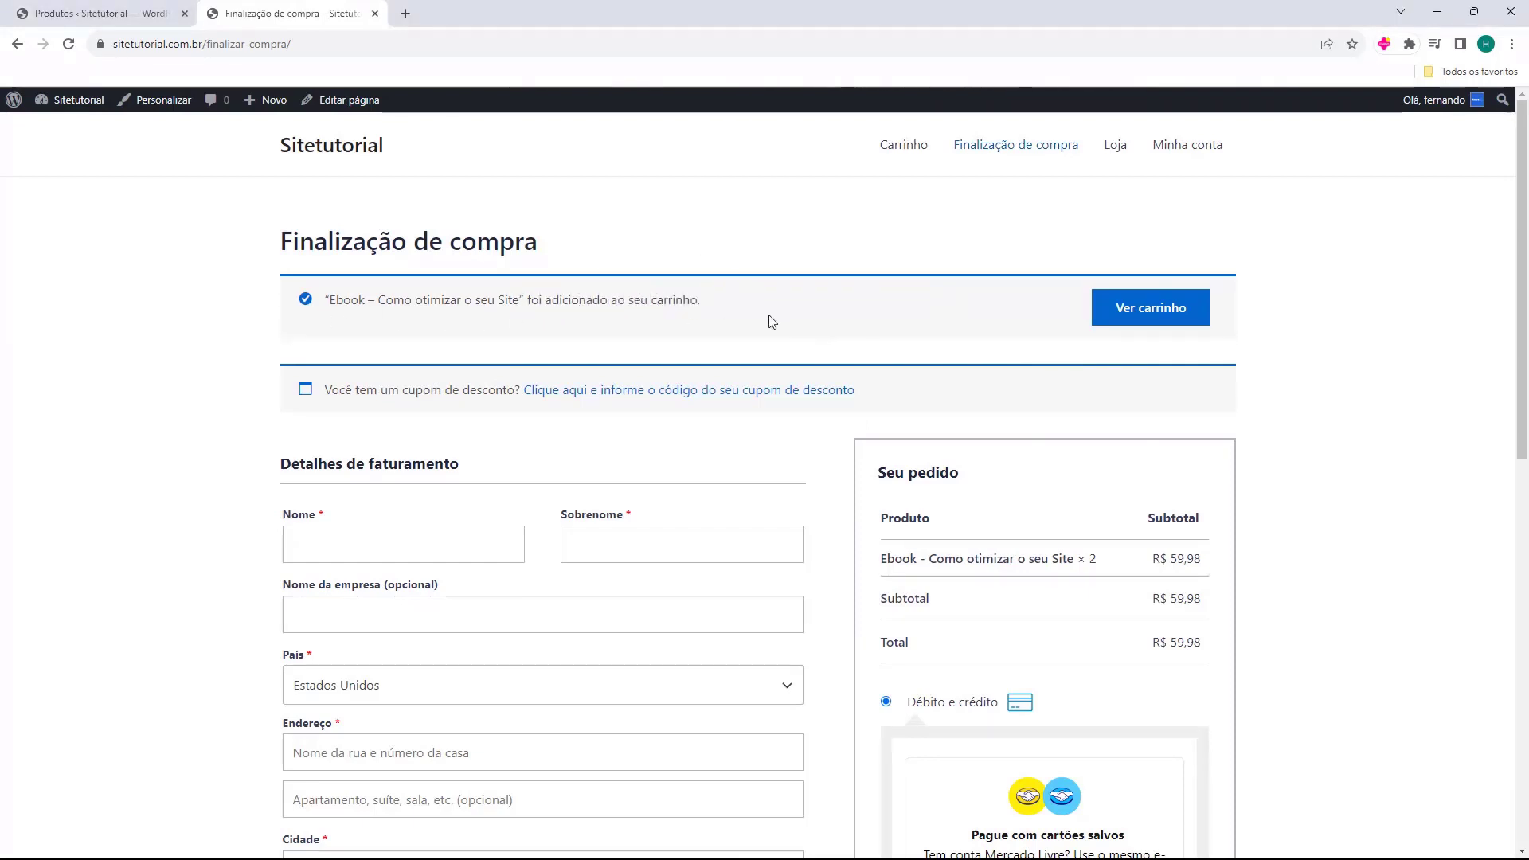
drag(768, 321, 545, 315)
click(544, 315)
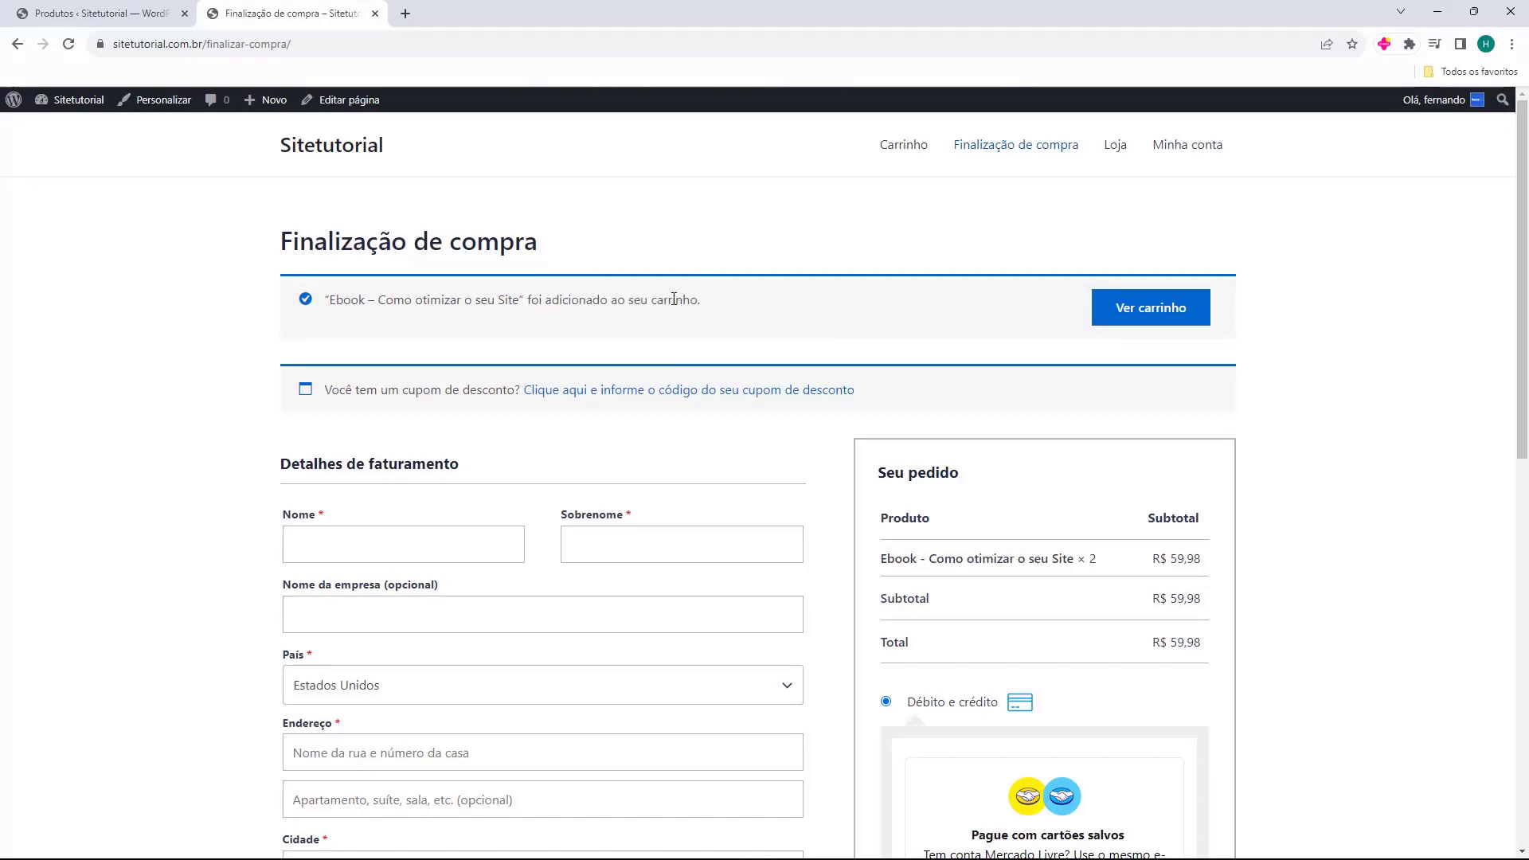
- Review the checkout order of two Ebook copies totalling R$ 59,98, then return to Produtos
drag(881, 569, 917, 559)
drag(1079, 560, 908, 558)
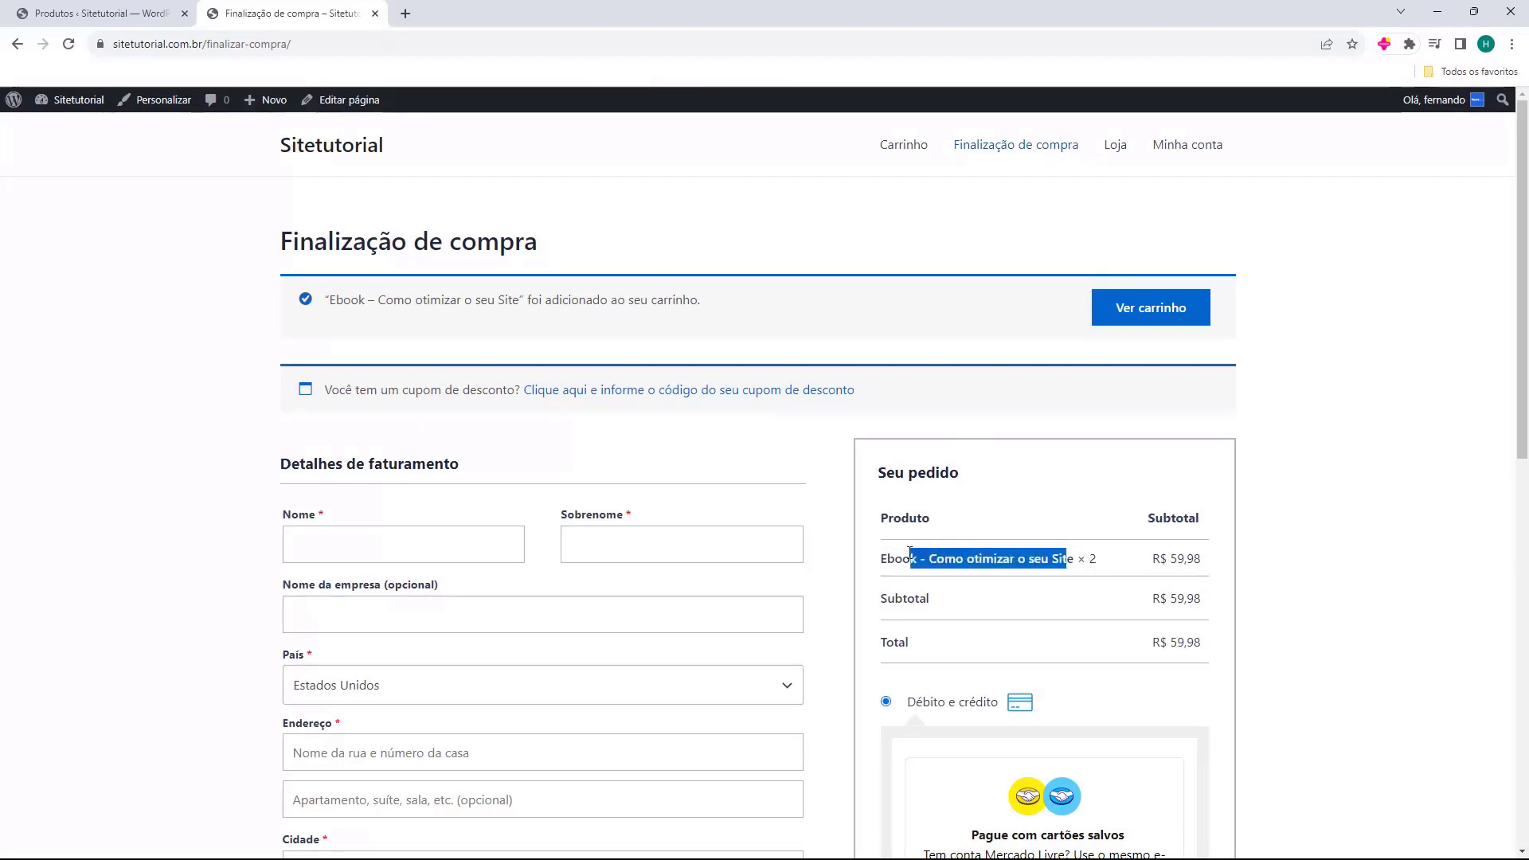
click(910, 555)
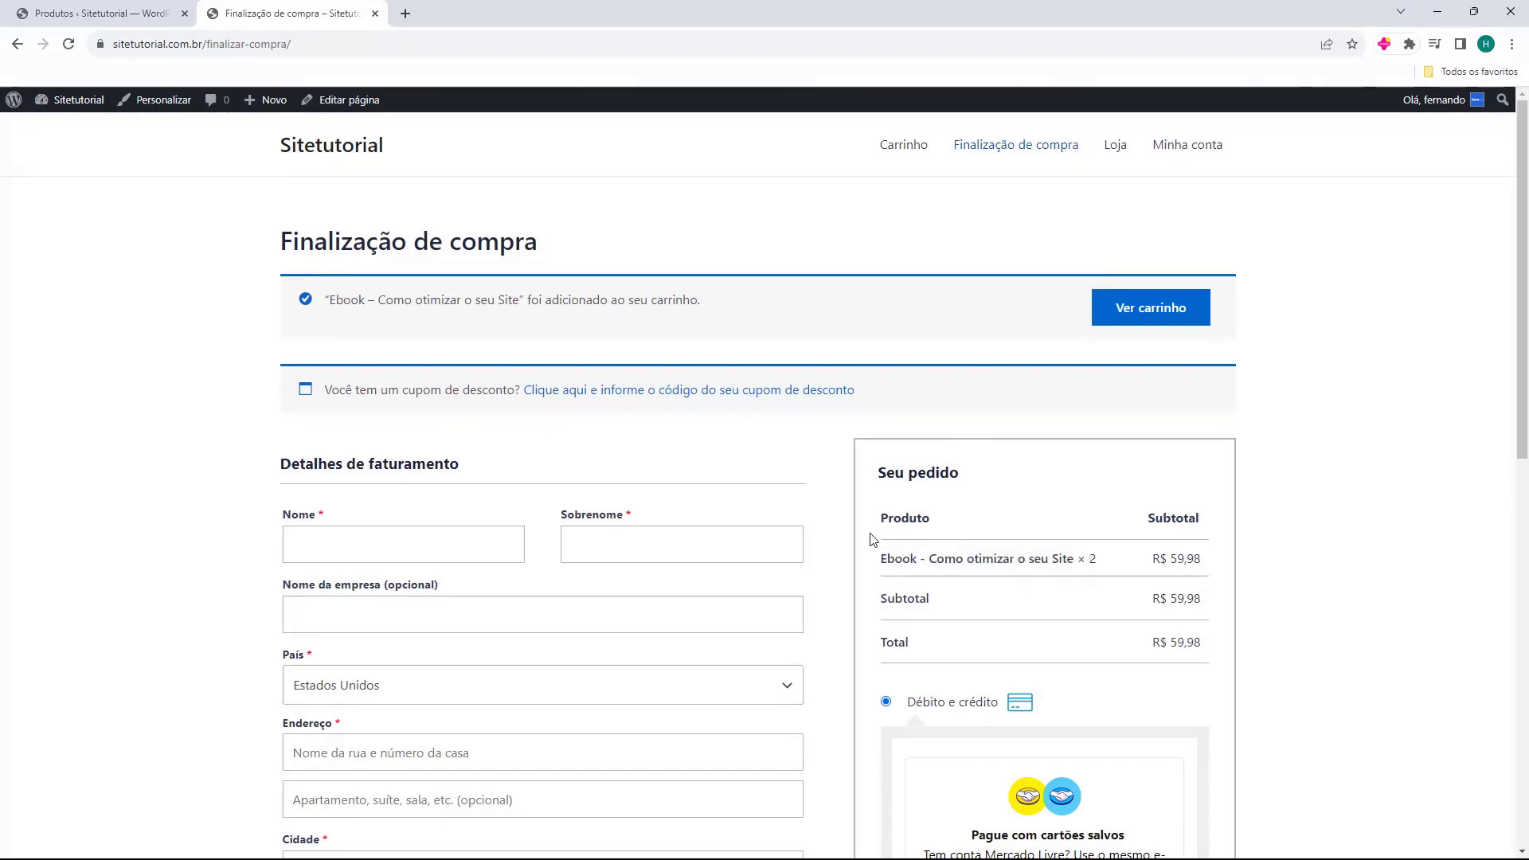
drag(937, 555, 1093, 572)
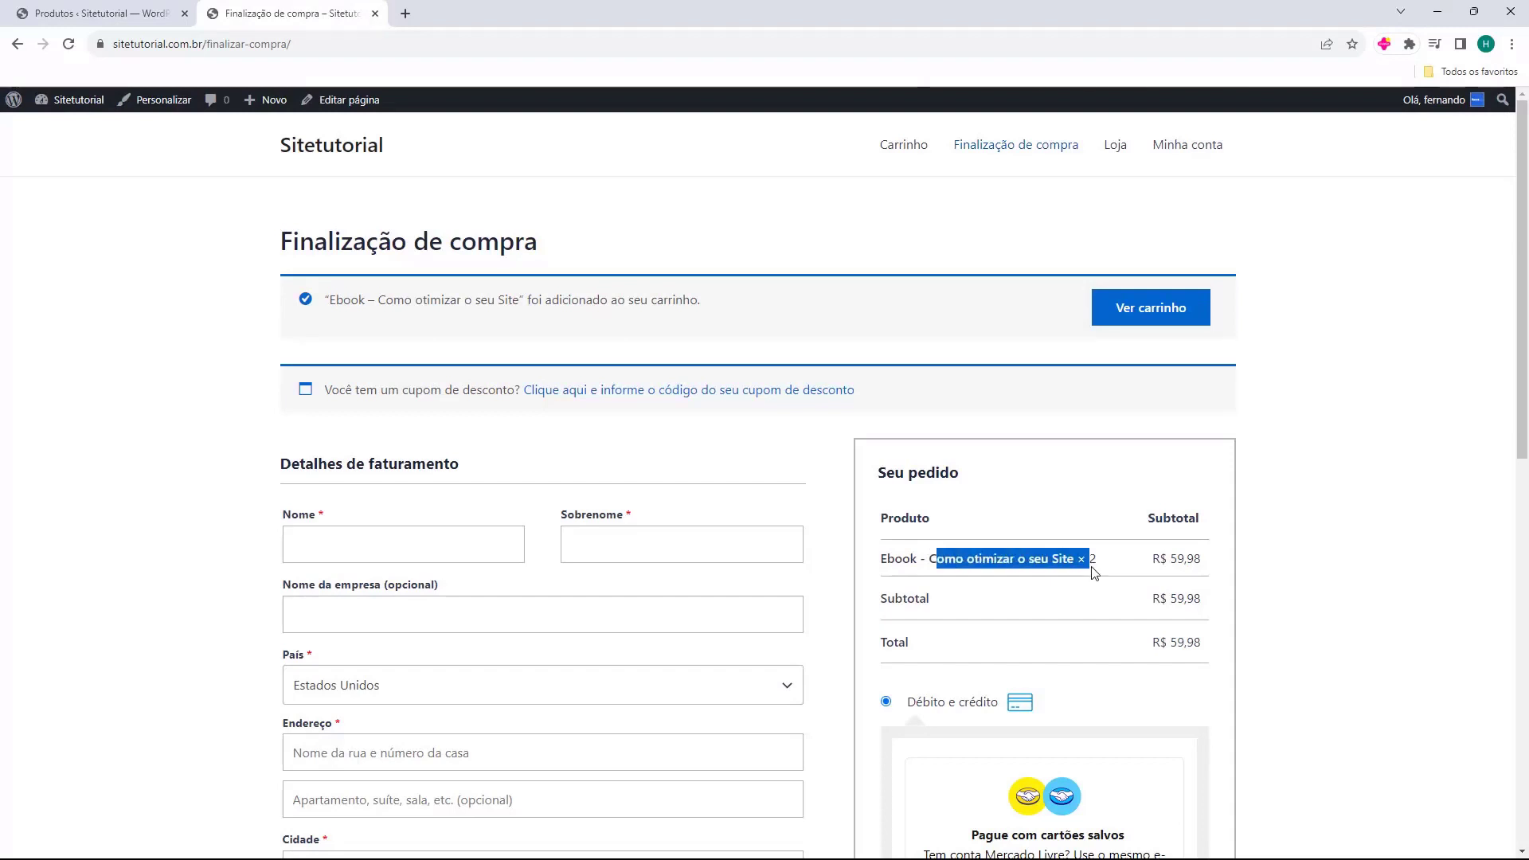
click(1092, 562)
double_click(1079, 560)
click(1136, 563)
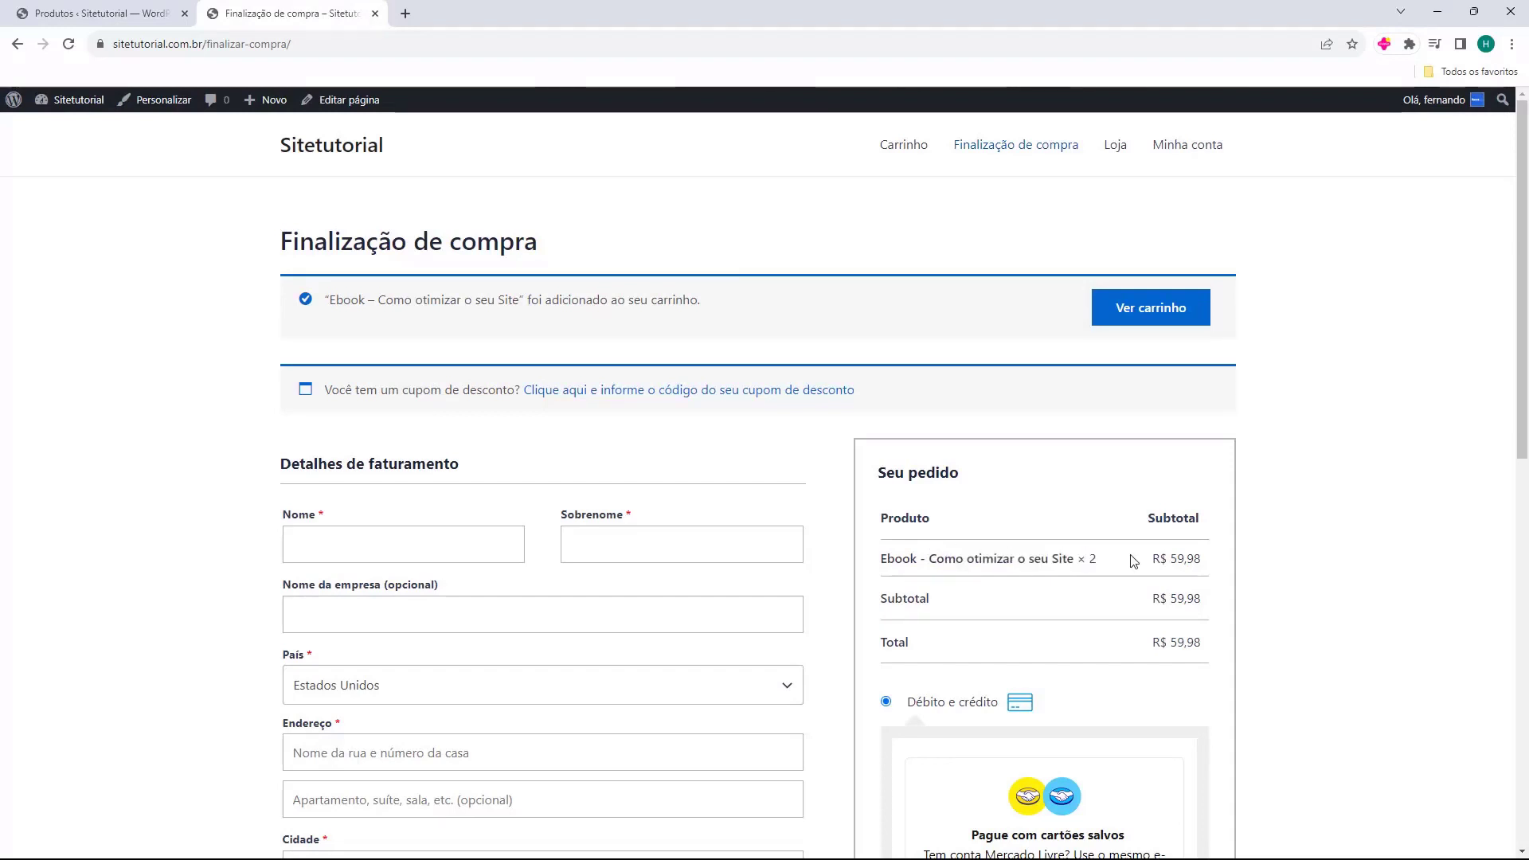
drag(1160, 560, 1210, 561)
double_click(1094, 559)
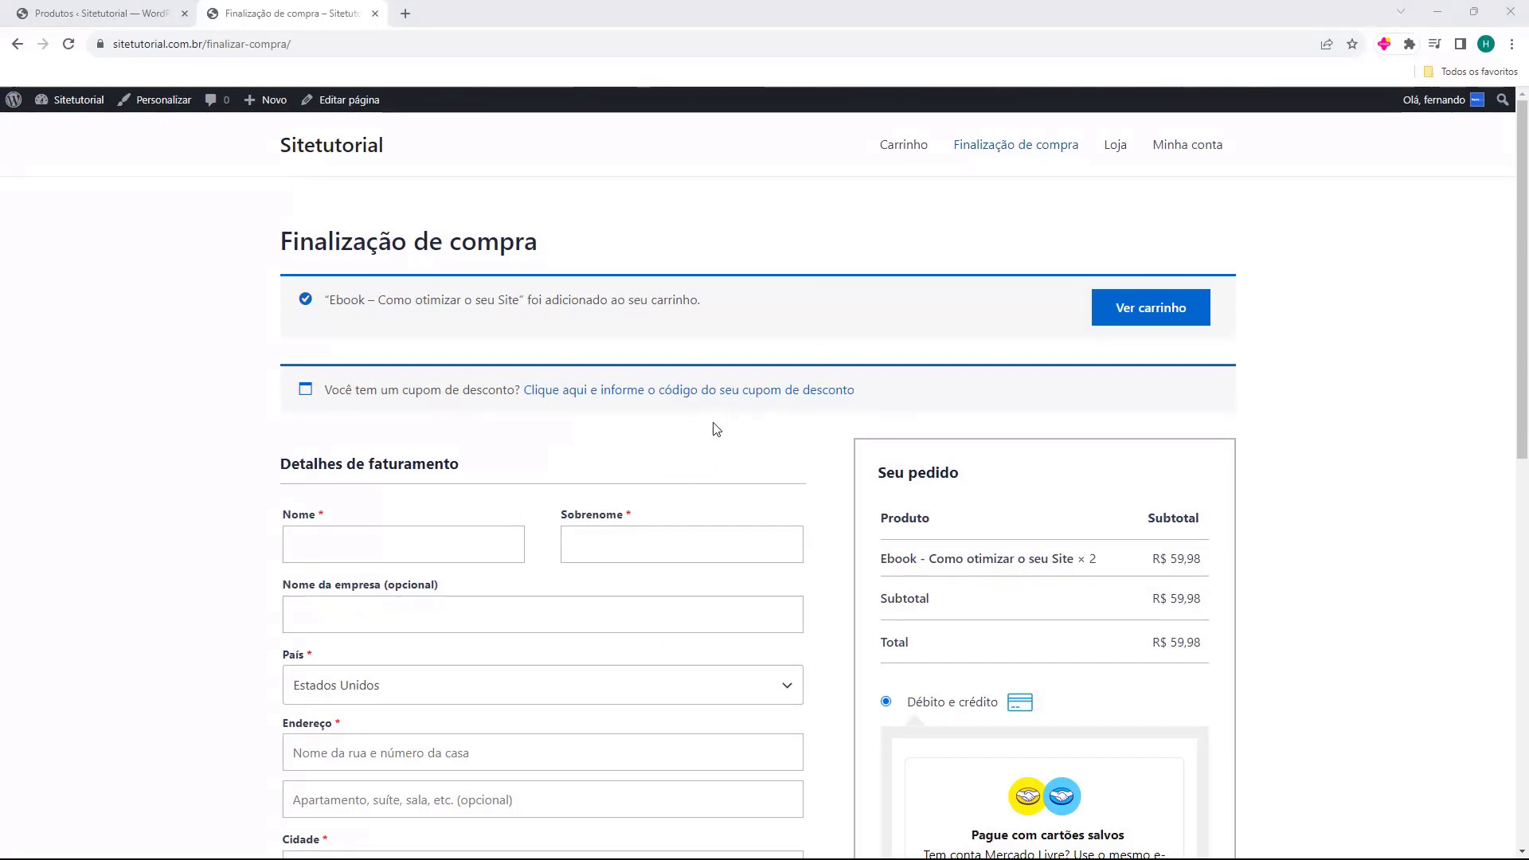
click(70, 18)
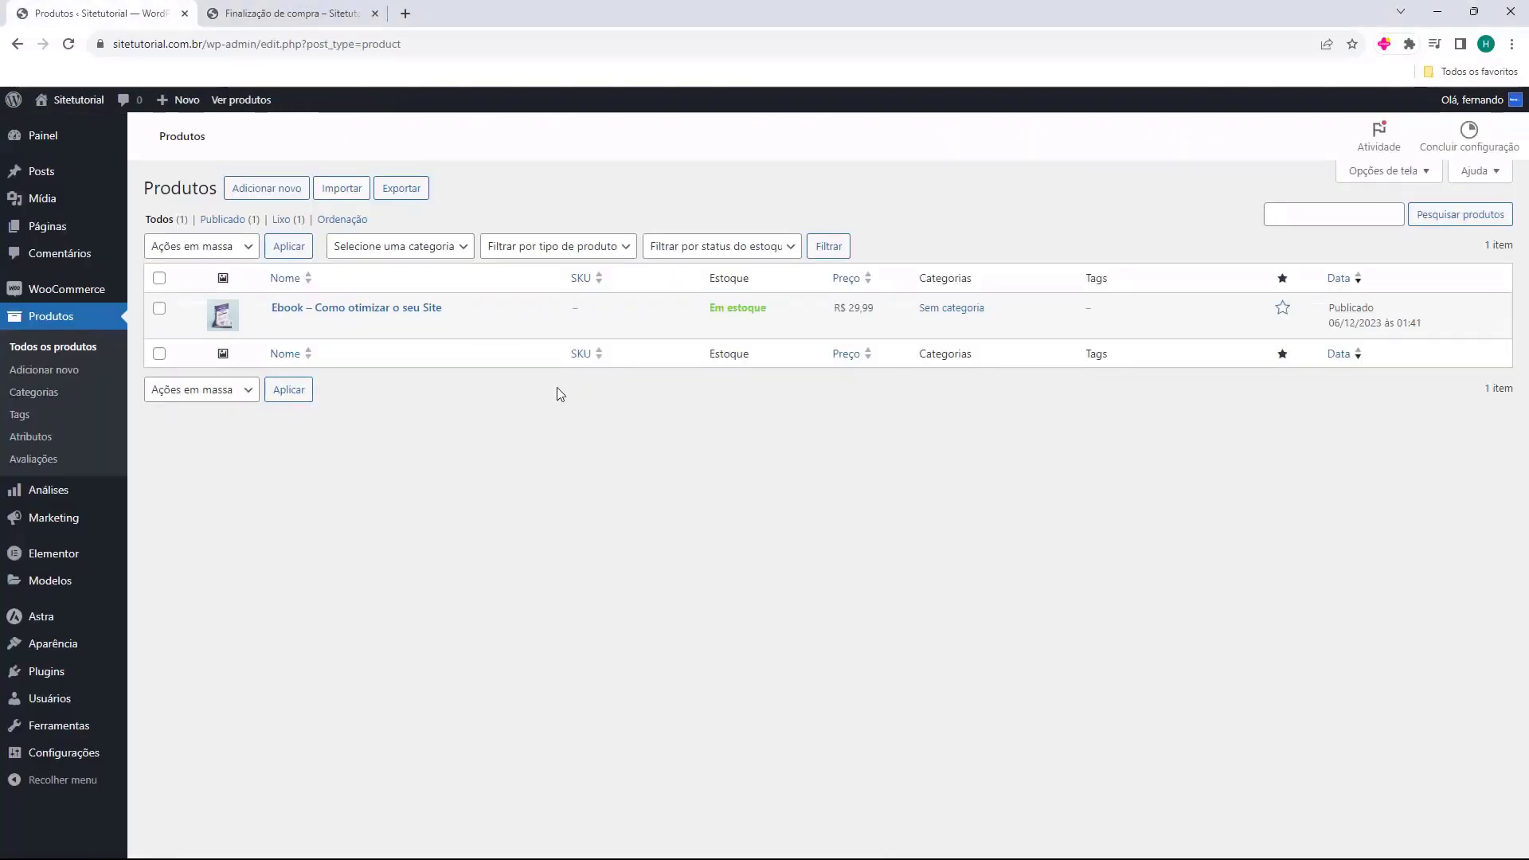
- Read the Ebook's product ID 453 in the Produtos list and return to the checkout tab
mouse_move(273, 315)
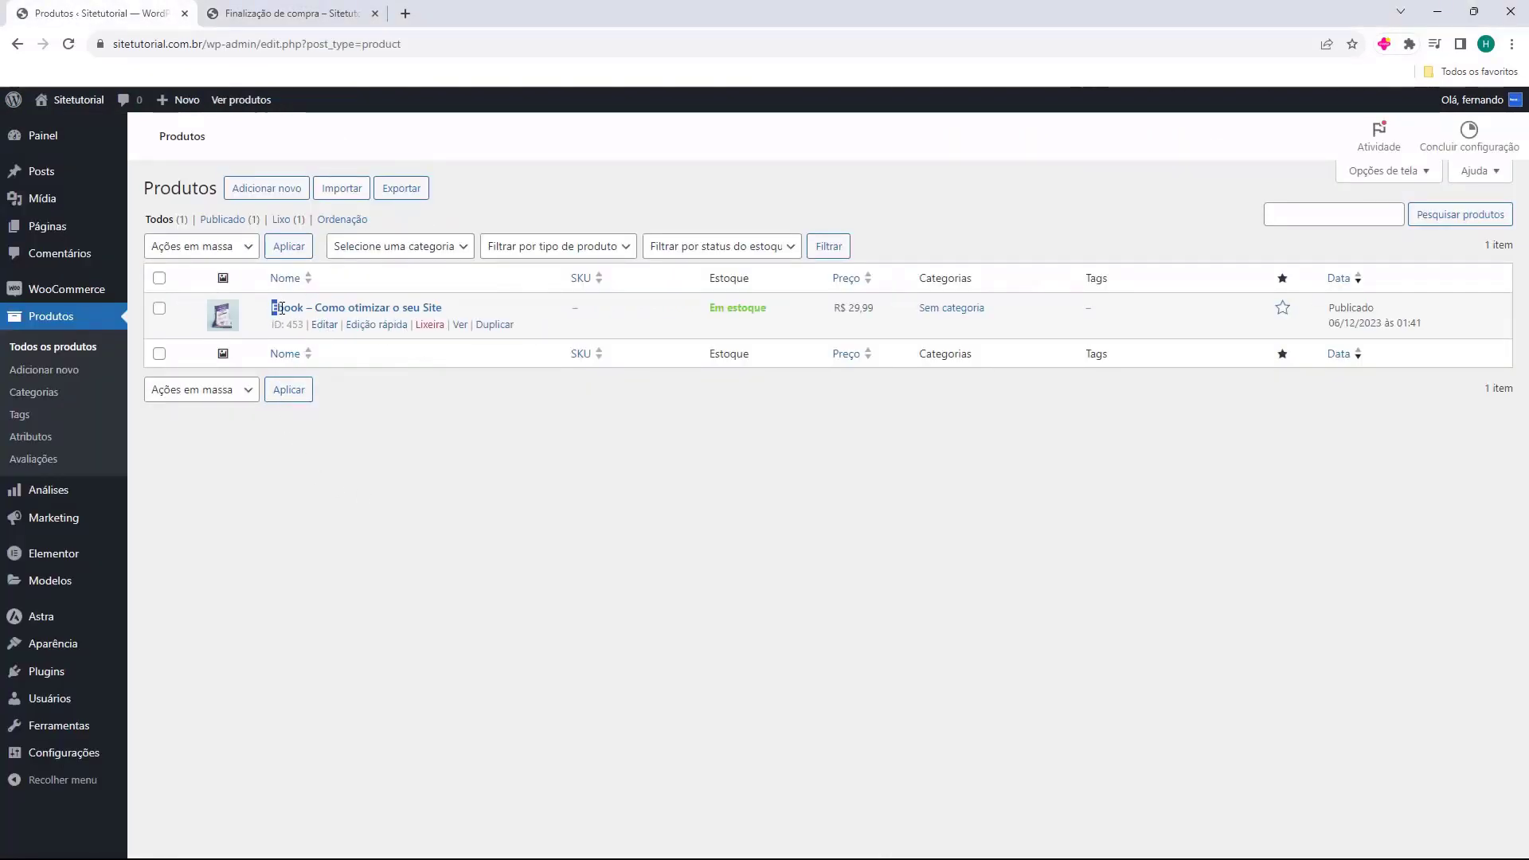
drag(271, 308, 463, 309)
click(462, 309)
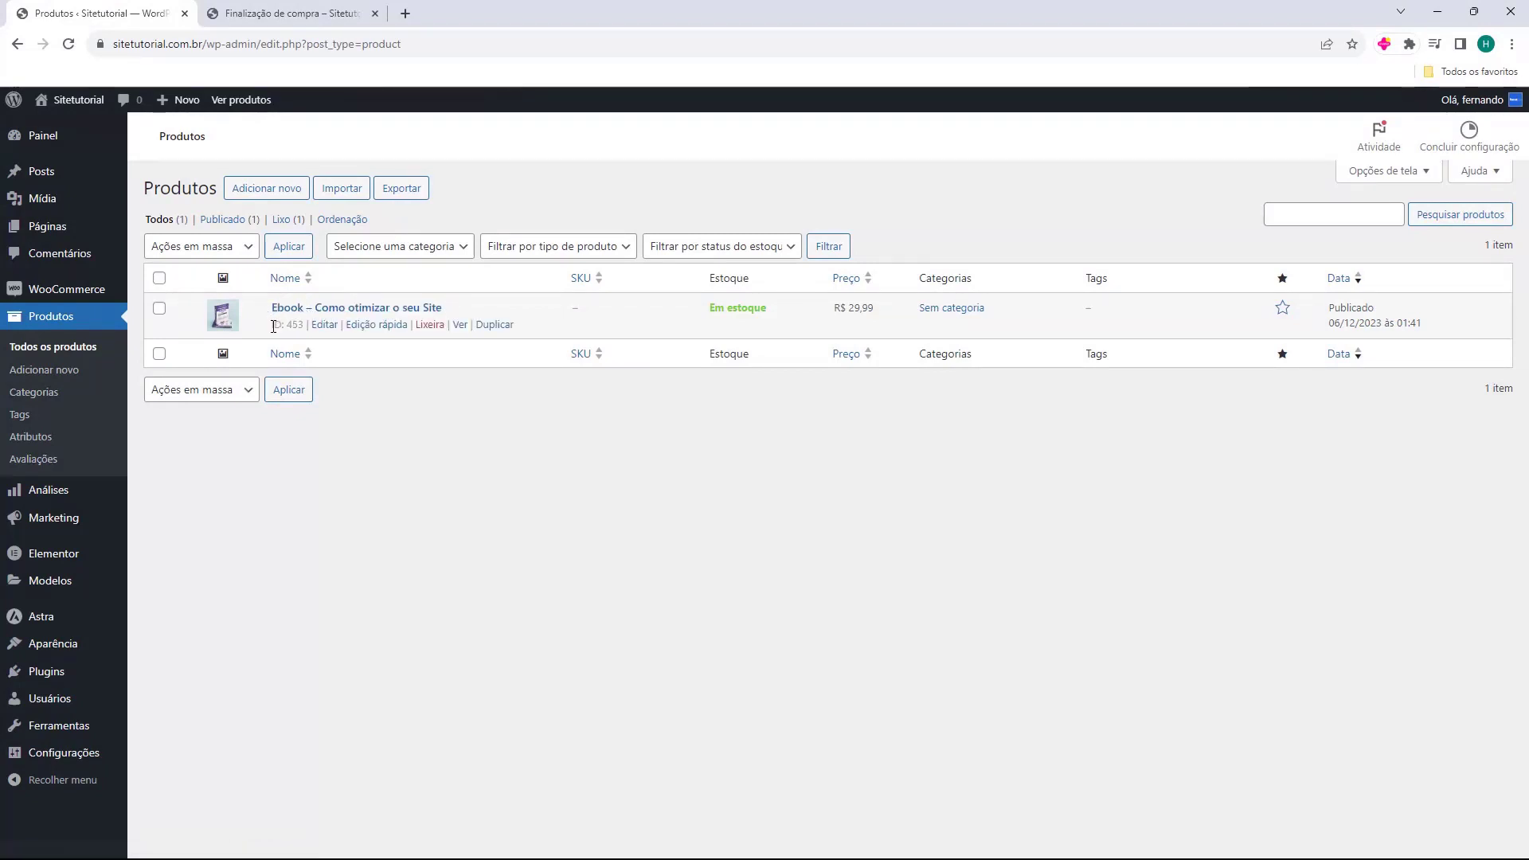
drag(271, 325, 283, 327)
click(269, 22)
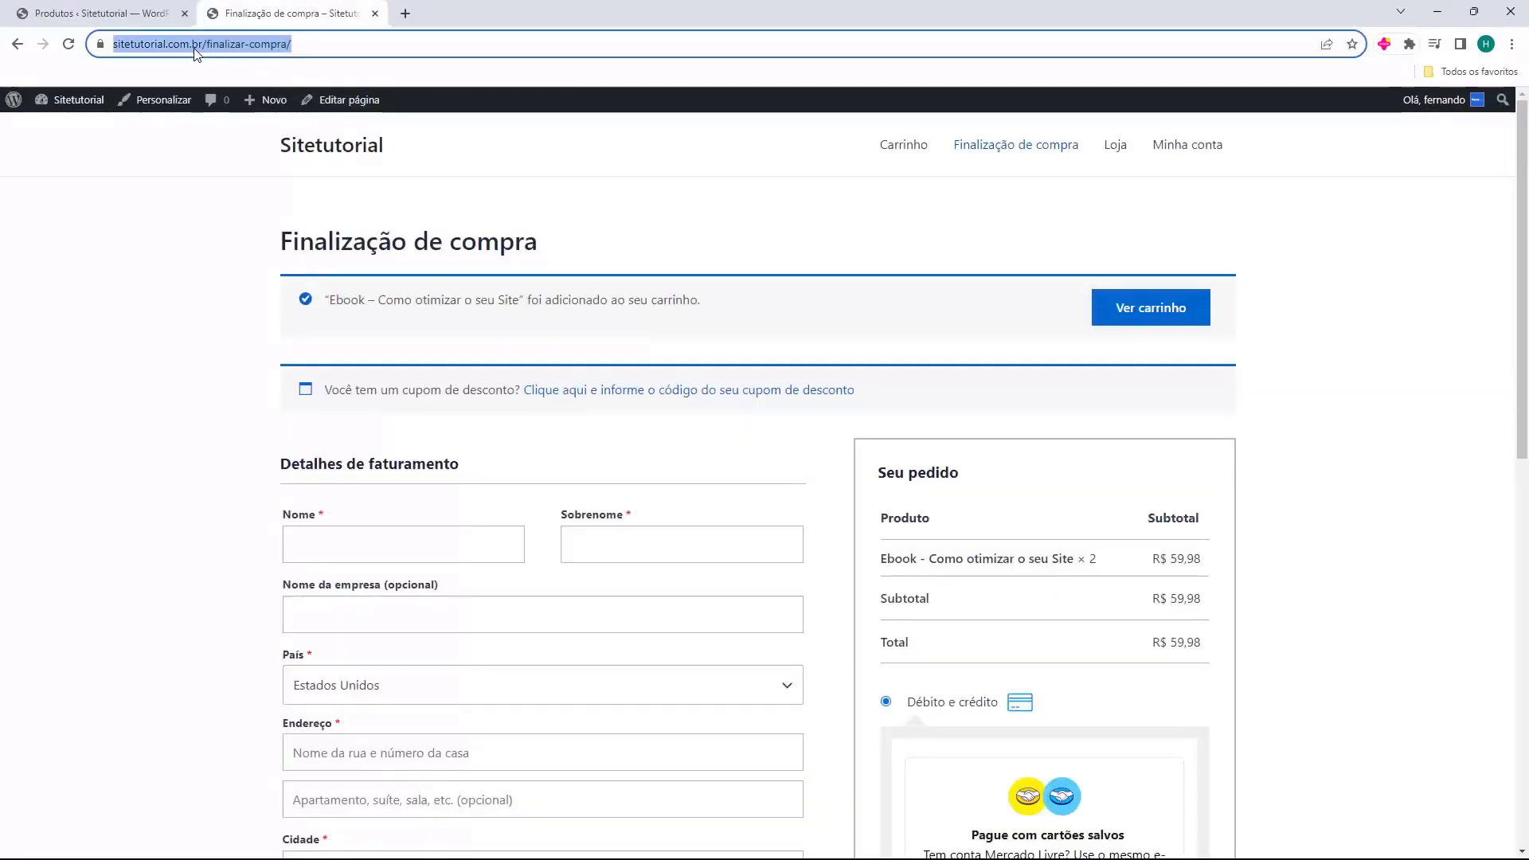
- Load the site home page and append '/?add-to-cart=' to its address
click(331, 144)
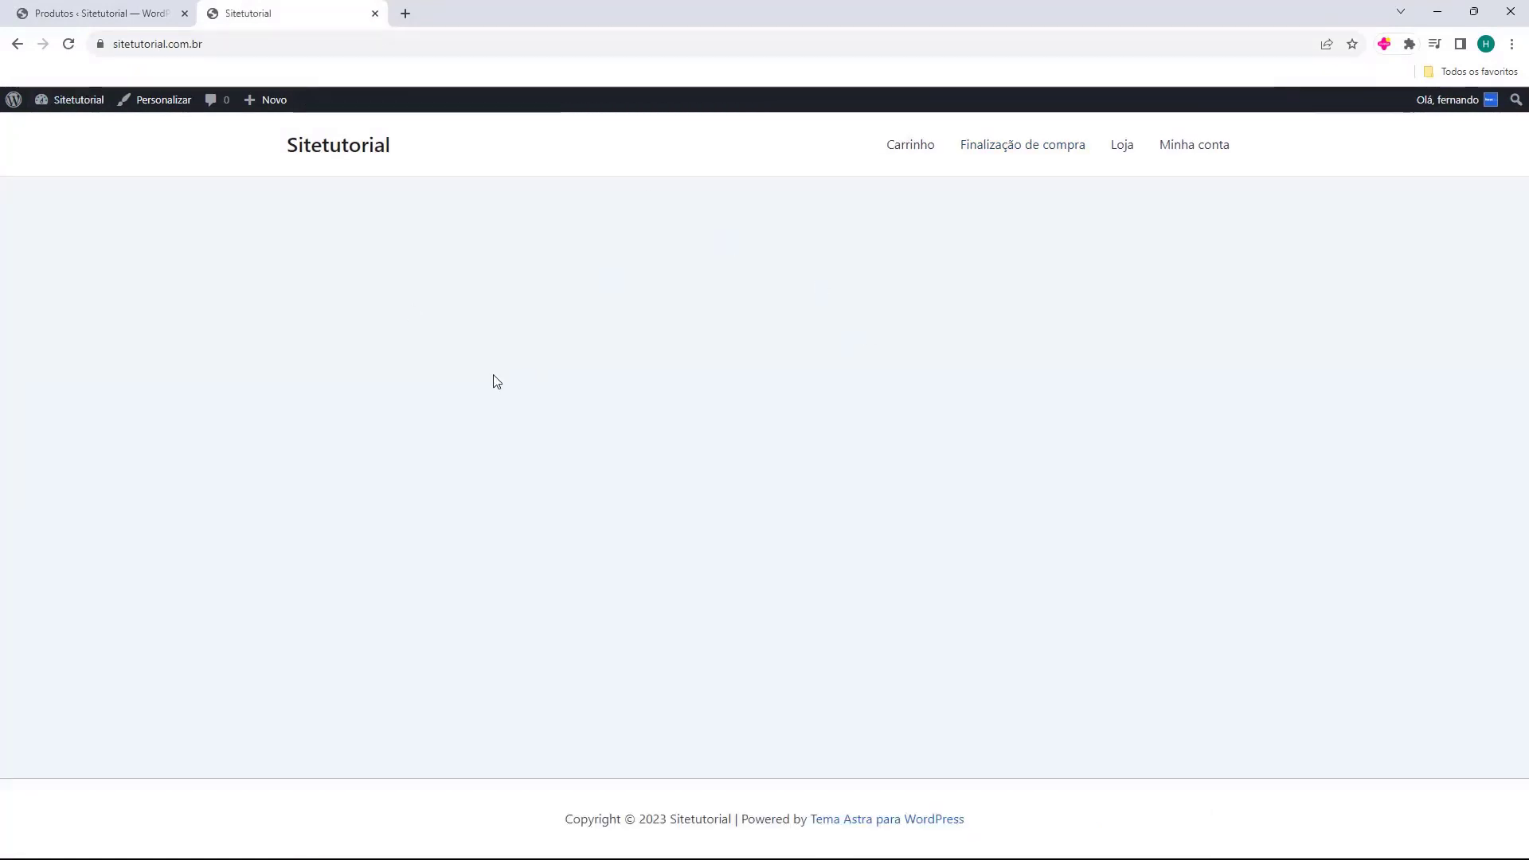
click(145, 45)
double_click(164, 45)
click(168, 45)
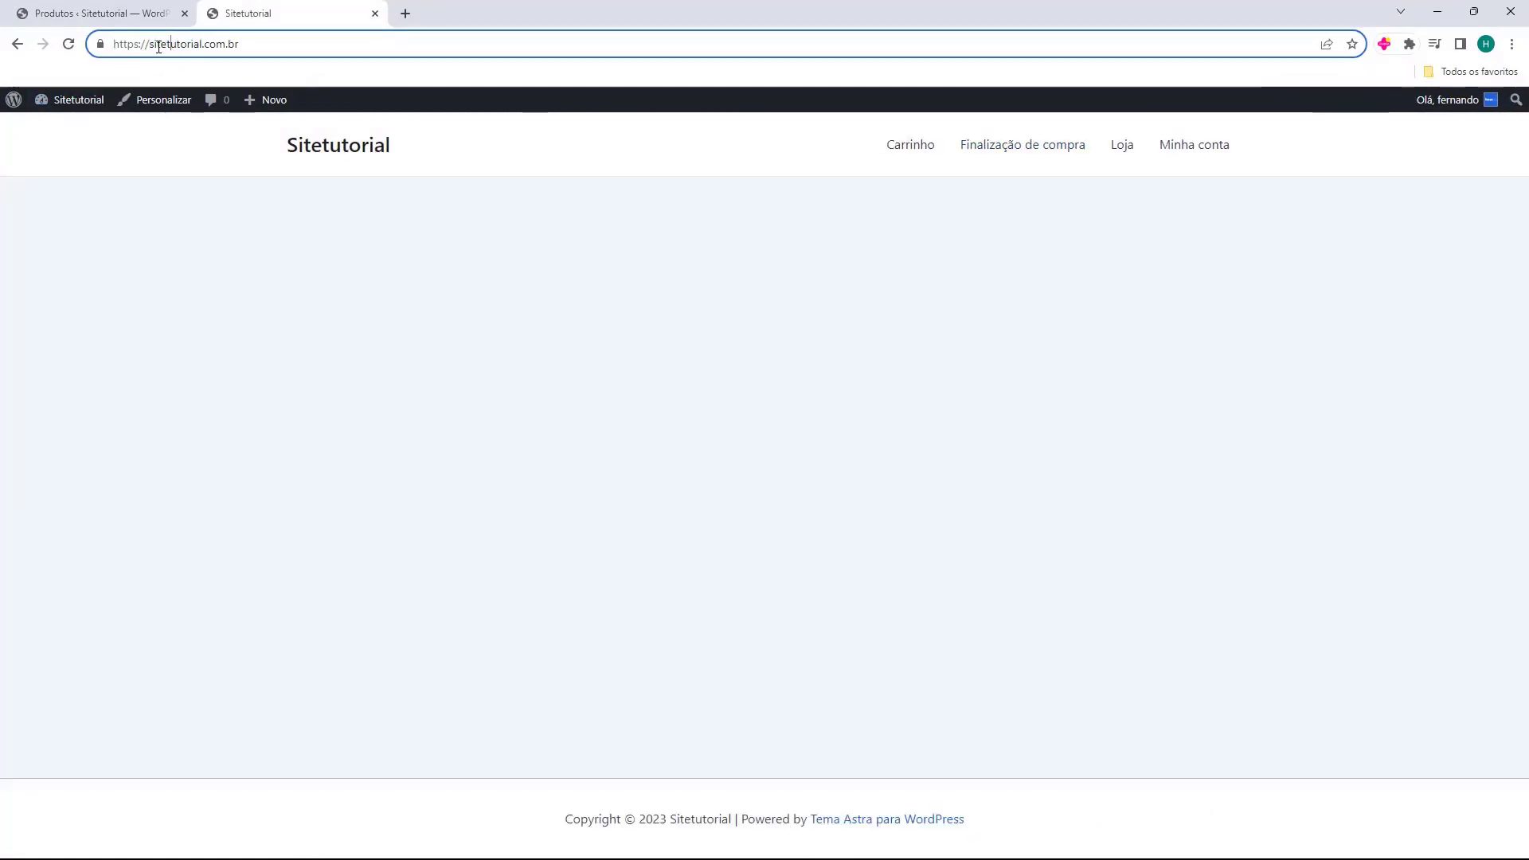
drag(150, 44, 239, 46)
click(251, 45)
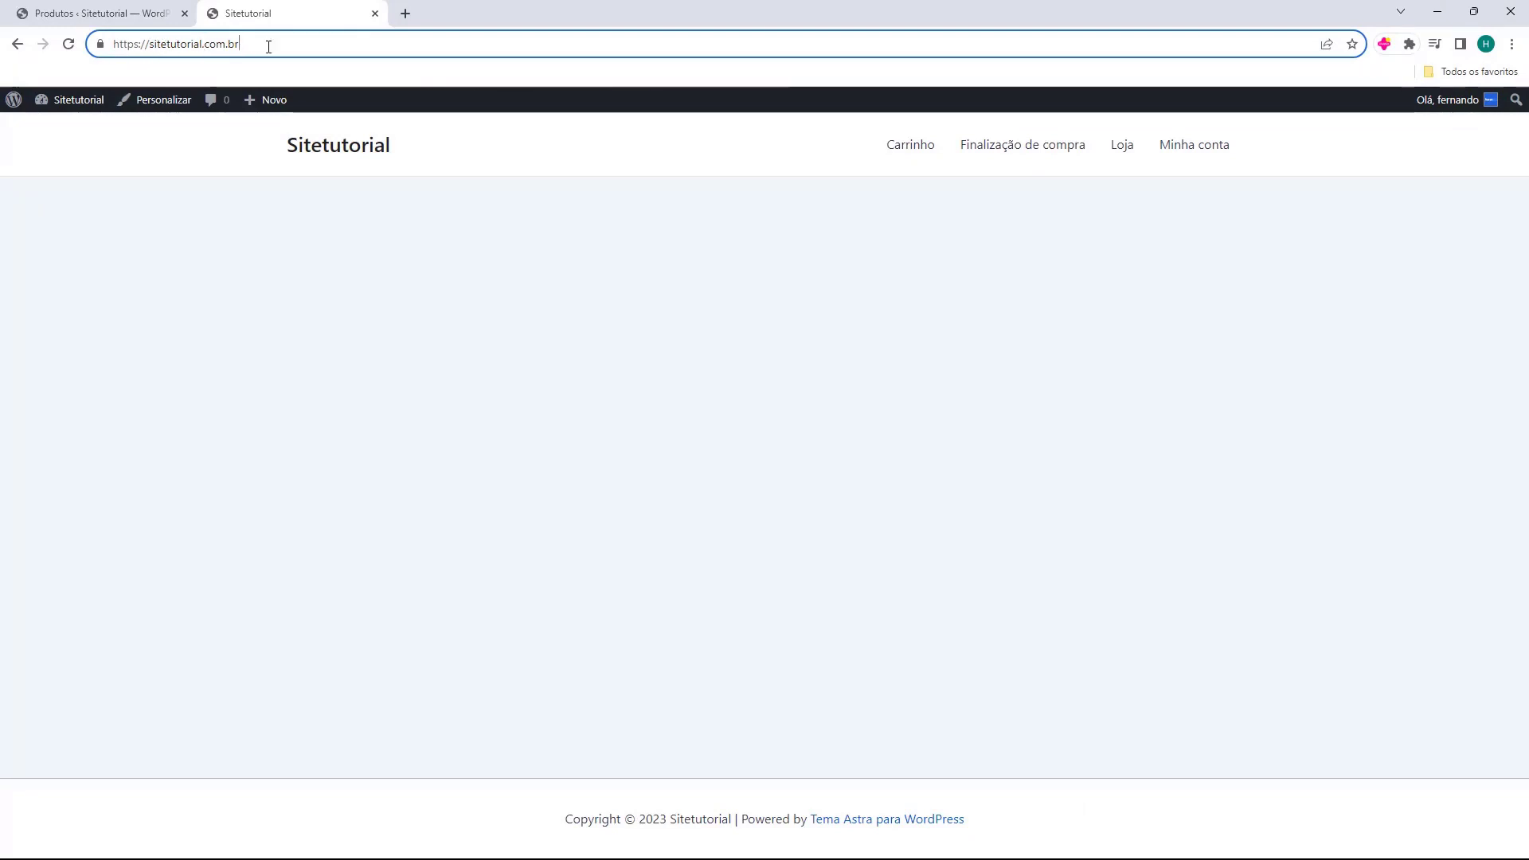
text(/)
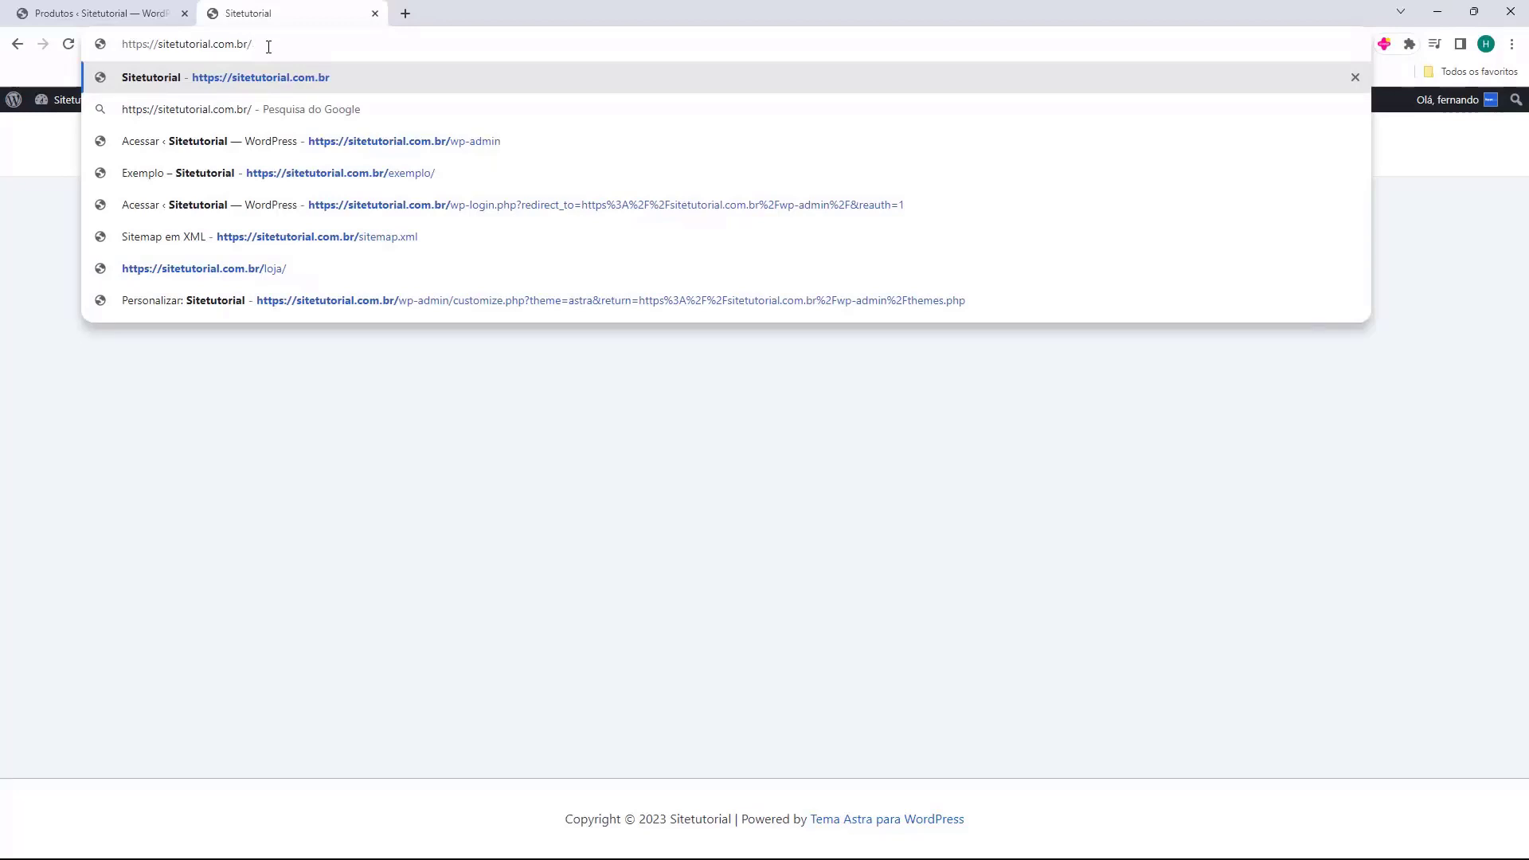
text(?)
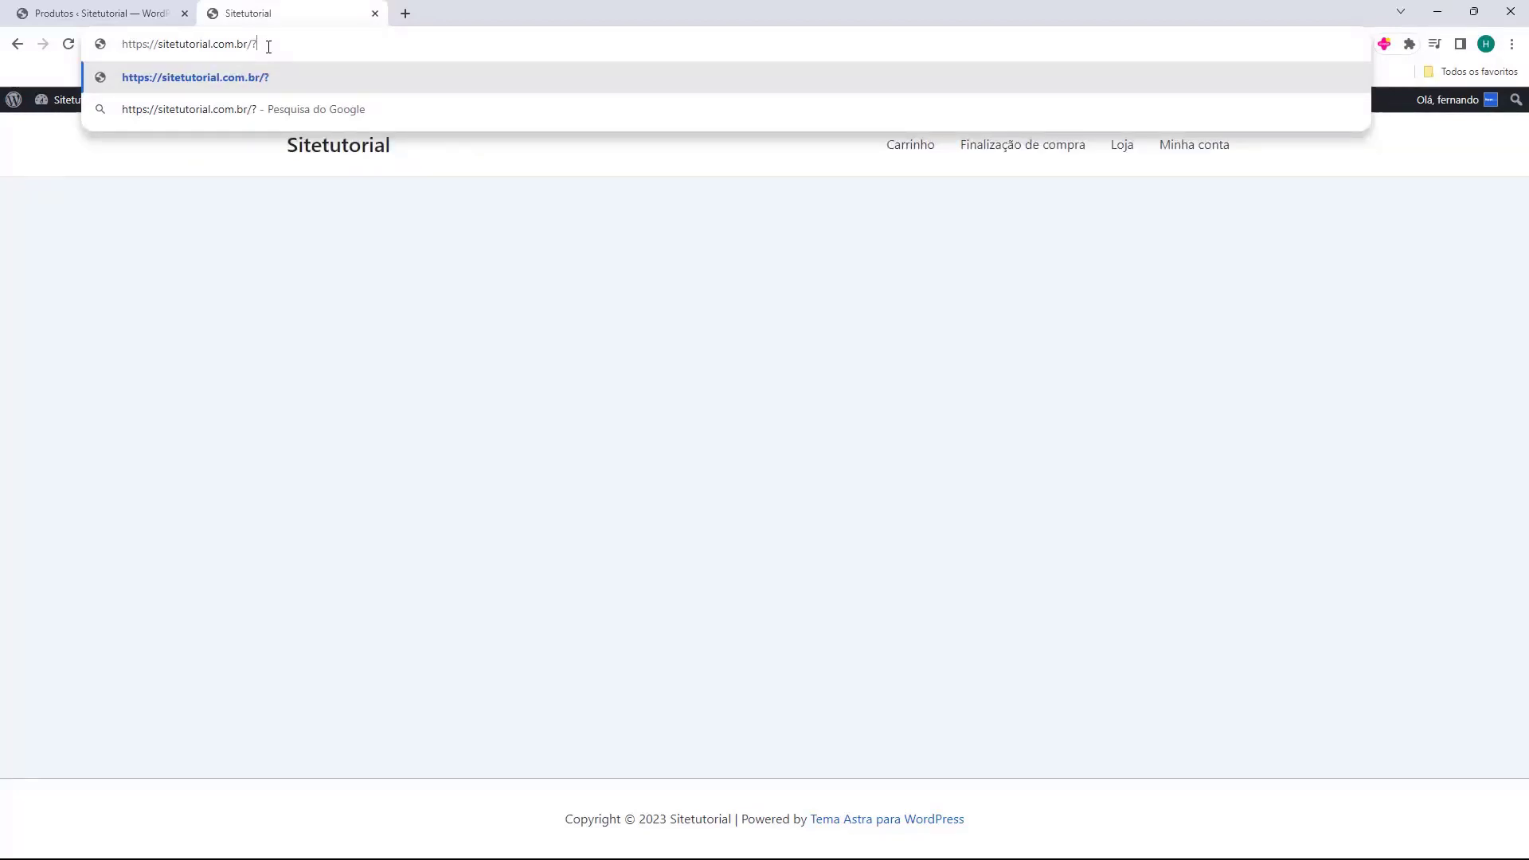
text(add)
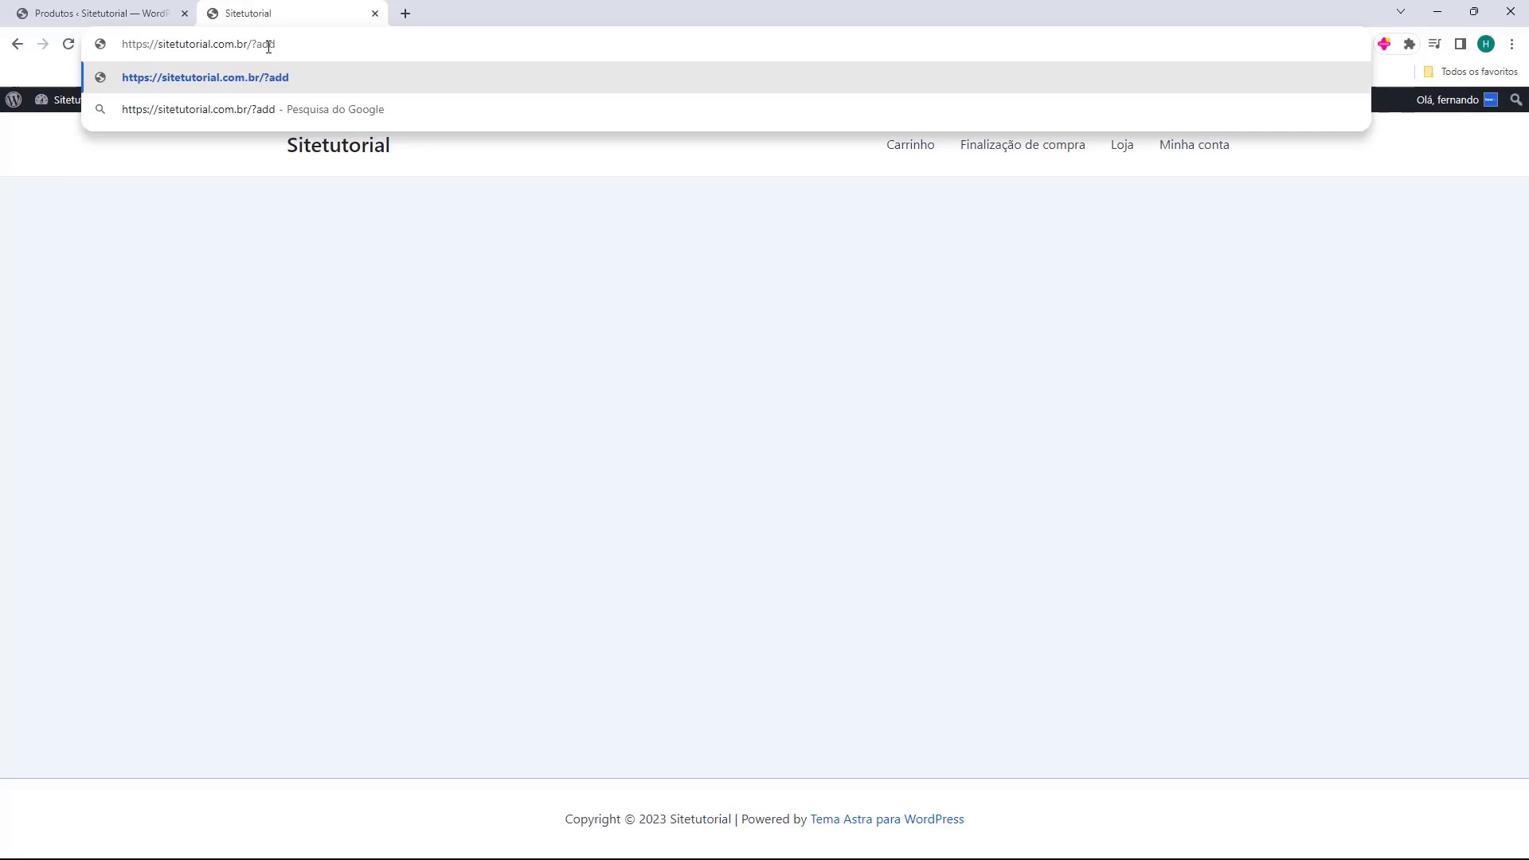
text(-to-cart)
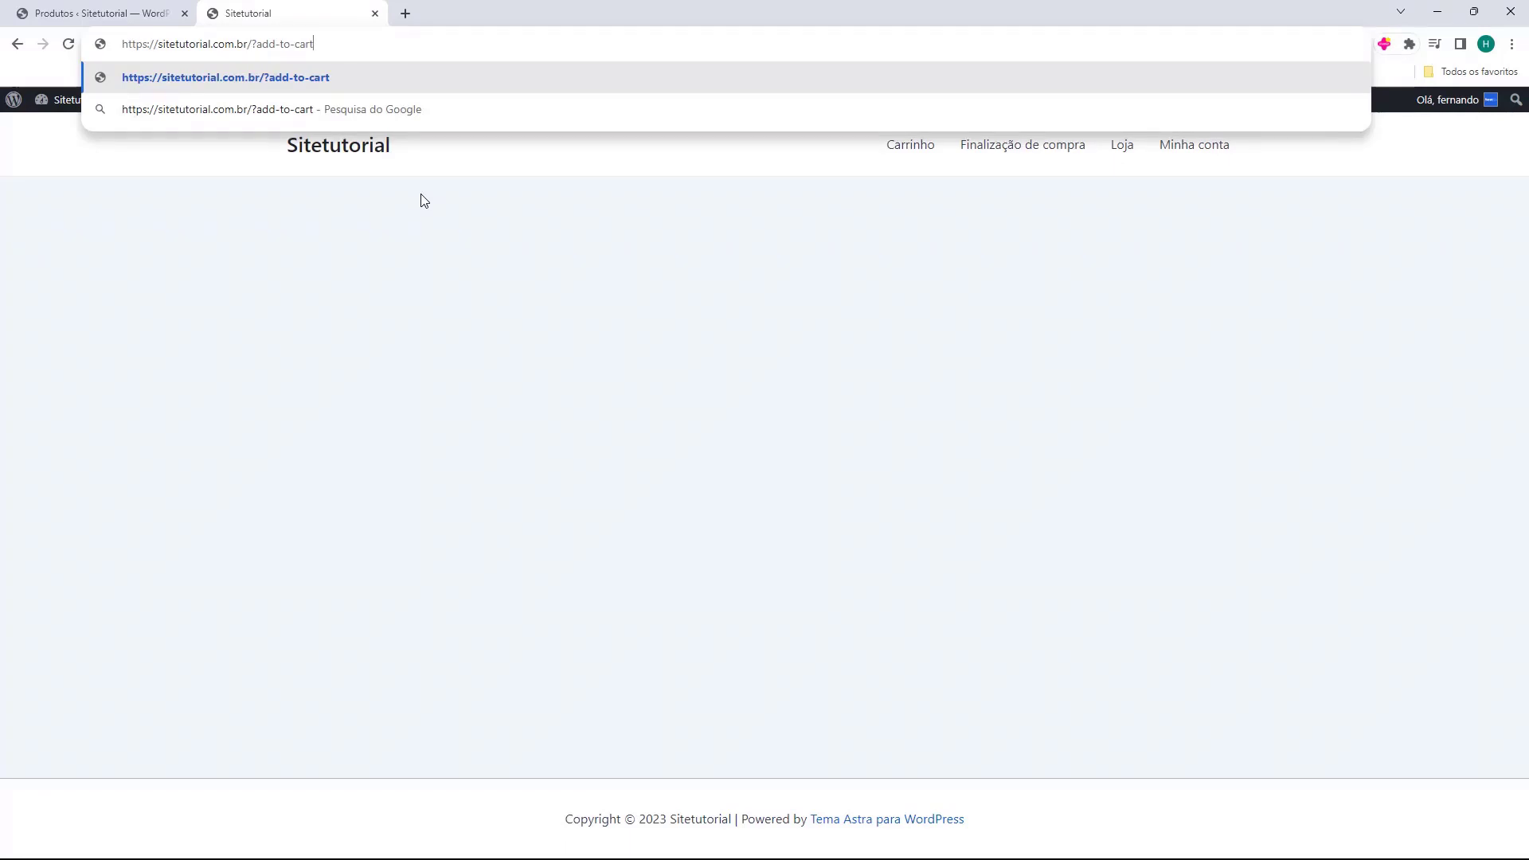
text(=)
- Complete the link as sitetutorial.com.br/?add-to-cart=453 and open it
click(160, 16)
mouse_move(287, 328)
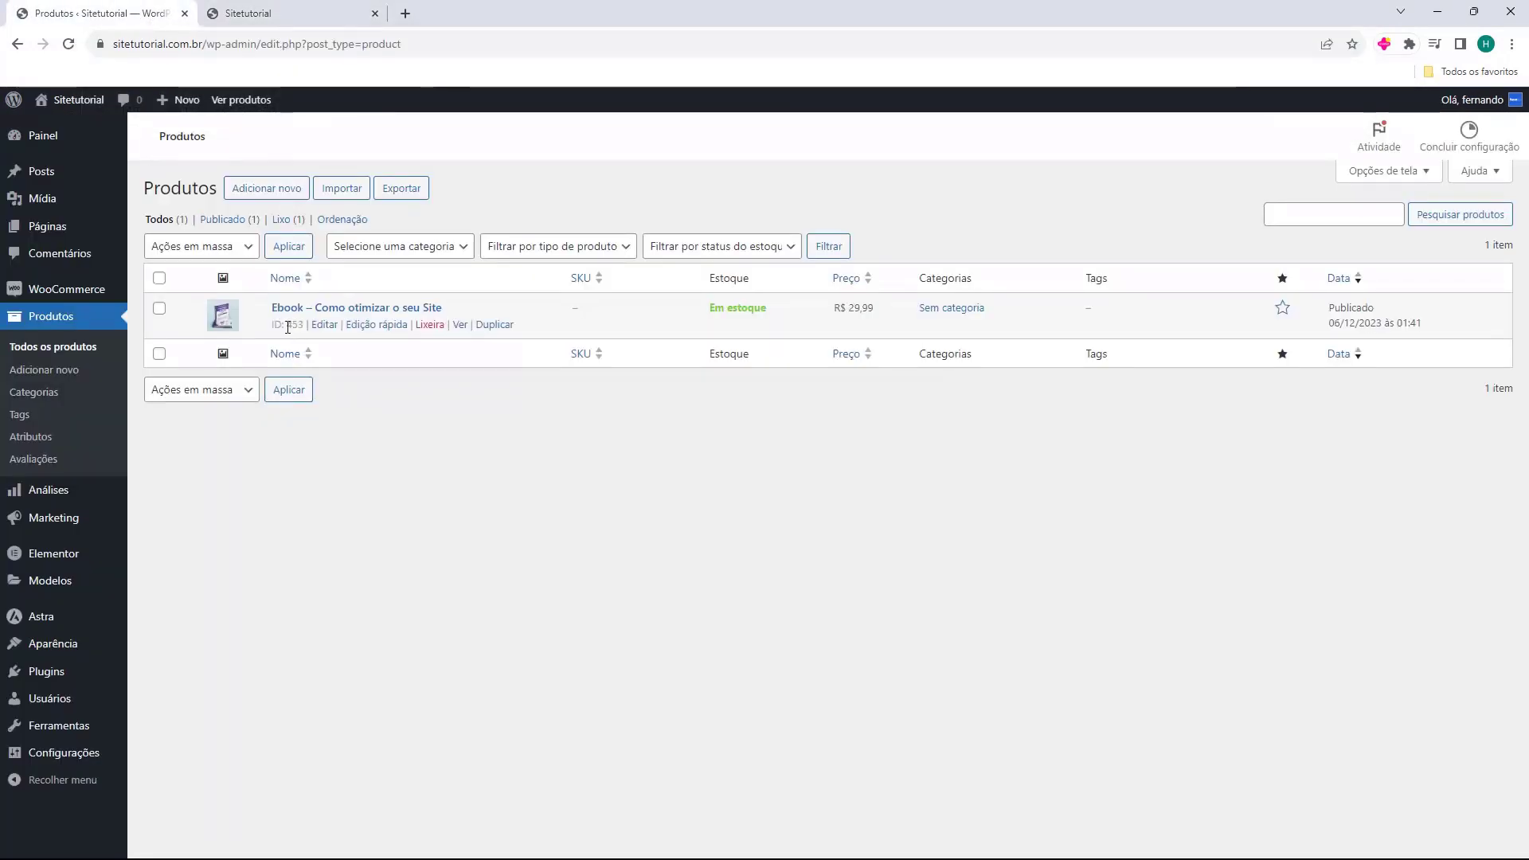
click(277, 14)
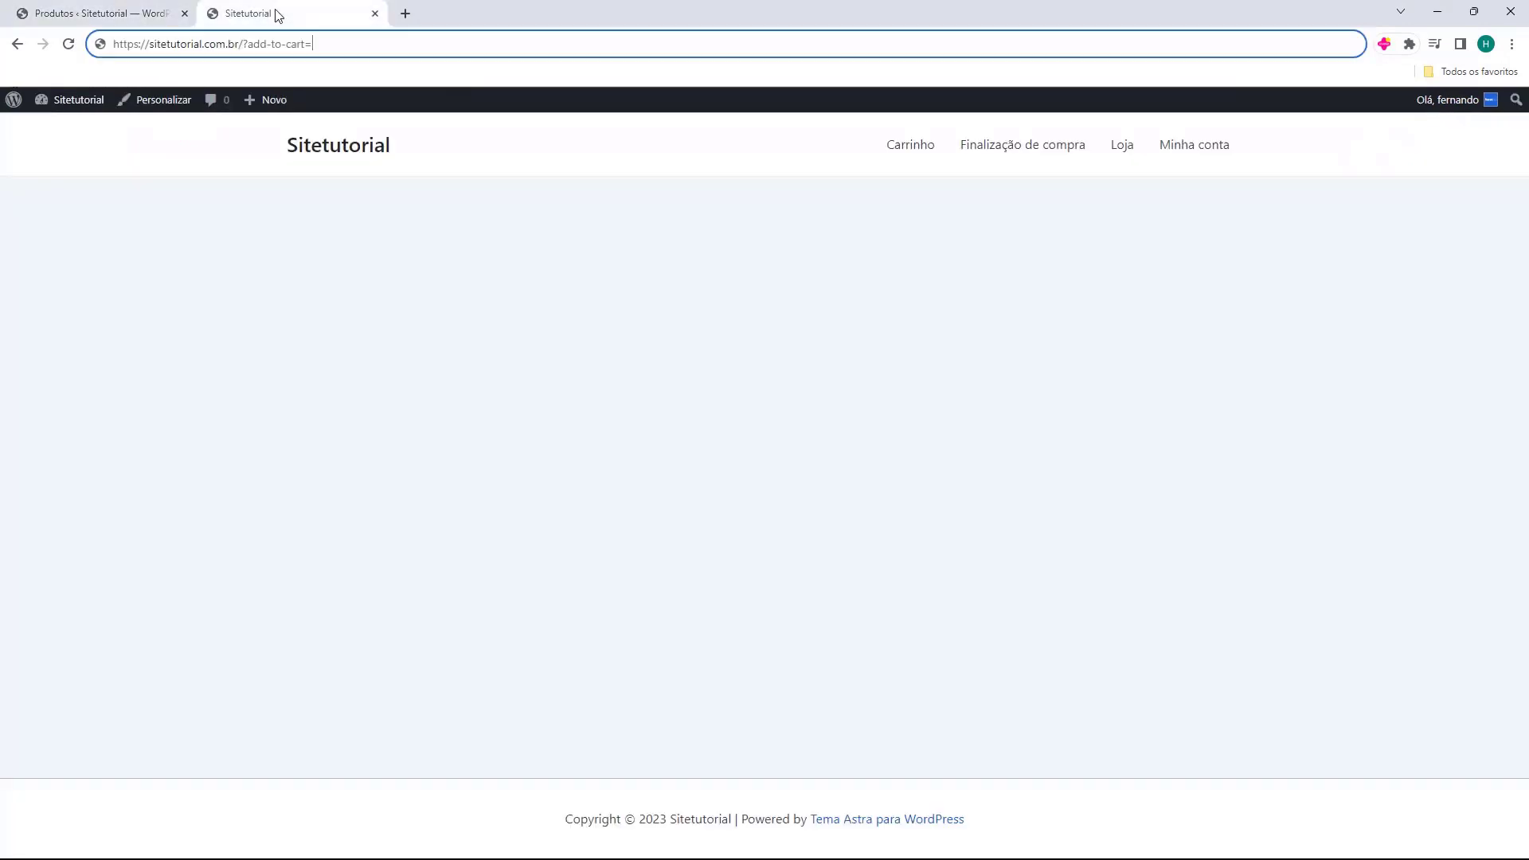
text(453)
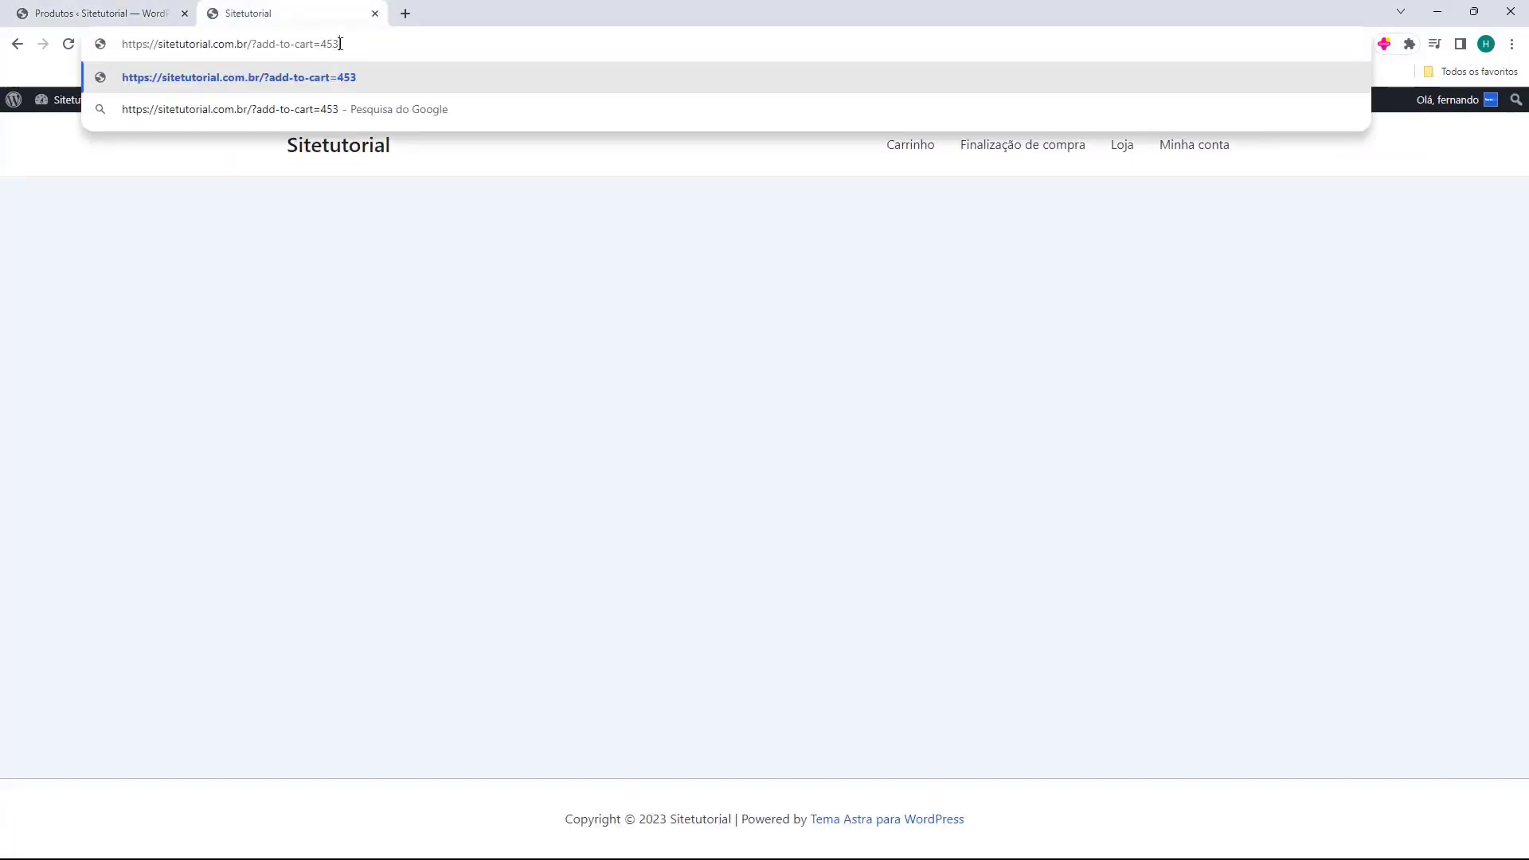
drag(341, 44, 256, 43)
click(158, 44)
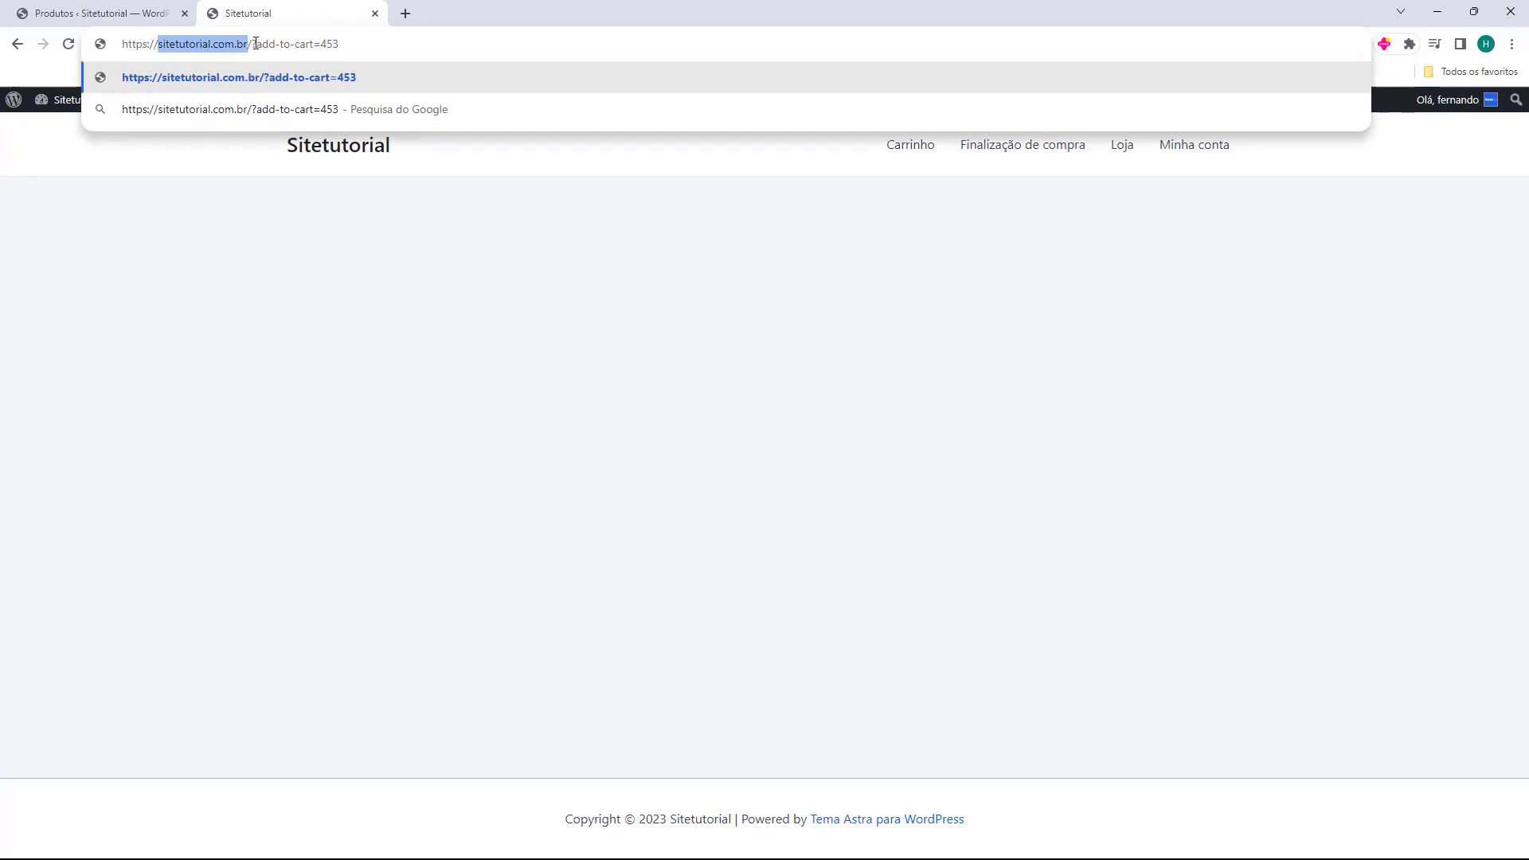
triple_click(350, 48)
key(ctrl+c)
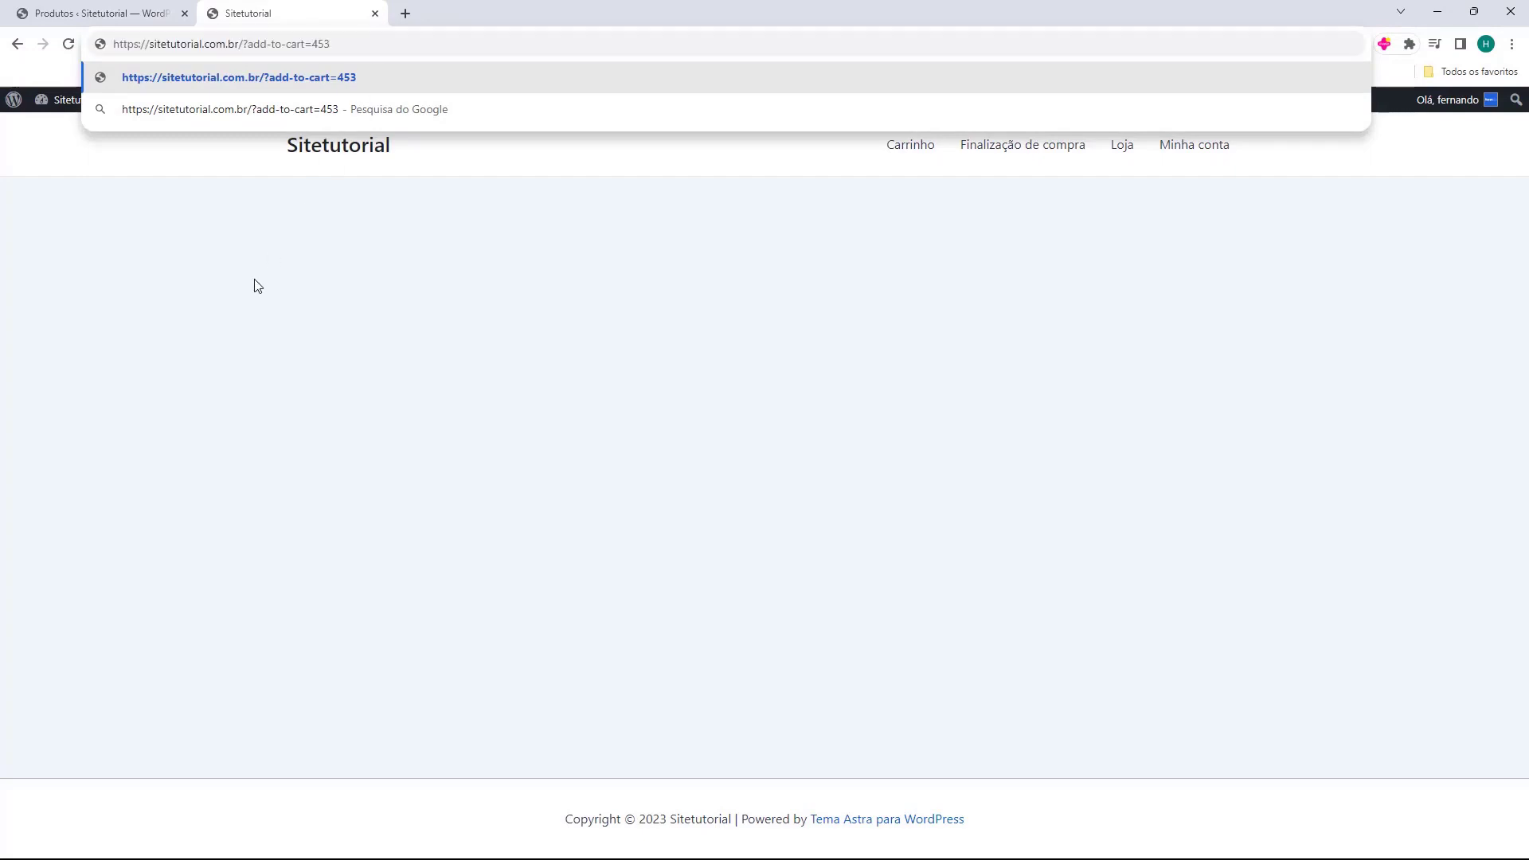
key(Return)
click(232, 44)
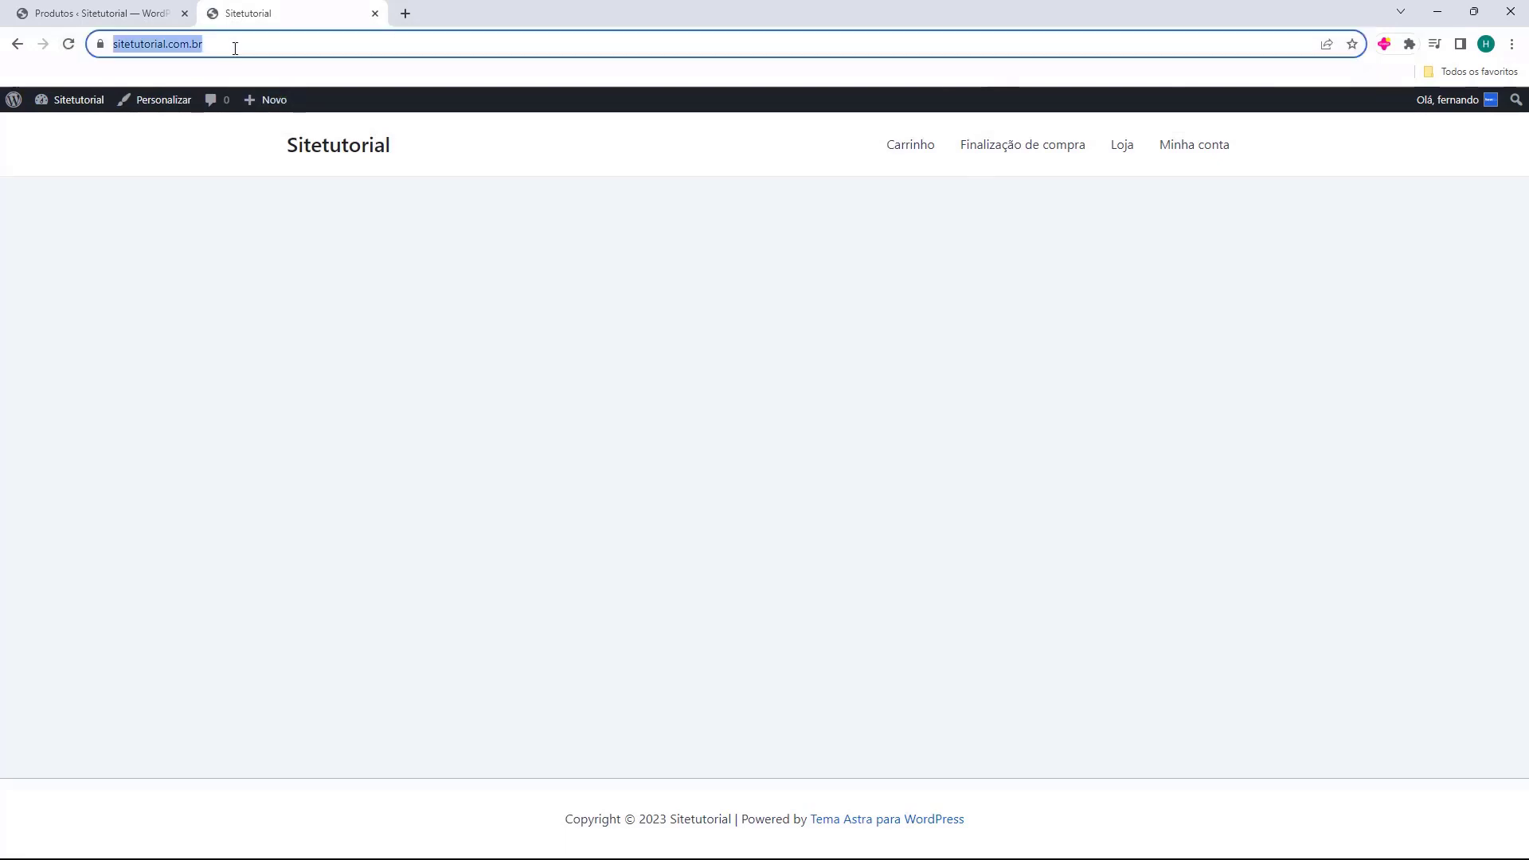
key(ctrl+v)
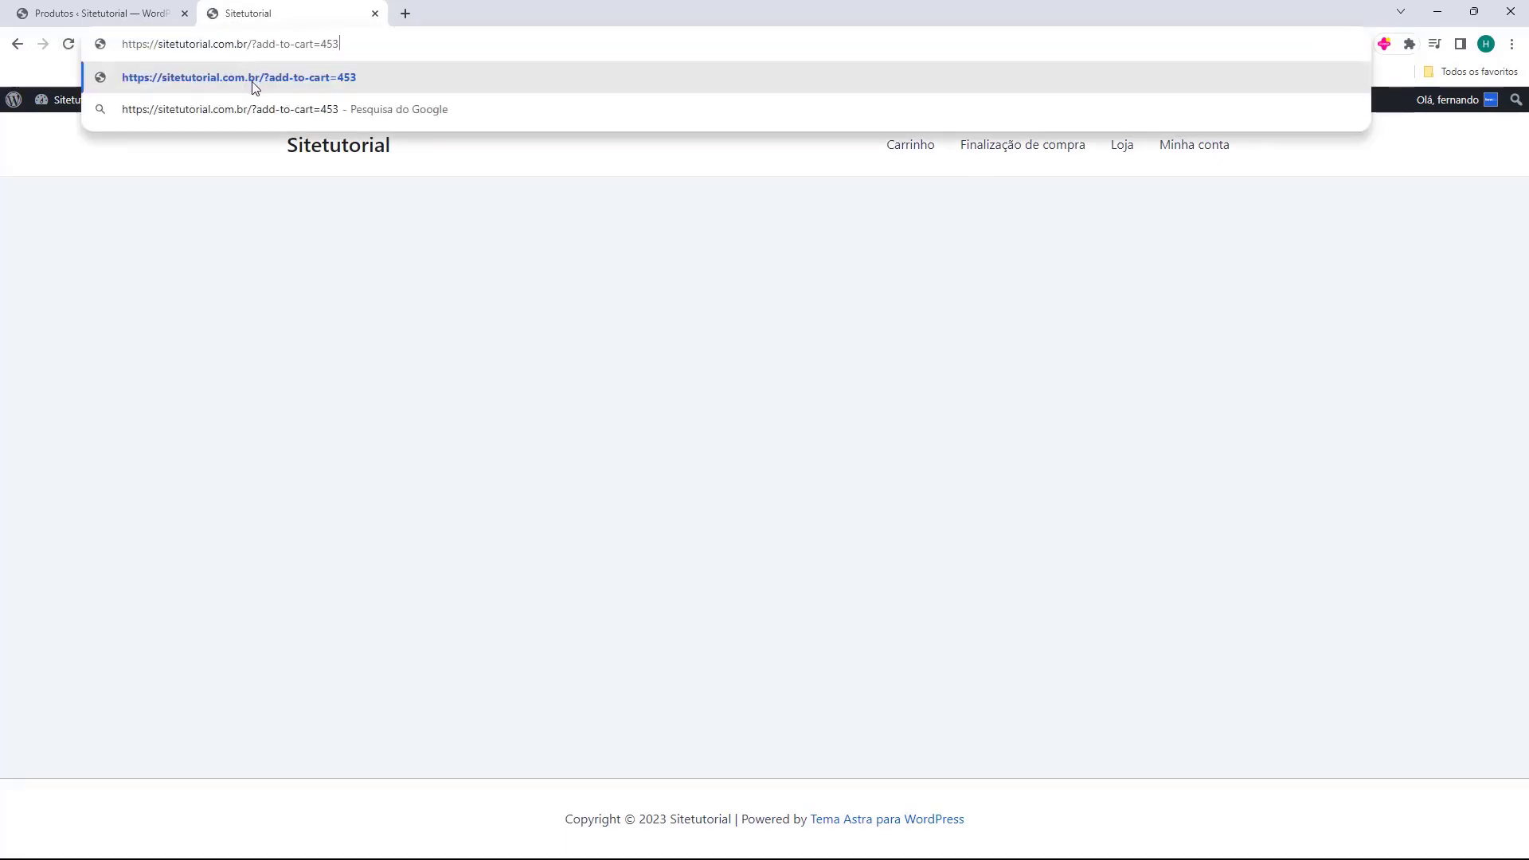
click(253, 82)
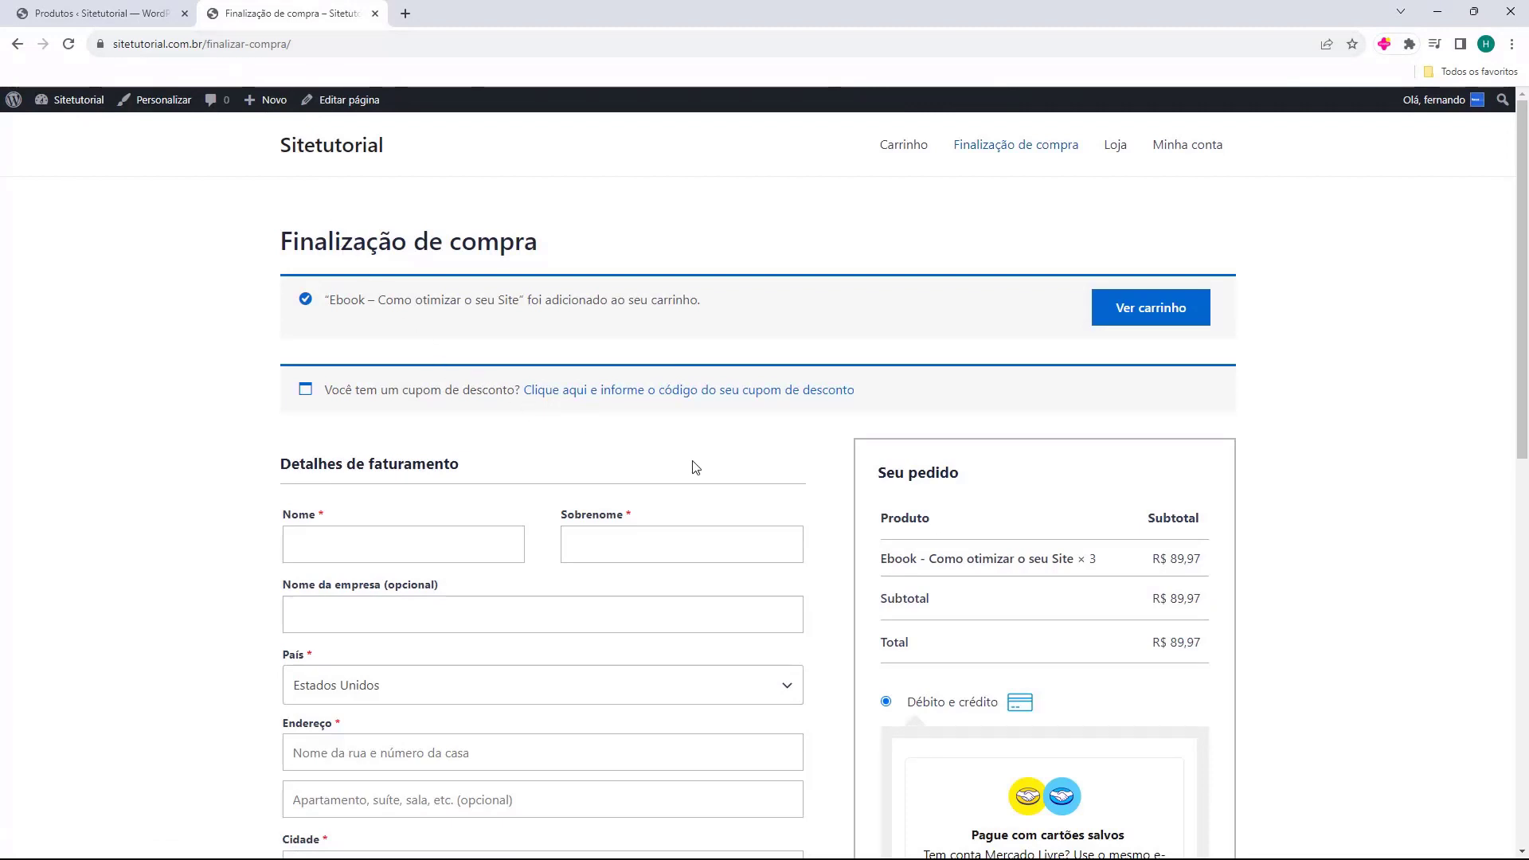
- Check the Ebook in the checkout order summary and restore the add-to-cart=453 link in the address
drag(870, 542, 939, 556)
click(956, 557)
click(288, 50)
key(ctrl+a)
key(ctrl+v)
drag(348, 46, 119, 40)
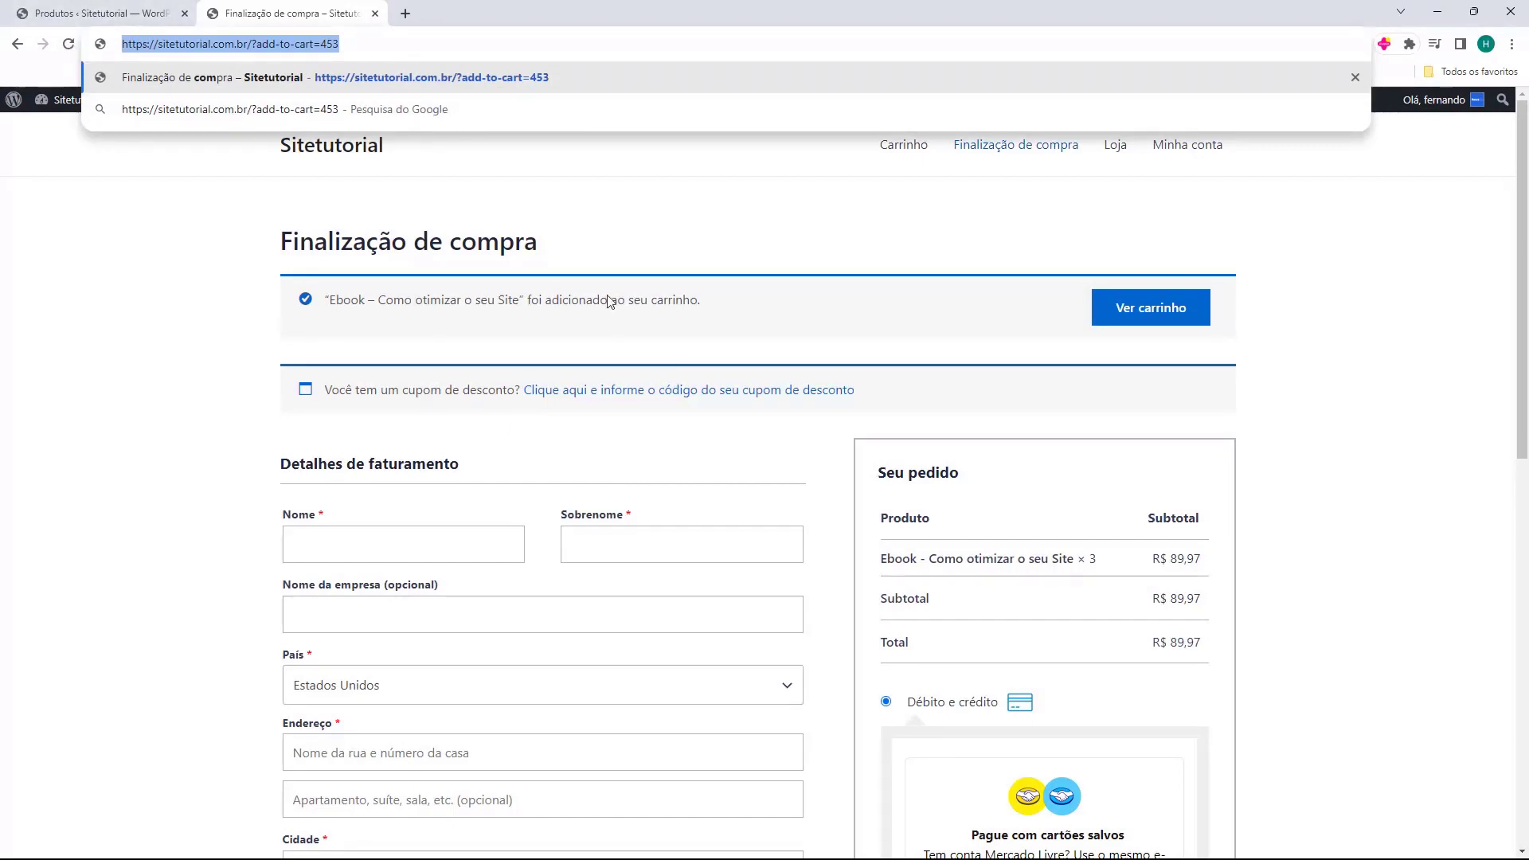
click(838, 565)
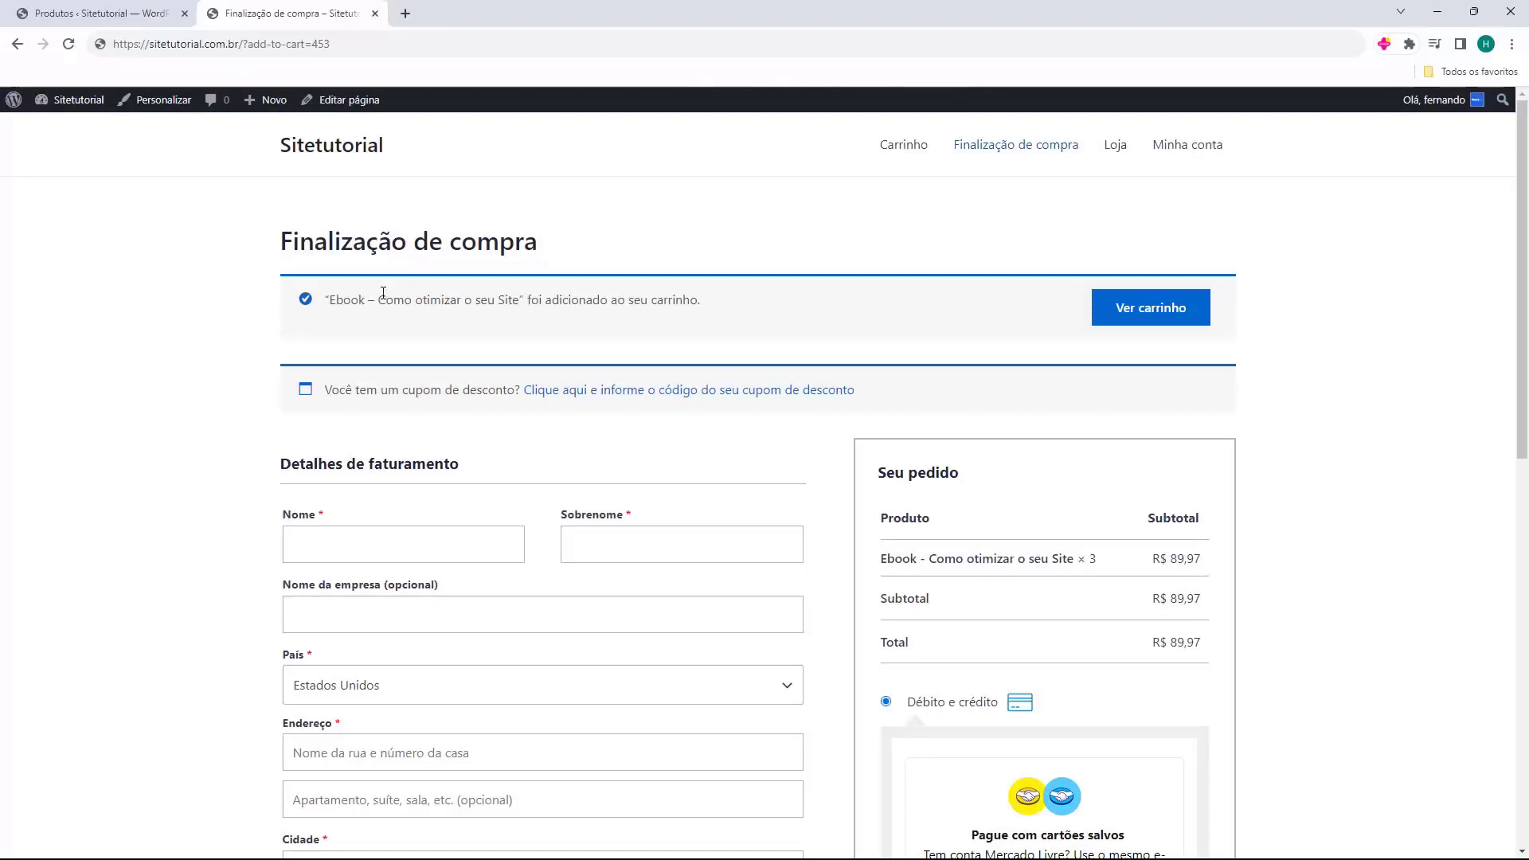
- Look over the added-to-cart notice, site title and footer, then return to Produtos
drag(324, 303, 519, 302)
click(519, 301)
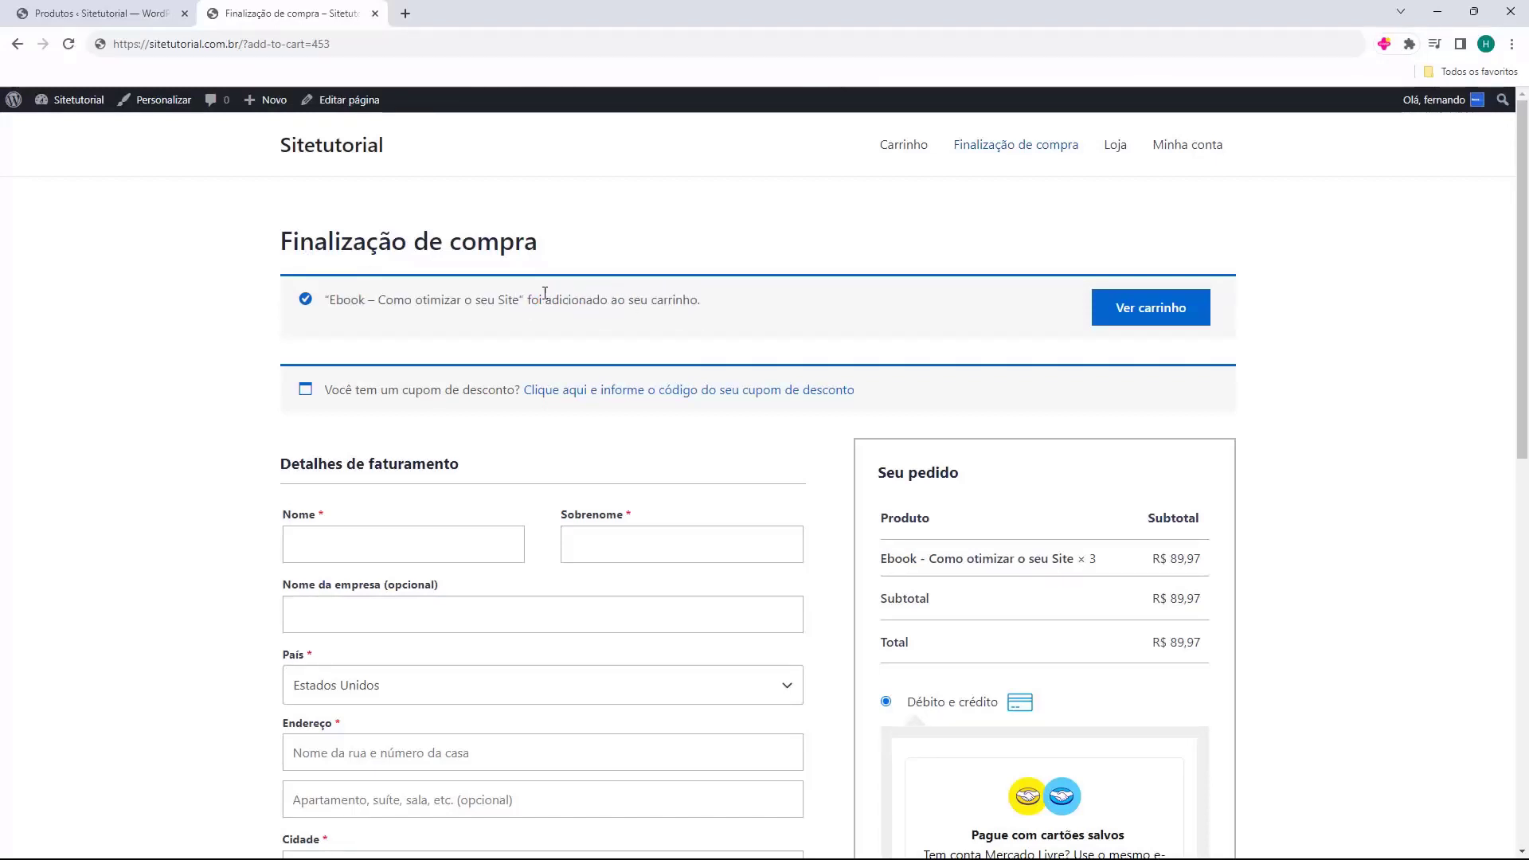
drag(422, 153, 812, 136)
scroll(679, 187, down, 10)
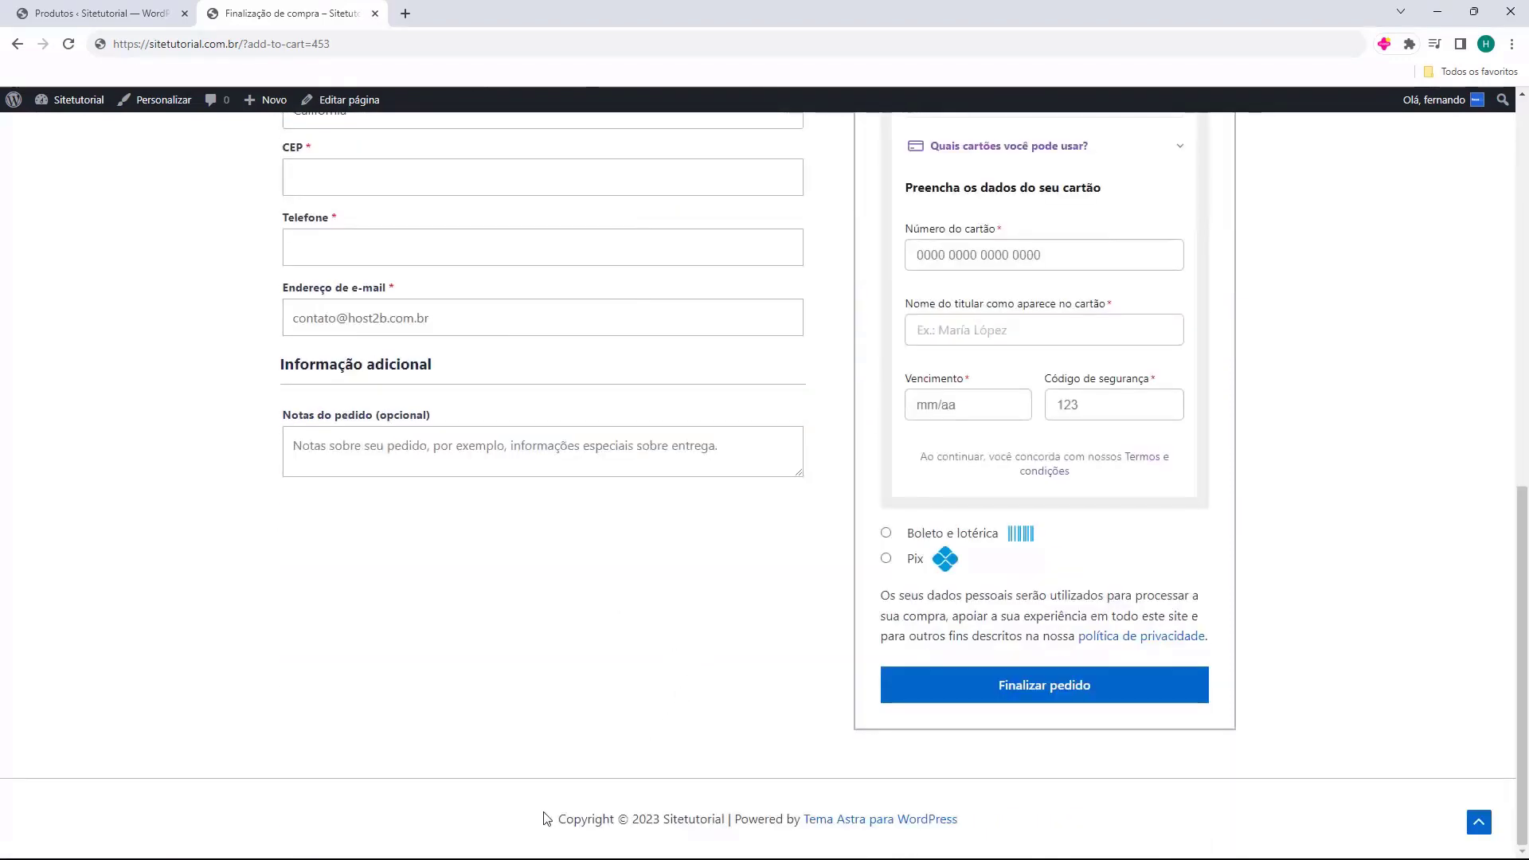
drag(557, 821, 1014, 809)
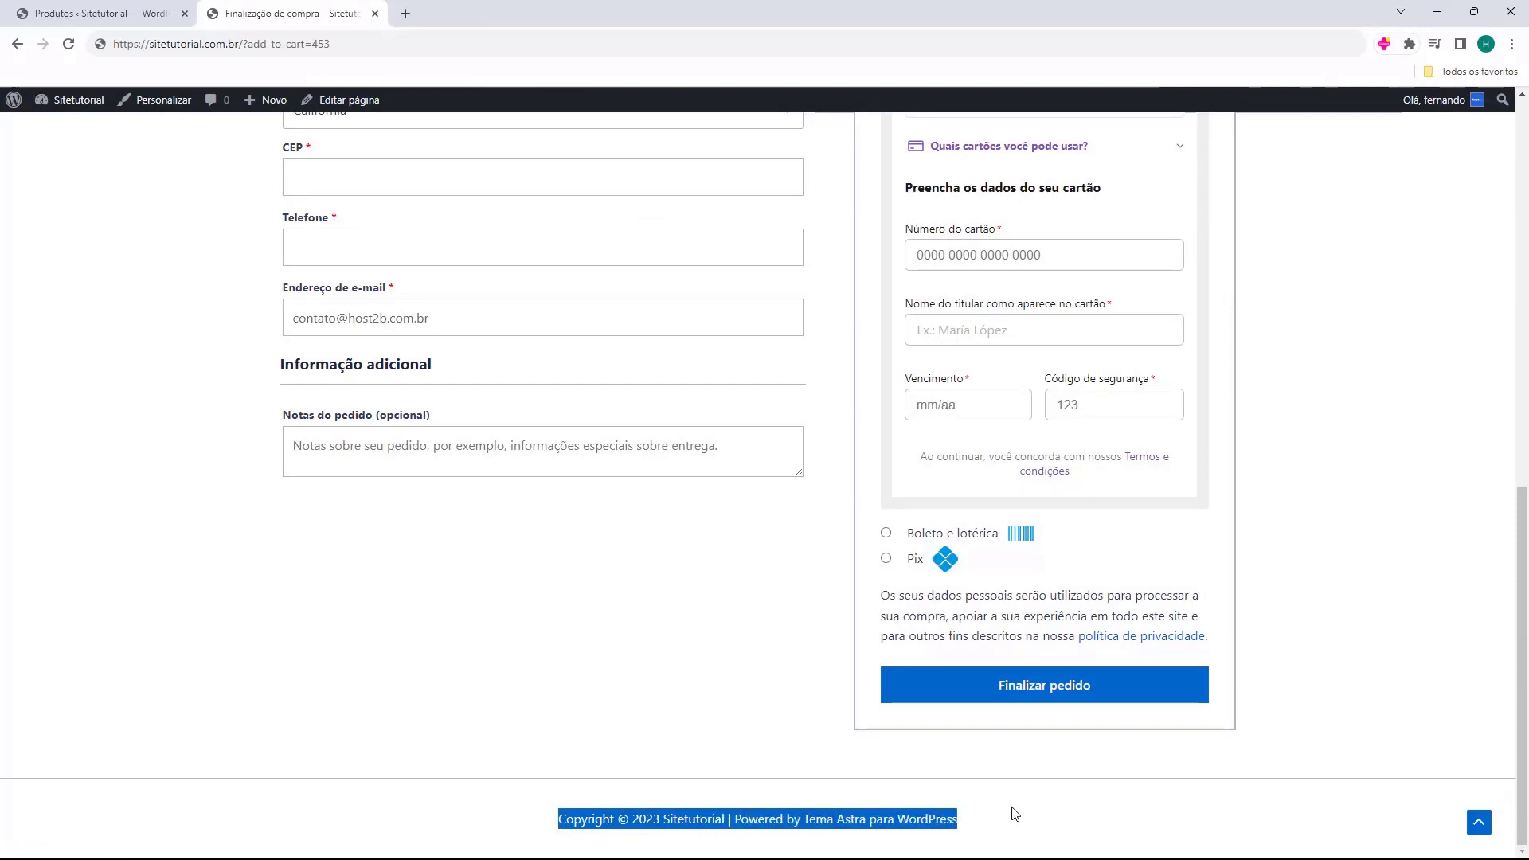
click(1014, 809)
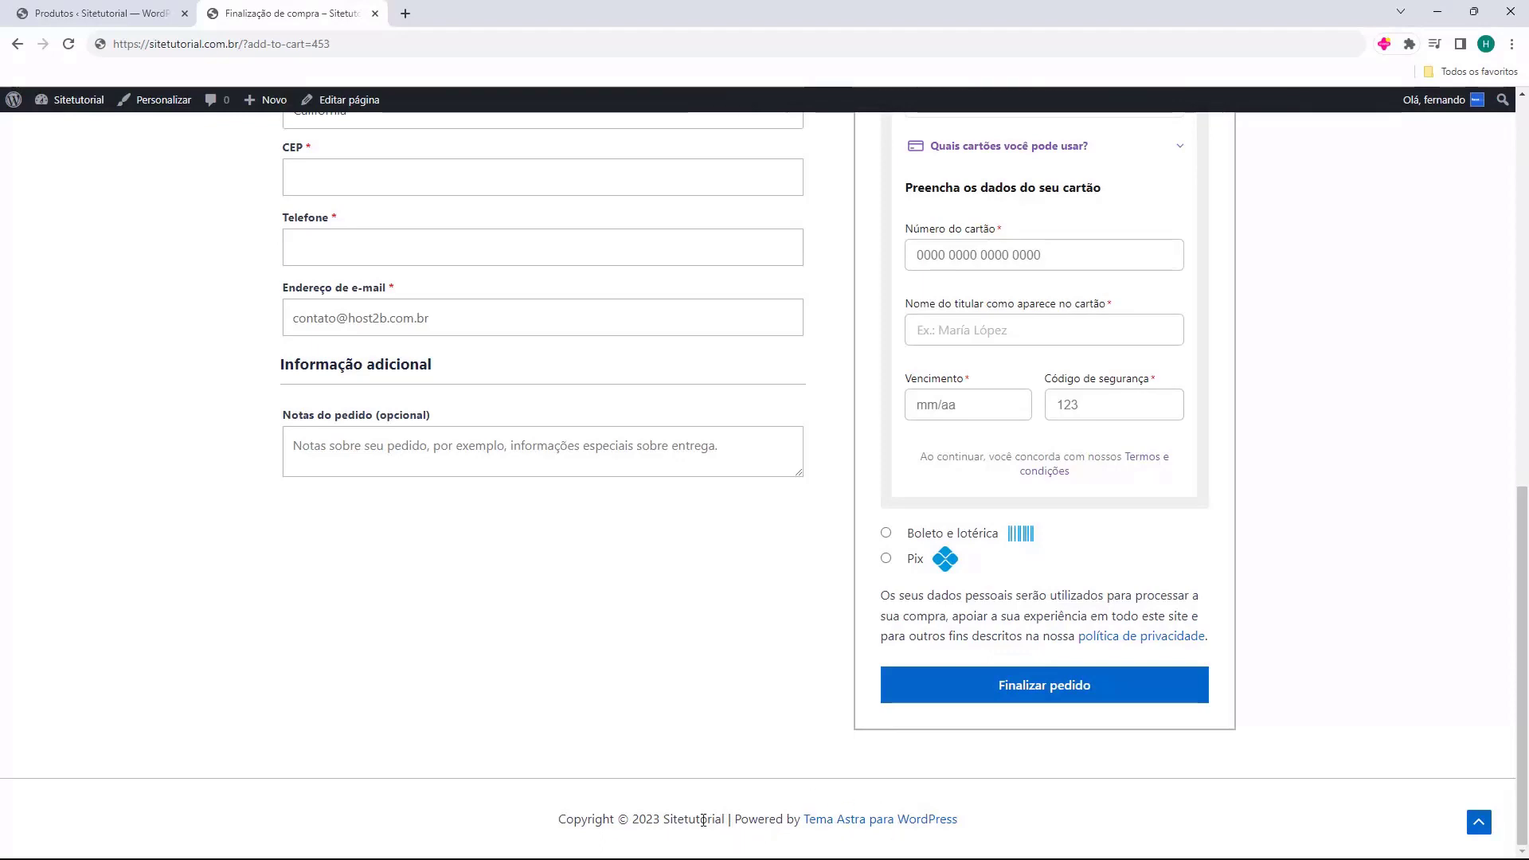
double_click(560, 822)
click(730, 766)
scroll(733, 763, up, 12)
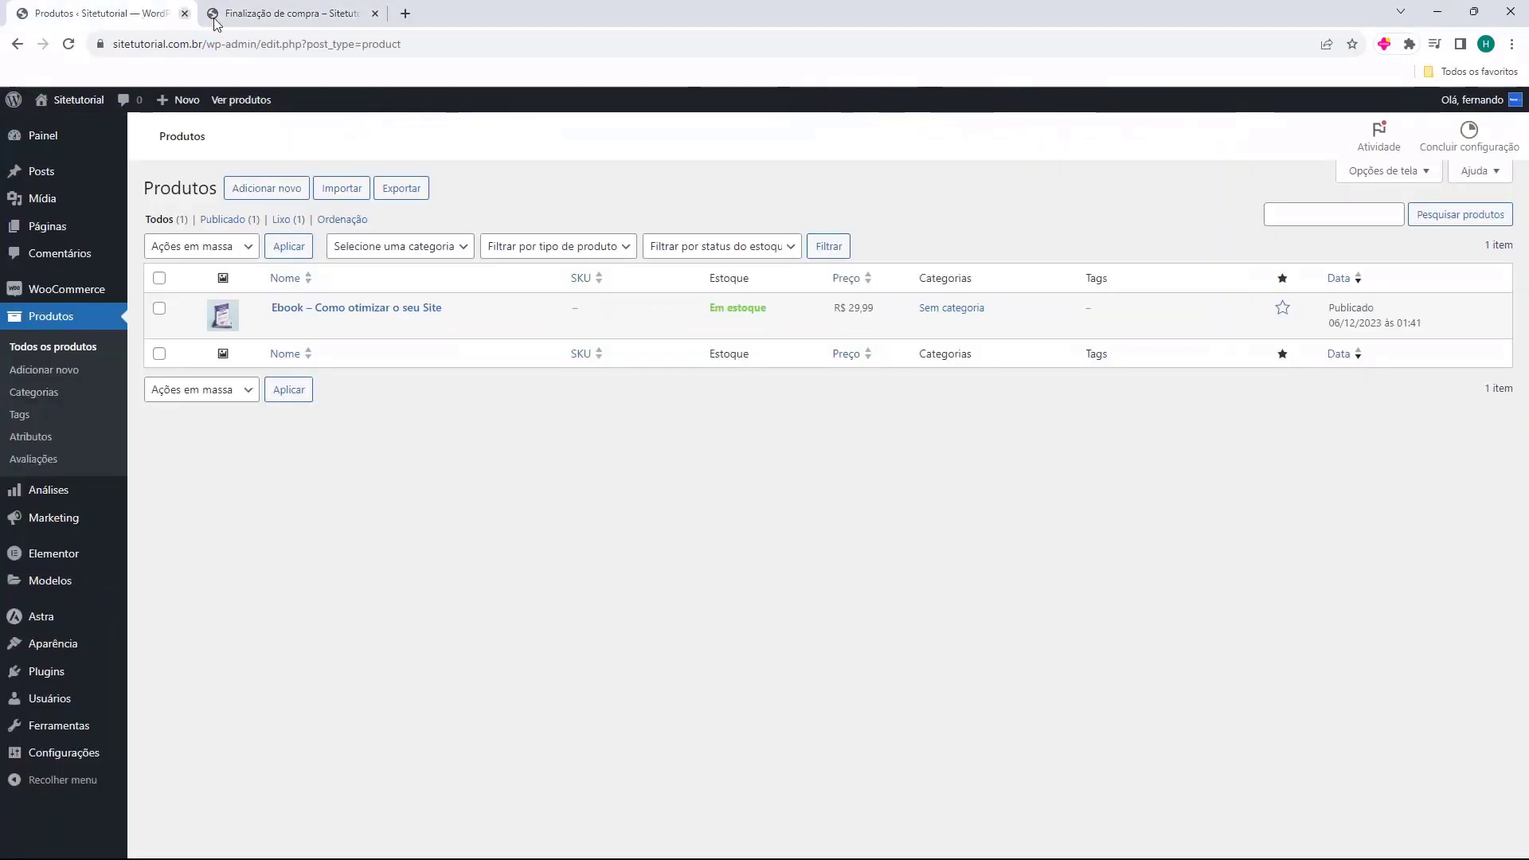
click(147, 14)
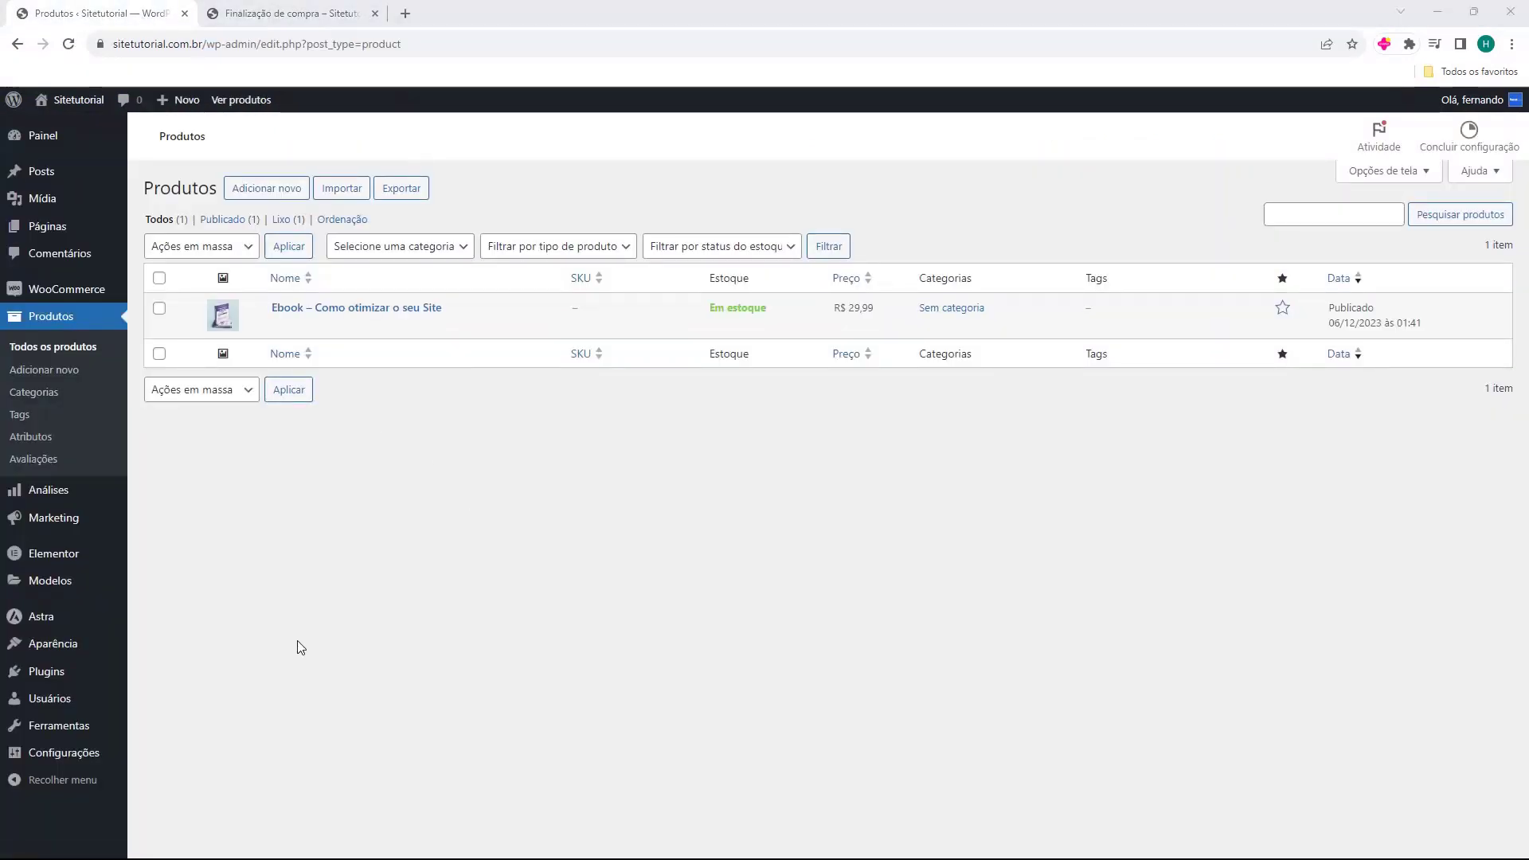
- Go to Aparência > Temas and customize the active Astra theme
click(49, 653)
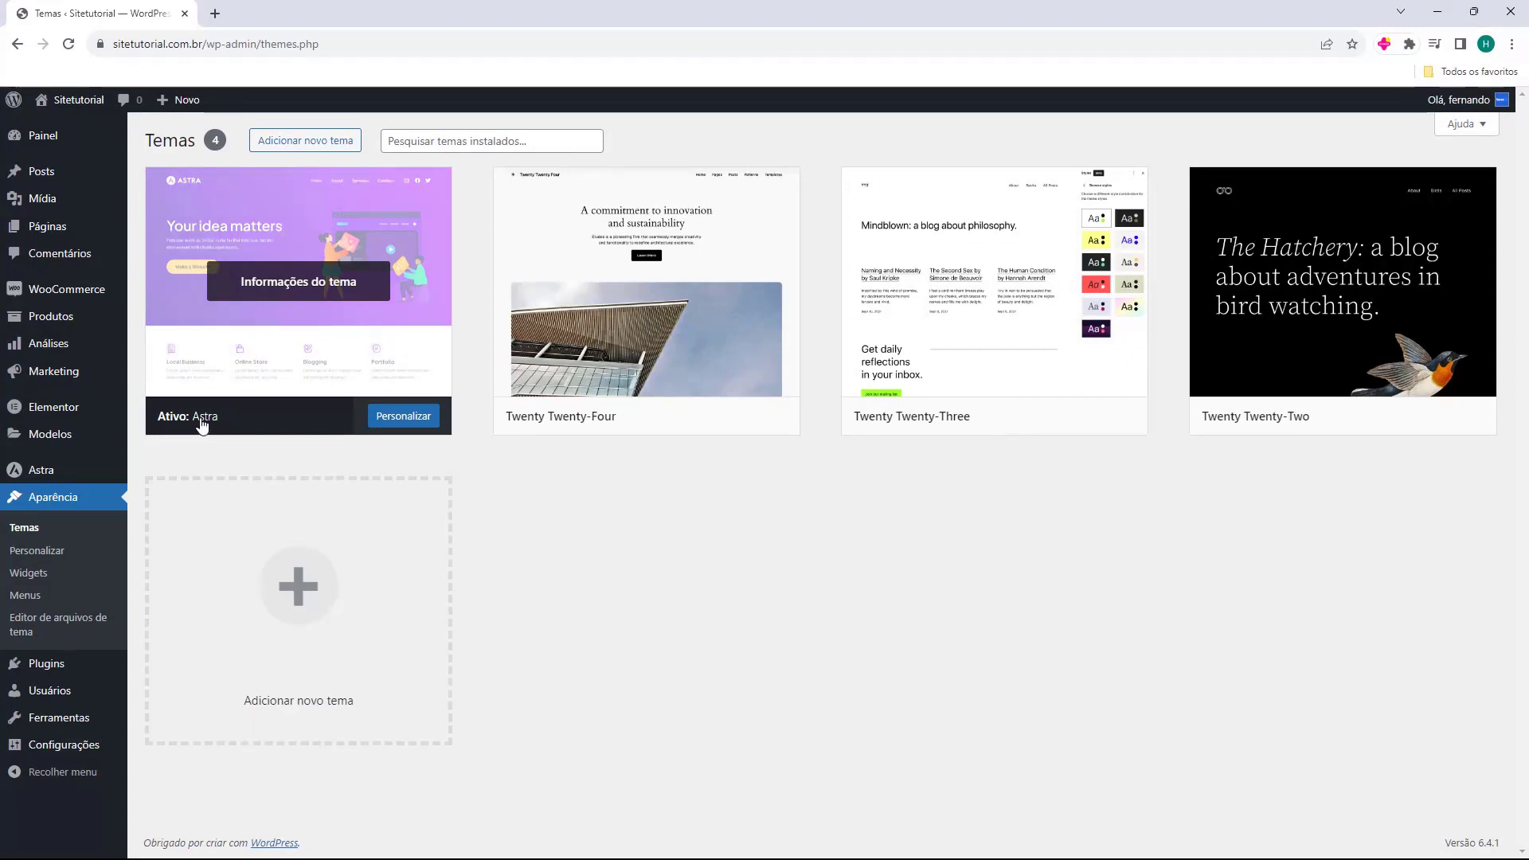
click(416, 428)
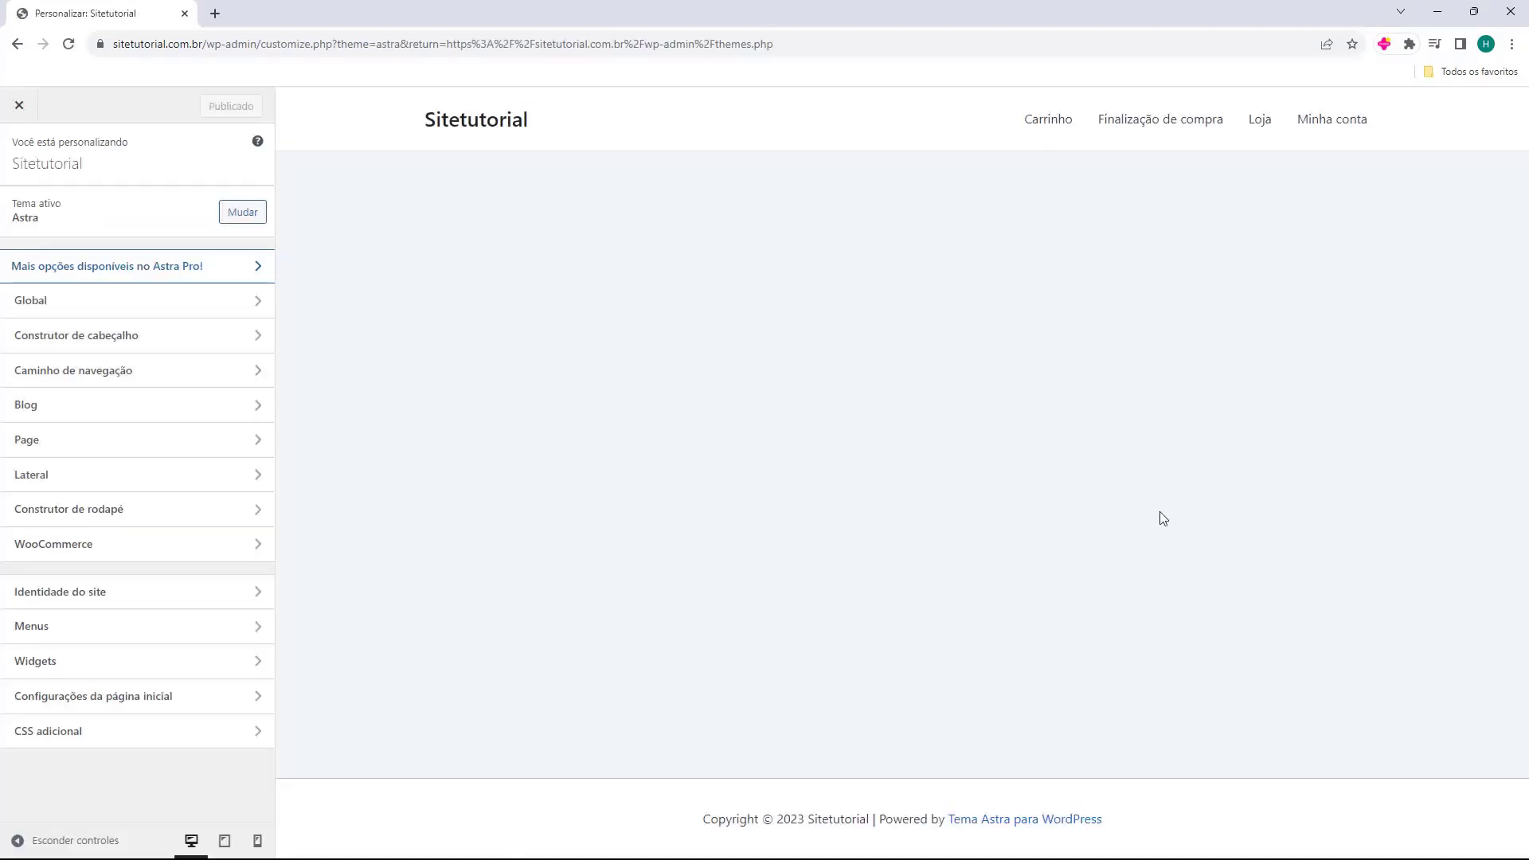
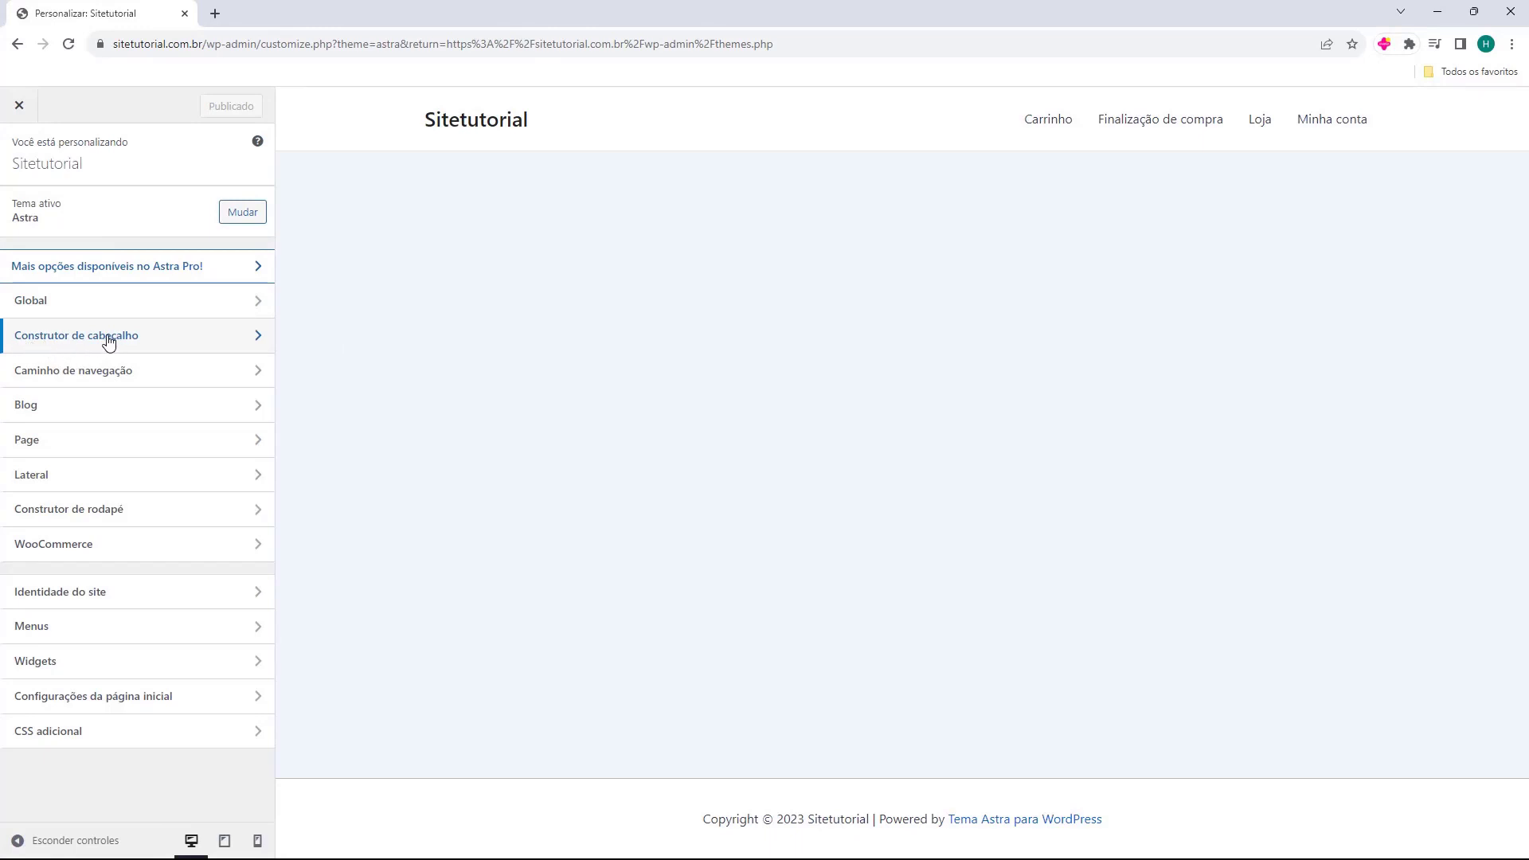
- Remove the 'Título do site e logo' and 'Menu principal' elements from the Astra header
click(109, 343)
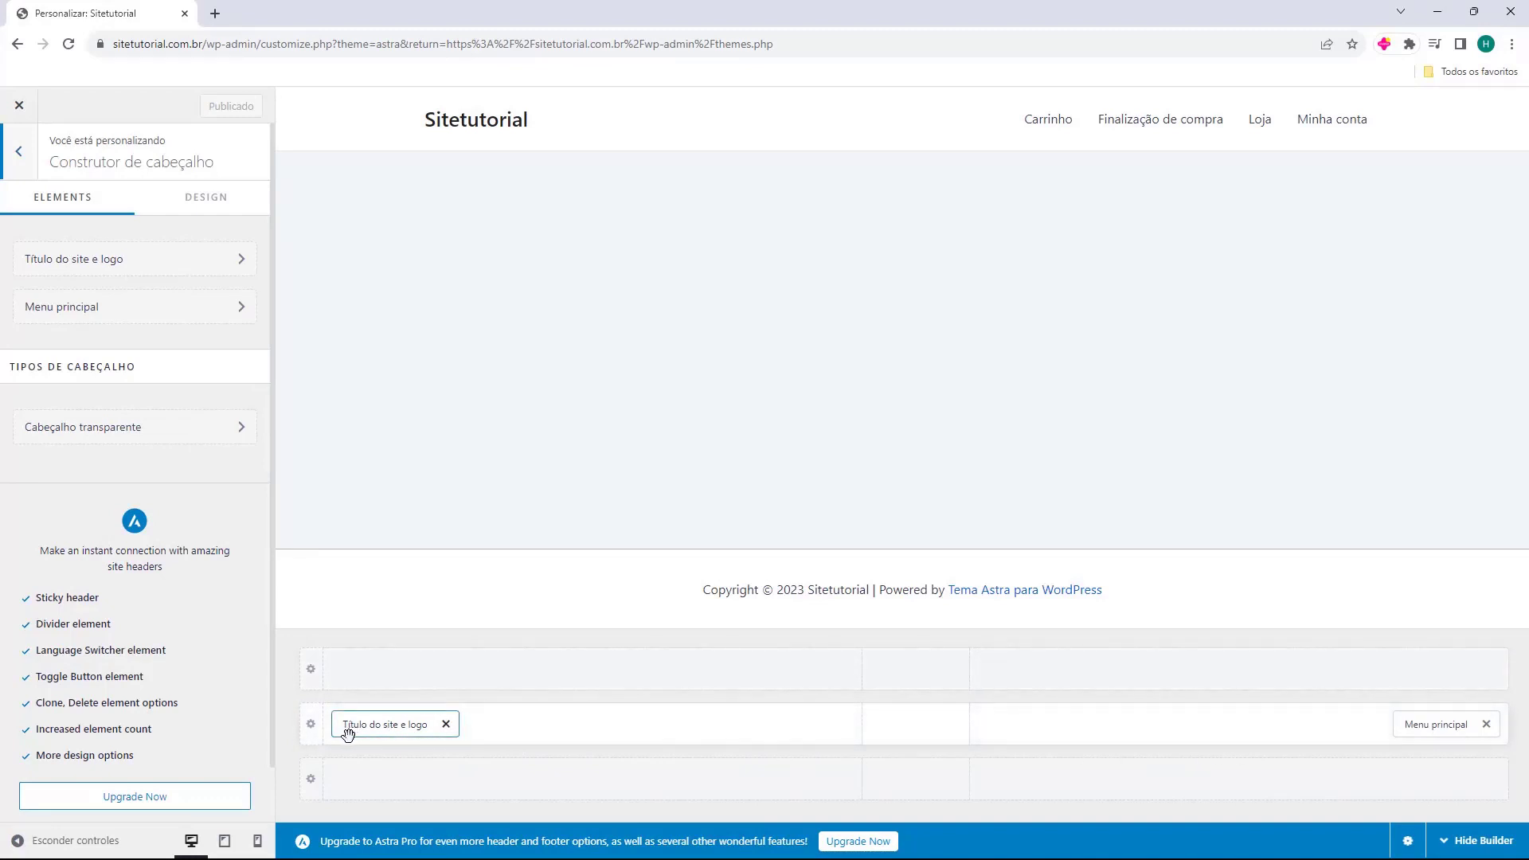
click(446, 724)
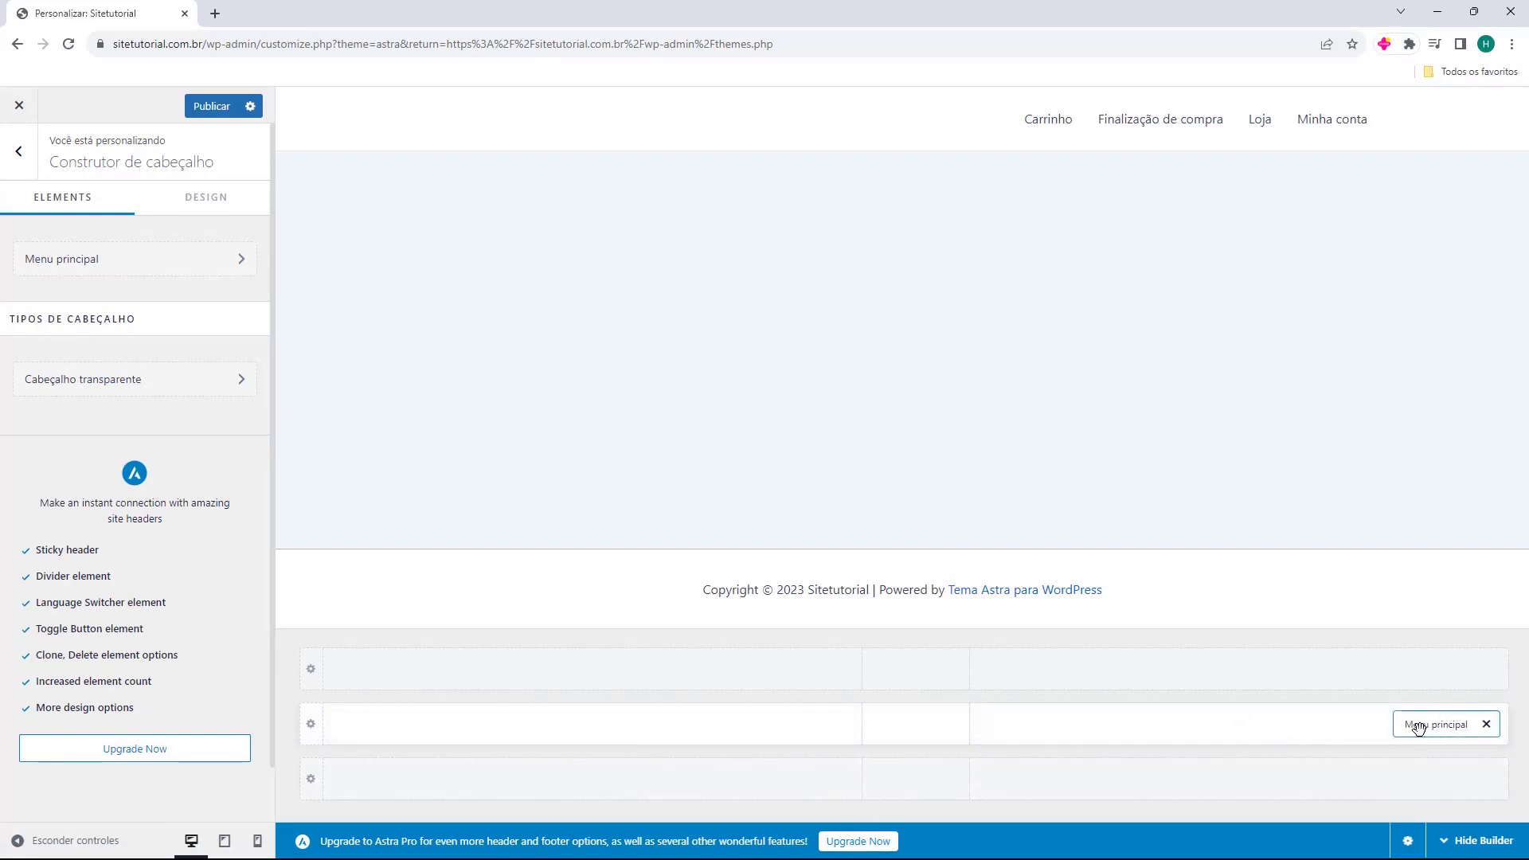
click(1487, 725)
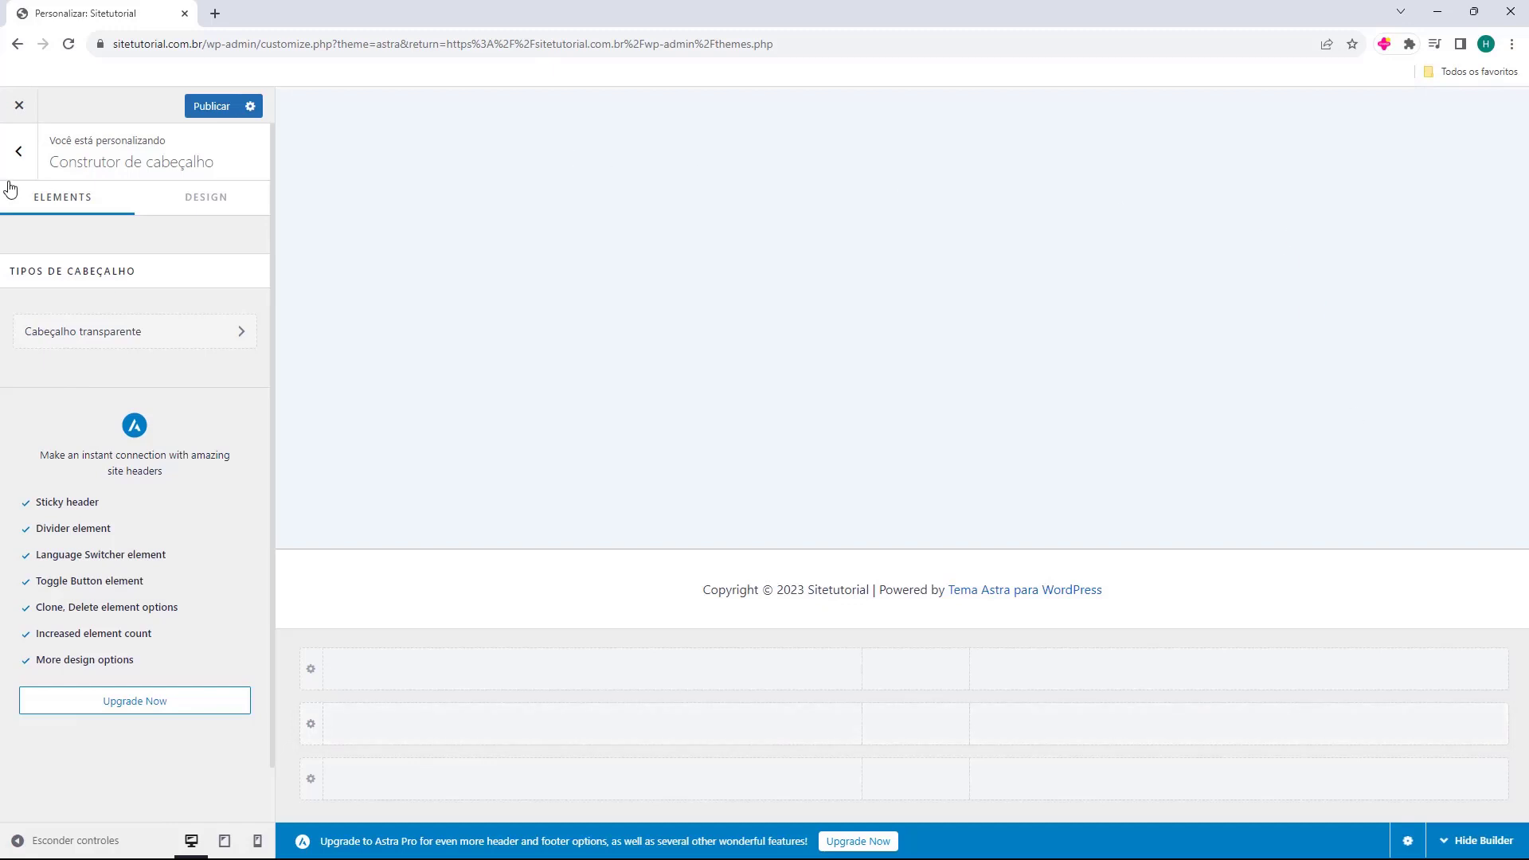
click(18, 153)
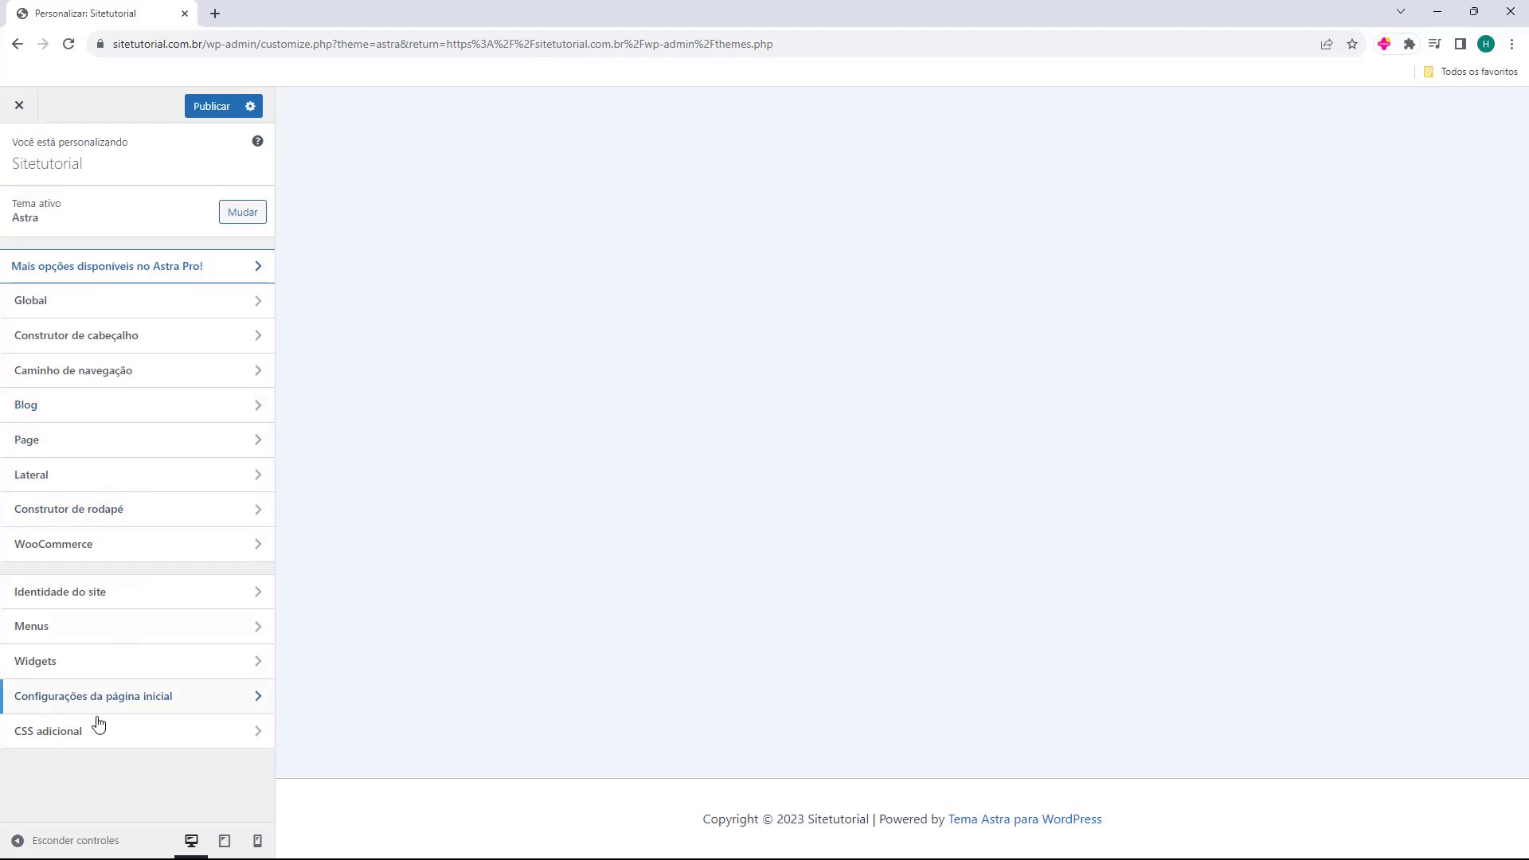
- Add the Additional CSS rule .woocommerce-message { display: none; } to hide WooCommerce notices
click(47, 734)
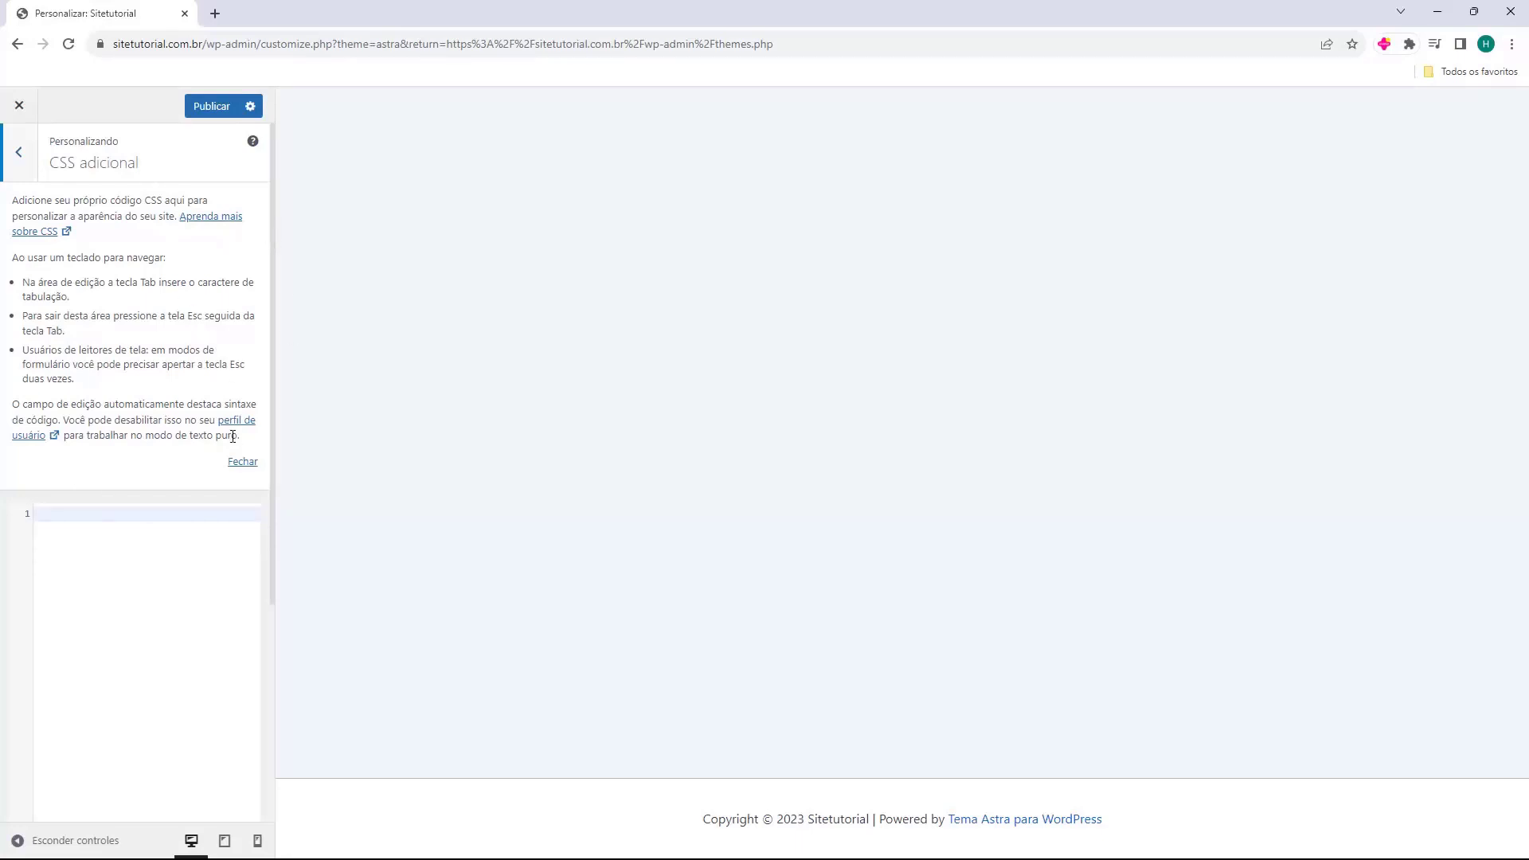
click(242, 462)
click(44, 205)
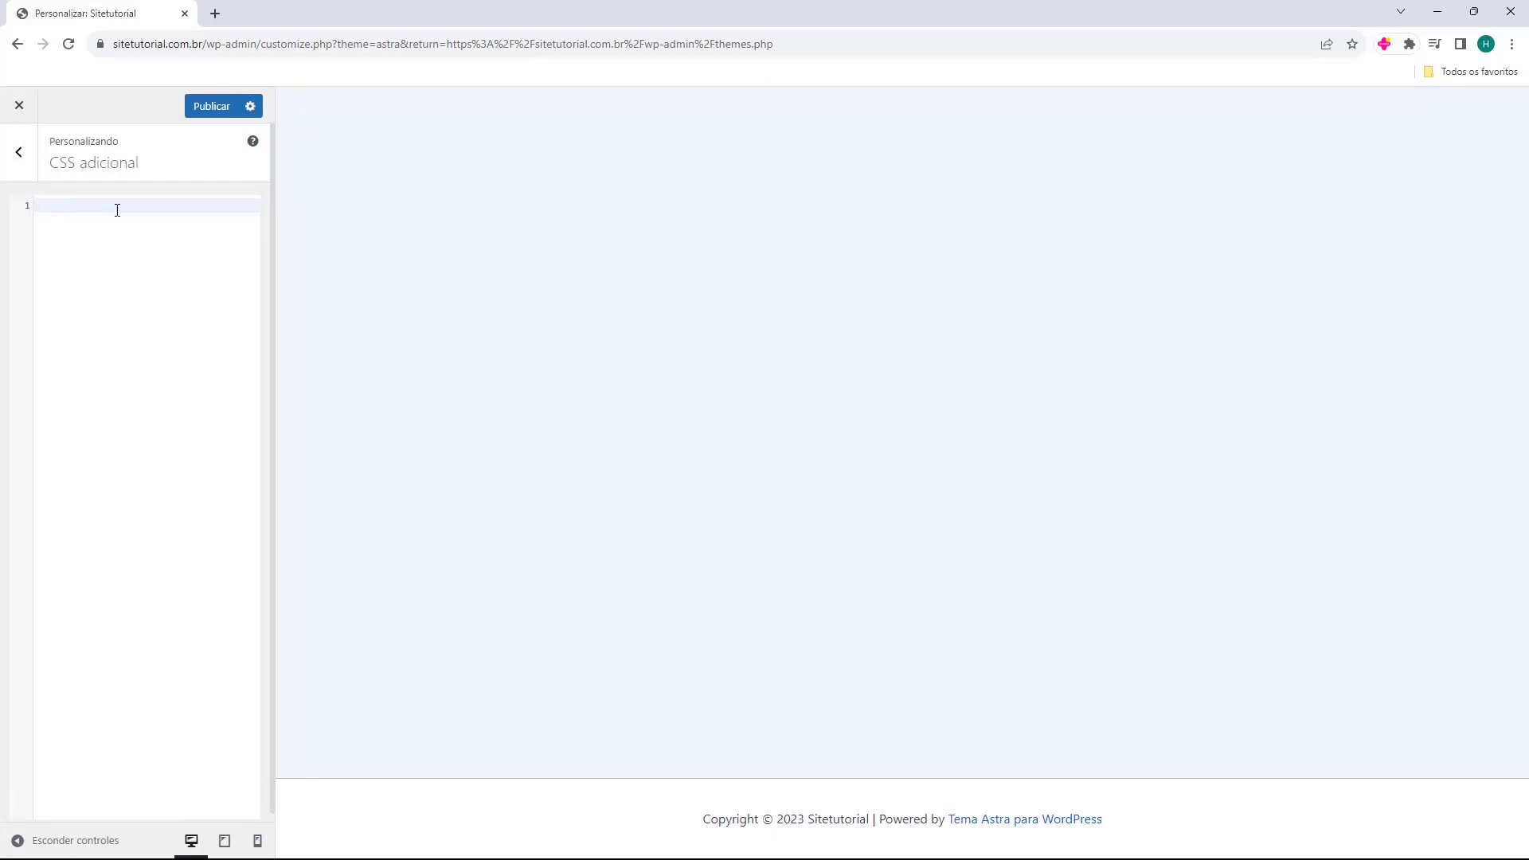
text(.woocommerce-message)
text({)
click(161, 209)
key(Return)
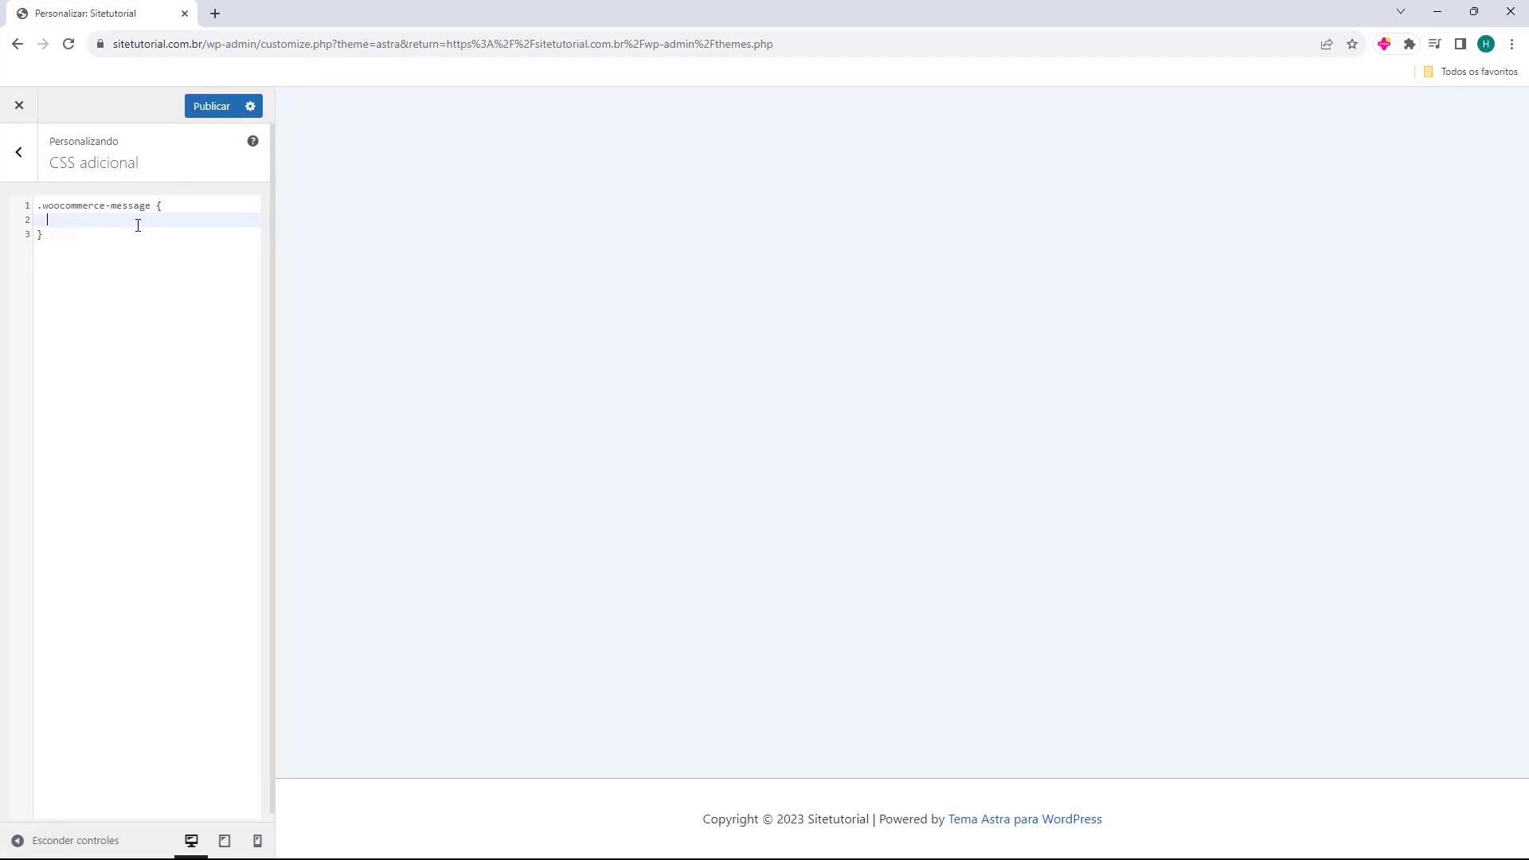
text(display)
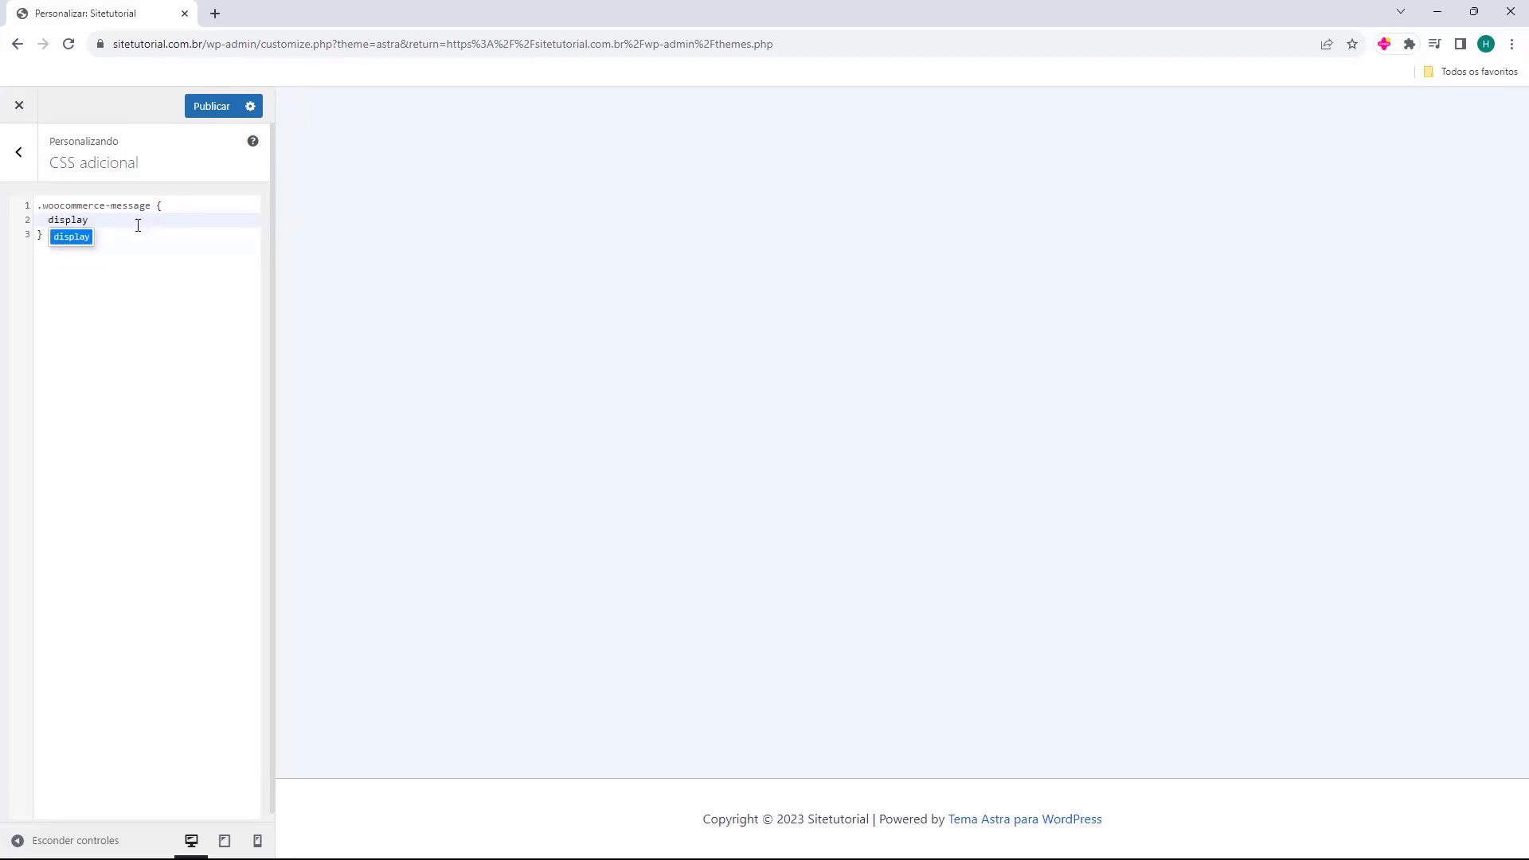
text(: )
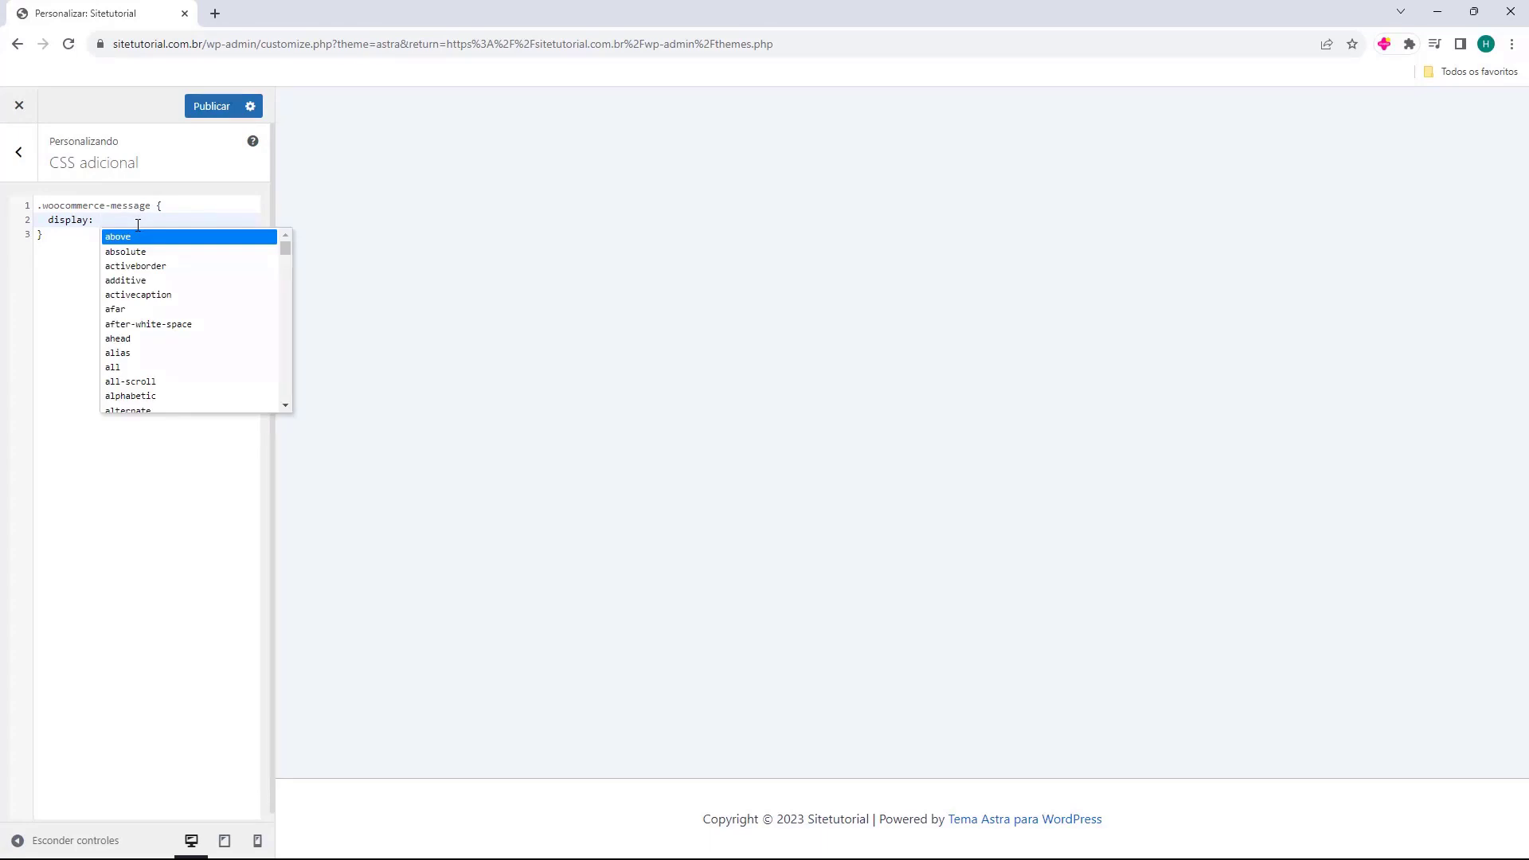
text(none)
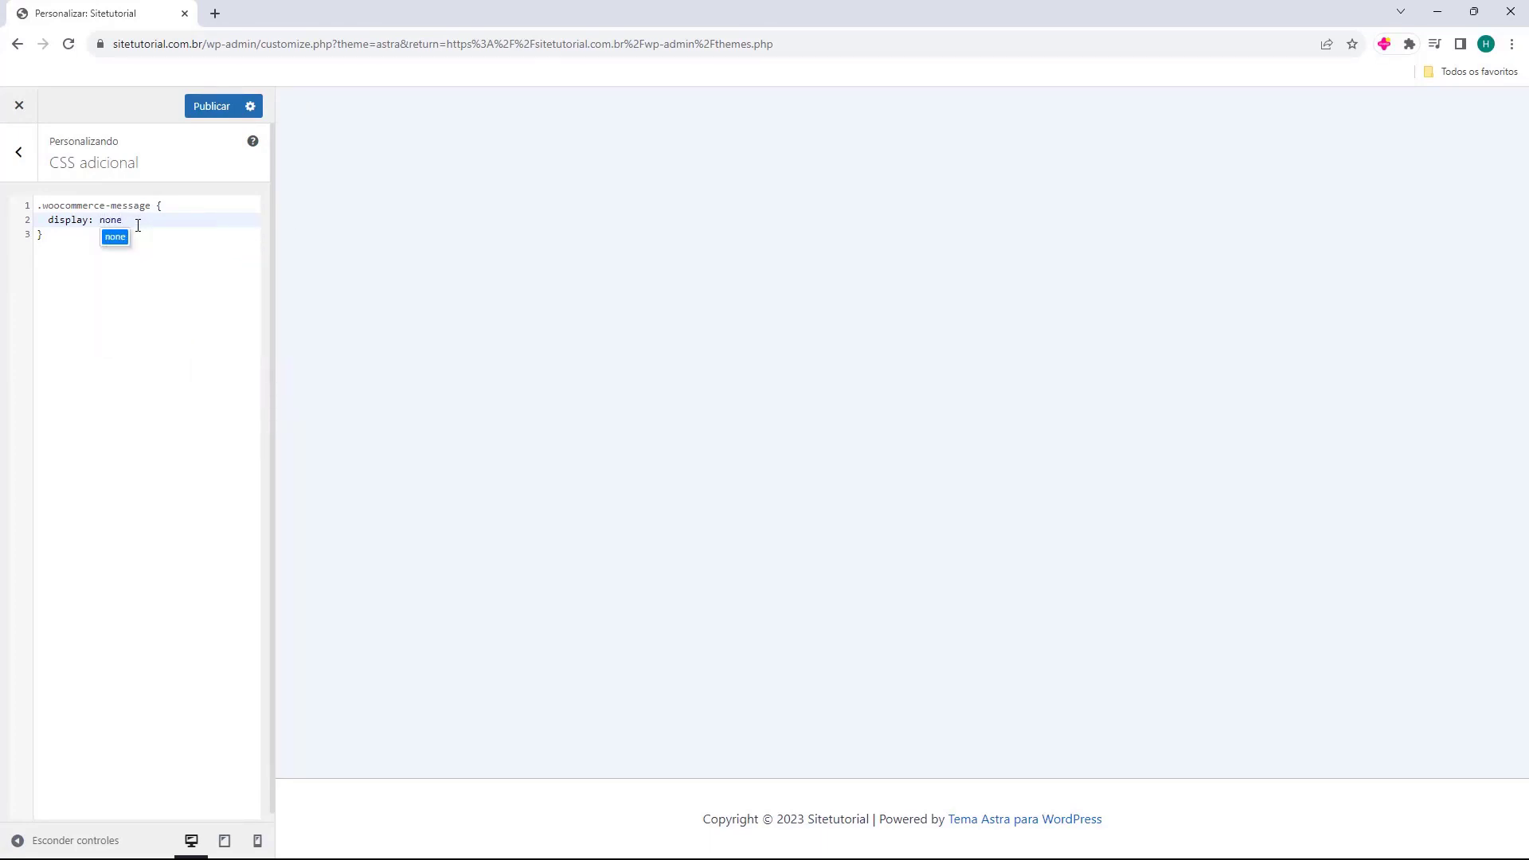
text(;)
click(76, 234)
mouse_move(42, 210)
mouse_down()
mouse_move(159, 210)
mouse_move(46, 221)
mouse_up()
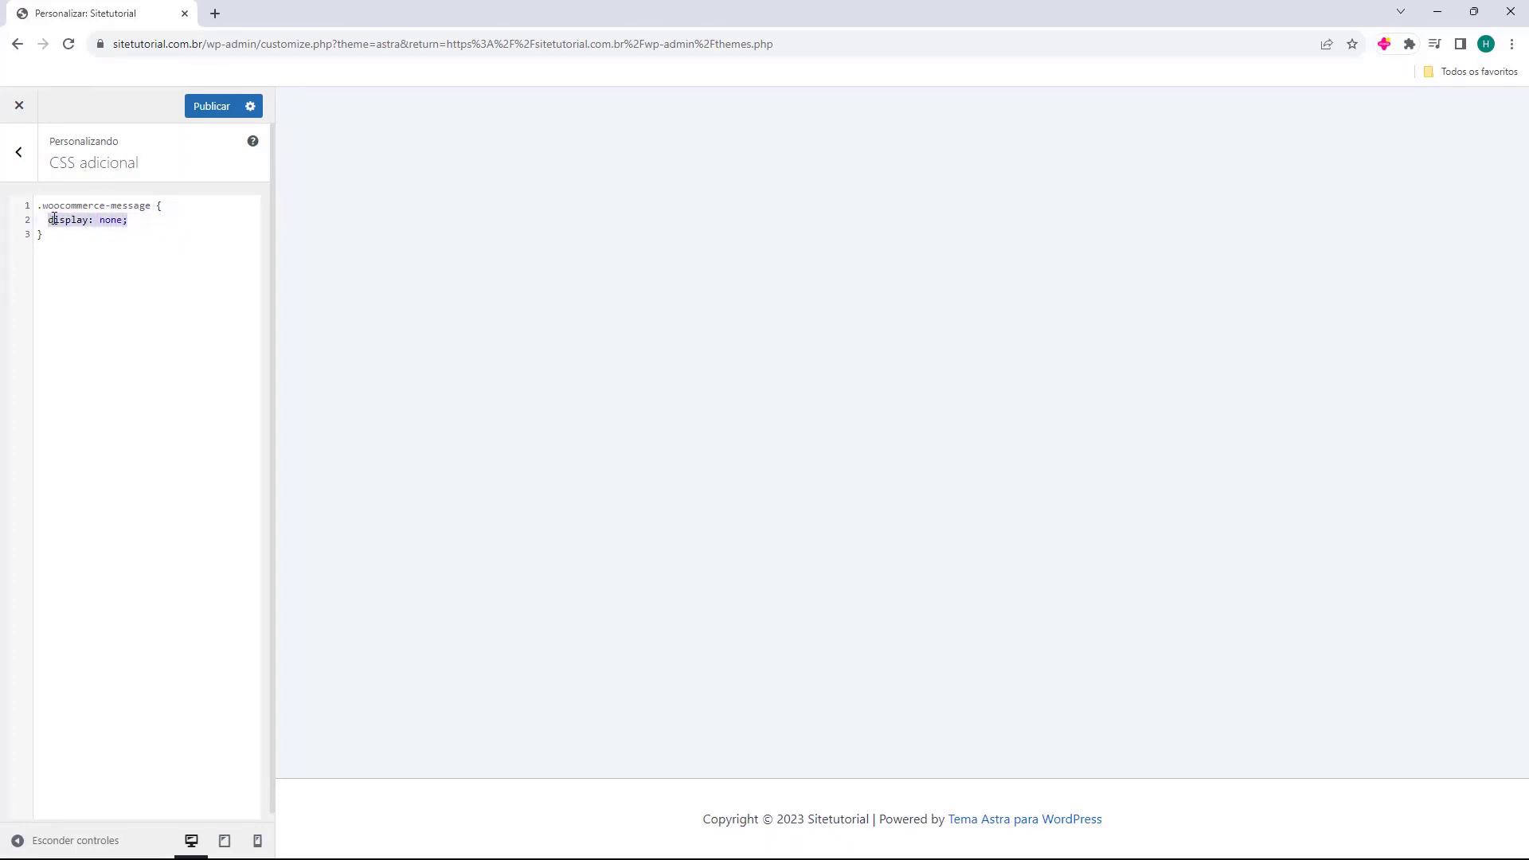
click(125, 249)
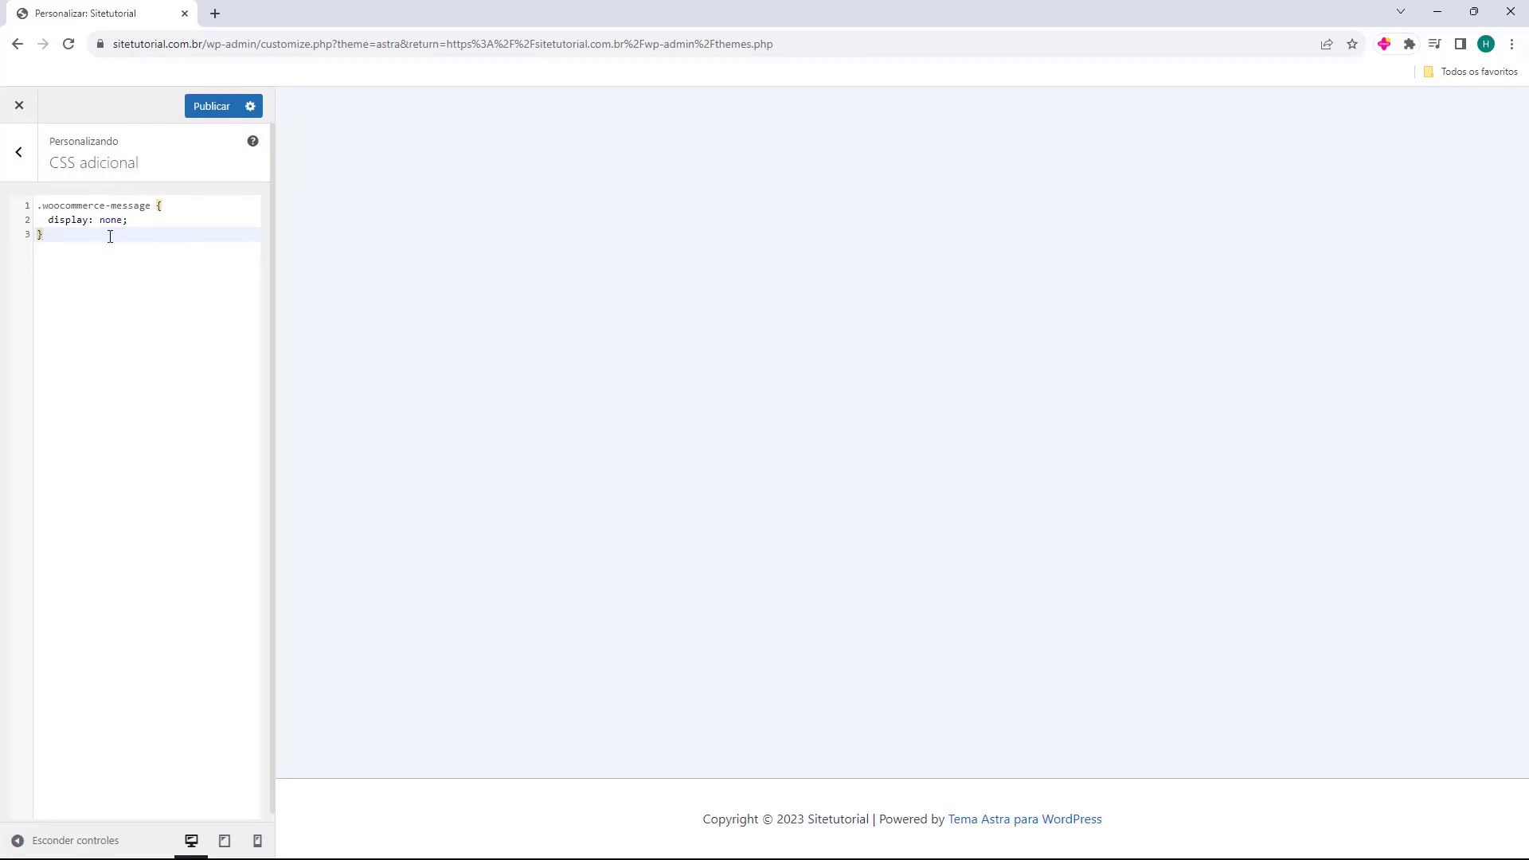
click(16, 160)
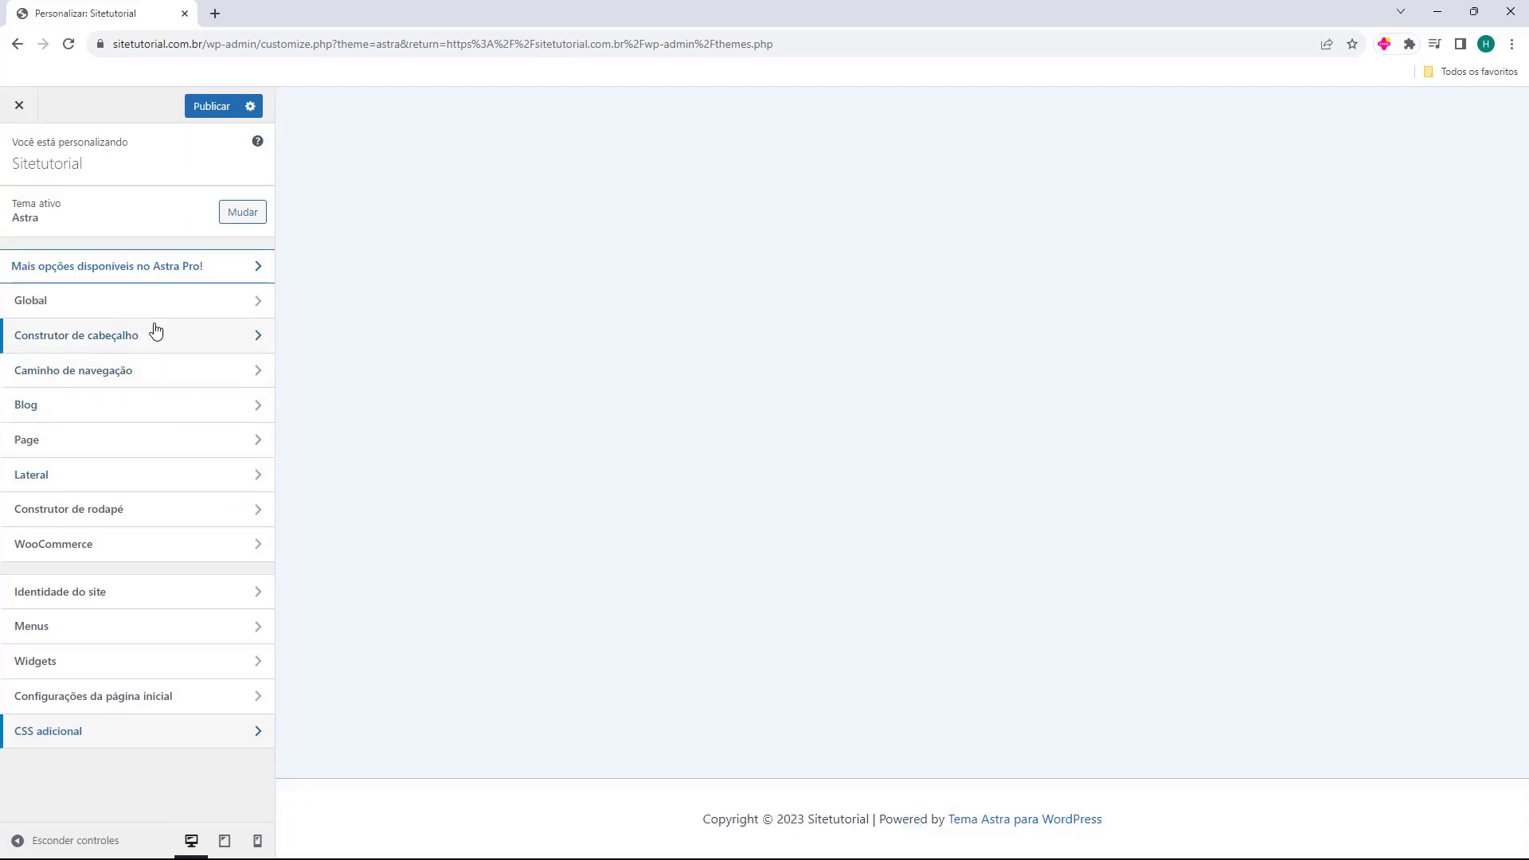
- Delete the [current_year], [site_title] and Powered by [theme_author] parts of the footer copyright
click(89, 518)
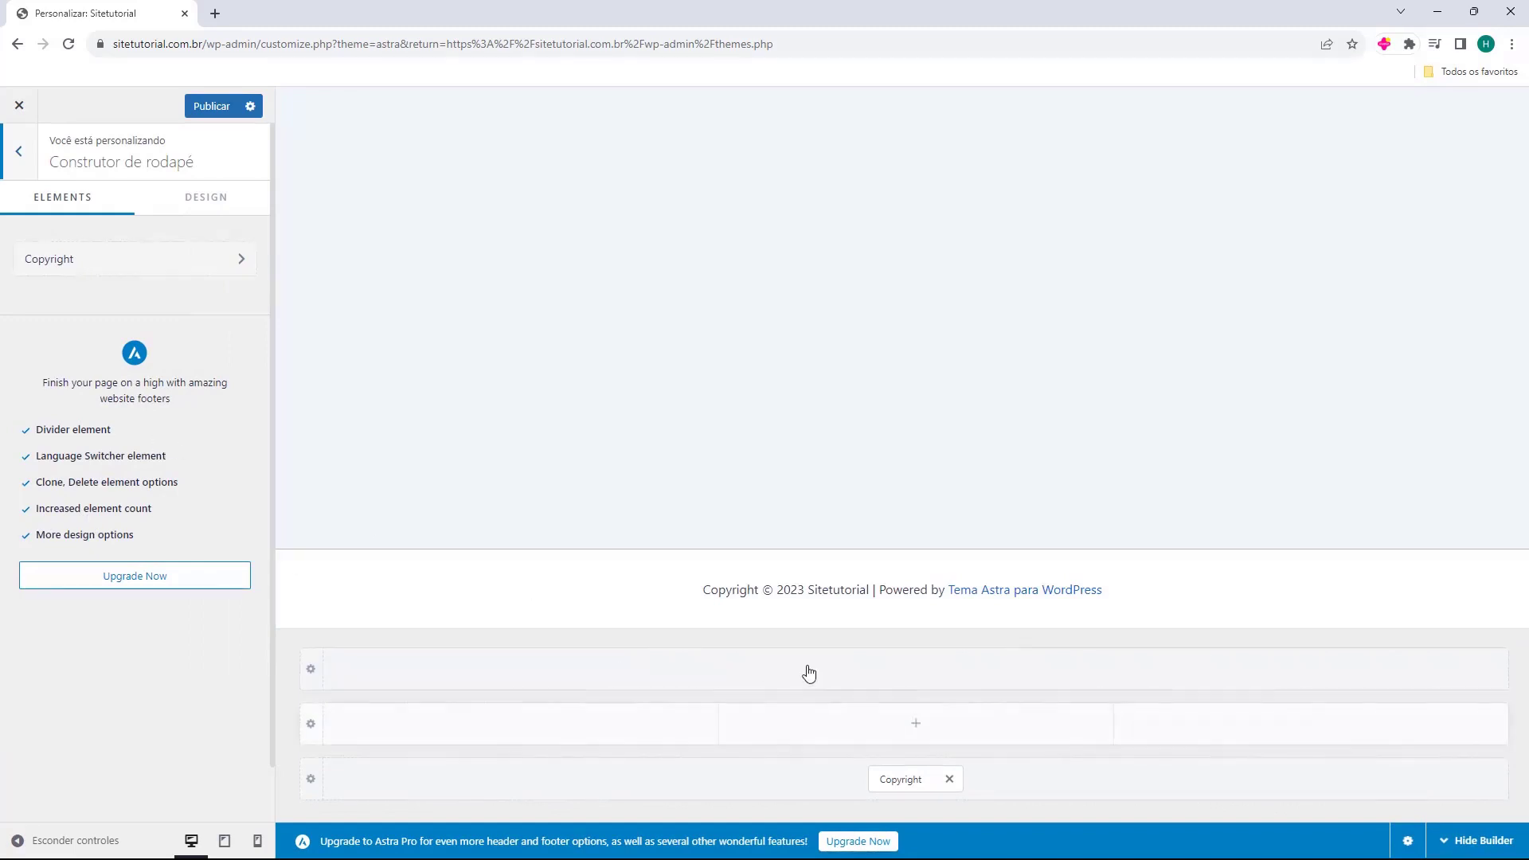
click(898, 781)
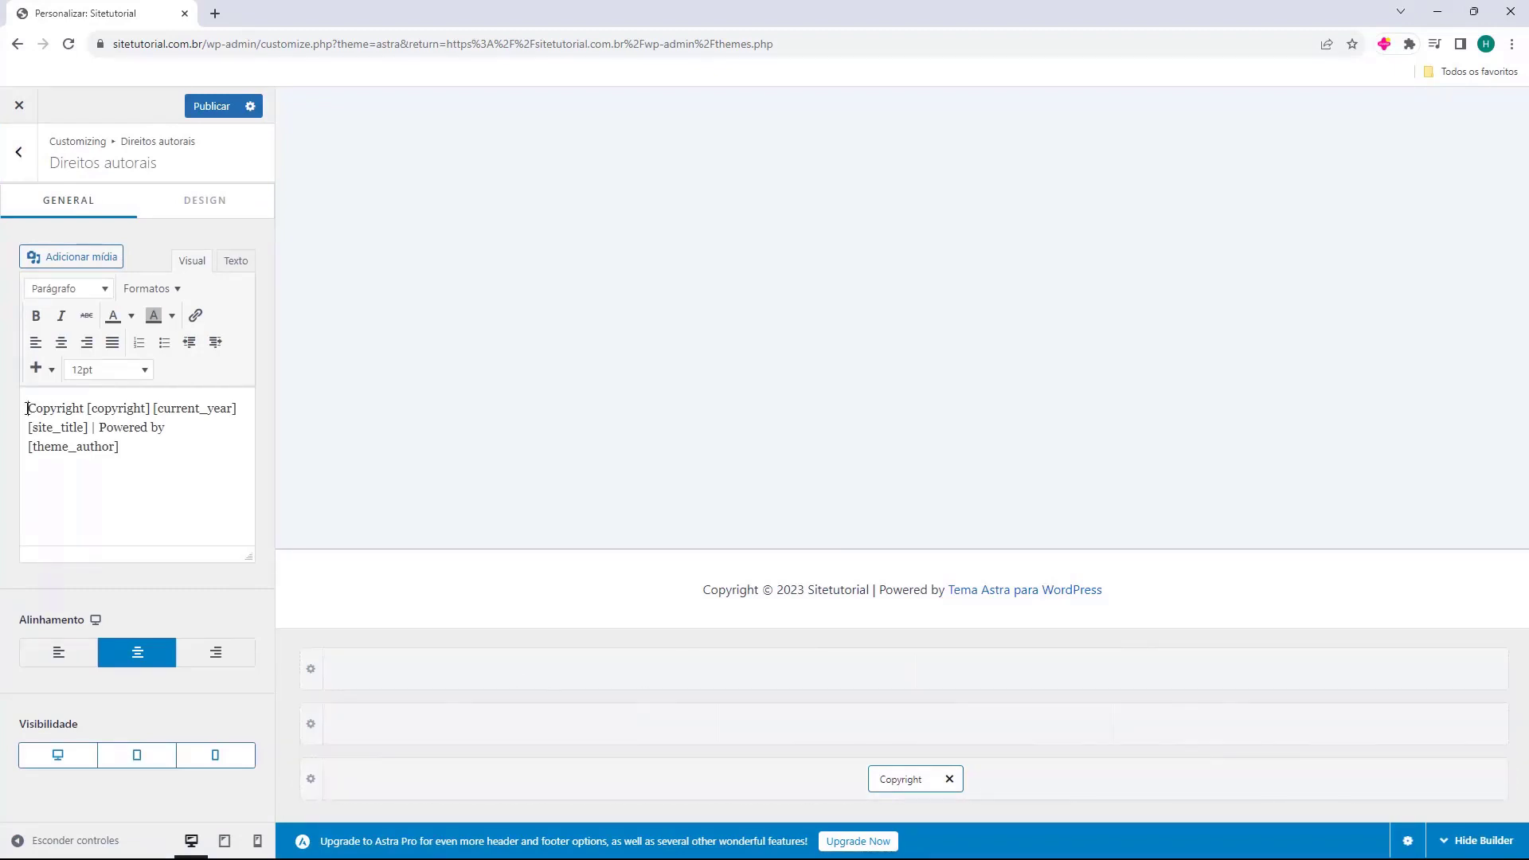
click(88, 409)
drag(88, 410, 182, 411)
drag(32, 428, 58, 430)
drag(134, 454, 94, 434)
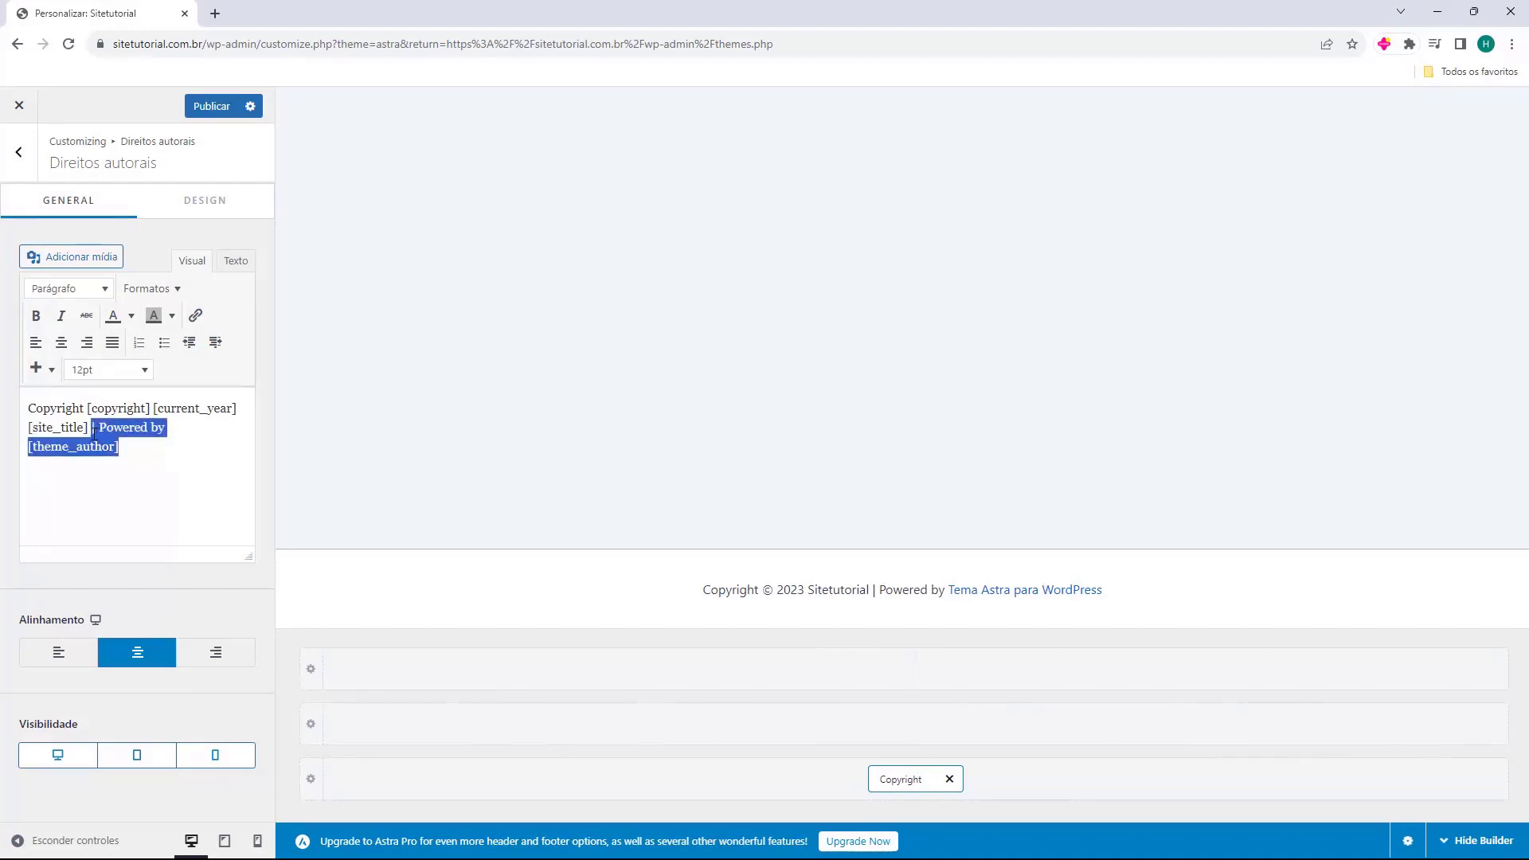
key(BackSpace)
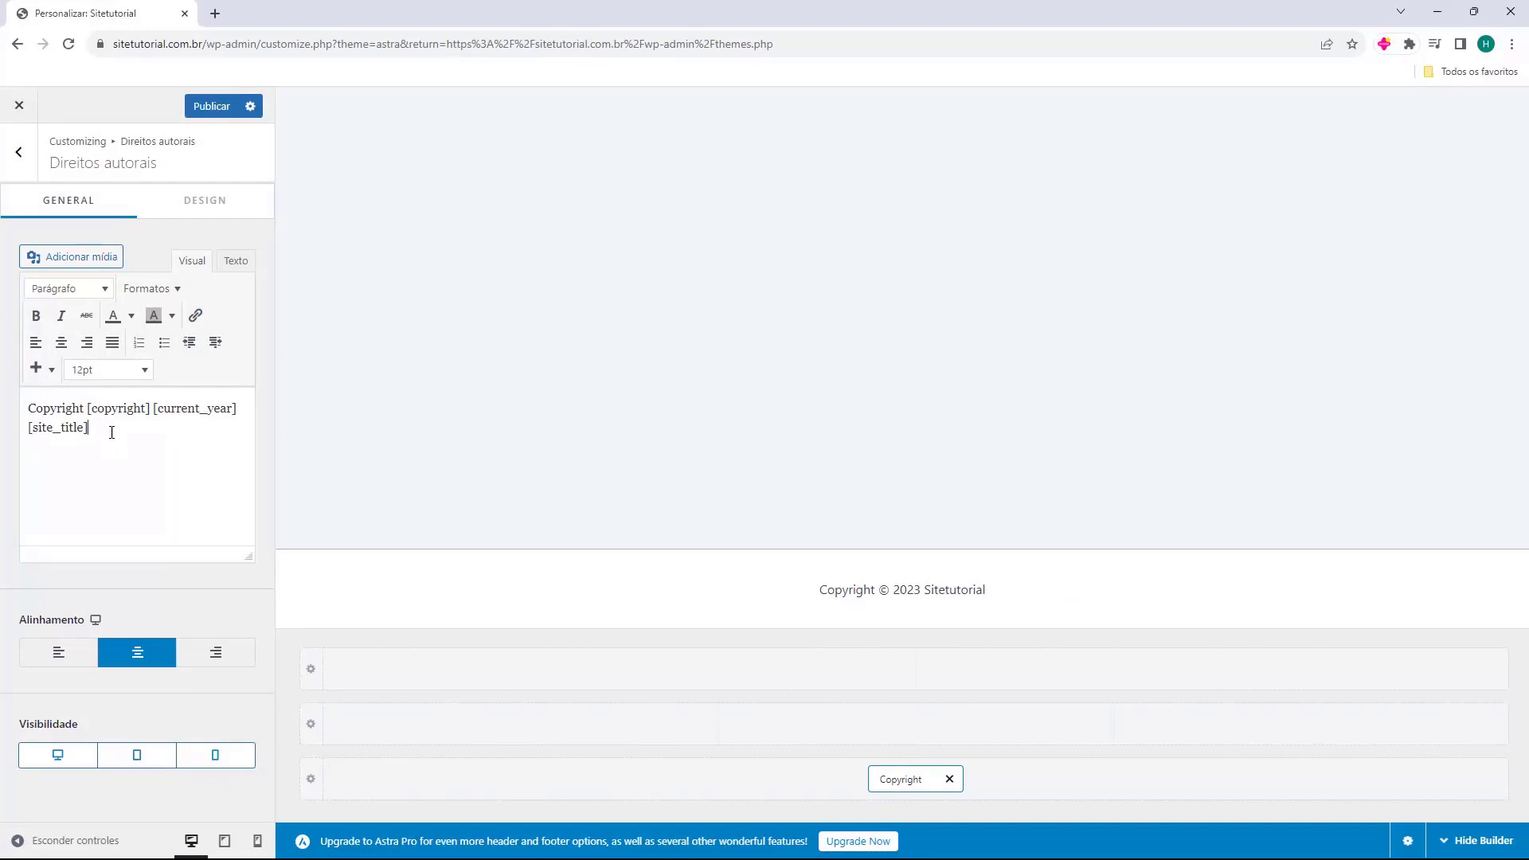
drag(112, 432, 29, 437)
key(BackSpace)
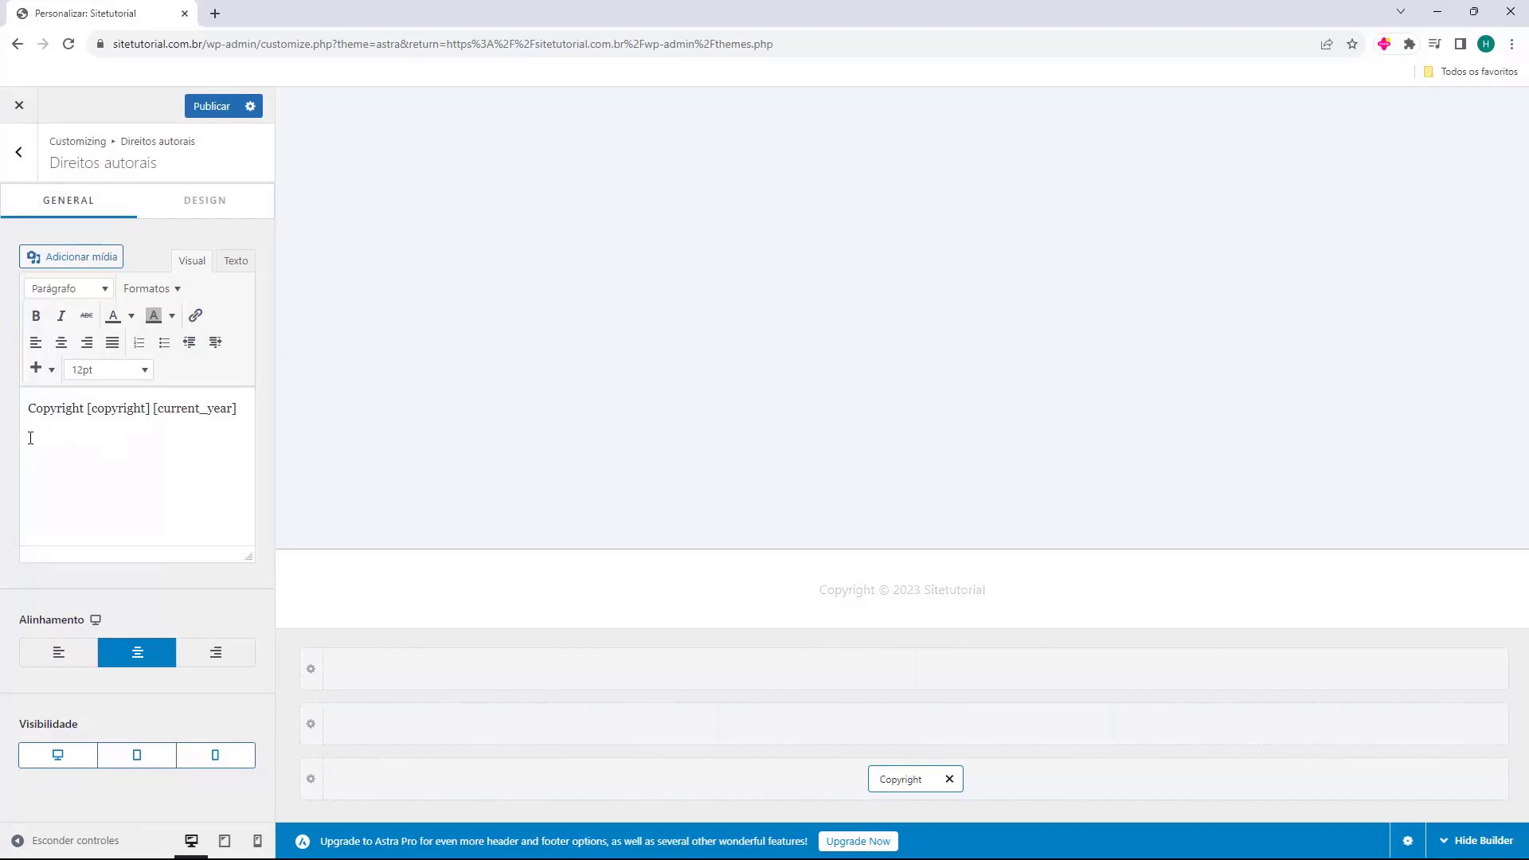
key(BackSpace)
drag(243, 428, 150, 428)
key(BackSpace)
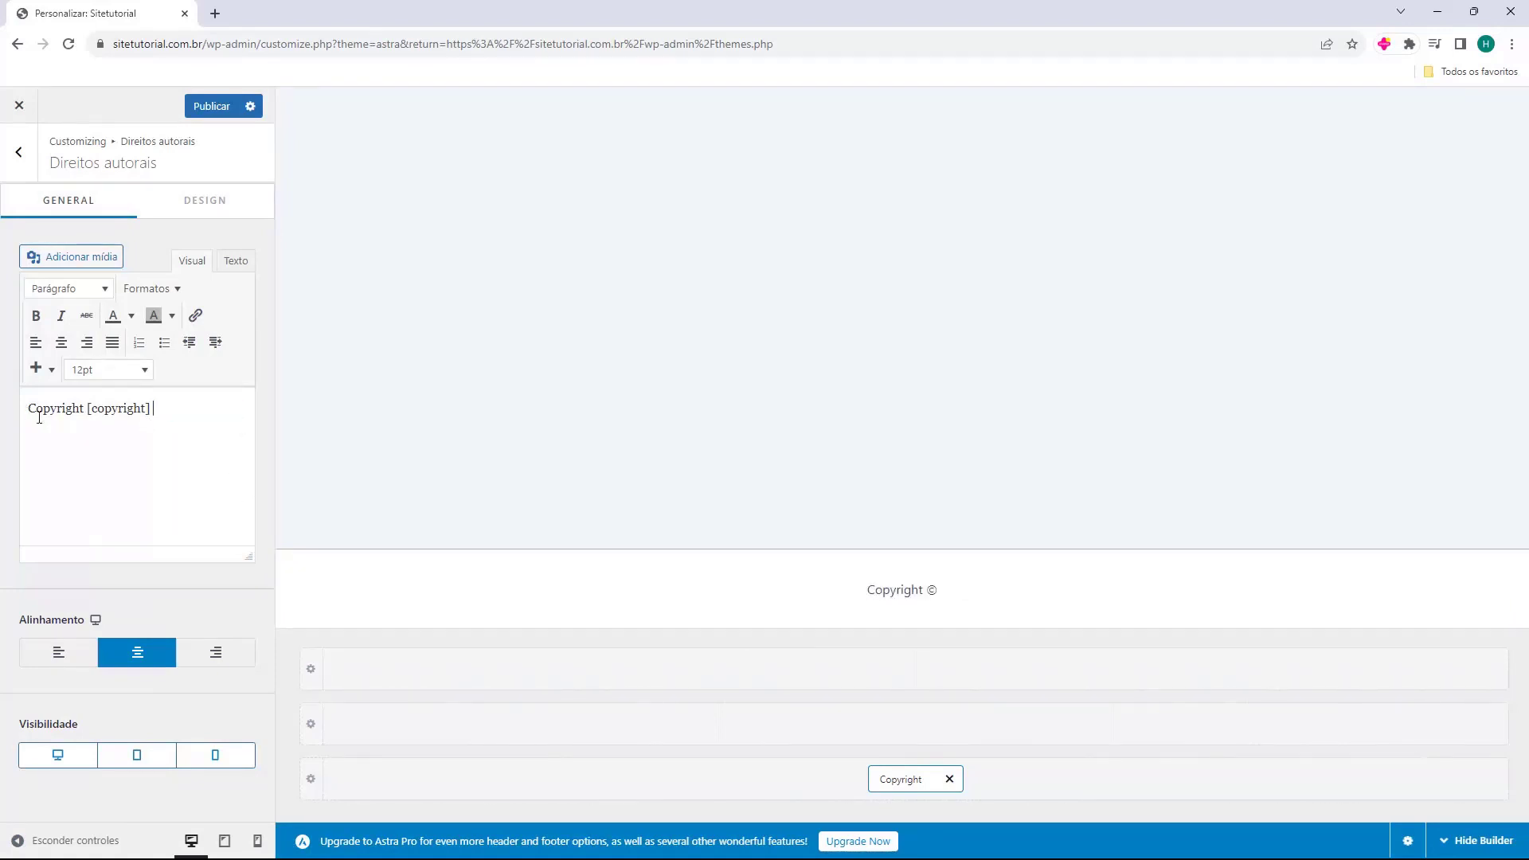
- Append '- Todos os direitos reservados - Sitetutorial - CNPJ:' plus the company's CNPJ to the copyright
text(-)
text(Todos os direitos reservados)
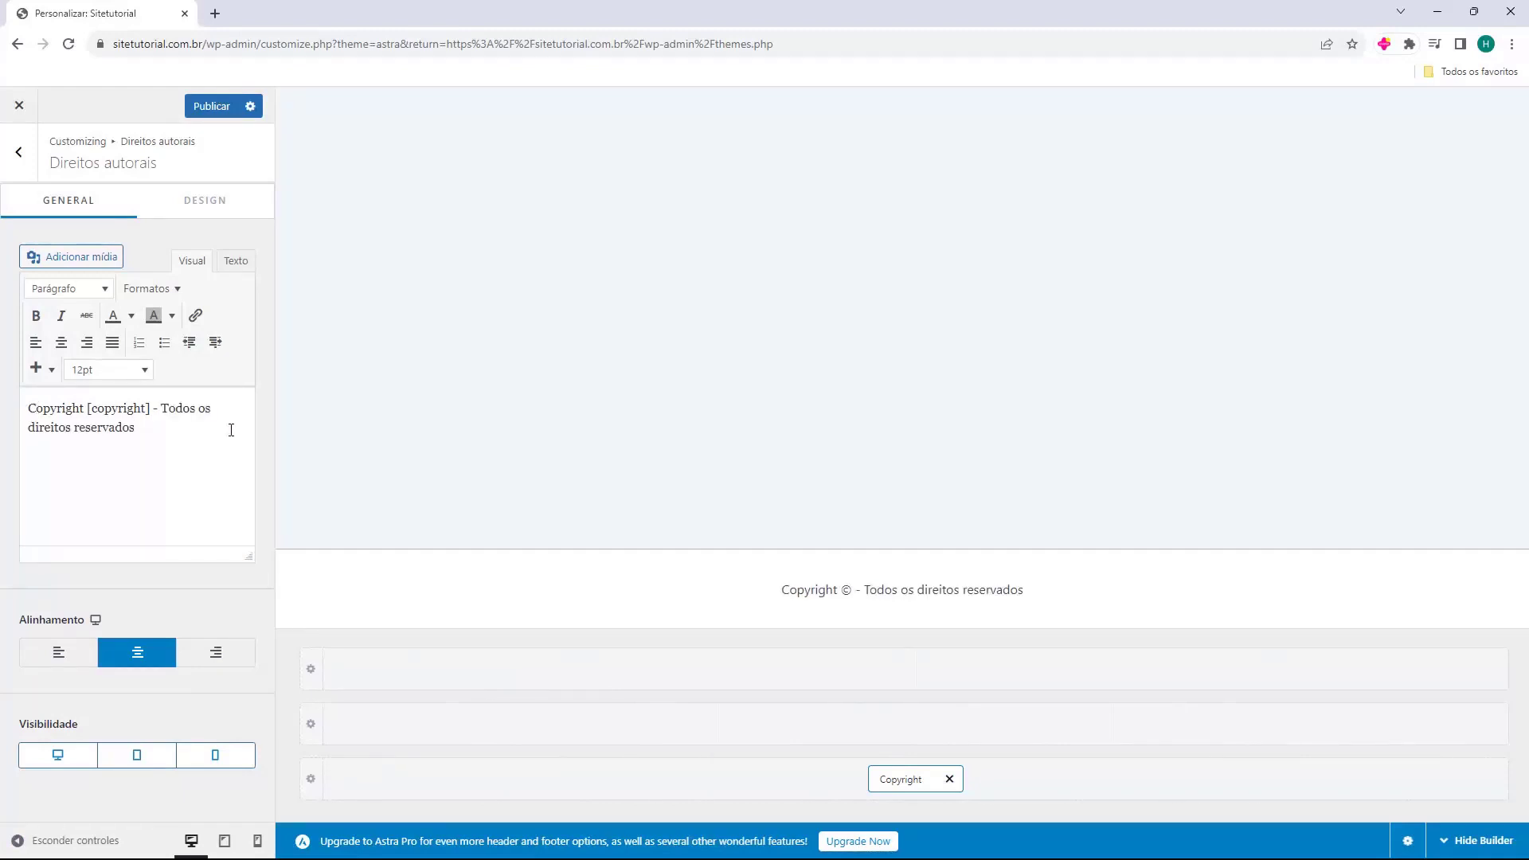
text(-)
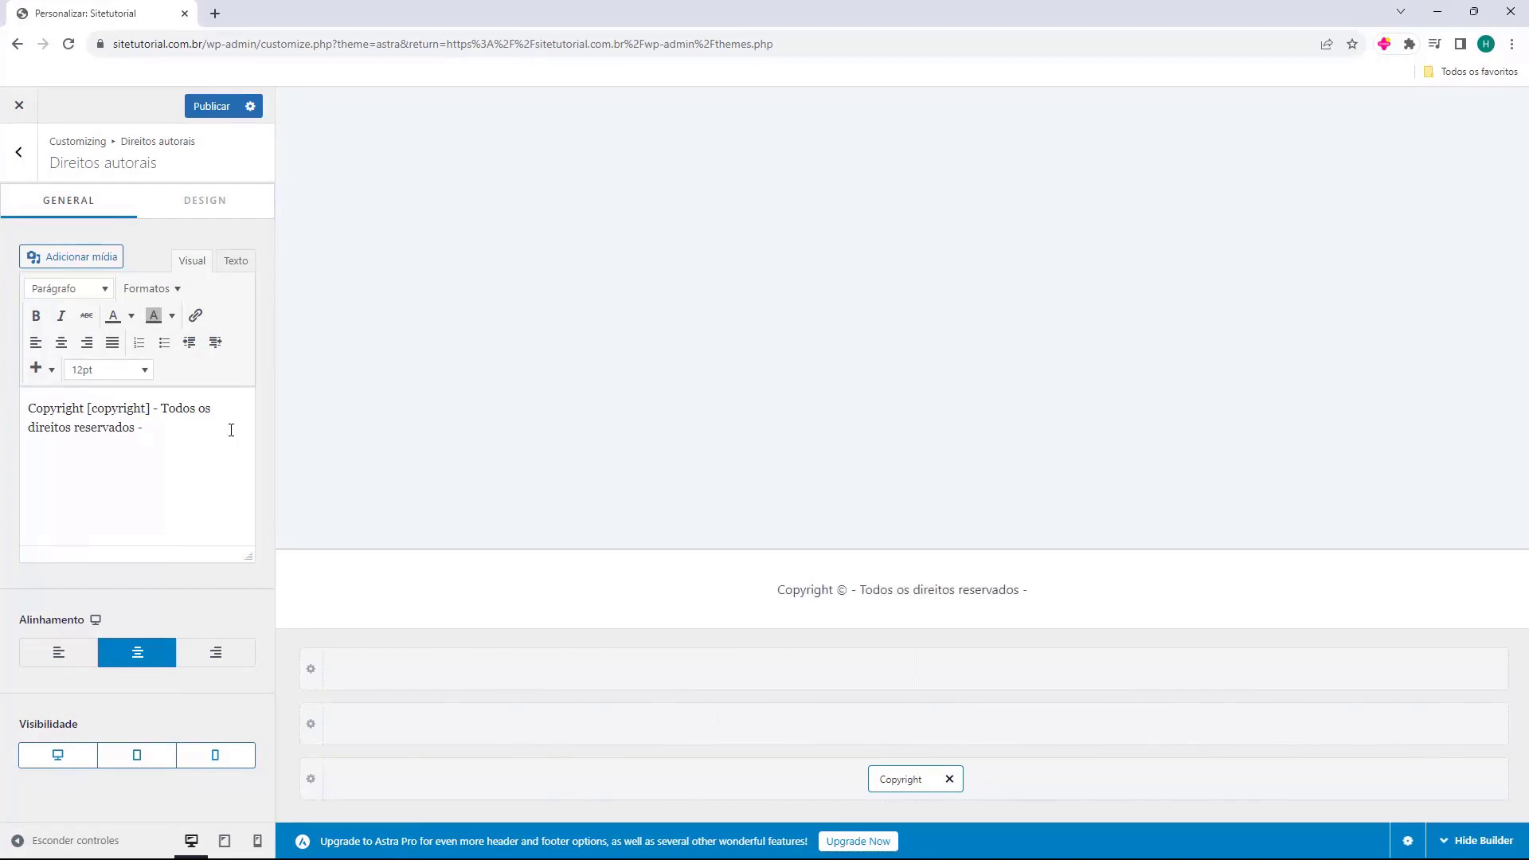
text( Sitetutorial)
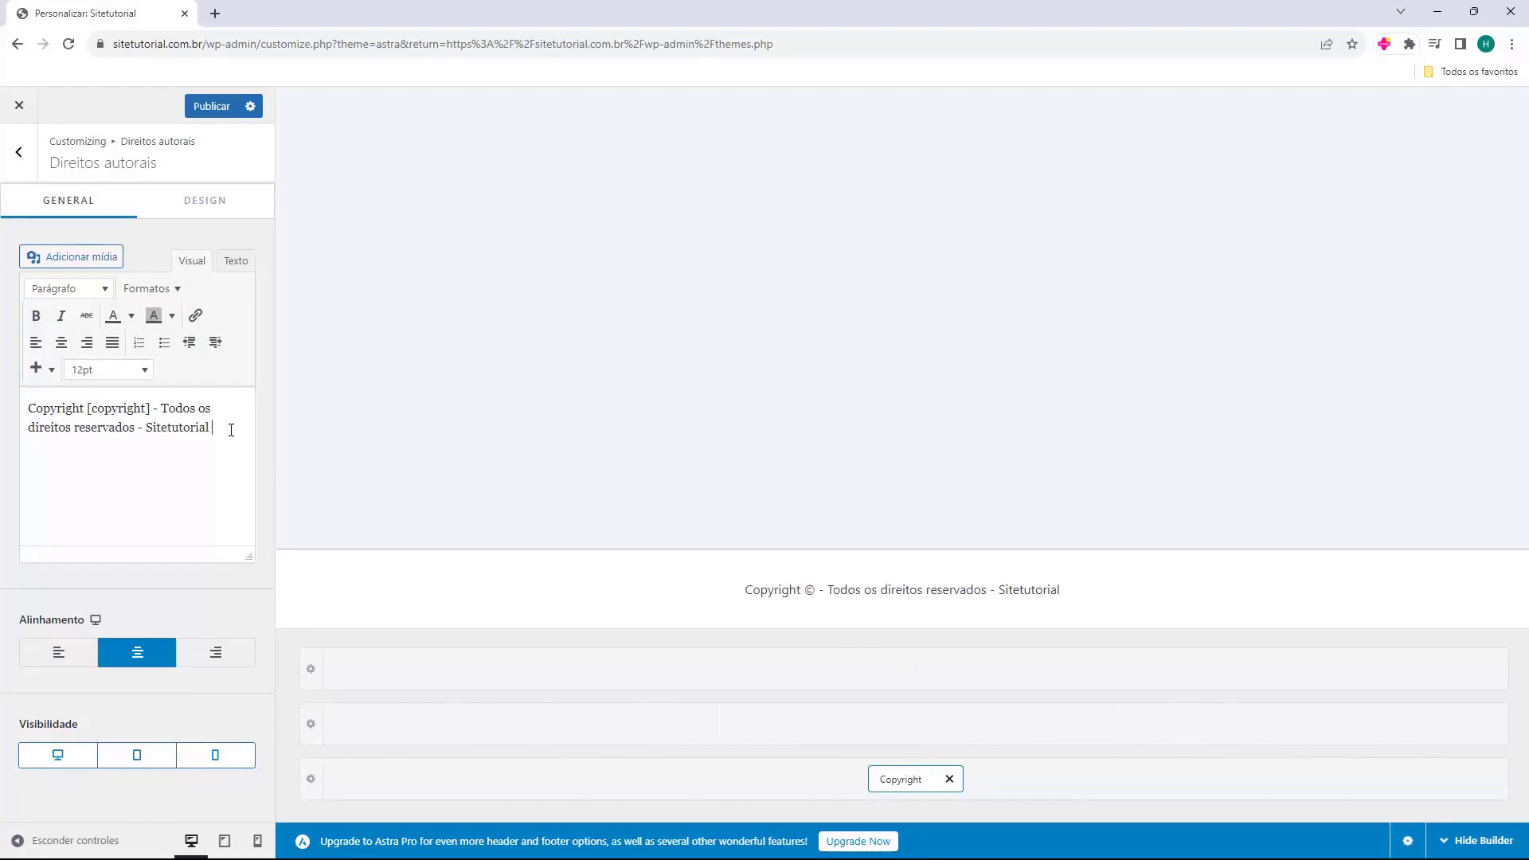
text( - )
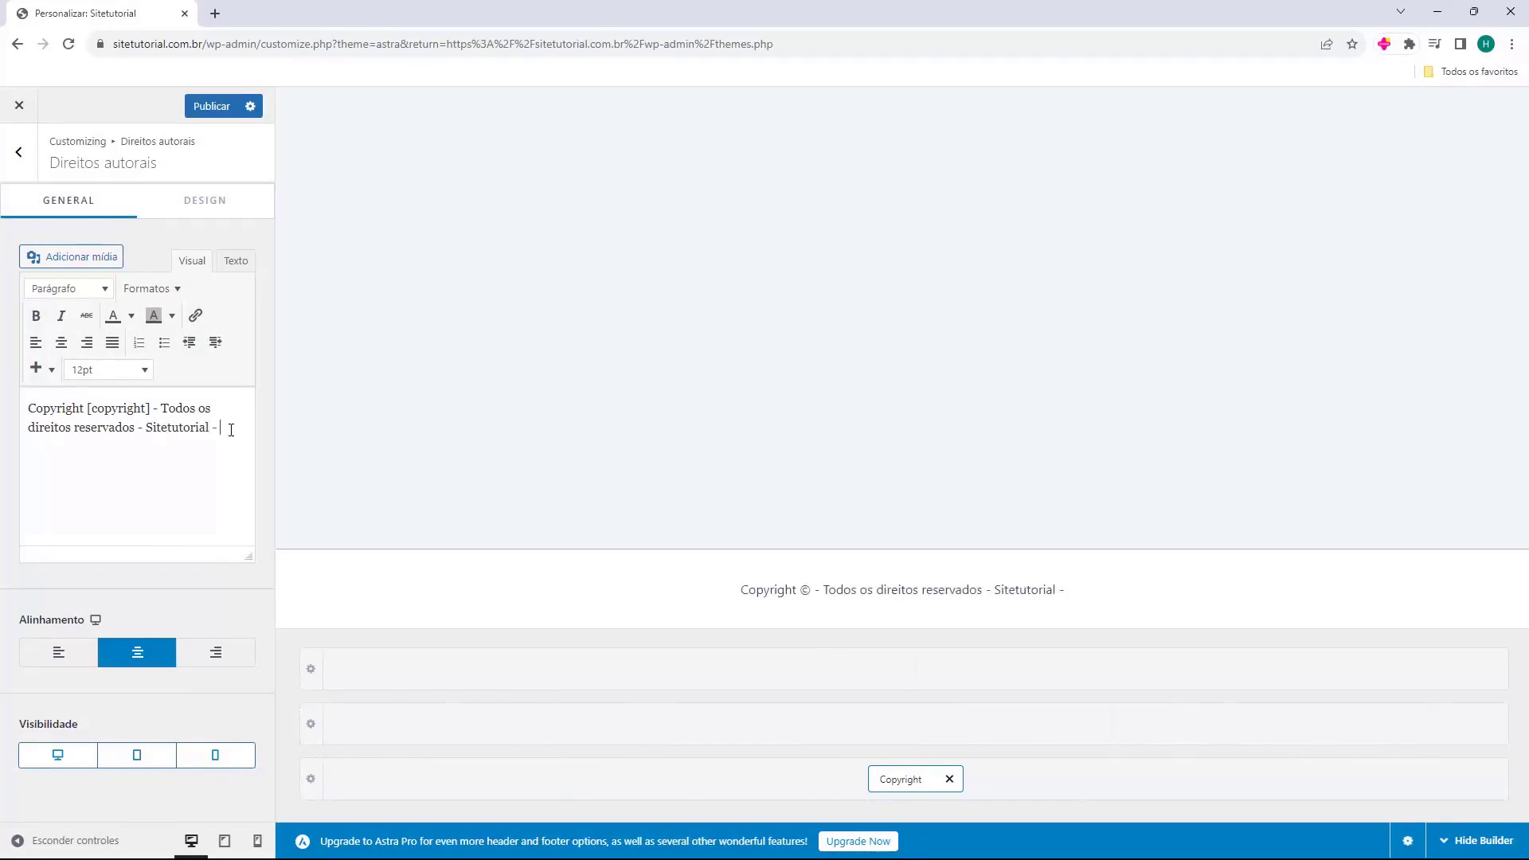
text(CNPJ)
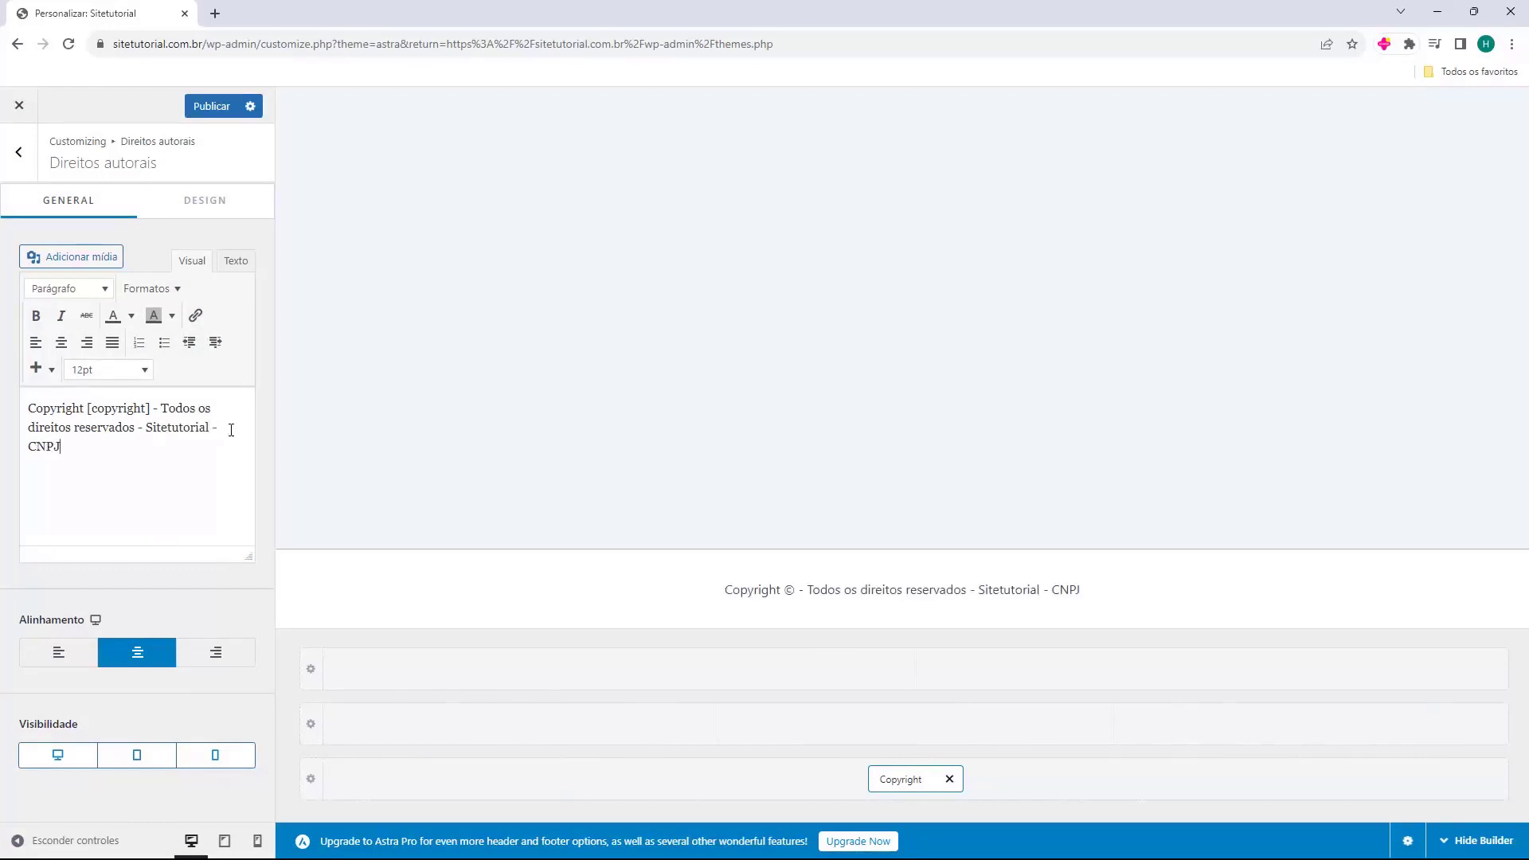
text(::)
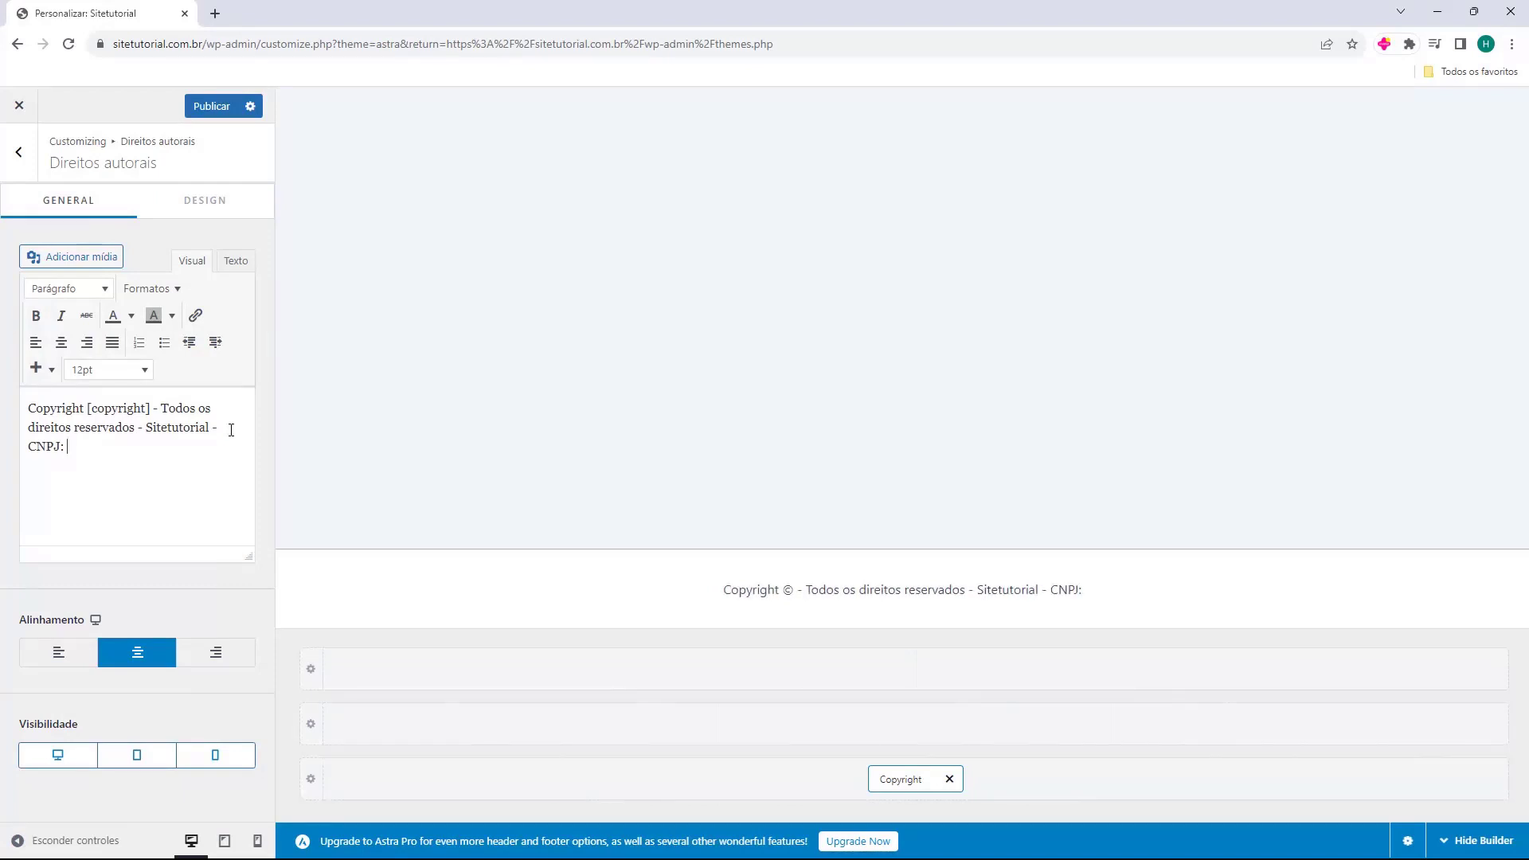
text(12.123.456/0001-98)
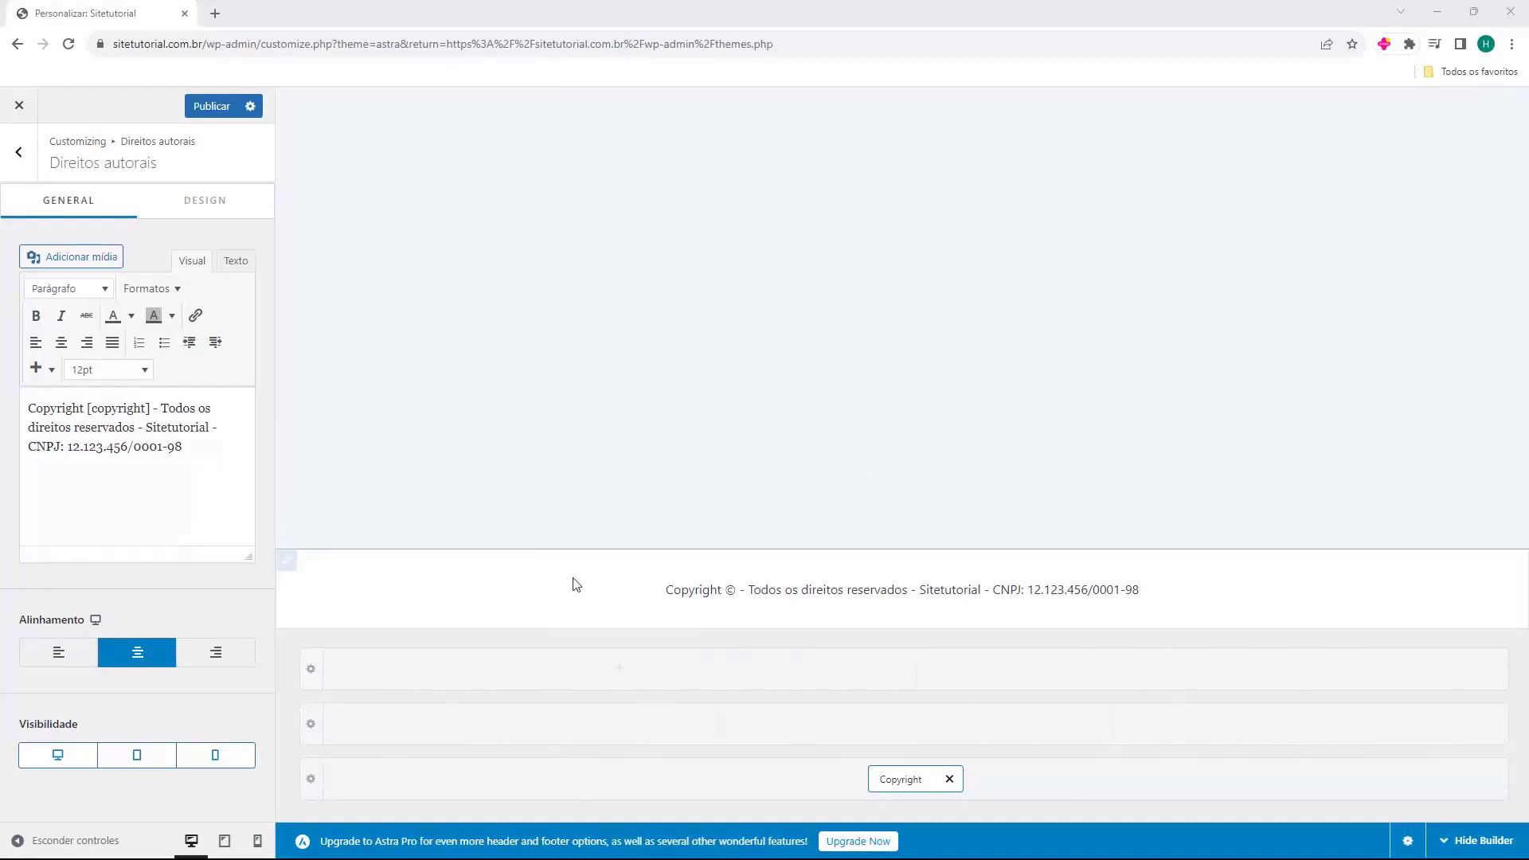
- Publish the Customizer changes and check the new copyright line in the live site footer
click(212, 111)
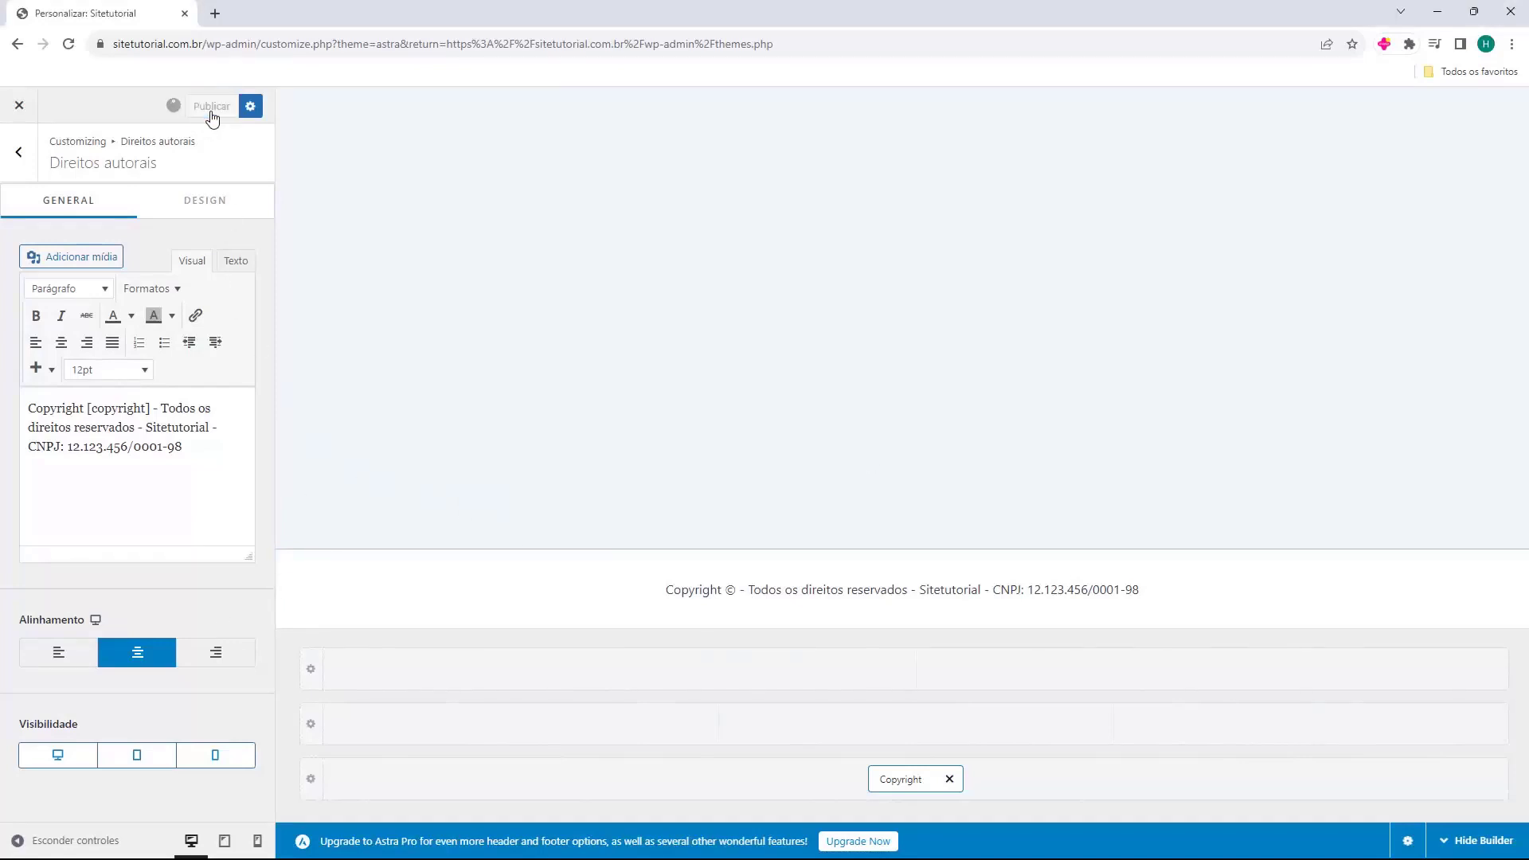
click(20, 106)
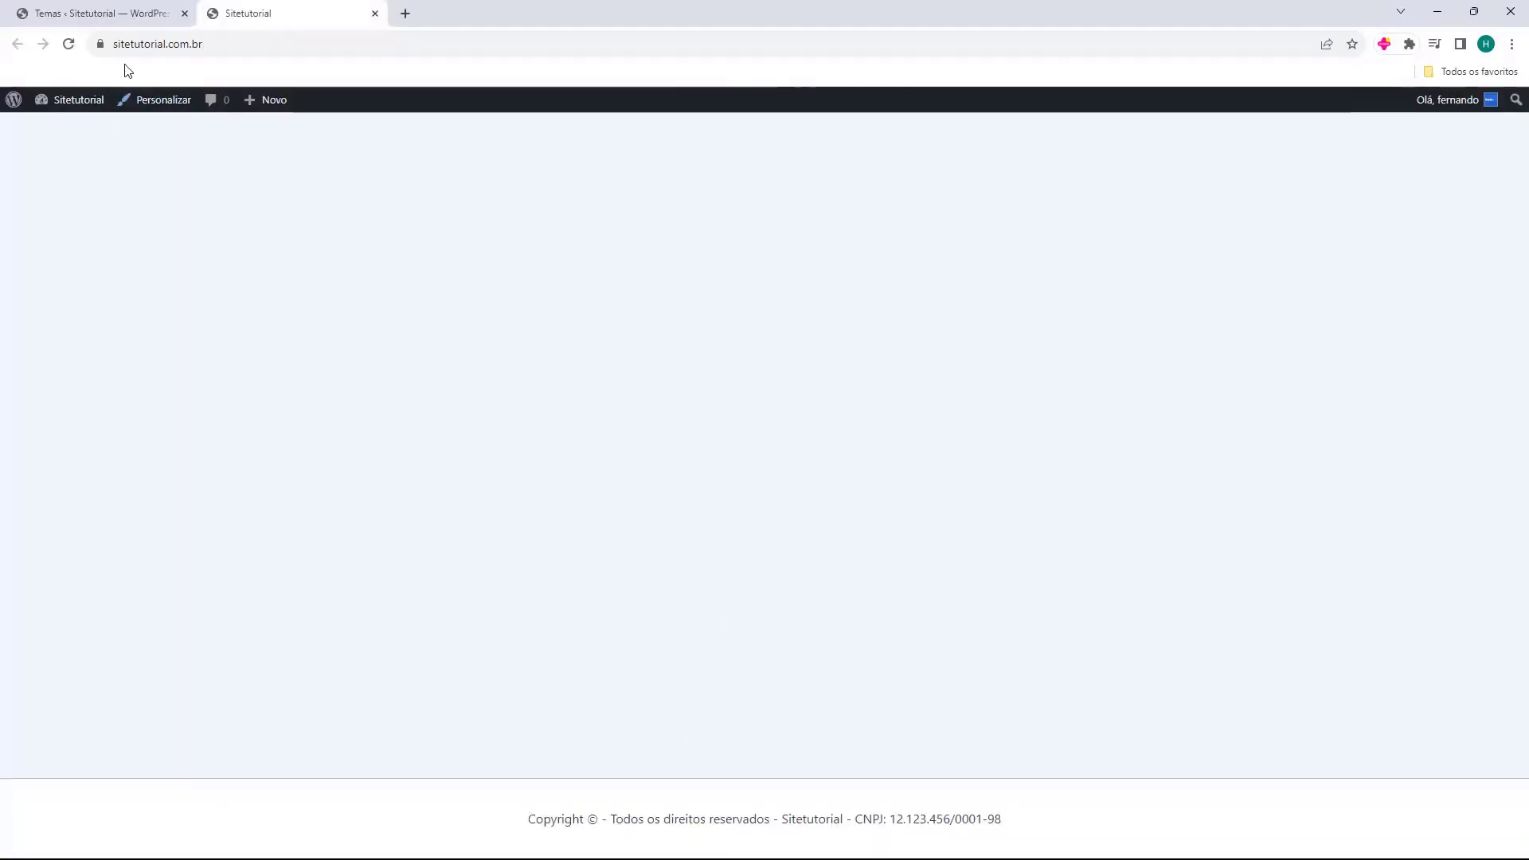
click(131, 43)
click(335, 232)
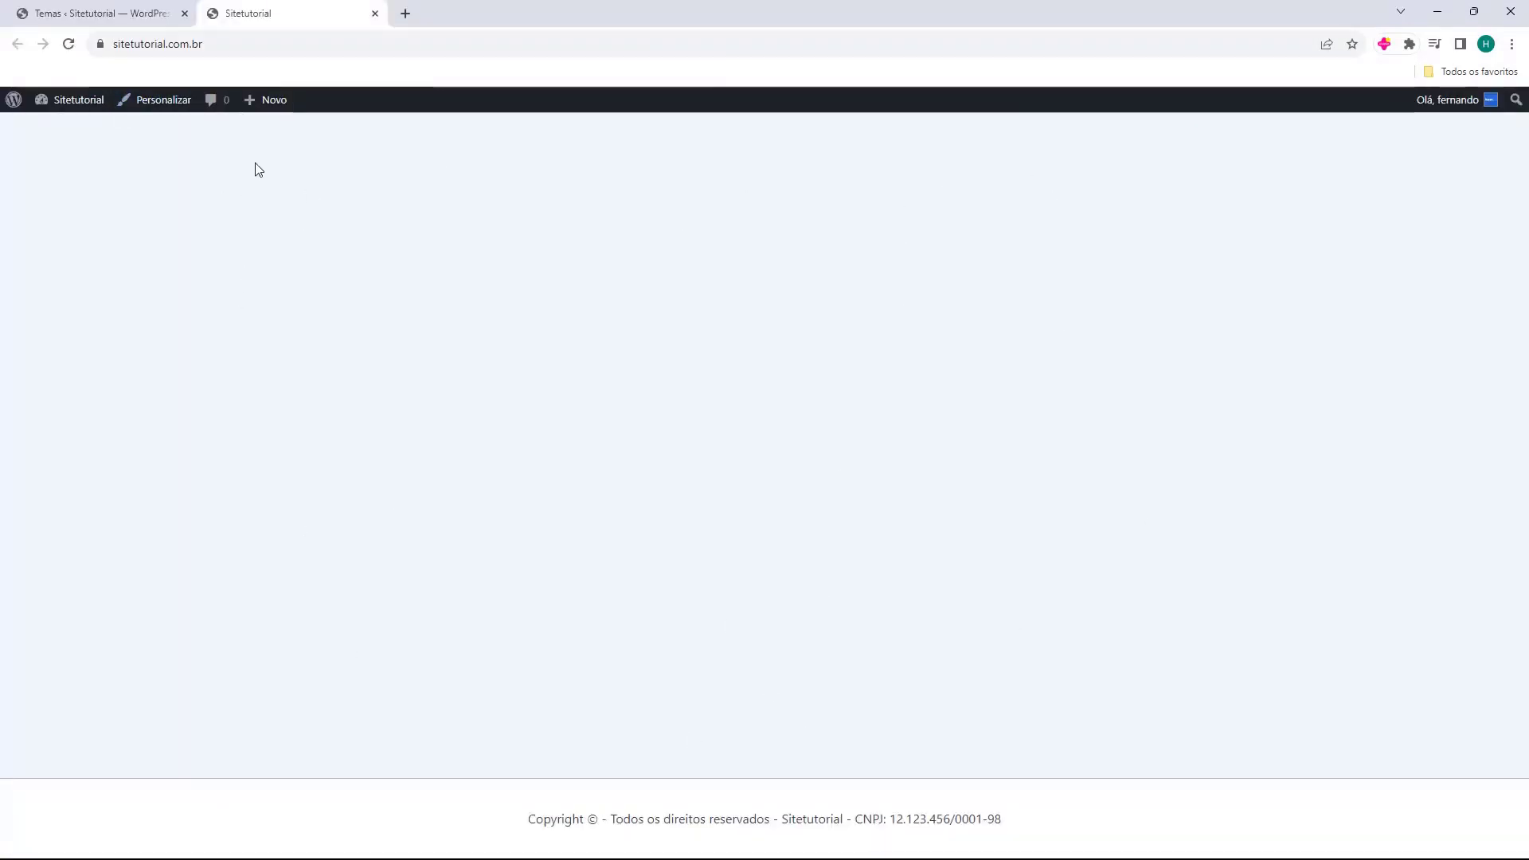
drag(524, 820, 1011, 823)
click(988, 820)
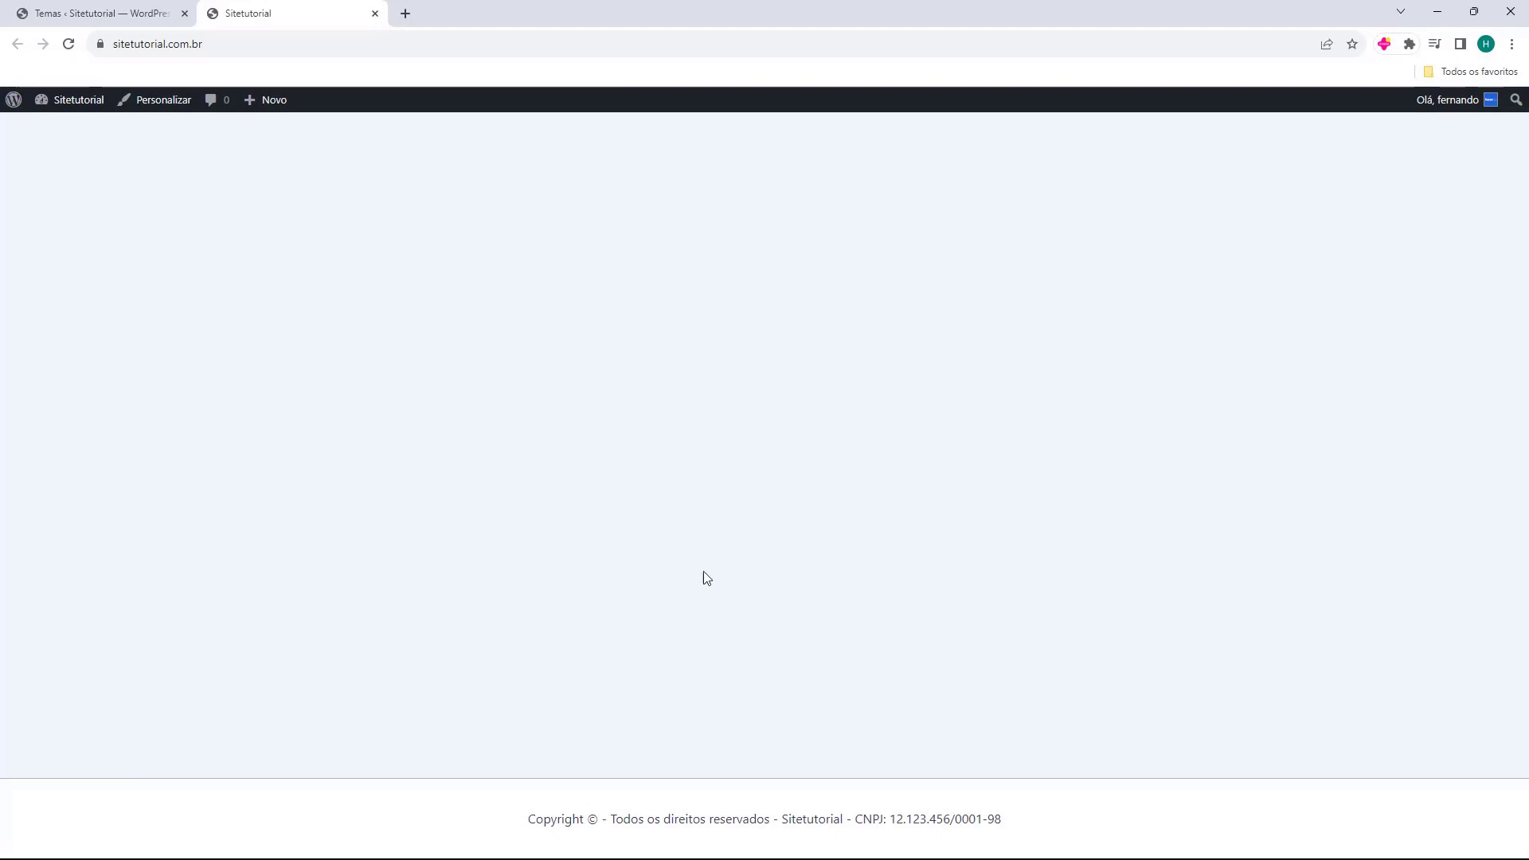
click(214, 44)
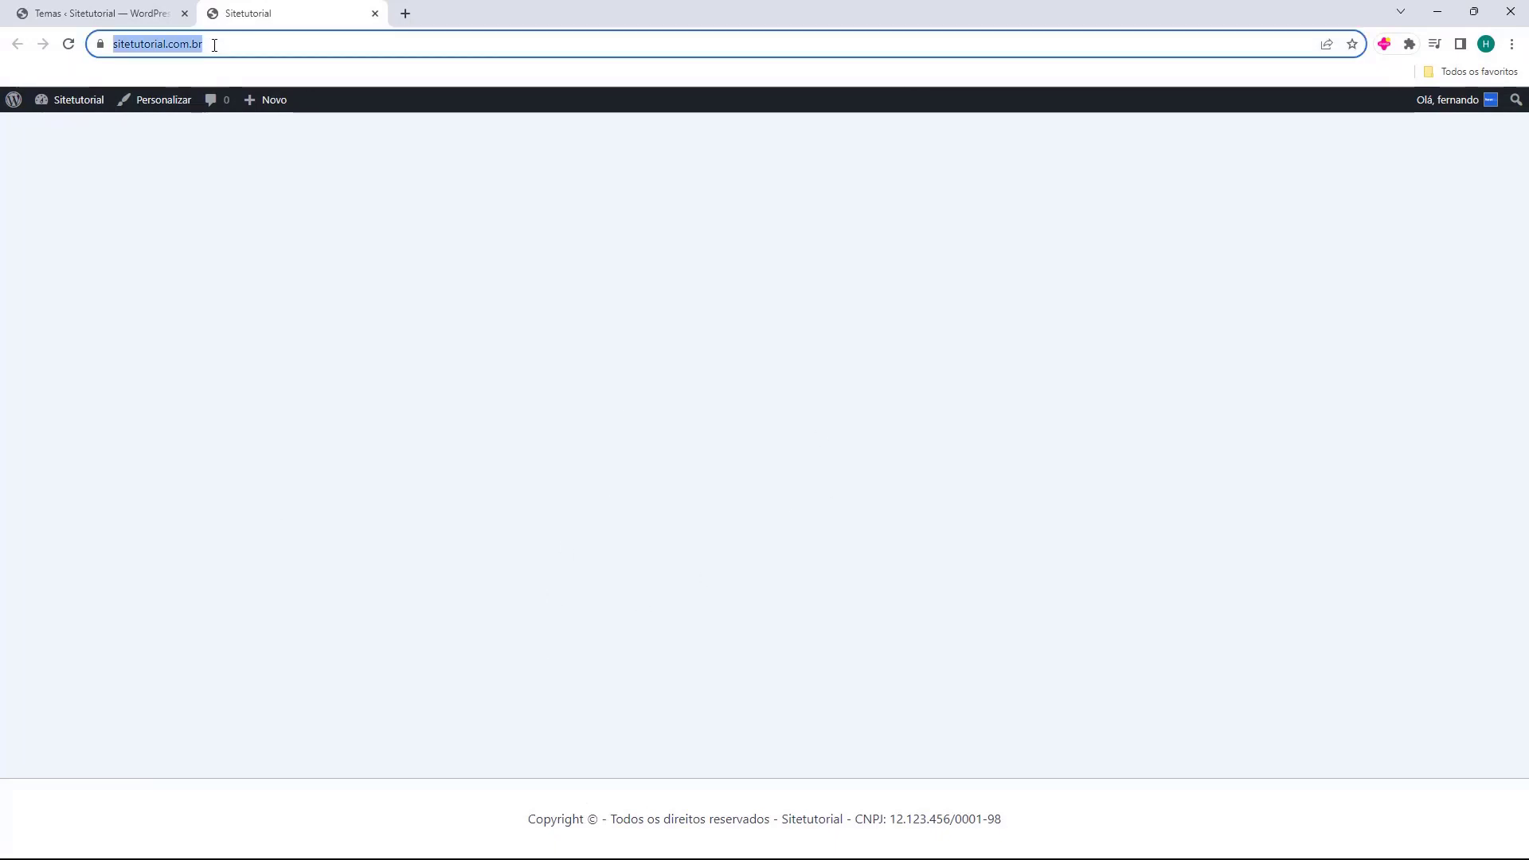
click(215, 44)
double_click(215, 45)
click(215, 48)
text(https://sitetutorial.com.br/?add-to-cart=453)
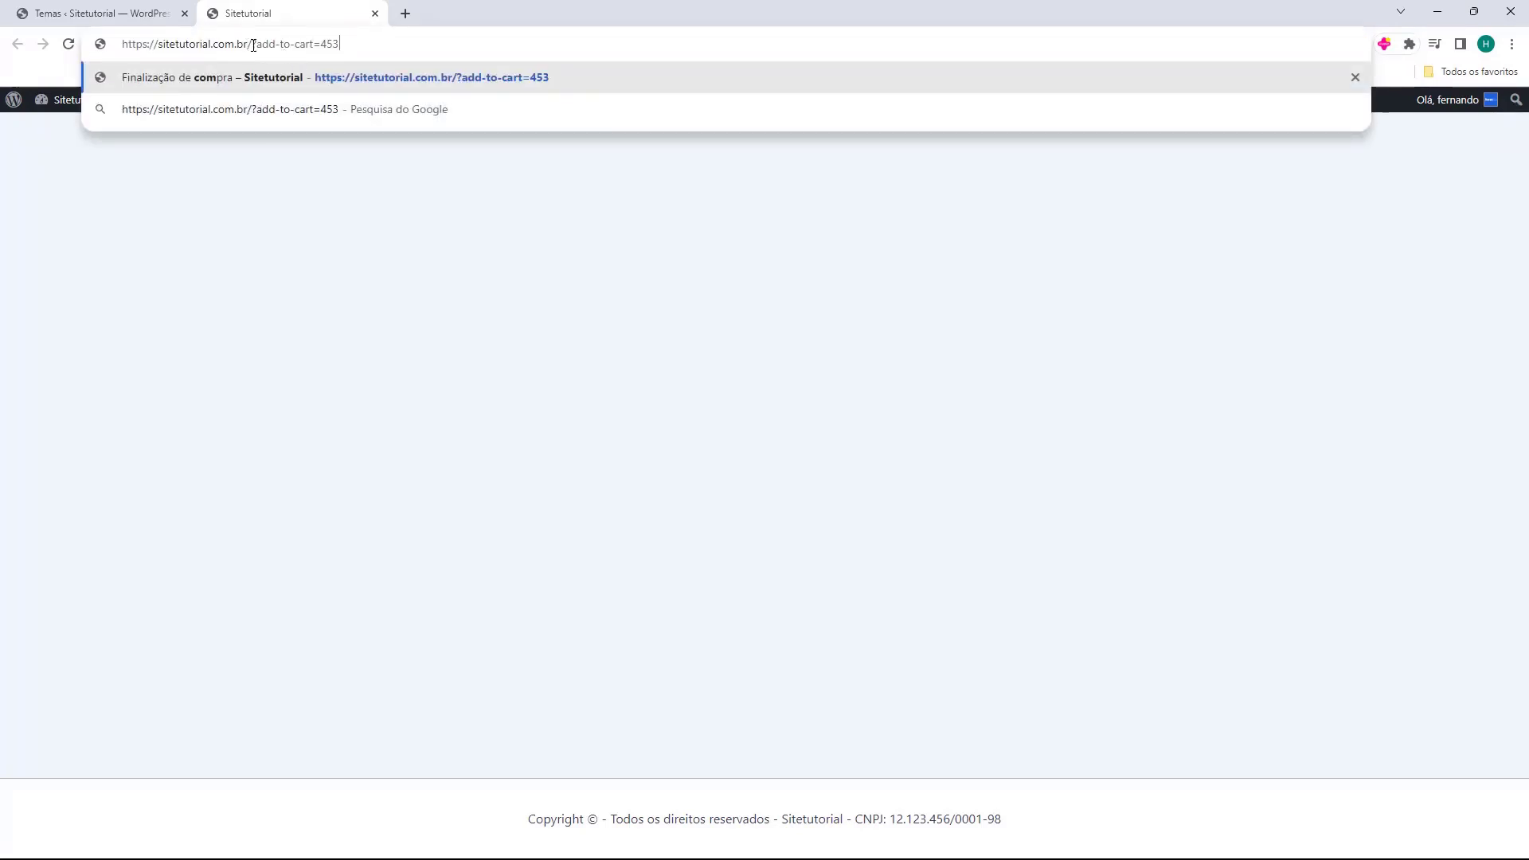
key(Return)
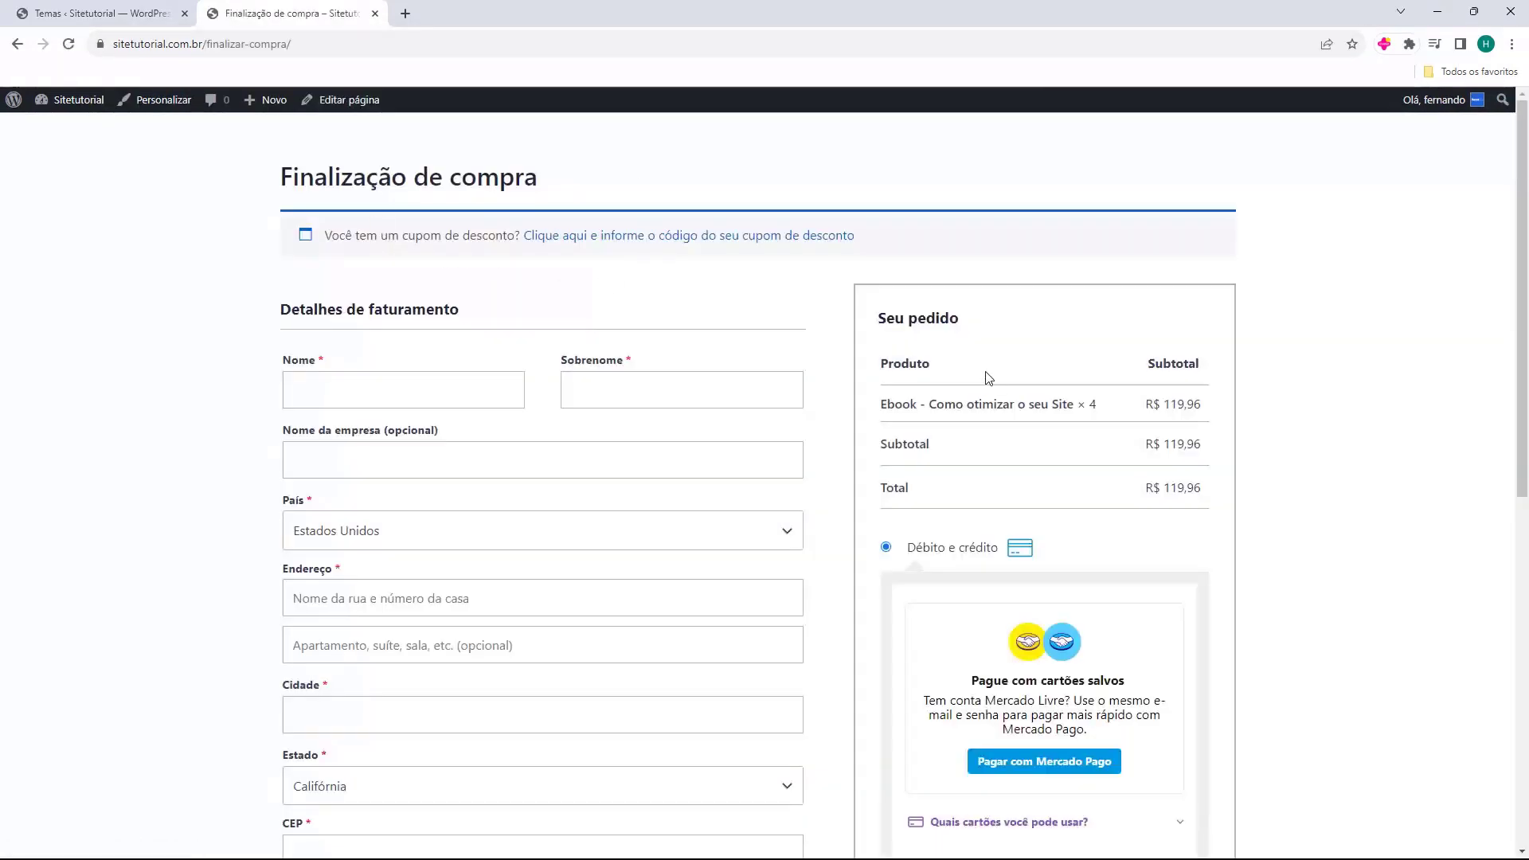
drag(1078, 407, 1098, 410)
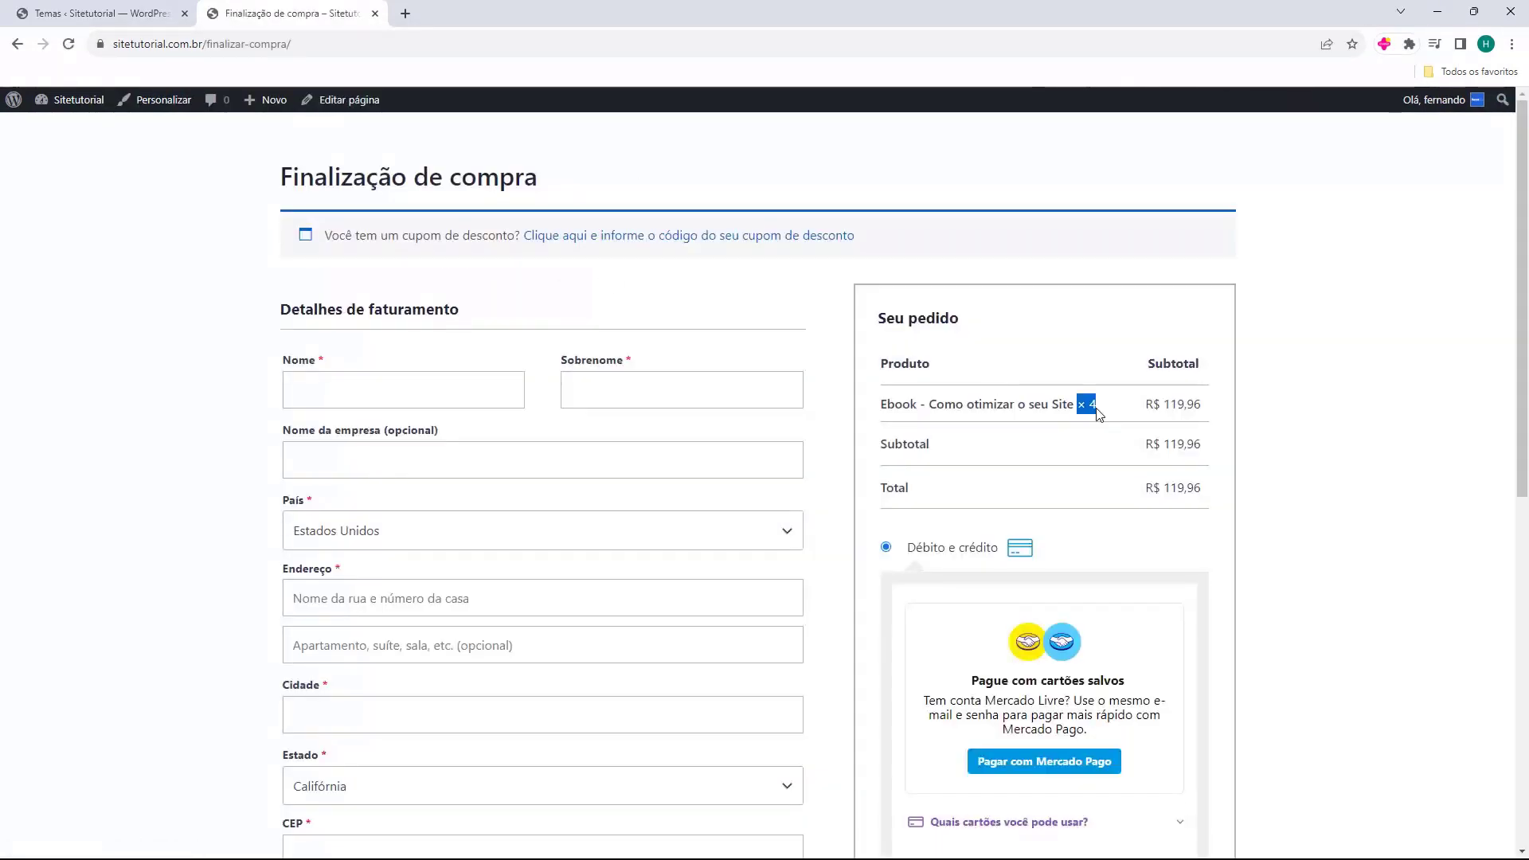
click(1101, 413)
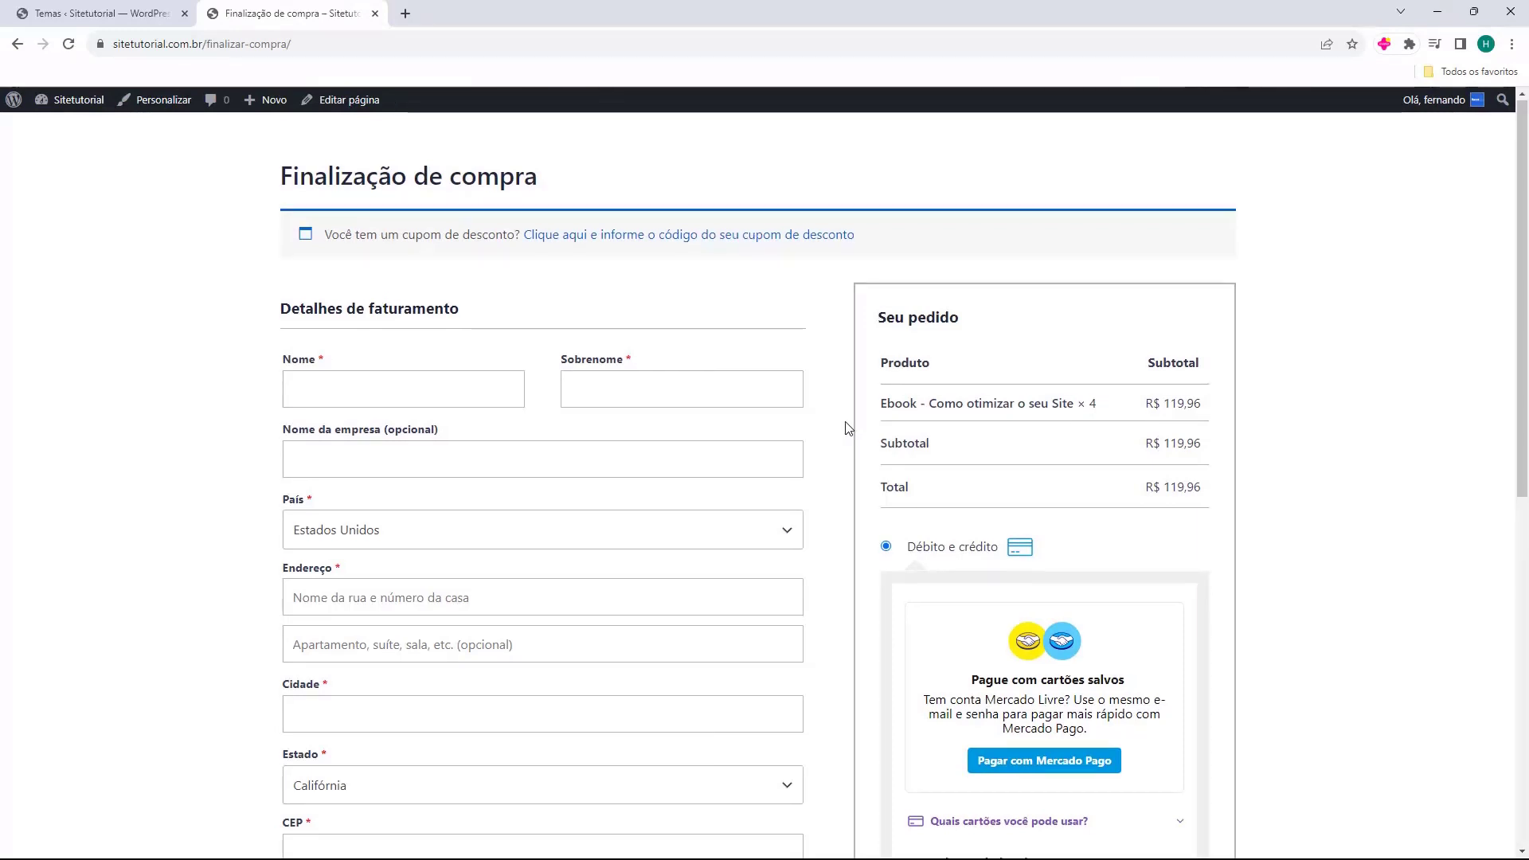
scroll(847, 427, down, 3)
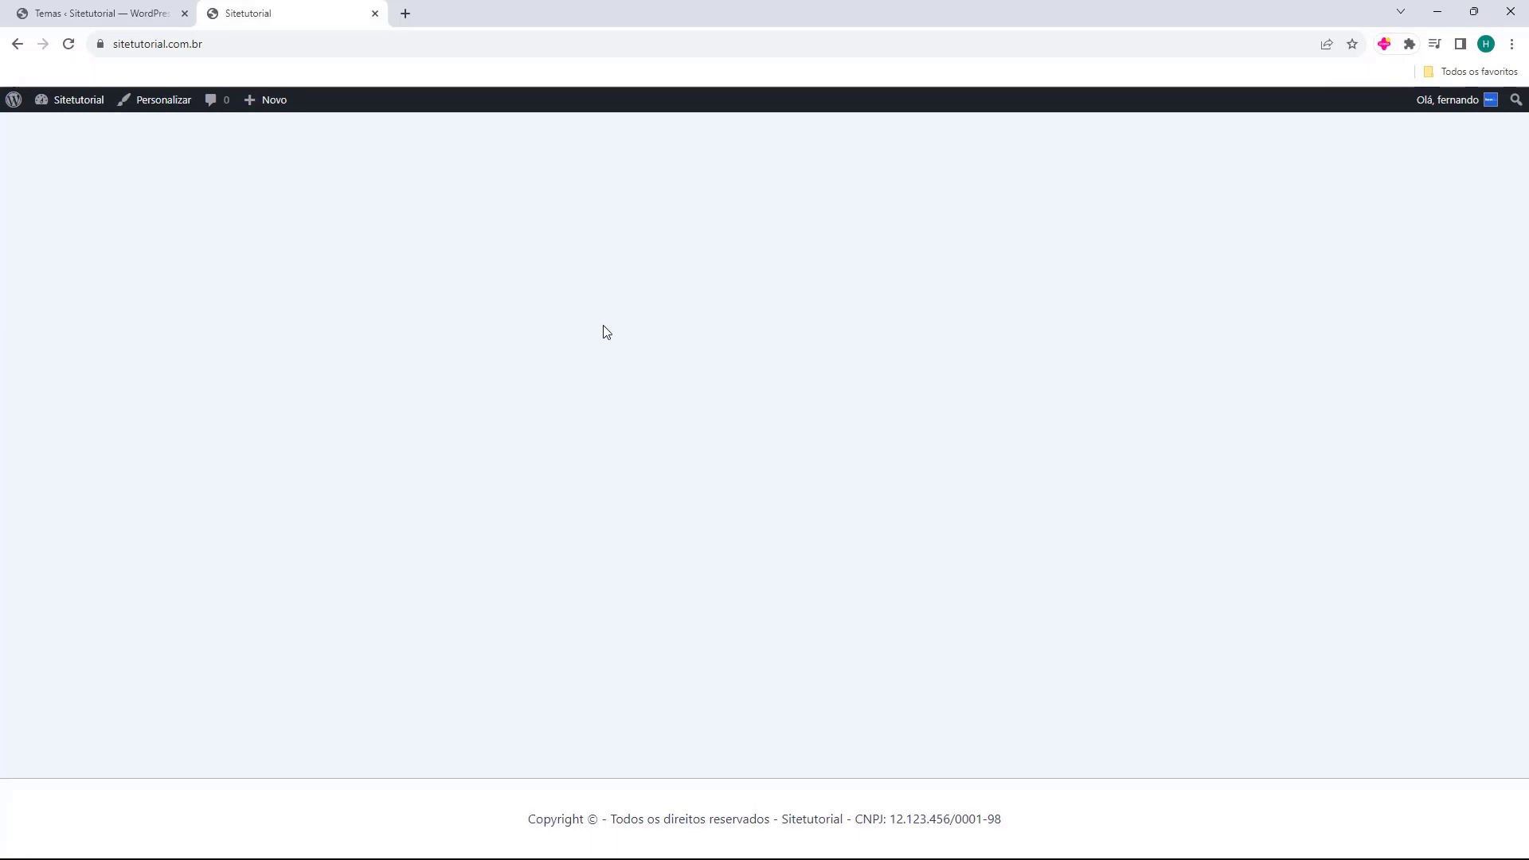
click(128, 14)
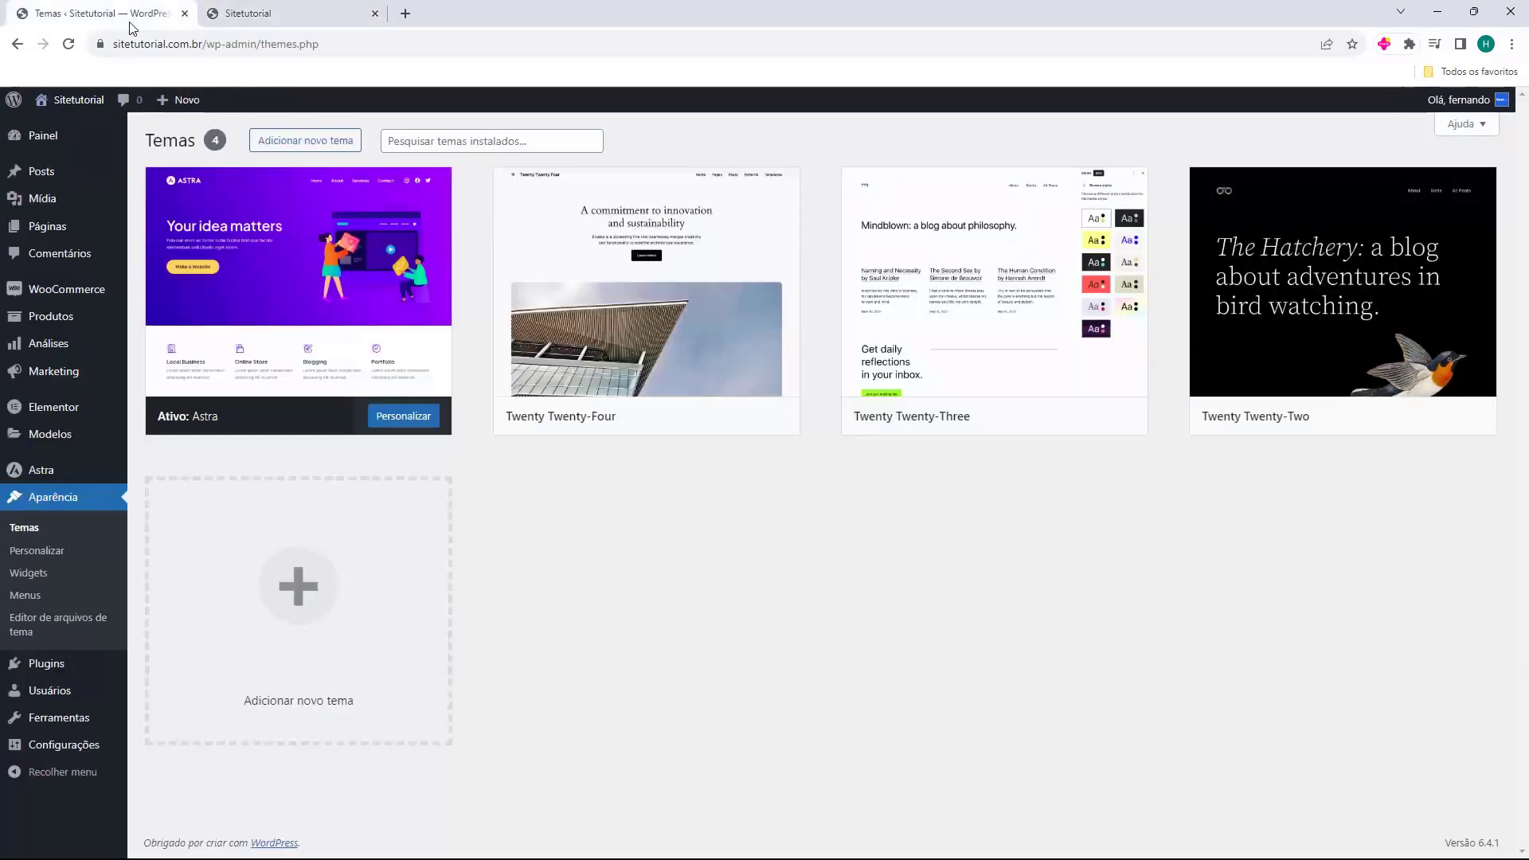
- Close the front-end site tab and open the import panel in Elementor's Modelos salvos
middle_click(266, 15)
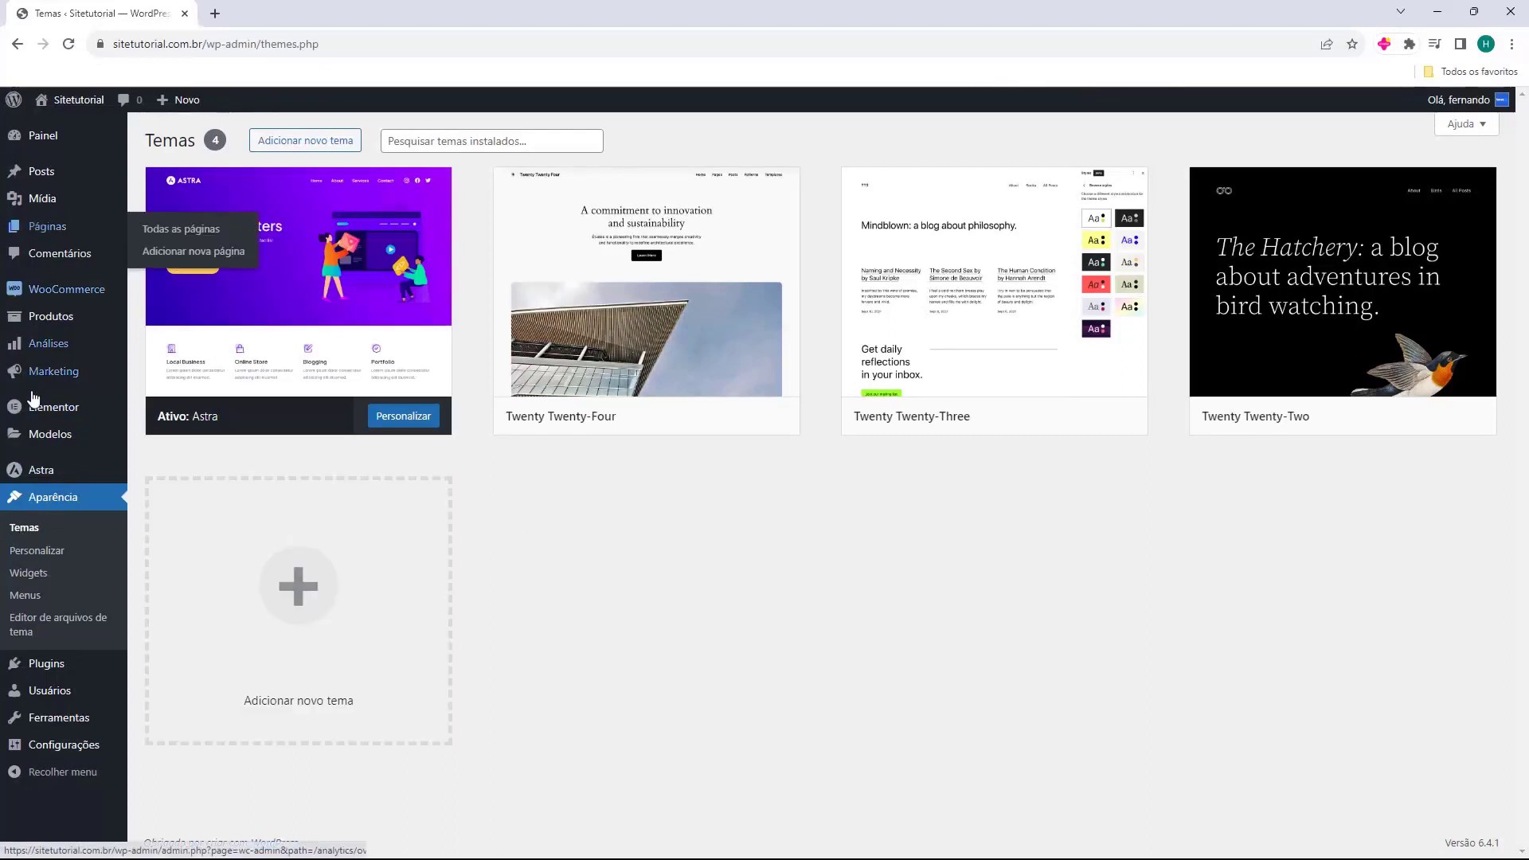
mouse_move(67, 443)
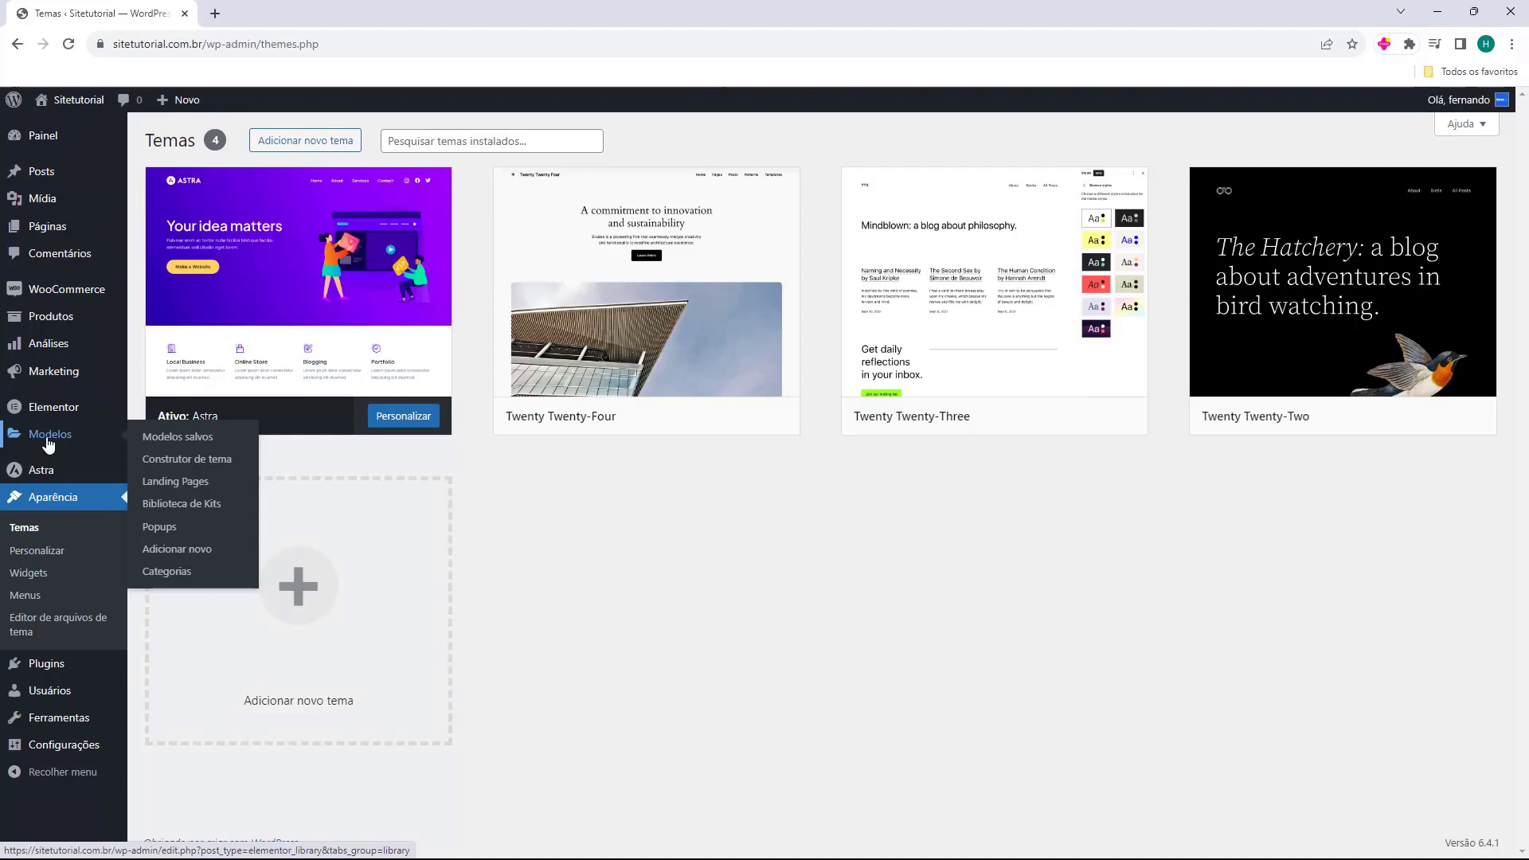
click(48, 444)
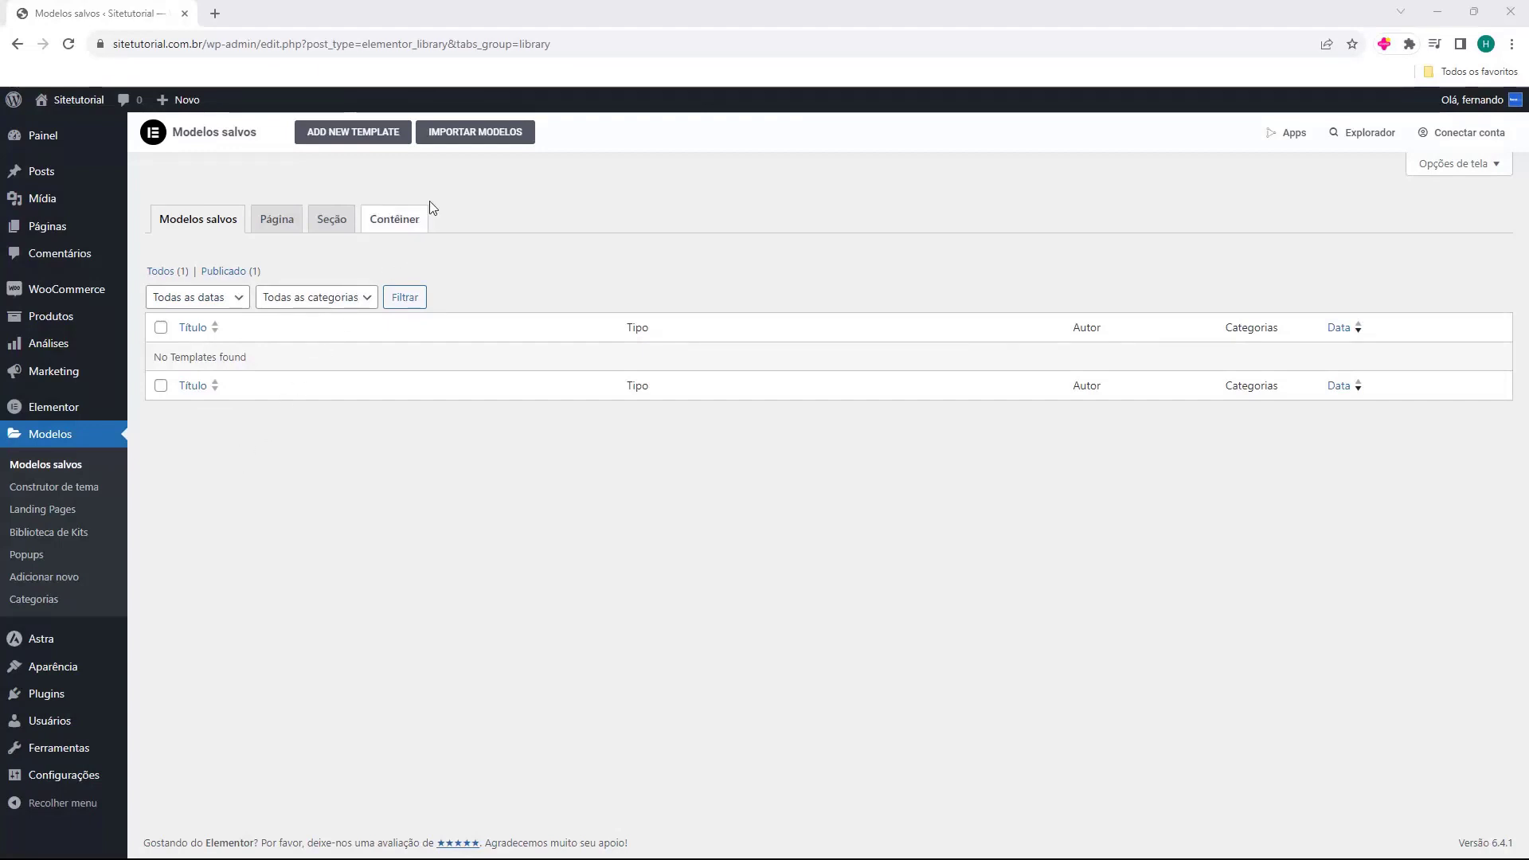
click(476, 142)
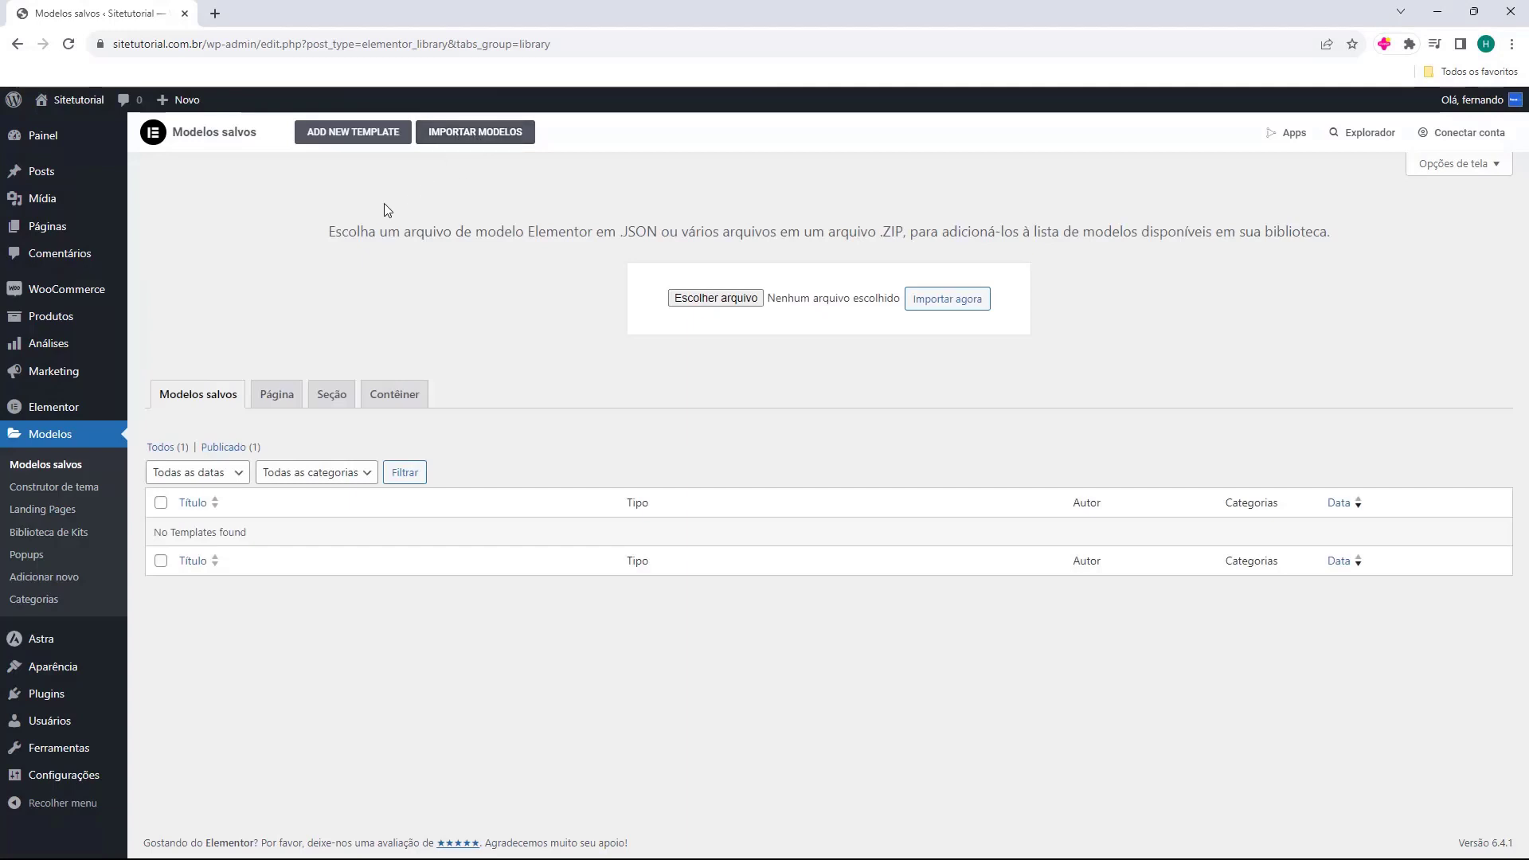
drag(326, 234, 737, 239)
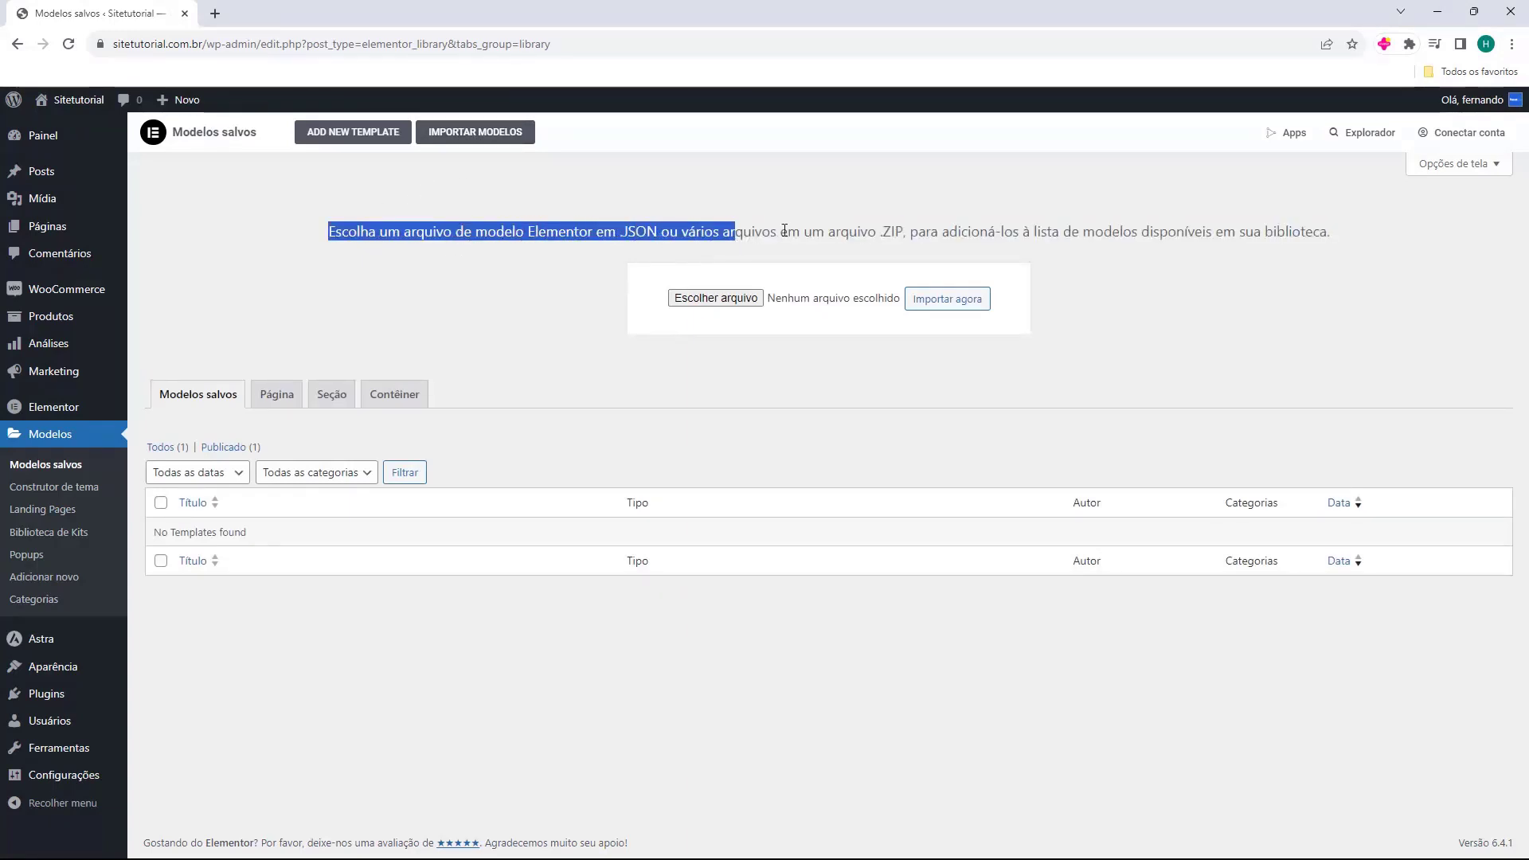
click(787, 231)
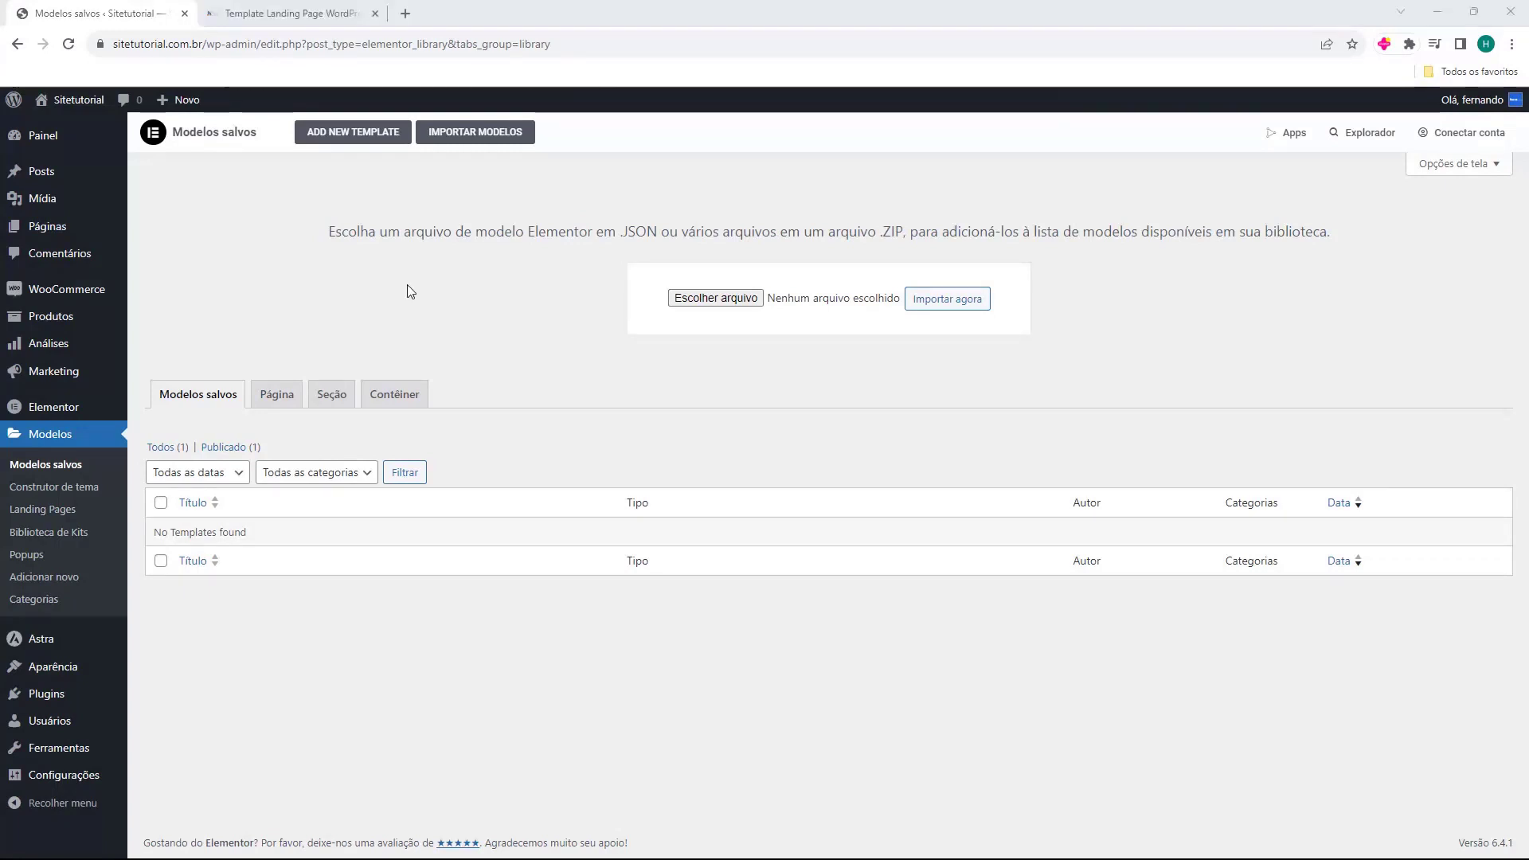
click(306, 13)
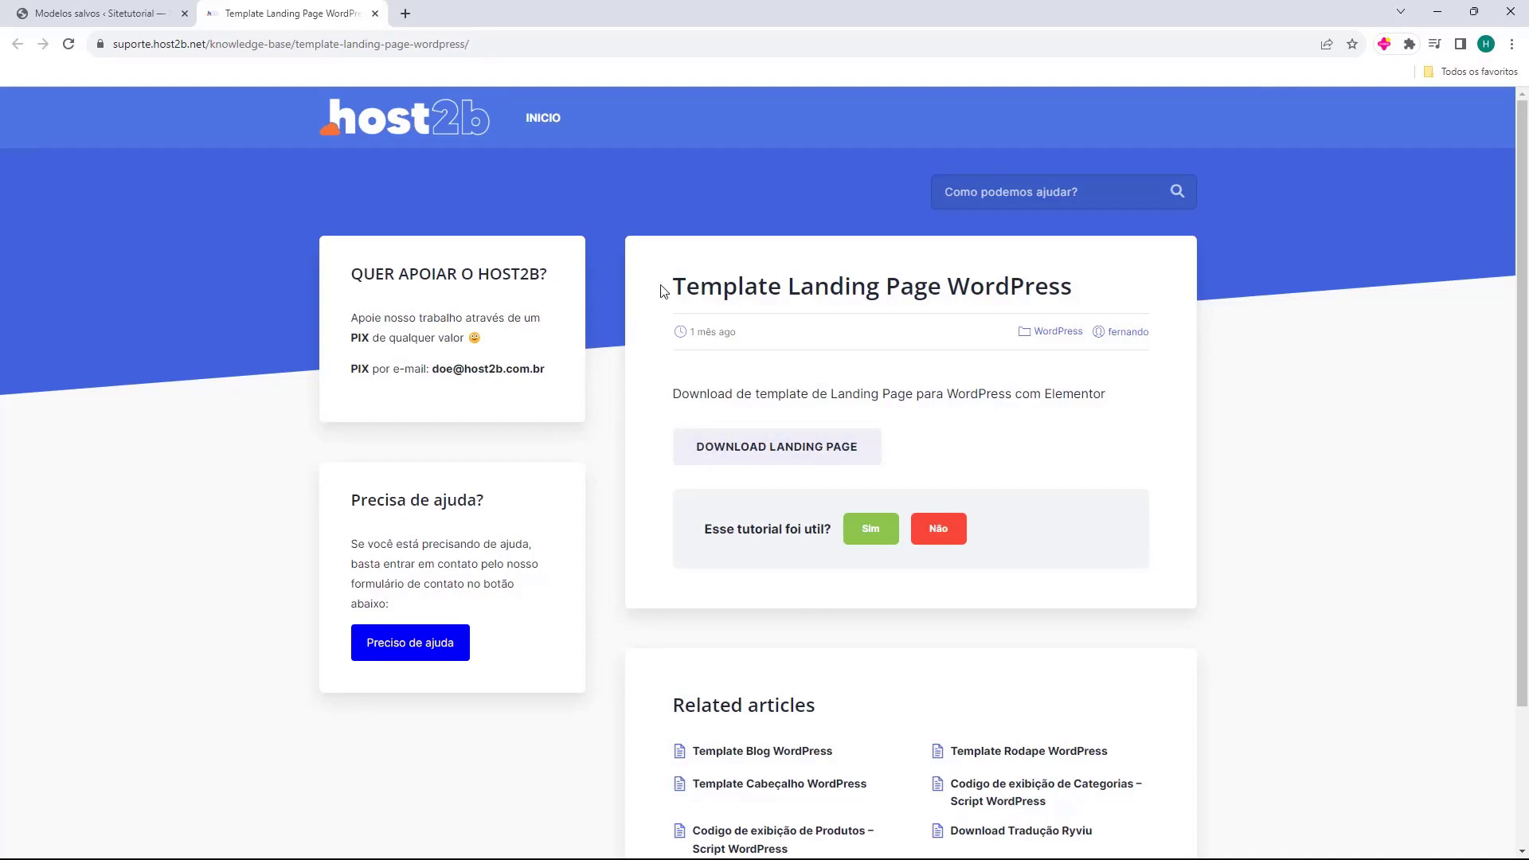
- Download landing-page-wordpress.zip via the host2b article's DOWNLOAD LANDING PAGE button
drag(661, 291, 944, 292)
click(978, 293)
drag(678, 288, 732, 287)
click(732, 284)
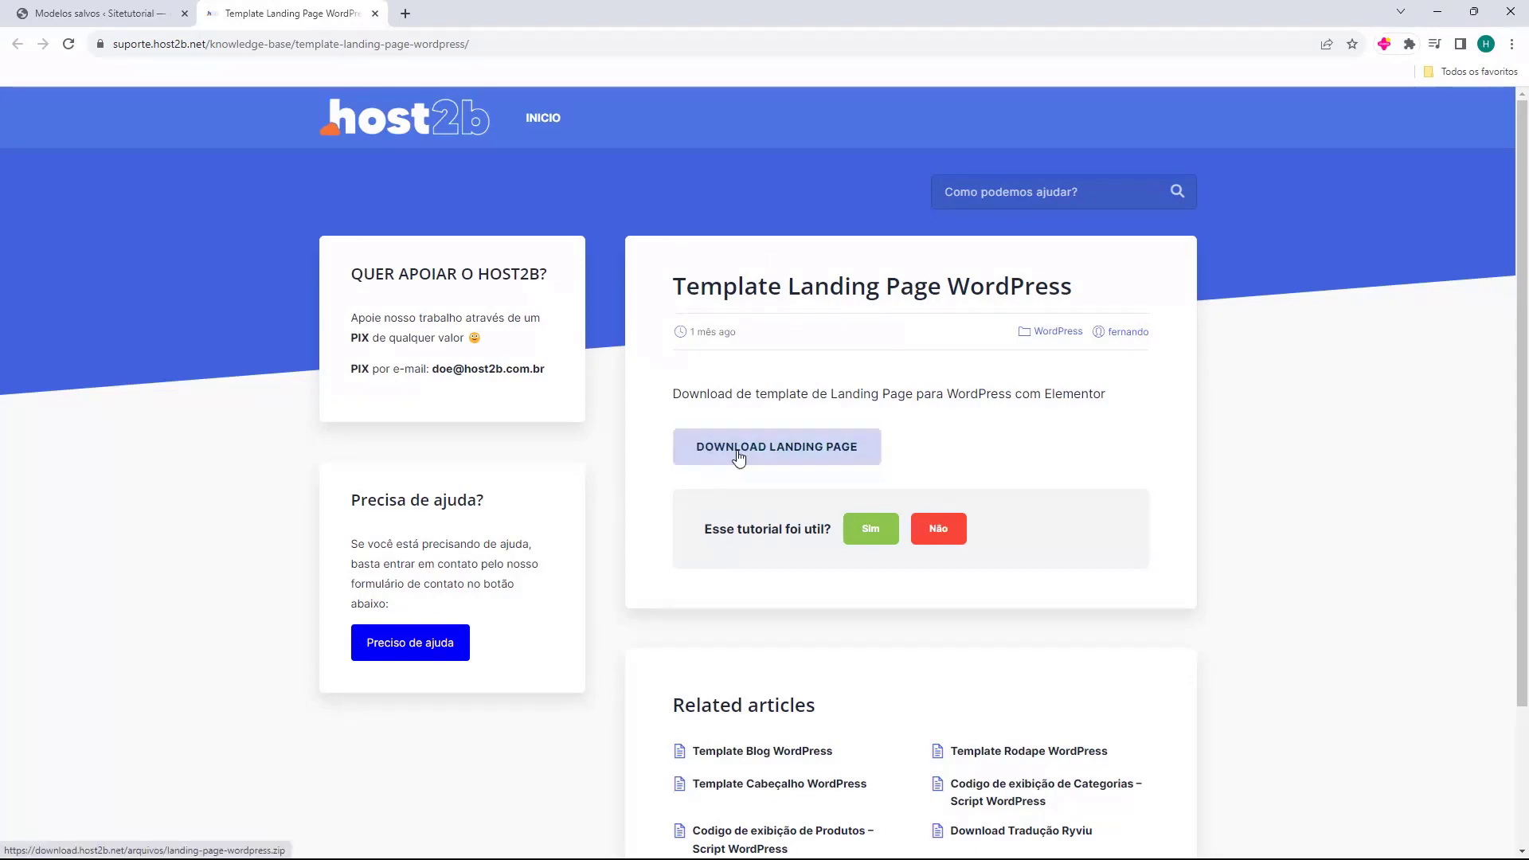
click(781, 456)
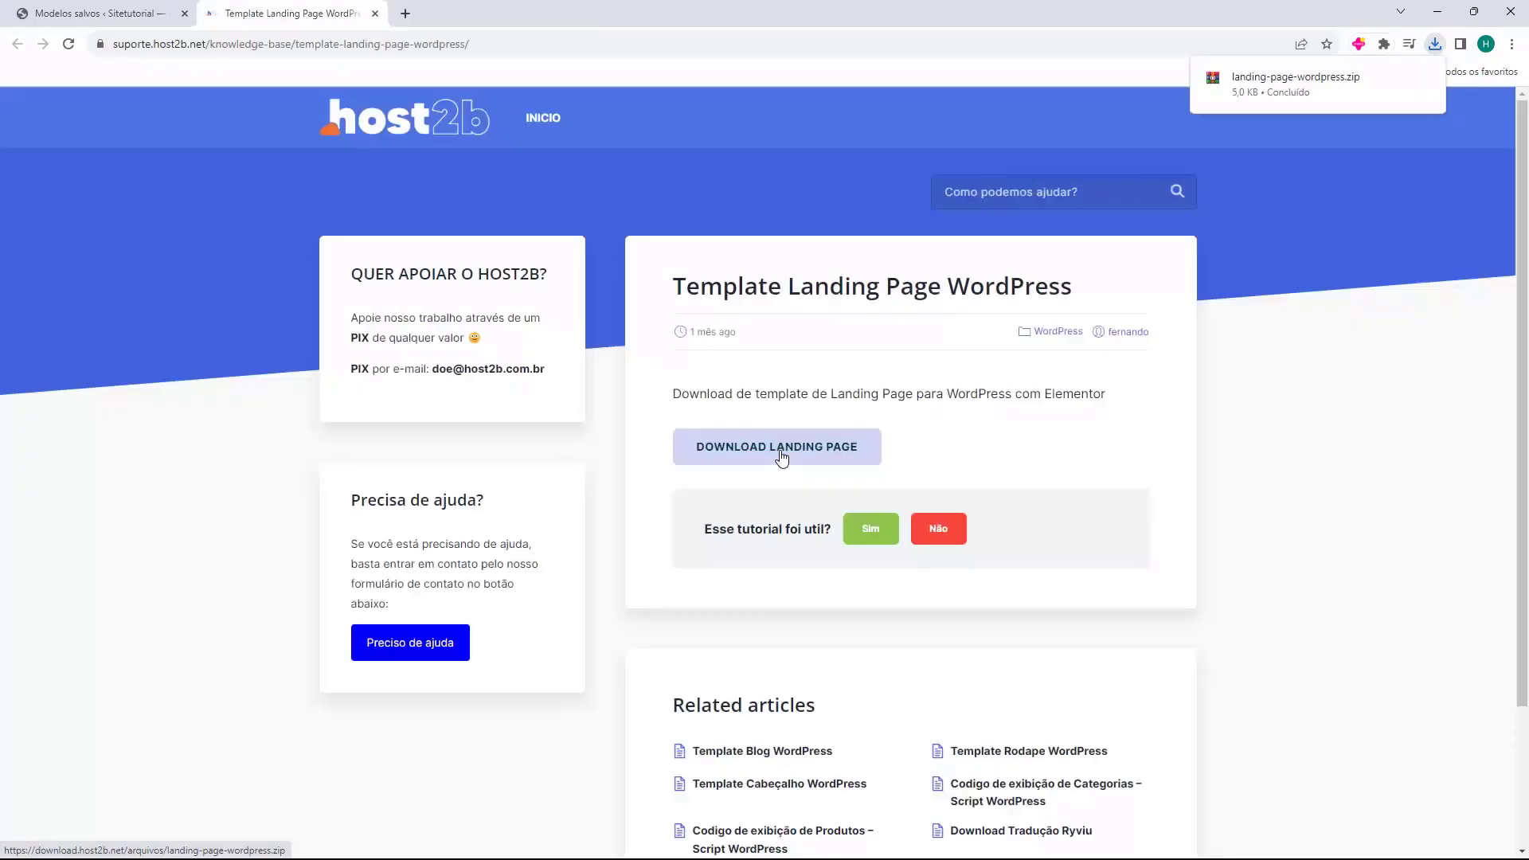
mouse_move(1278, 92)
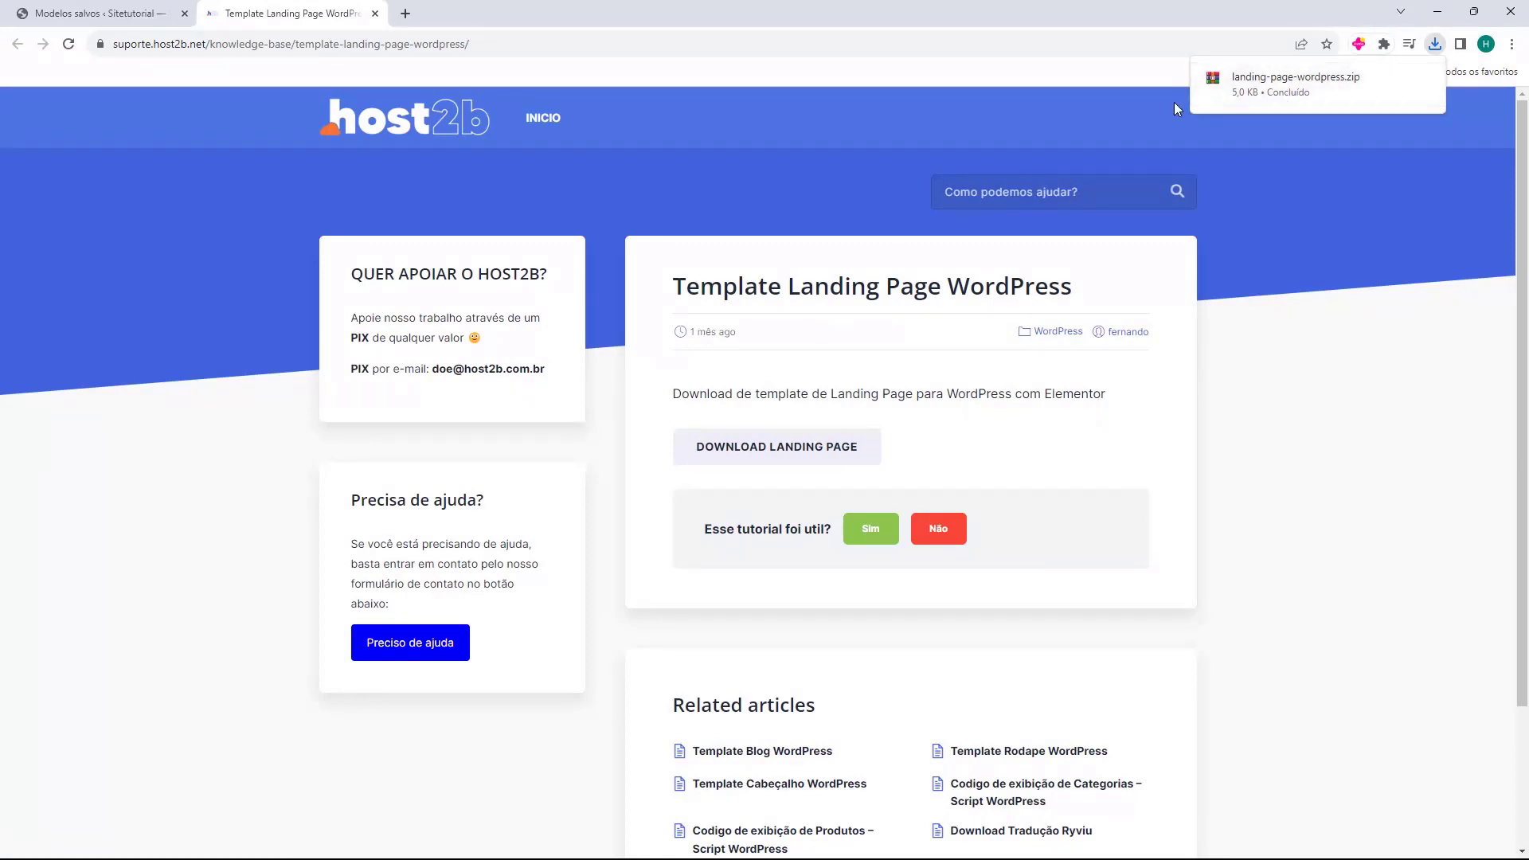
click(120, 13)
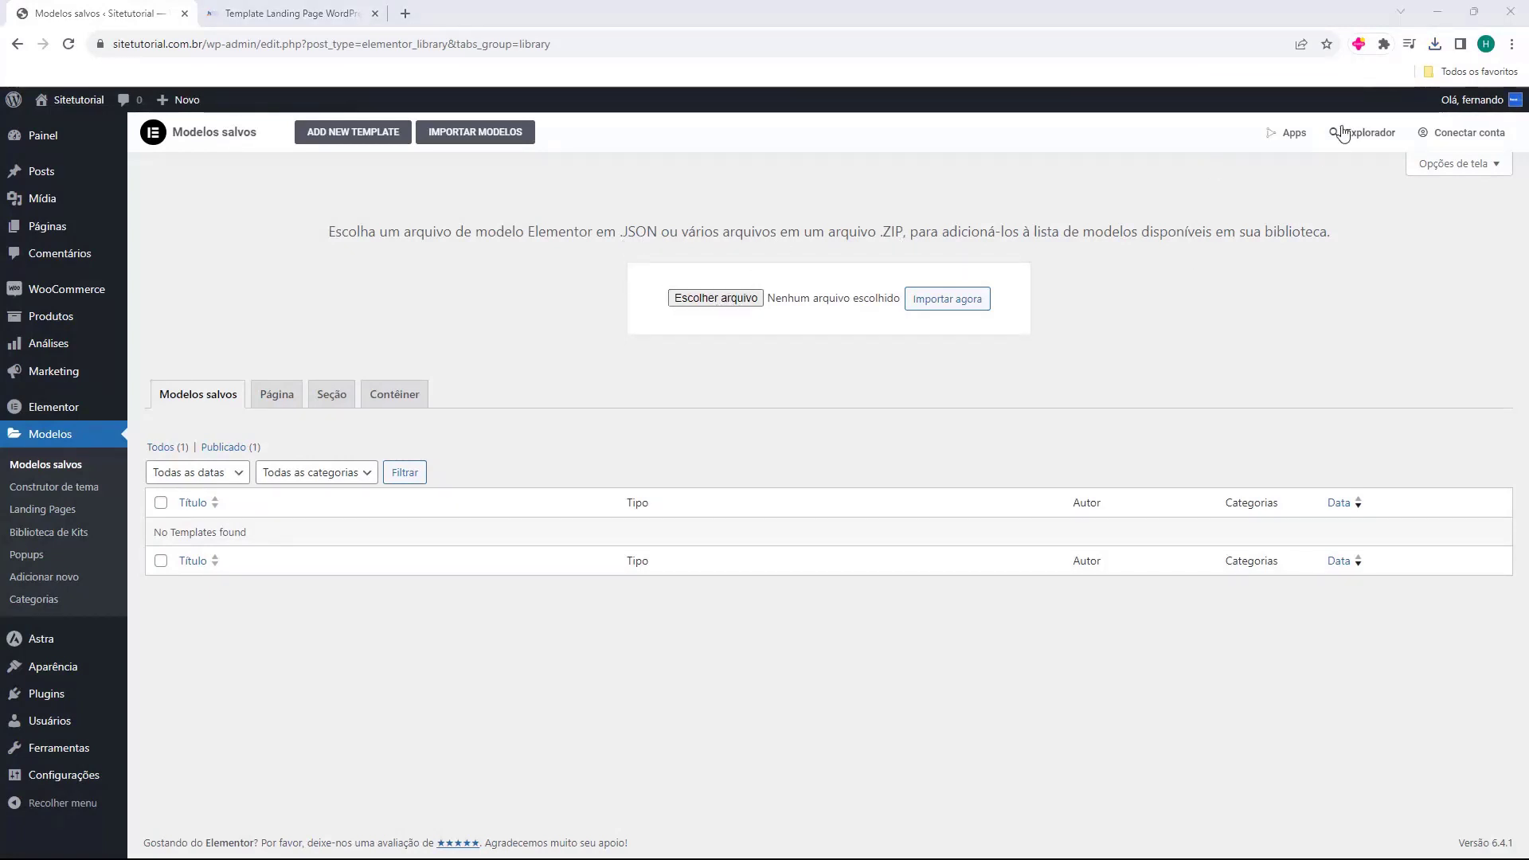
- Import landing-page-wordpress.zip into Elementor, enabling unfiltered uploads, so Landing Page is listed
click(1443, 51)
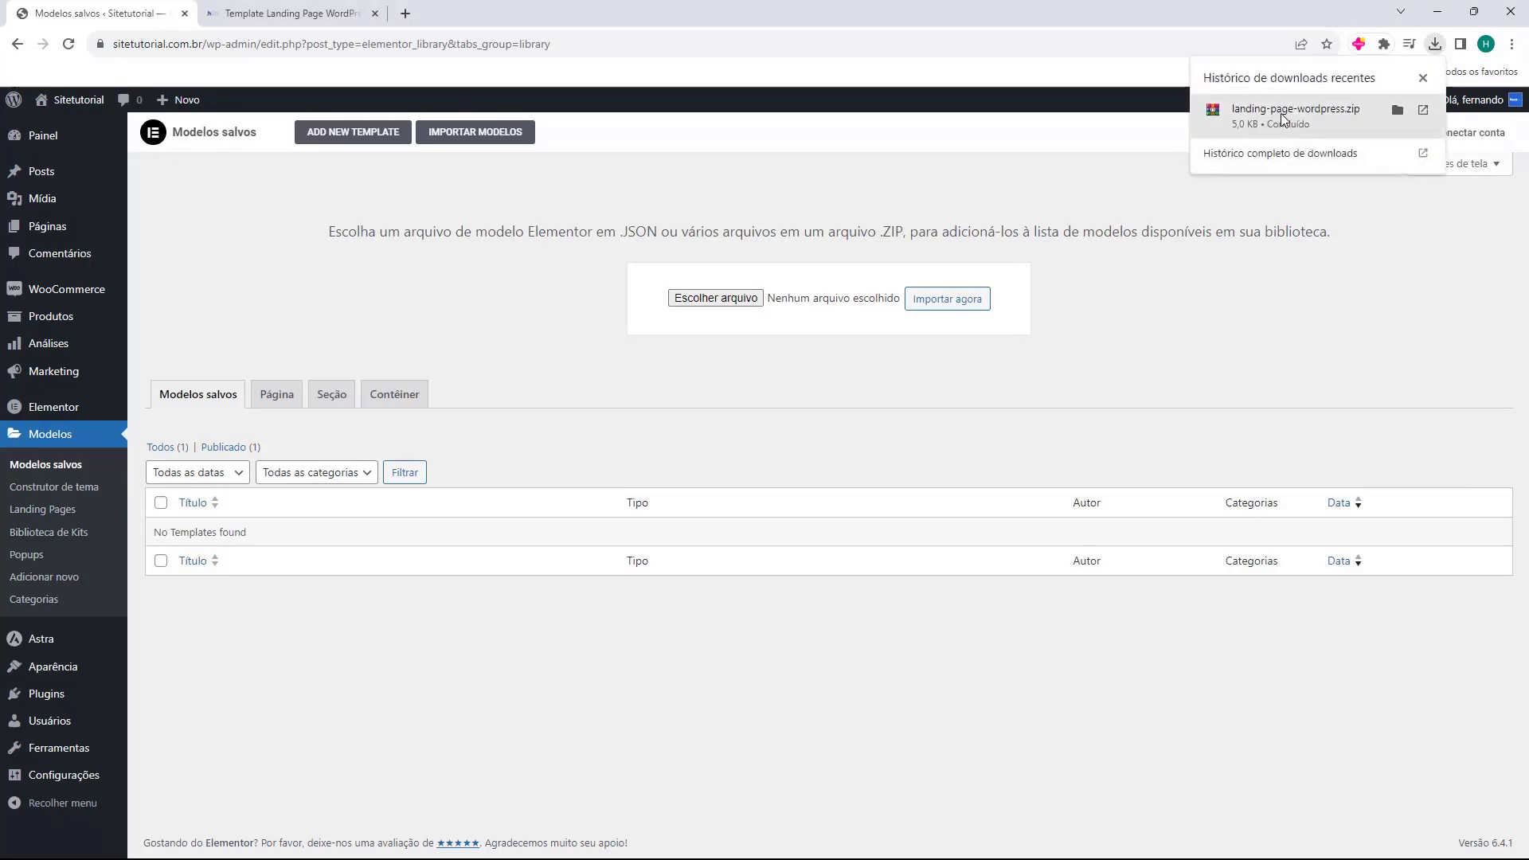
drag(1282, 118, 714, 300)
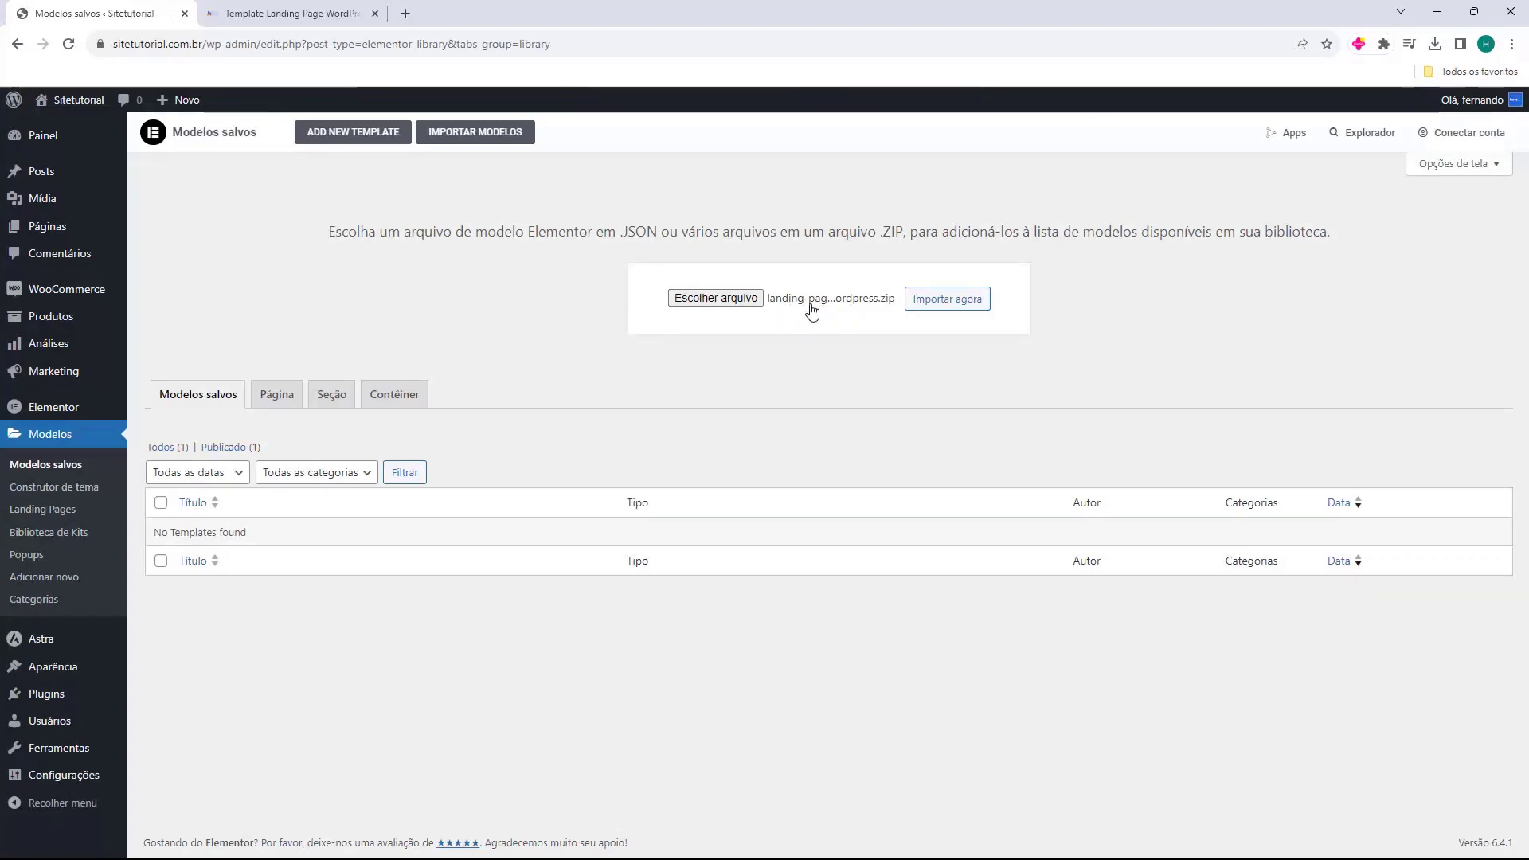
click(942, 300)
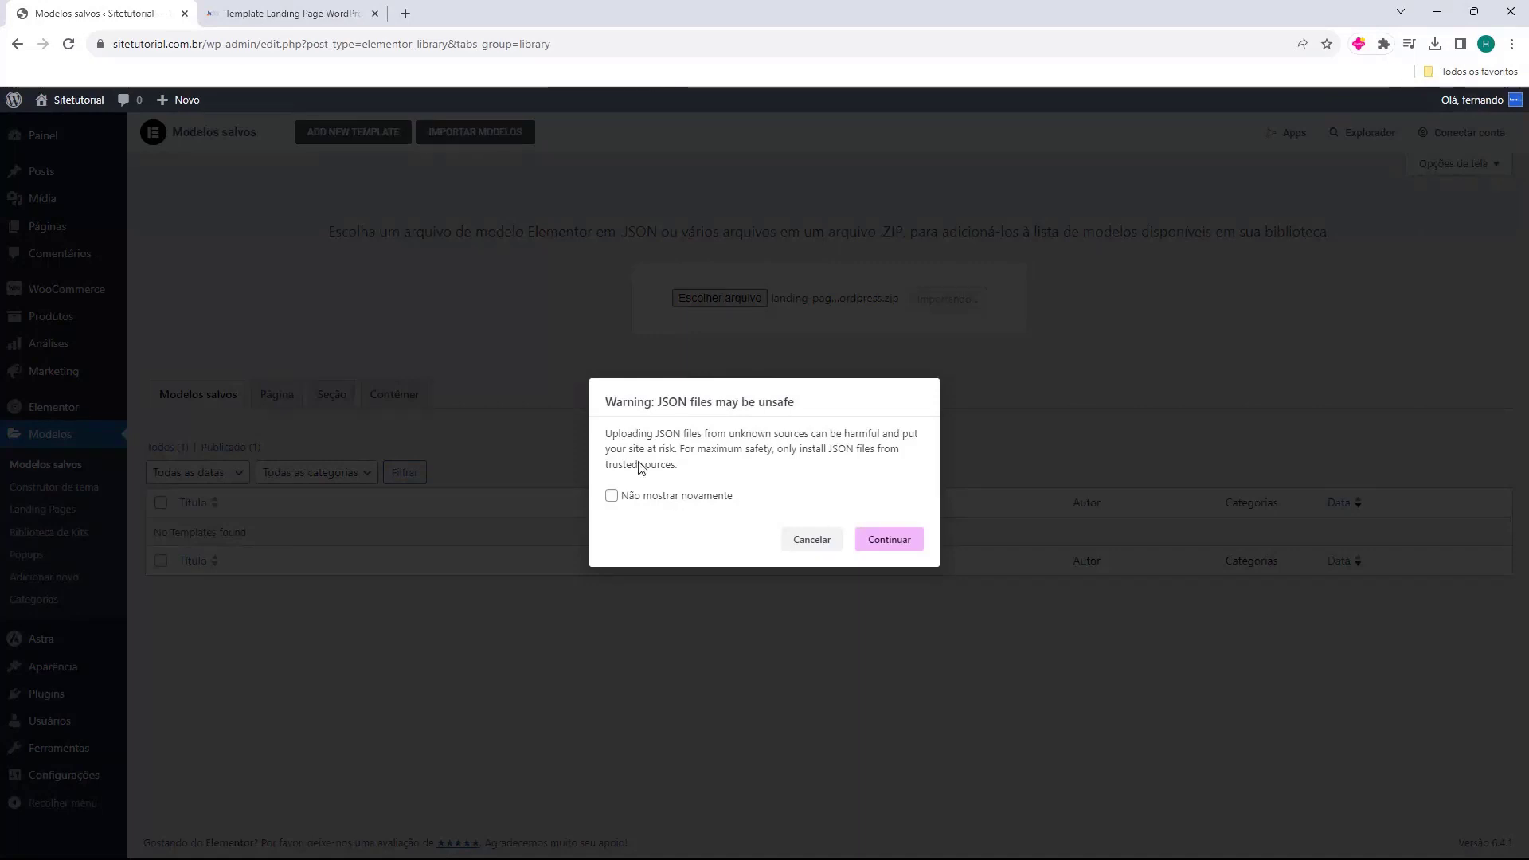
click(889, 550)
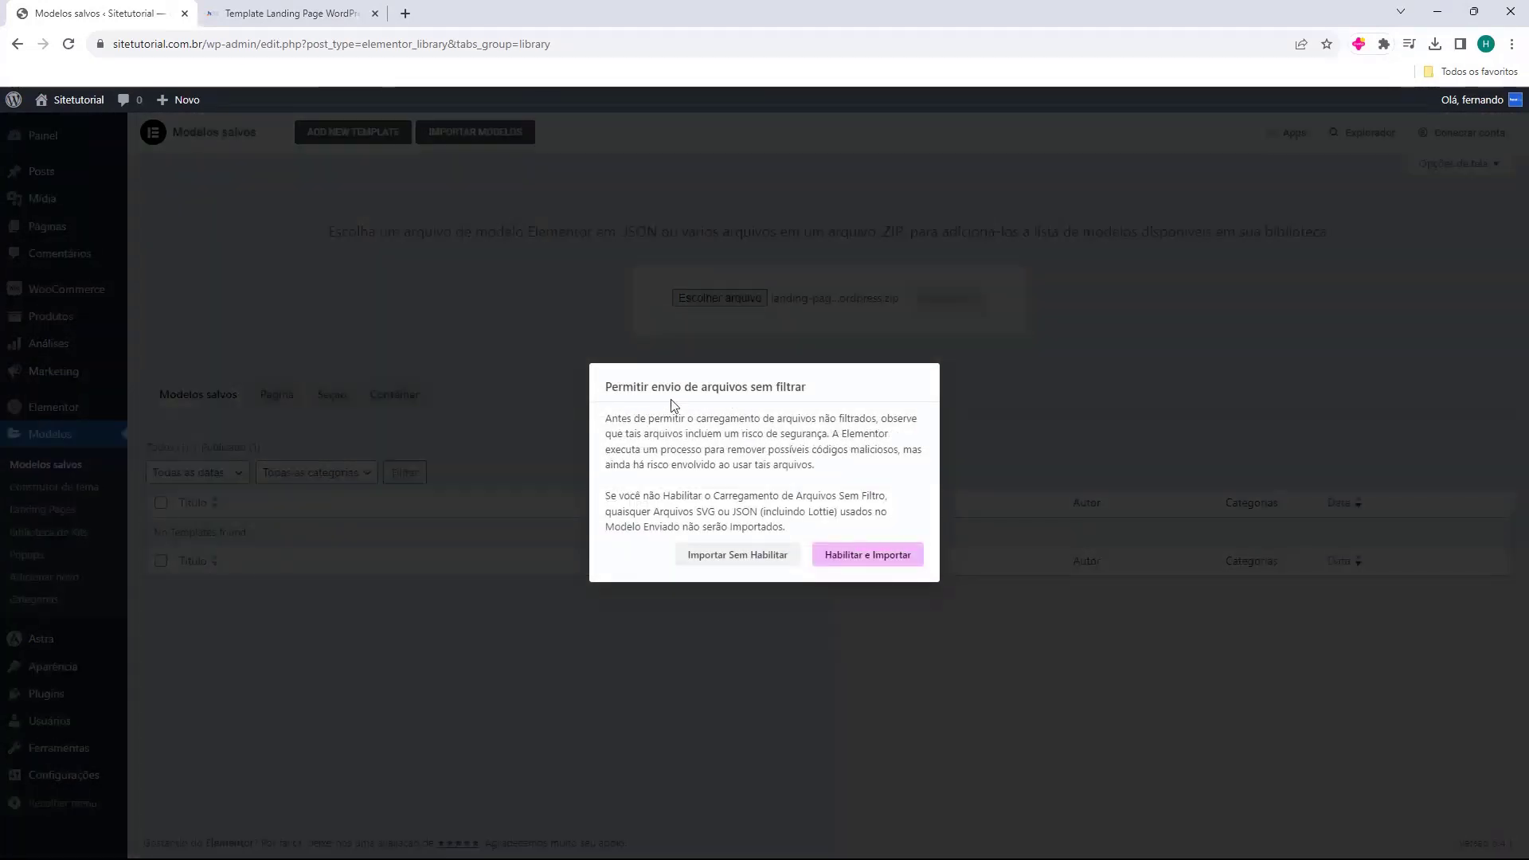
click(858, 568)
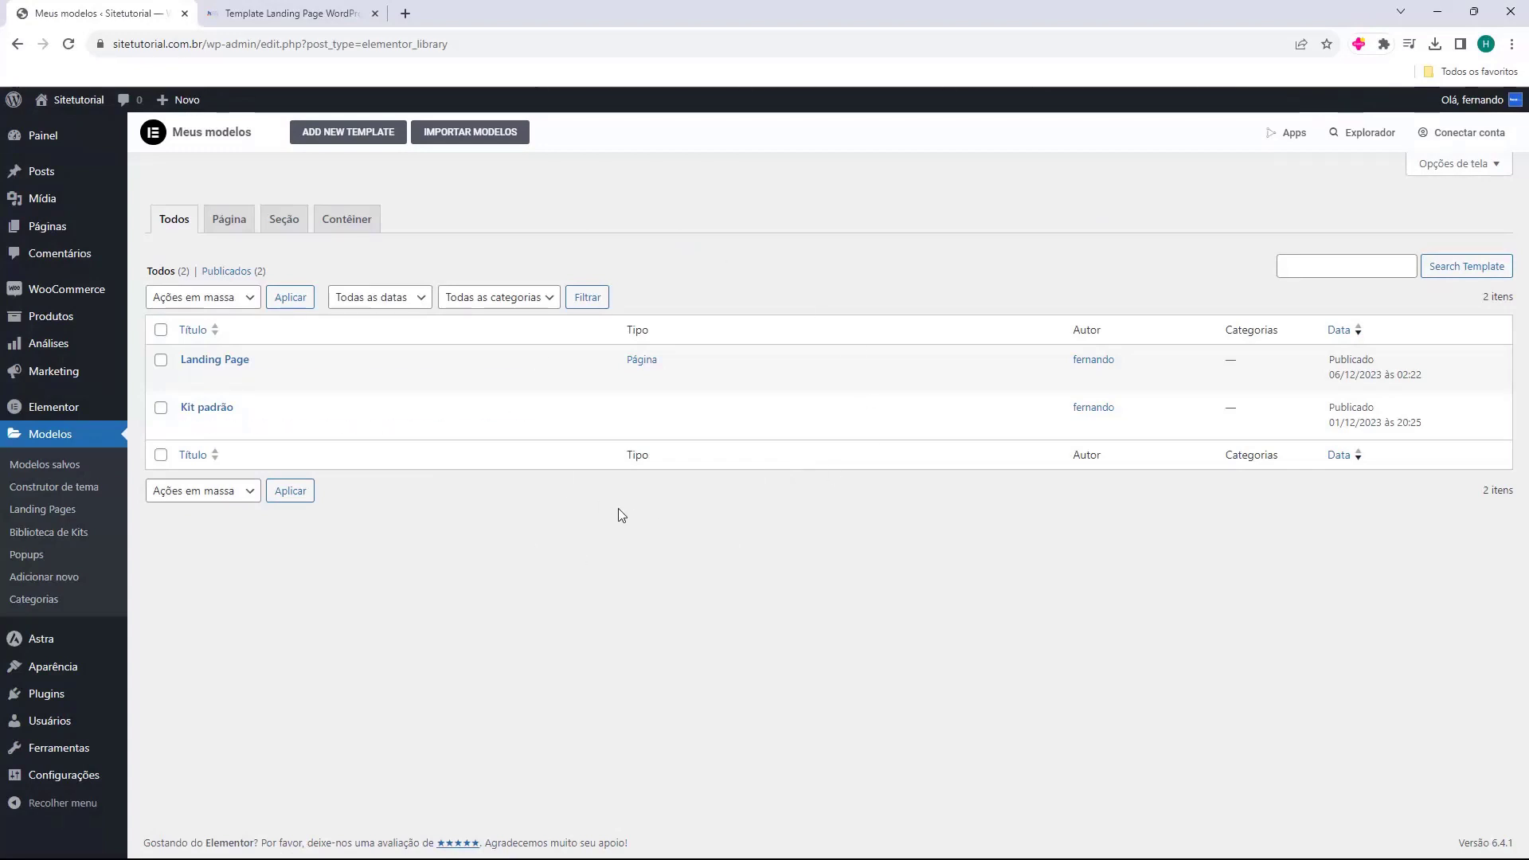
drag(180, 365, 284, 363)
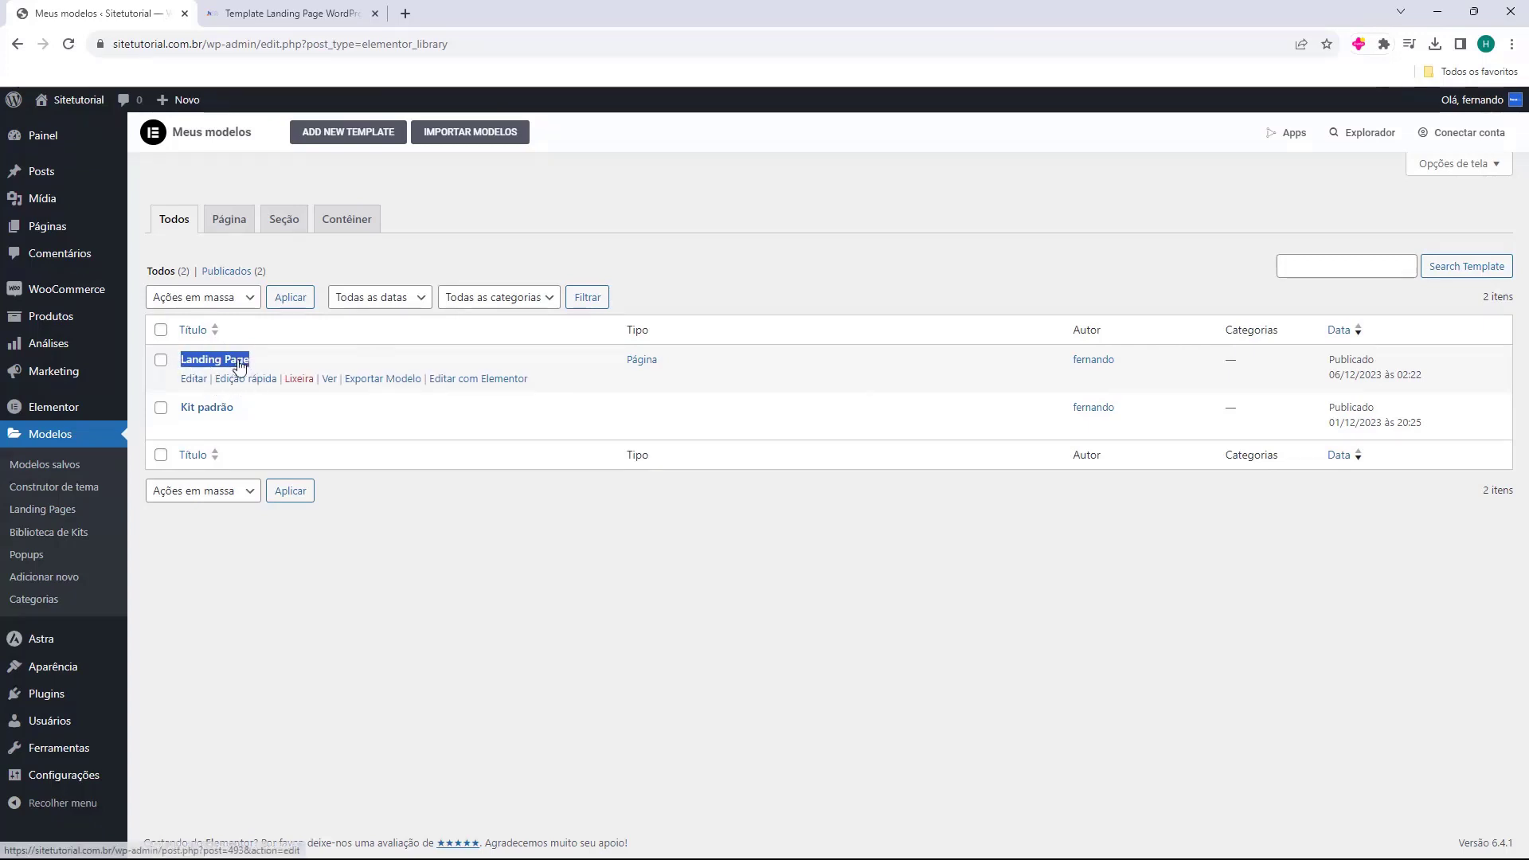
click(295, 360)
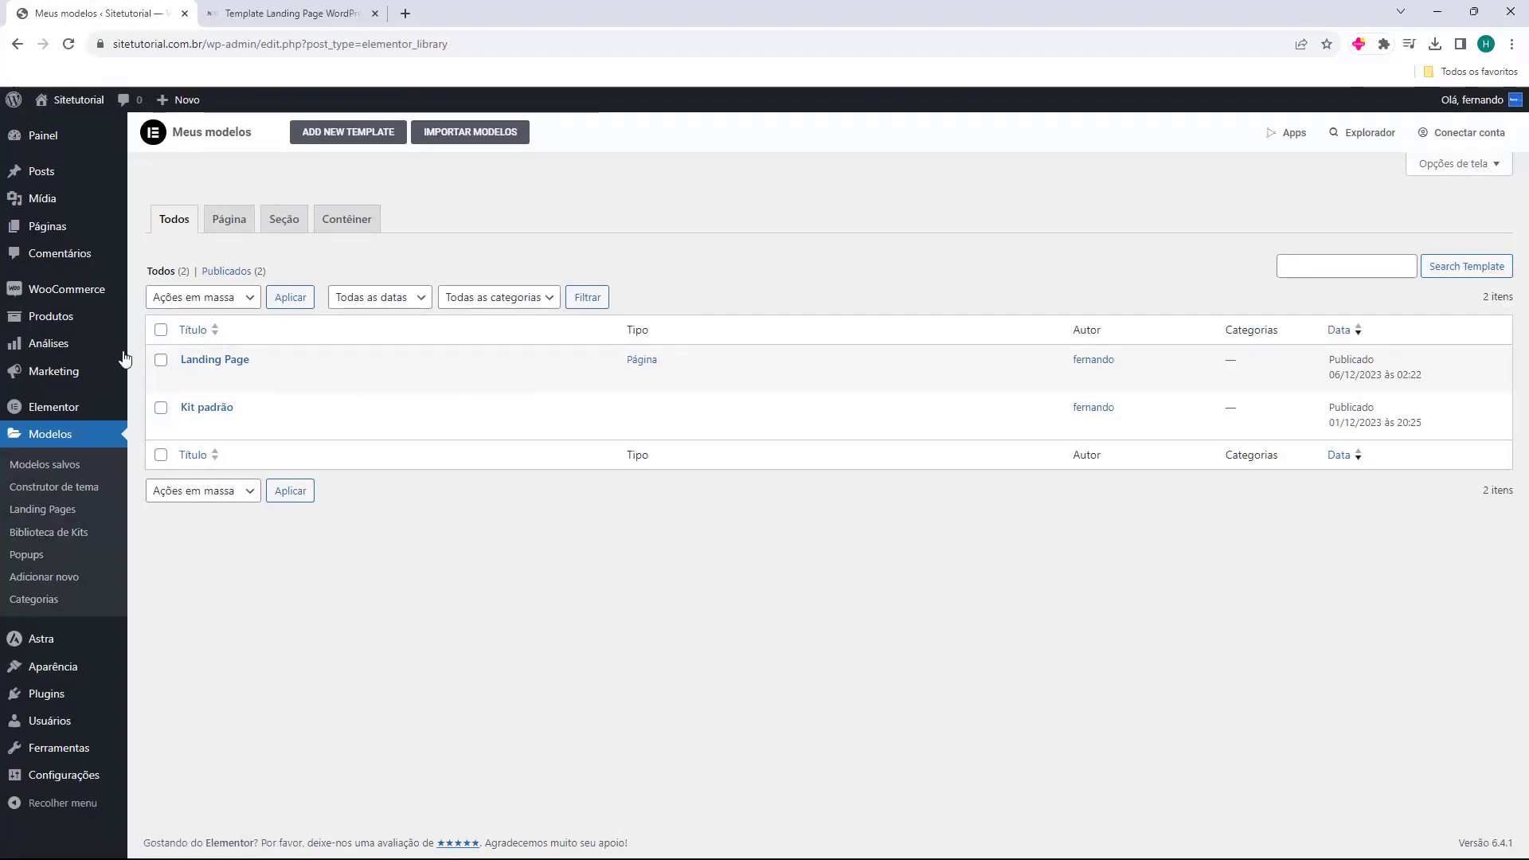
- Add a new page under Páginas and give it the title 'Inicio'
mouse_move(47, 239)
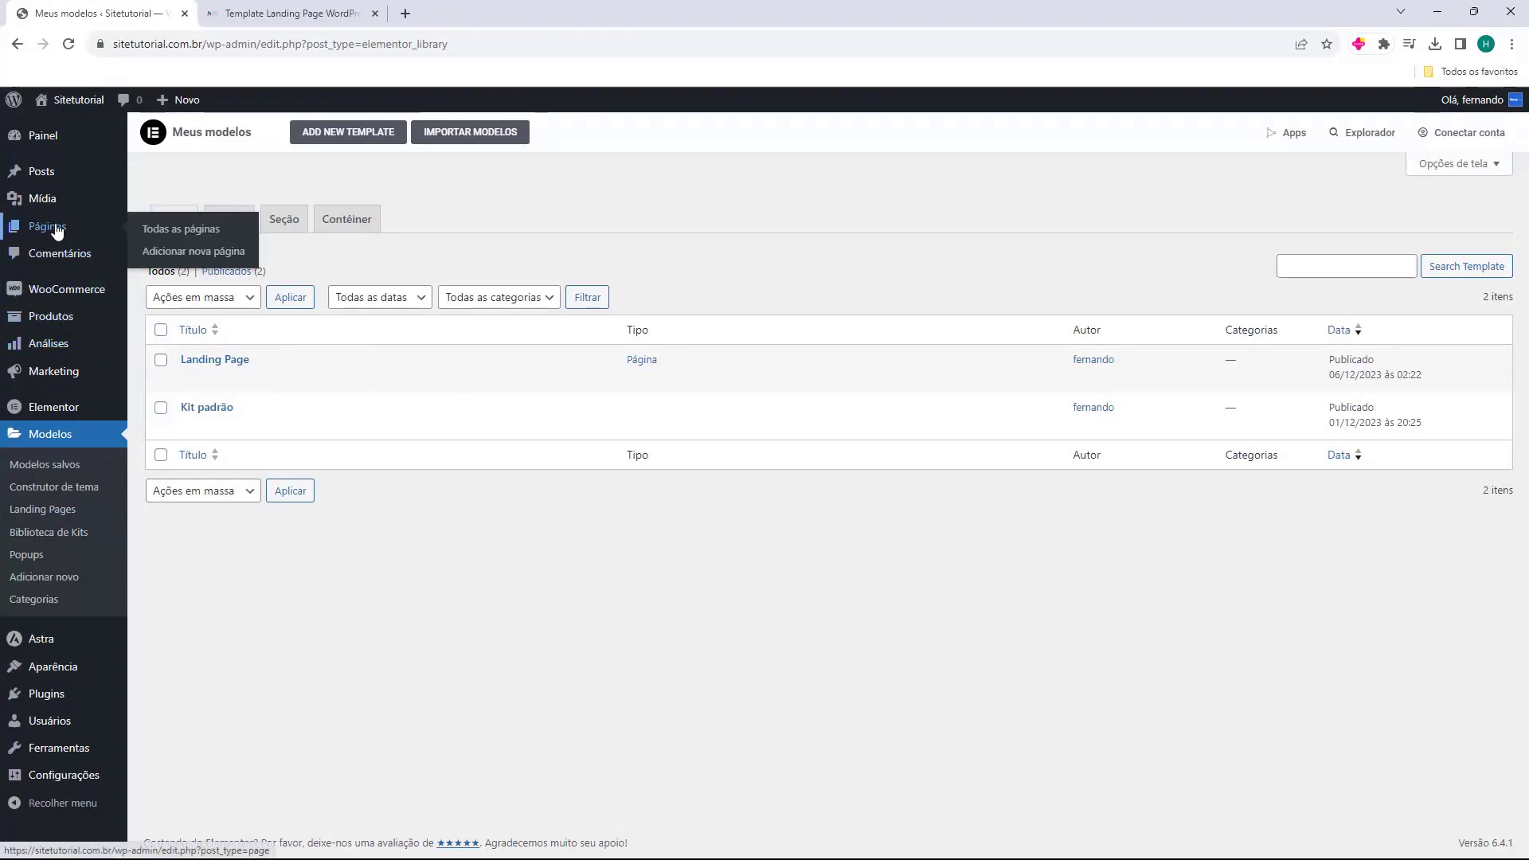
click(45, 229)
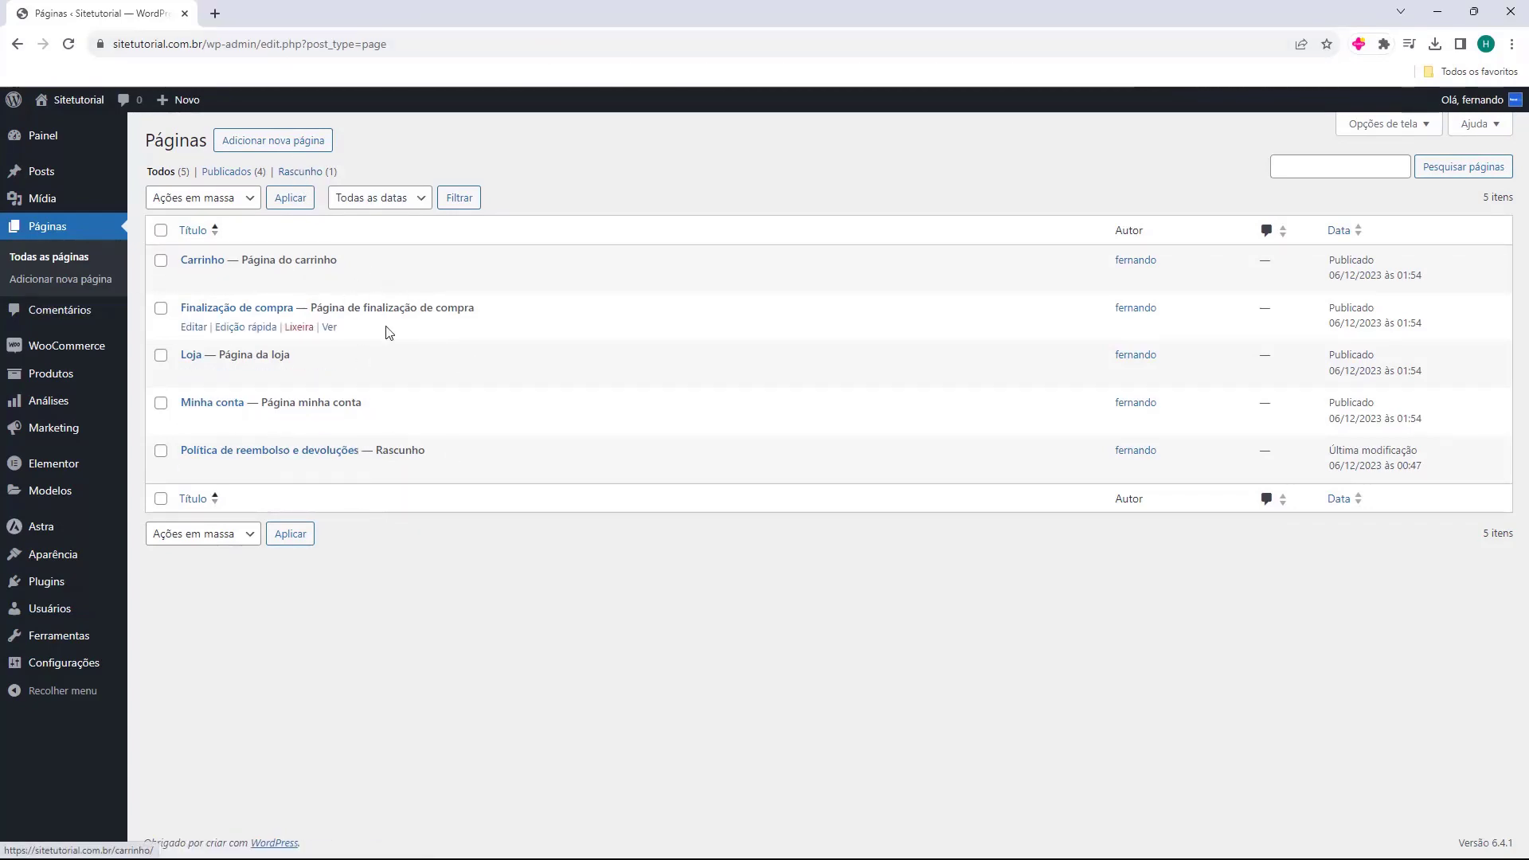
click(271, 145)
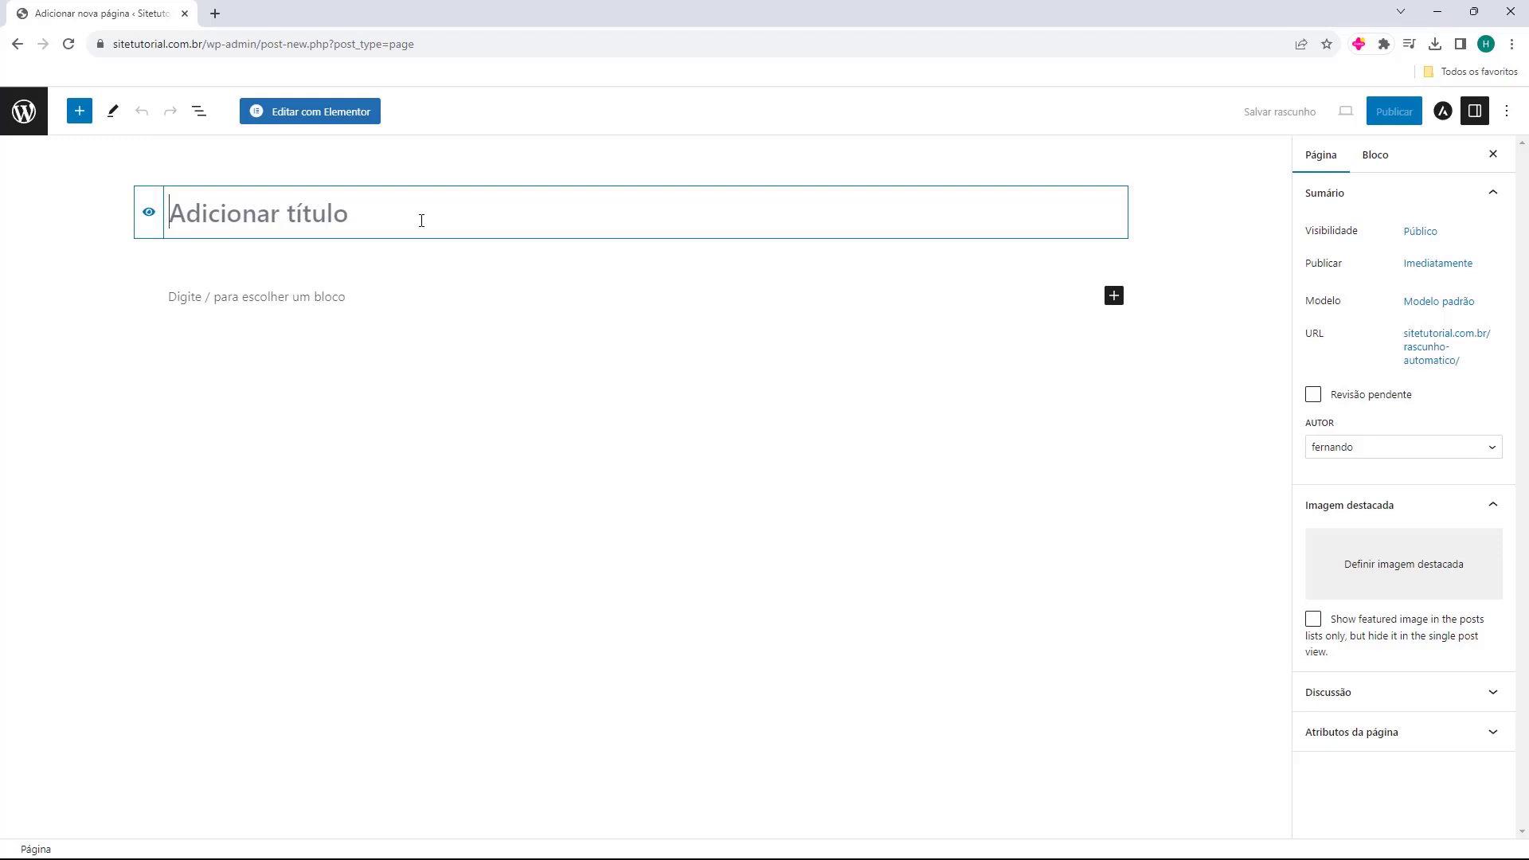
text(Inicio)
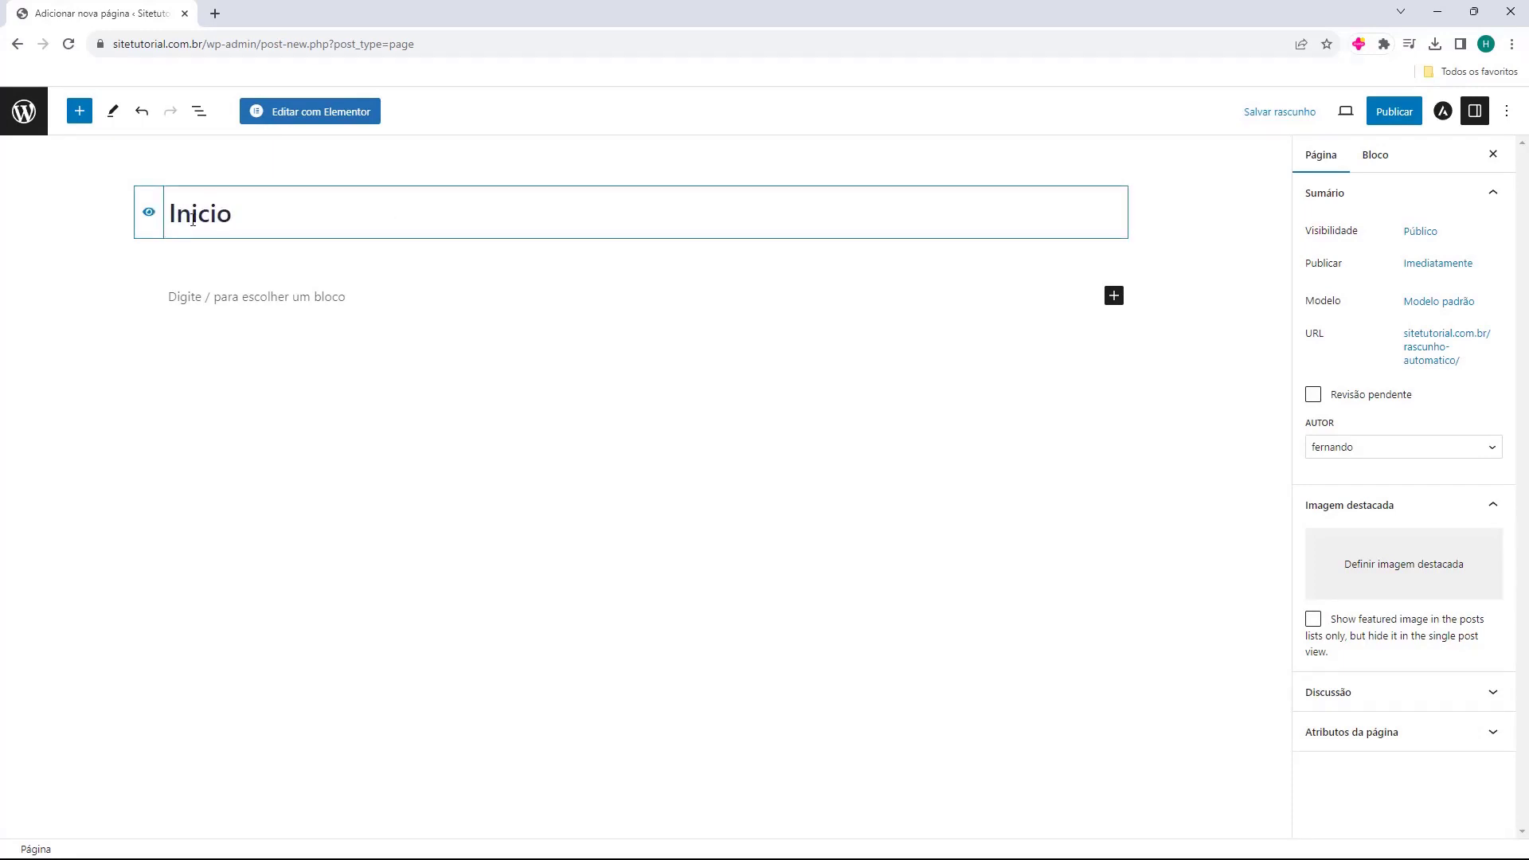
key(ctrl+a)
key(BackSpace)
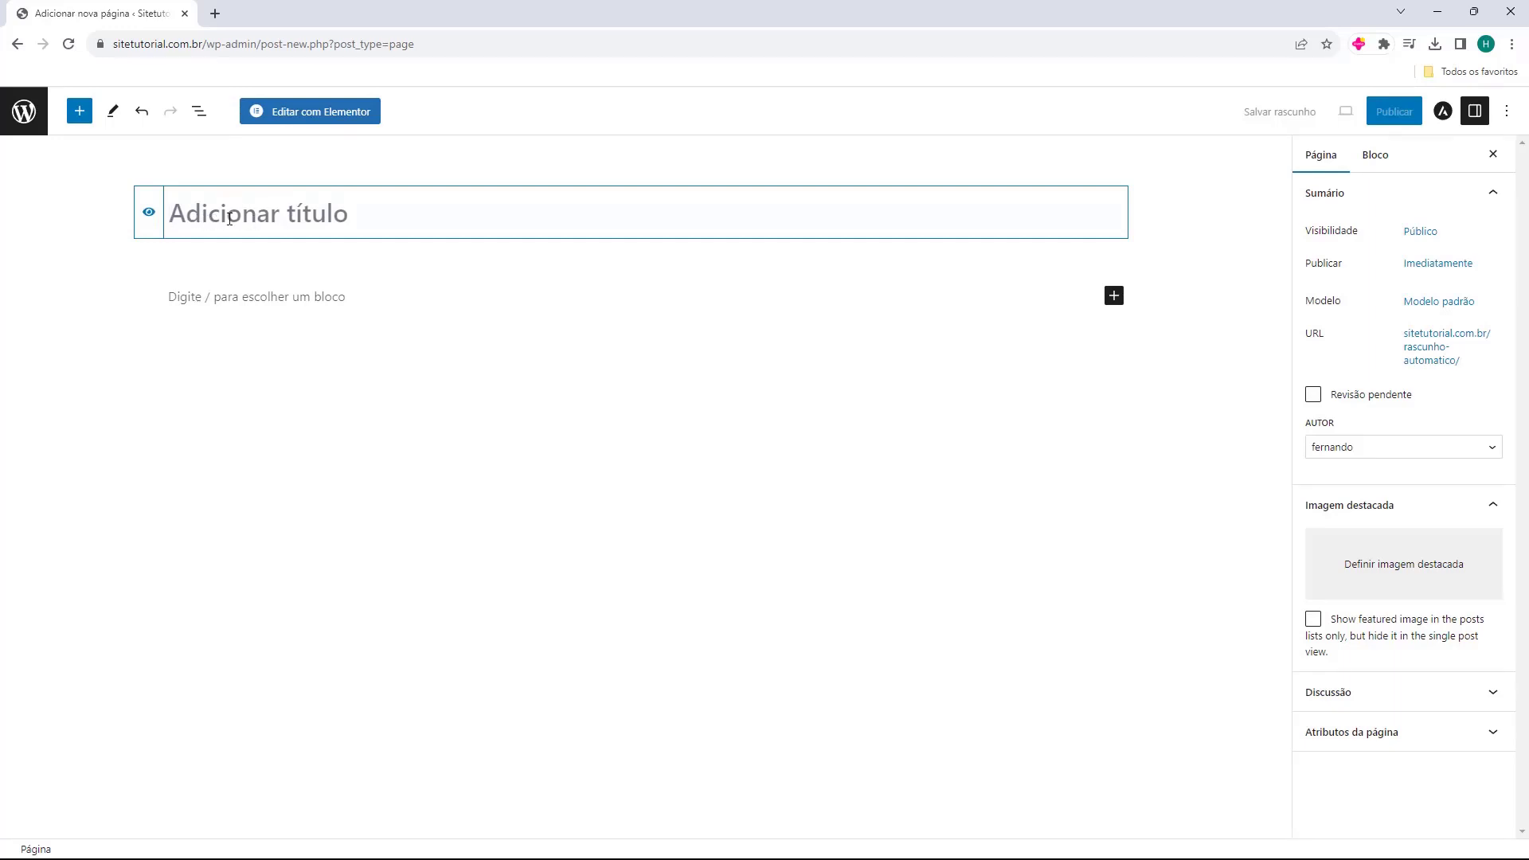
key(ctrl+z)
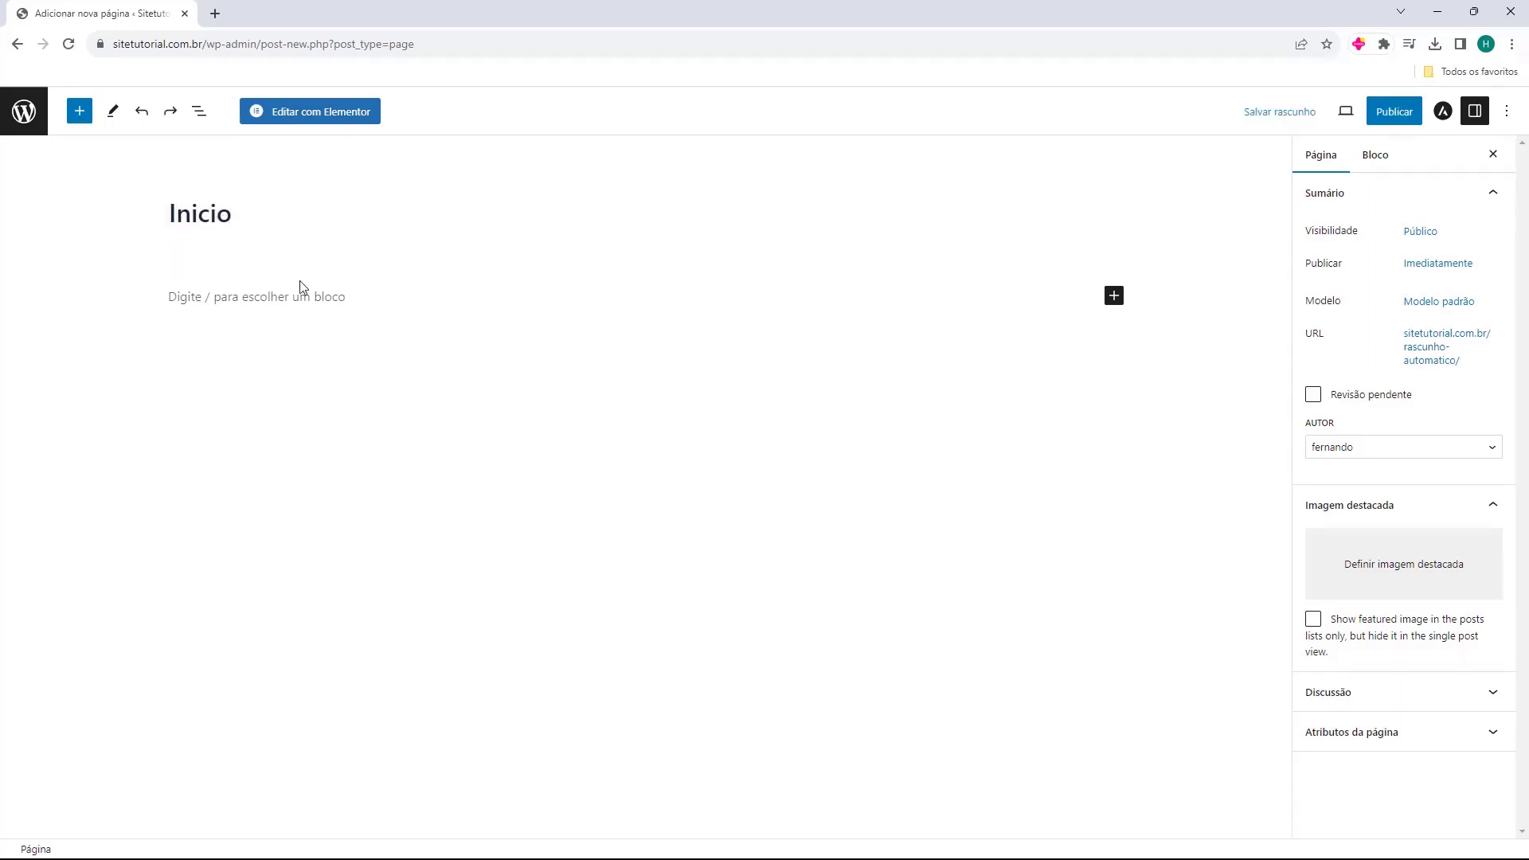
- Open Inicio in Elementor and insert the Landing Page template from Meus modelos
click(317, 120)
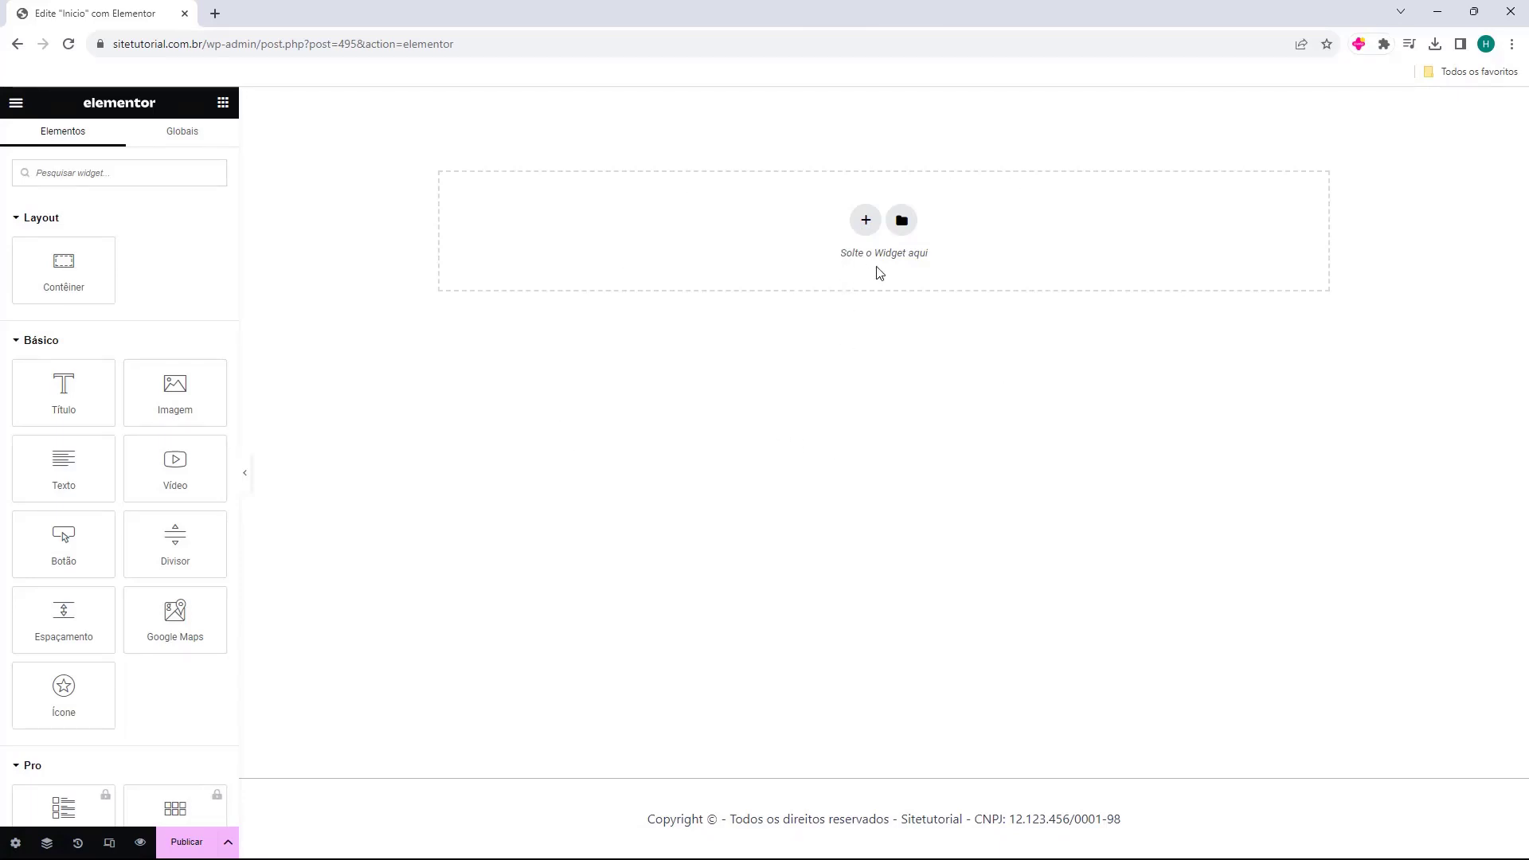
click(903, 222)
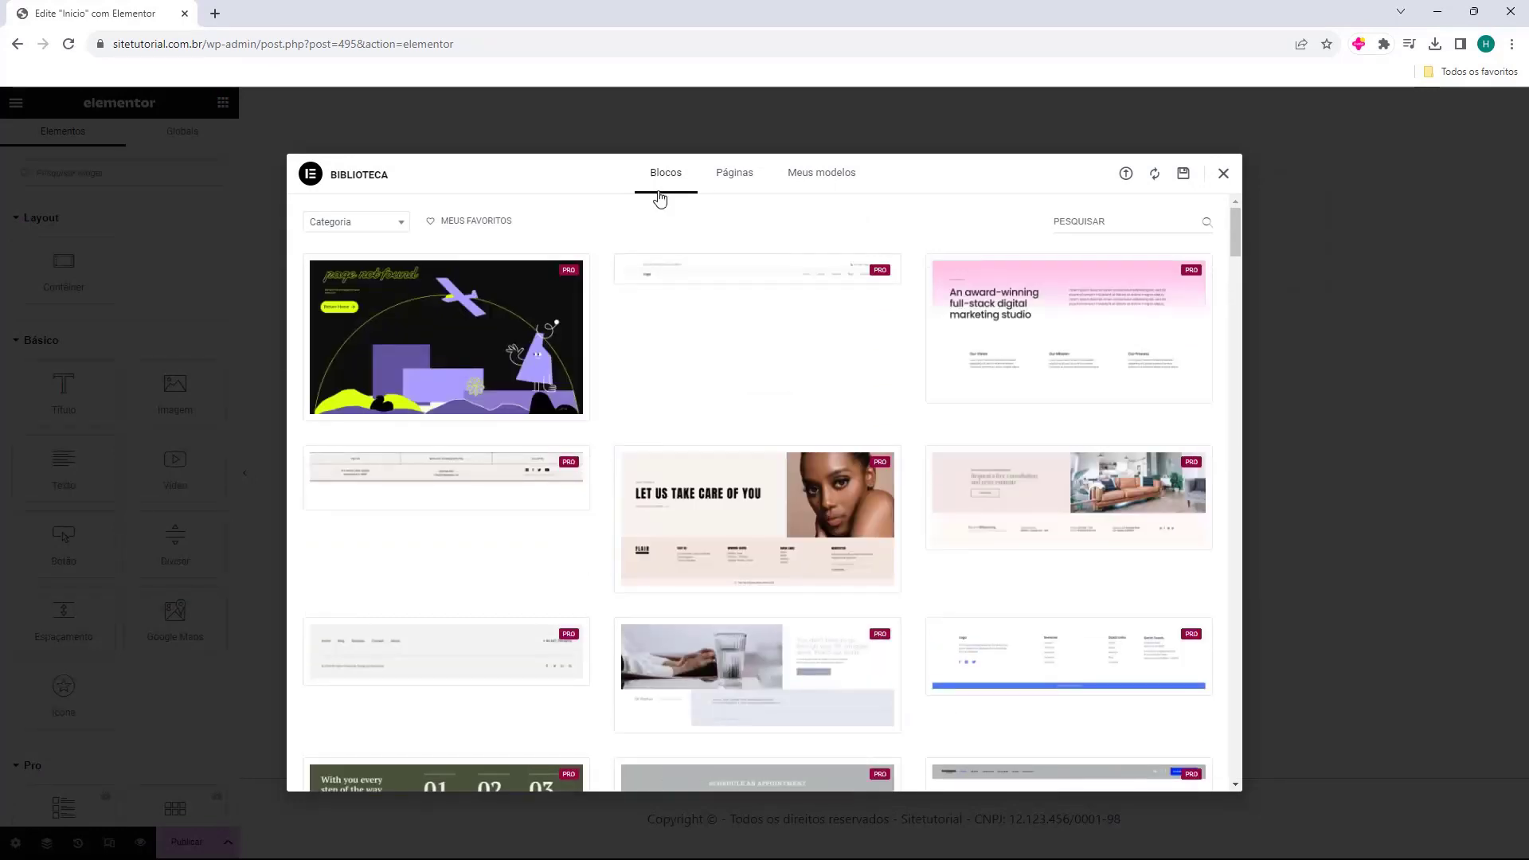
scroll(603, 312, down, 1)
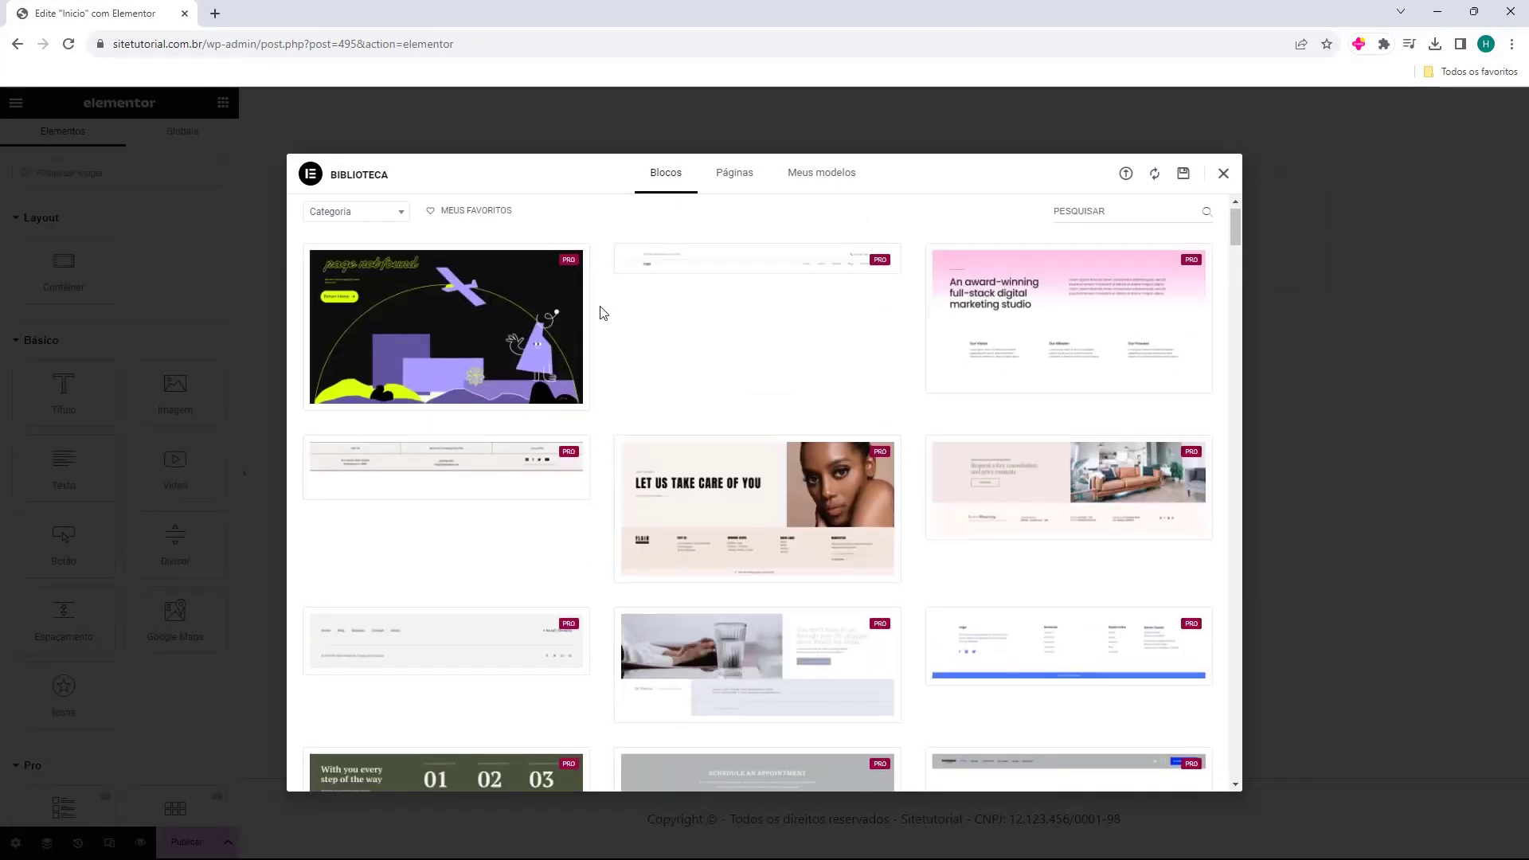
scroll(603, 312, down, 6)
scroll(607, 334, up, 7)
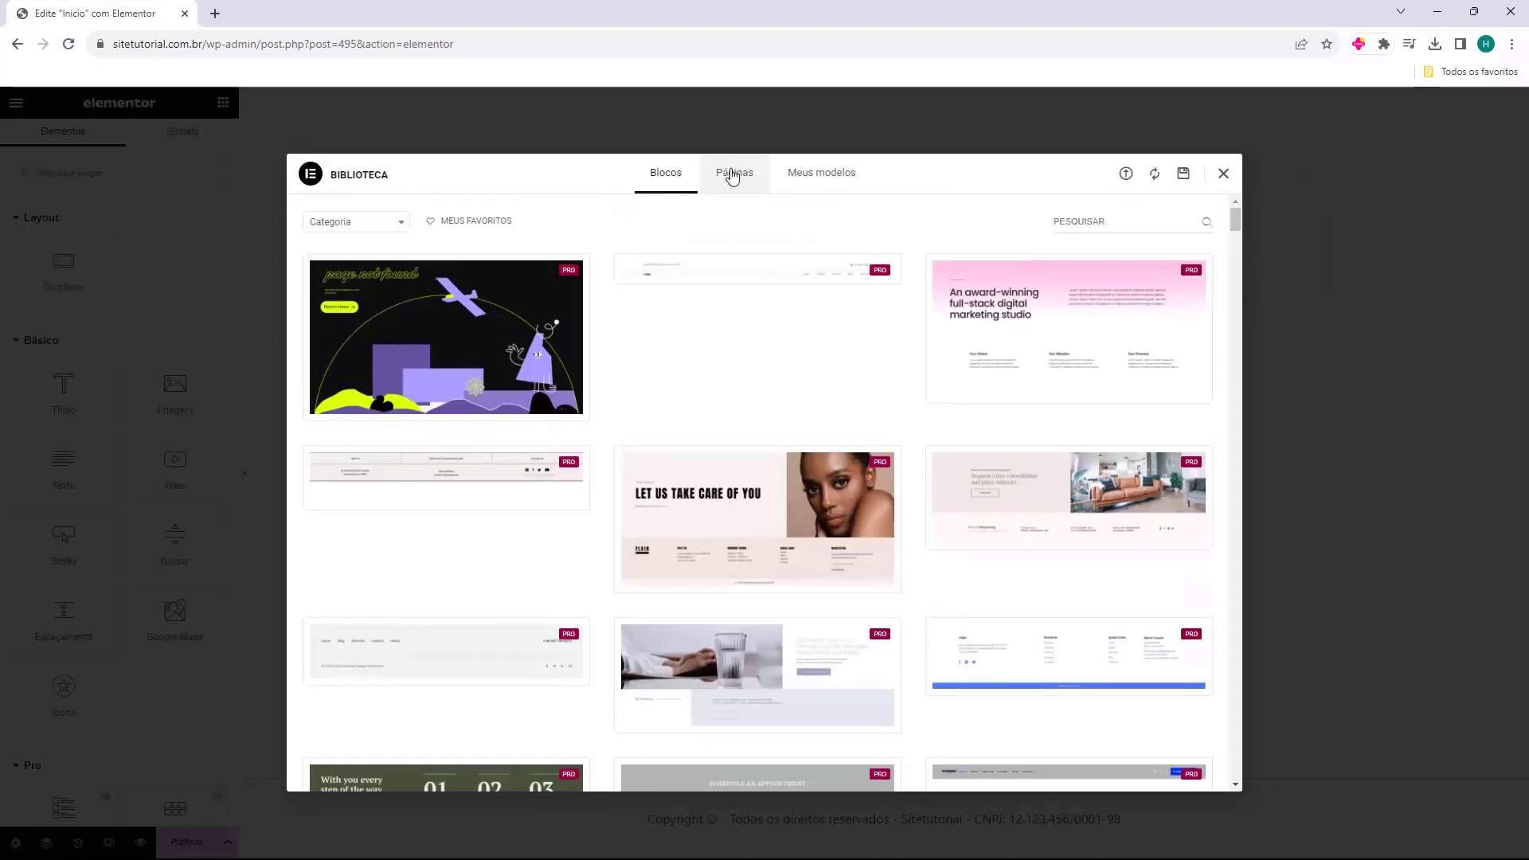
click(733, 175)
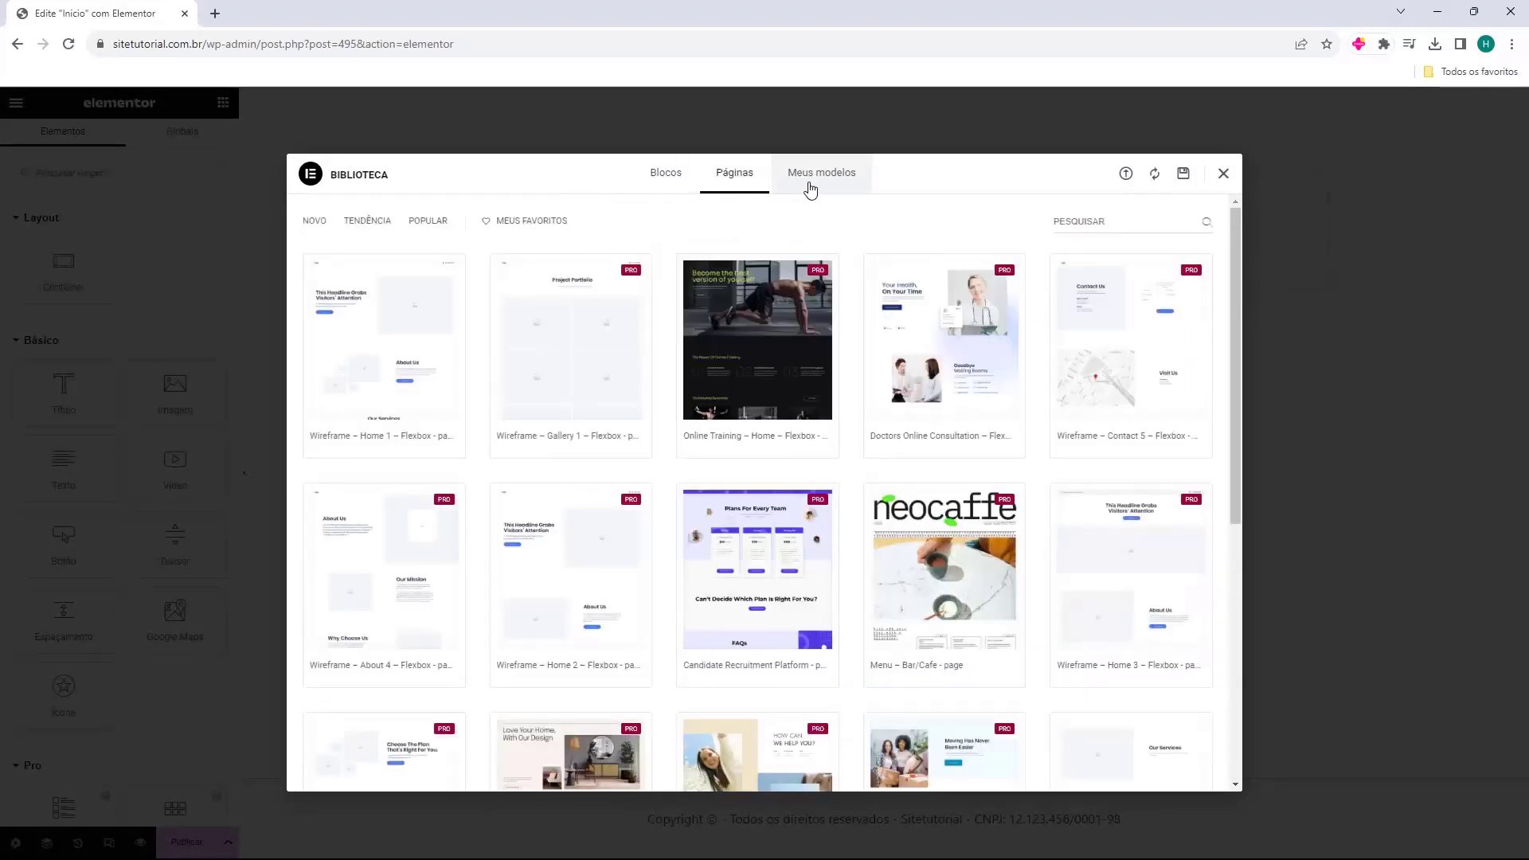
click(805, 183)
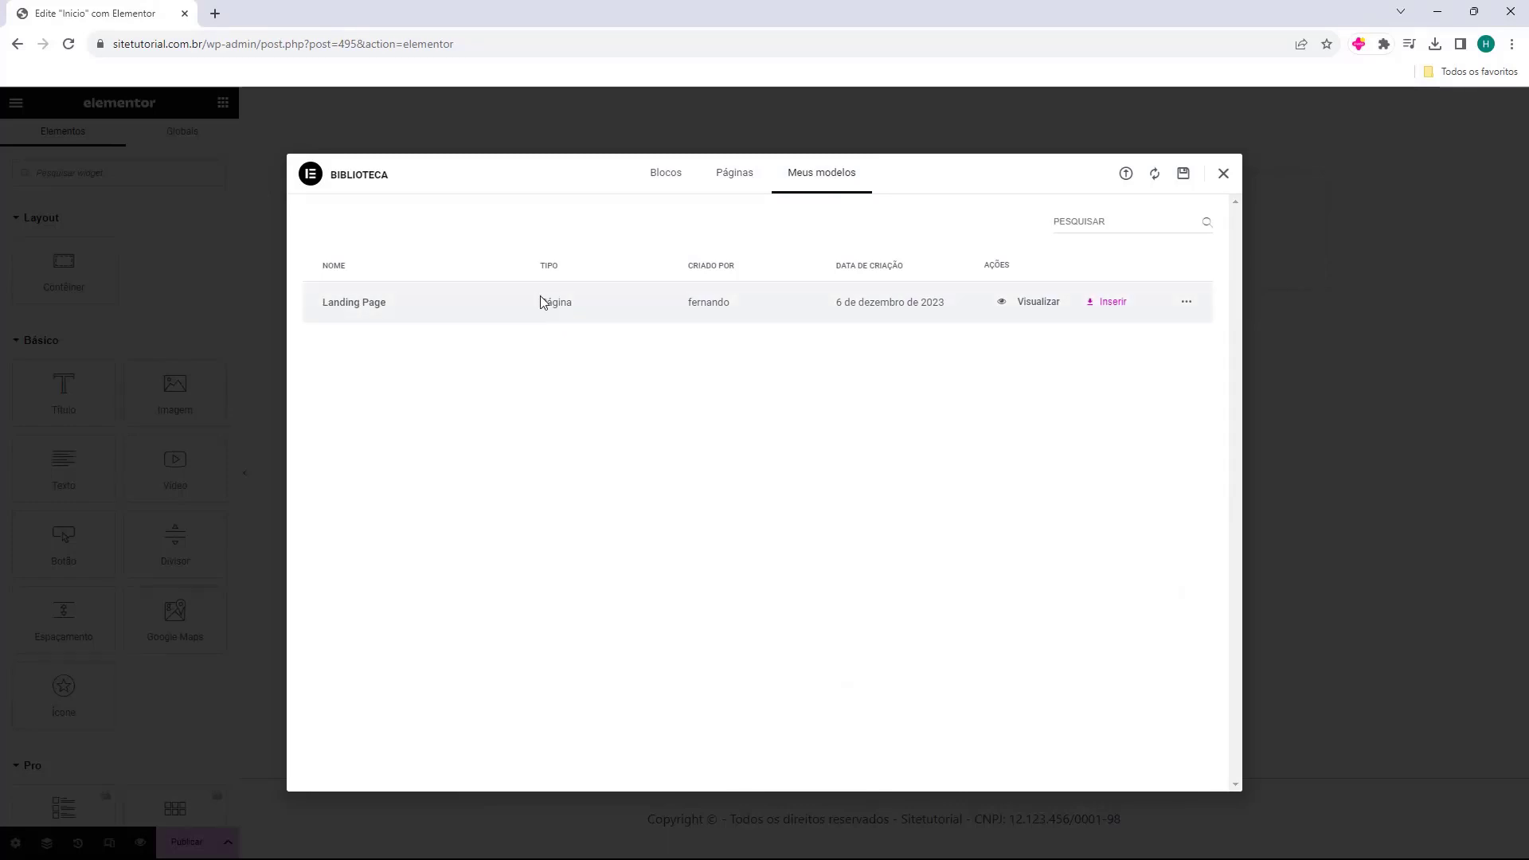
click(1111, 310)
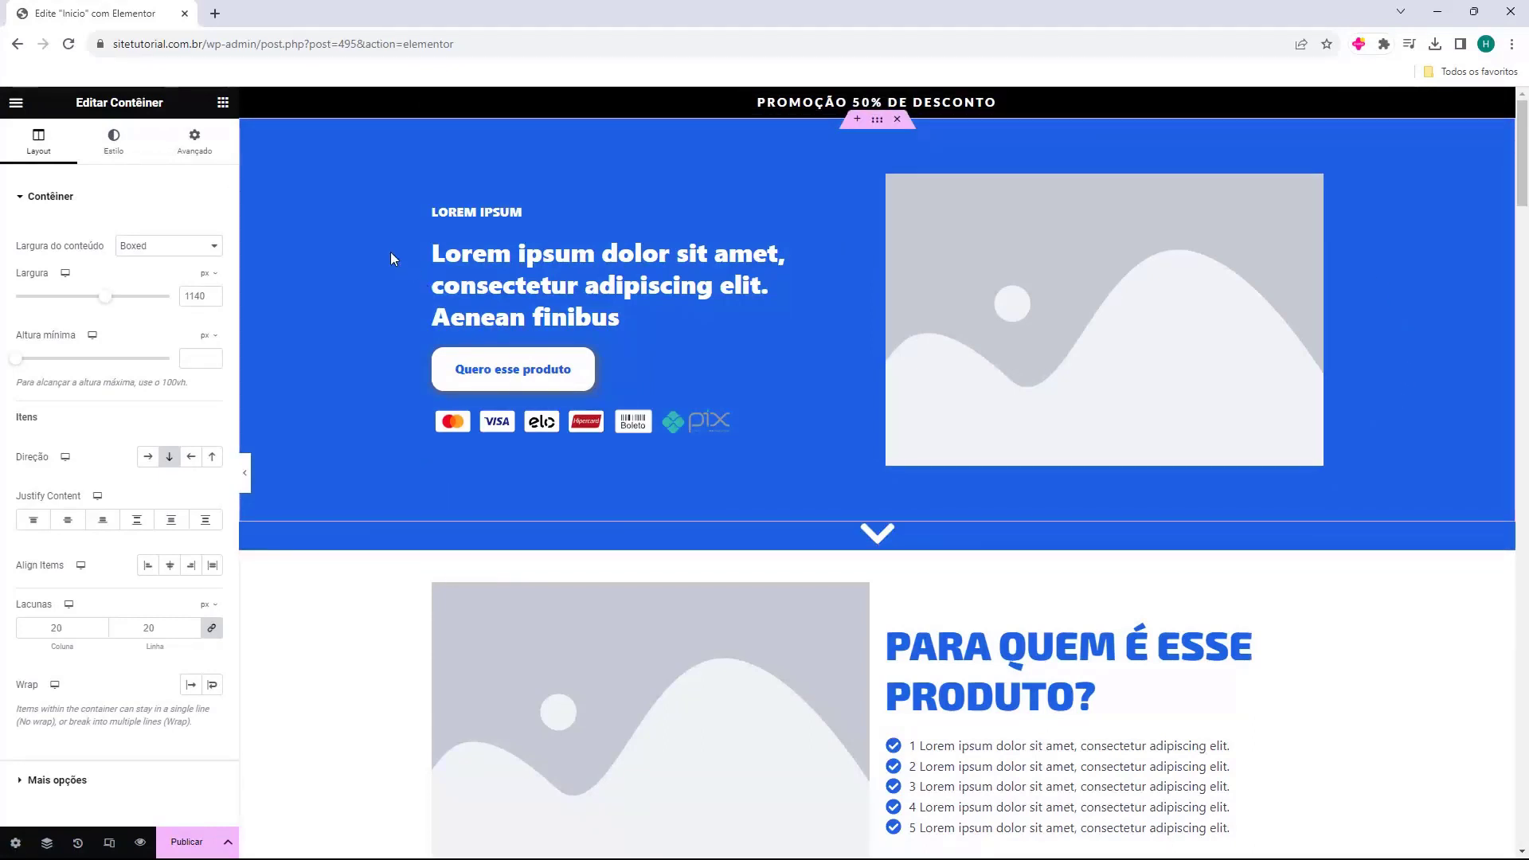
scroll(390, 253, down, 6)
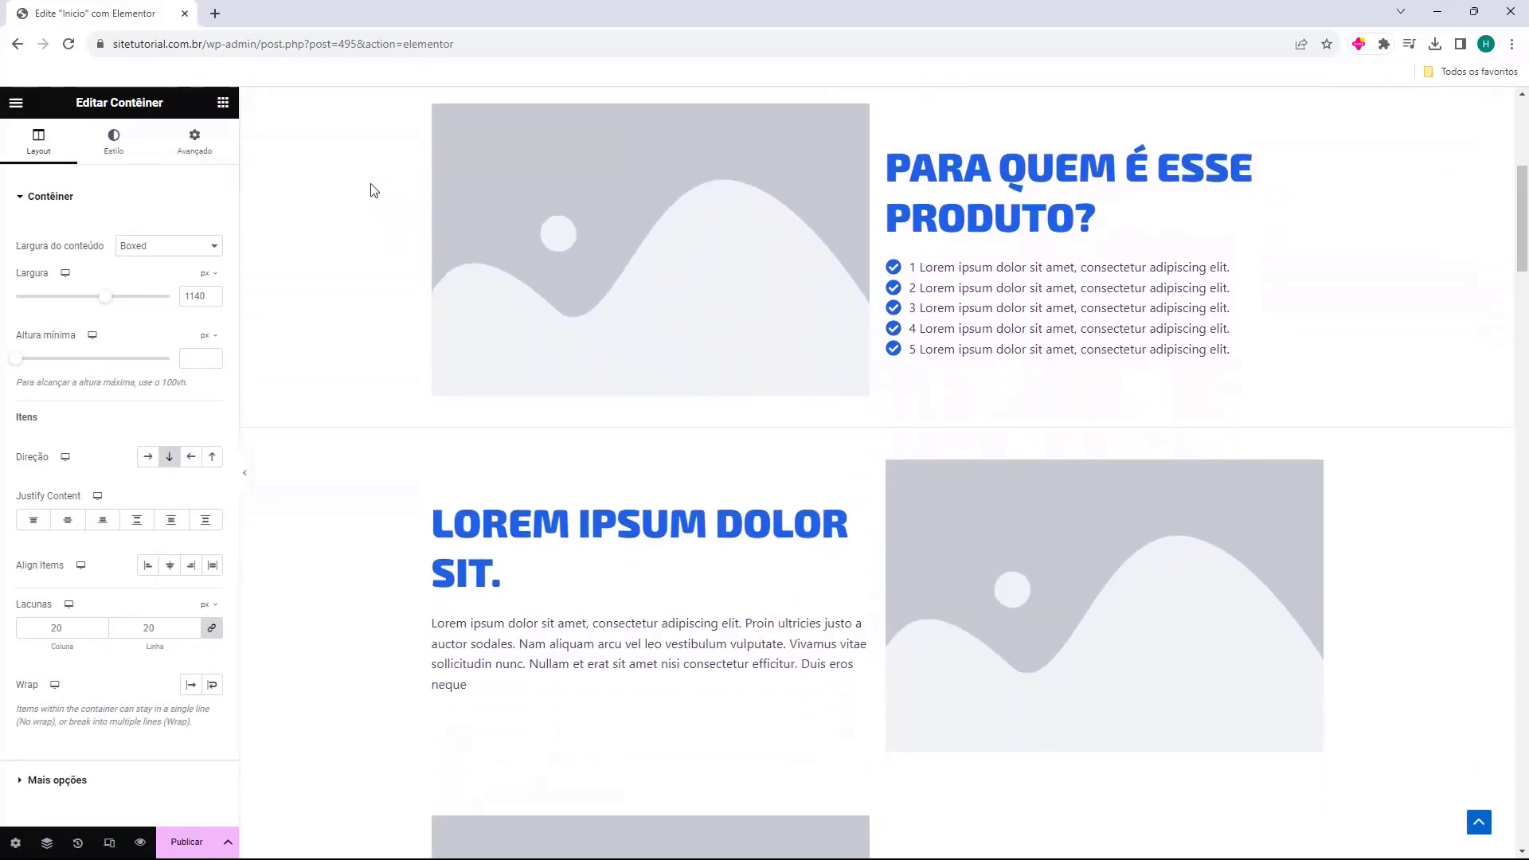
scroll(370, 190, down, 10)
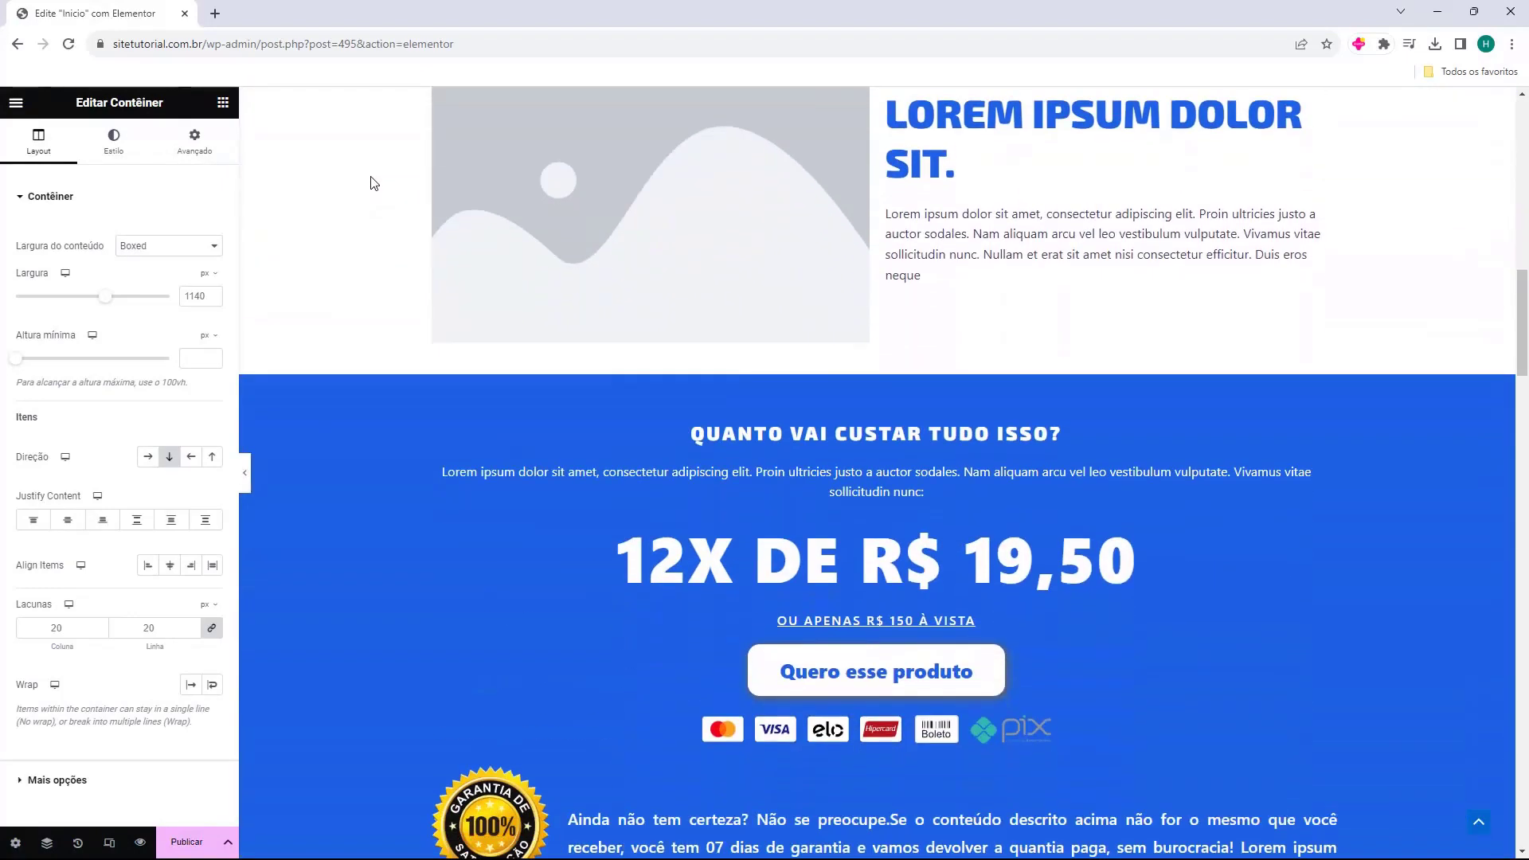
scroll(370, 183, down, 8)
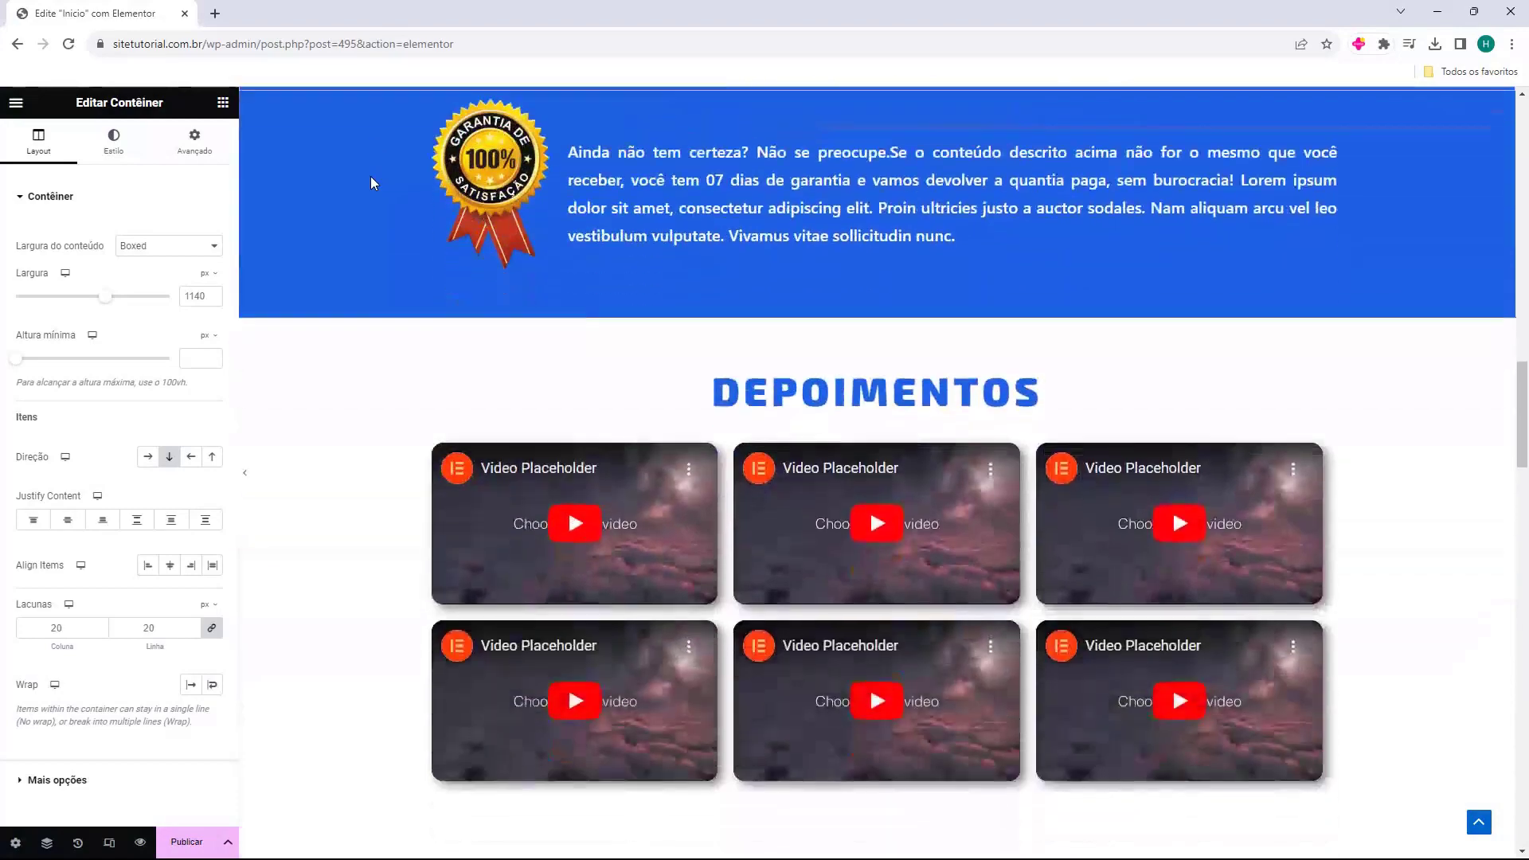
scroll(371, 183, down, 15)
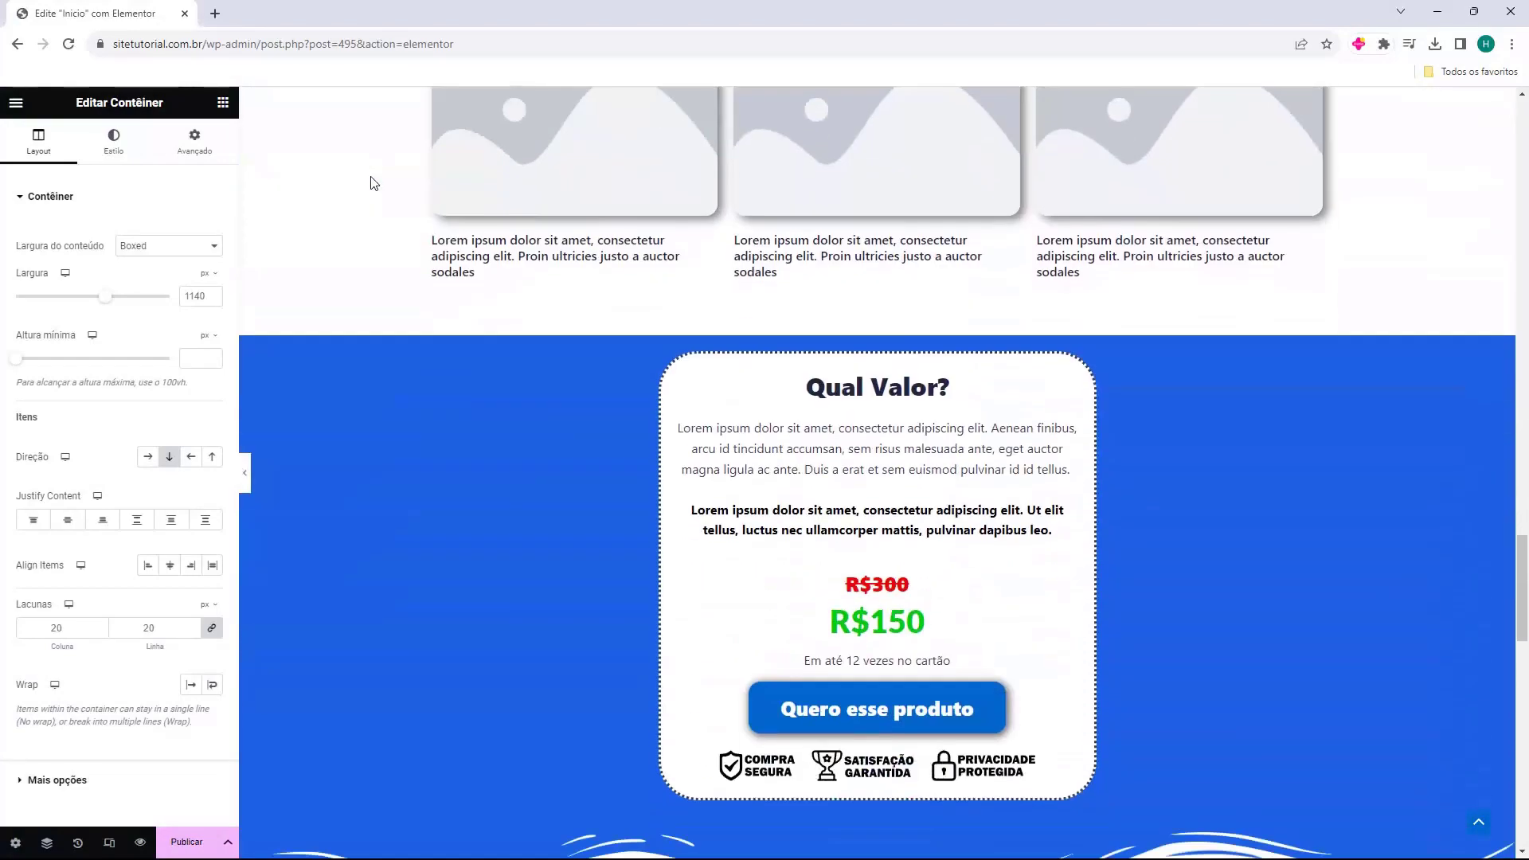
scroll(373, 183, down, 12)
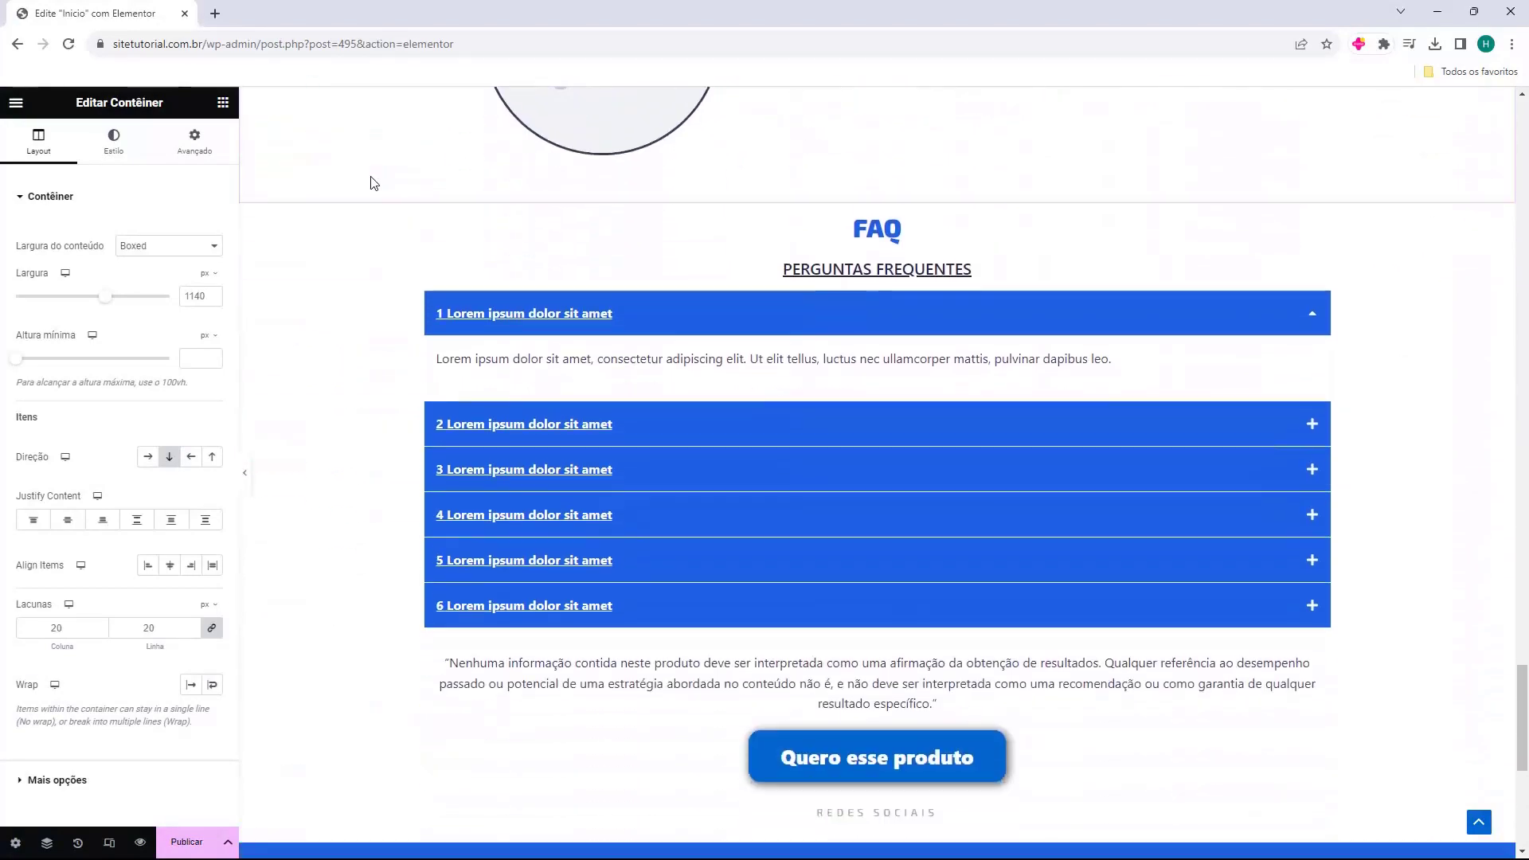
scroll(373, 183, down, 7)
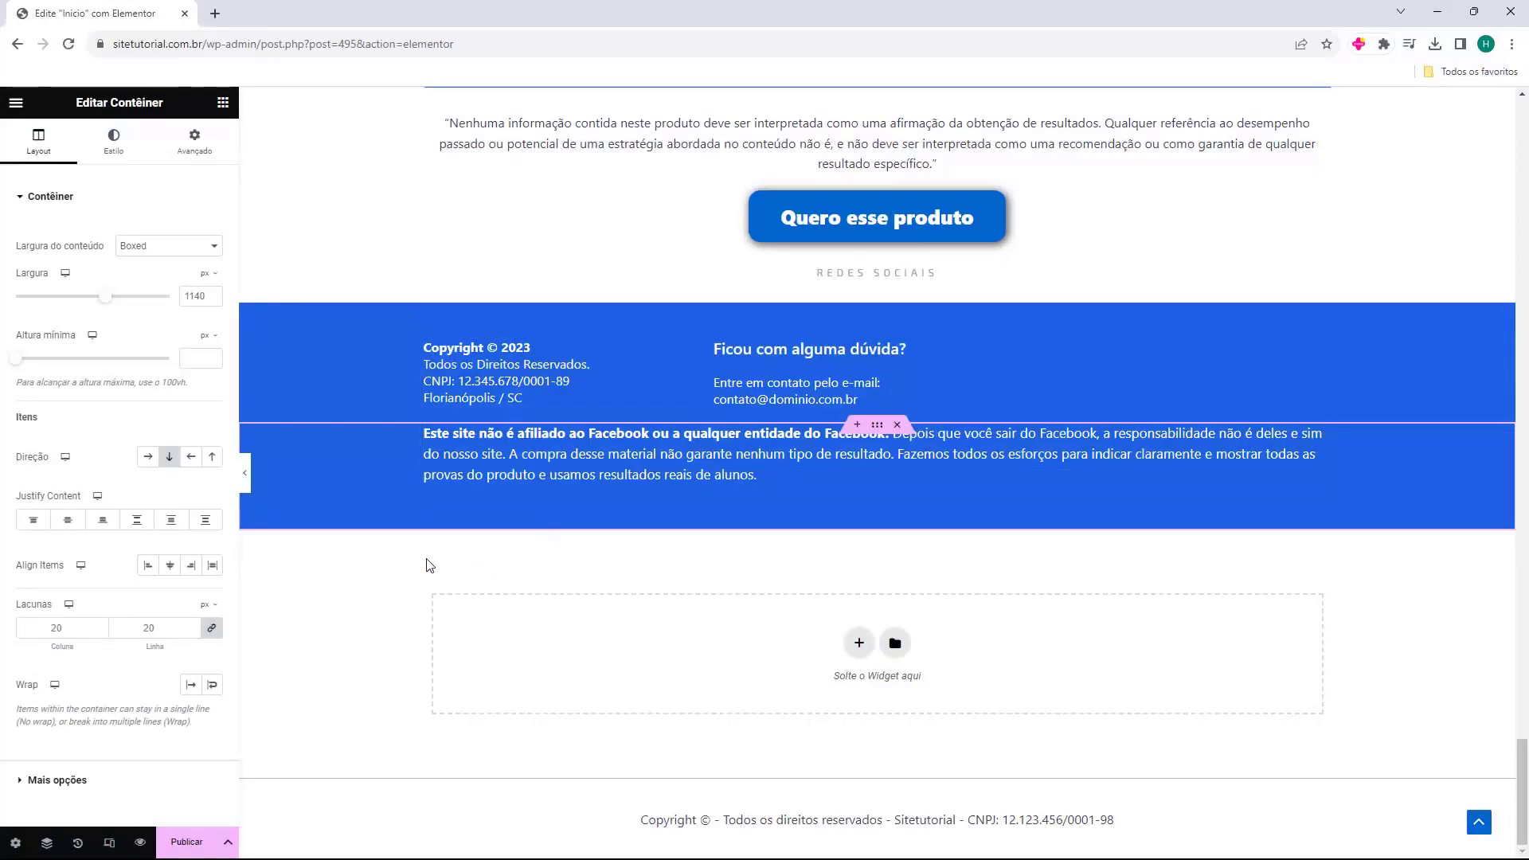
scroll(405, 529, up, 18)
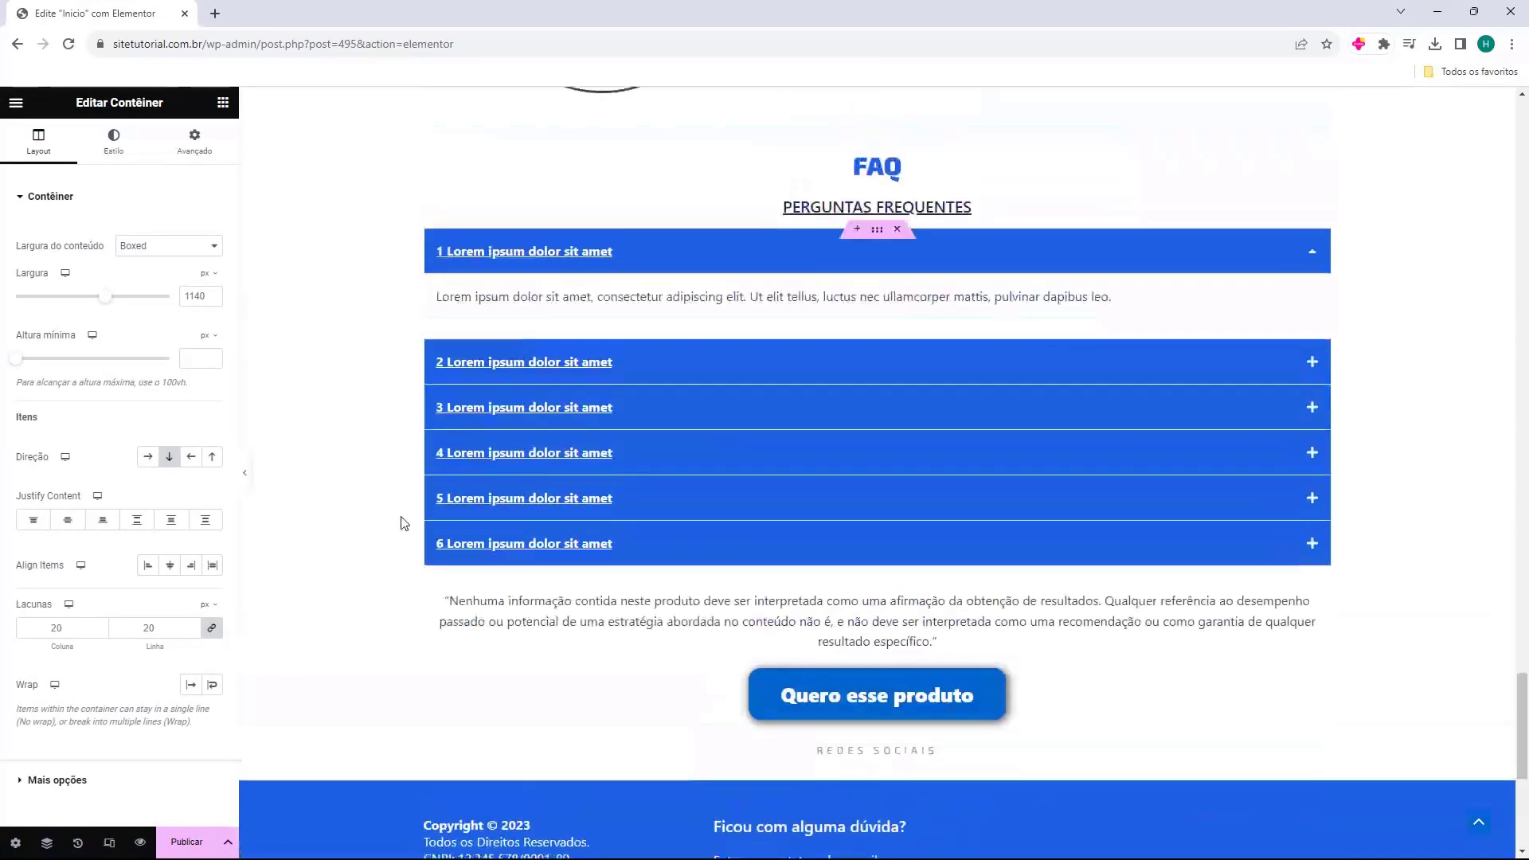
scroll(398, 515, up, 20)
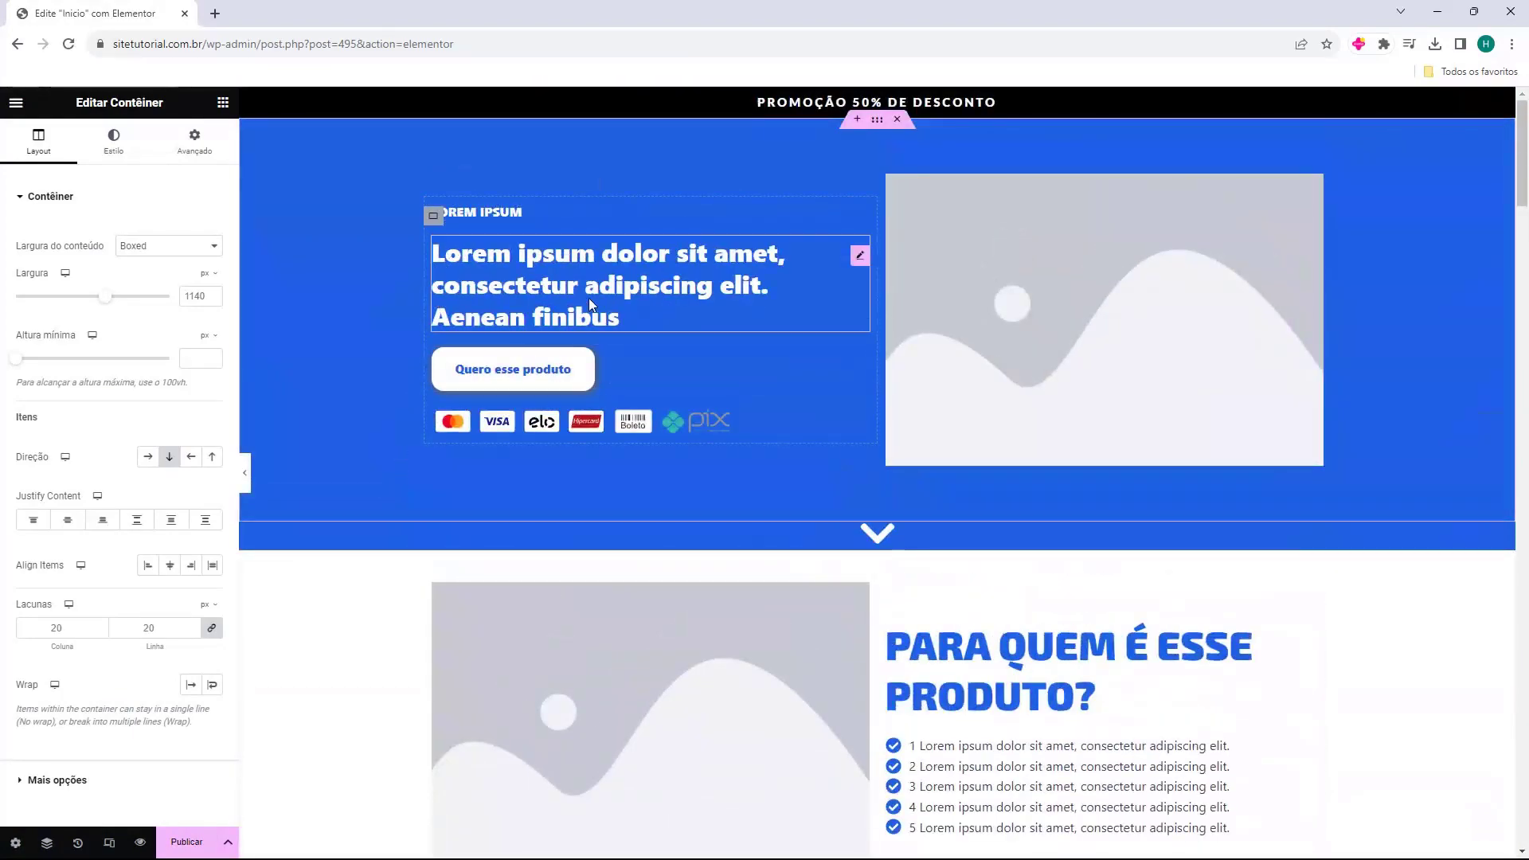
- Change the small LOREM IPSUM hero heading to 'Ebook'
click(490, 214)
click(516, 213)
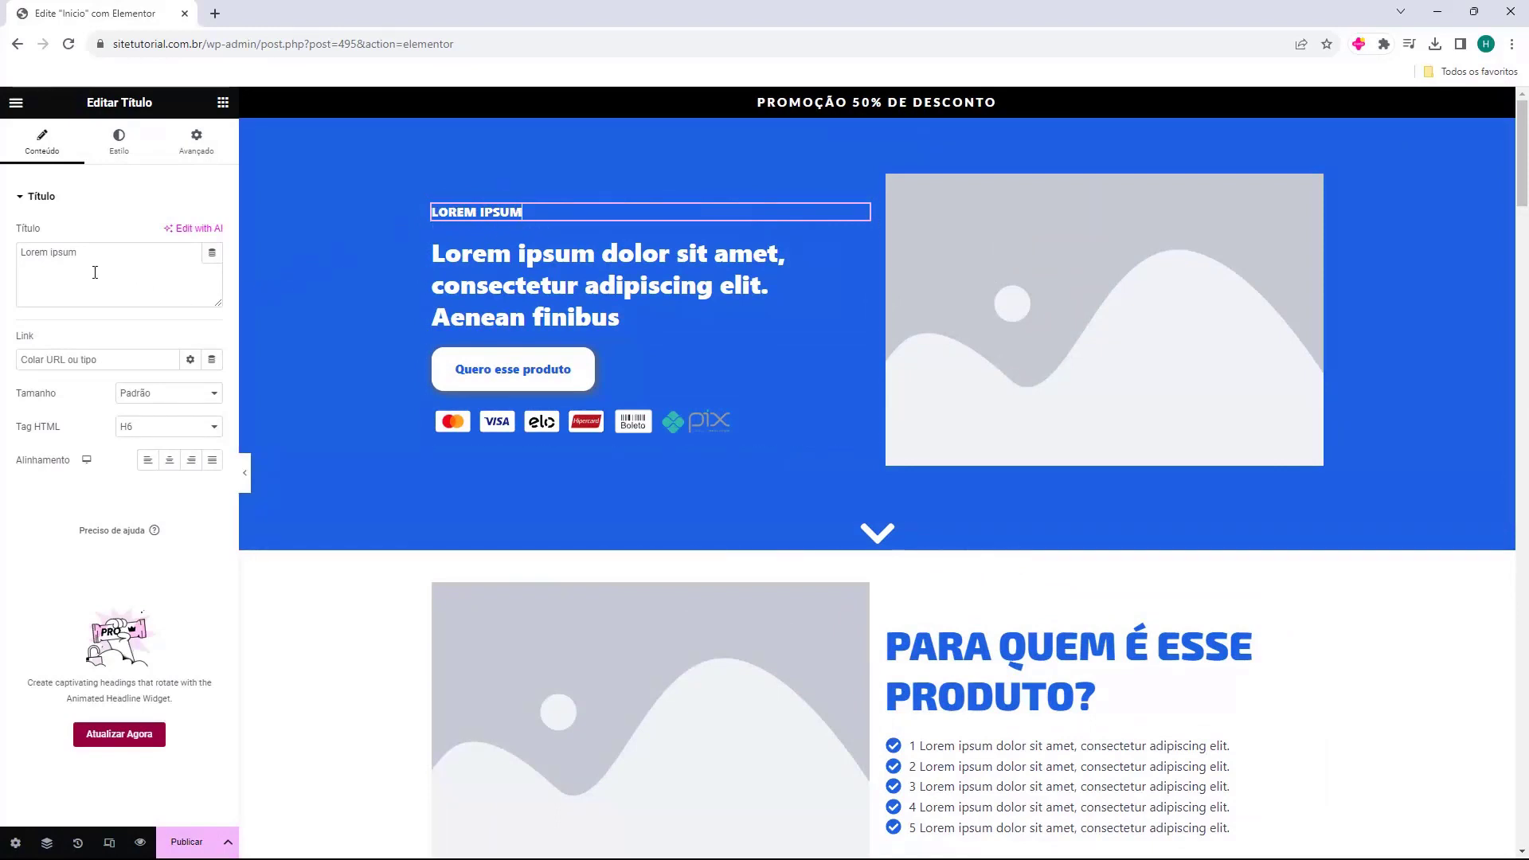
drag(92, 260, 10, 258)
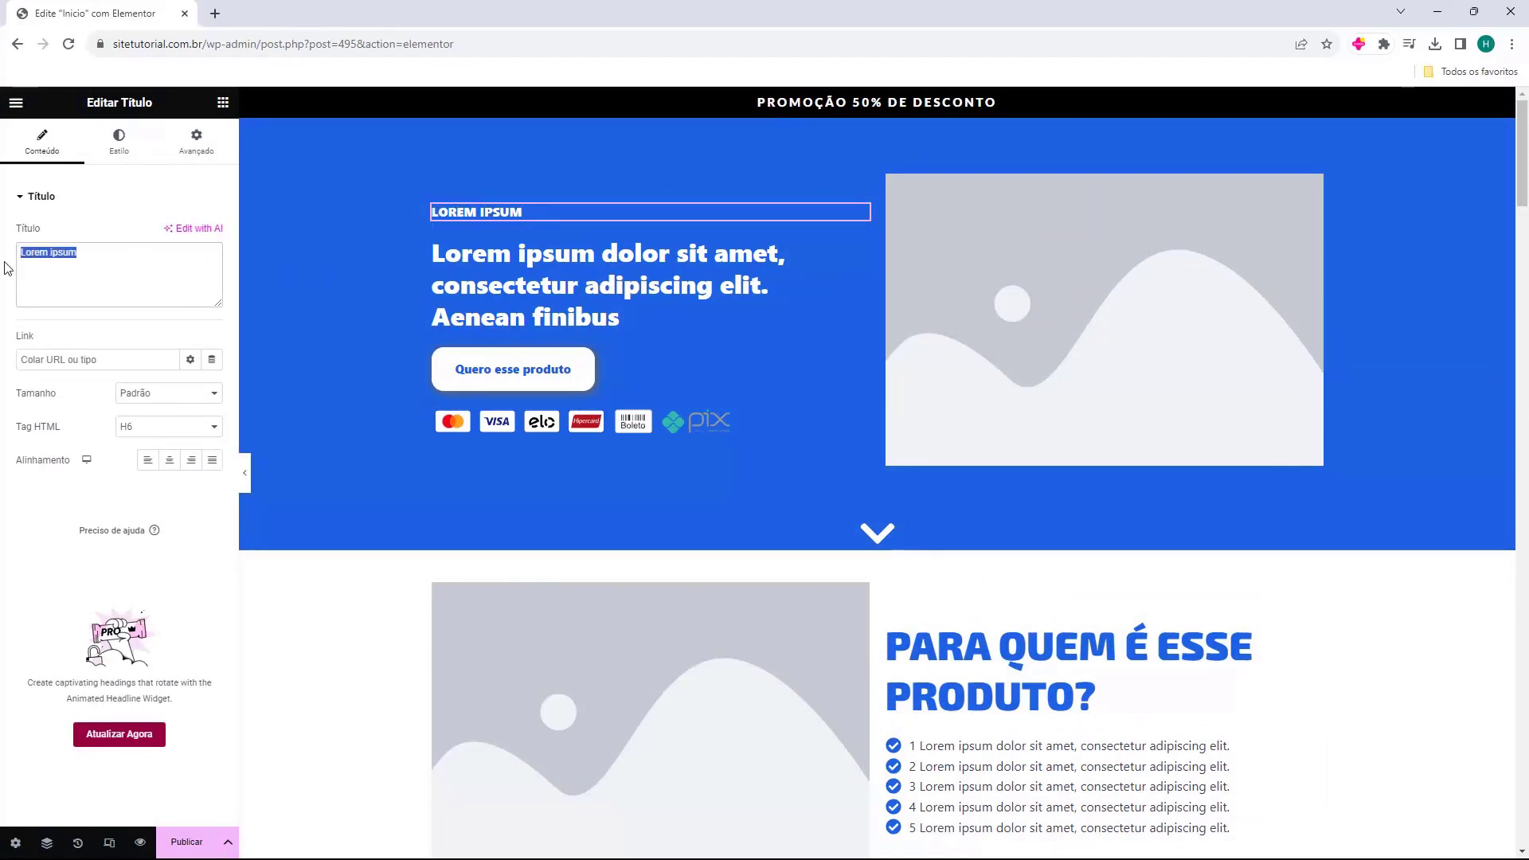
click(117, 269)
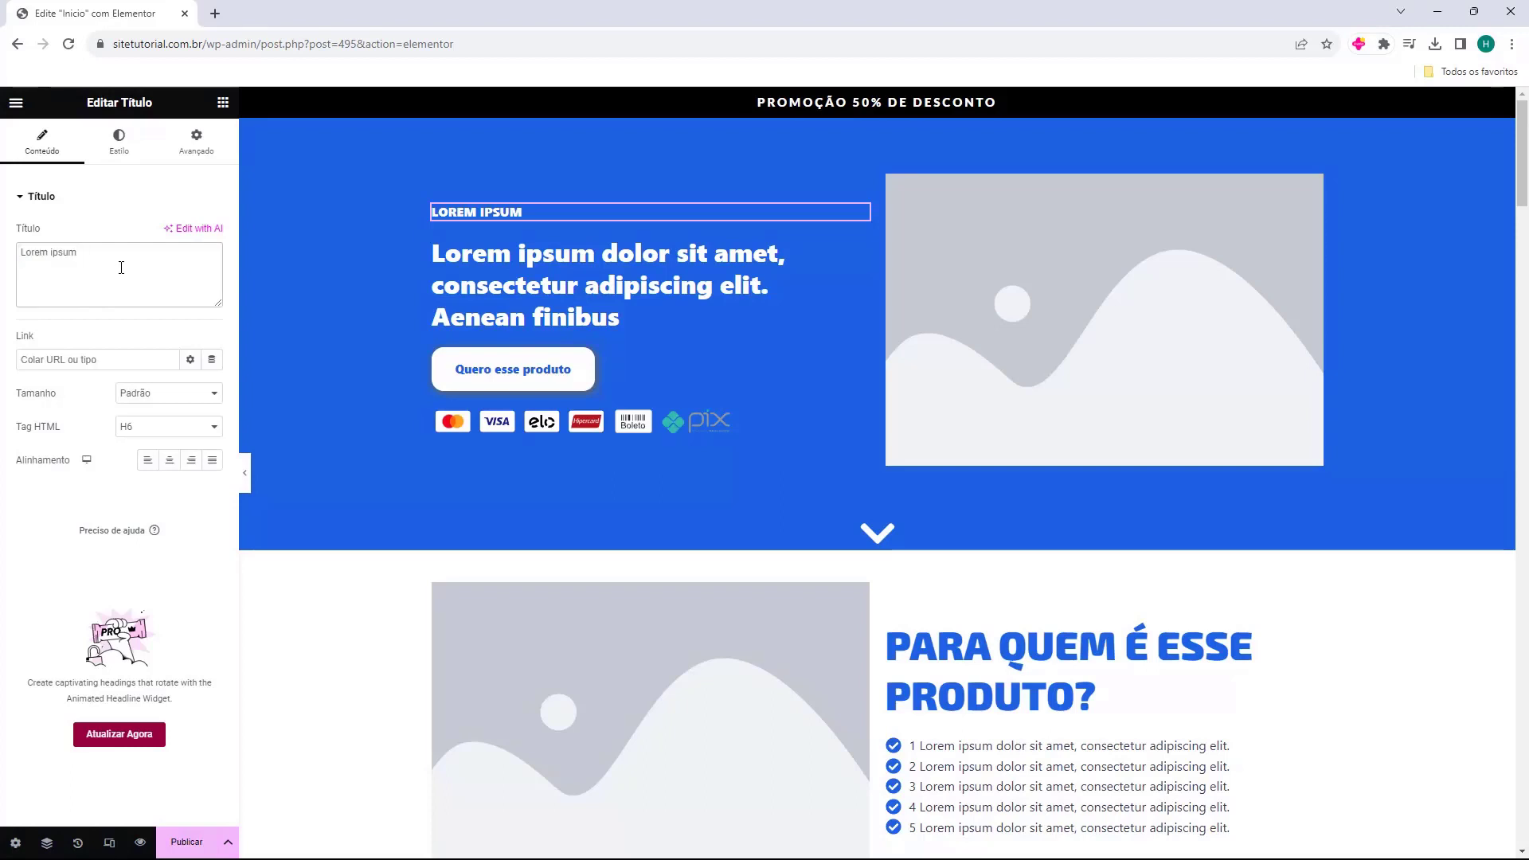
drag(121, 267, 27, 266)
text(Ebook)
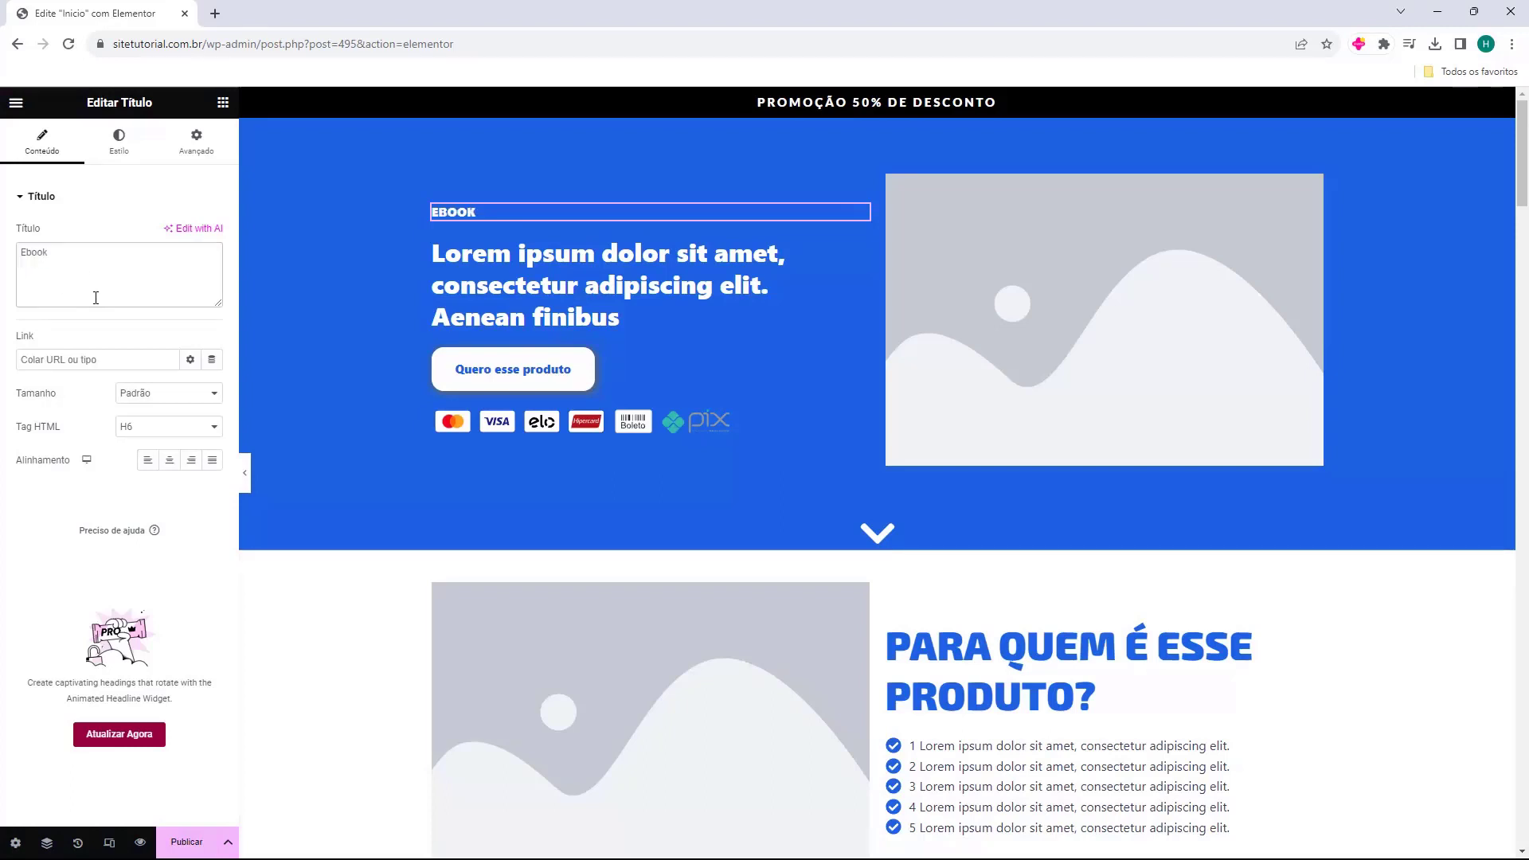
- Replace the main hero headline with 'Como otimizar o seu Site'
click(485, 280)
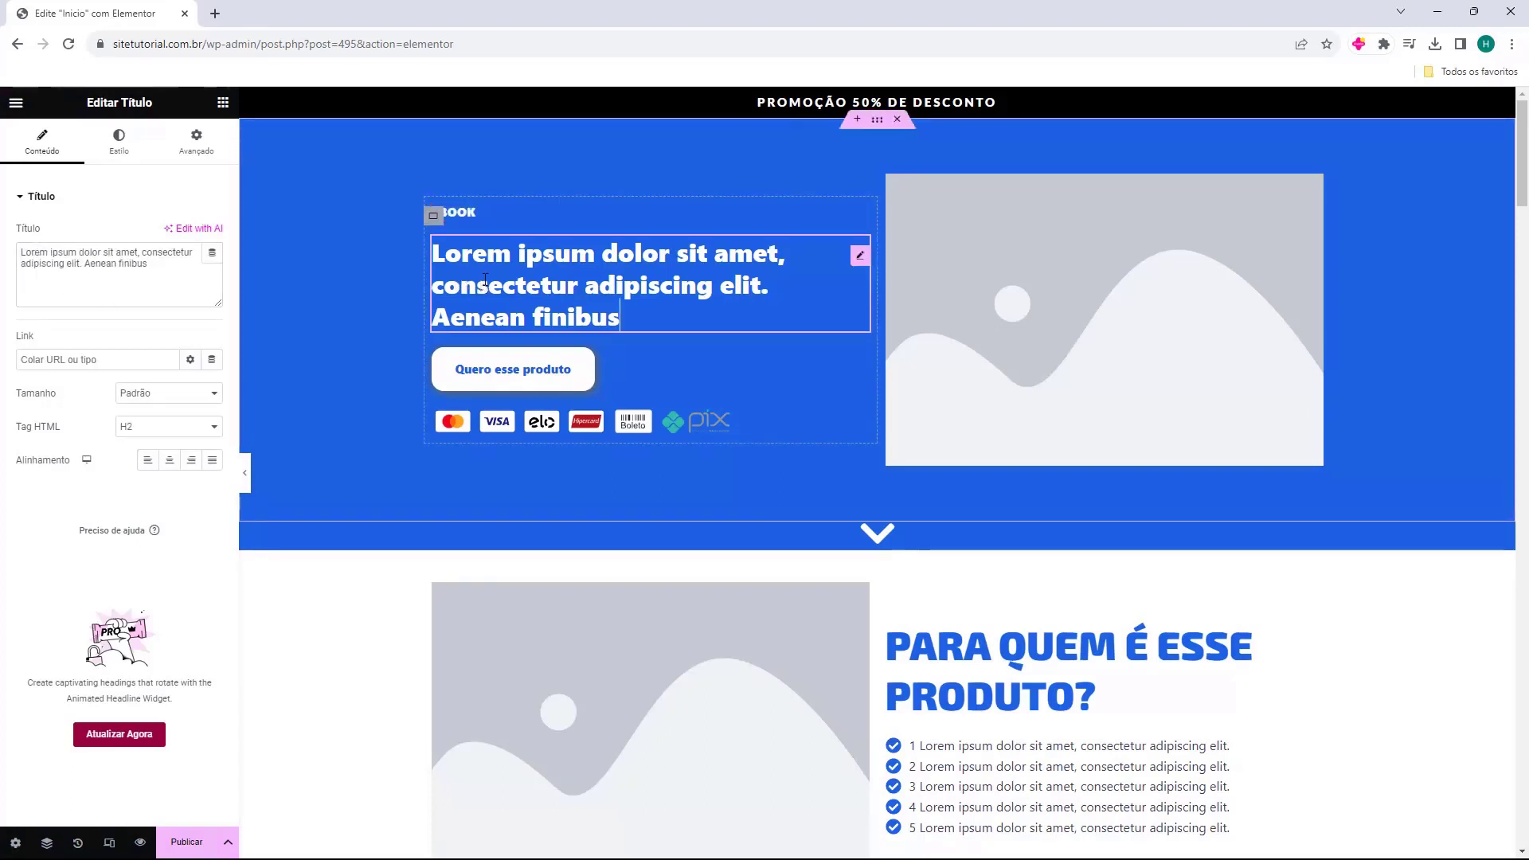
triple_click(128, 251)
text(Como otimizar o seu Site)
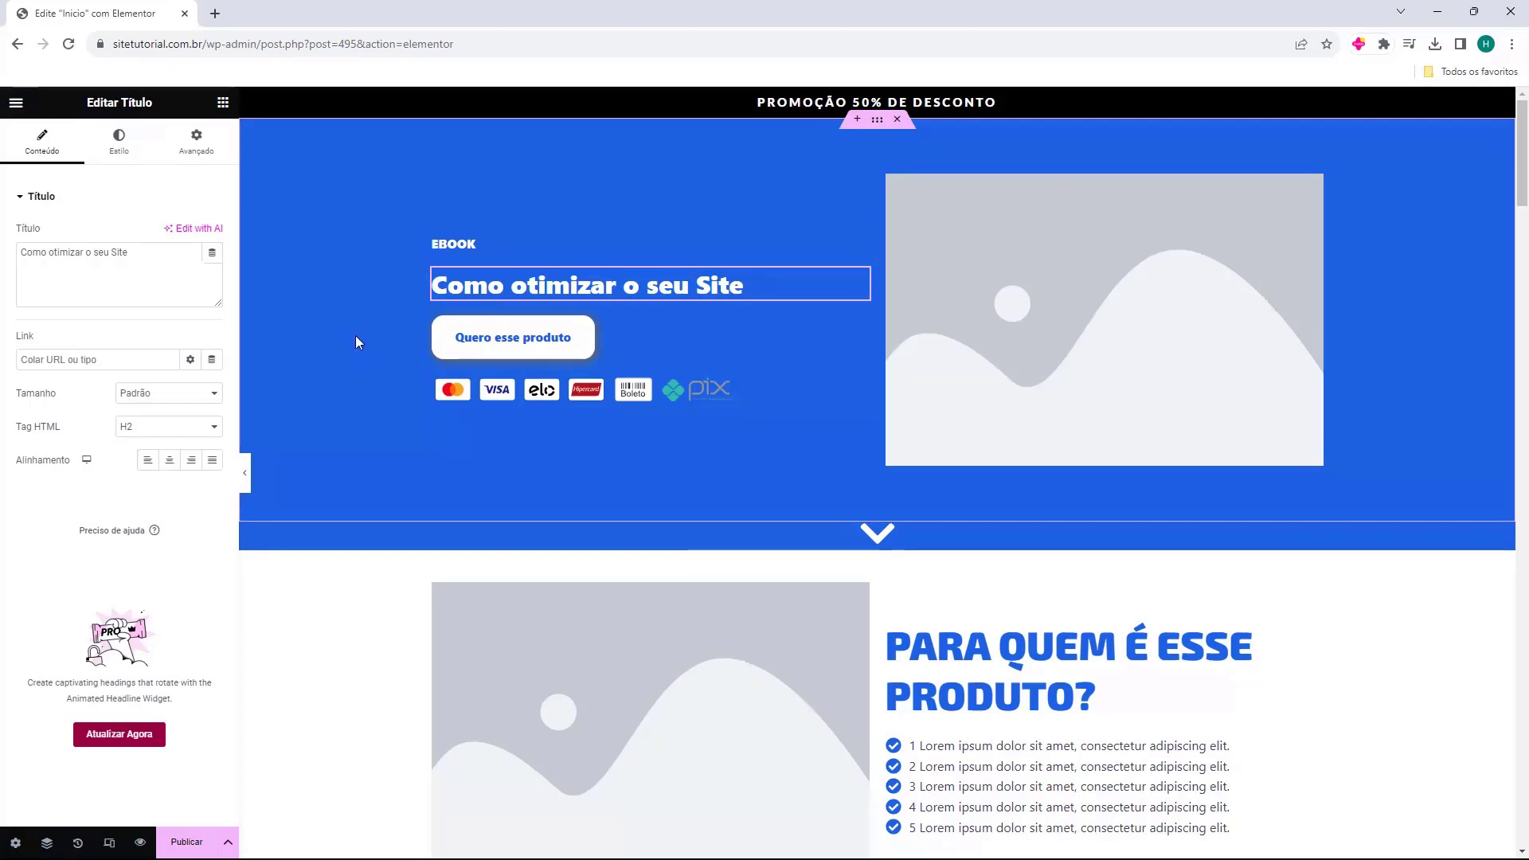
click(1056, 274)
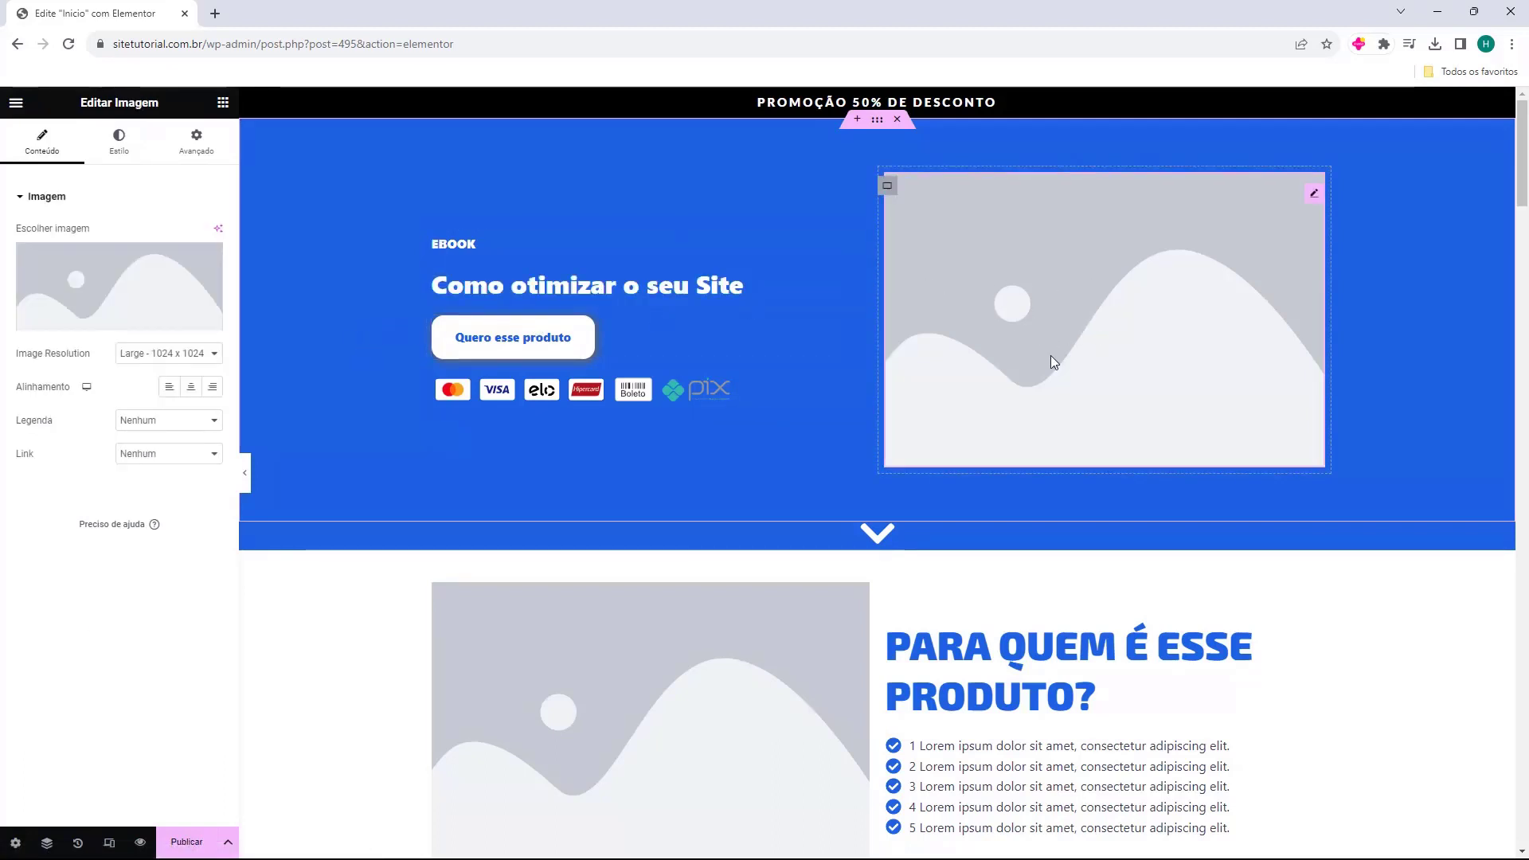
mouse_move(86, 267)
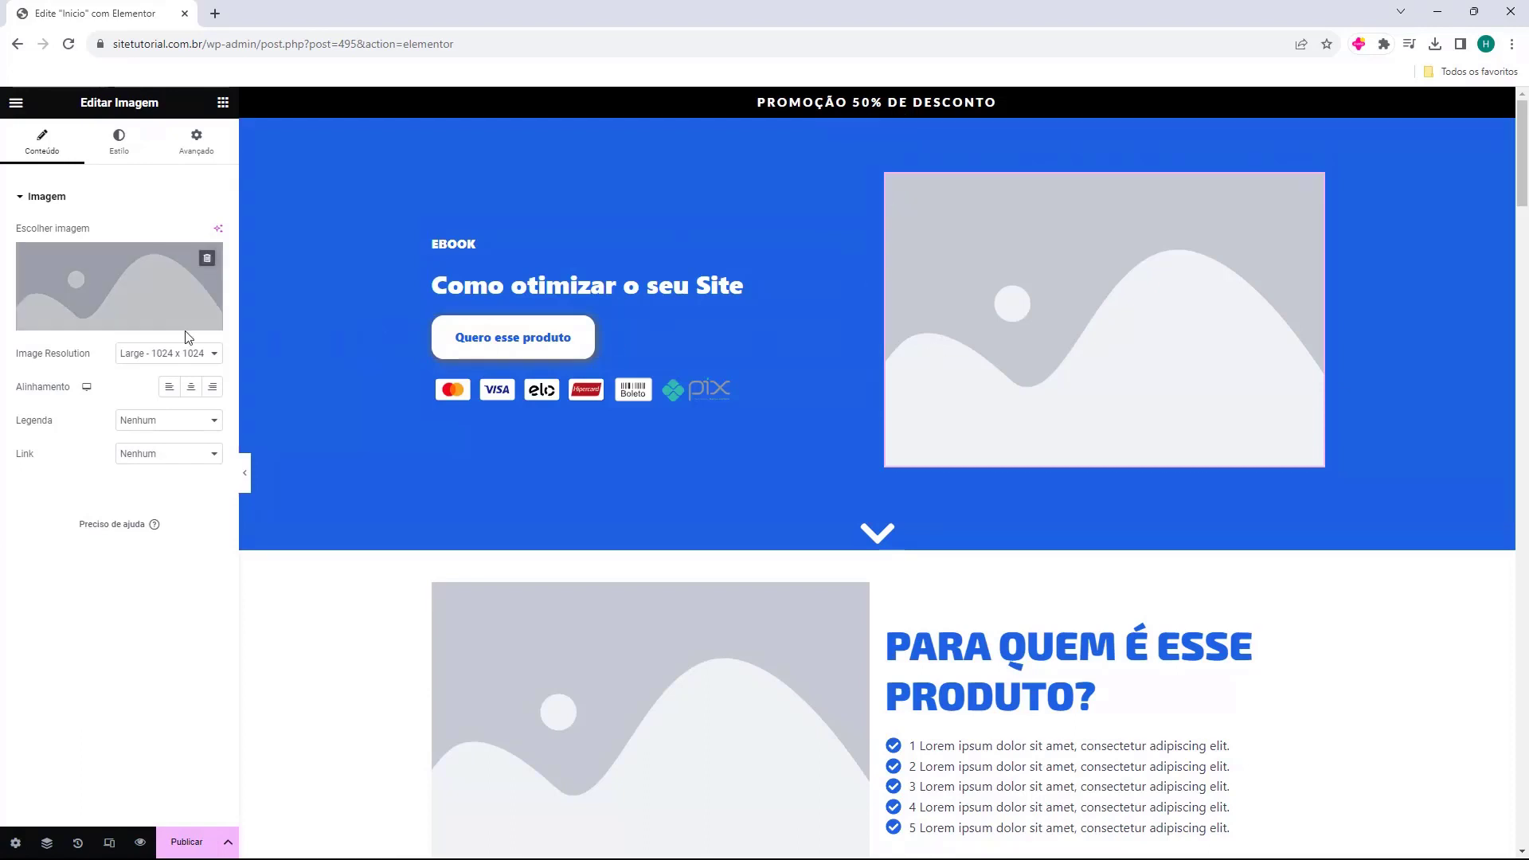
- Insert the ebook cover 1.png from the media library into the hero image widget
click(96, 273)
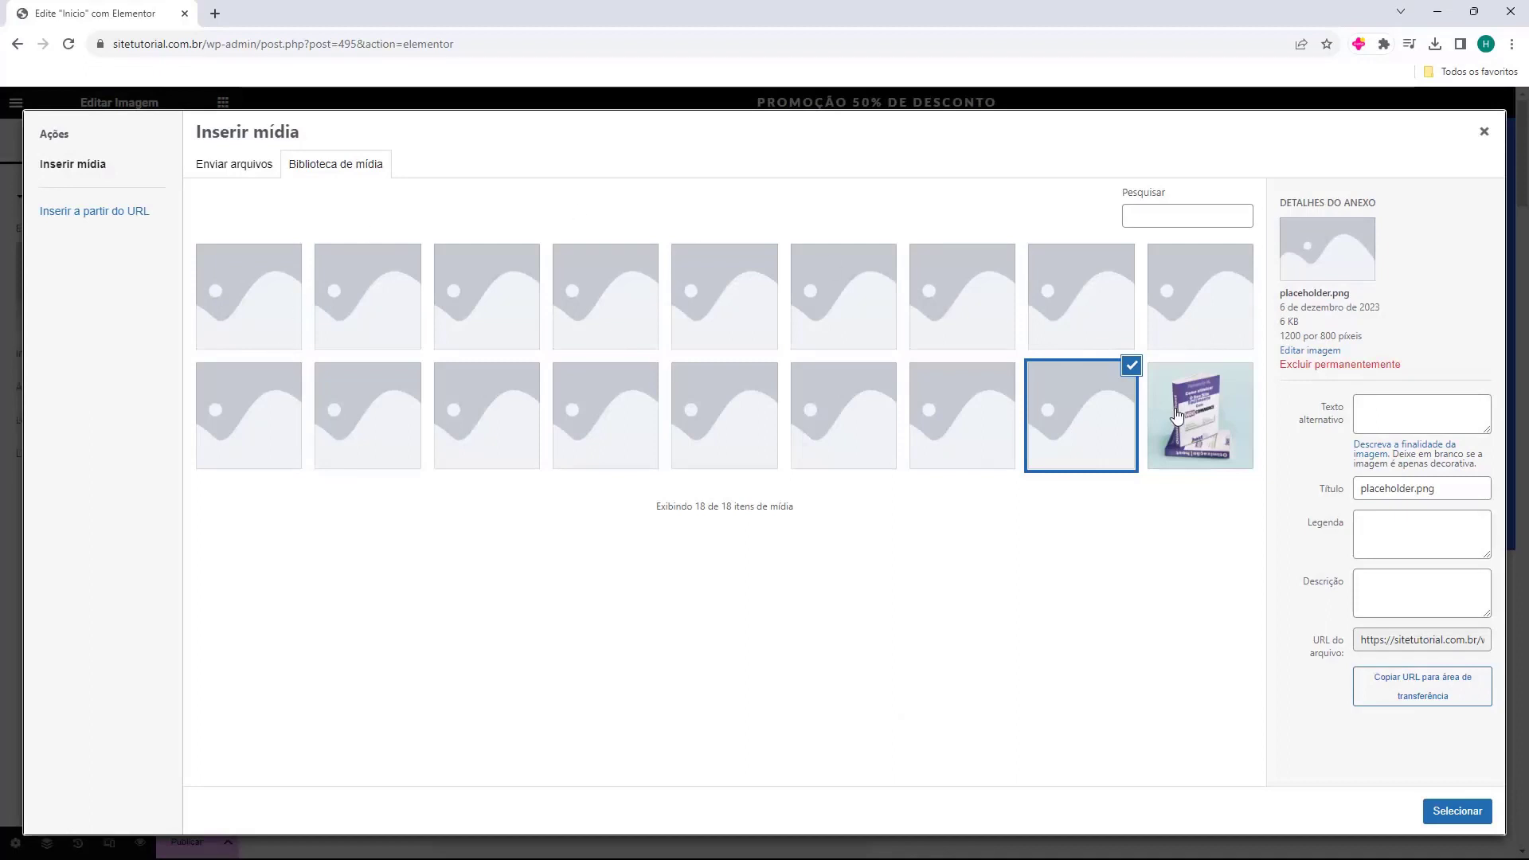
click(1195, 452)
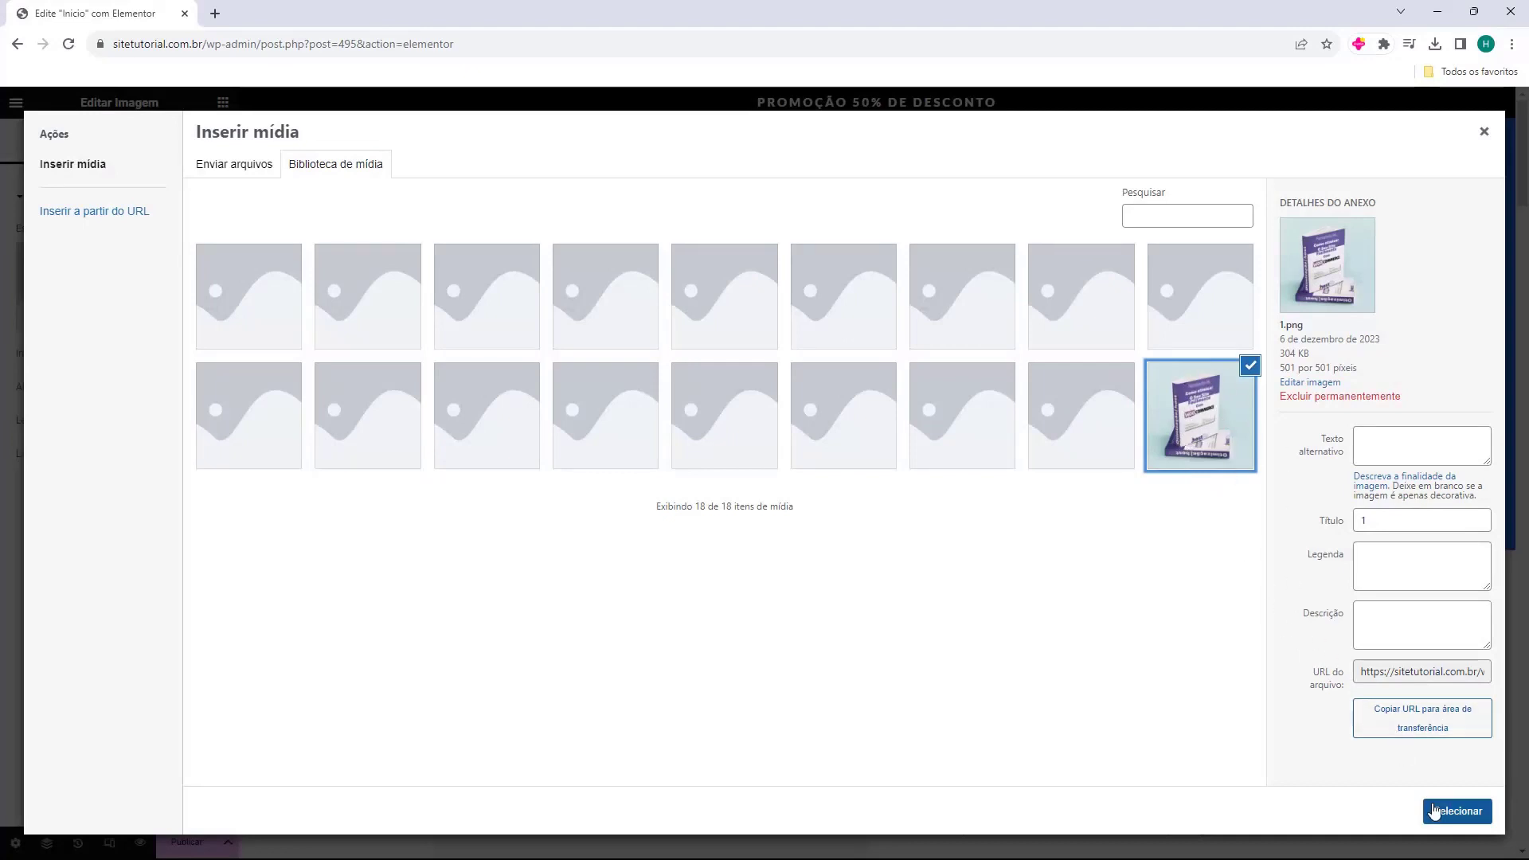
click(1458, 811)
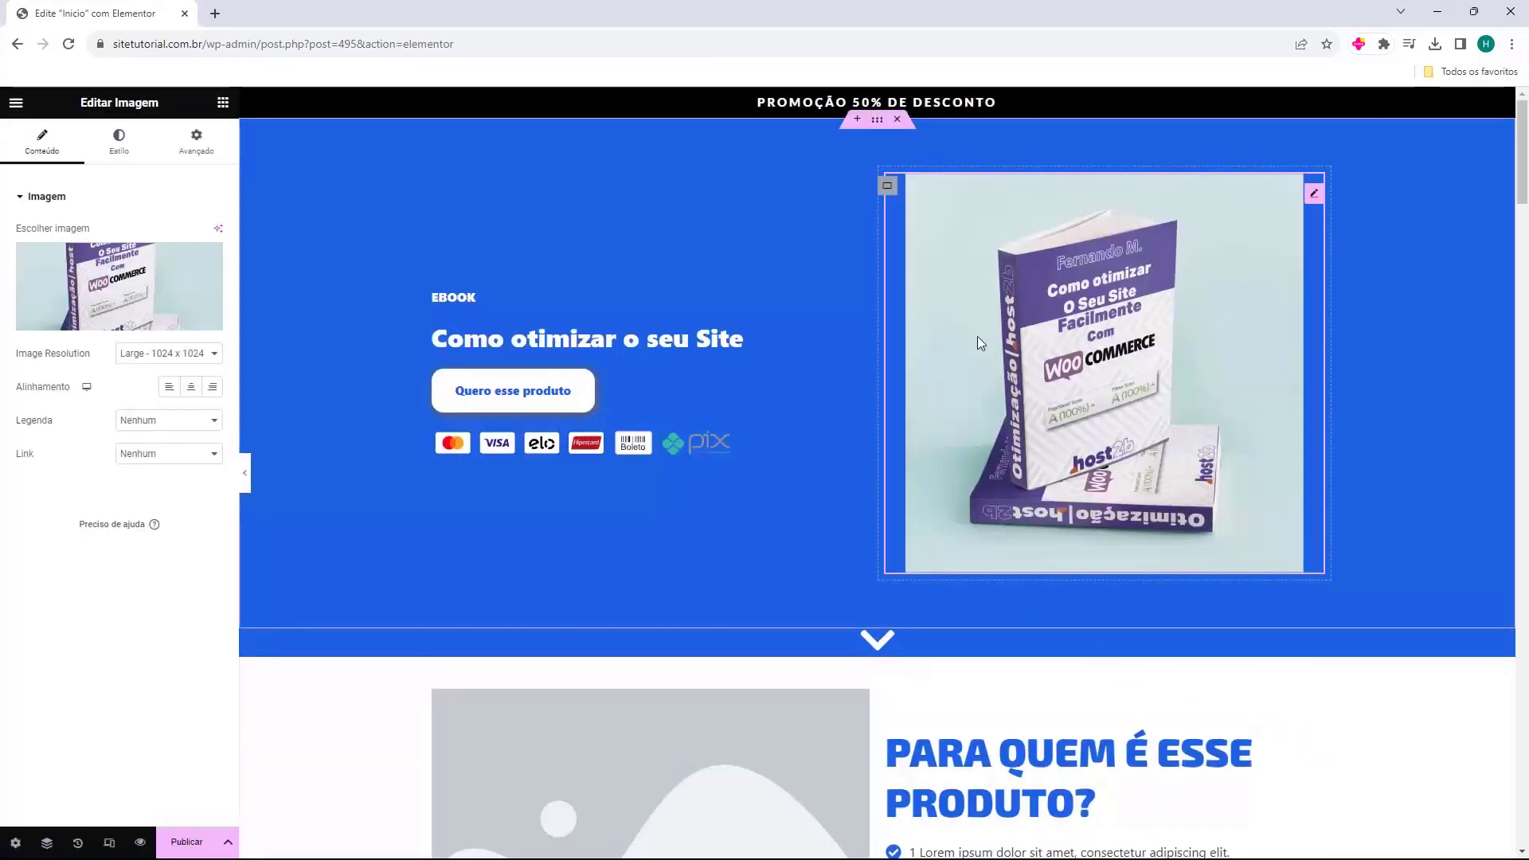
- Set the hero image resolution to Large - 1024 x 1024
click(150, 361)
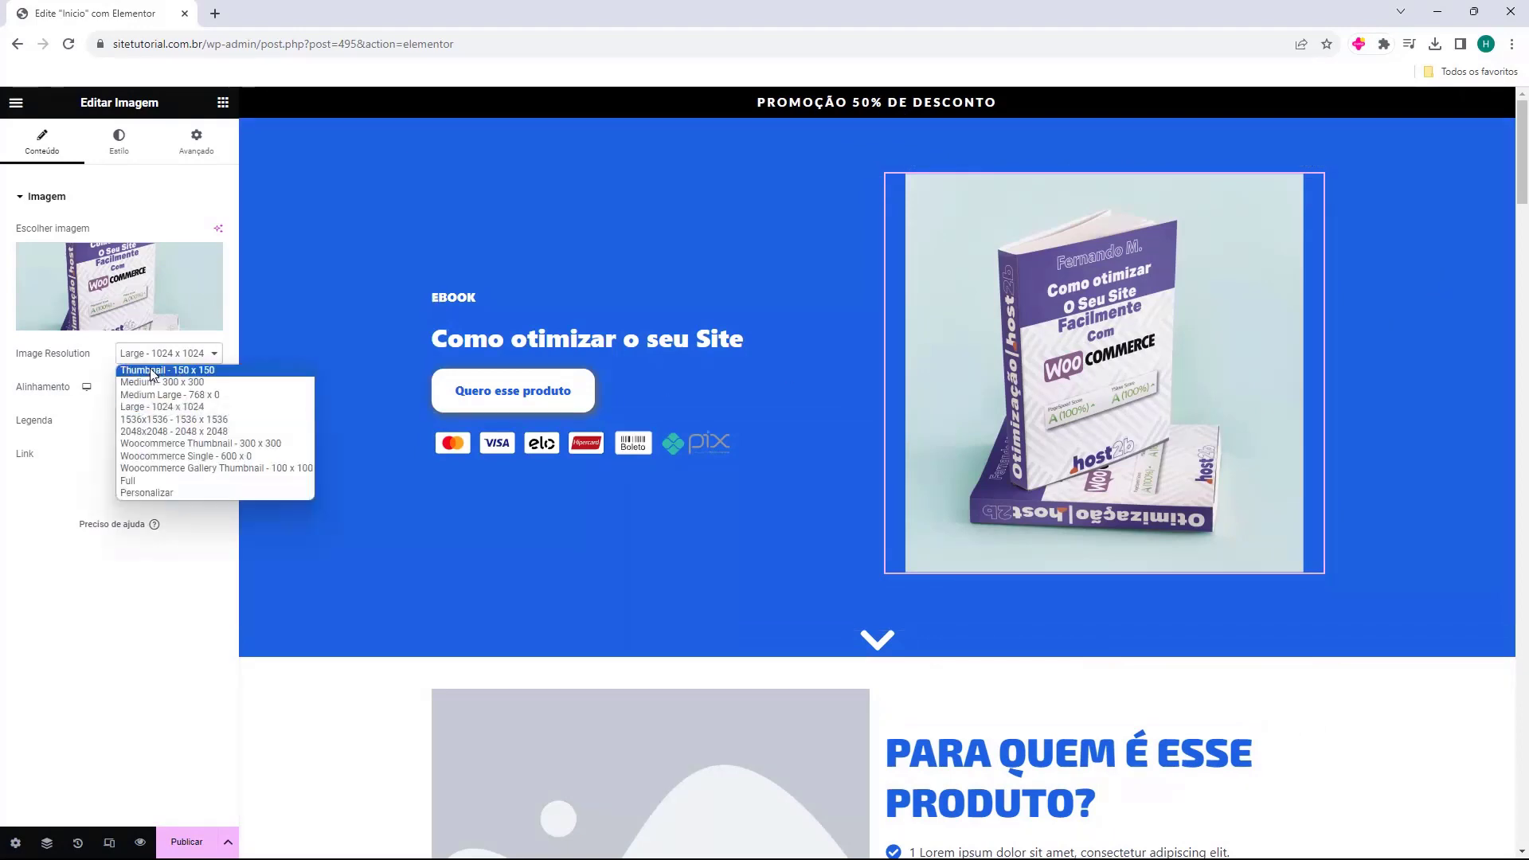
click(152, 369)
click(153, 354)
click(149, 383)
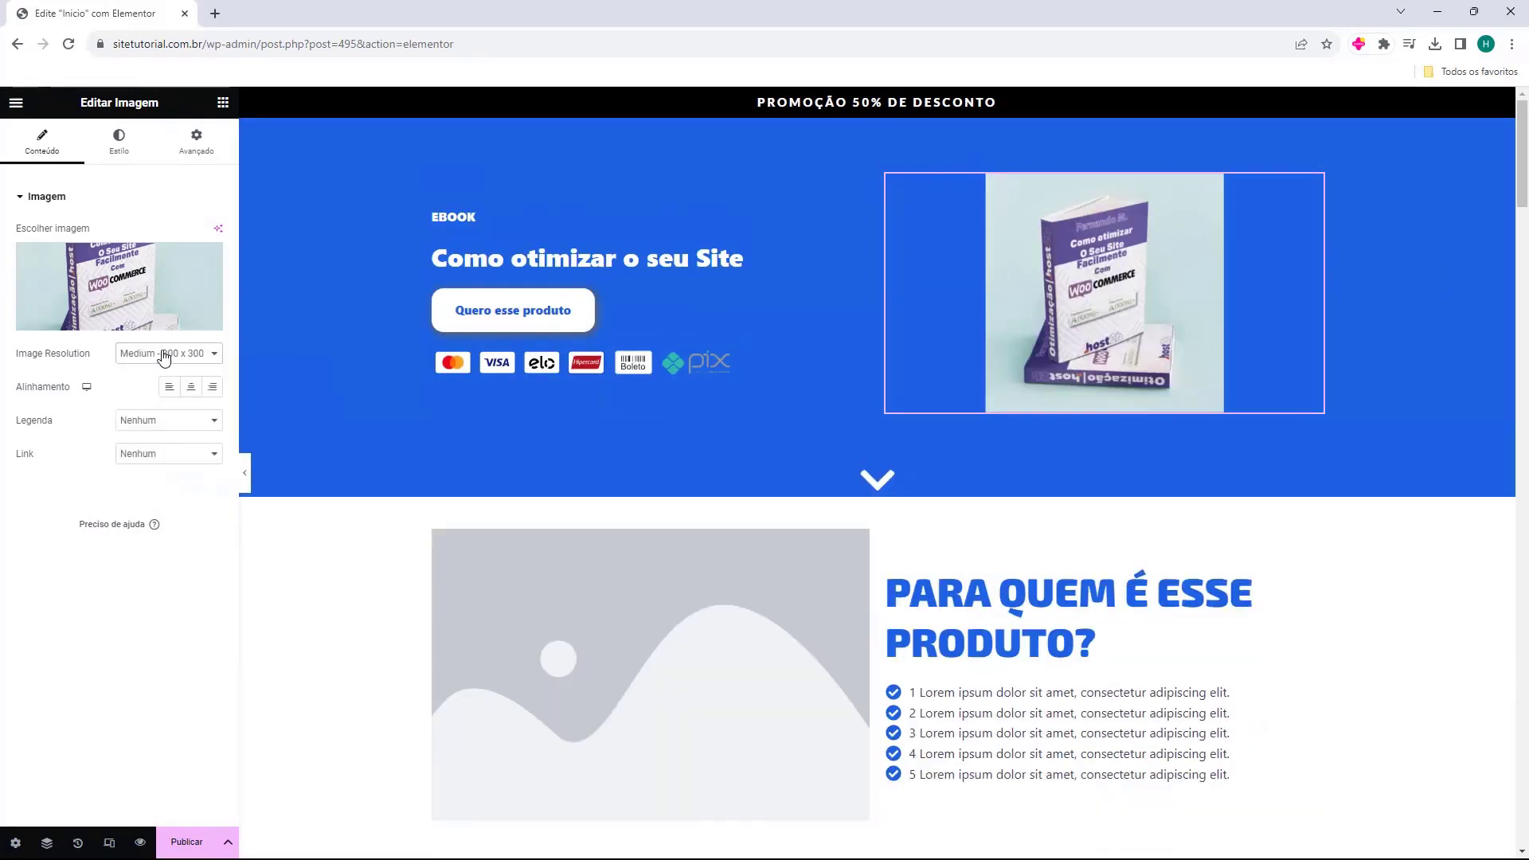
click(159, 353)
click(154, 395)
key(Down)
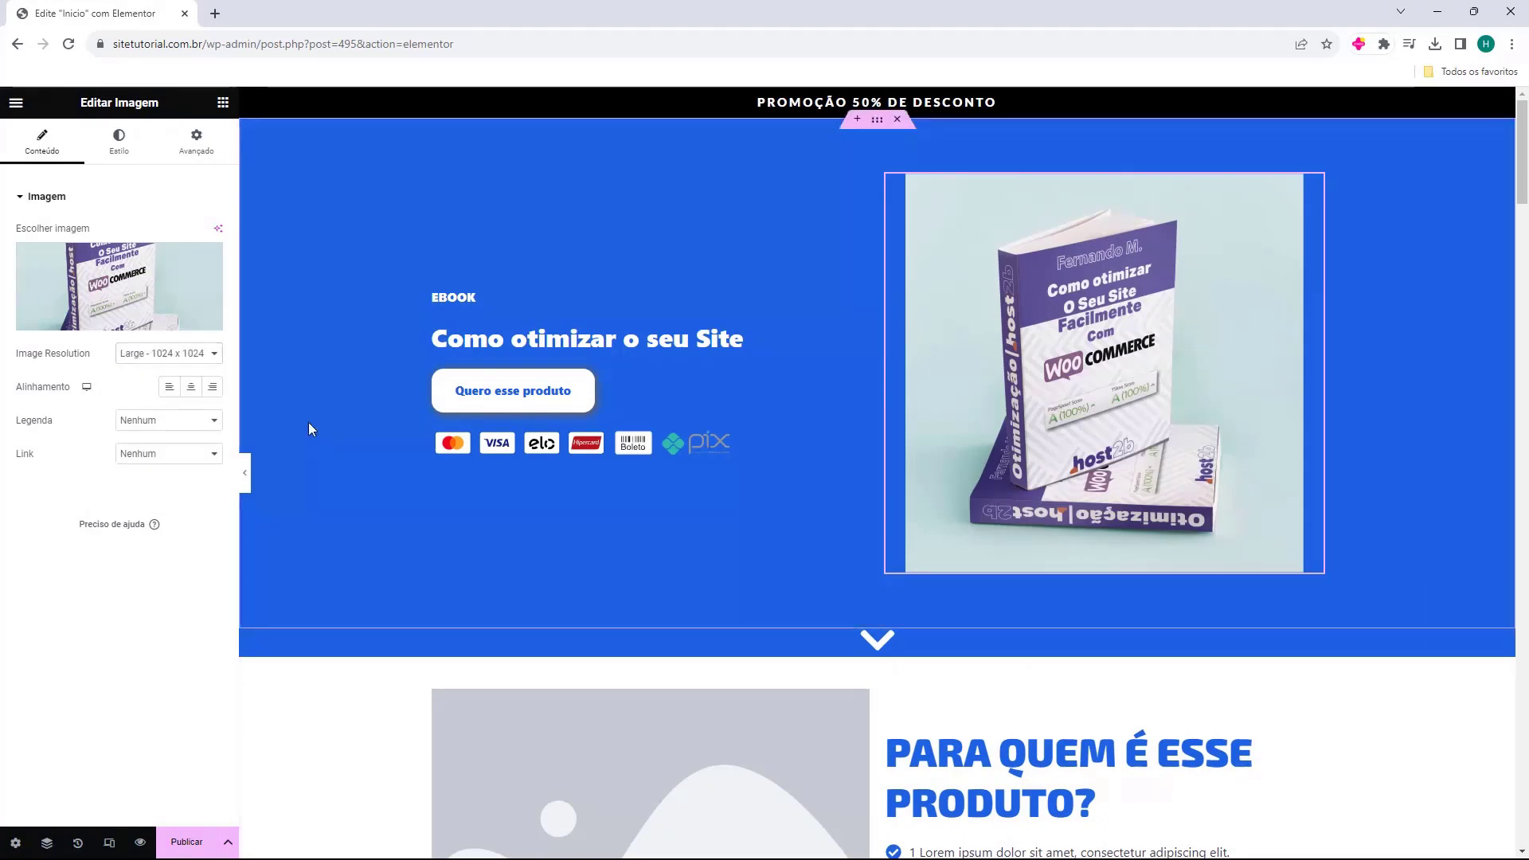
scroll(370, 270, down, 4)
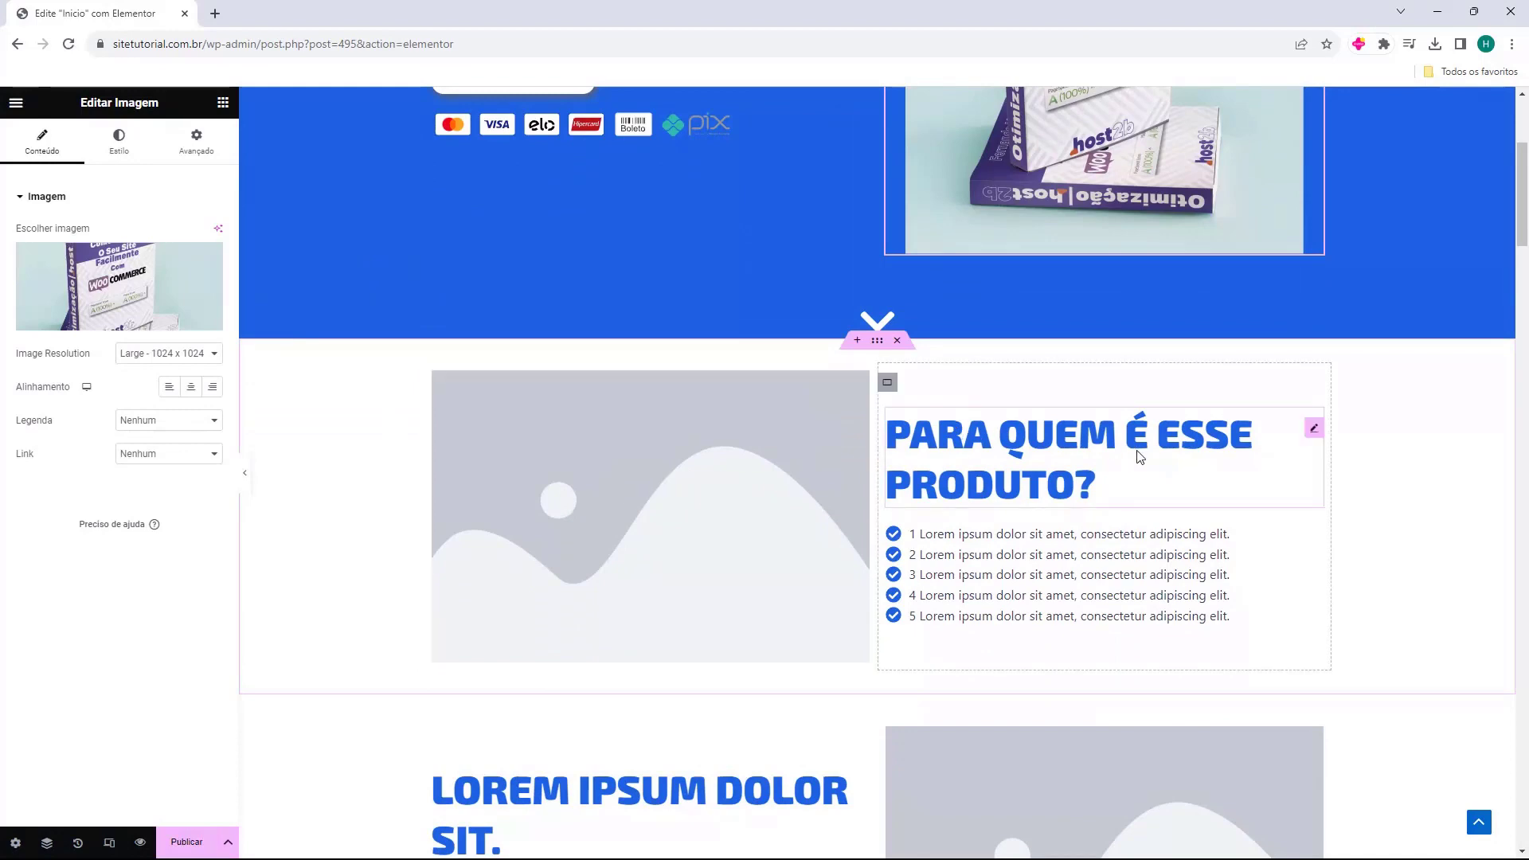
scroll(1139, 457, down, 10)
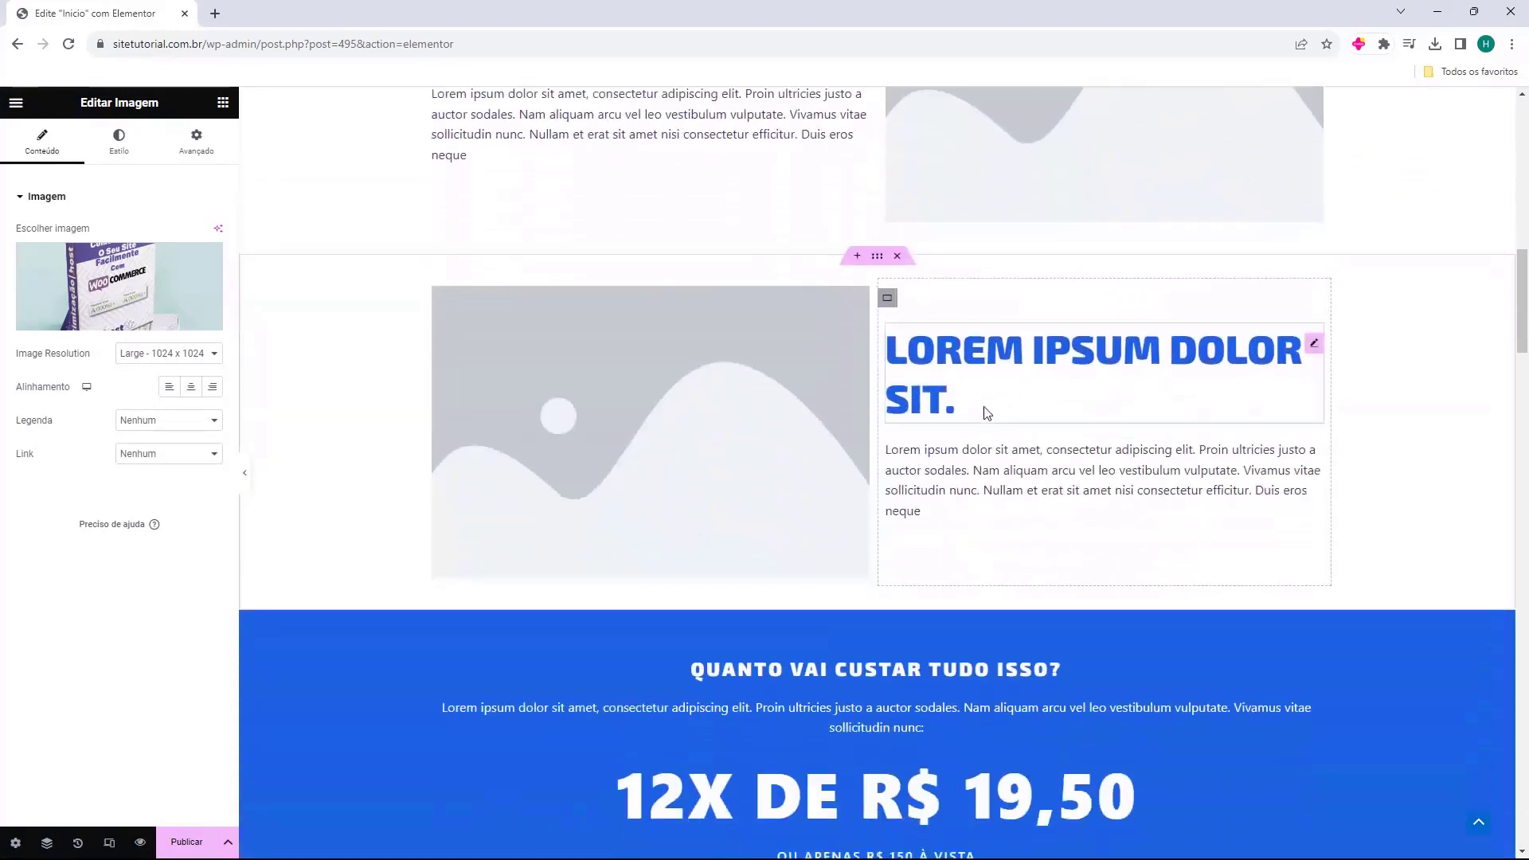
scroll(987, 412, down, 4)
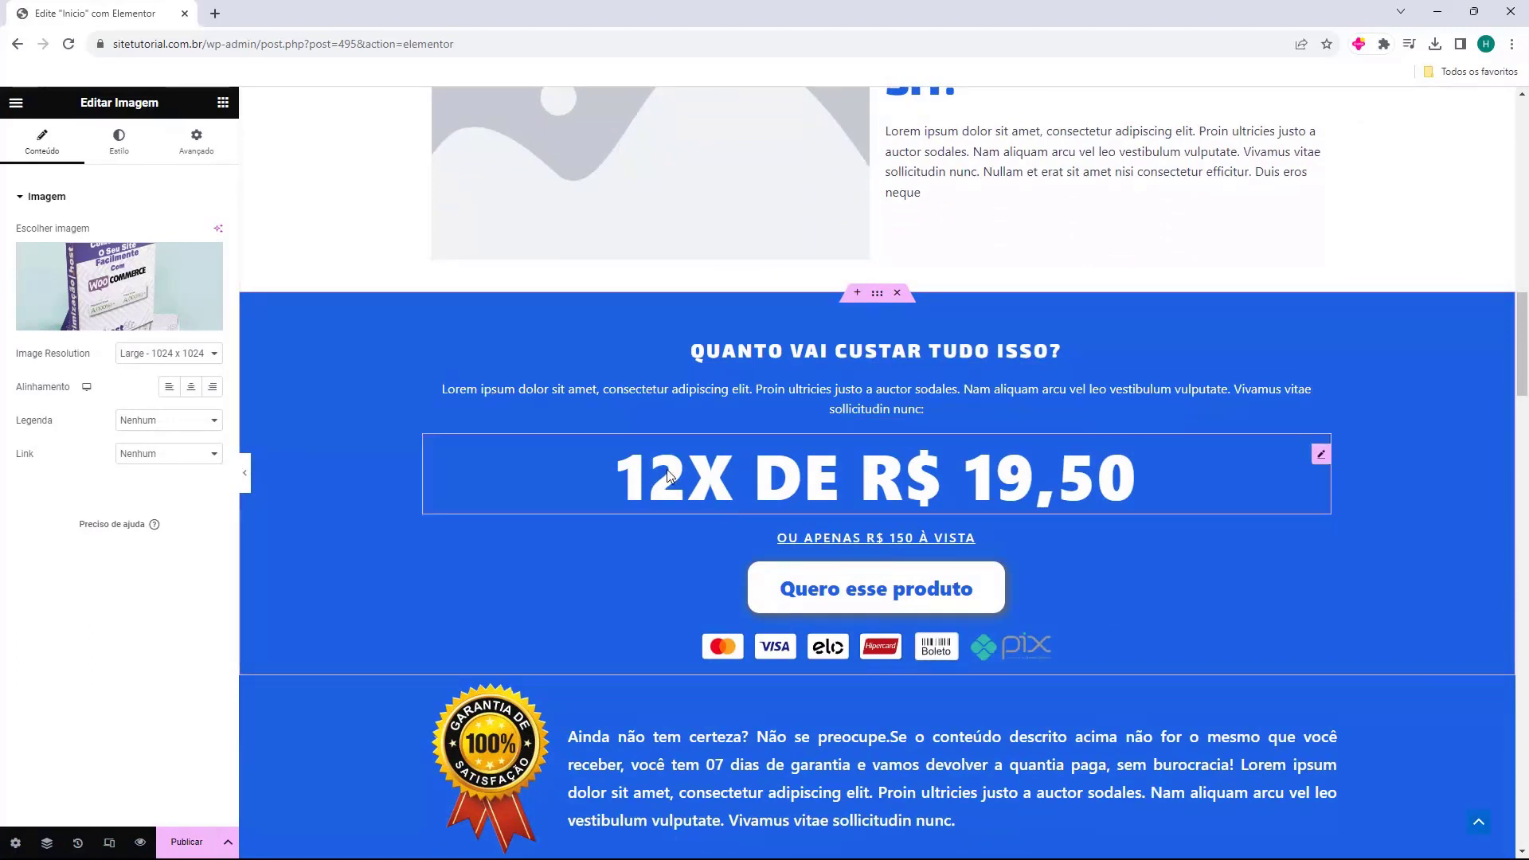
scroll(743, 437, down, 2)
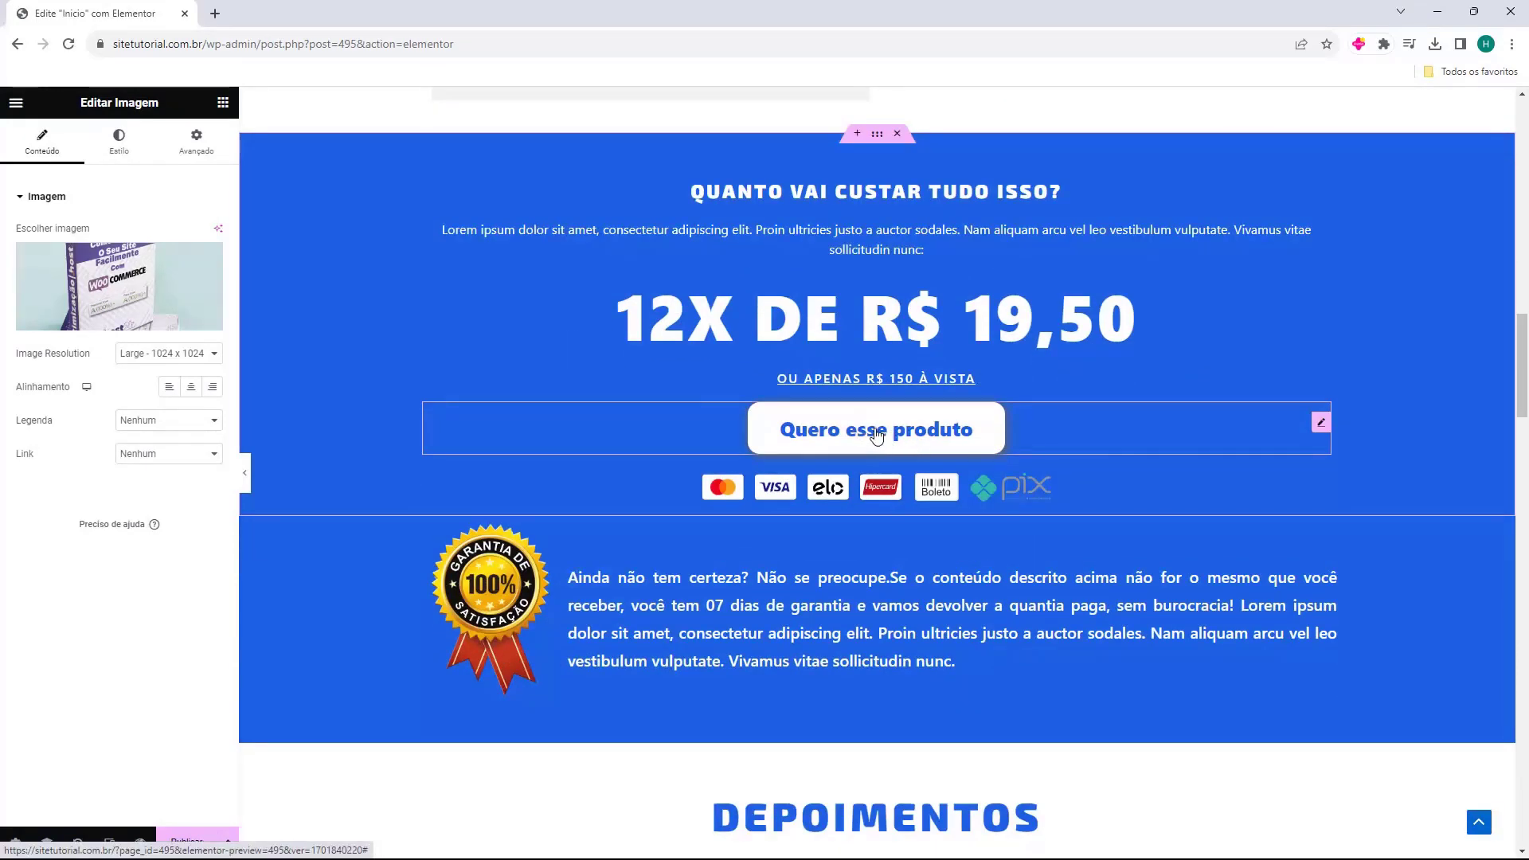
scroll(612, 419, down, 3)
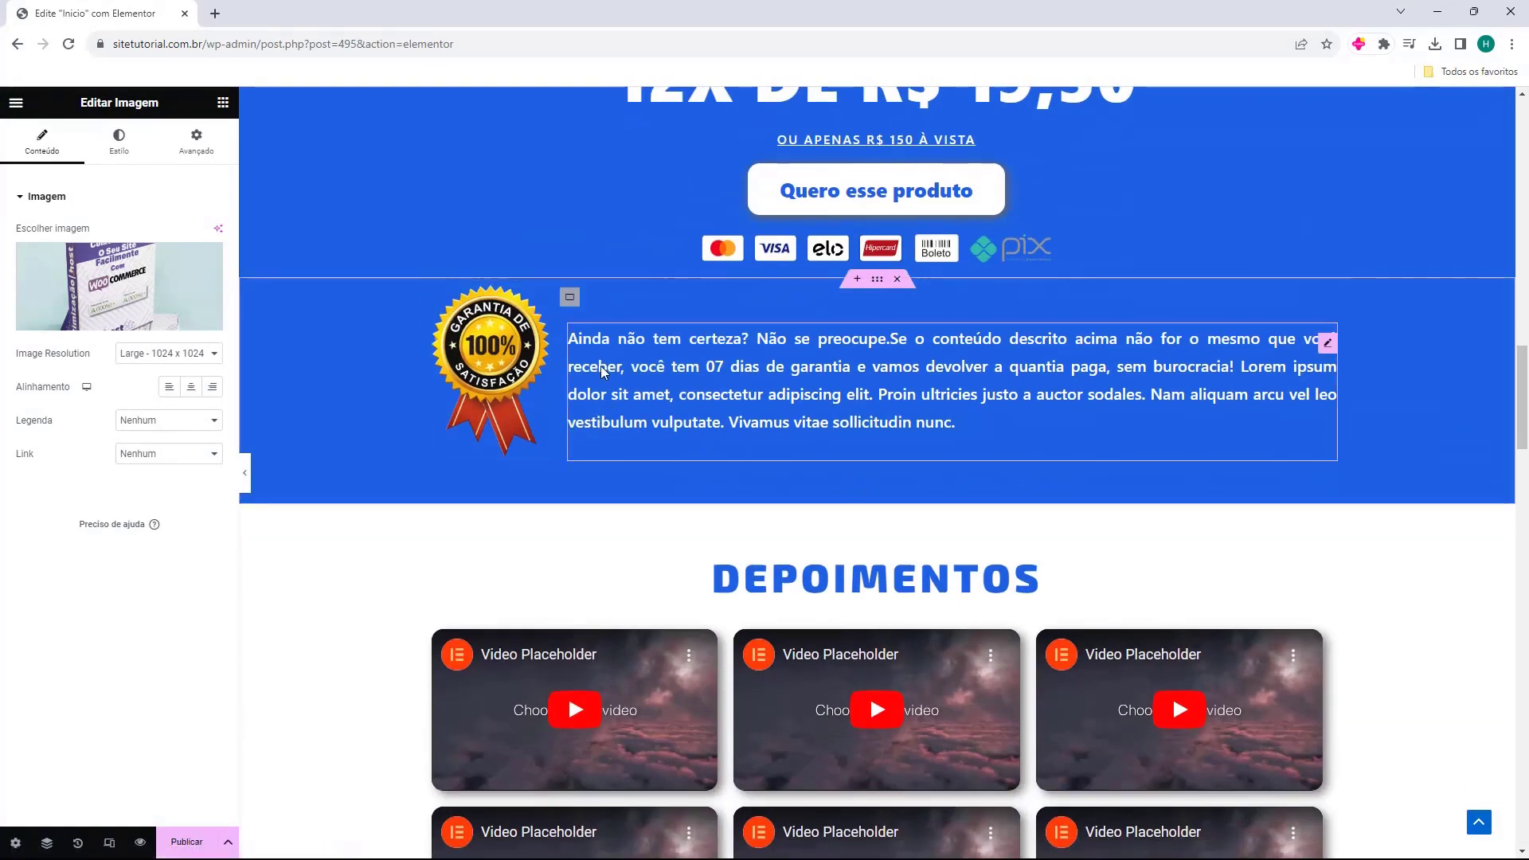
scroll(421, 468, down, 6)
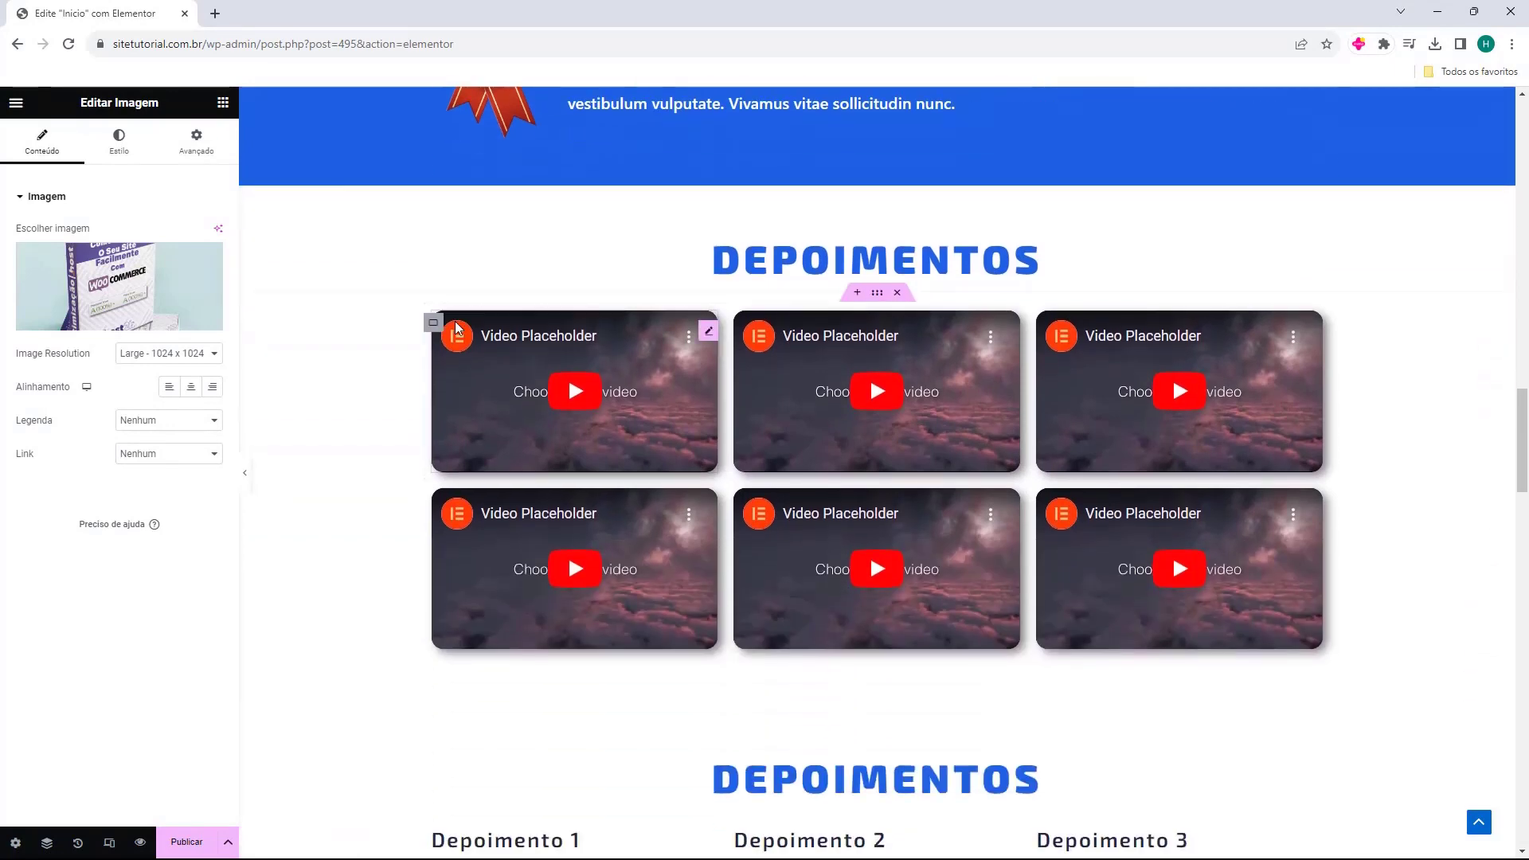
scroll(562, 422, down, 5)
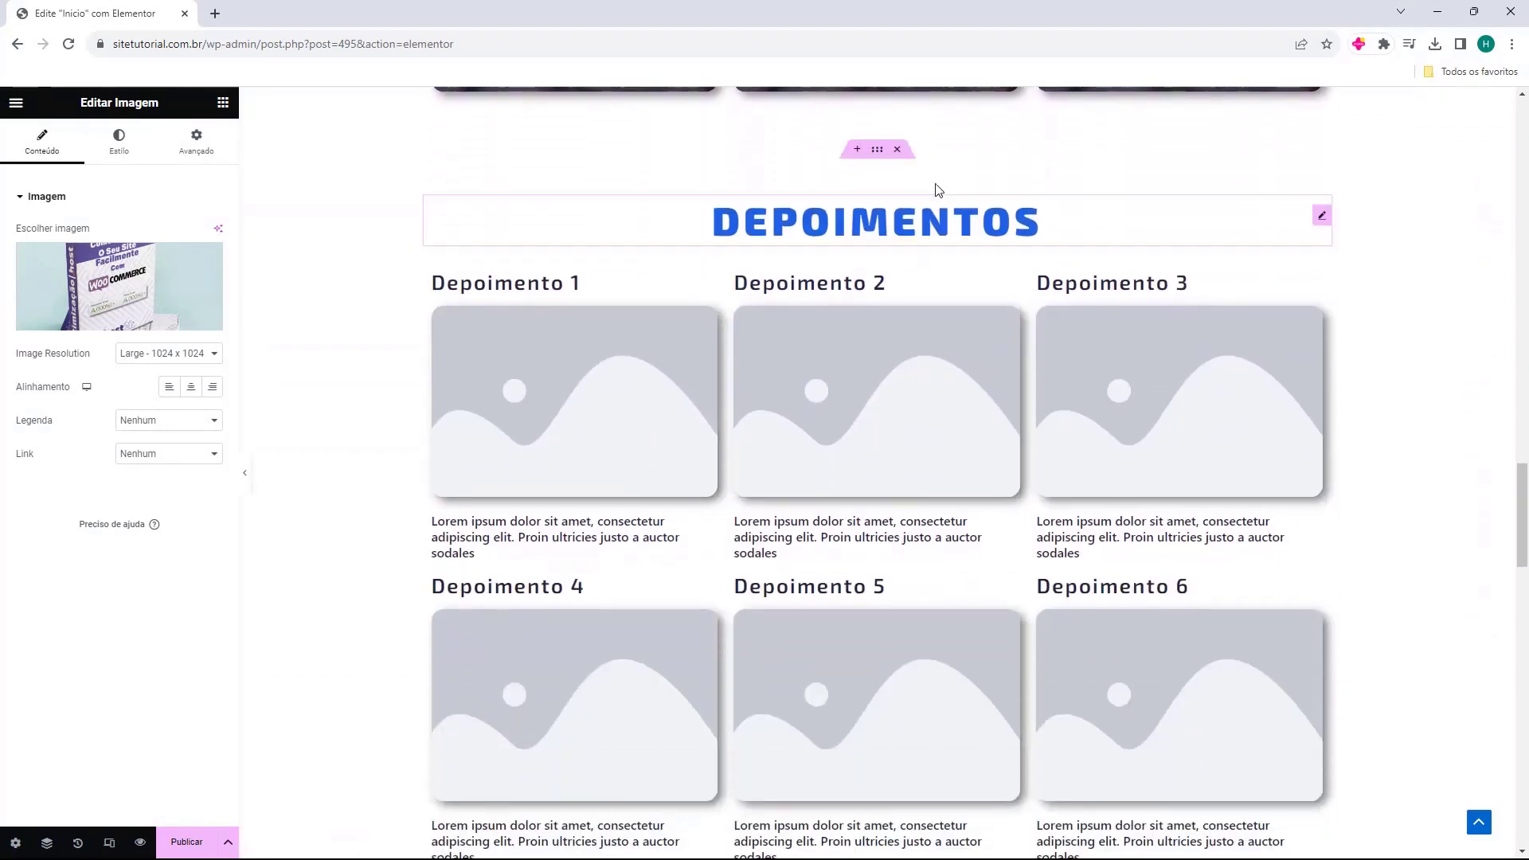
scroll(600, 332, down, 9)
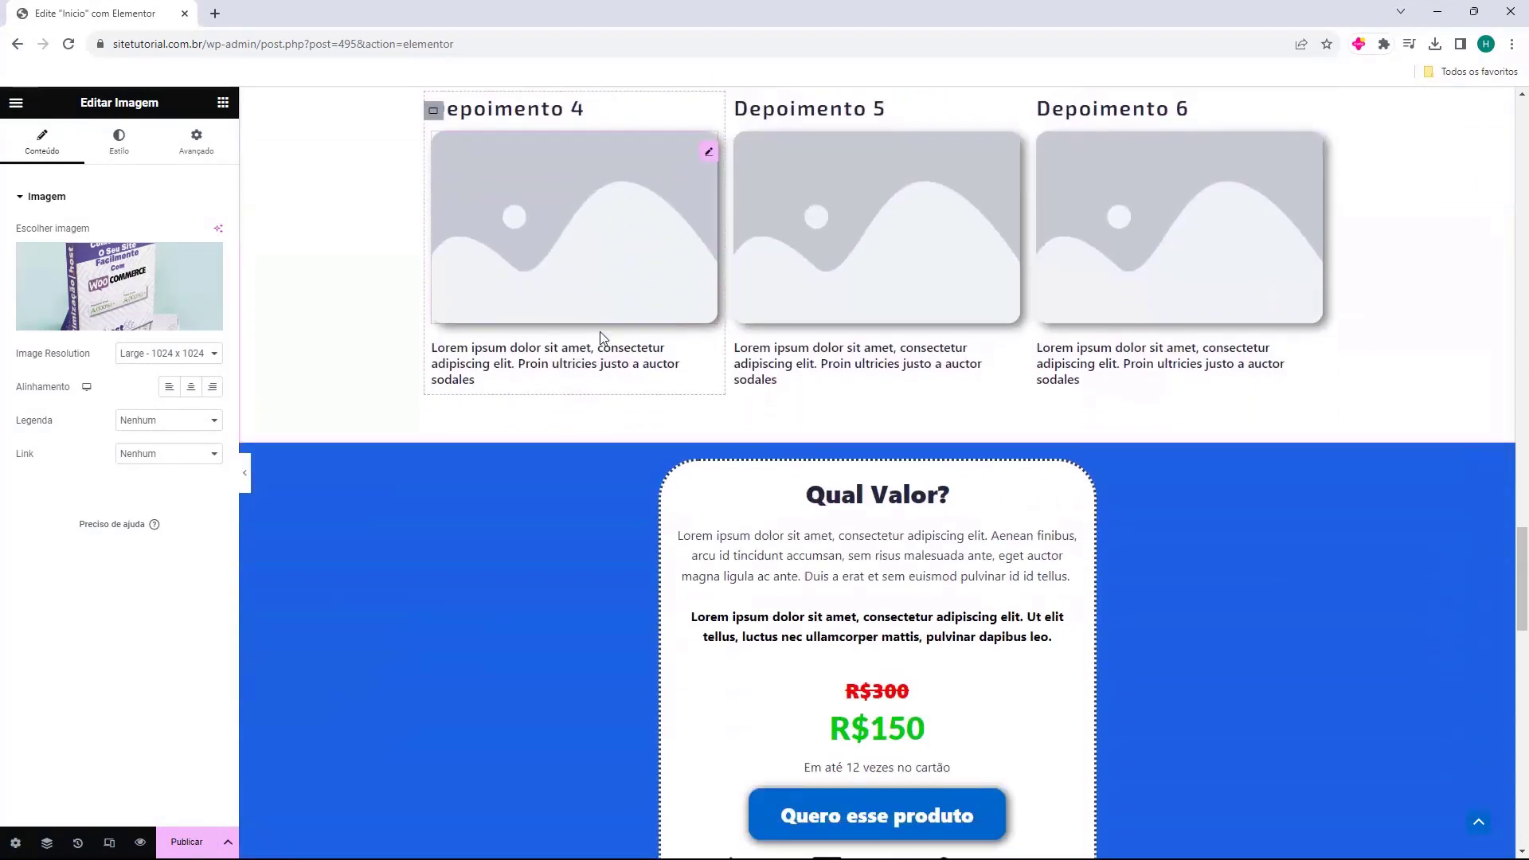
scroll(966, 309, down, 4)
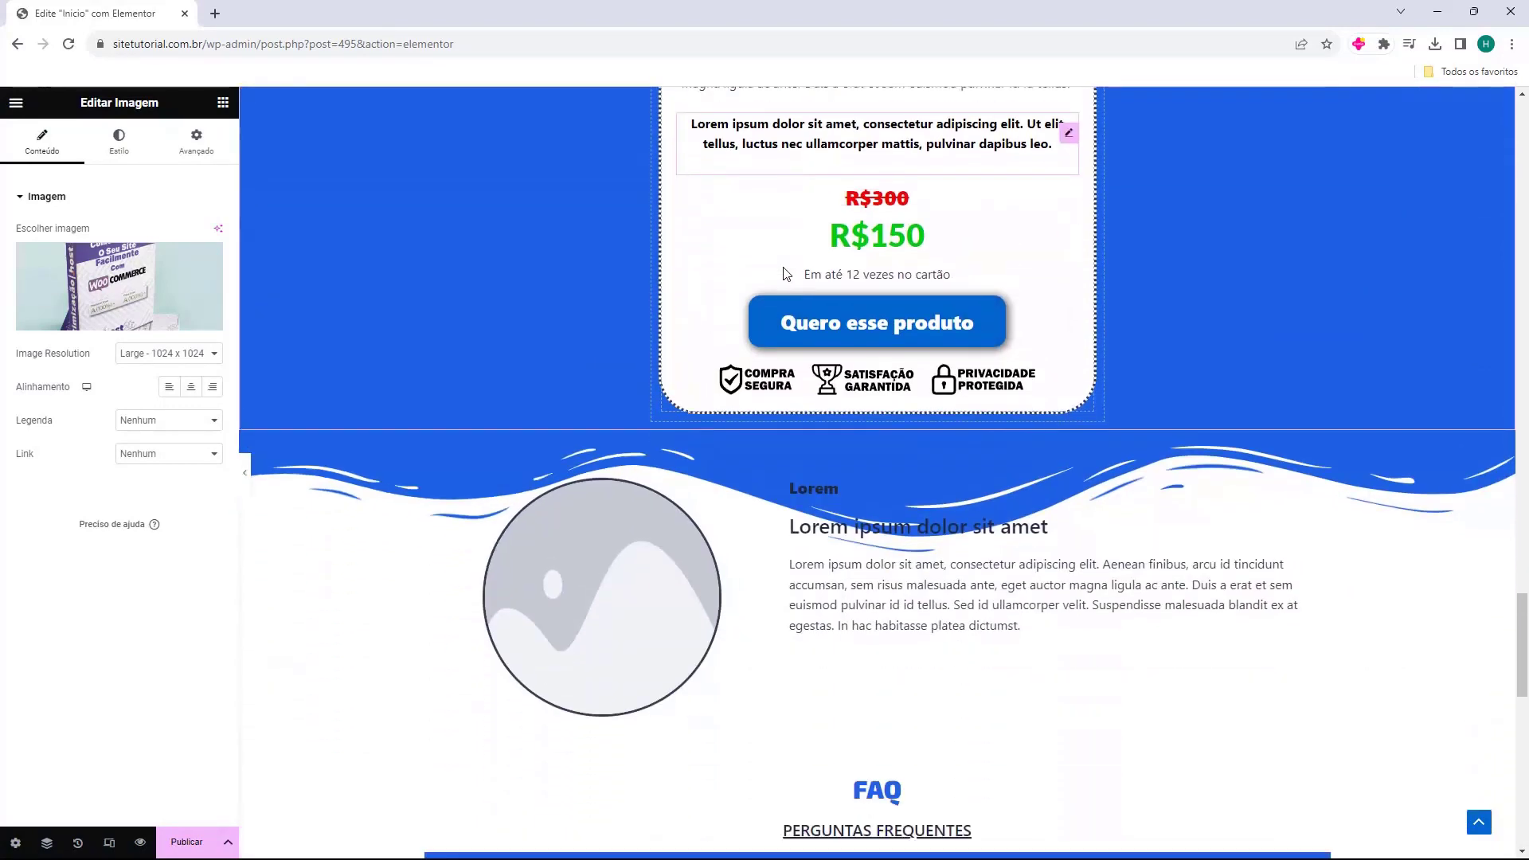
scroll(748, 415, down, 9)
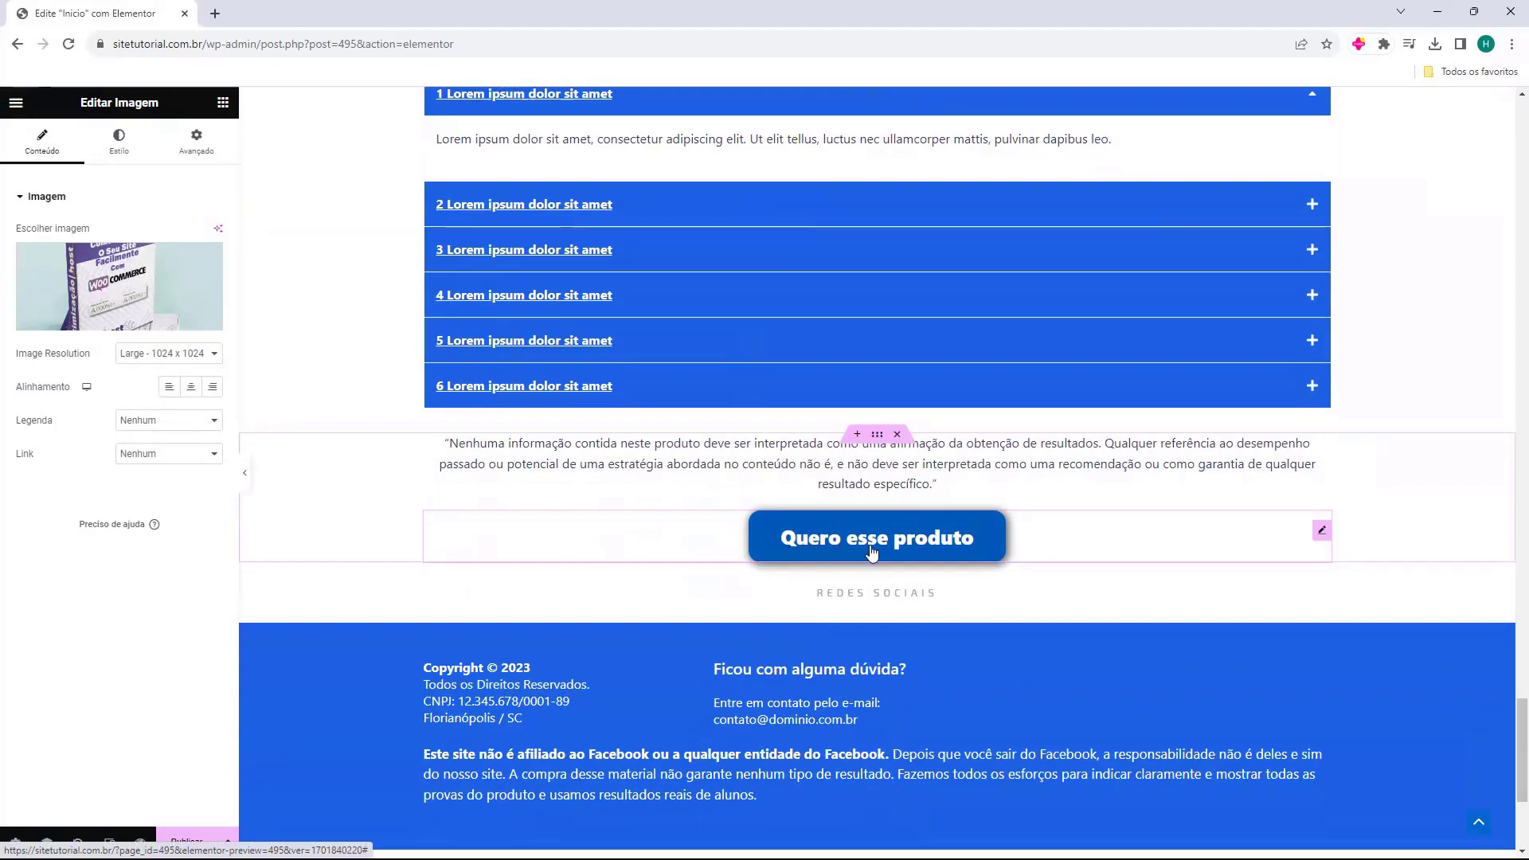
scroll(868, 503, down, 1)
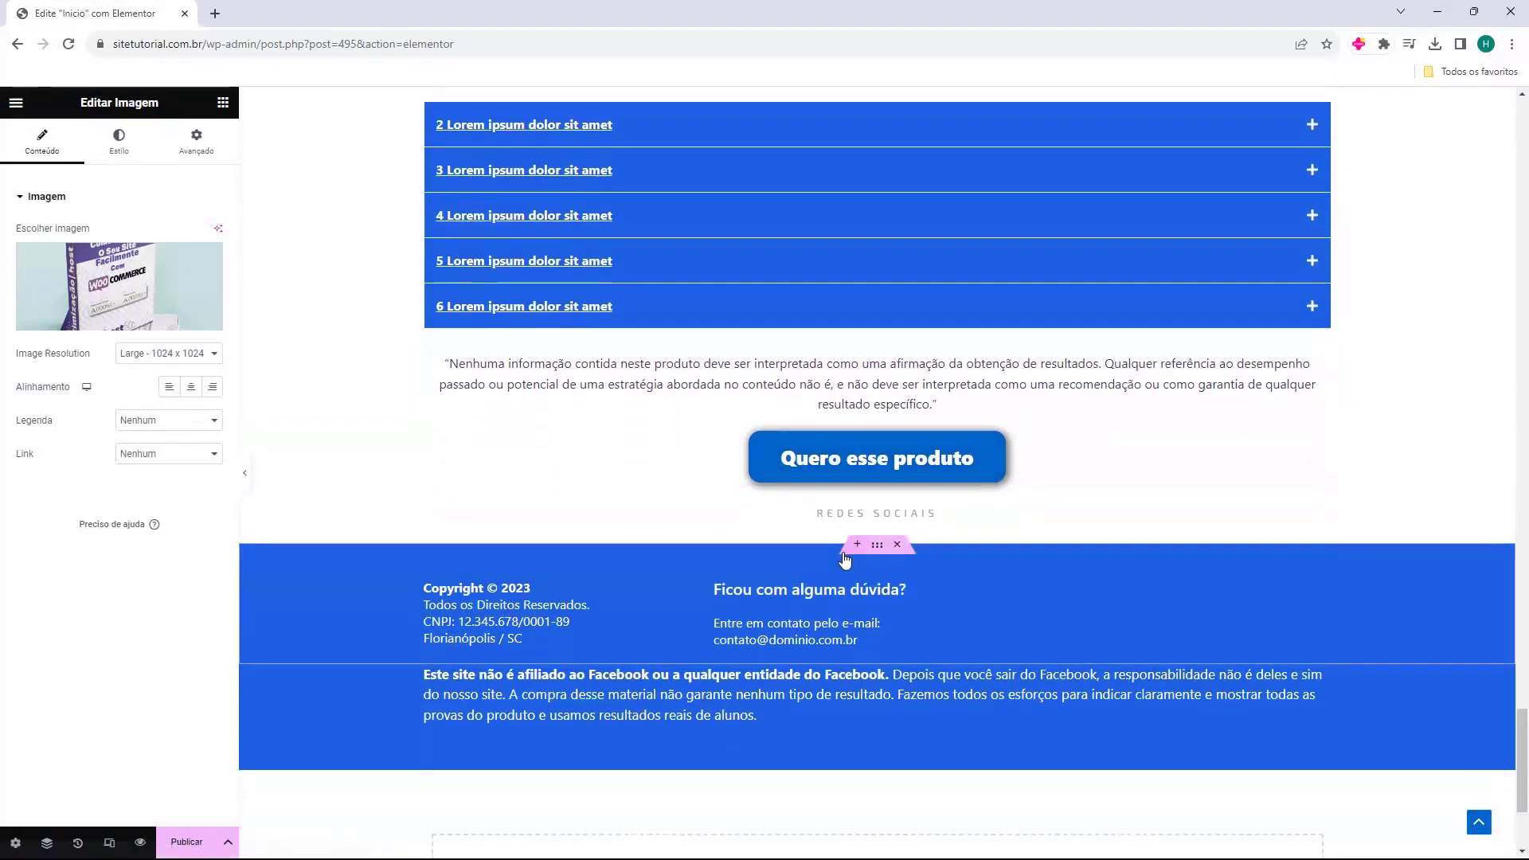
scroll(698, 562, up, 20)
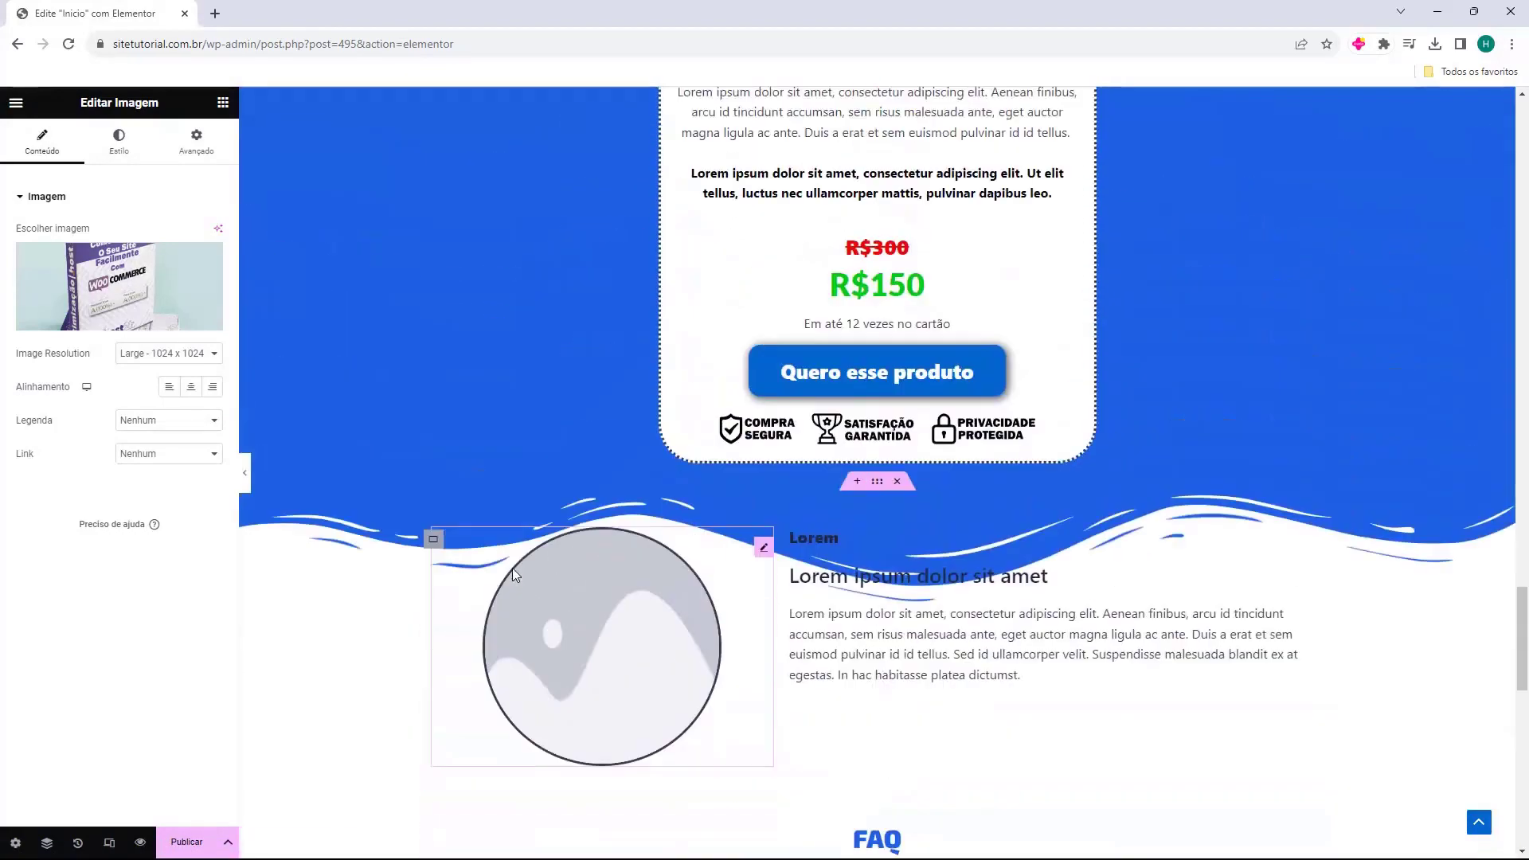
scroll(326, 351, up, 20)
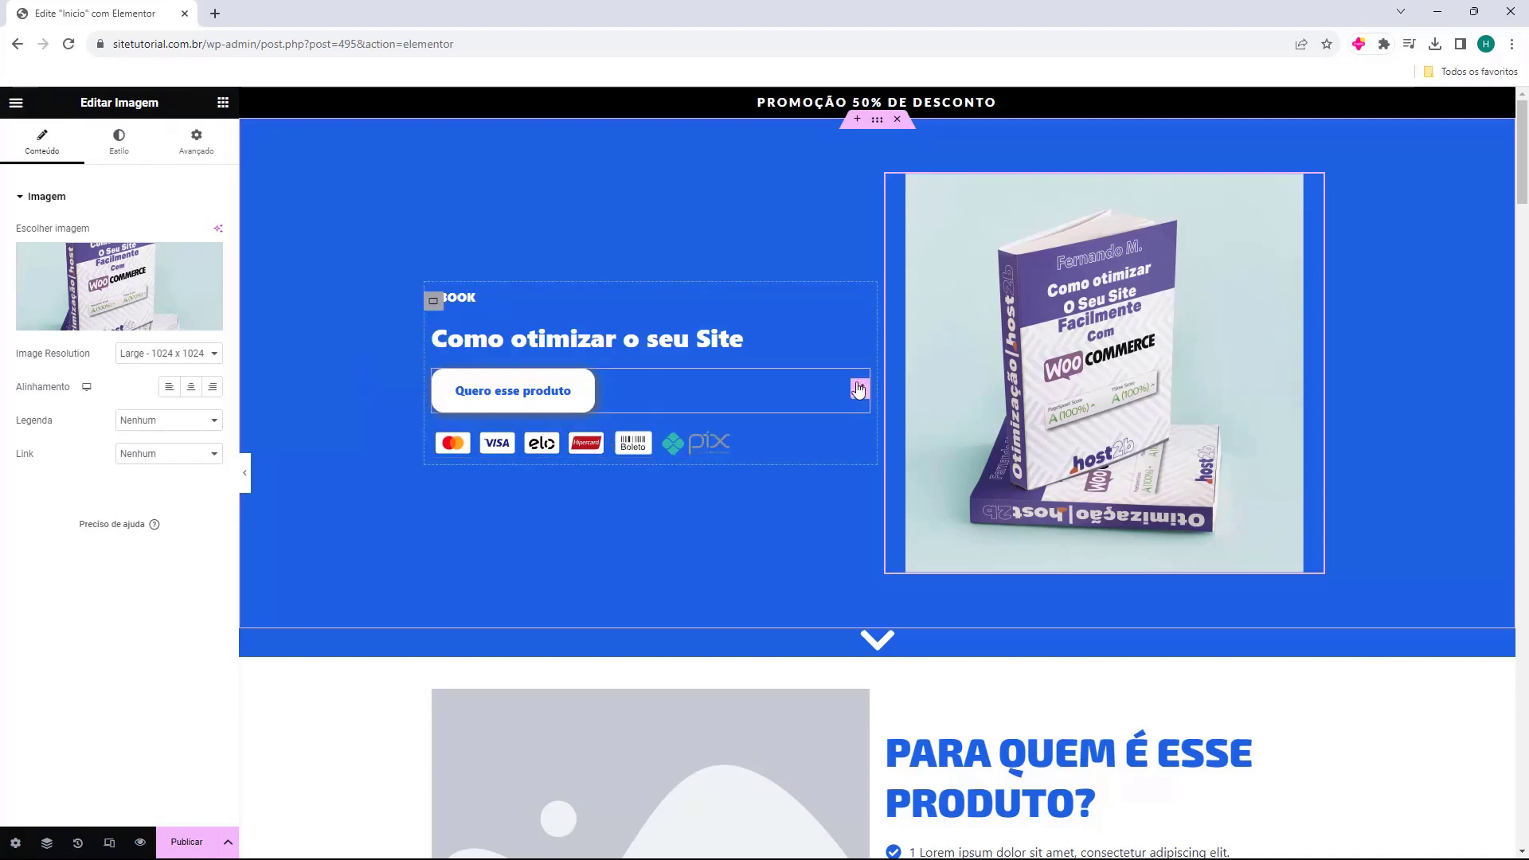
scroll(837, 373, down, 10)
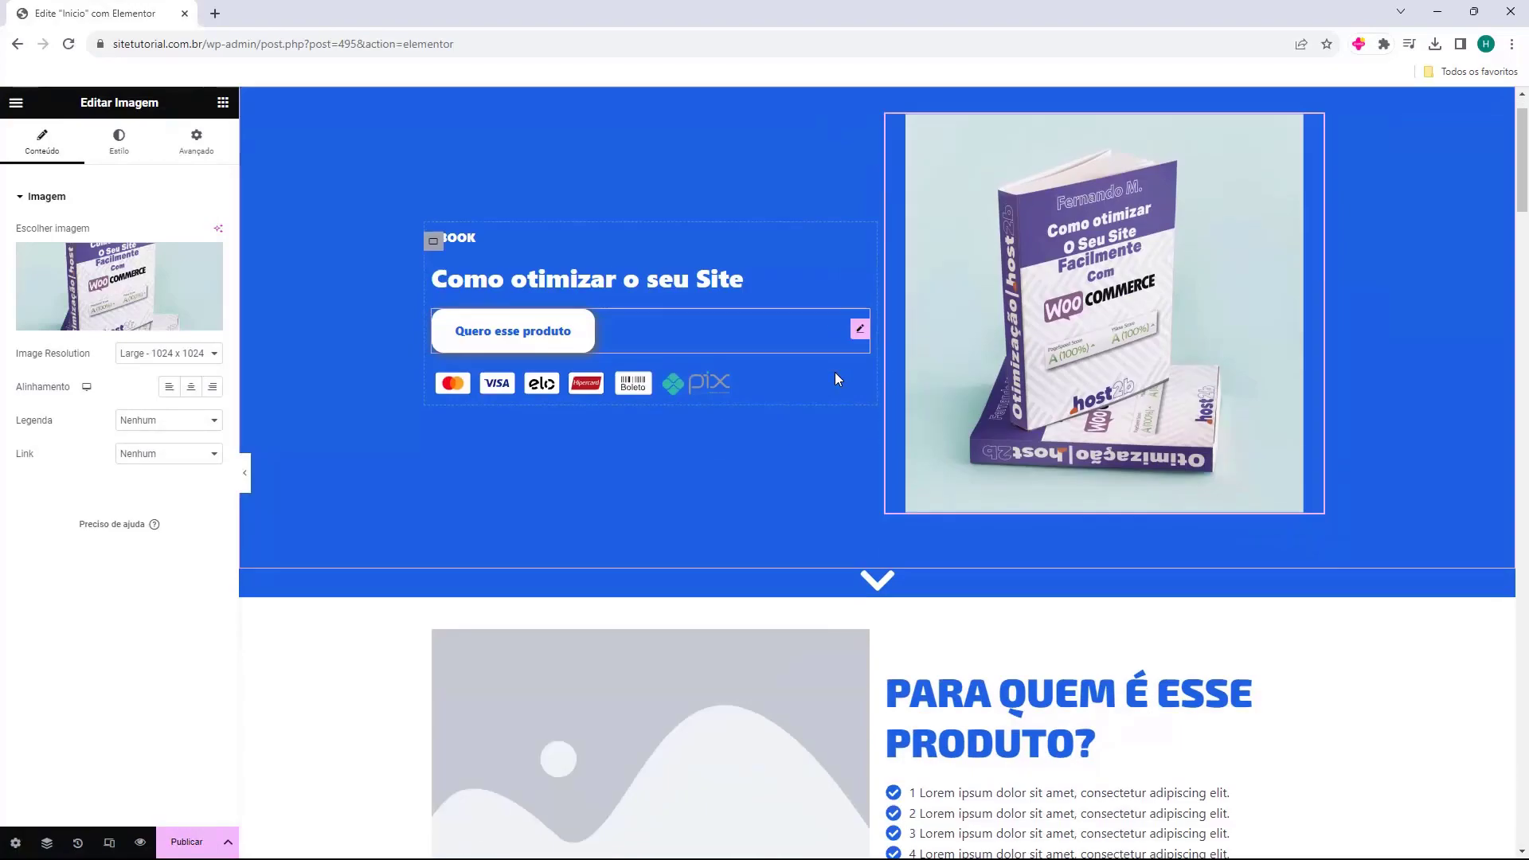
scroll(835, 374, down, 20)
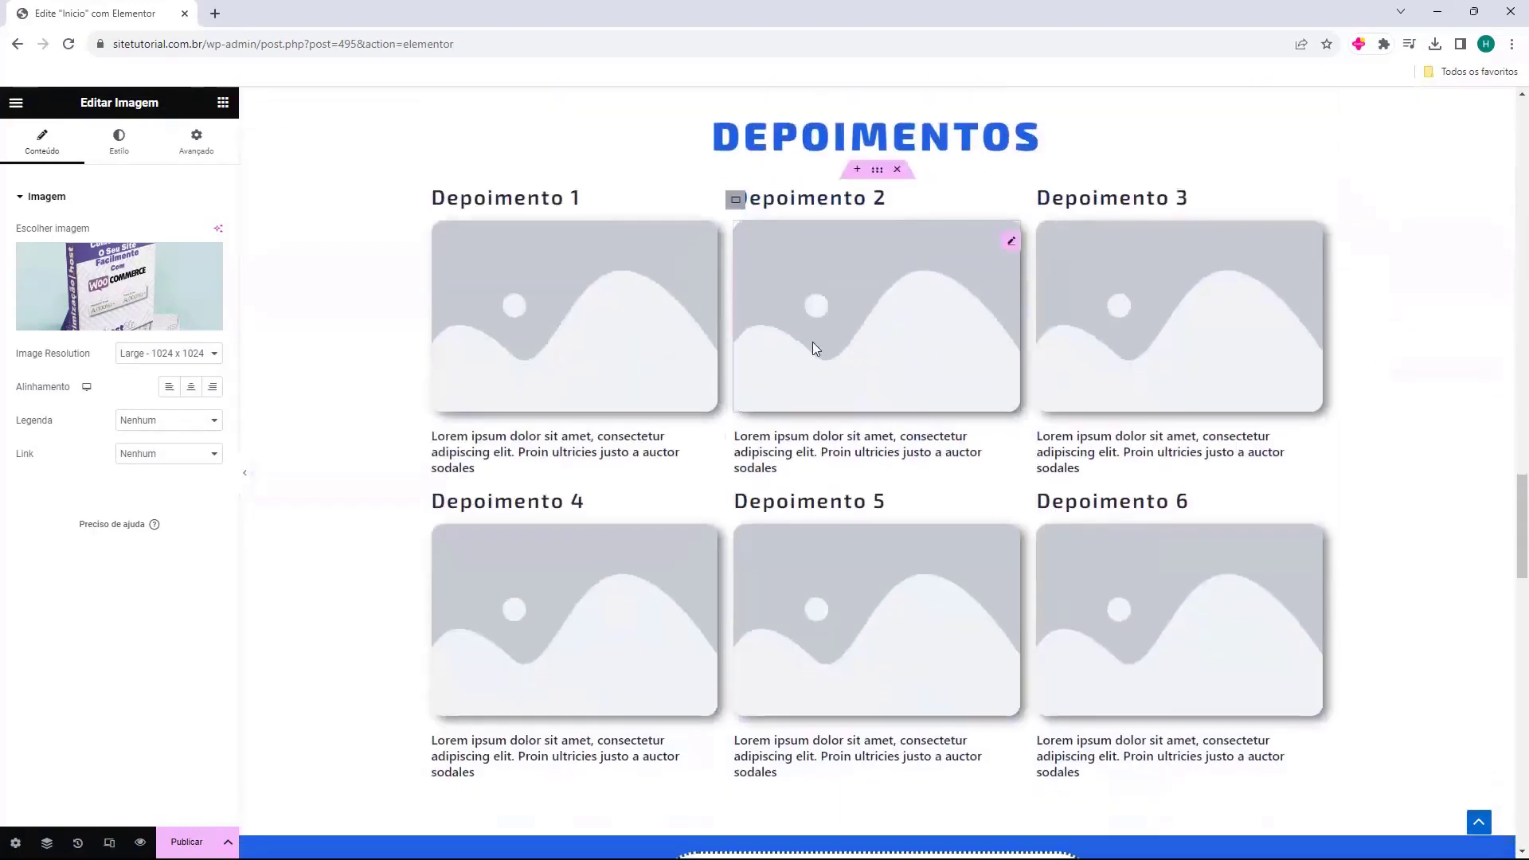
scroll(779, 352, down, 7)
scroll(608, 547, up, 20)
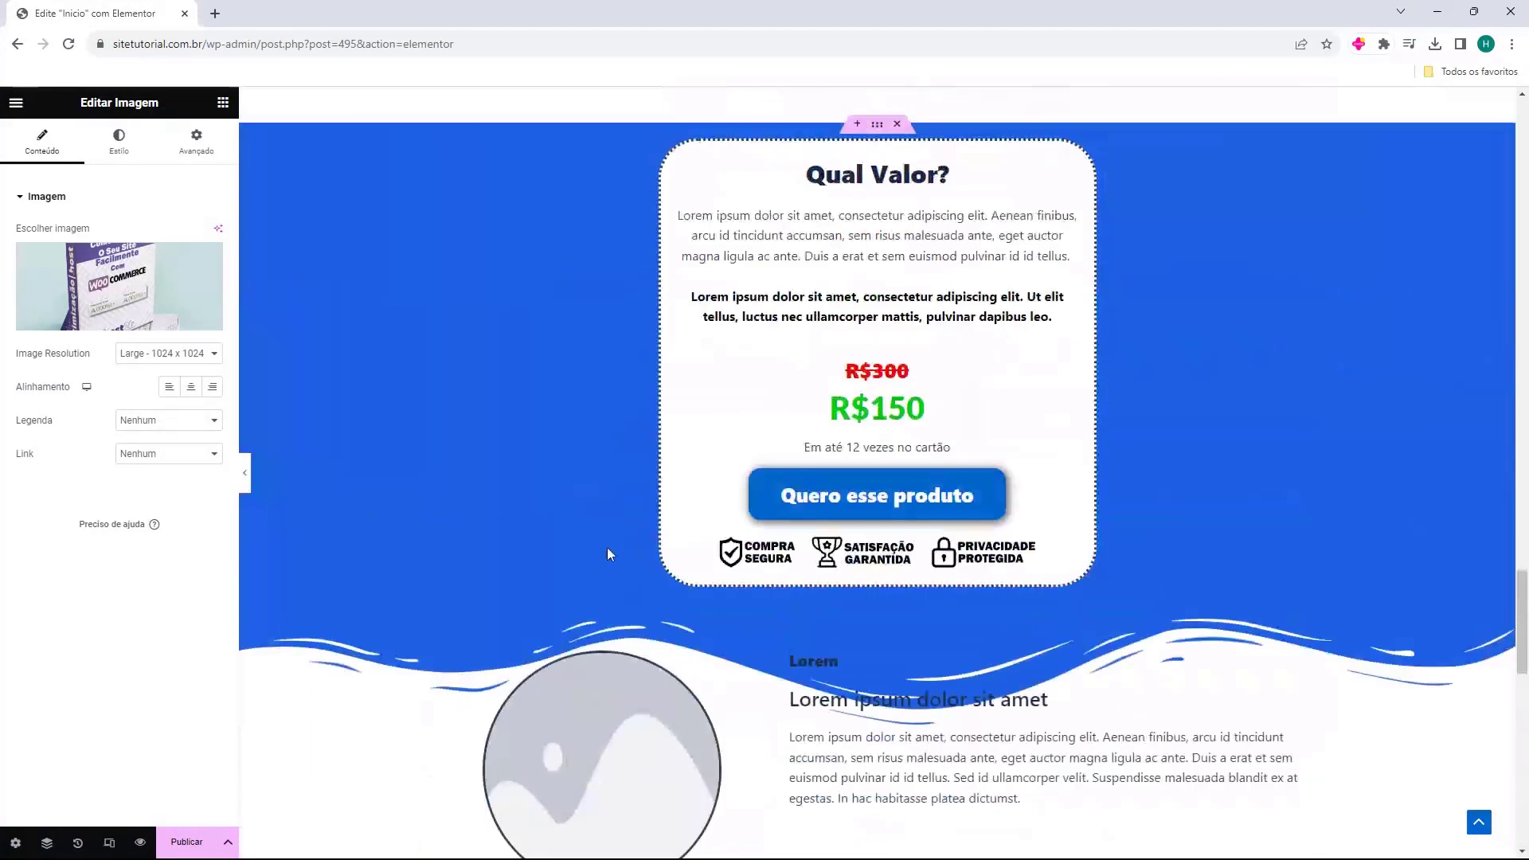
scroll(561, 532, up, 15)
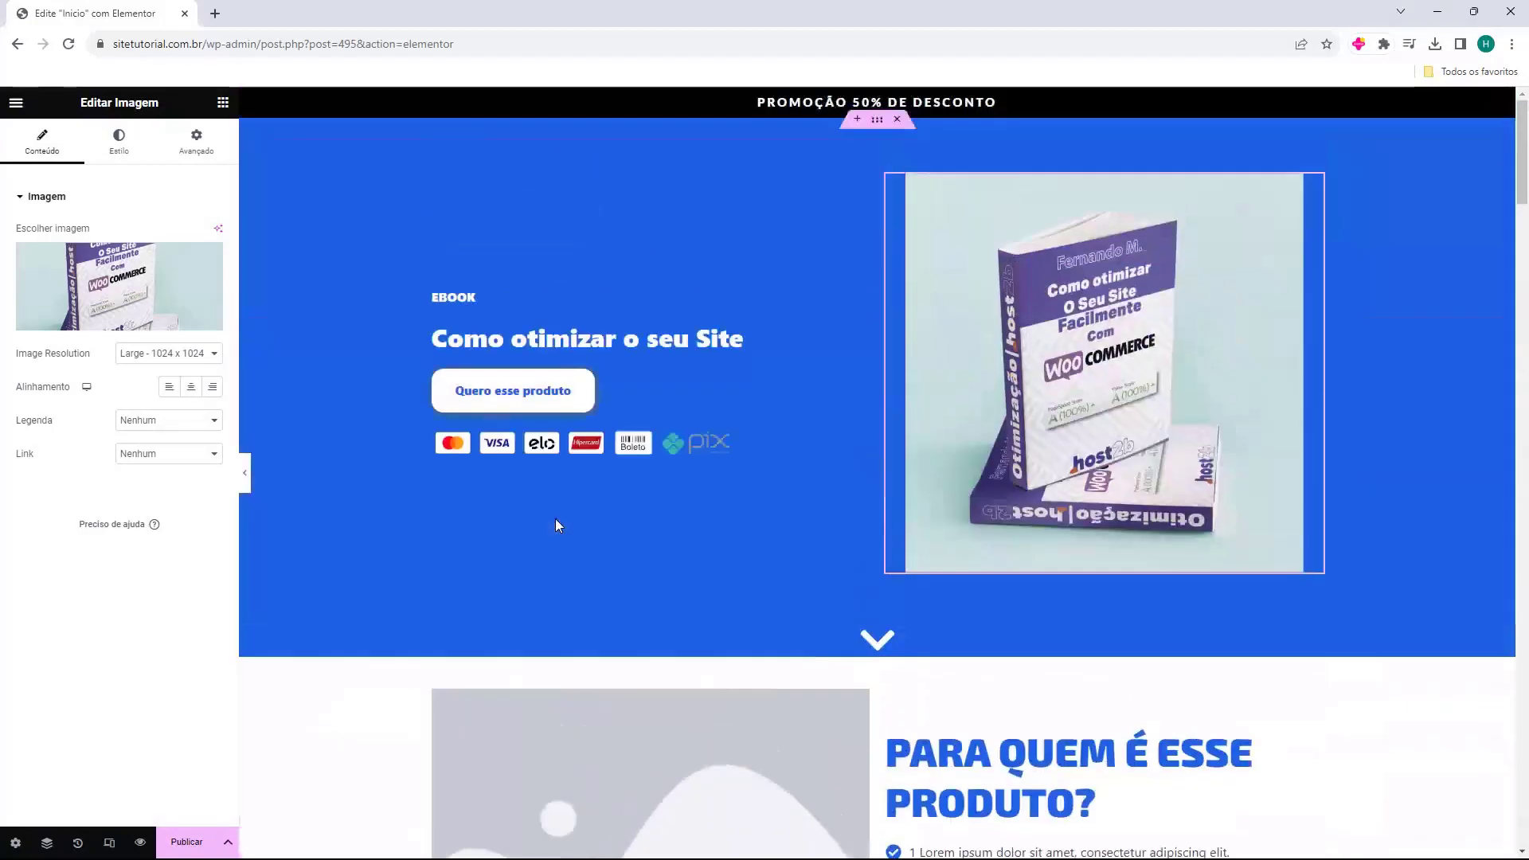
scroll(613, 303, down, 15)
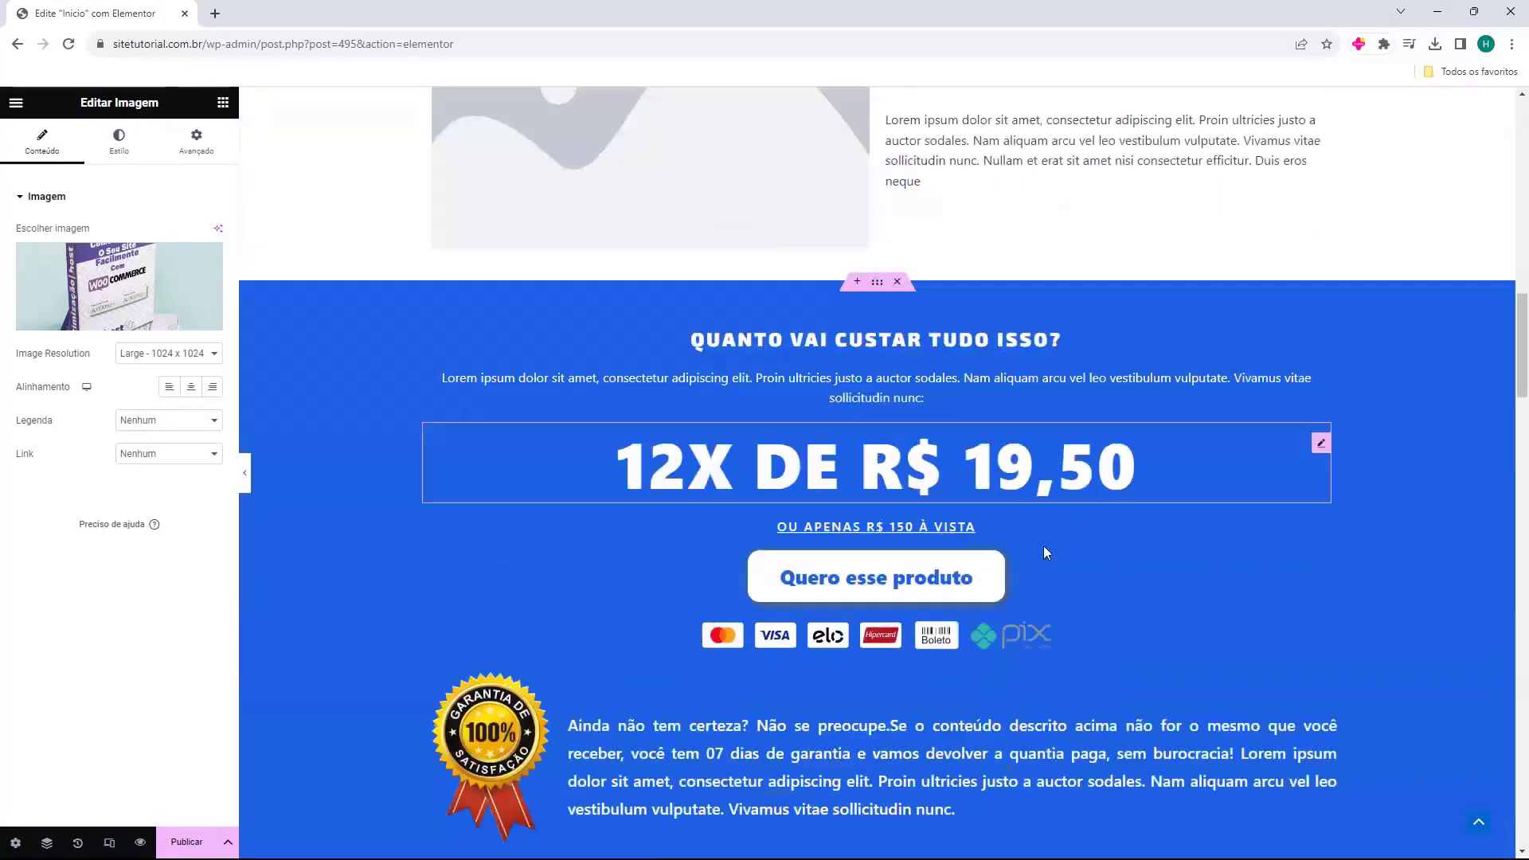
scroll(1152, 363, down, 10)
scroll(1000, 478, up, 7)
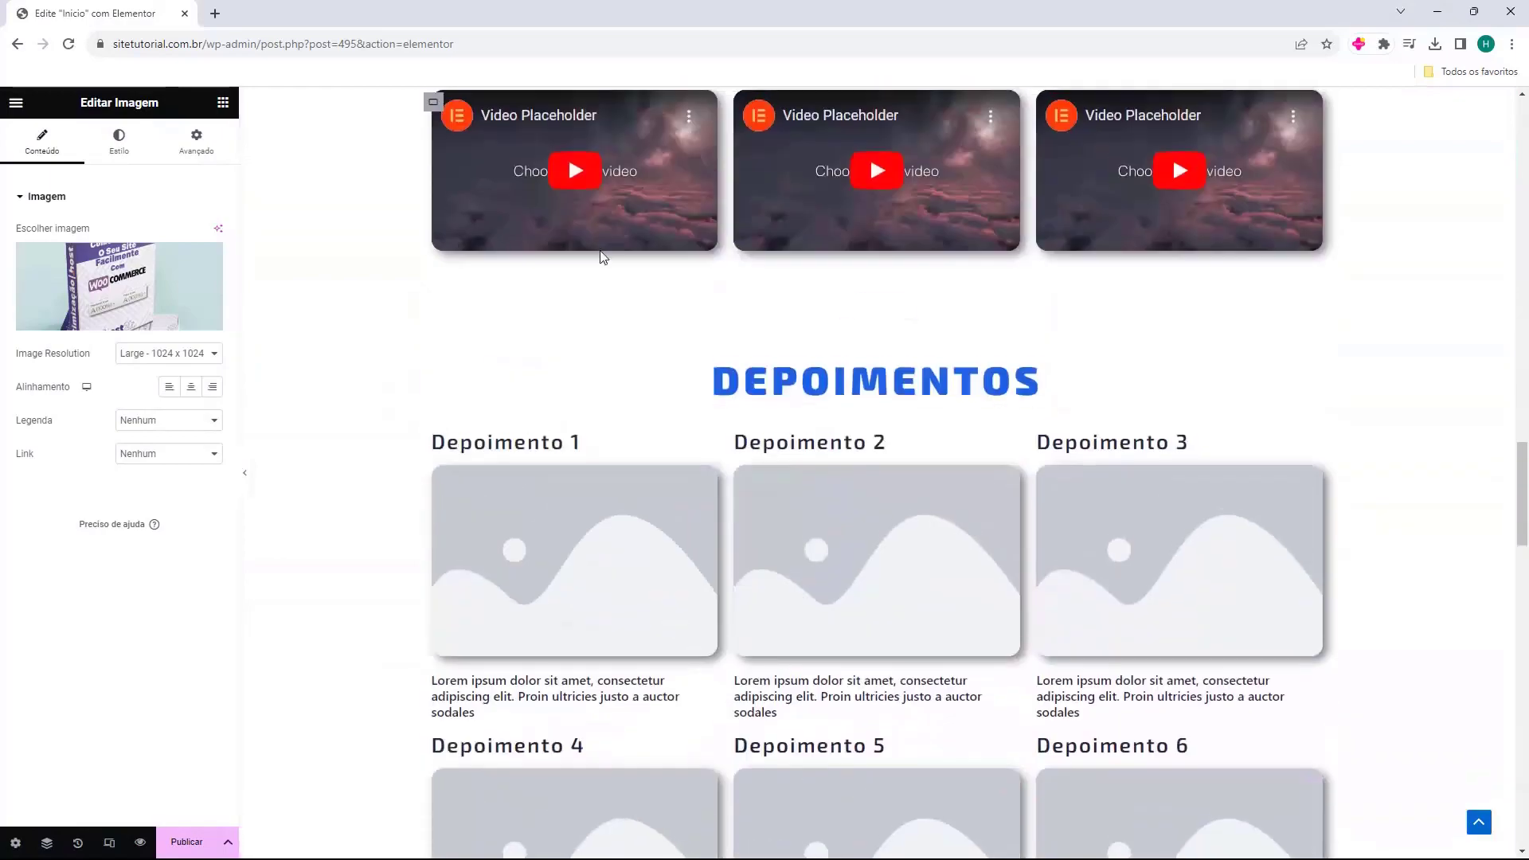
scroll(755, 253, down, 13)
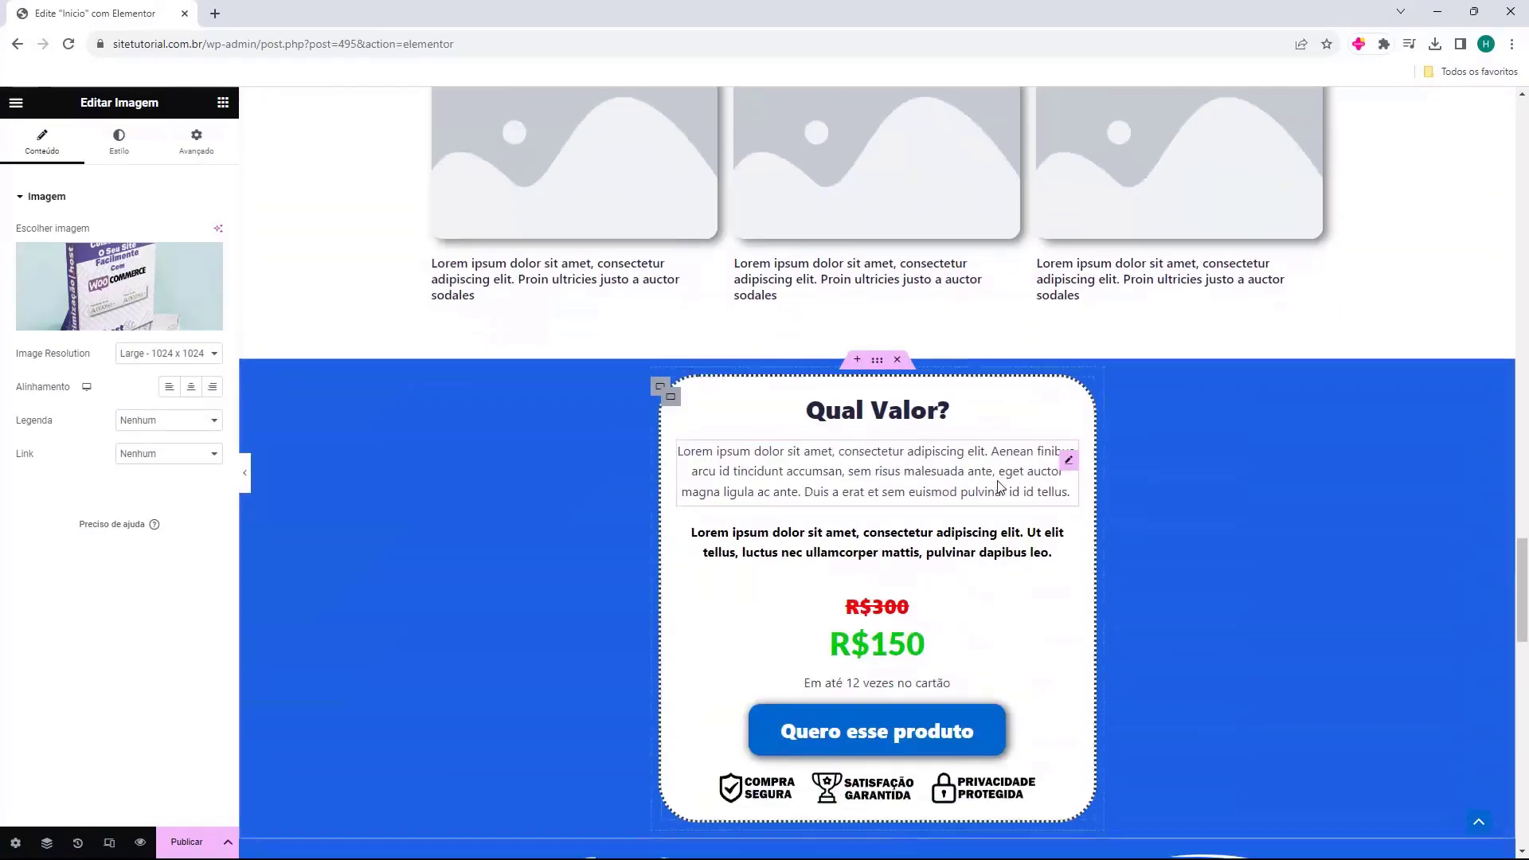
scroll(807, 540, up, 20)
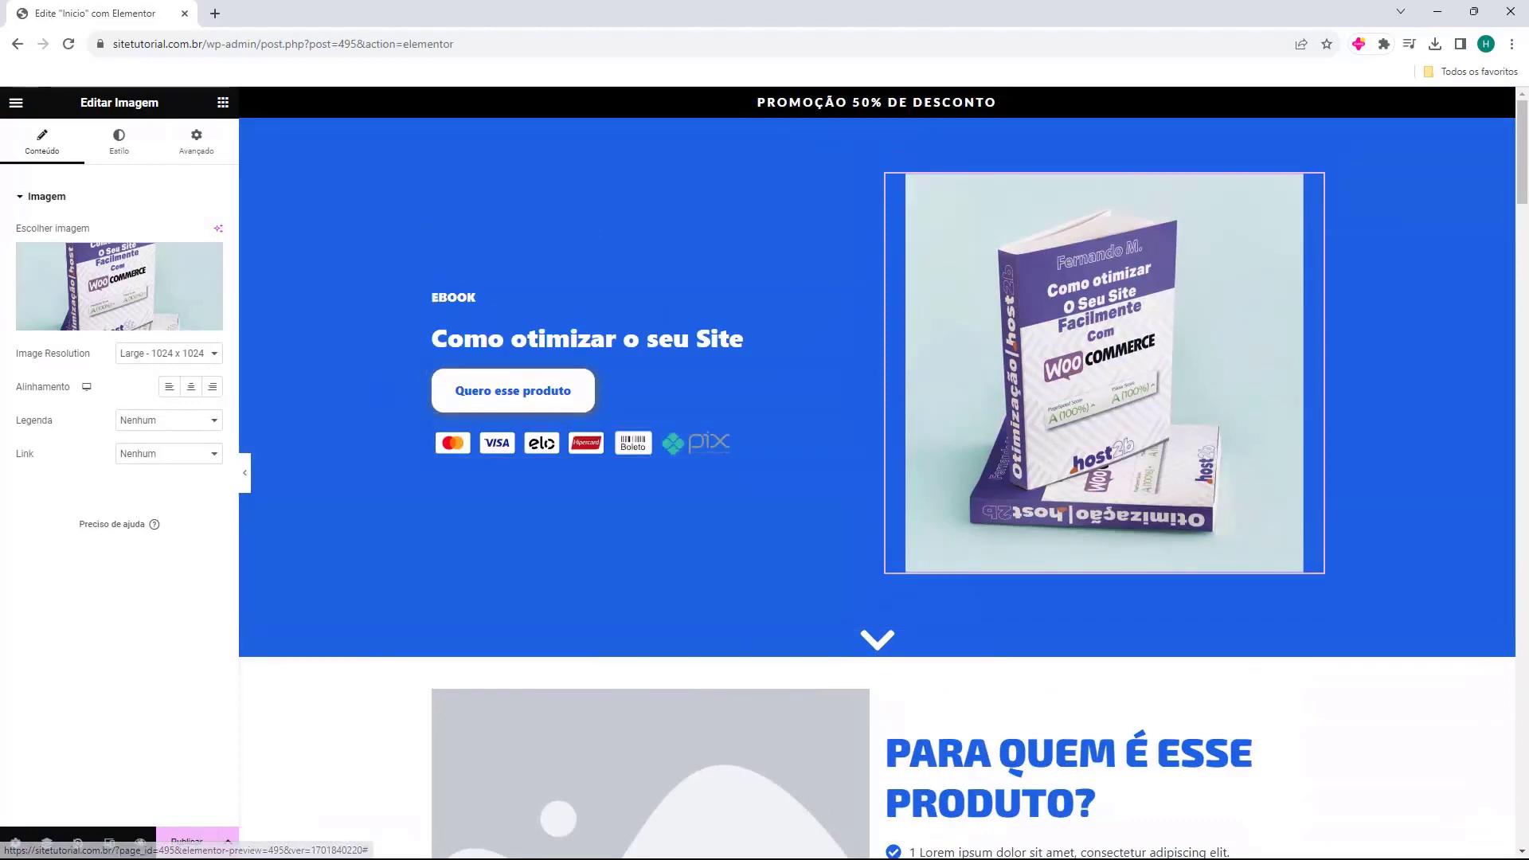
click(515, 395)
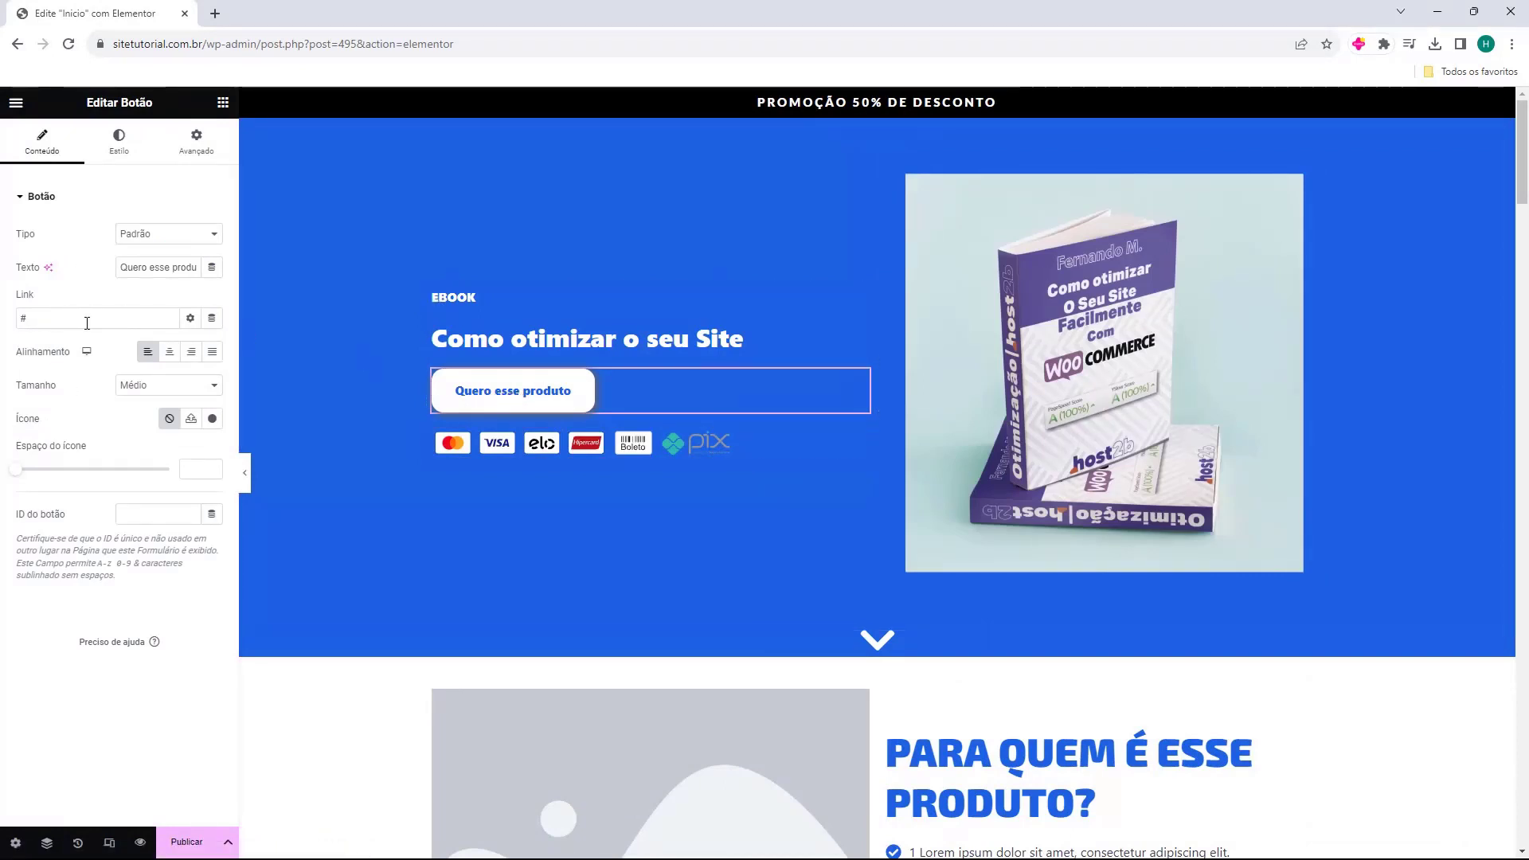
double_click(22, 320)
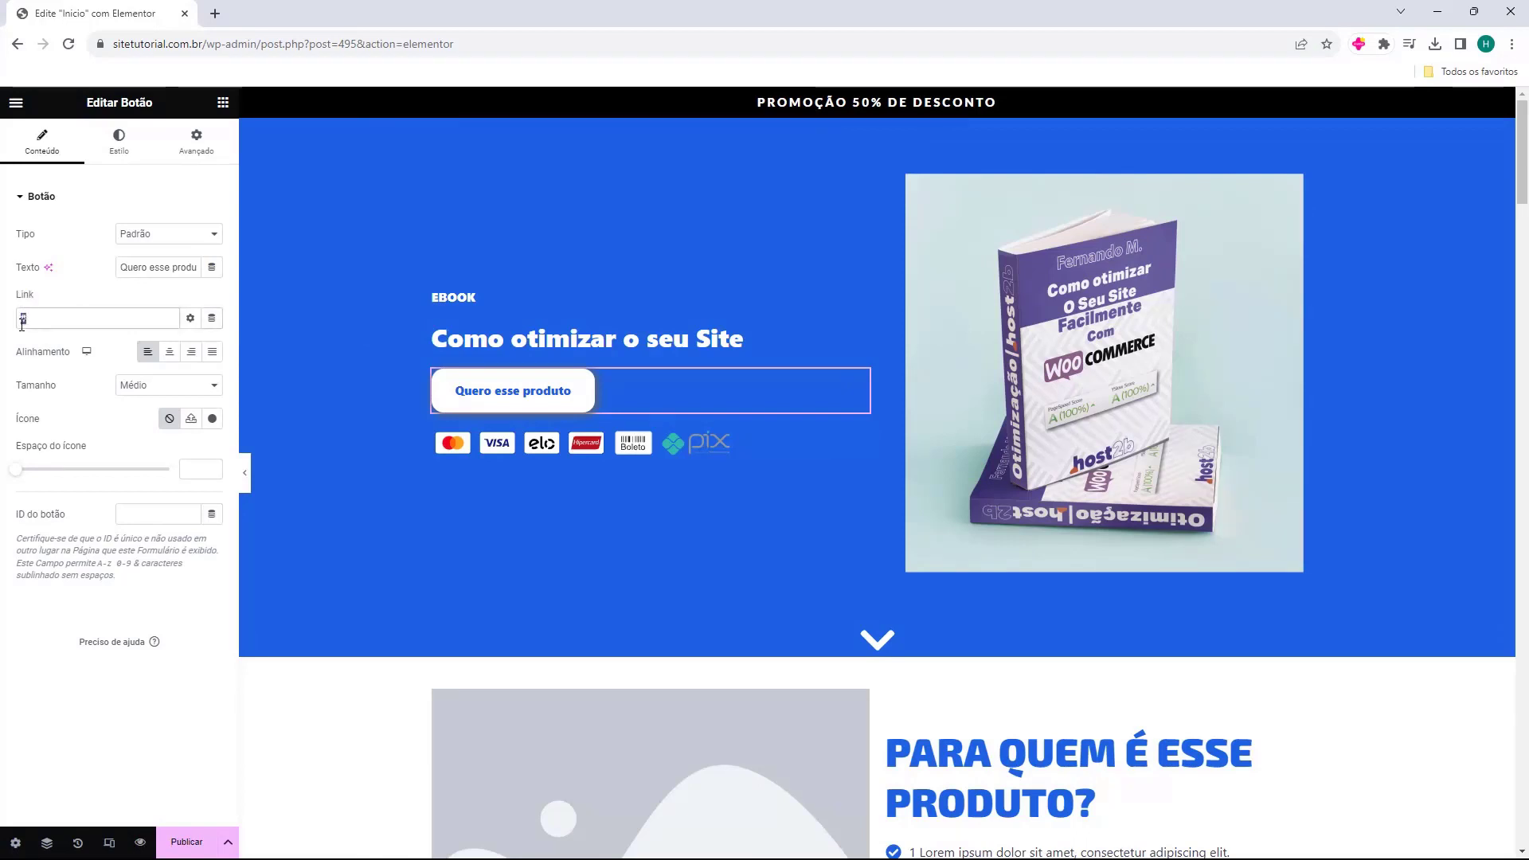
key(BackSpace)
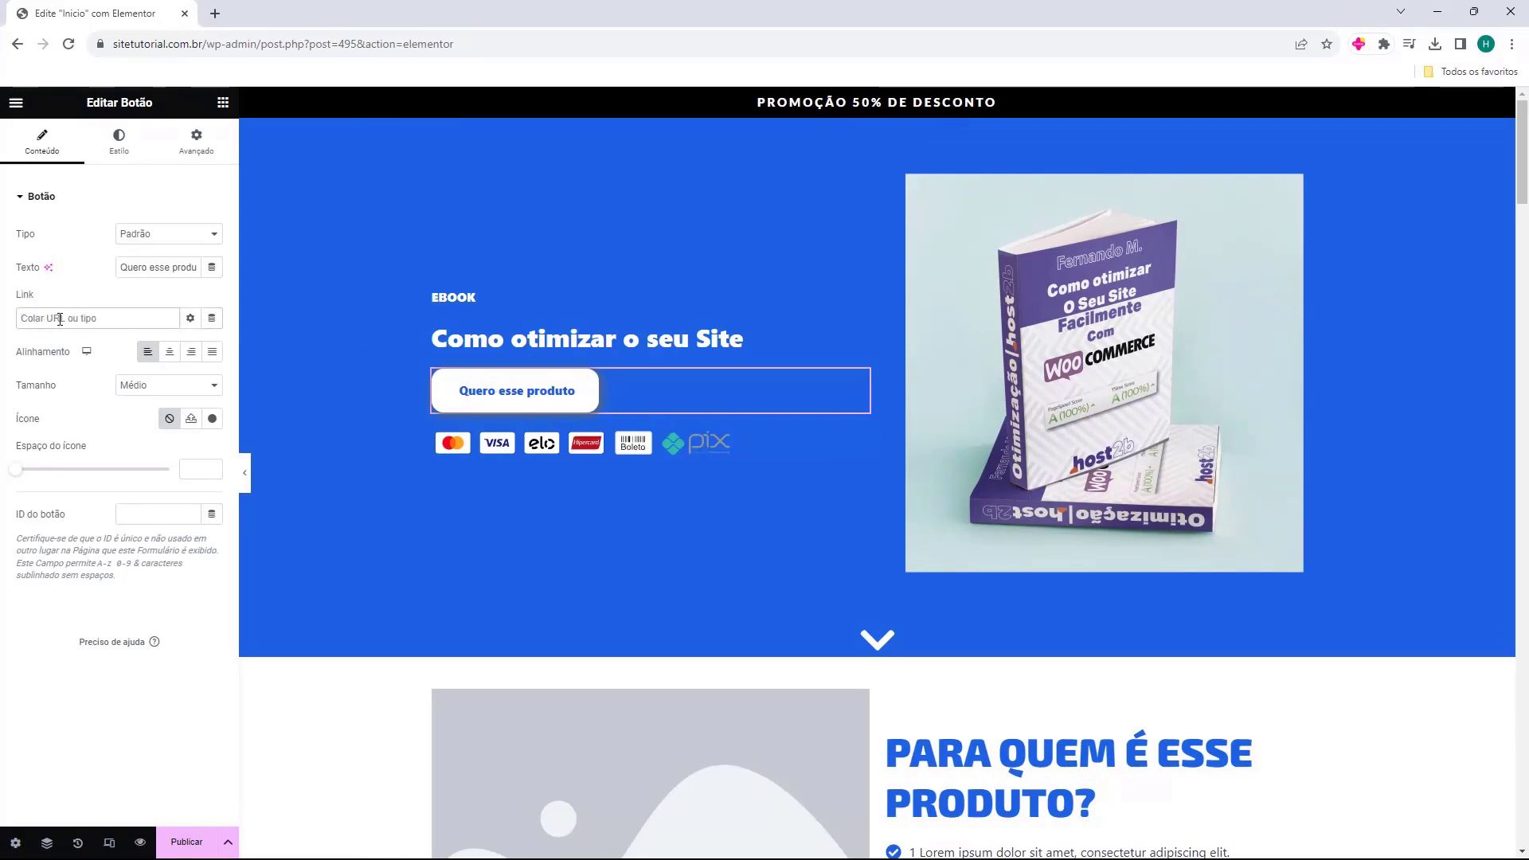
key(ctrl+v)
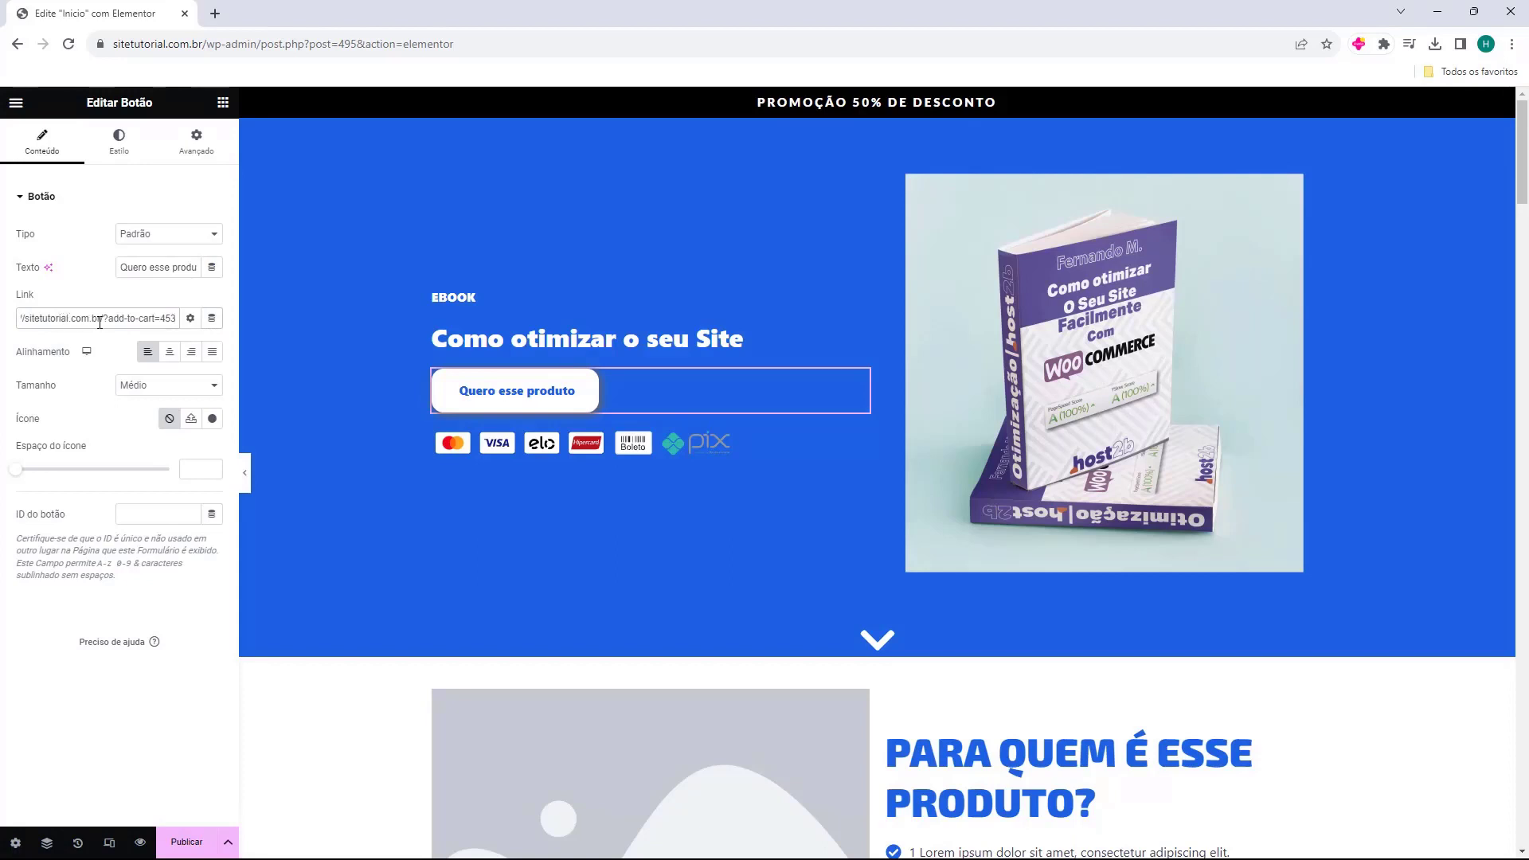
drag(100, 322, 8, 327)
triple_click(88, 319)
key(ctrl+c)
key(End)
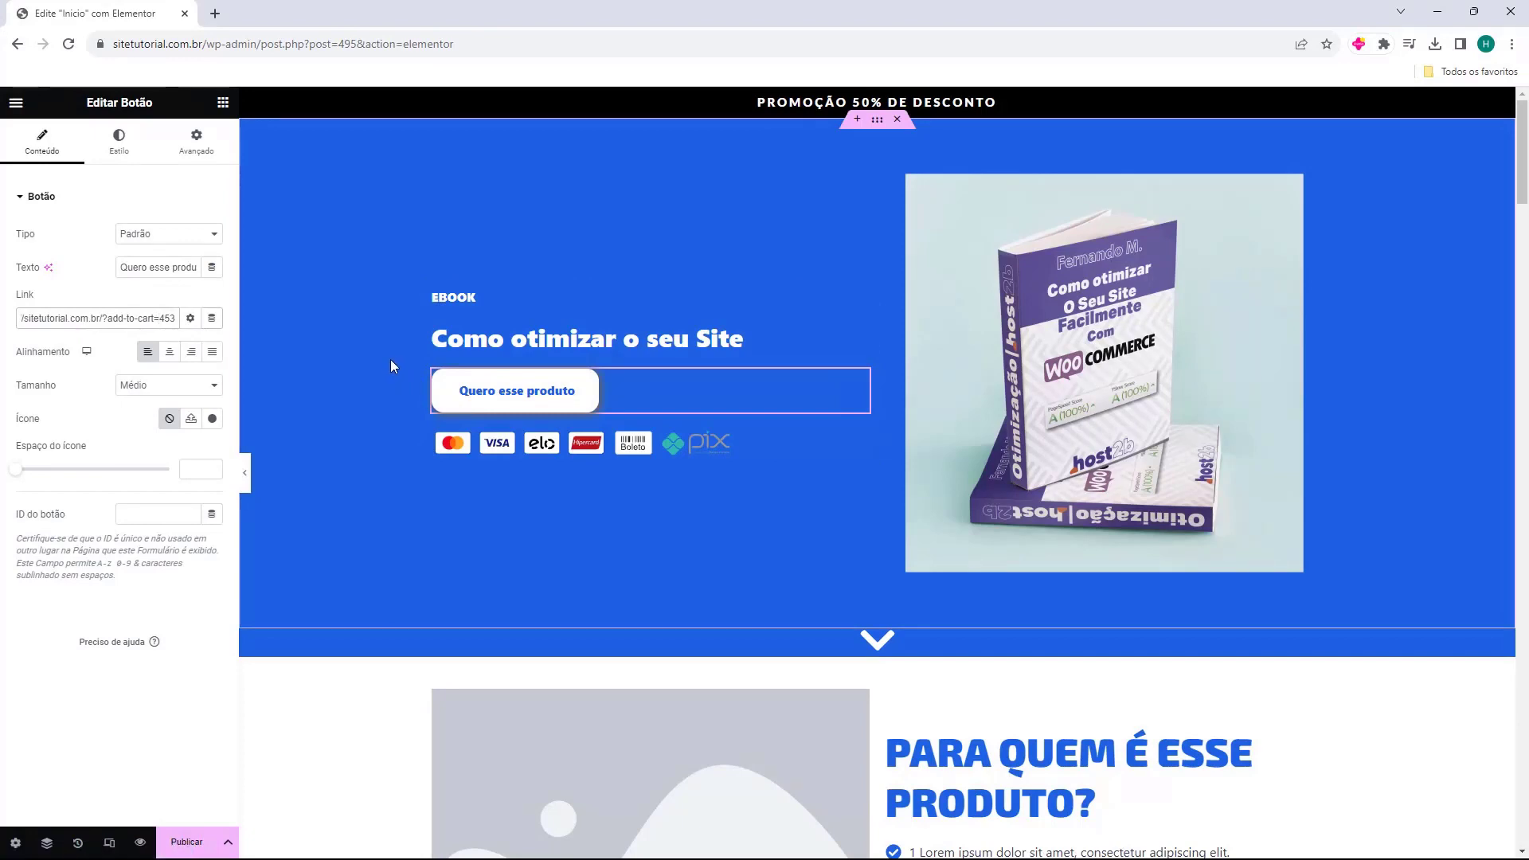
click(444, 375)
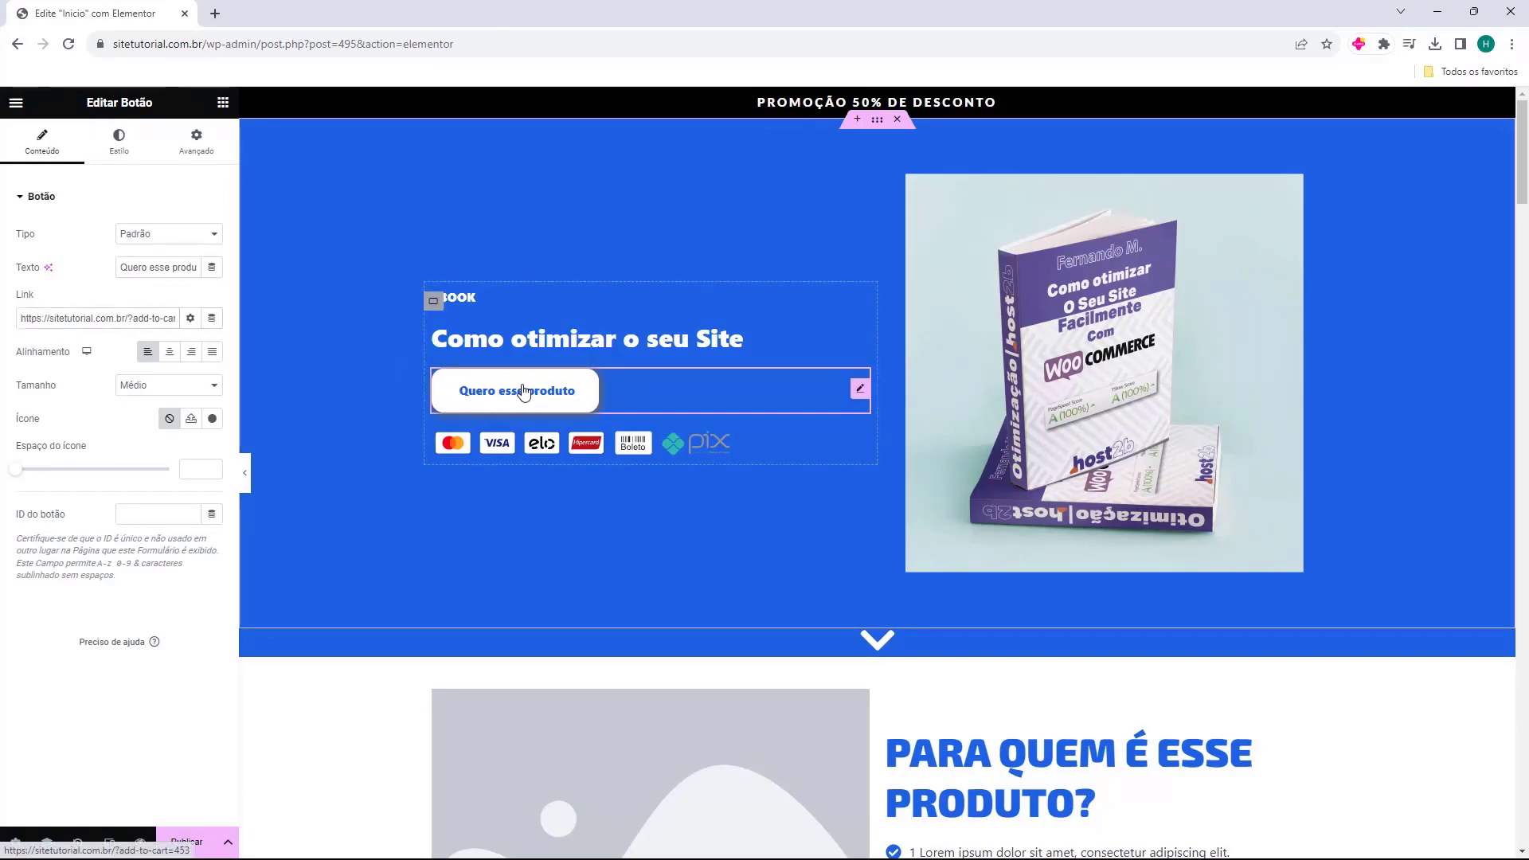
scroll(567, 308, down, 12)
- Paste the ?add-to-cart=453 link into the 12X pricing, Qual Valor and footer buttons
scroll(585, 319, down, 5)
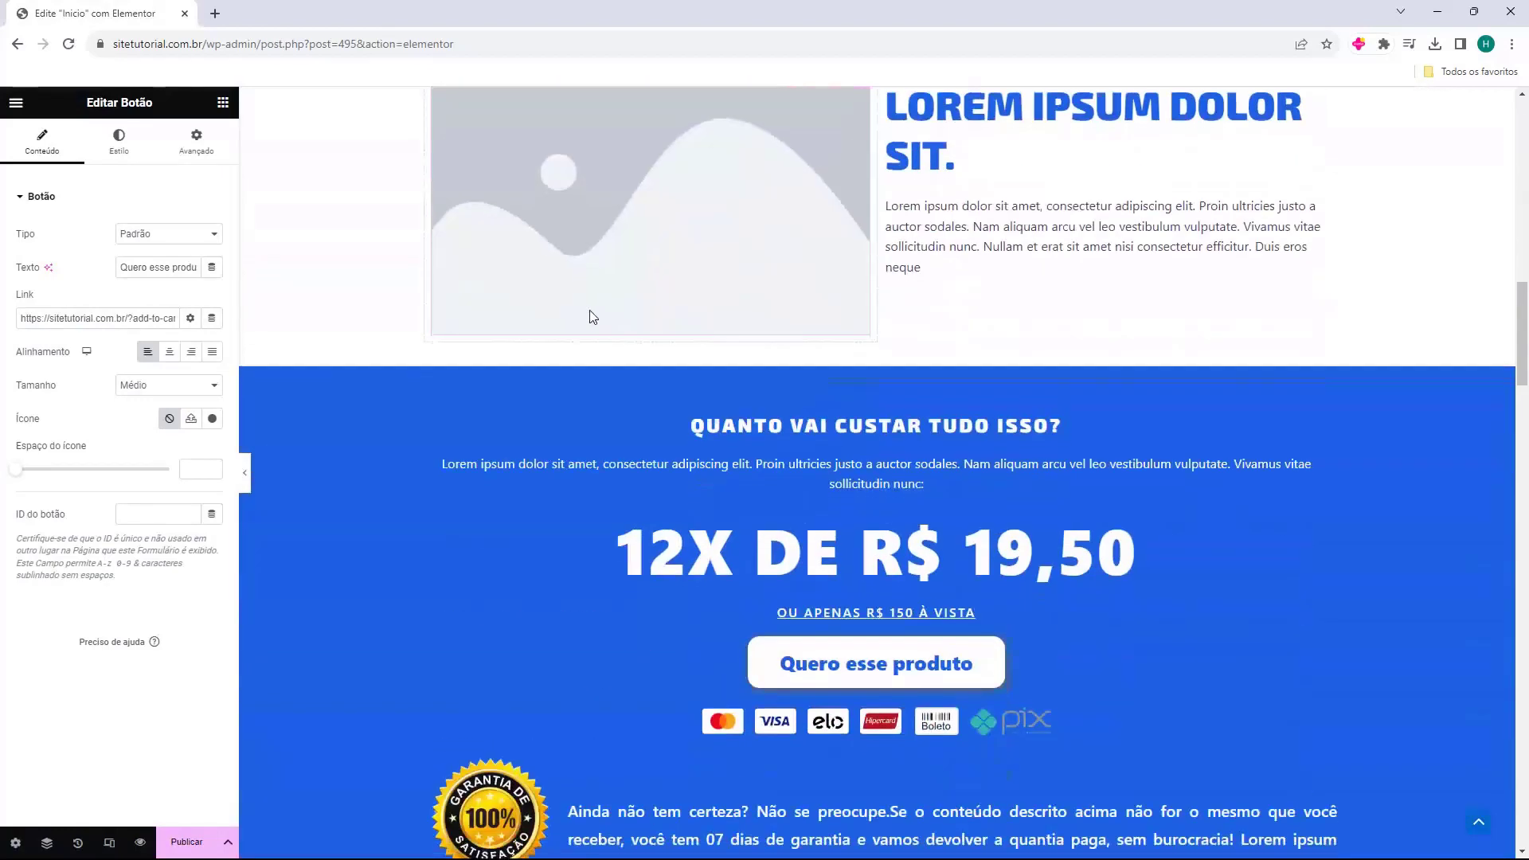
click(772, 511)
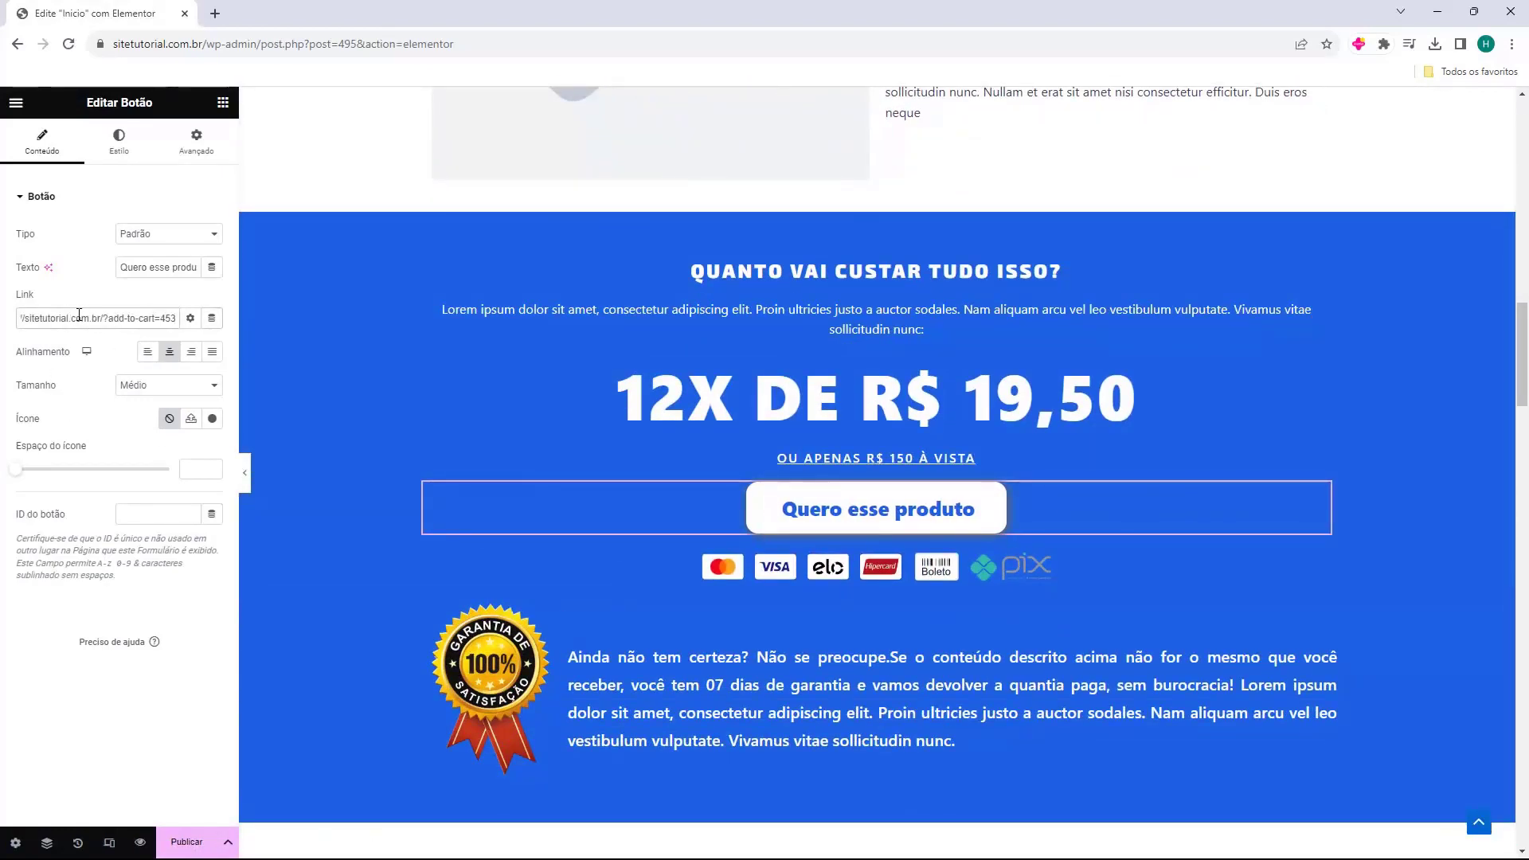
scroll(605, 314, down, 10)
scroll(608, 293, down, 10)
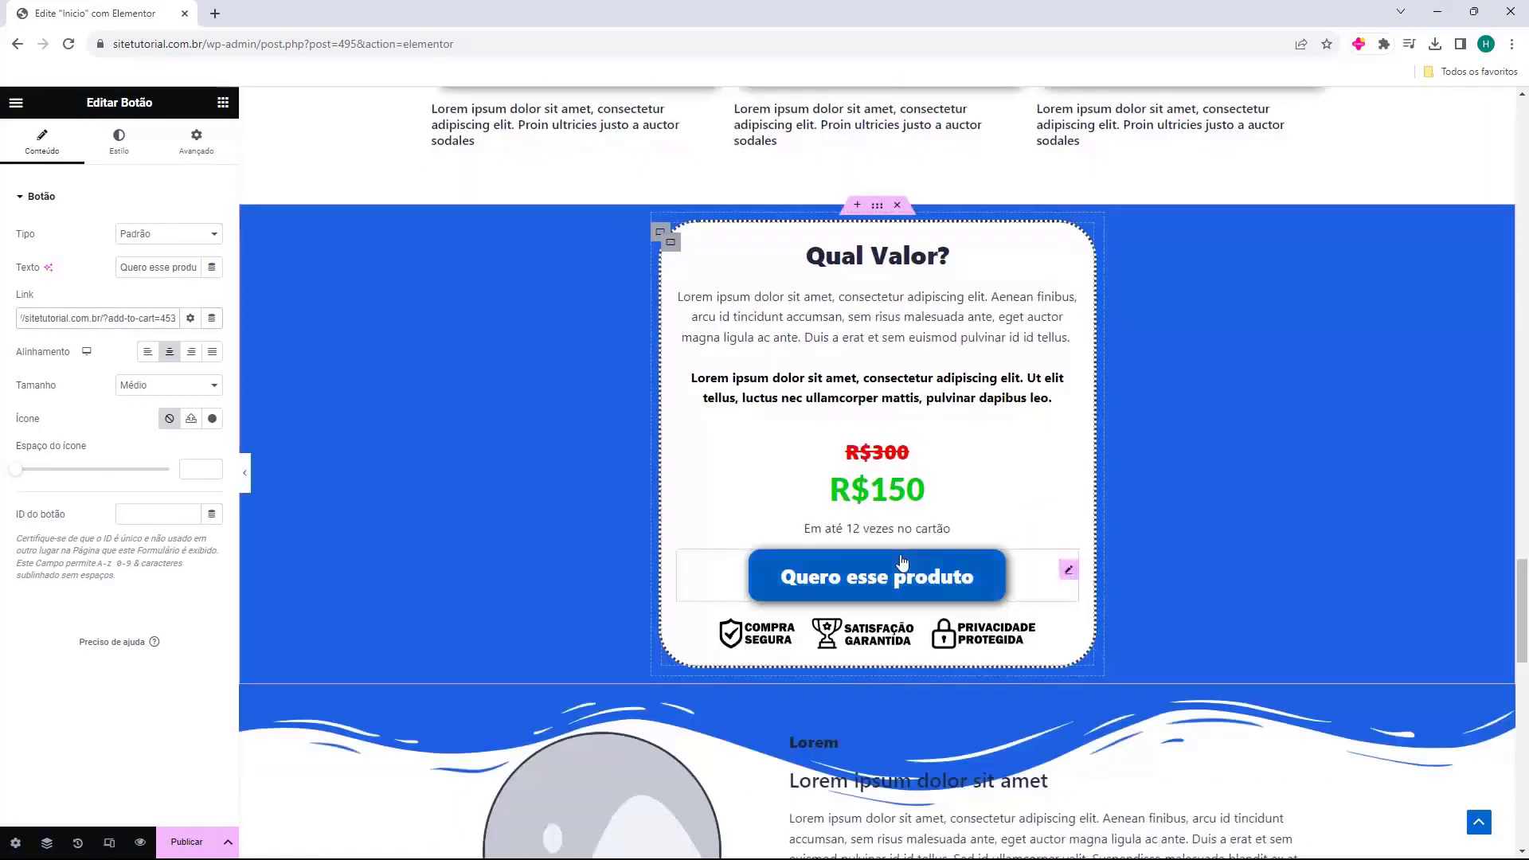
drag(177, 319, 18, 323)
text(#)
key(ctrl+v)
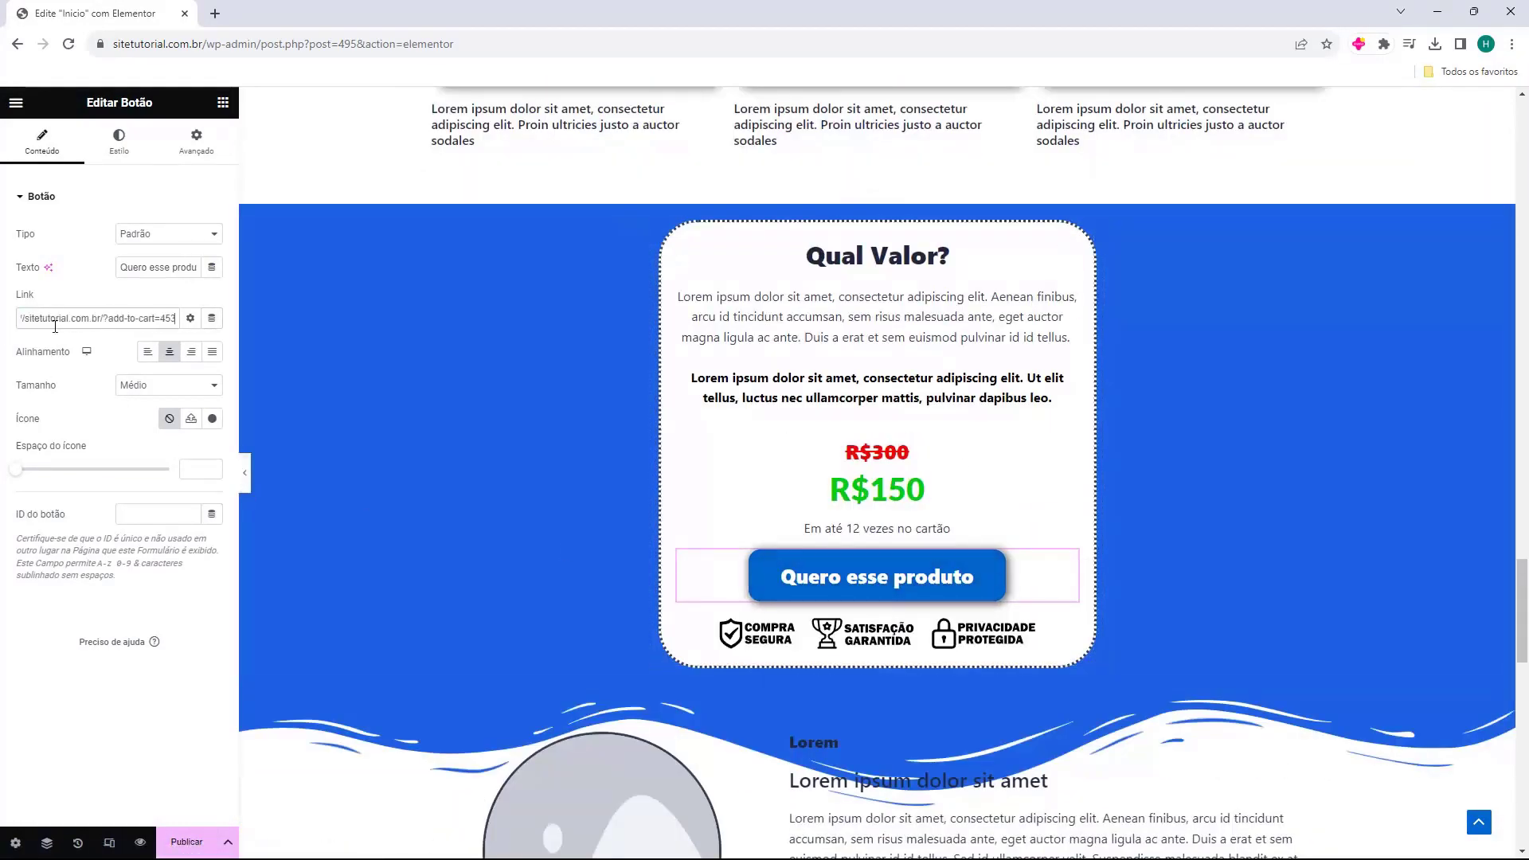
scroll(601, 419, down, 5)
key(ctrl+z)
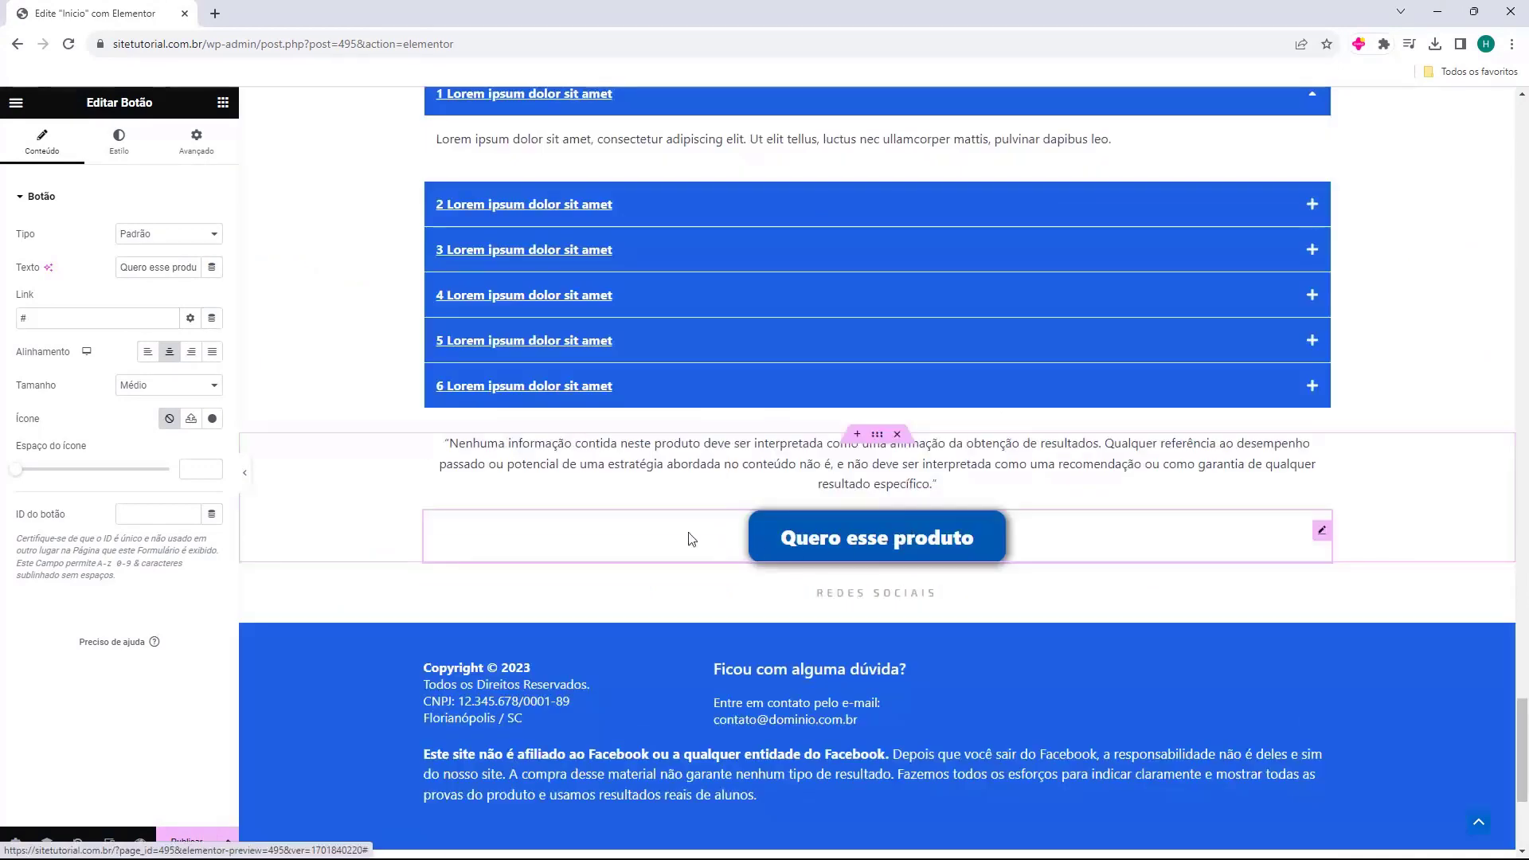
key(ctrl+v)
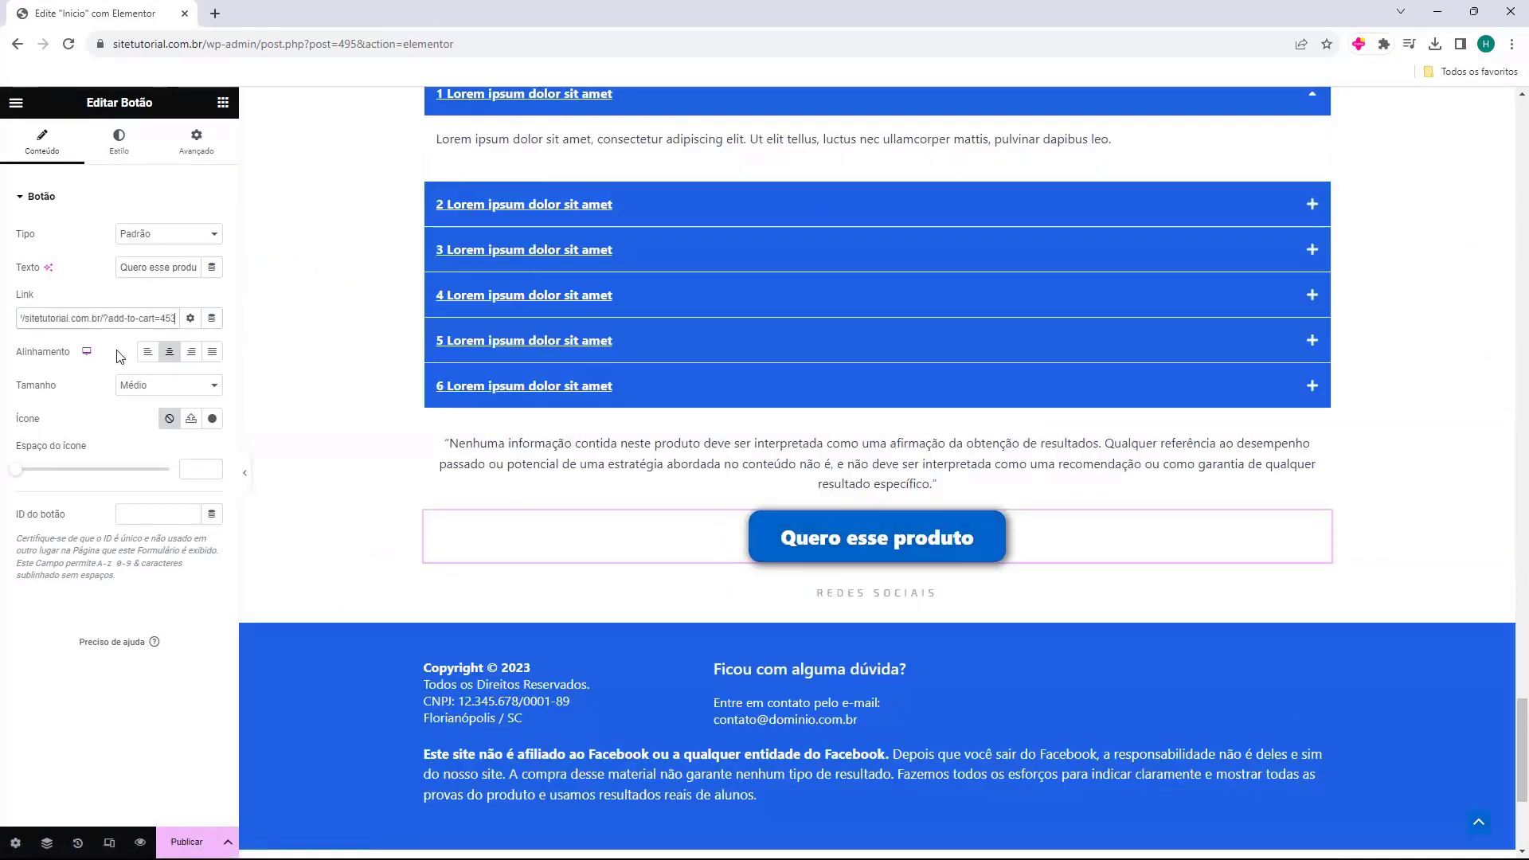
- Review the footer copyright, contact, disclaimer and FAQ text widgets
scroll(472, 567, down, 2)
click(472, 567)
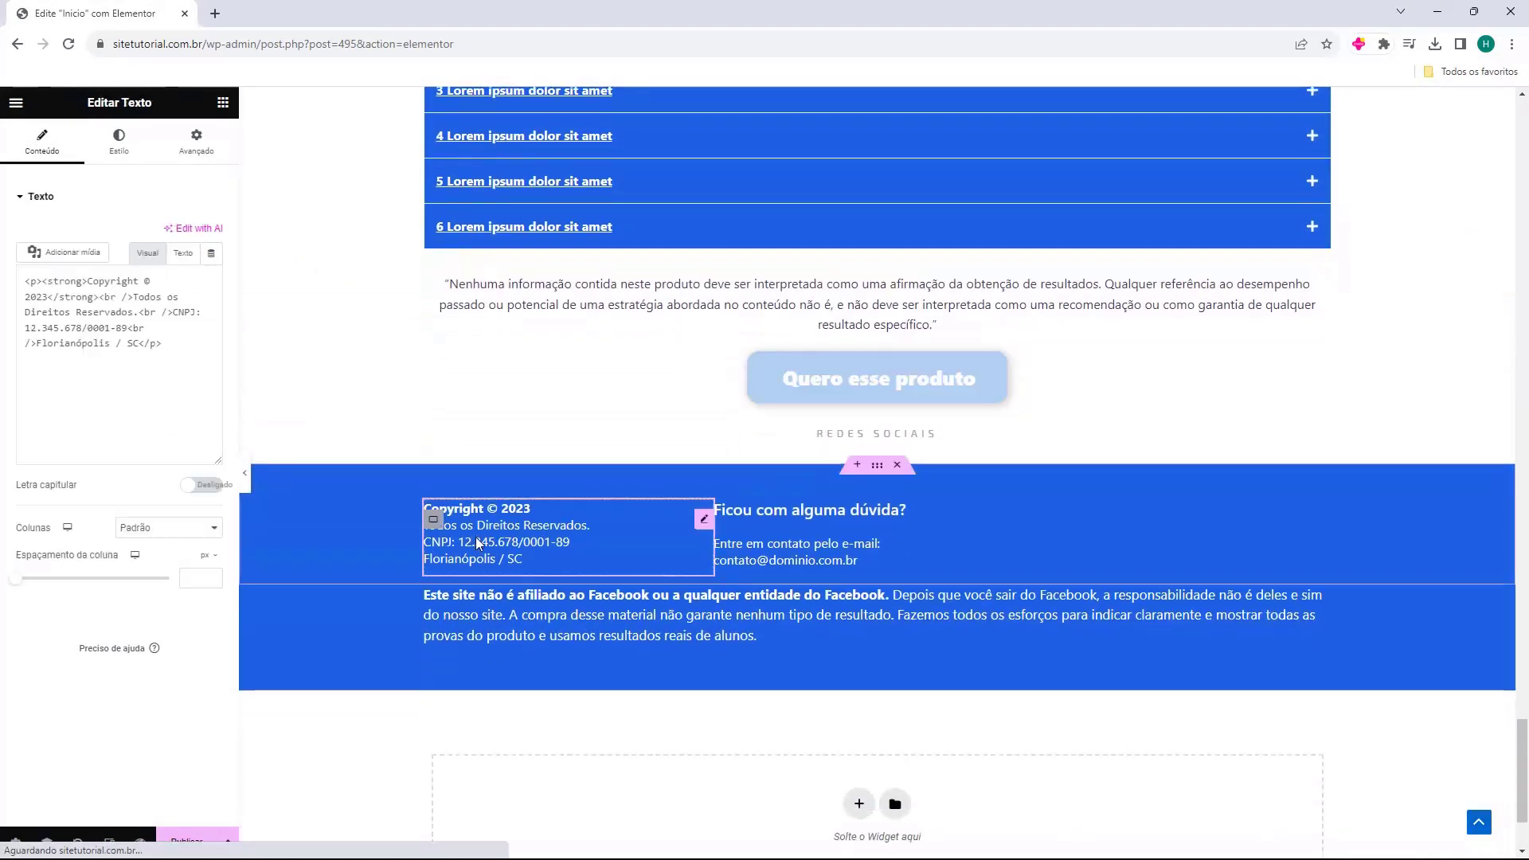
click(797, 554)
click(717, 625)
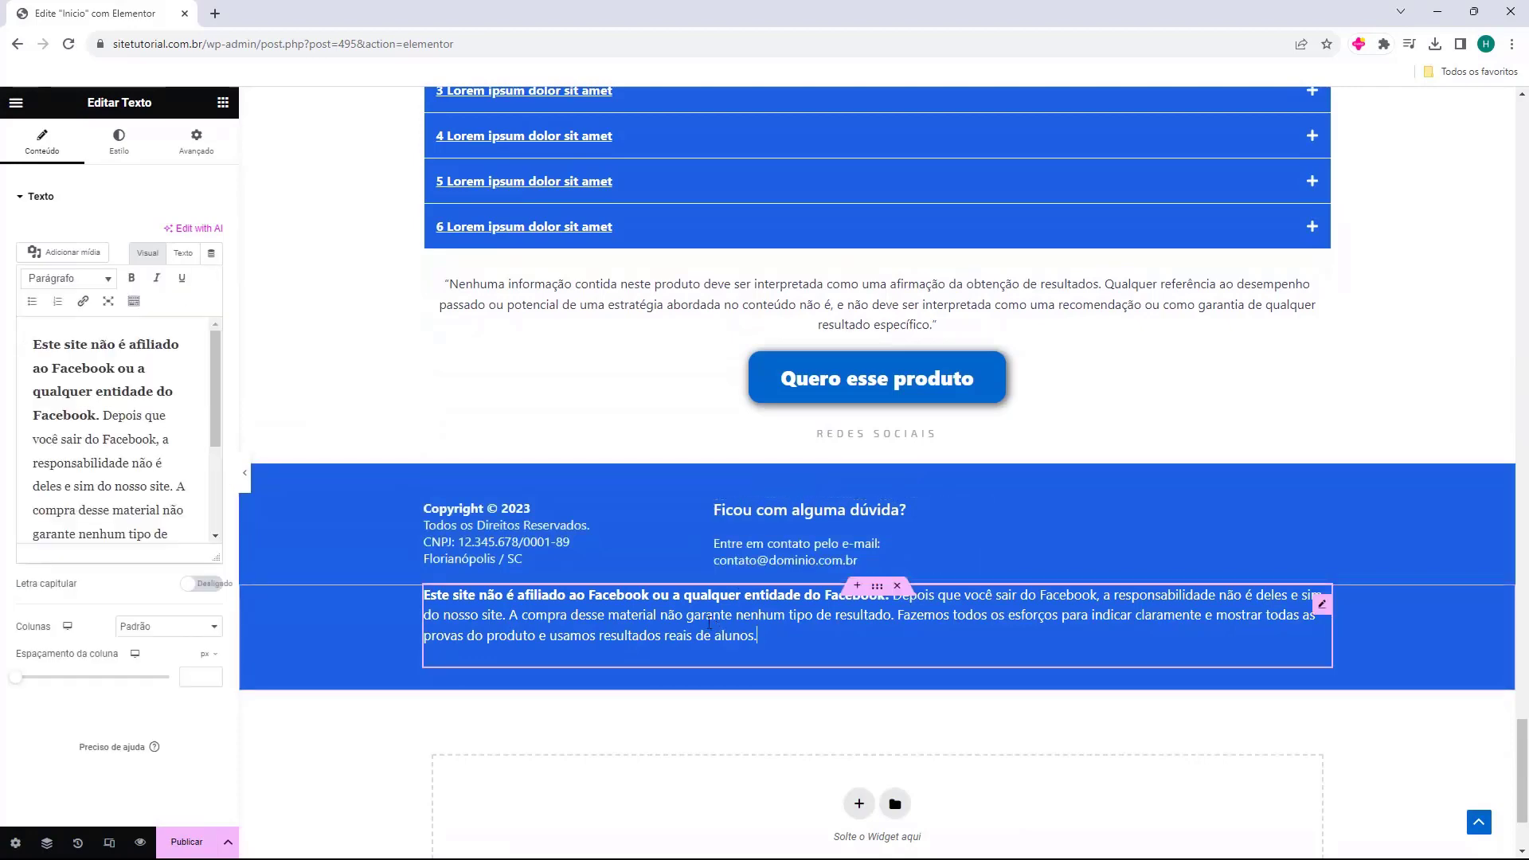
click(526, 562)
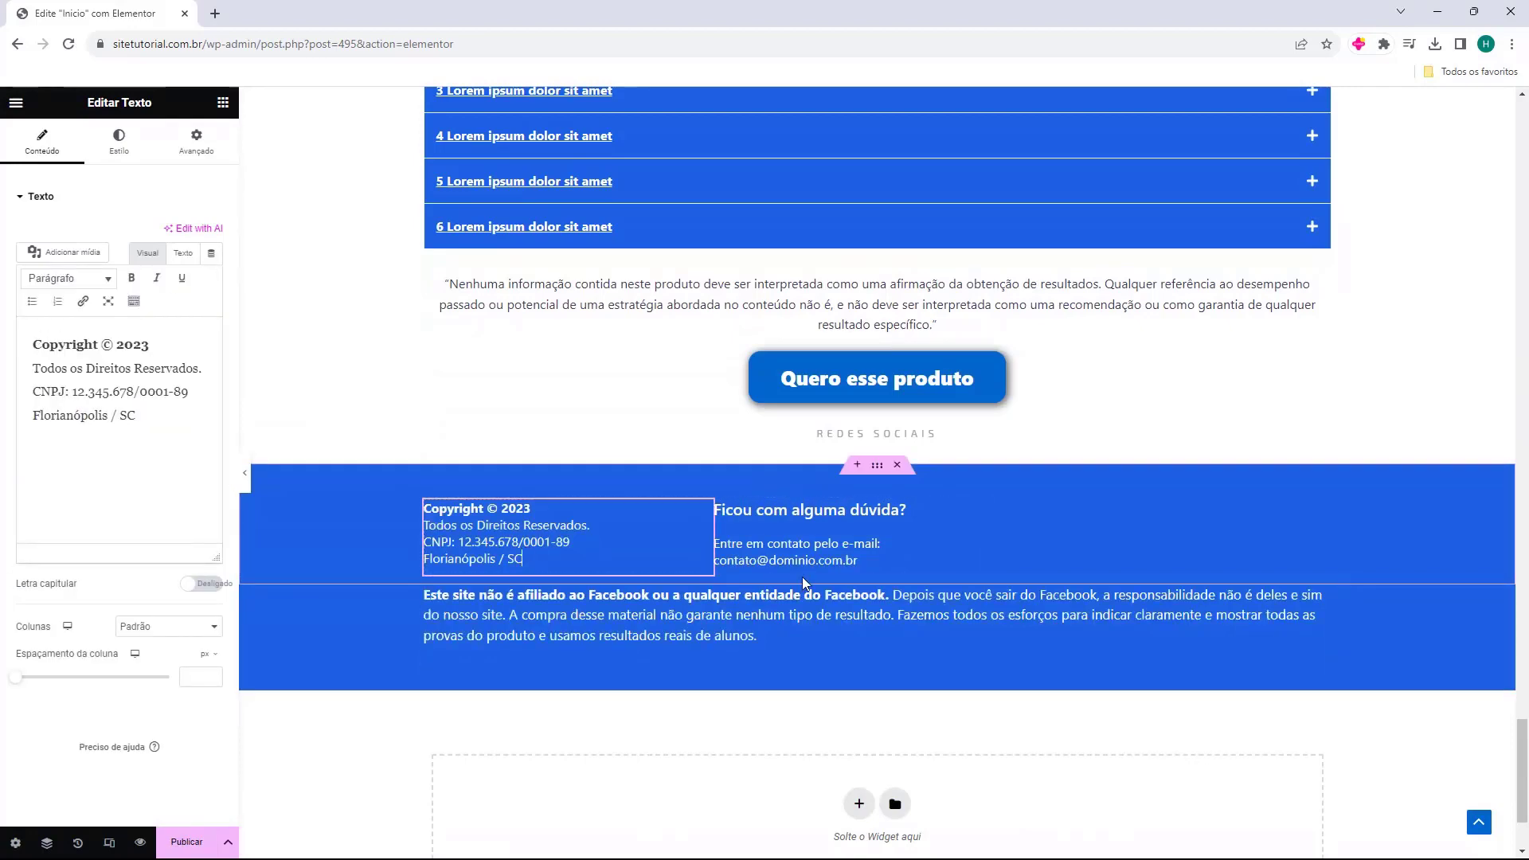
click(785, 549)
click(770, 518)
scroll(643, 472, up, 2)
click(643, 473)
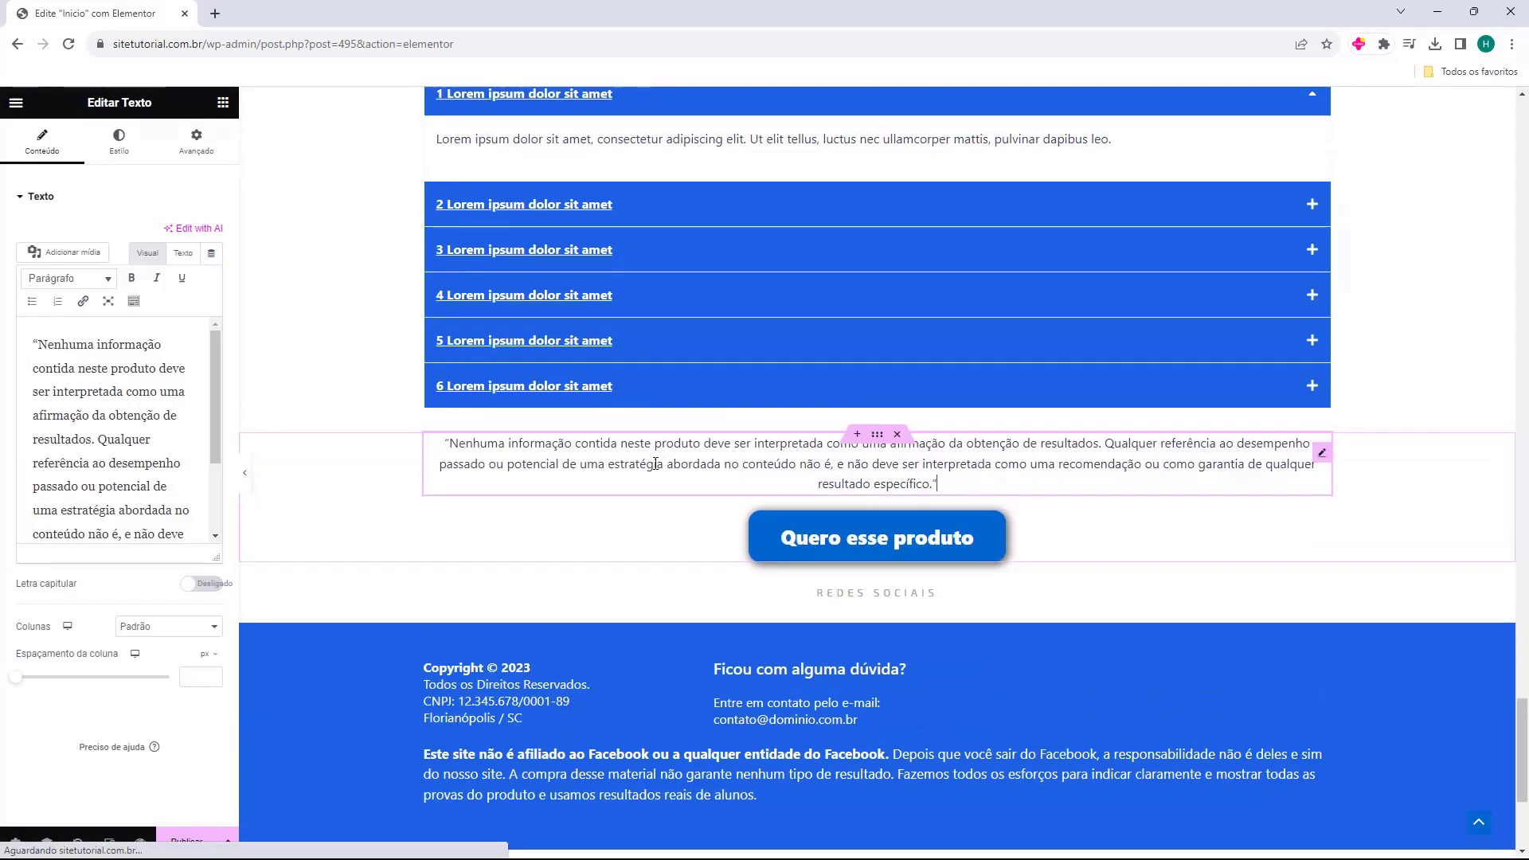
- Return to the top of the page and publish it with Publicar
scroll(643, 473, up, 2)
scroll(639, 478, up, 6)
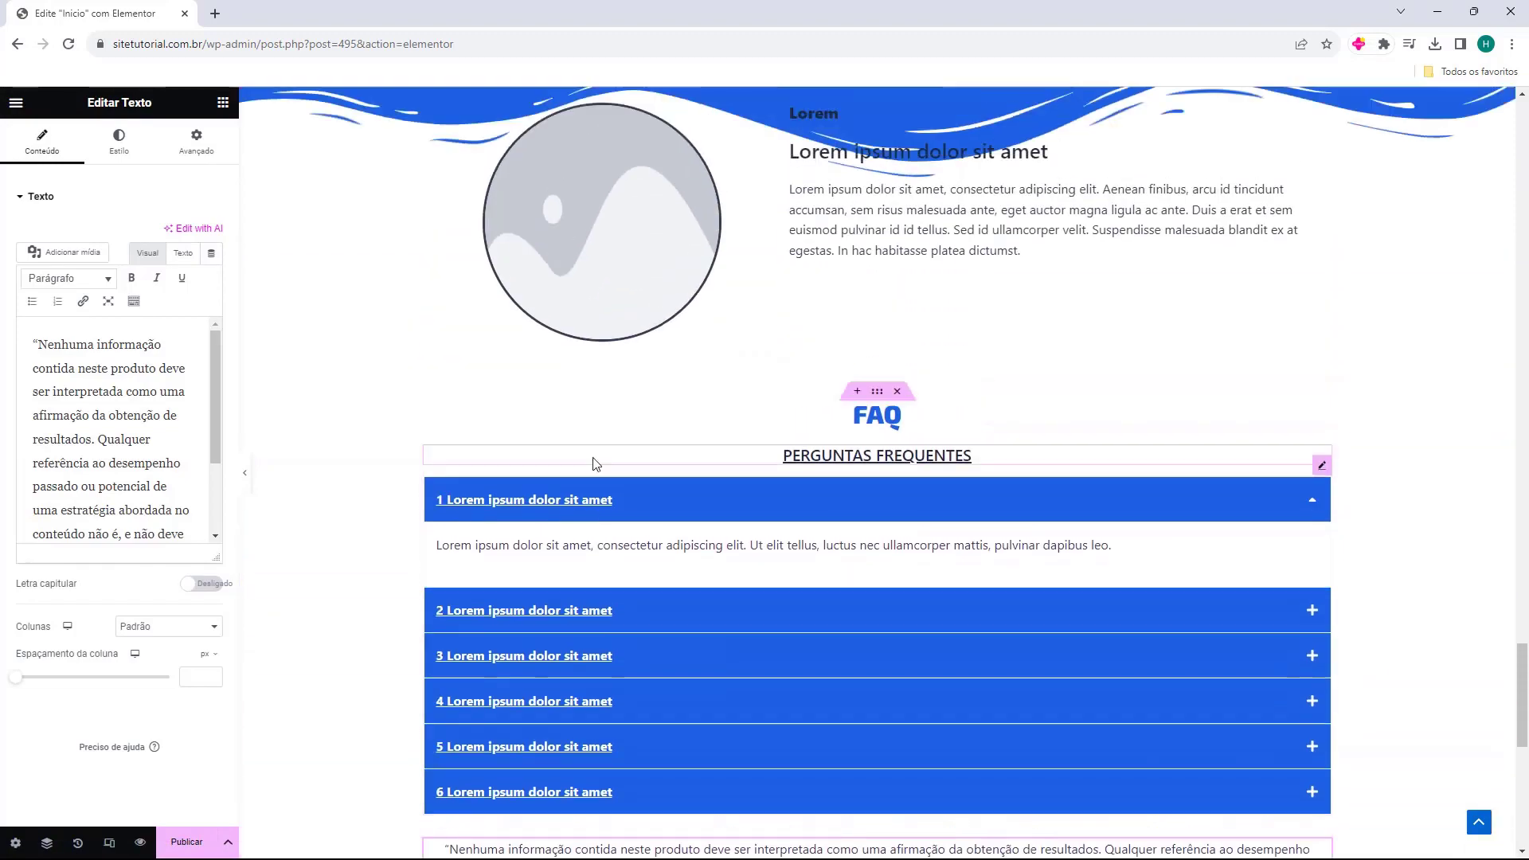
scroll(596, 464, up, 12)
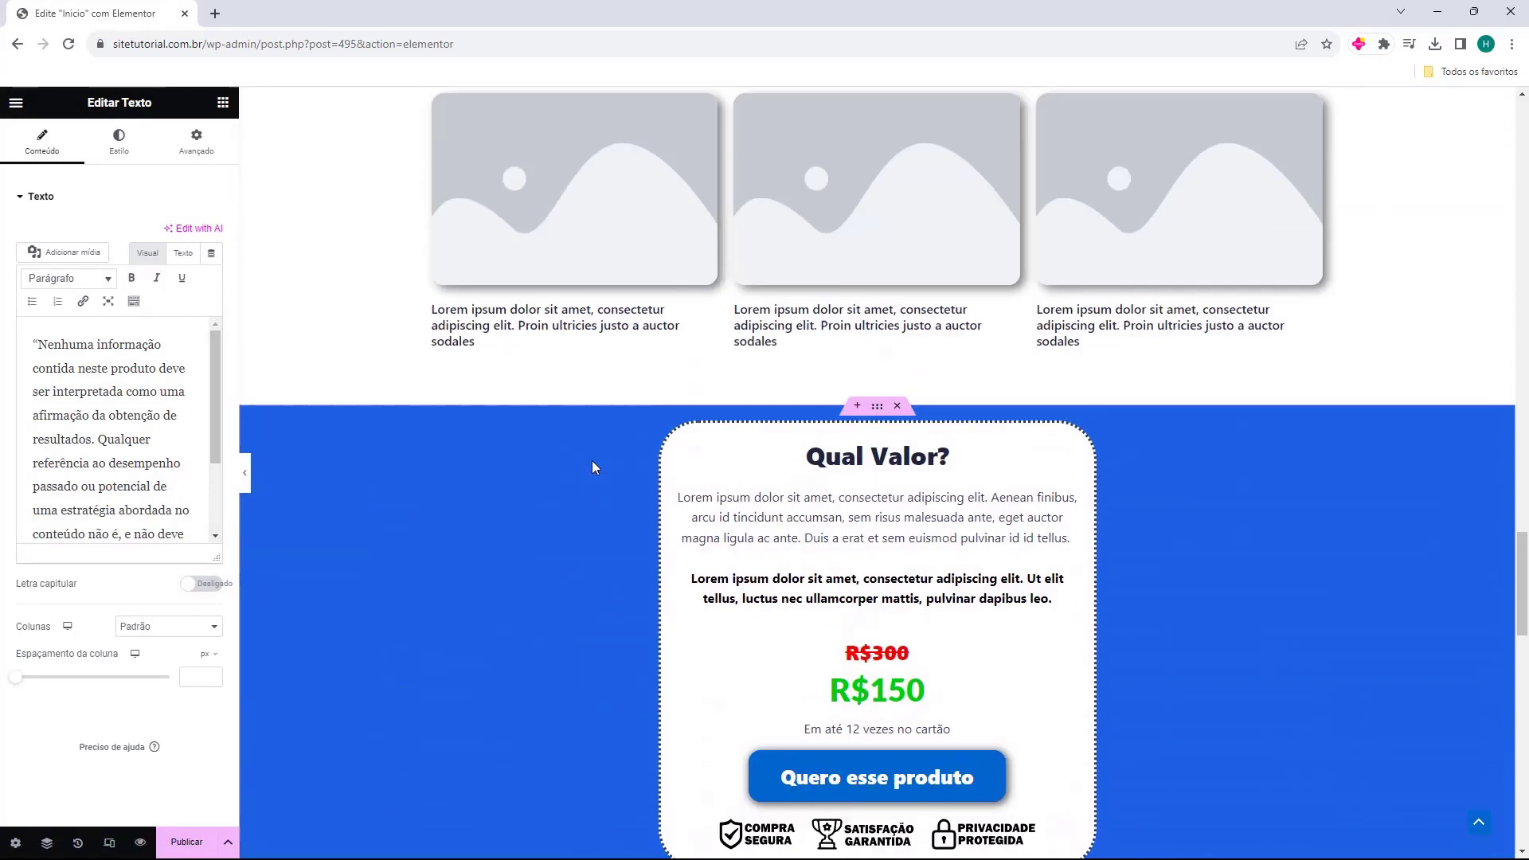
scroll(596, 468, up, 11)
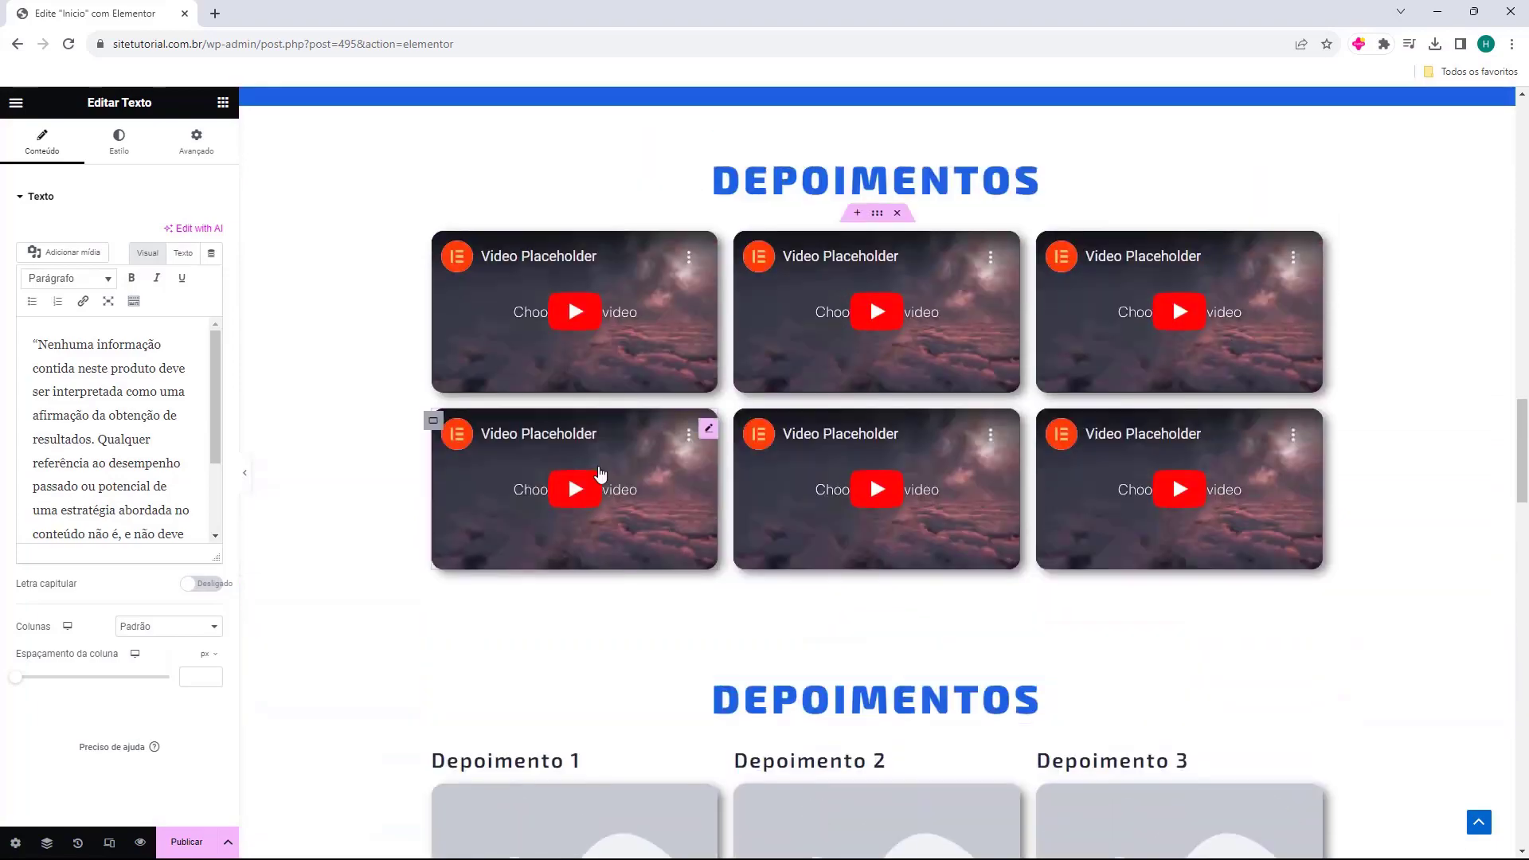
scroll(601, 474, up, 6)
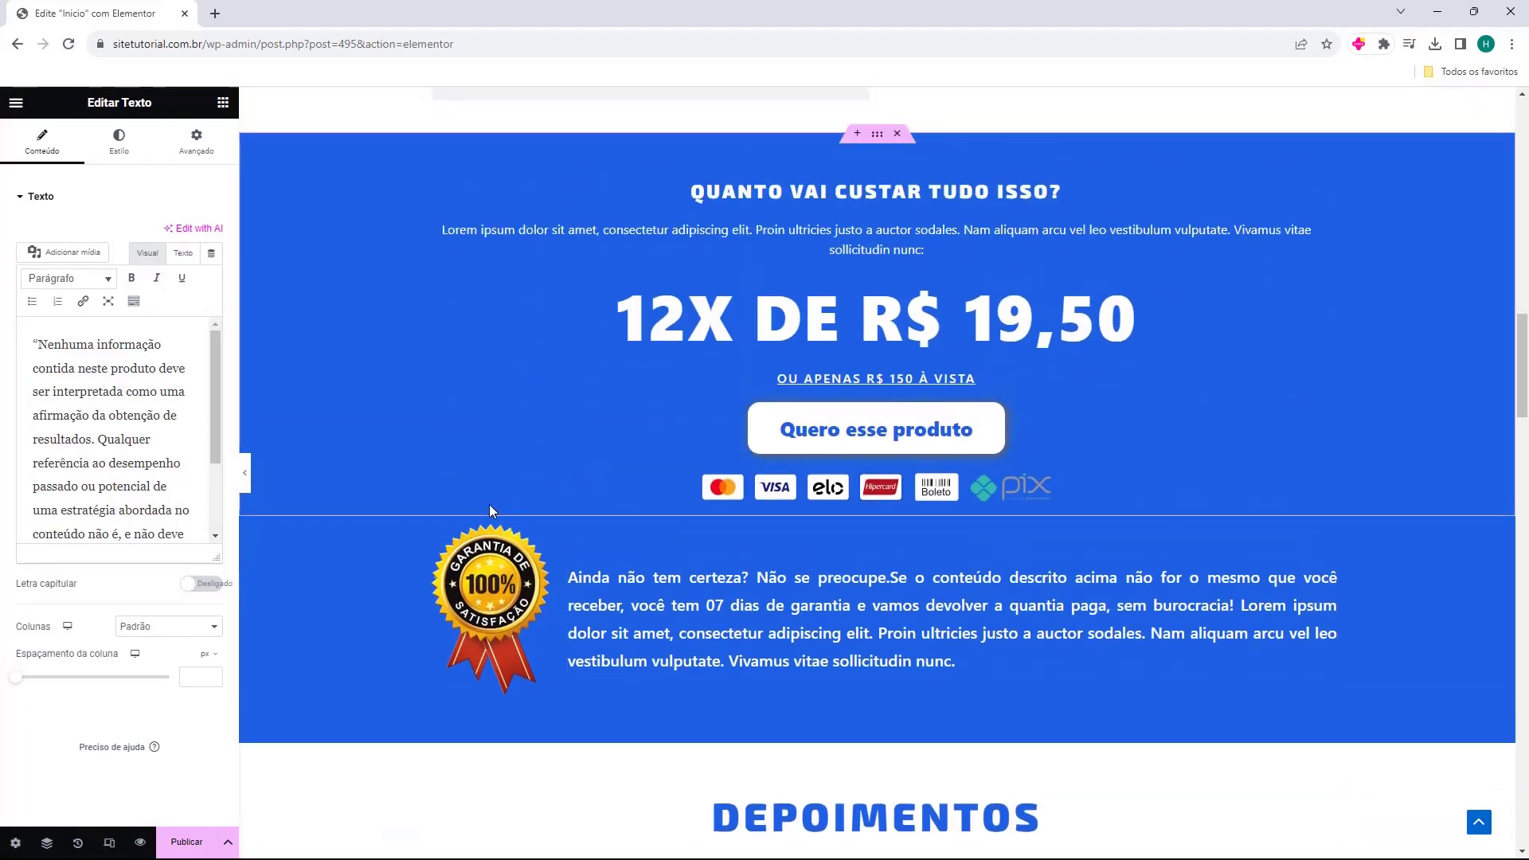
scroll(425, 585, up, 20)
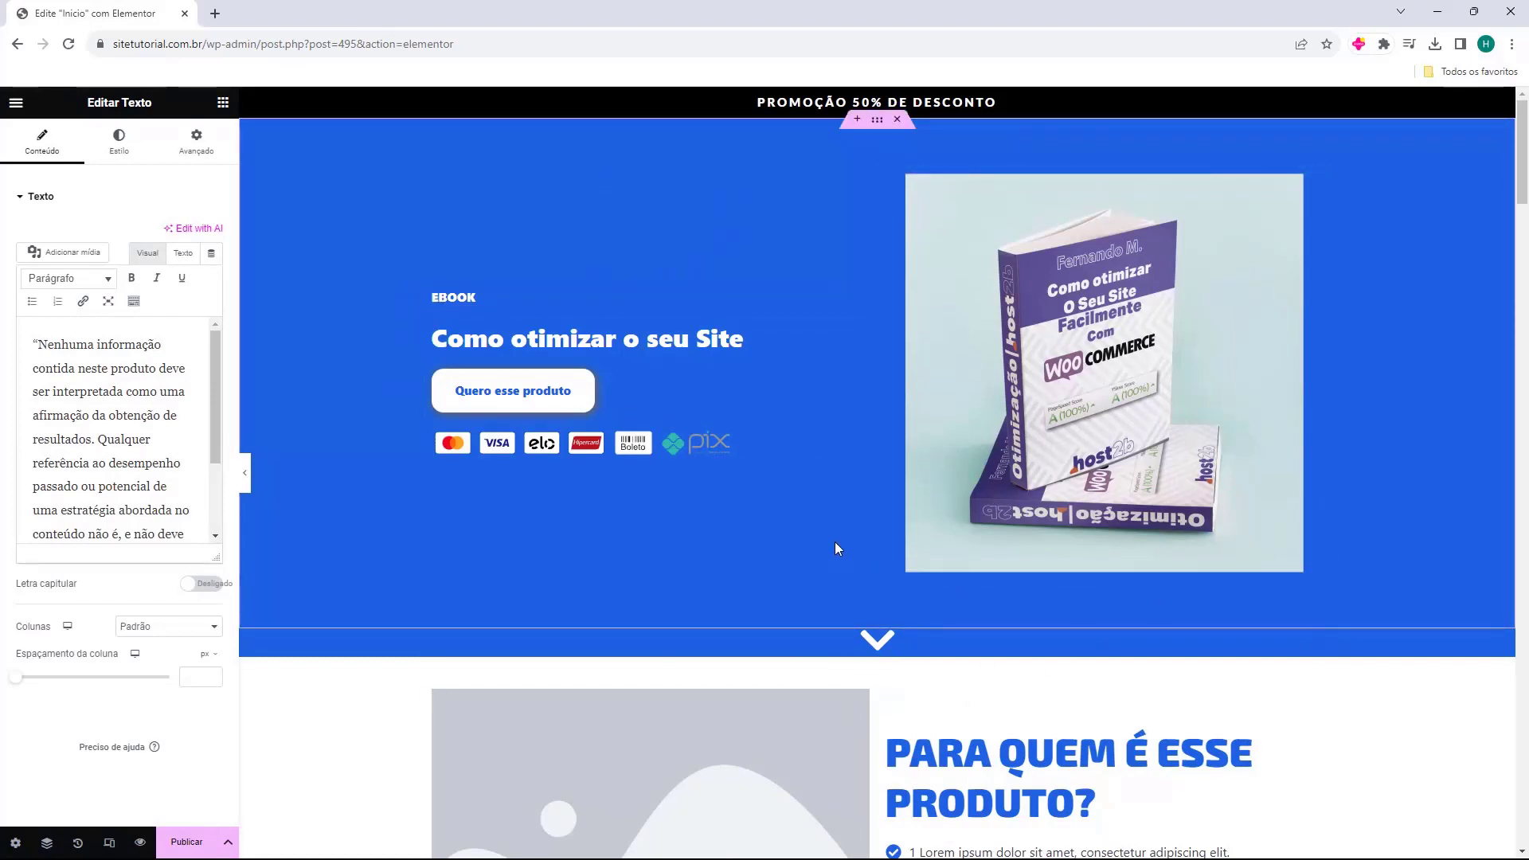
click(192, 840)
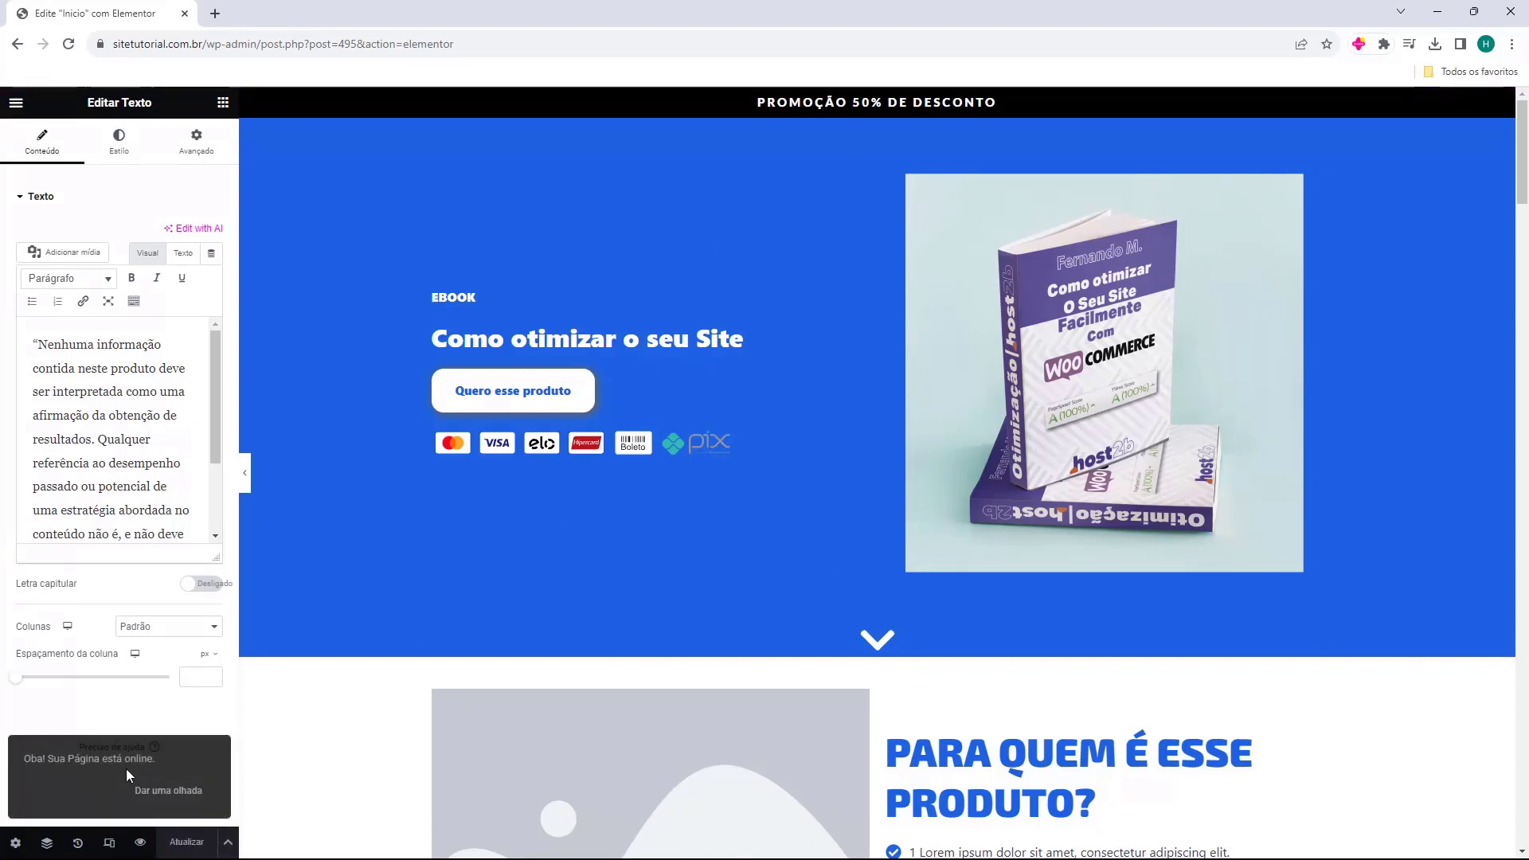
- Choose 'Dar uma olhada' in the 'Sua Página está online' notice to view the live page
click(164, 793)
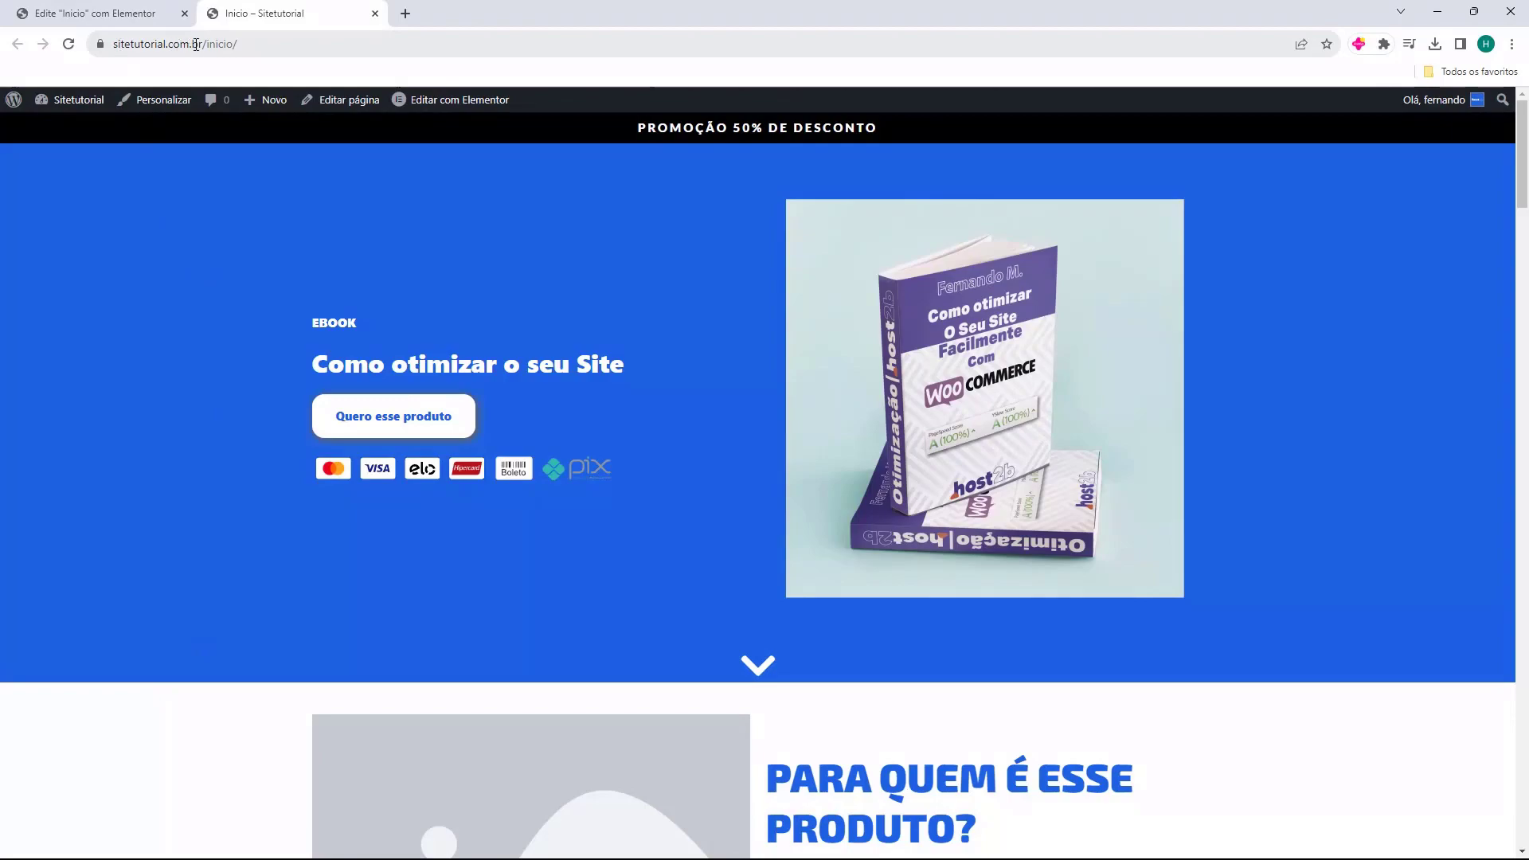
- Scroll through the live Inicio page to review it
scroll(645, 327, down, 20)
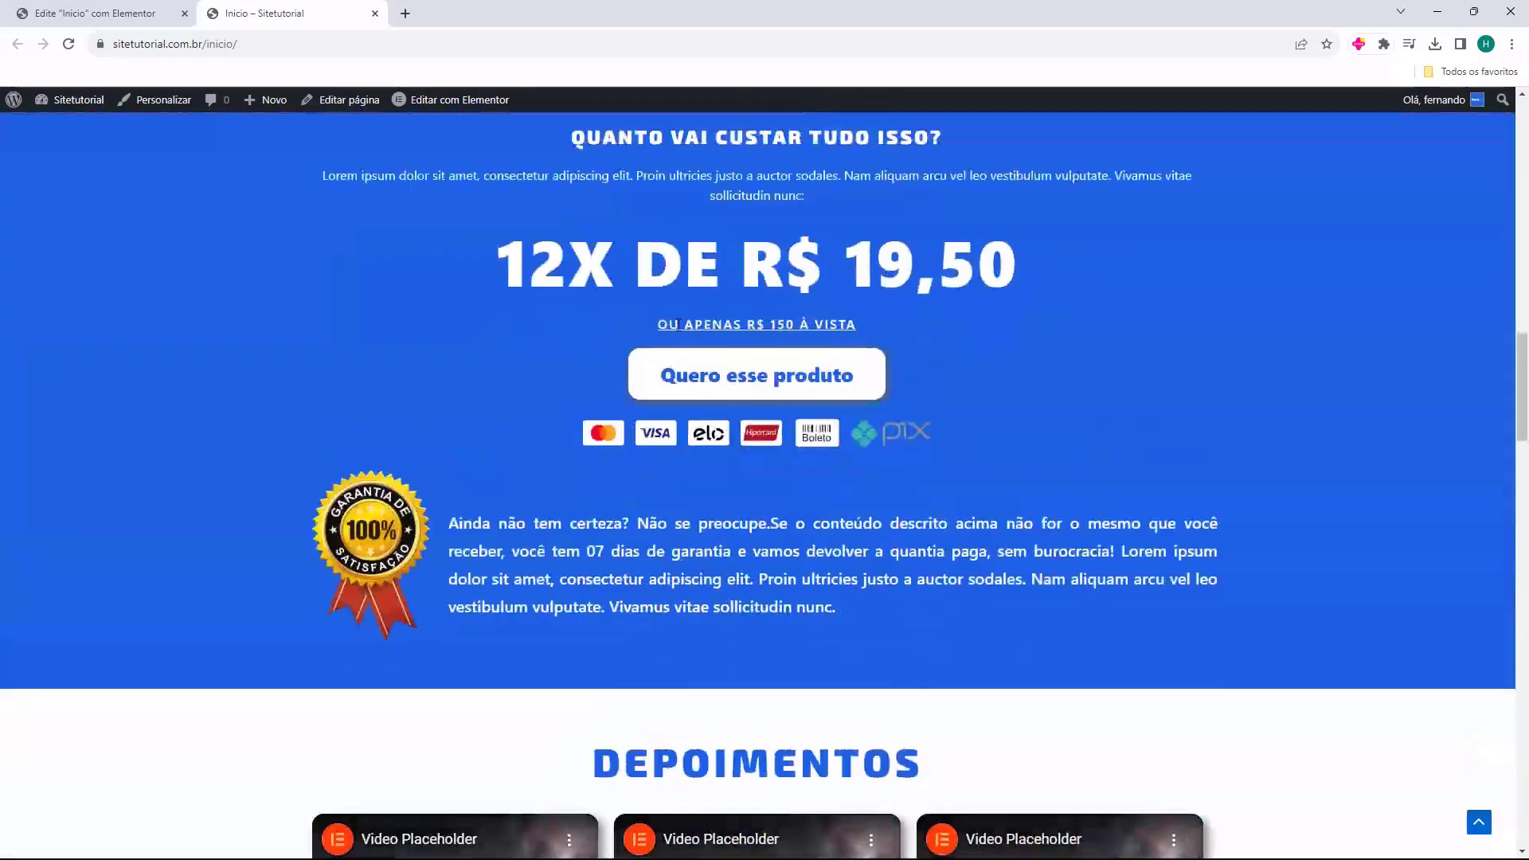
scroll(700, 399, down, 10)
scroll(700, 410, up, 5)
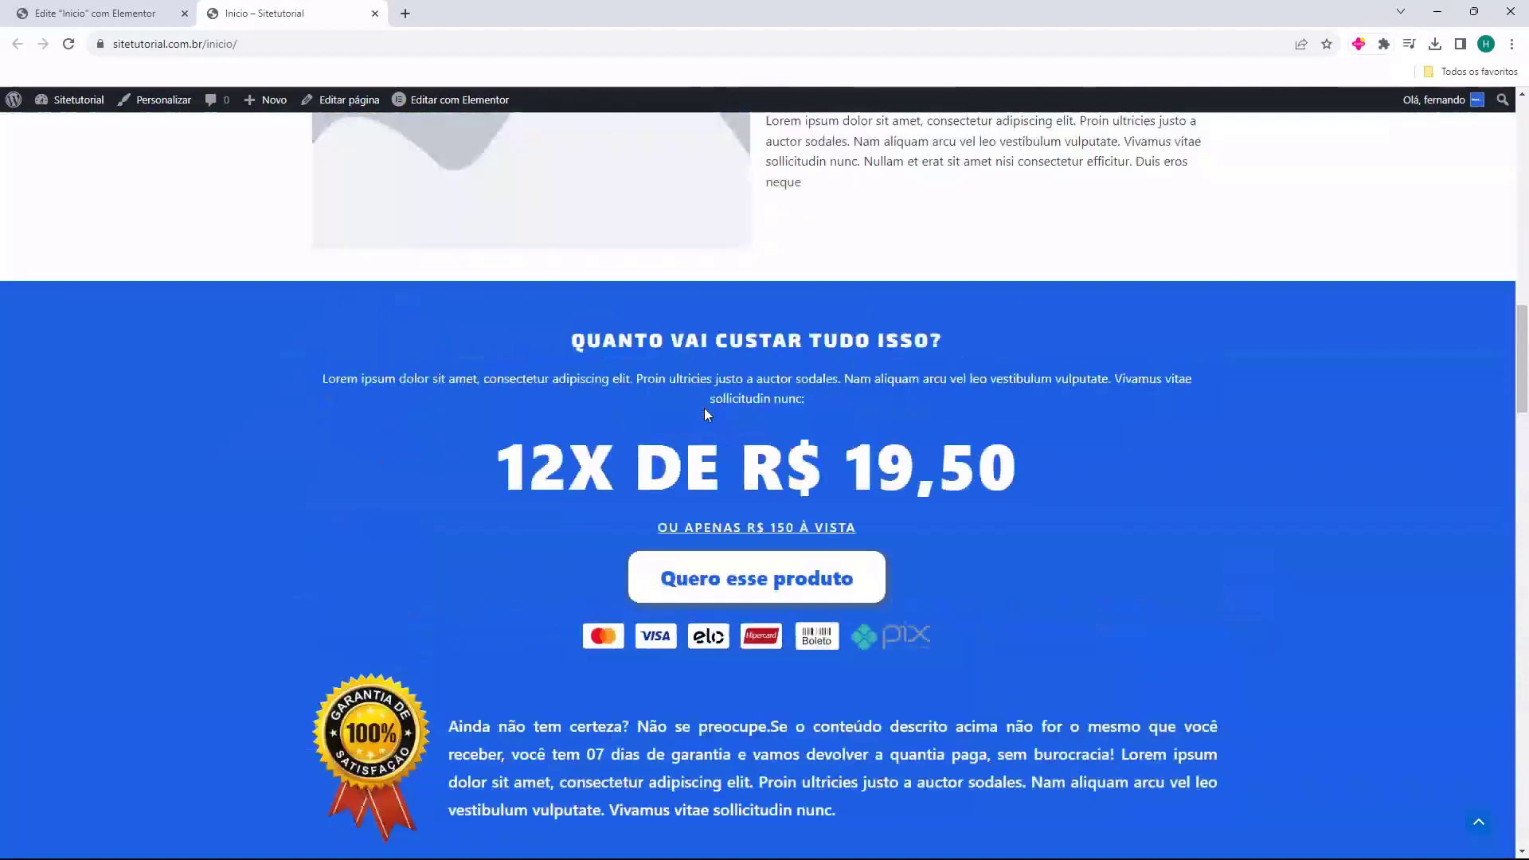
scroll(704, 408, up, 15)
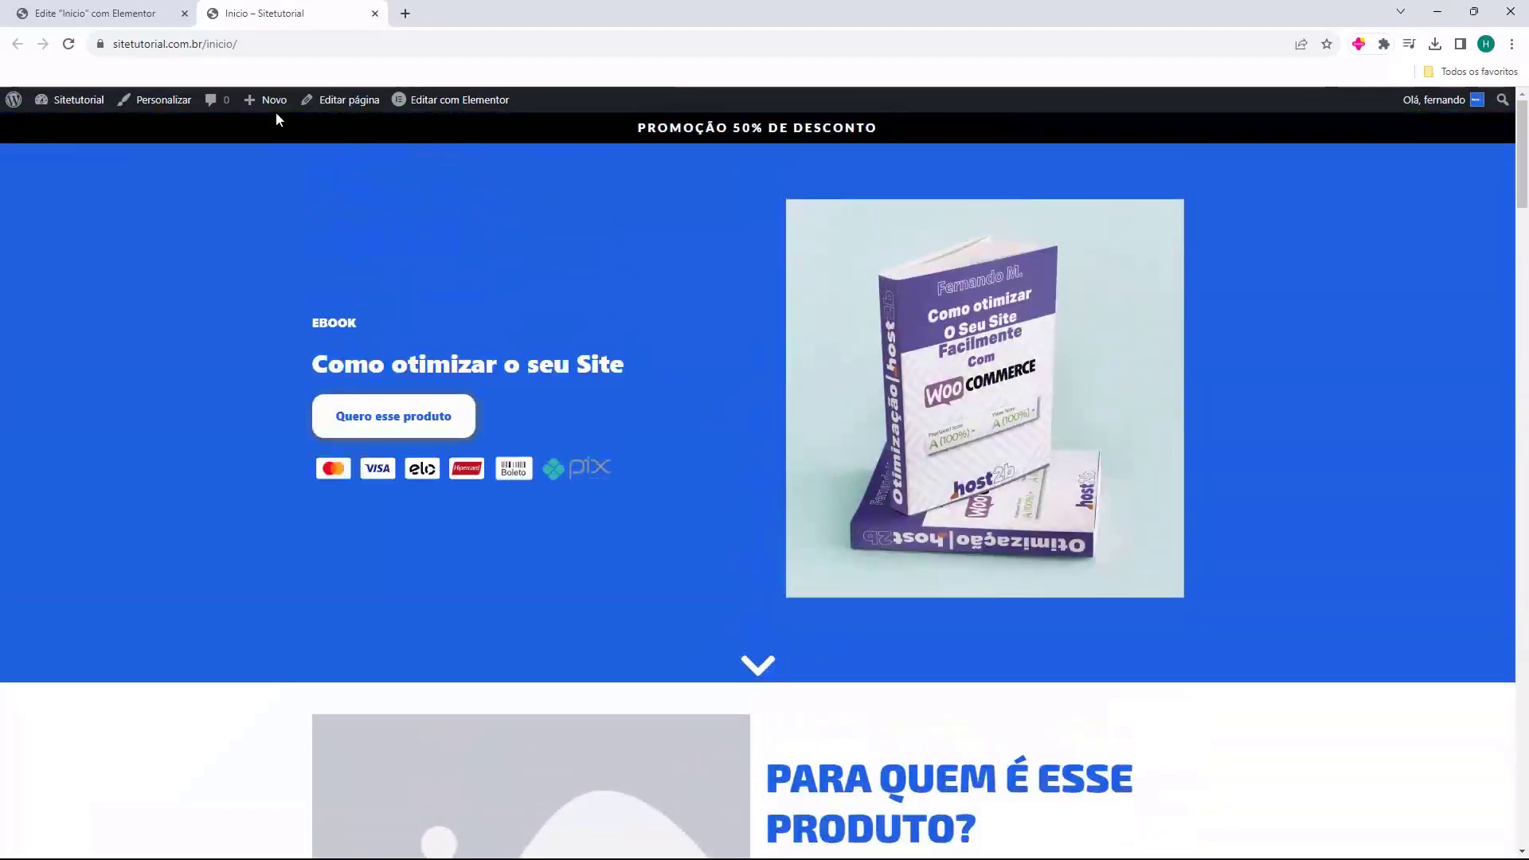
- Load the site address without 'inicio/', see the blank page, and close that tab
click(287, 48)
click(287, 48)
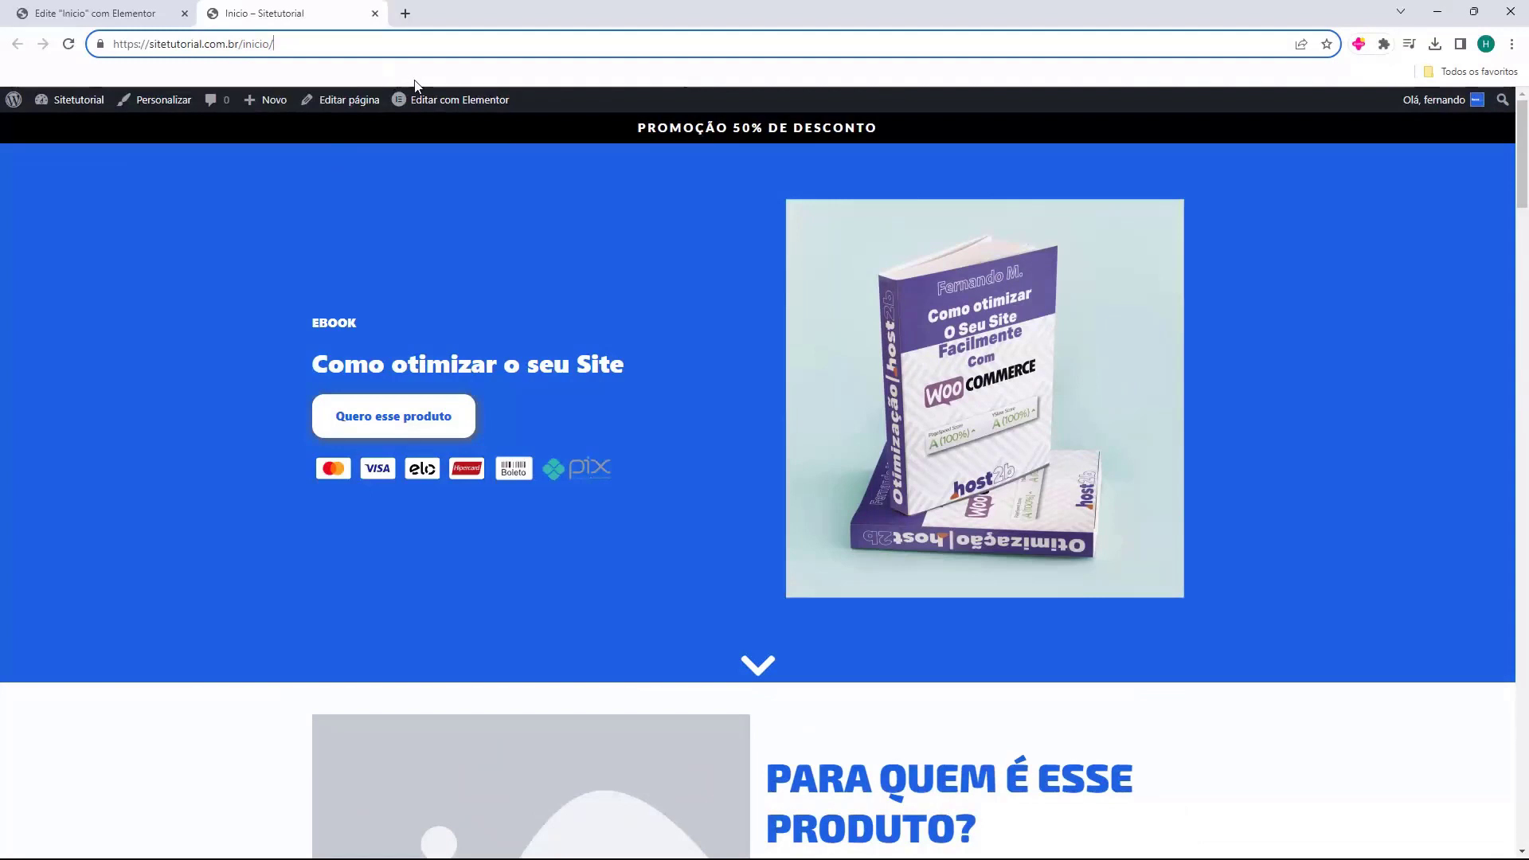
drag(279, 47, 249, 58)
key(BackSpace)
key(Return)
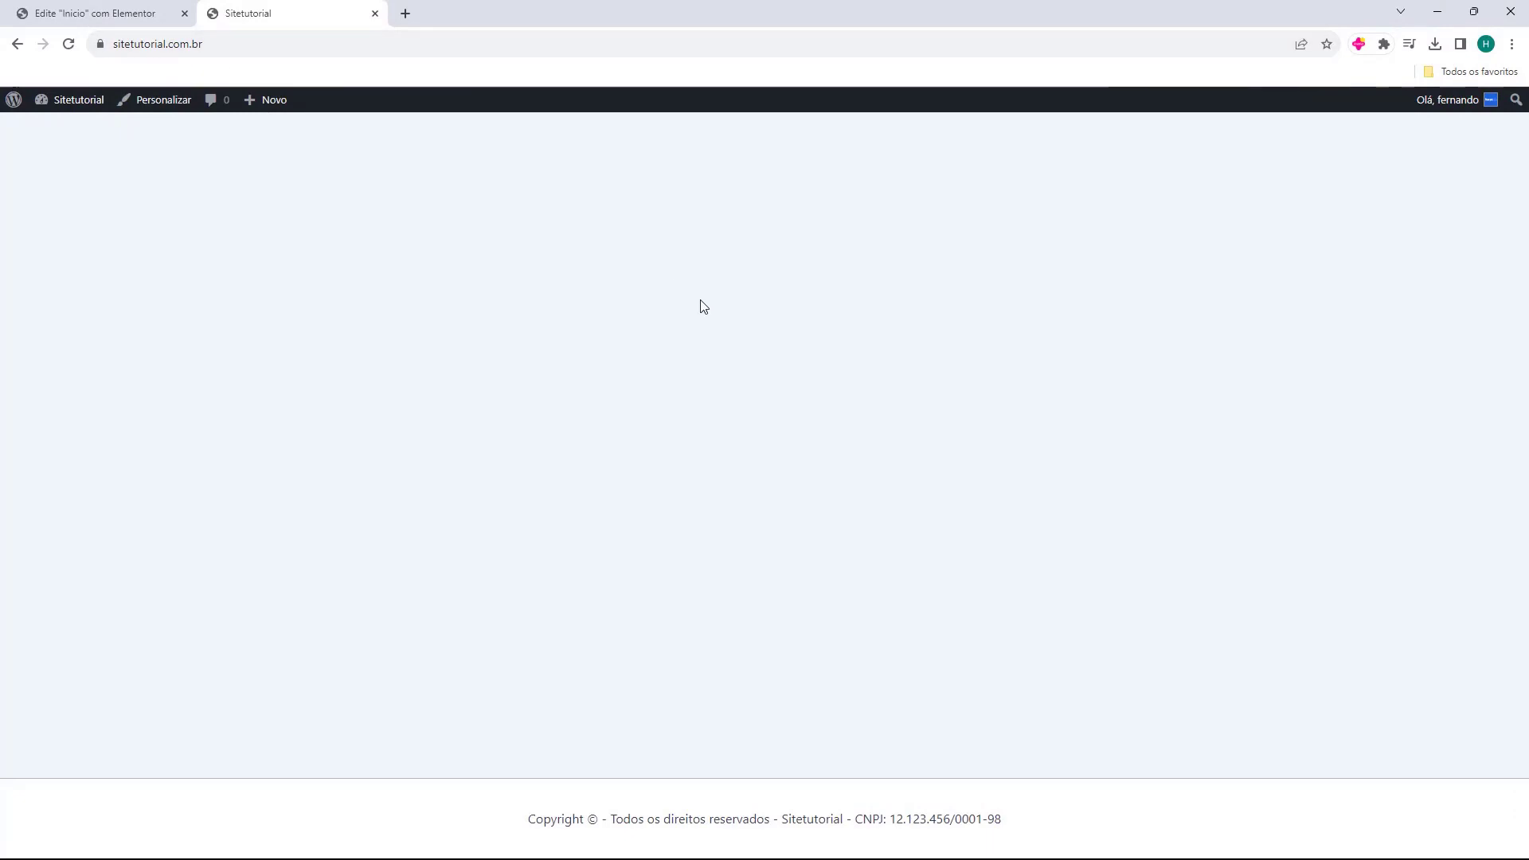
middle_click(270, 24)
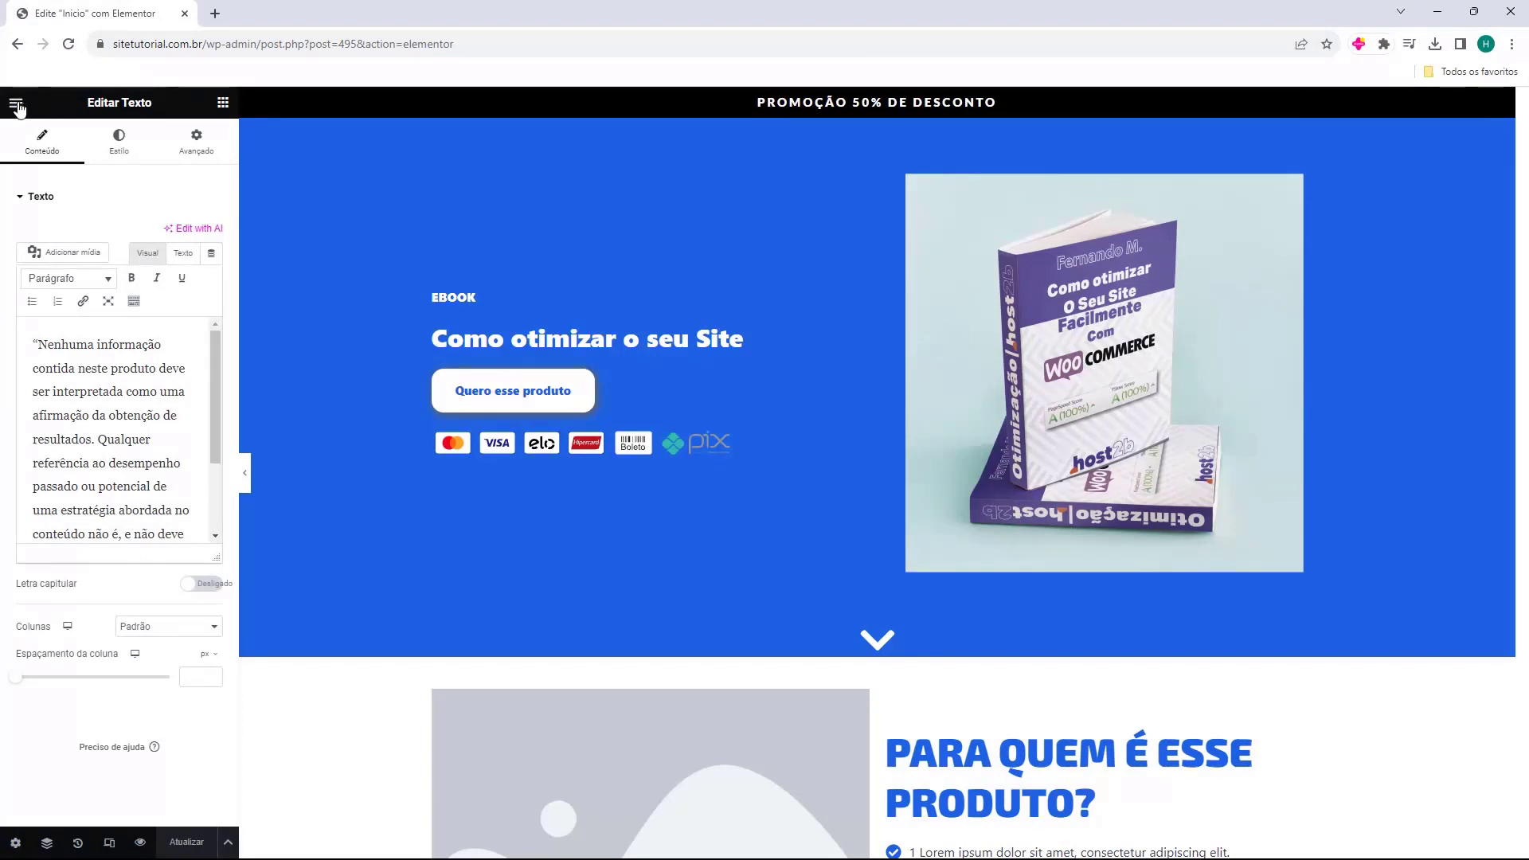
- Exit the Elementor editor through the hamburger menu's Sair option
click(17, 106)
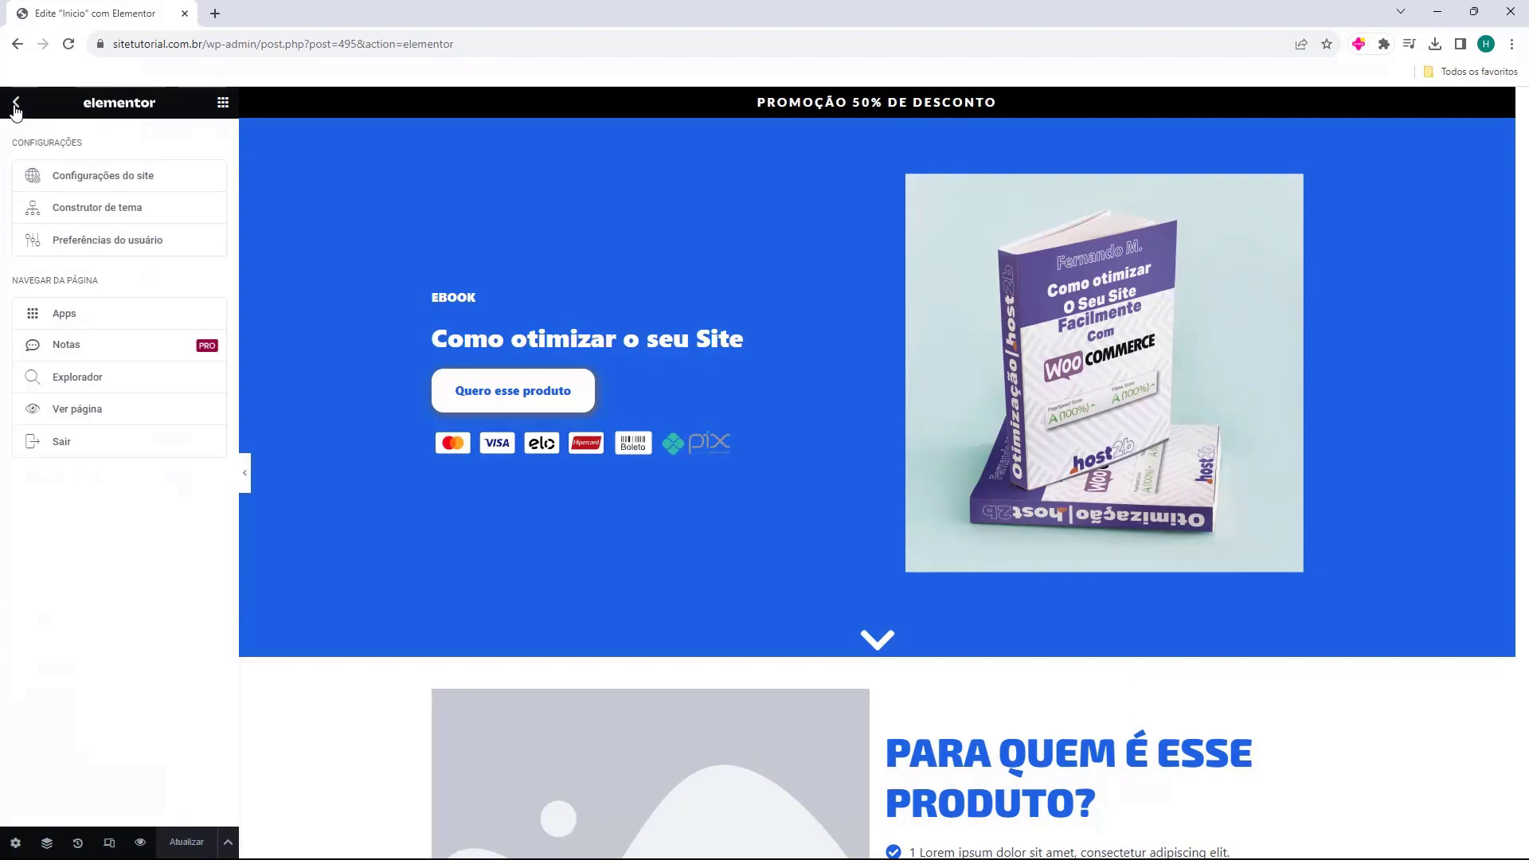
click(61, 449)
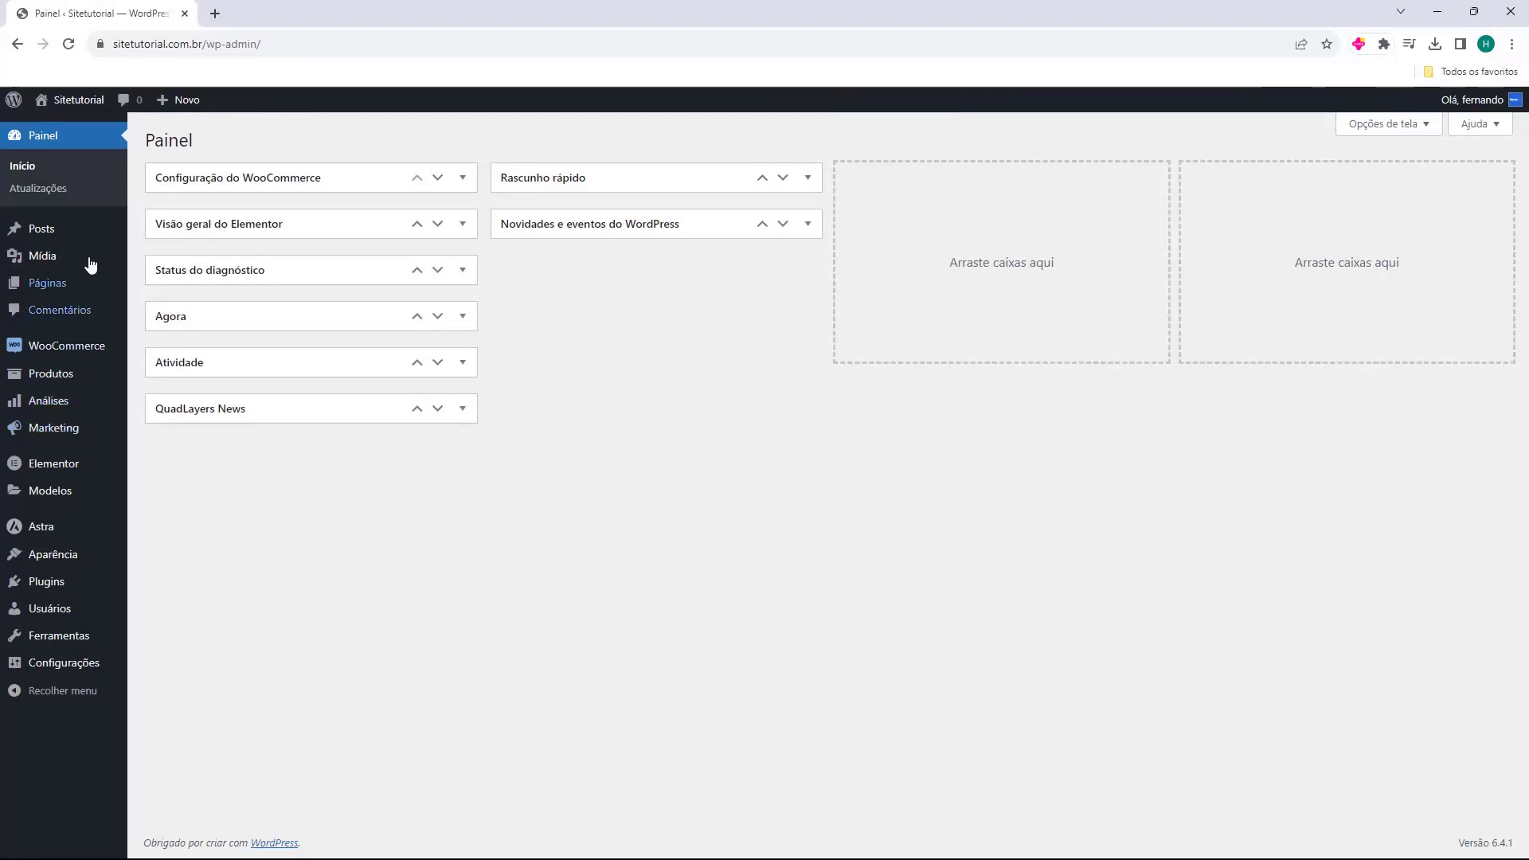
mouse_move(60, 661)
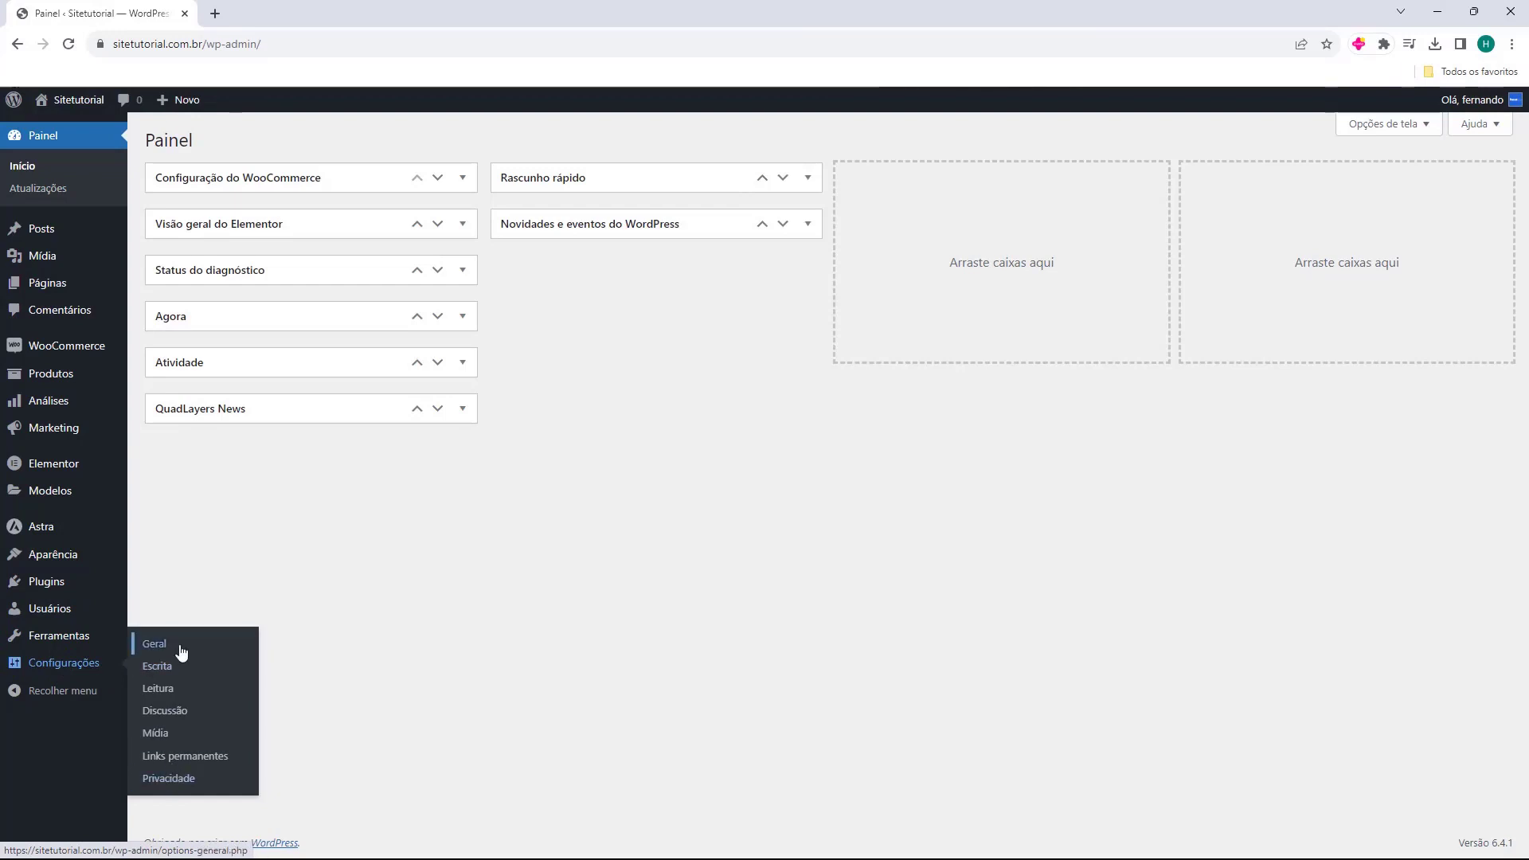
- In Configurações > Leitura, choose a static page with Inicio as Página inicial and save
click(159, 699)
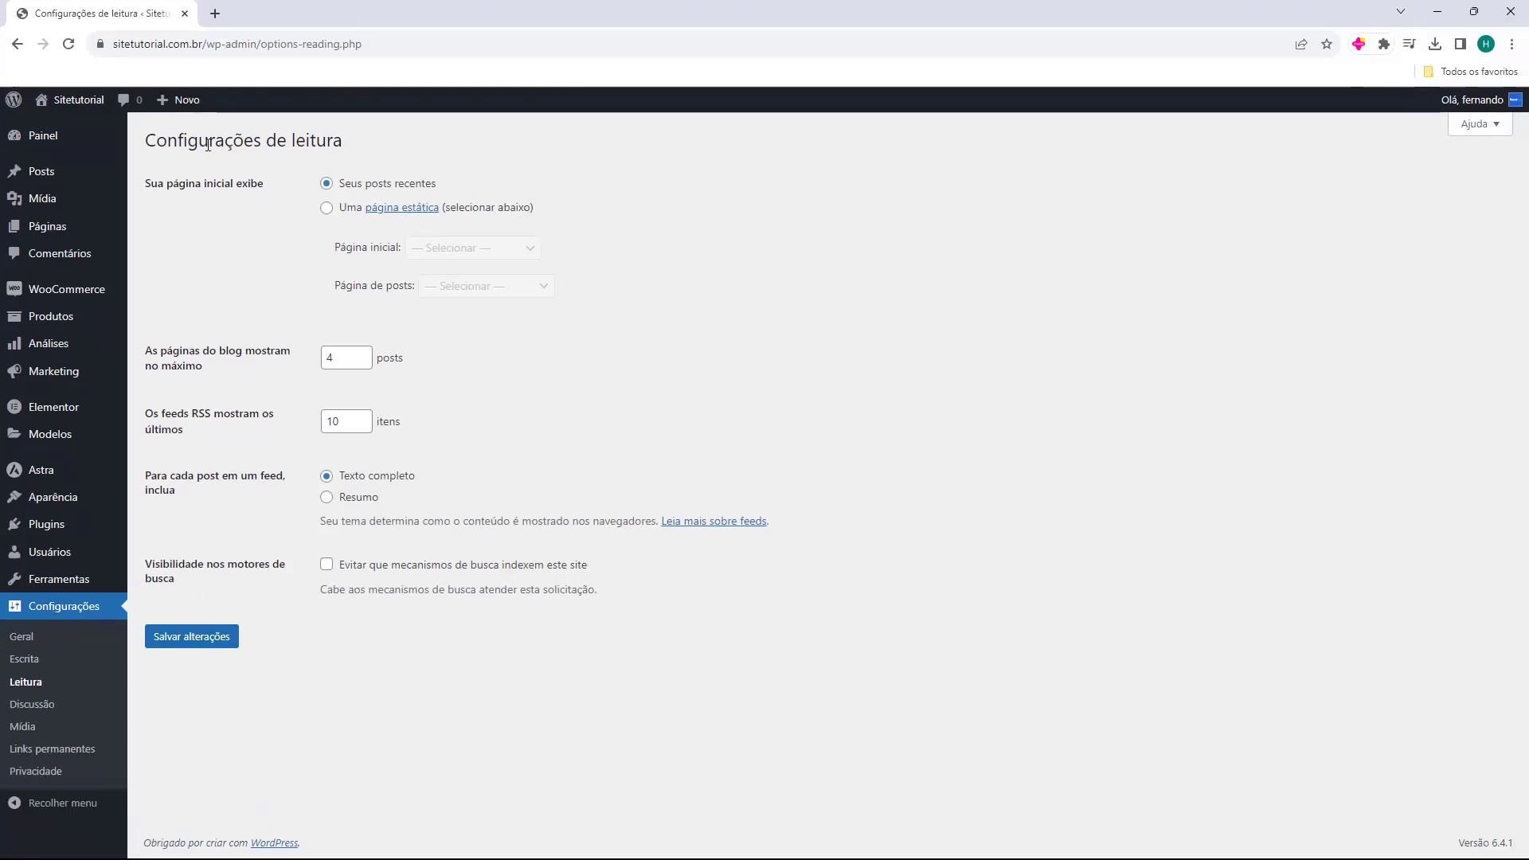
drag(186, 142, 306, 143)
click(305, 148)
drag(143, 188, 233, 196)
click(233, 196)
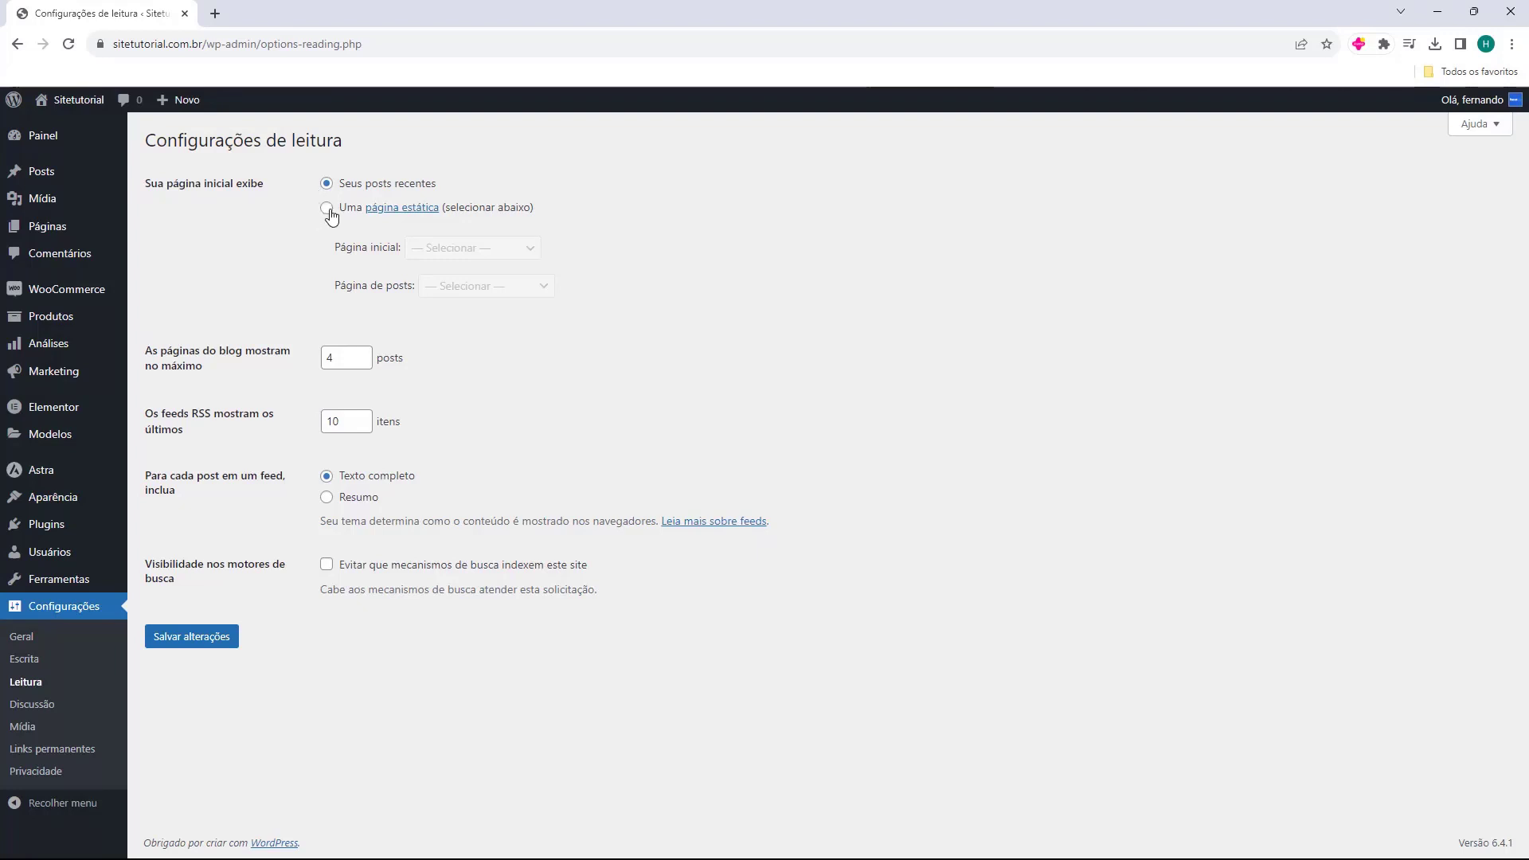
click(328, 212)
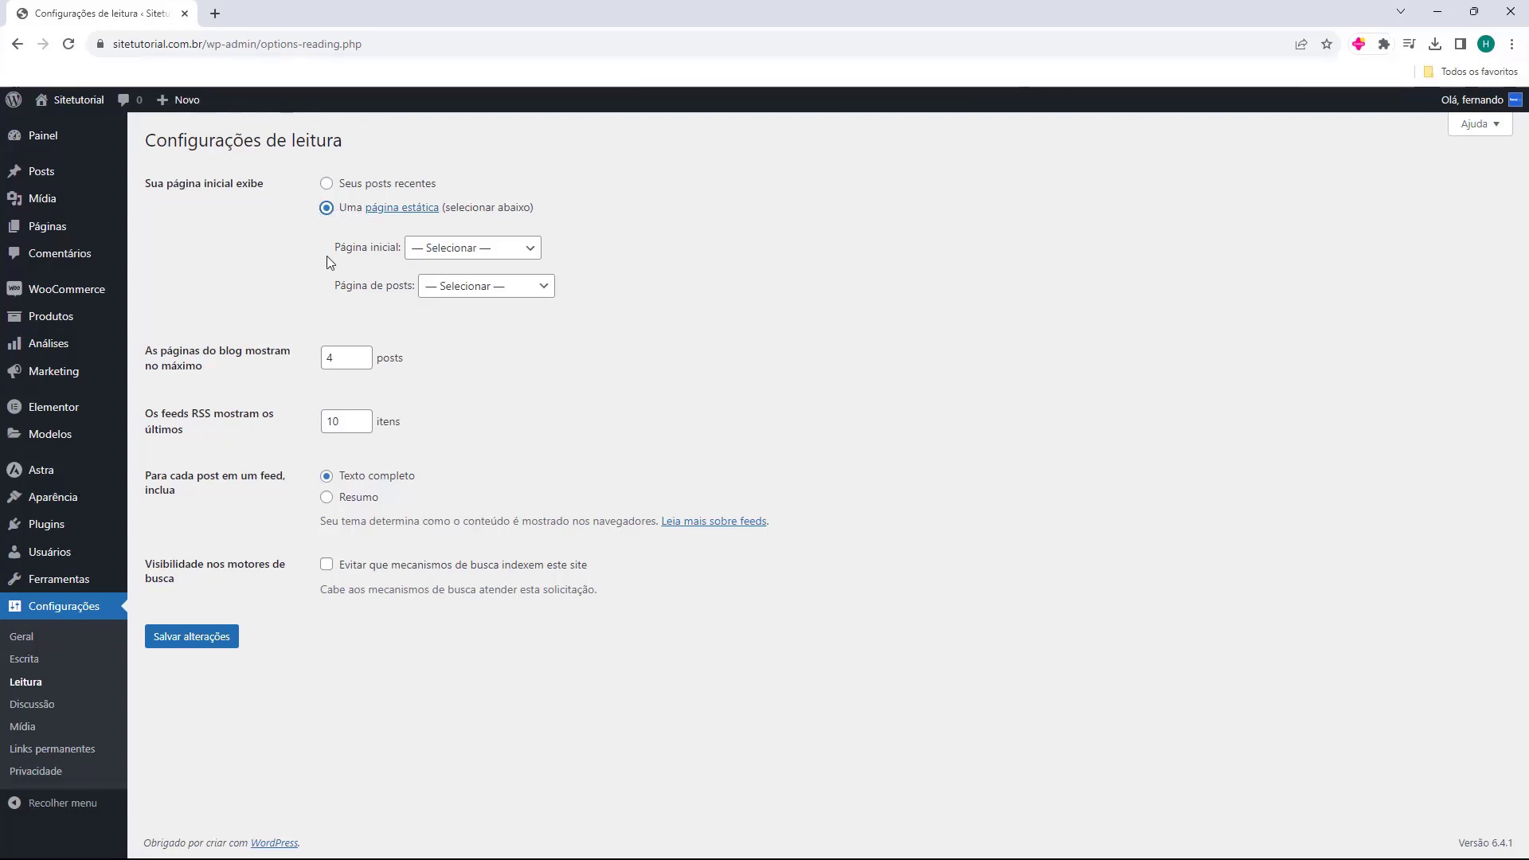
click(449, 254)
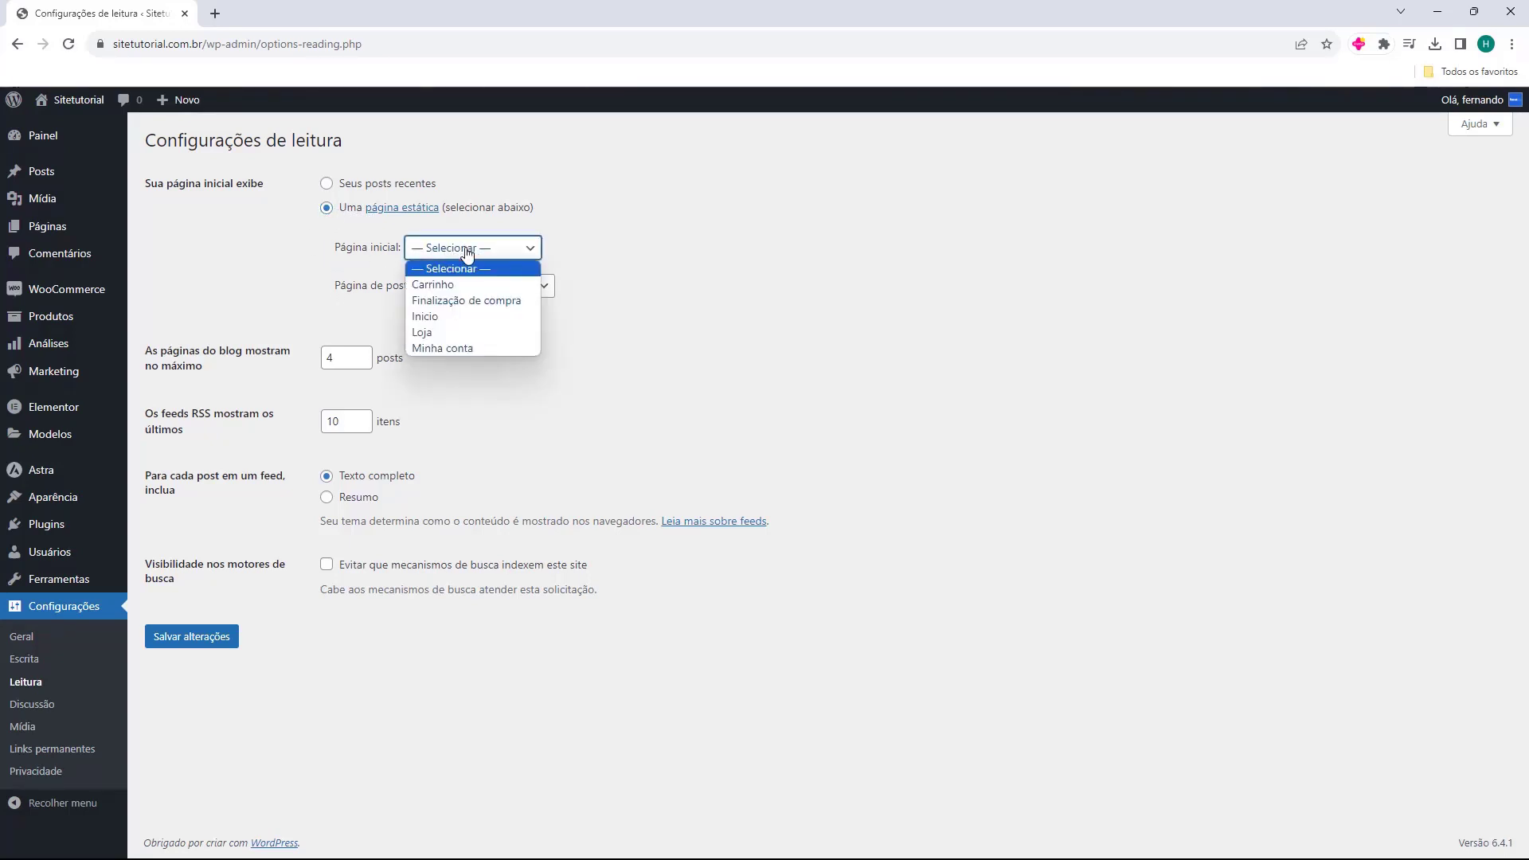
click(419, 318)
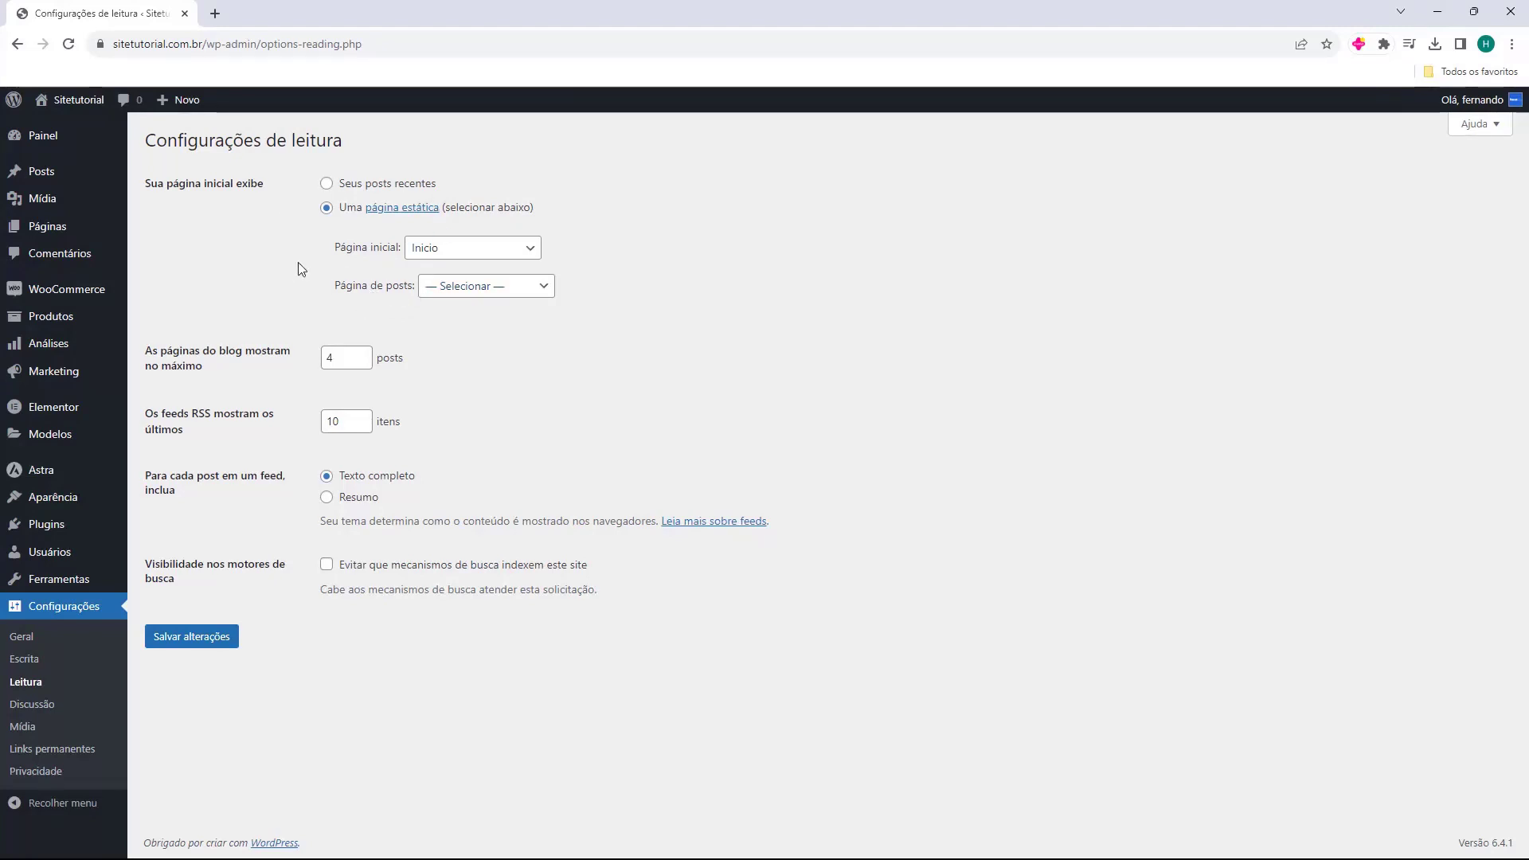
click(197, 648)
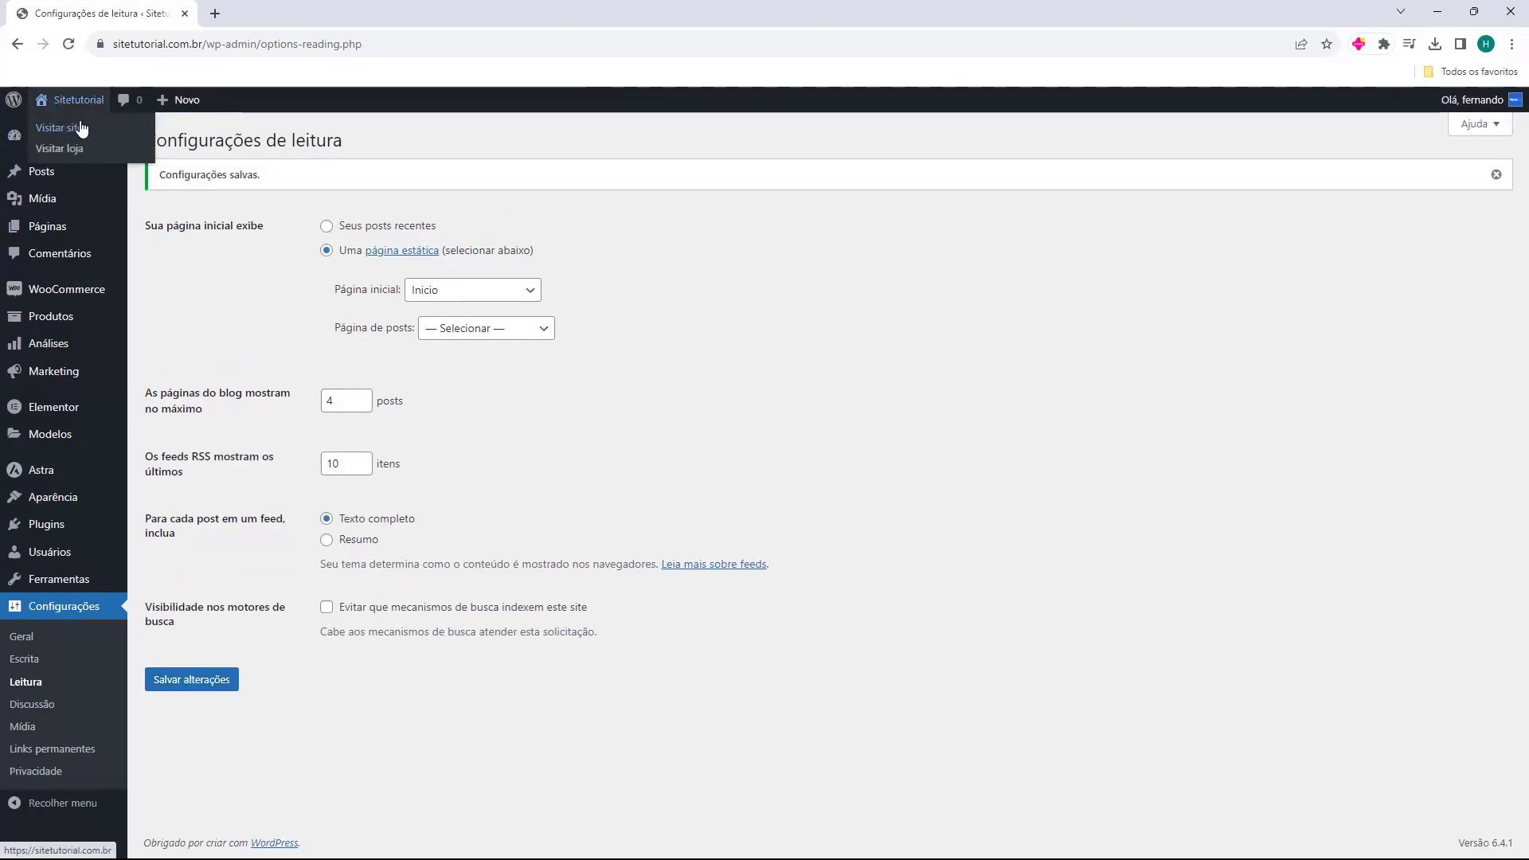
- Open the live homepage in a new tab and follow its hero 'Quero esse produto' button to checkout
middle_click(80, 127)
click(285, 19)
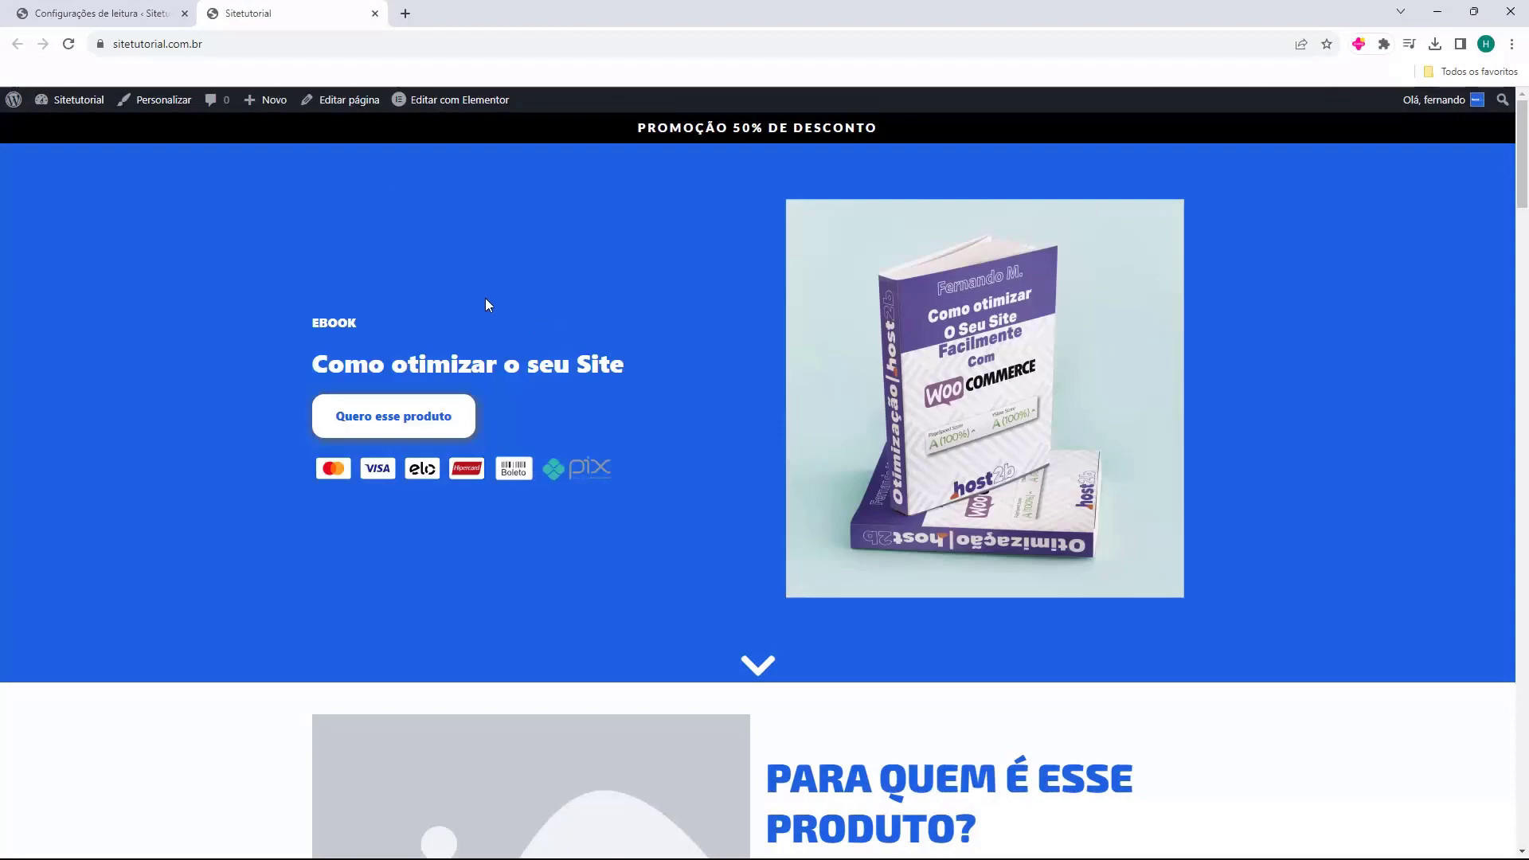
click(157, 44)
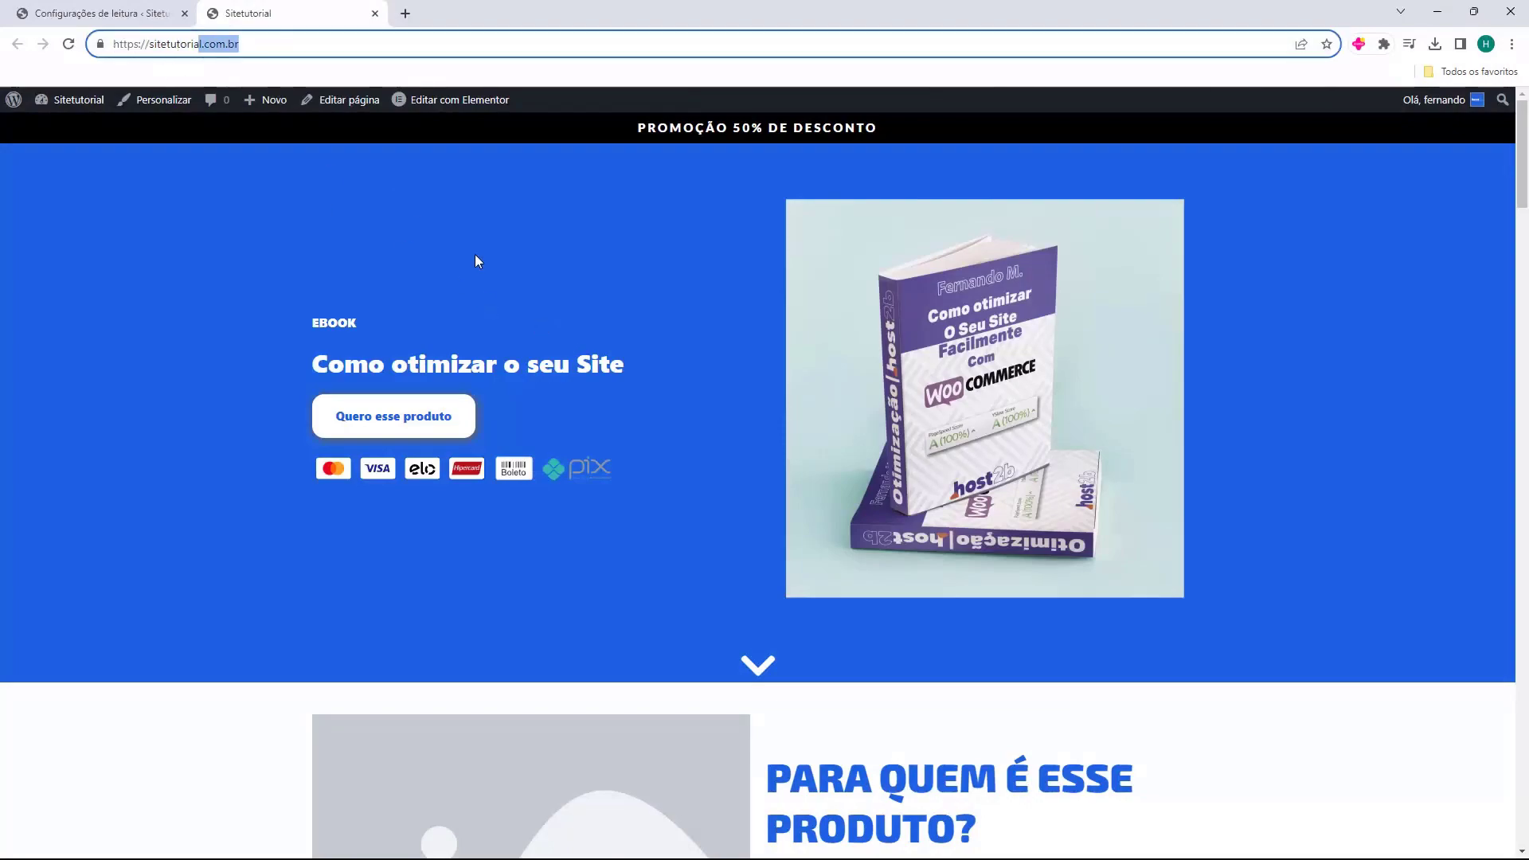
click(720, 308)
scroll(533, 378, down, 20)
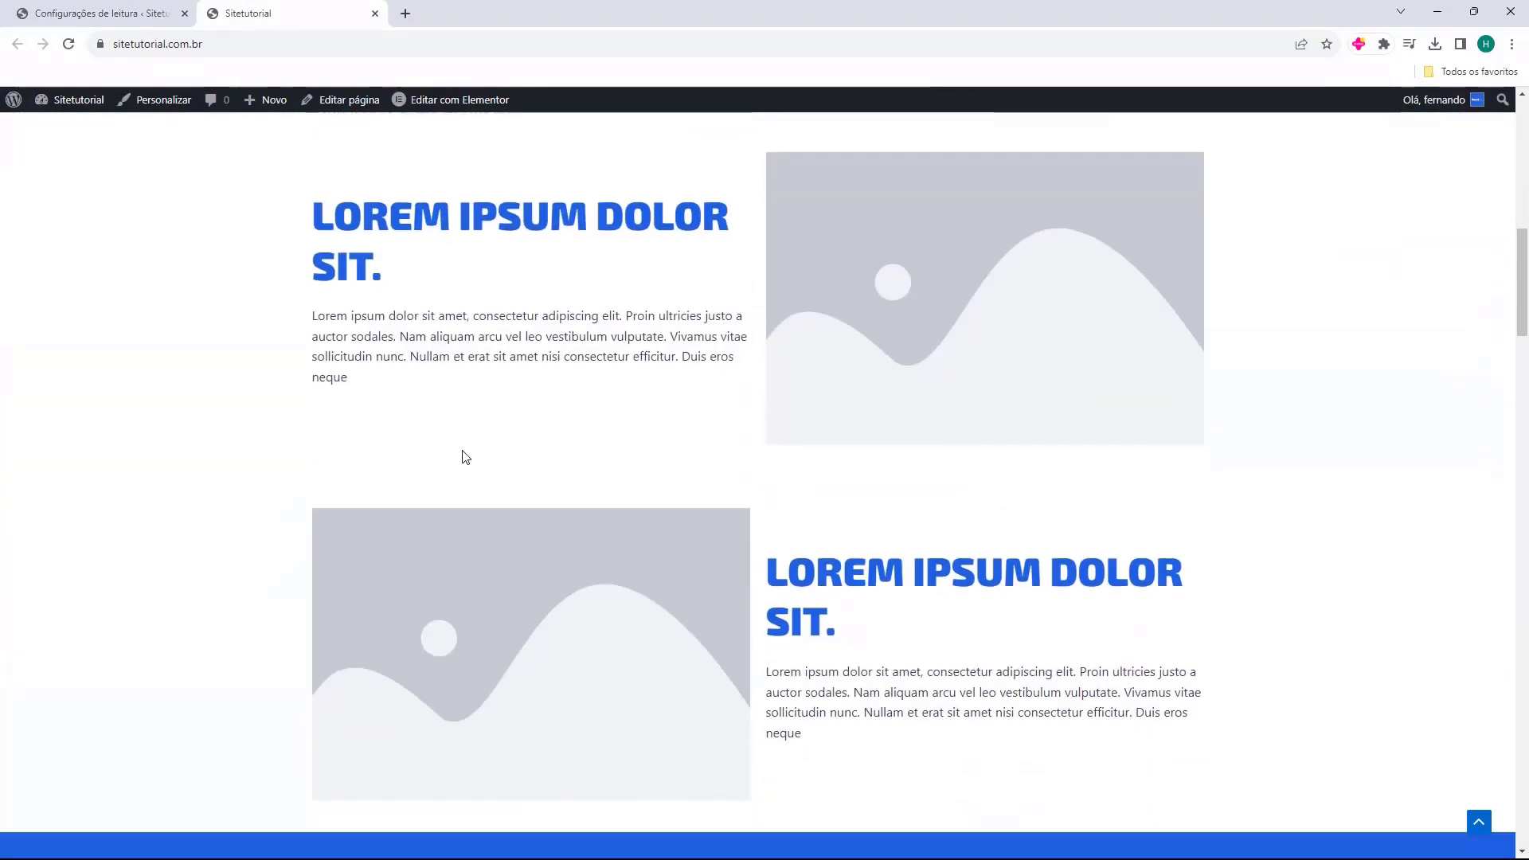
scroll(635, 621, down, 5)
scroll(590, 594, up, 20)
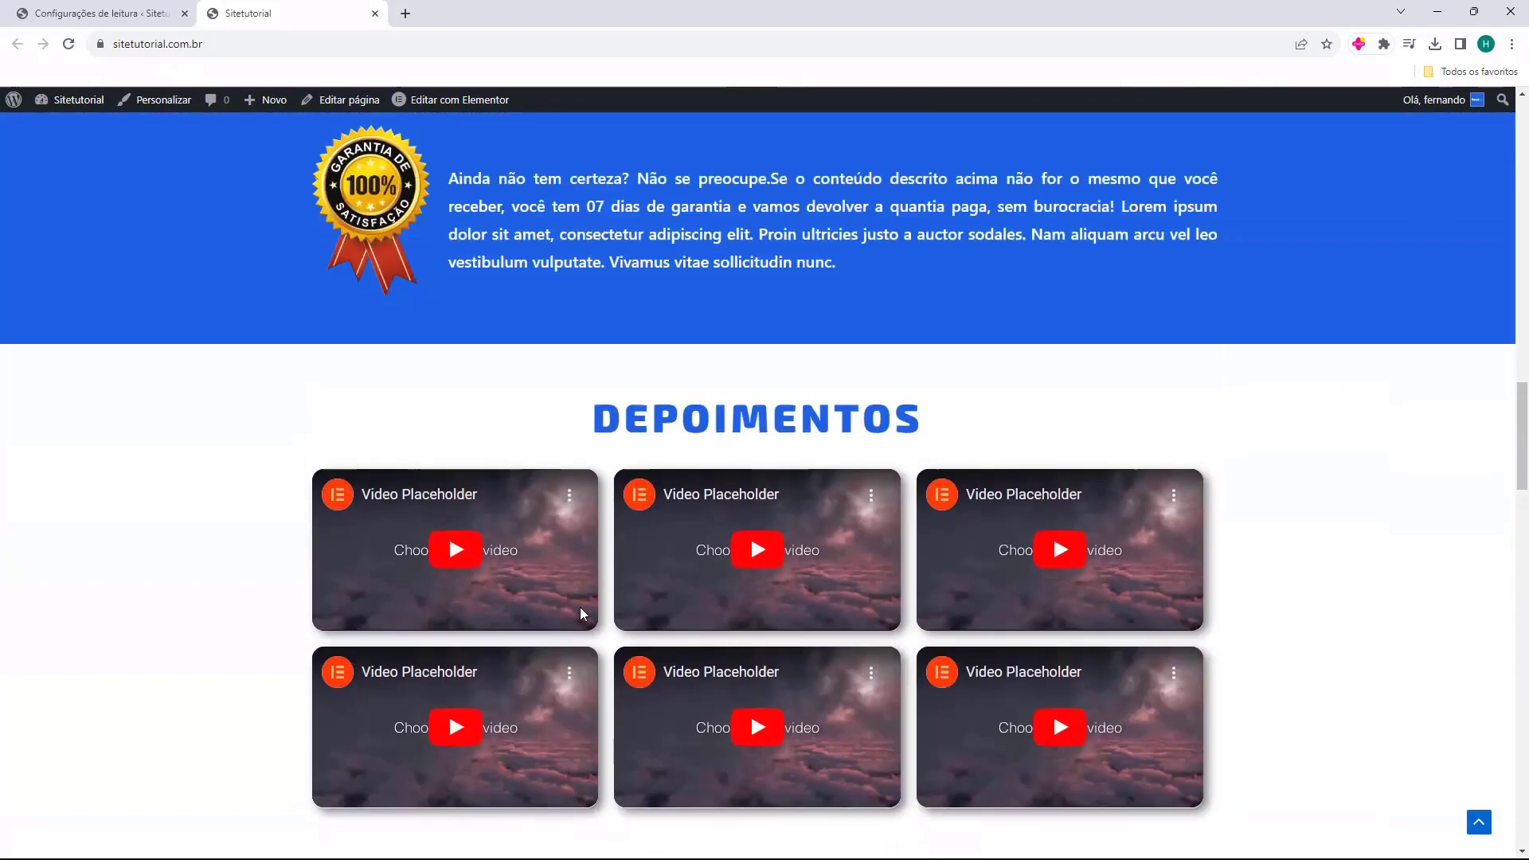
scroll(574, 615, up, 5)
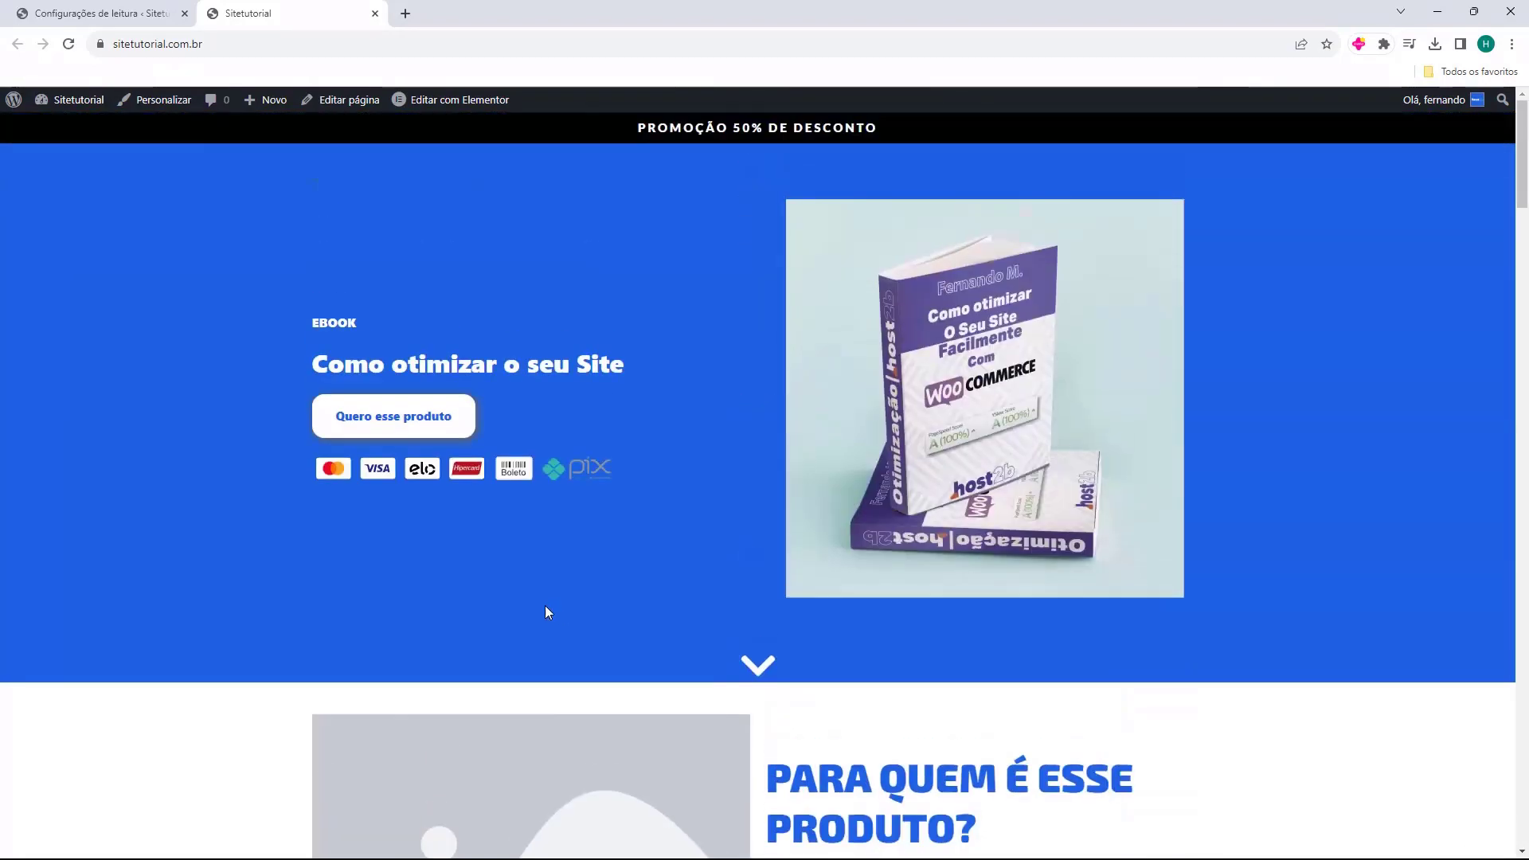
click(405, 428)
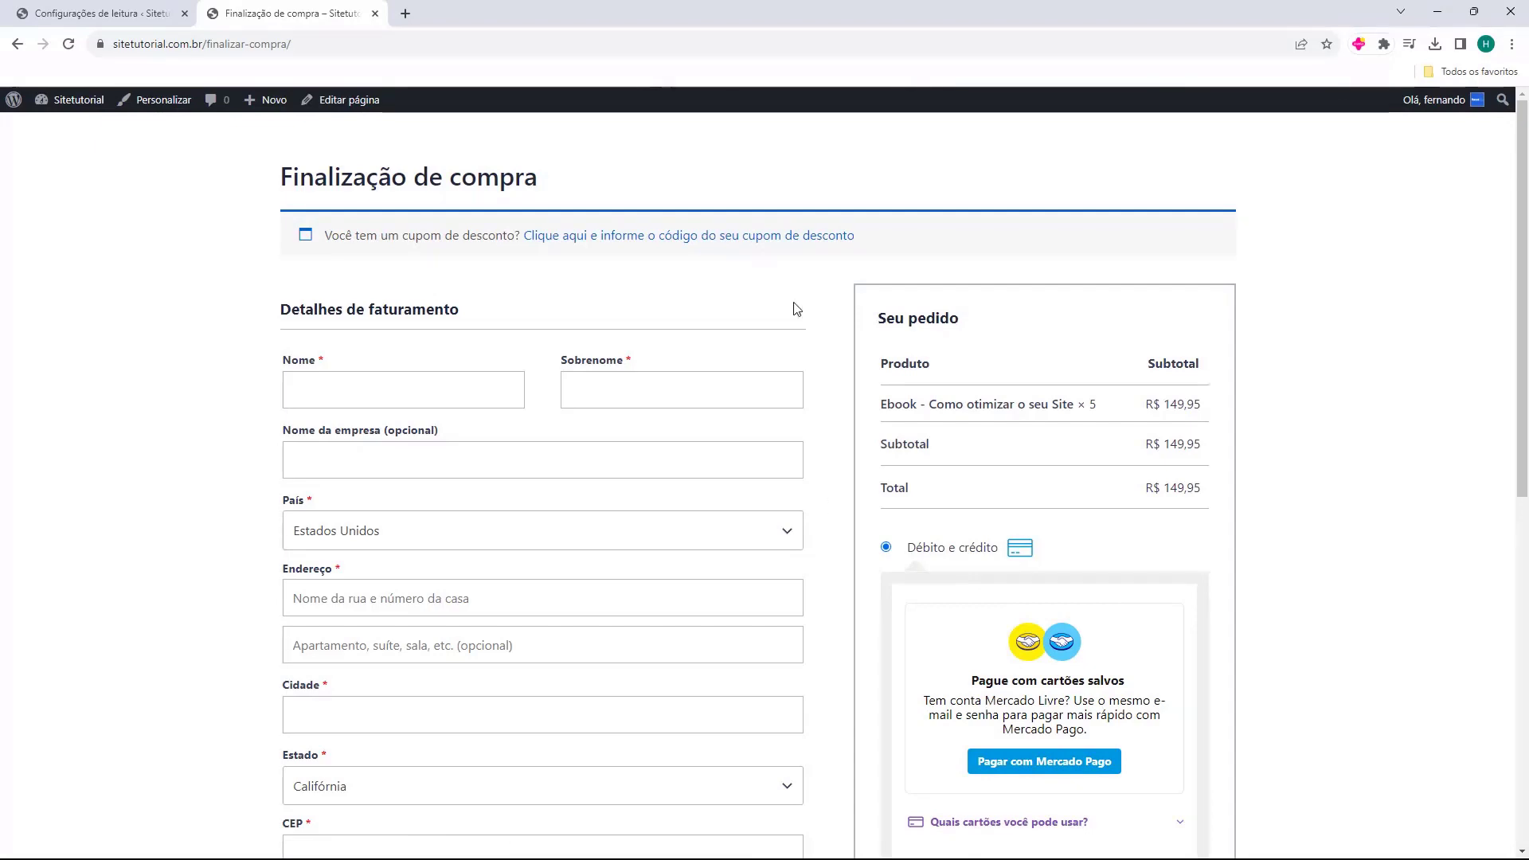
- Scroll through the Finalização de compra checkout form, then go back to the Ebook landing page
scroll(800, 307, down, 8)
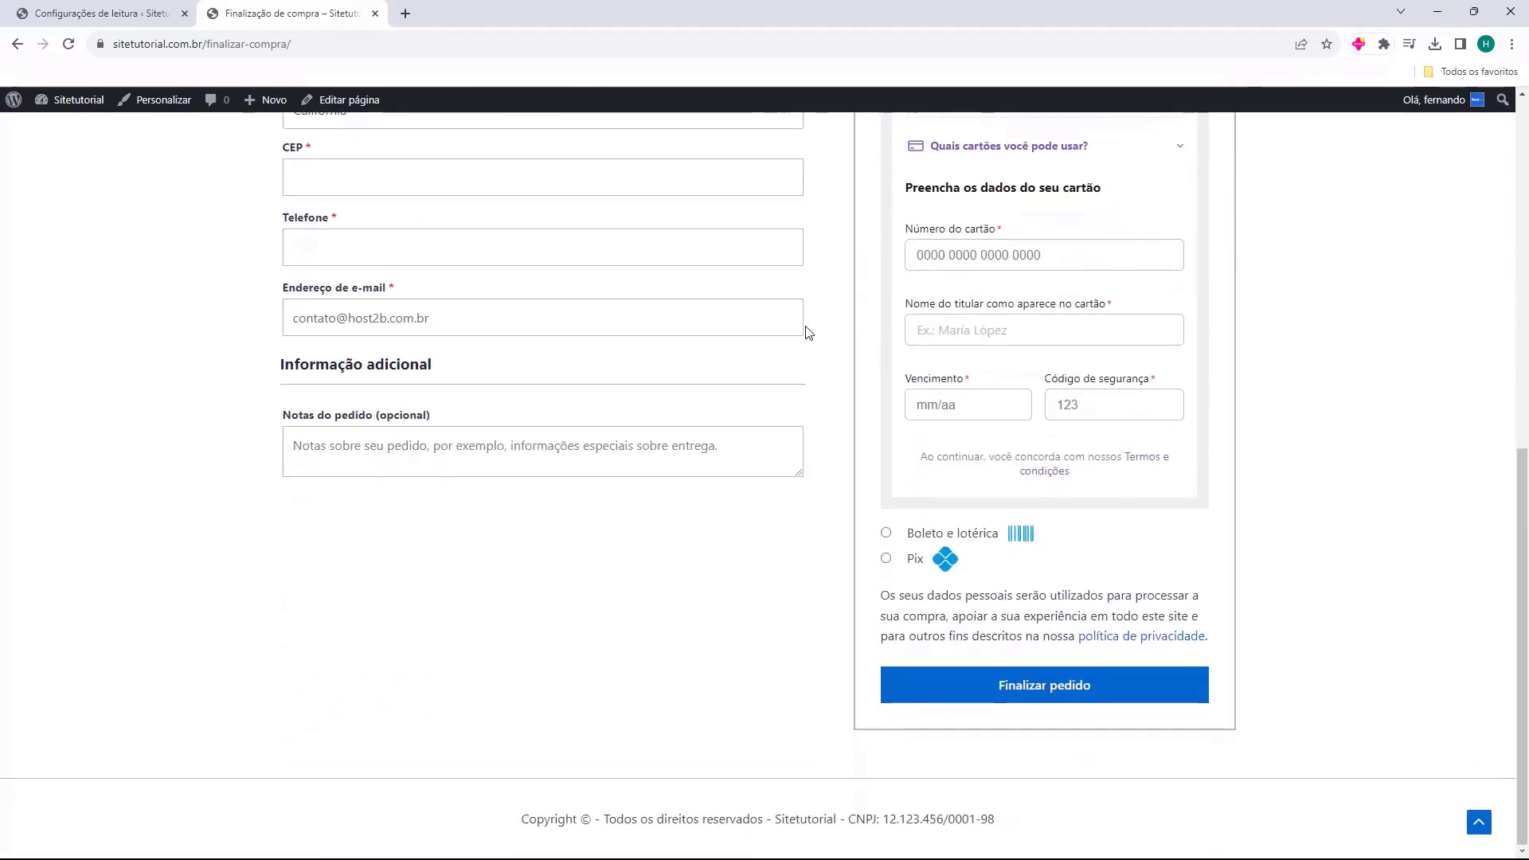
scroll(834, 382, up, 8)
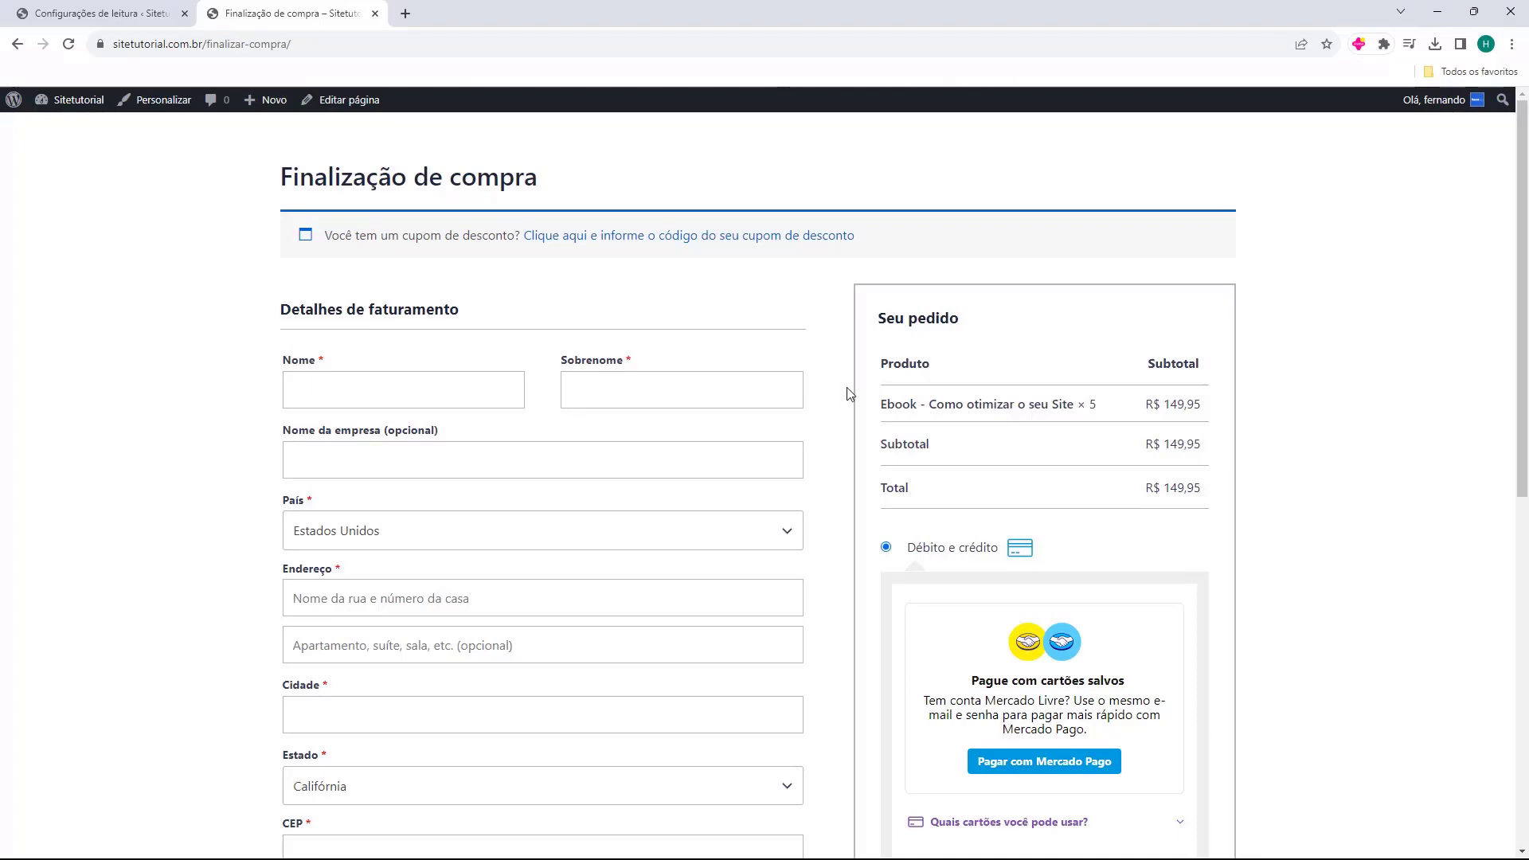
click(17, 44)
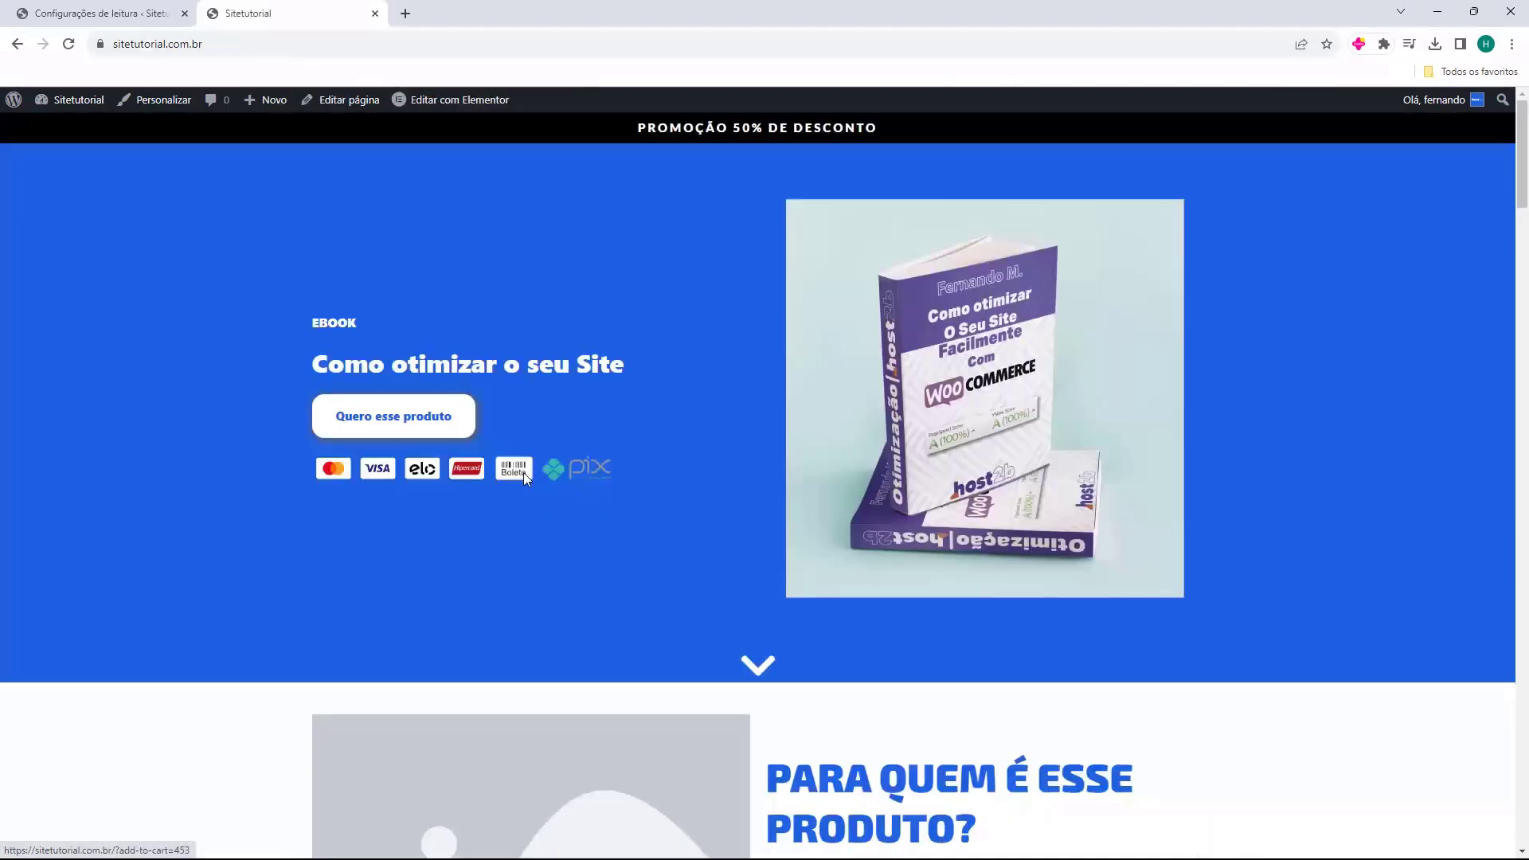
- Follow the pricing section's 'Quero esse produto' link through to the checkout page
scroll(605, 301, down, 10)
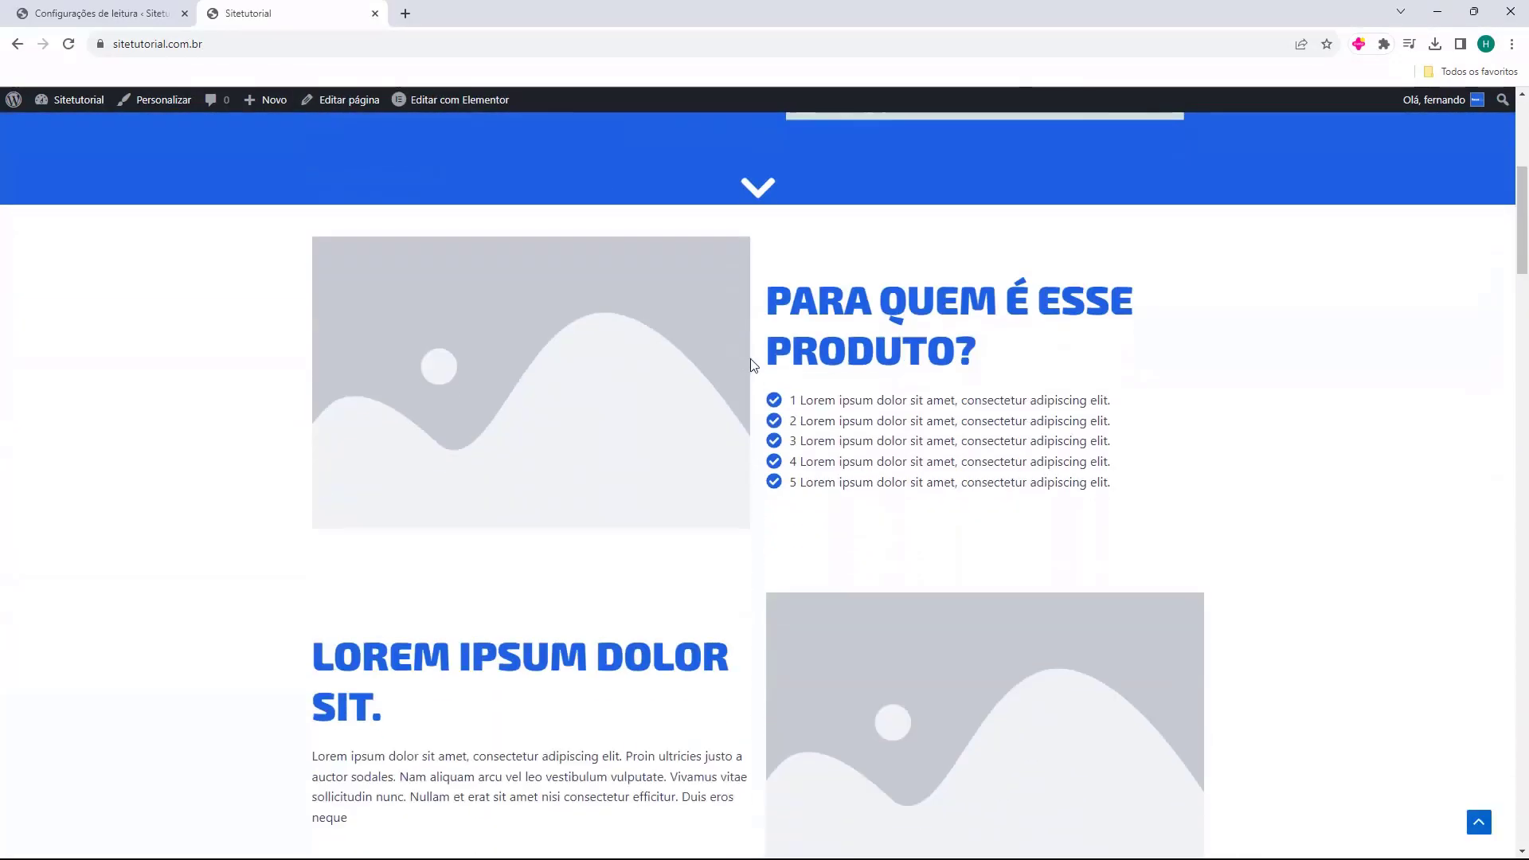
scroll(691, 361, down, 16)
scroll(690, 386, up, 7)
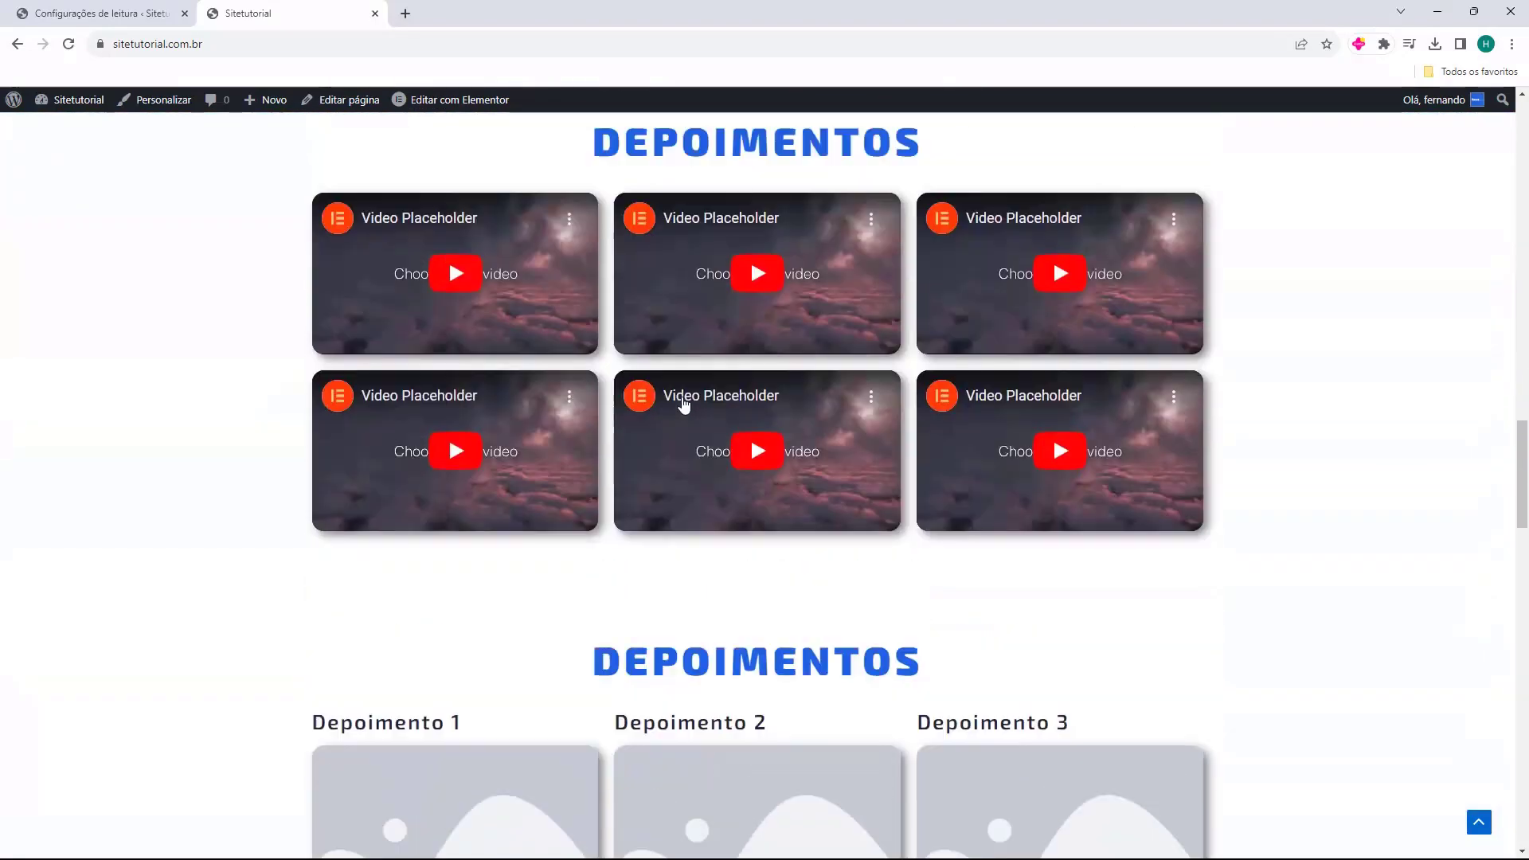
scroll(682, 408, up, 3)
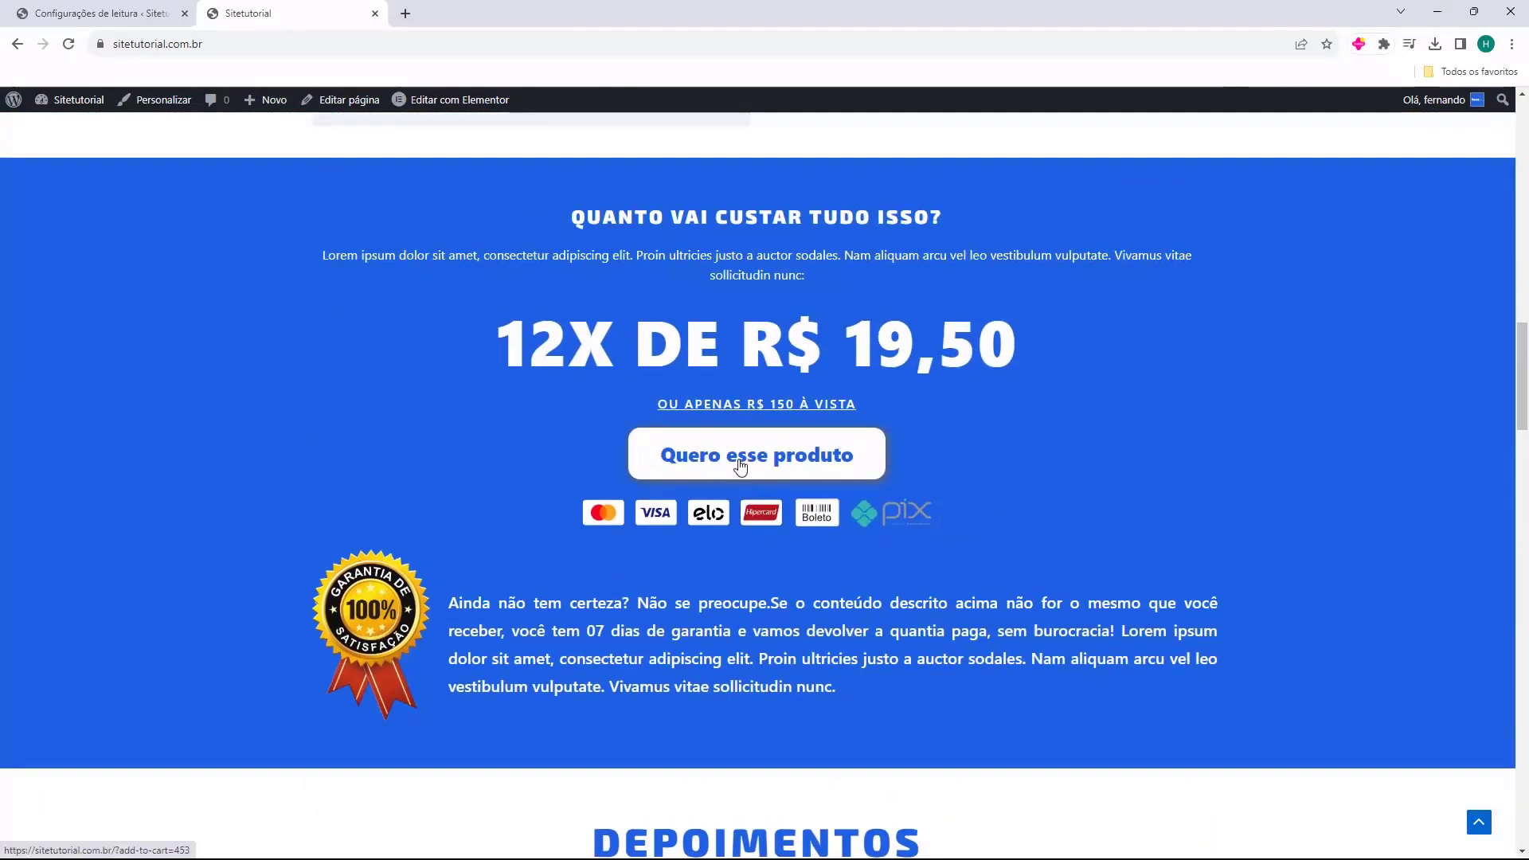
click(741, 466)
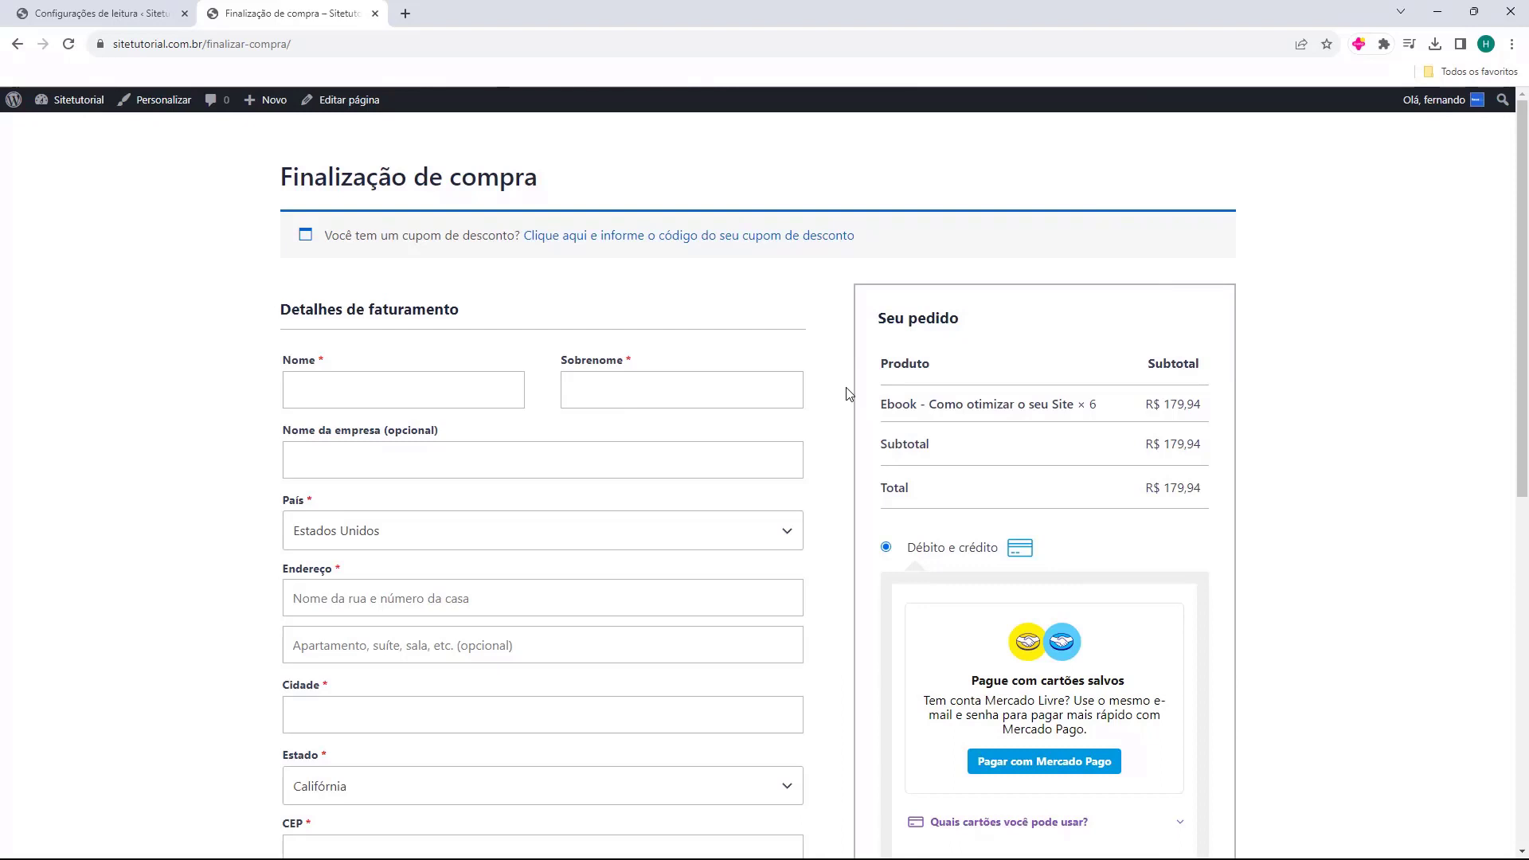
- Review the checkout order listing Ebook - Como otimizar o seu Site × 6 at R$ 179,94
scroll(828, 342, down, 4)
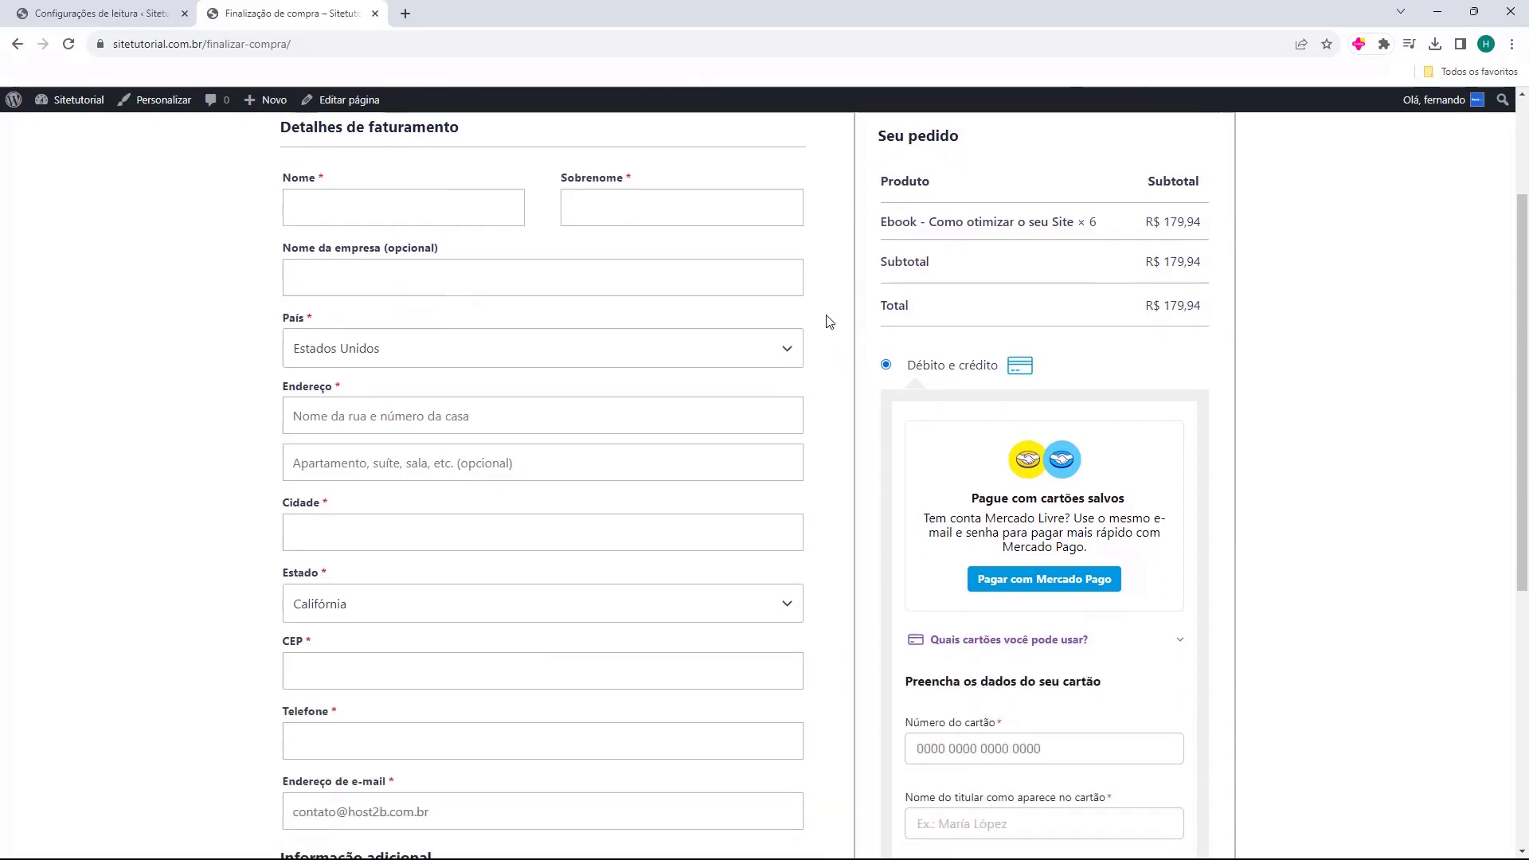
scroll(826, 300, up, 2)
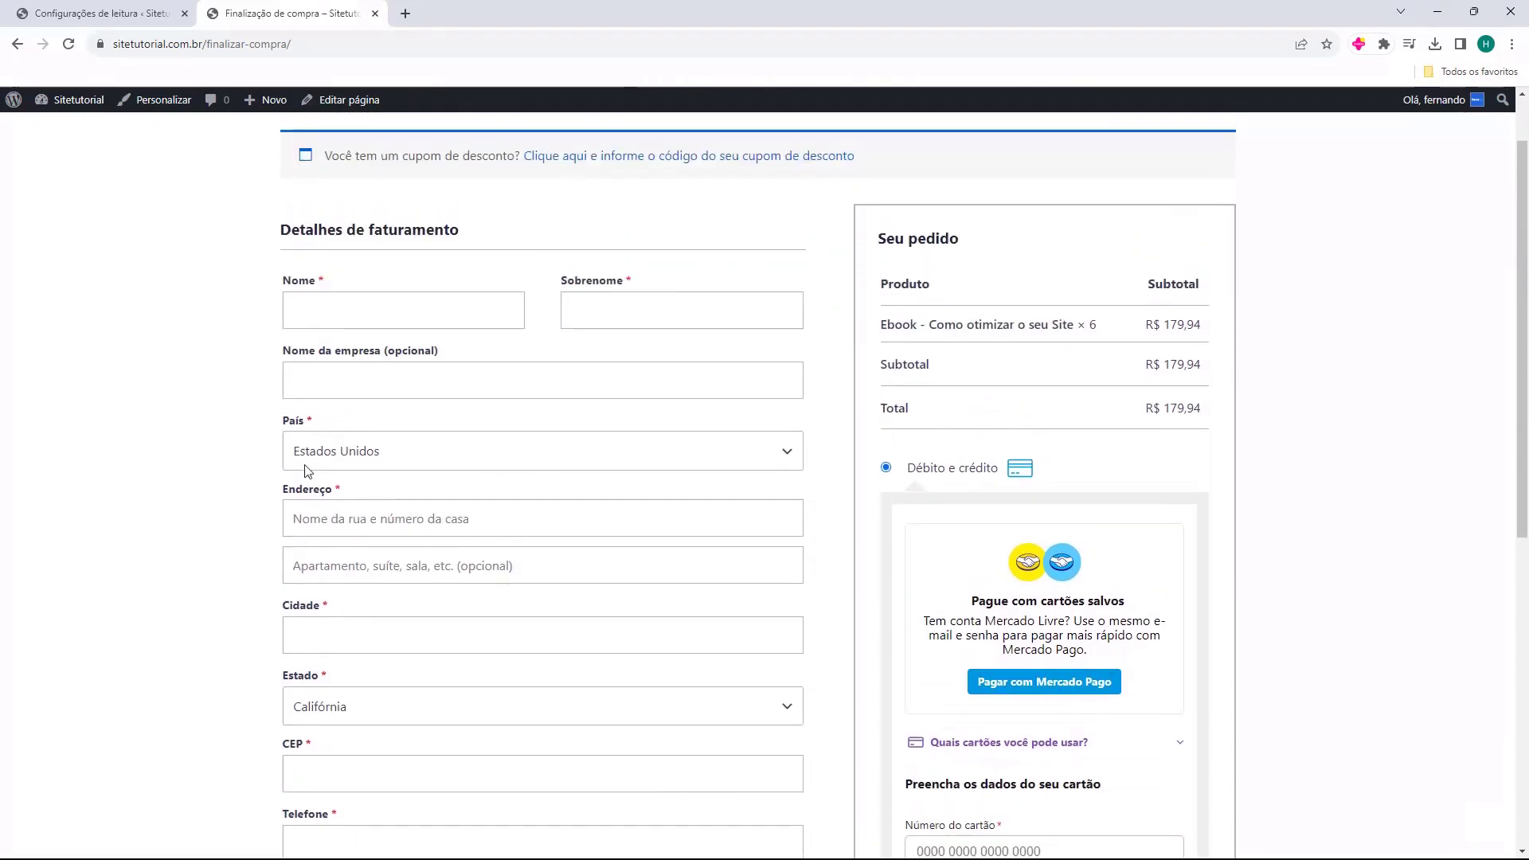
scroll(515, 299, down, 2)
scroll(717, 271, down, 3)
scroll(876, 247, up, 3)
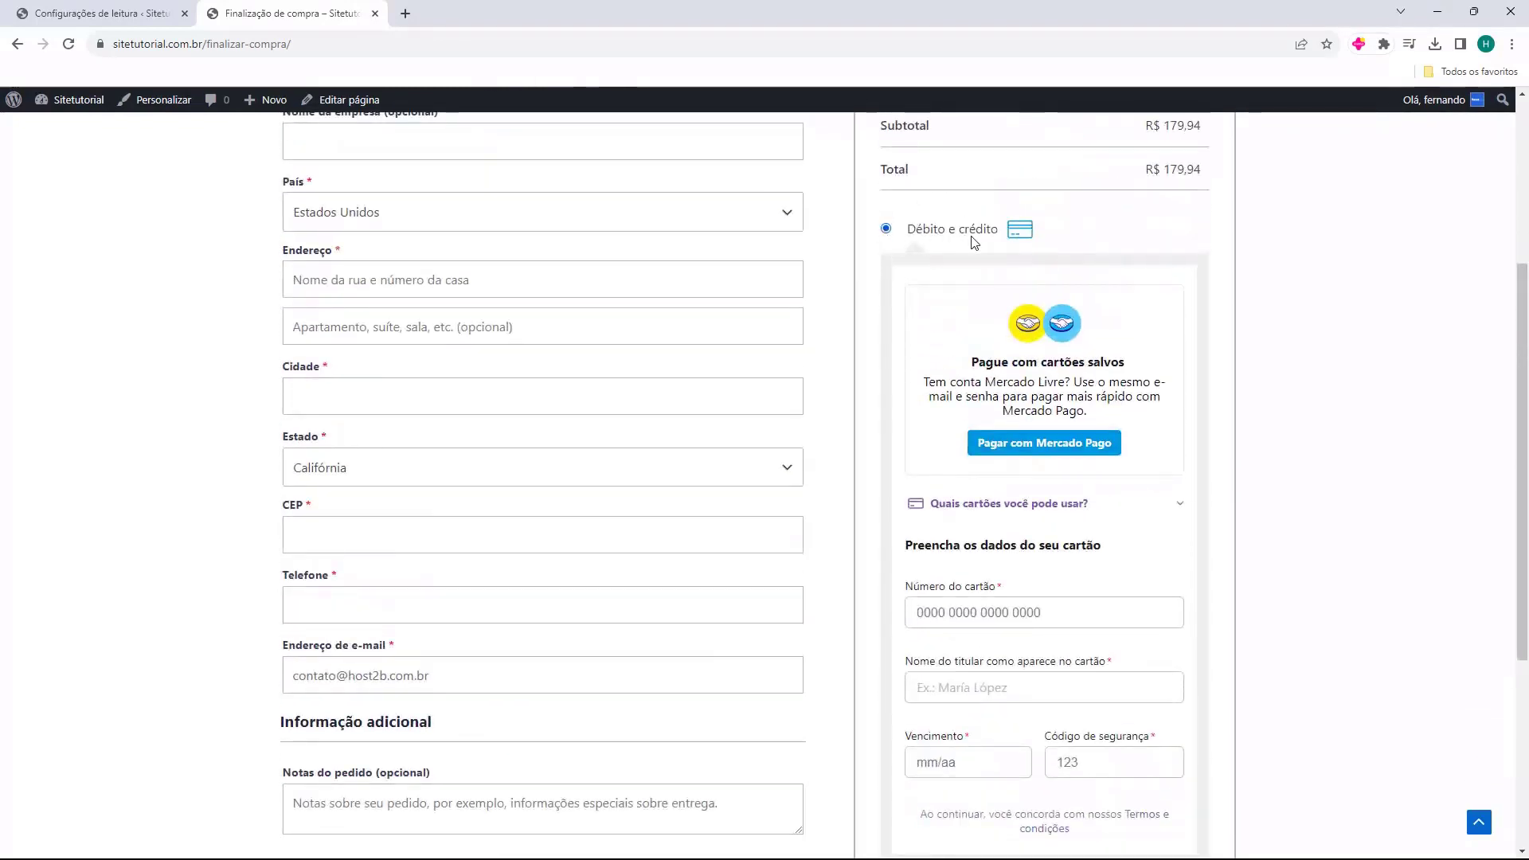
scroll(984, 279, down, 4)
scroll(943, 516, down, 1)
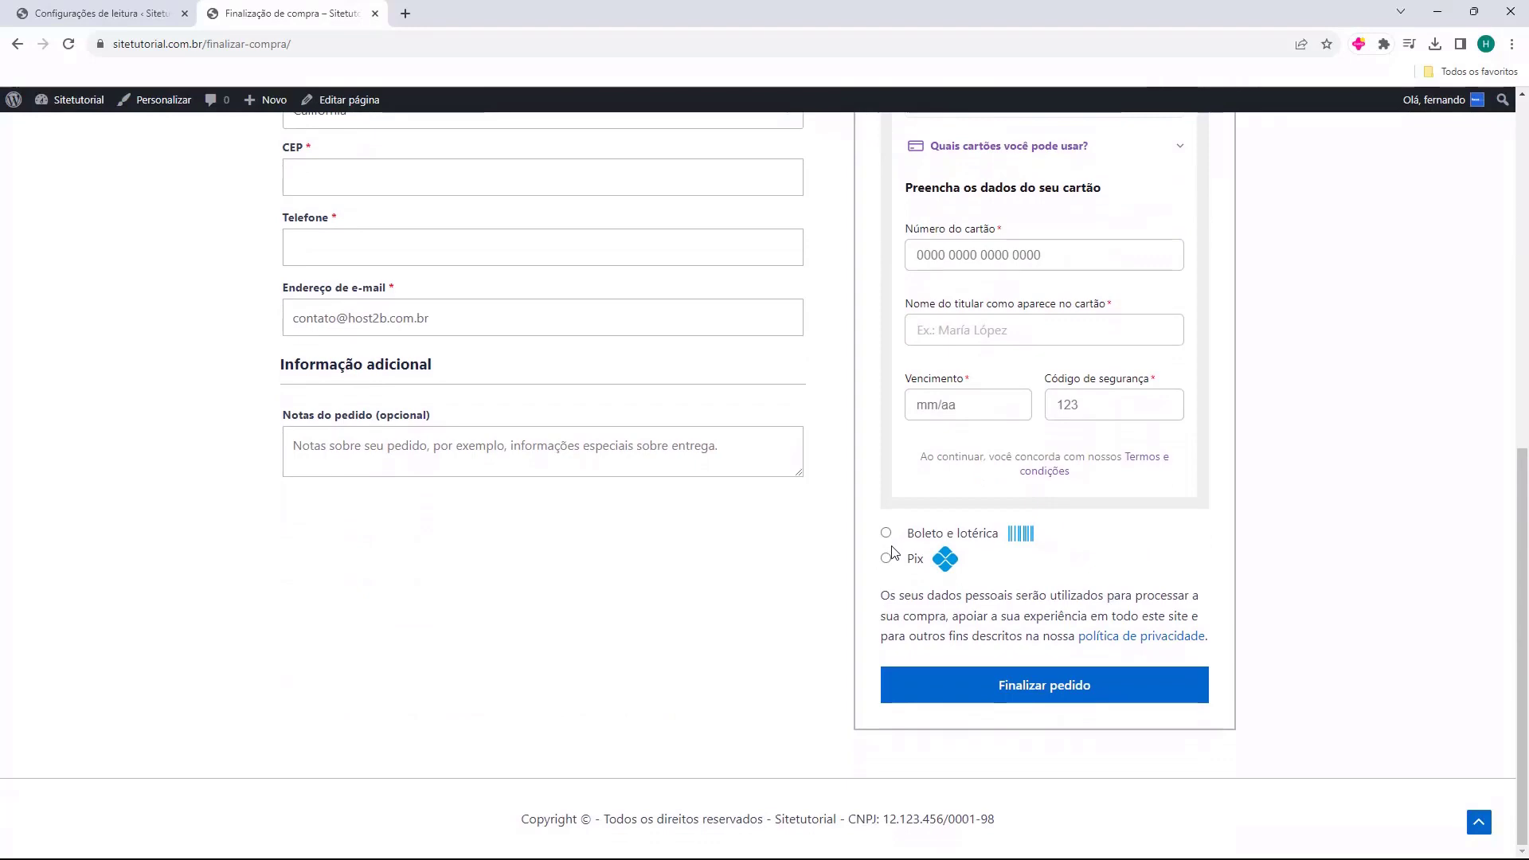
click(1007, 691)
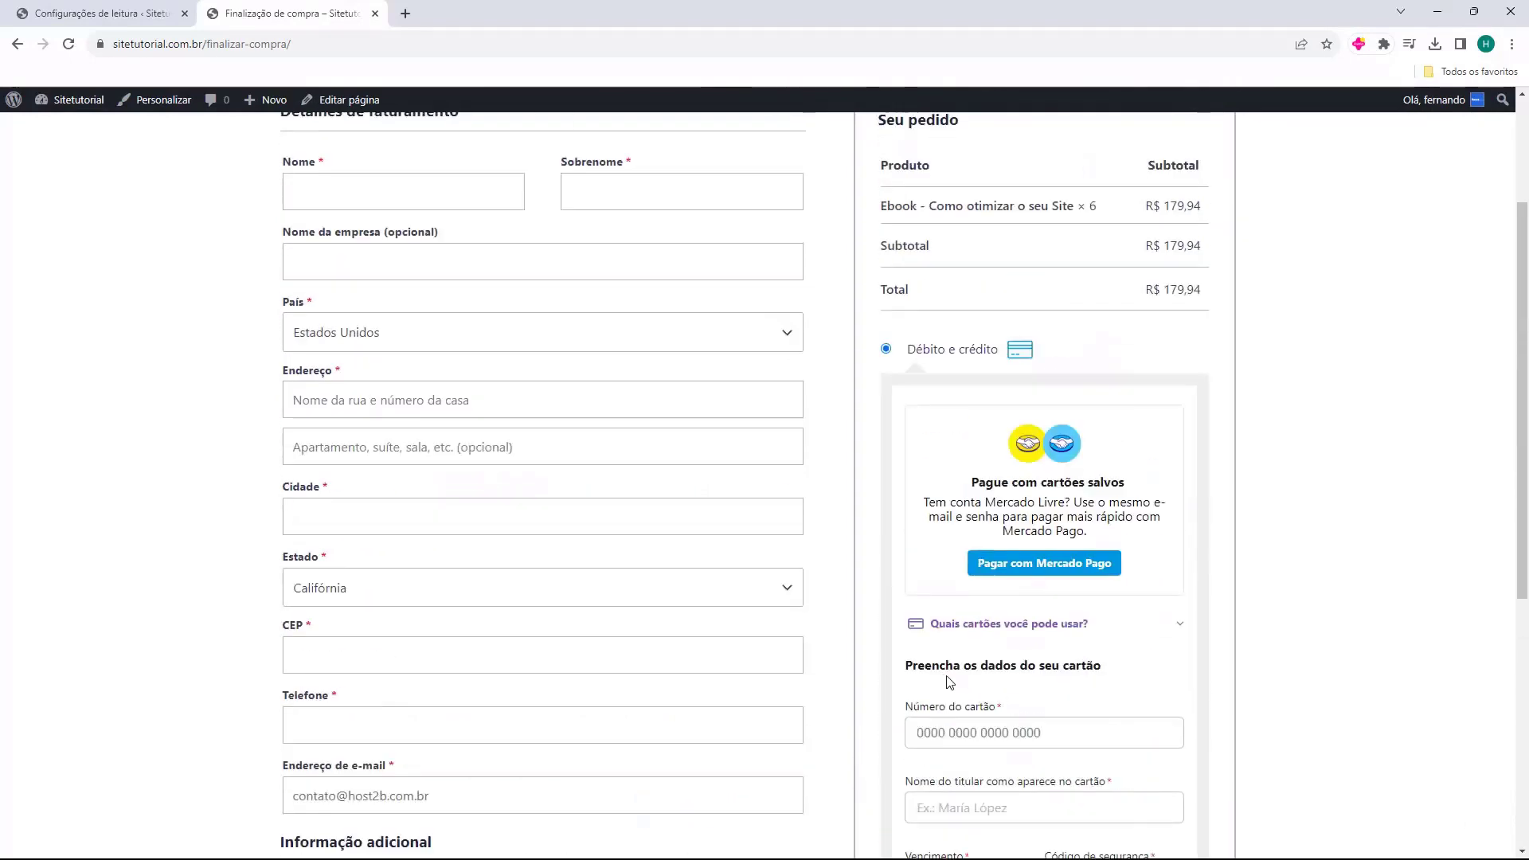